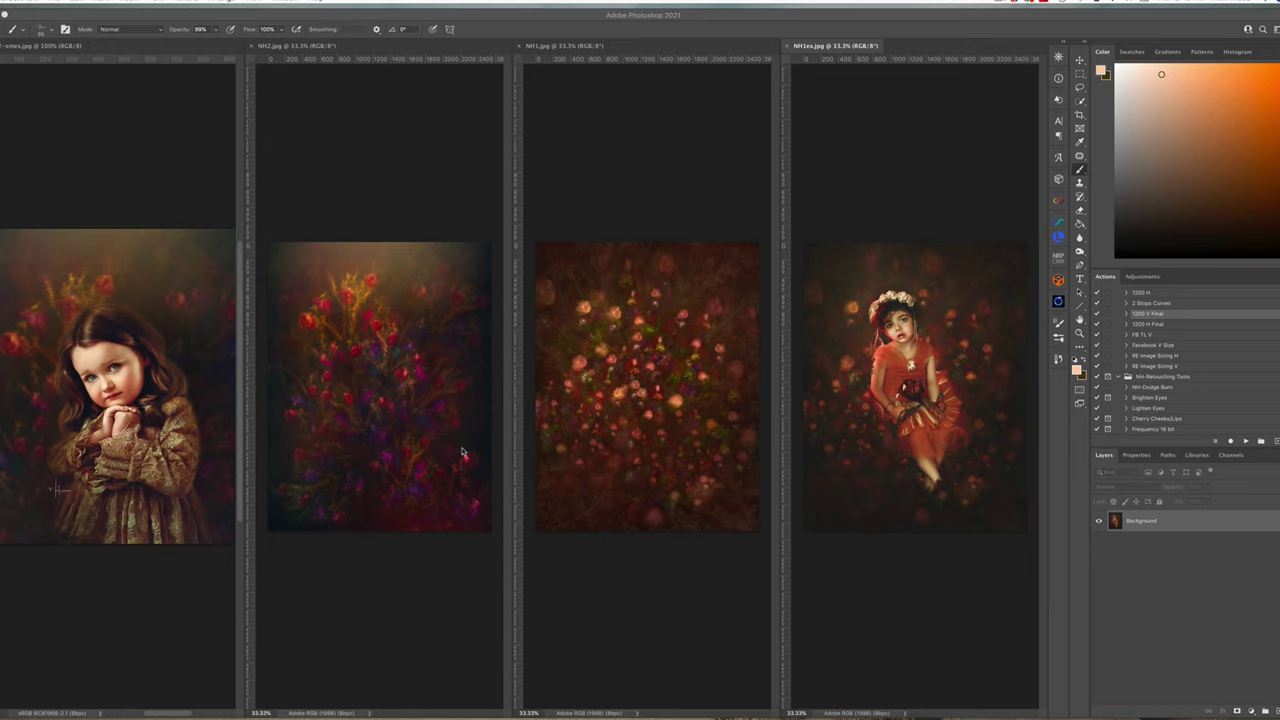
Consolidate the four side-by-side image windows into a single tabbed view with the girl in the red dress in front.
{"action": "left_click", "coordinate": [282, 2]}
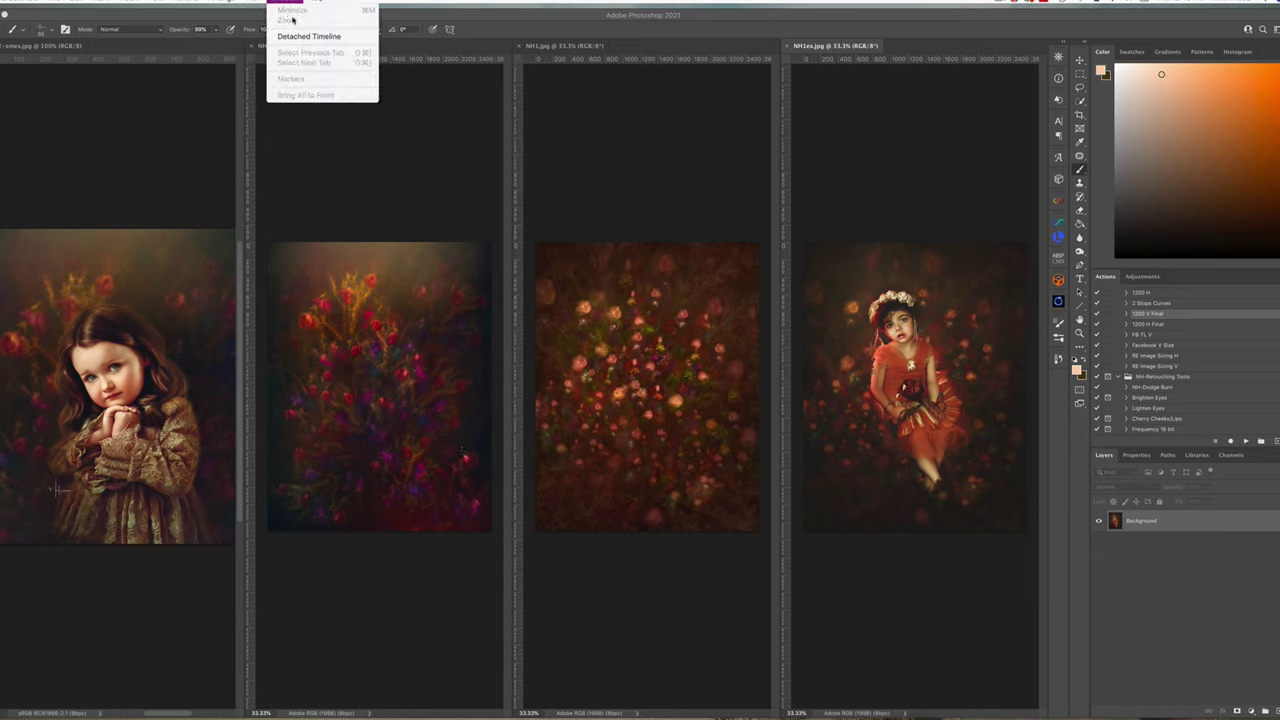
{"action": "left_click", "coordinate": [293, 2]}
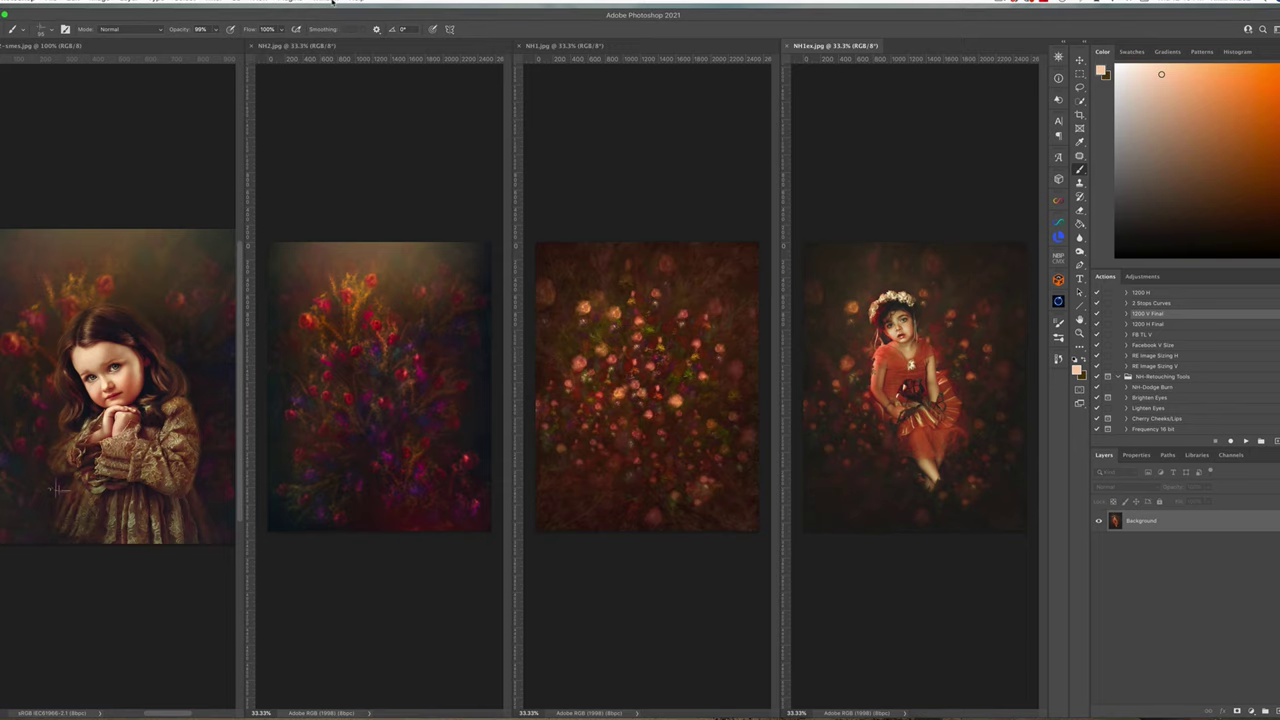
{"action": "left_click", "coordinate": [341, 10]}
{"action": "mouse_move", "coordinate": [336, 10]}
{"action": "left_click", "coordinate": [505, 62]}
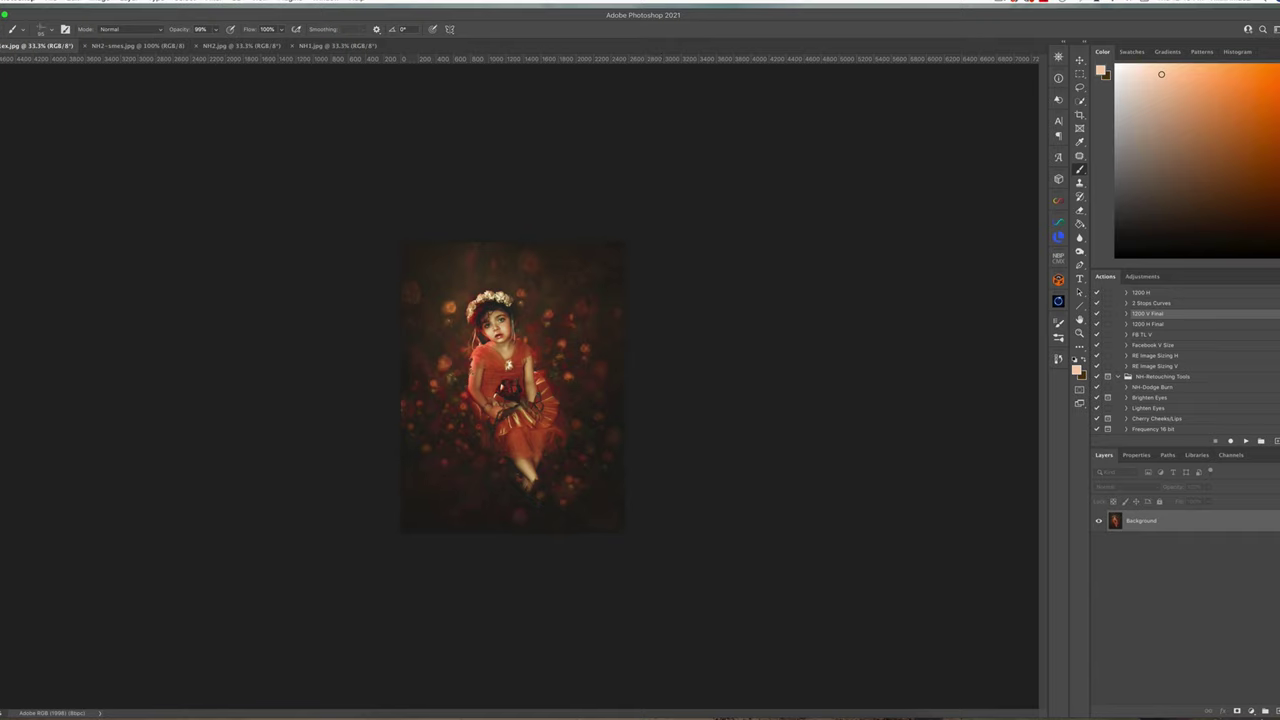
Add a new layer above the portrait of the girl in red, fill it with black and flatten the image.
{"action": "left_click", "coordinate": [1264, 710]}
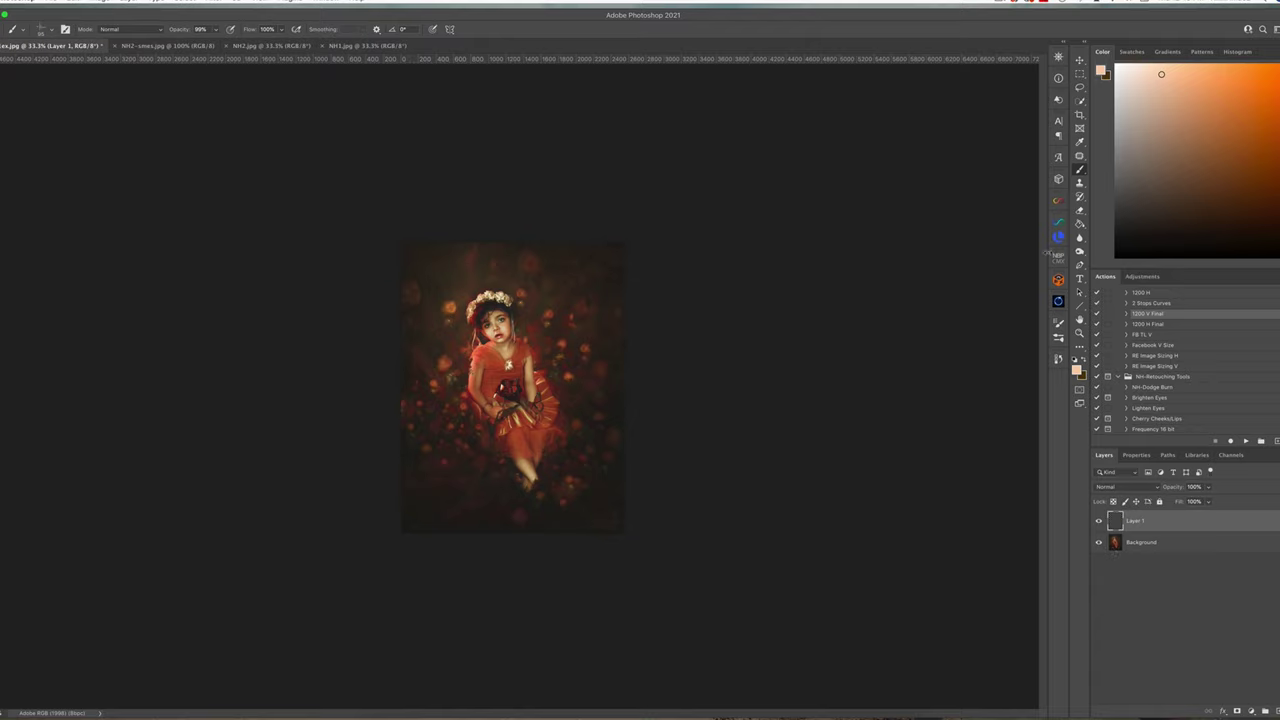
{"action": "left_click", "coordinate": [1118, 257]}
{"action": "key", "text": "g"}
{"action": "left_click", "coordinate": [577, 316]}
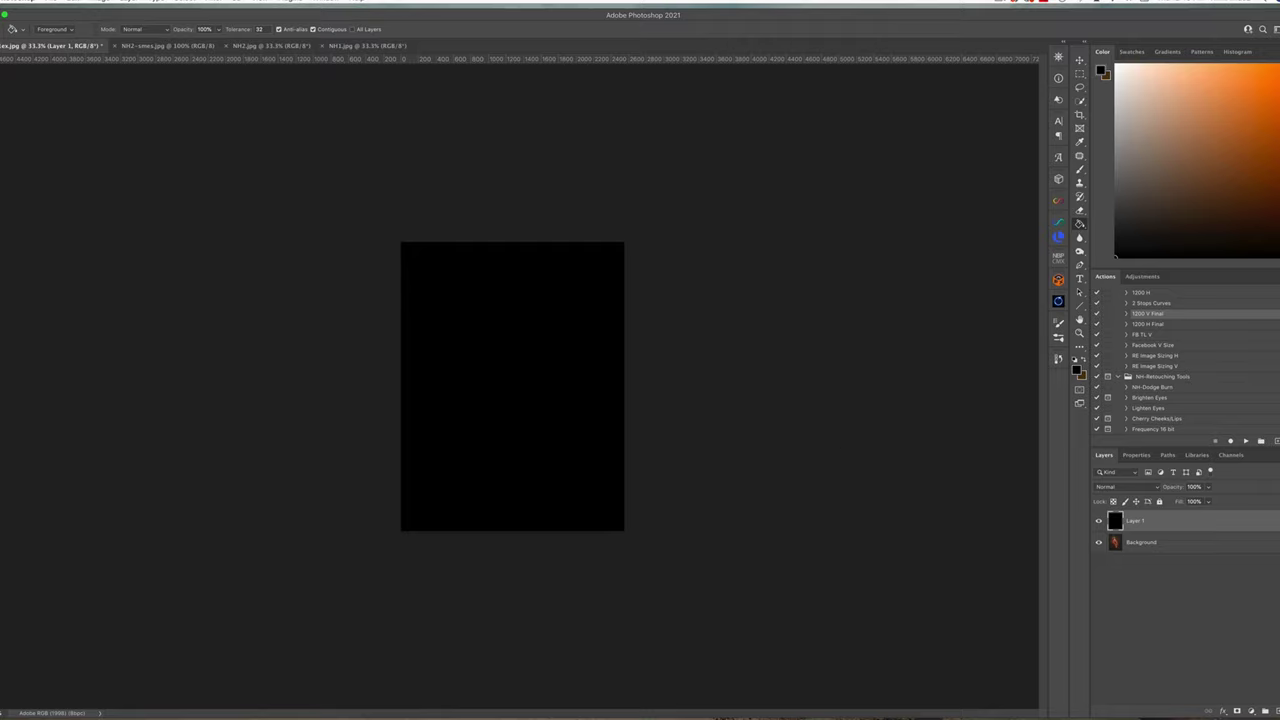
{"action": "left_click", "coordinate": [128, 2]}
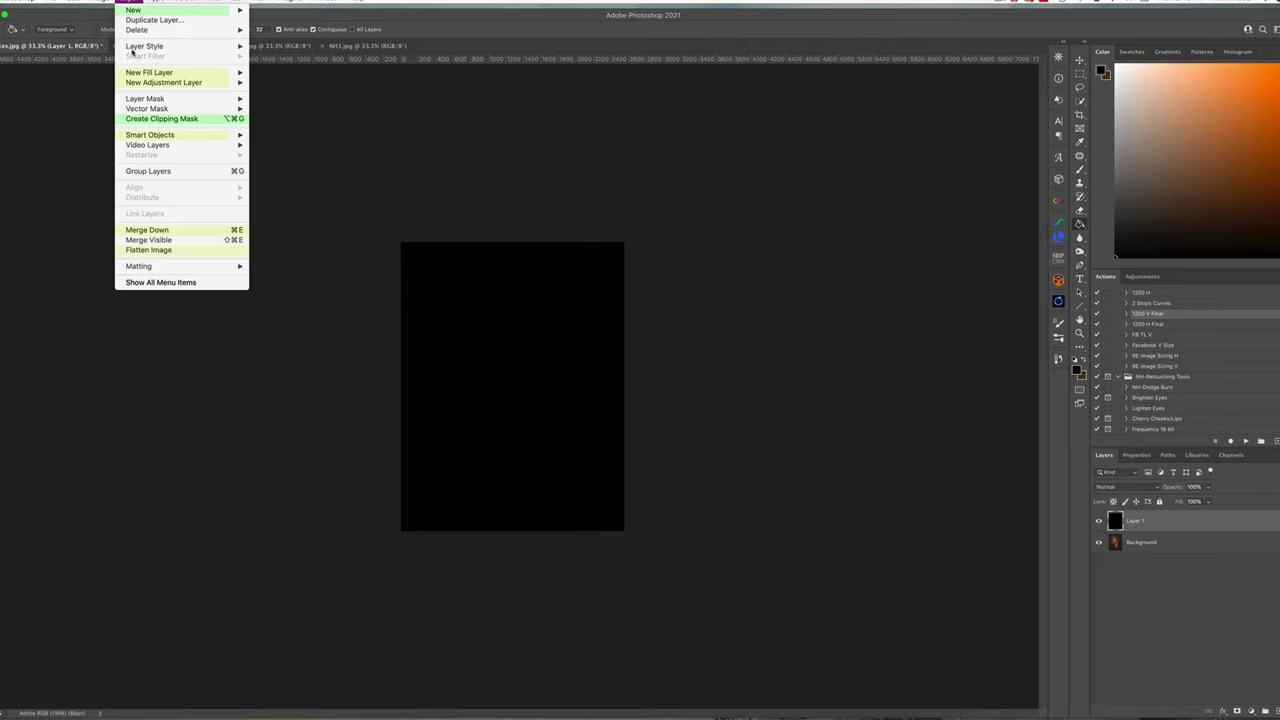
{"action": "left_click", "coordinate": [159, 250]}
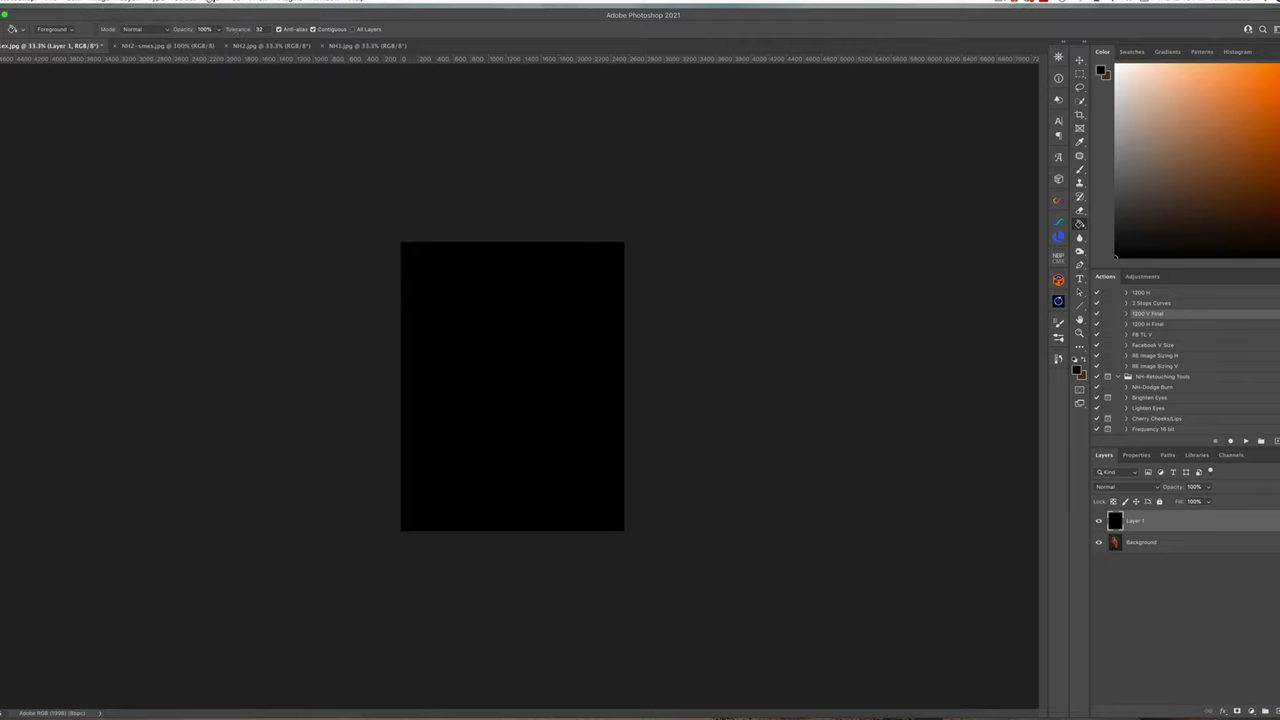
Save the black image as NH3.jpg in the 2022 folder, as a JPEG at maximum quality 12.
{"action": "left_click", "coordinate": [50, 4]}
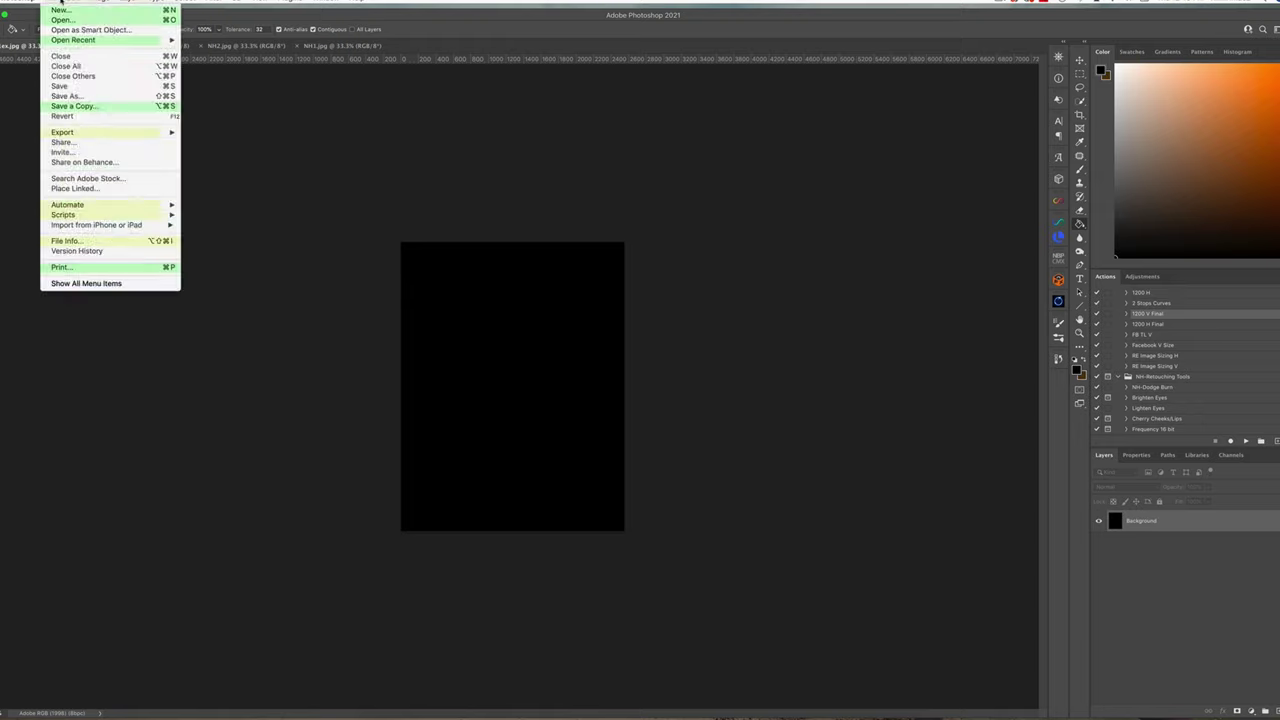
{"action": "left_click", "coordinate": [62, 96]}
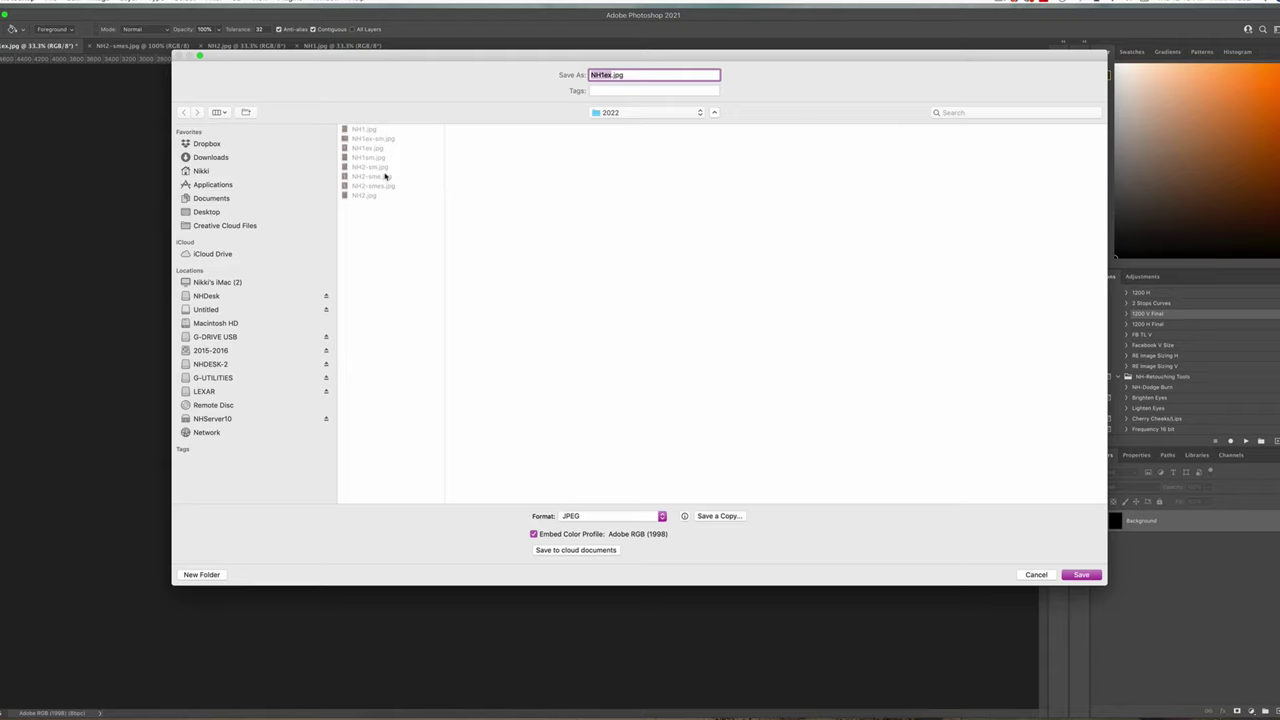
{"action": "type", "text": "NH2"}
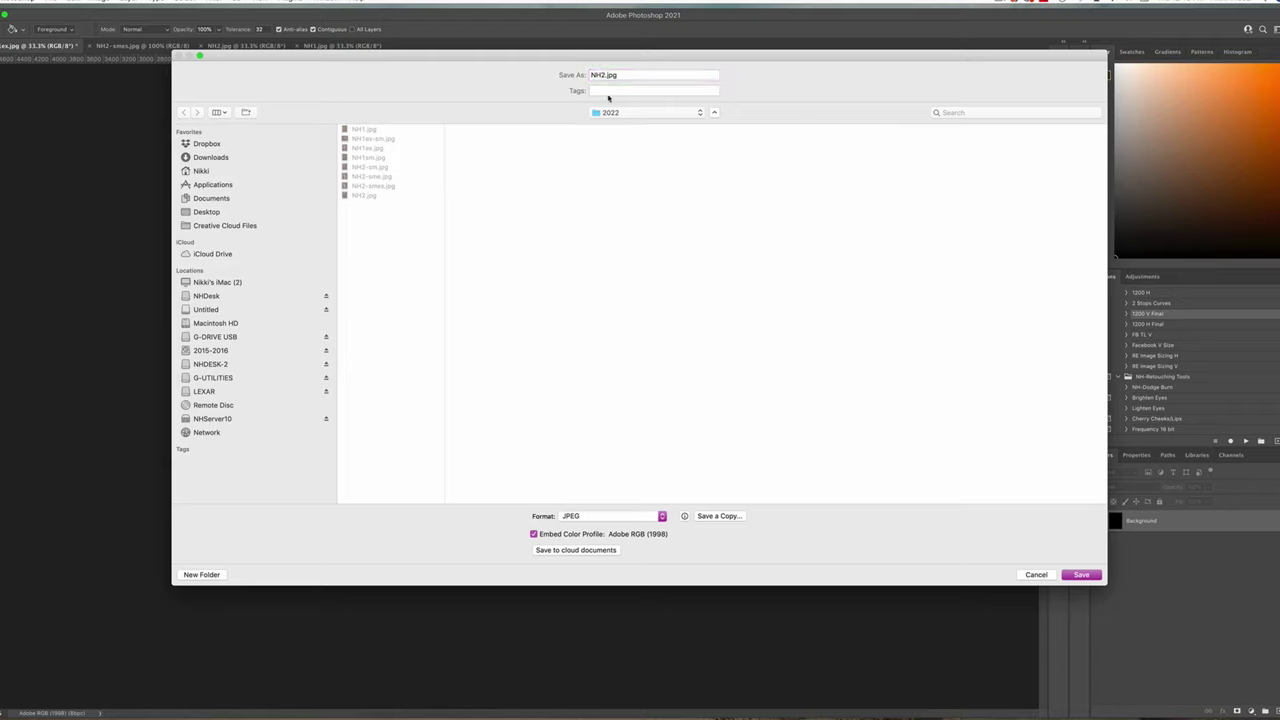
{"action": "left_click", "coordinate": [604, 76]}
{"action": "key", "text": "BackSpace"}
{"action": "type", "text": "3"}
{"action": "key", "text": "Return"}
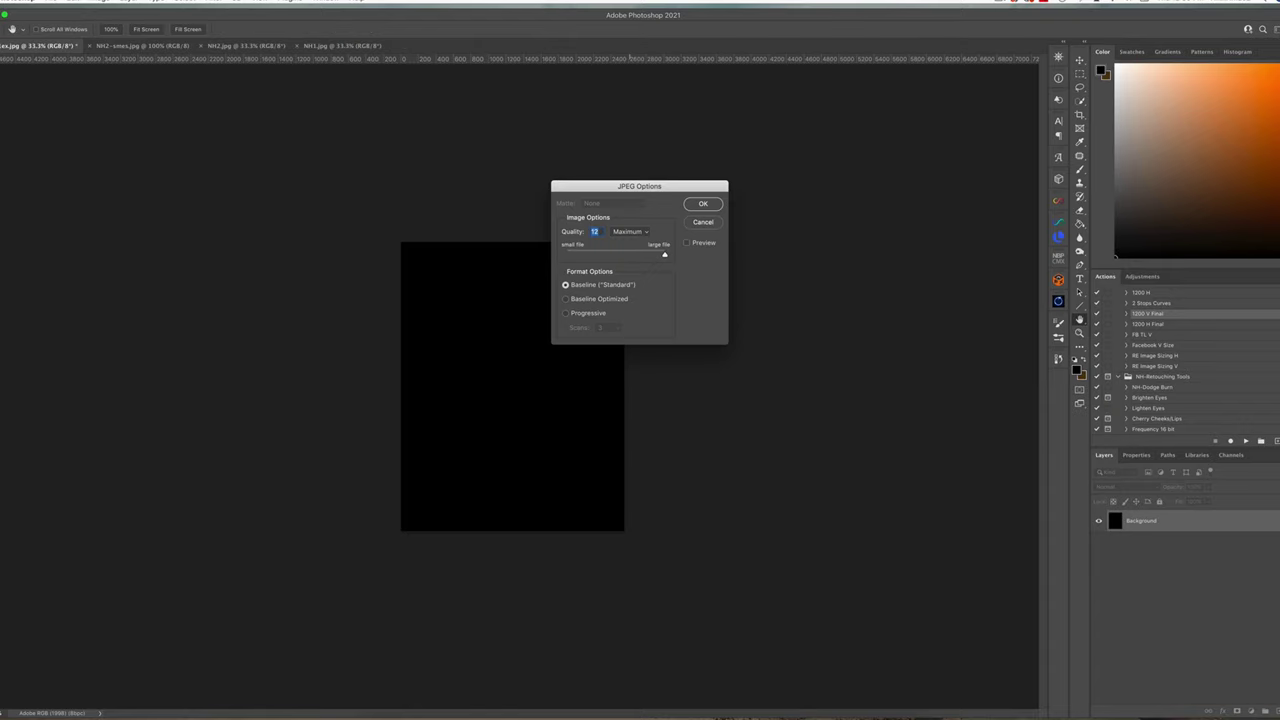
{"action": "left_click", "coordinate": [712, 205]}
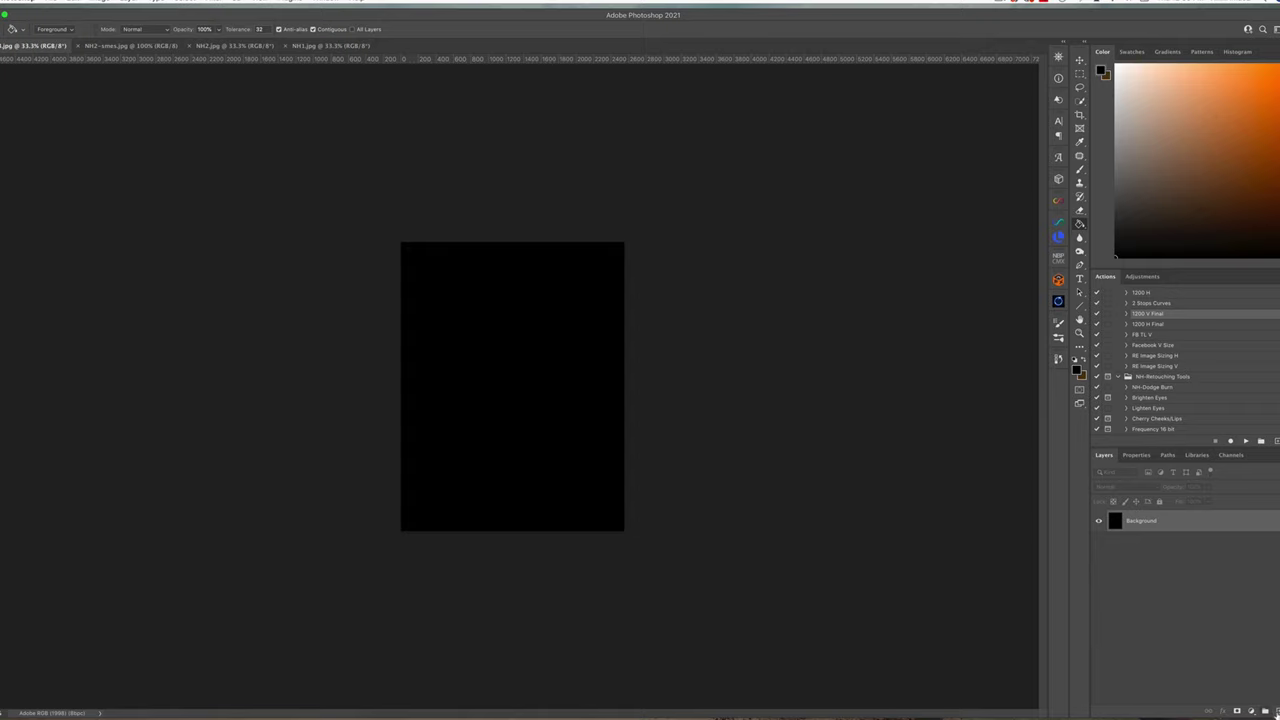
Add a new empty layer and choose the ivy brush from the NH-Set 1 Fav Brushes for the Brush tool.
{"action": "left_click", "coordinate": [1277, 711]}
{"action": "left_click", "coordinate": [1080, 170]}
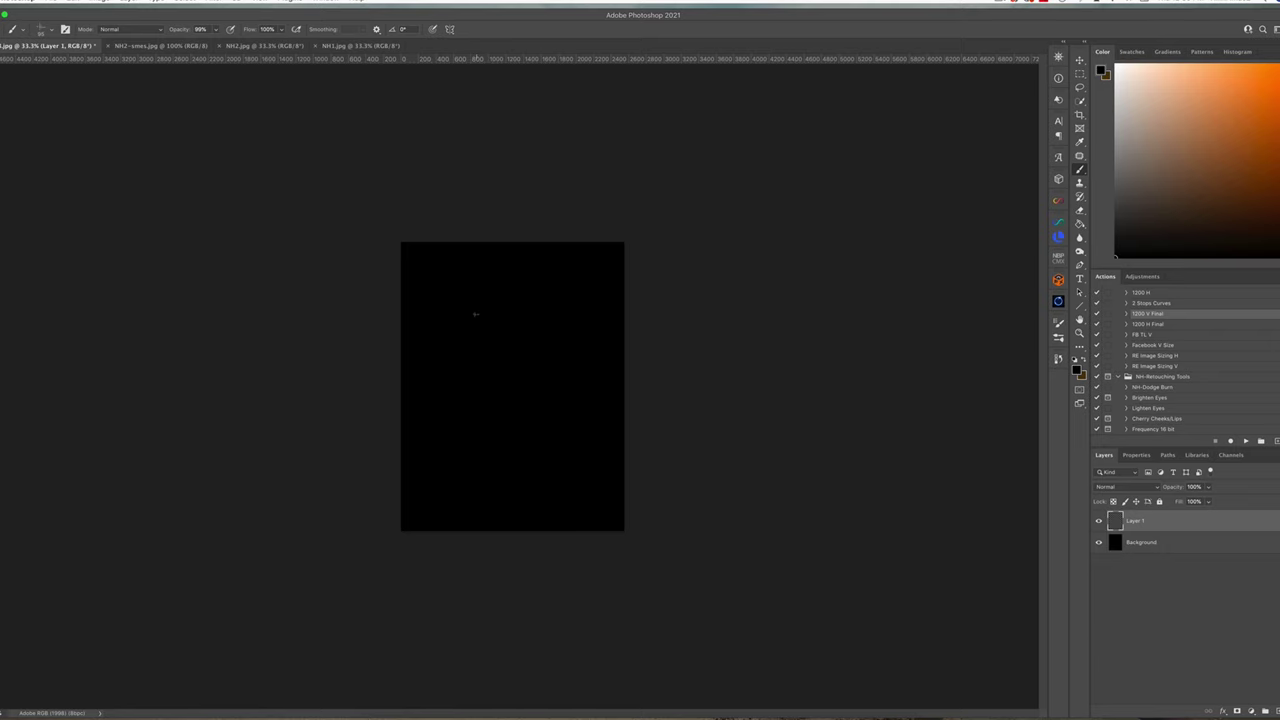
{"action": "right_click", "coordinate": [484, 302]}
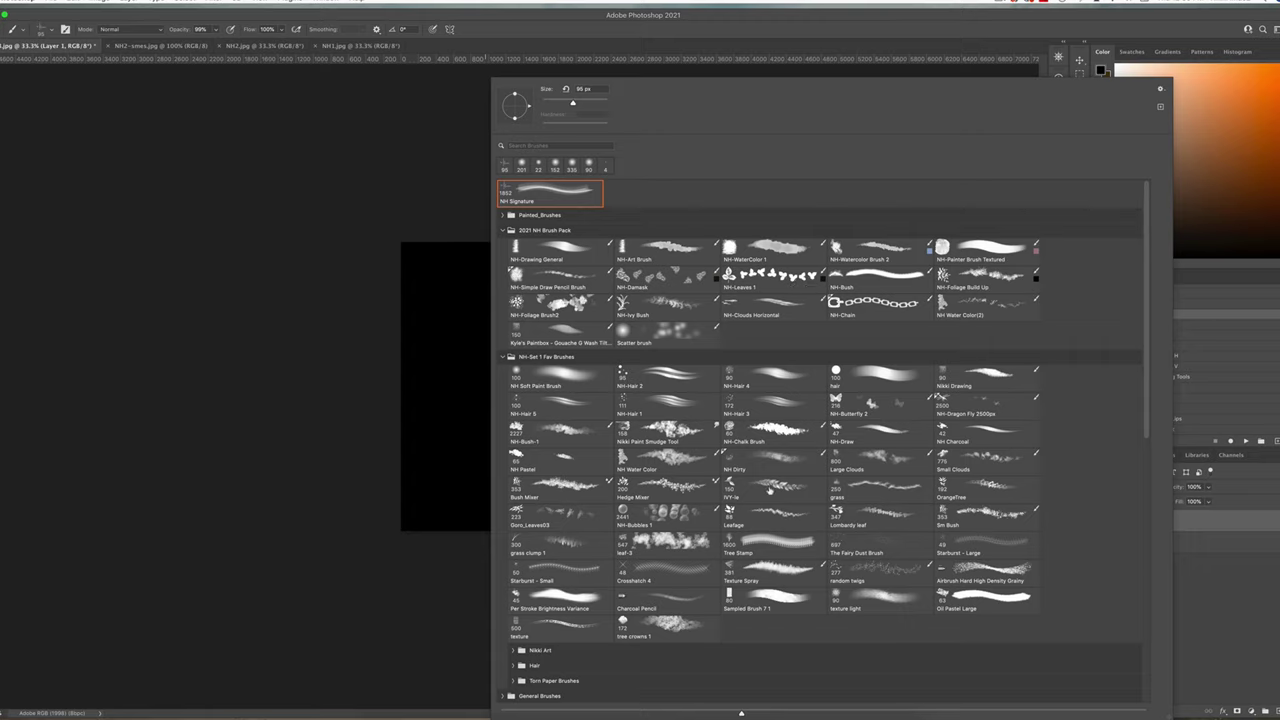
{"action": "left_click", "coordinate": [769, 488]}
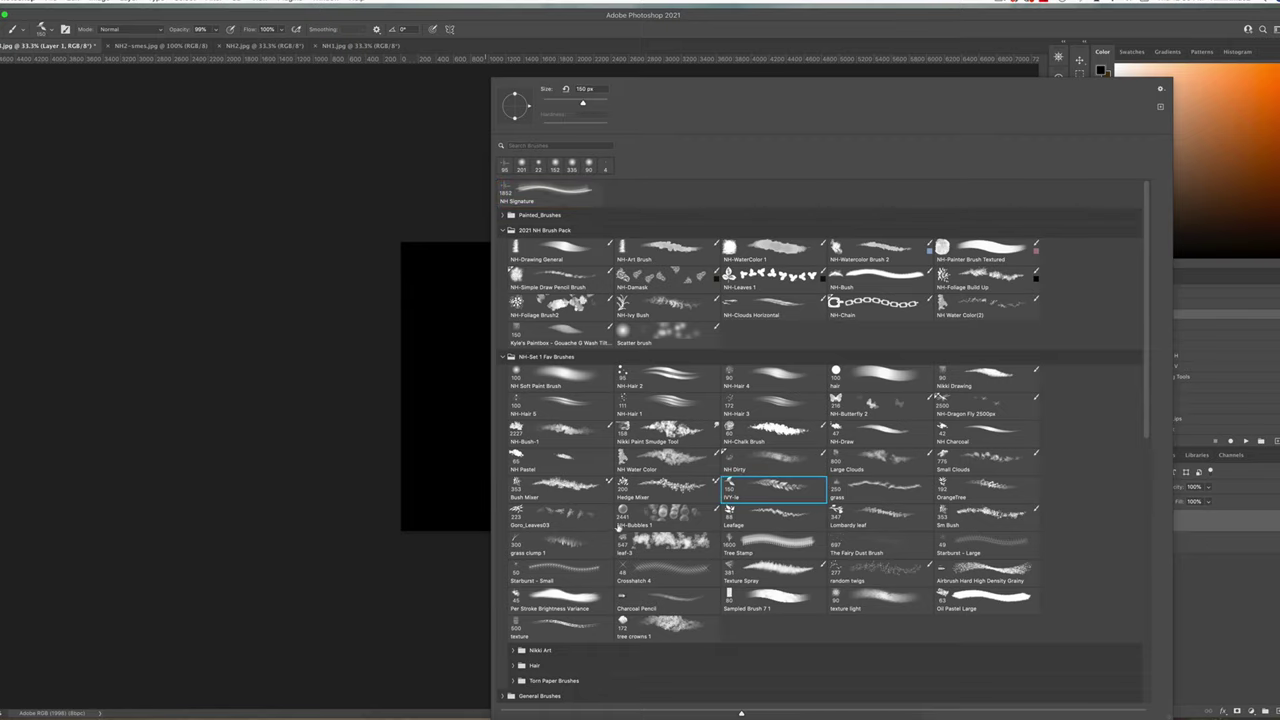
{"action": "key", "text": "Return"}
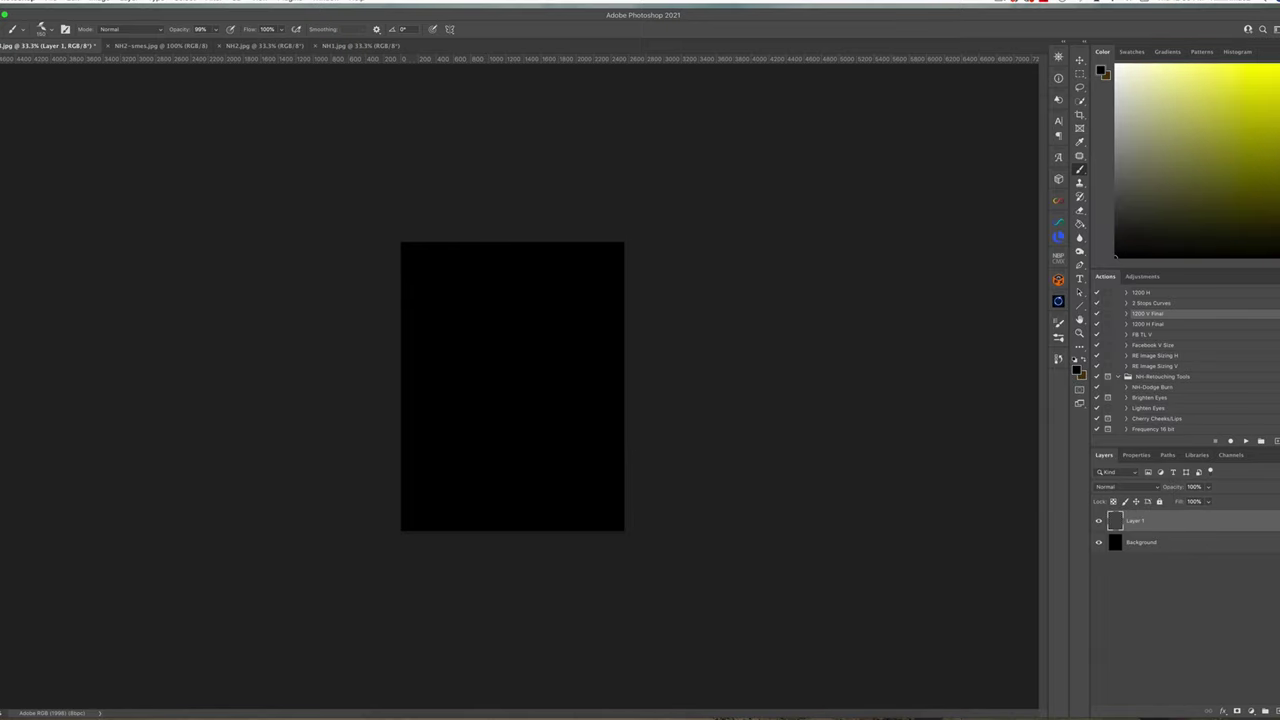
Paint a fan of dark olive ivy stems growing up and outward from one base point near the canvas centre.
{"action": "left_click", "coordinate": [1198, 205]}
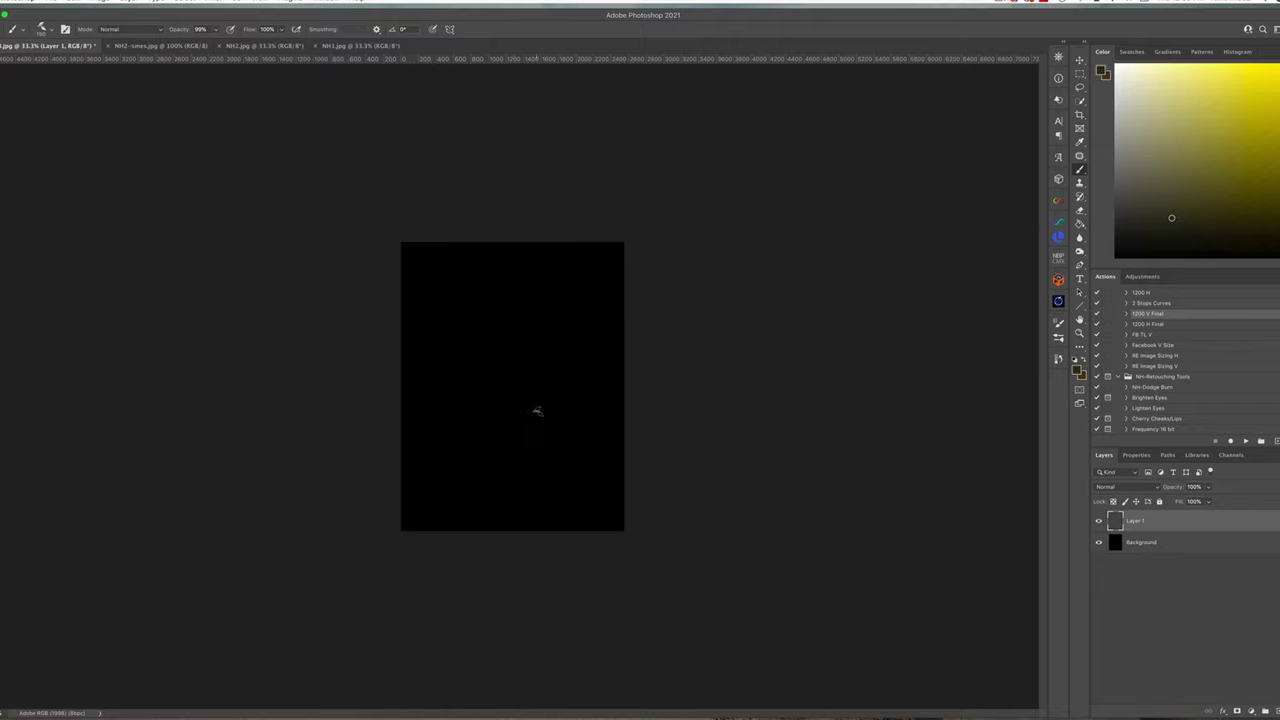
{"action": "mouse_move", "coordinate": [514, 431]}
{"action": "left_mouse_down"}
{"action": "mouse_move", "coordinate": [541, 394]}
{"action": "mouse_move", "coordinate": [541, 338]}
{"action": "mouse_move", "coordinate": [592, 289]}
{"action": "left_mouse_up"}
{"action": "left_click_drag", "start_coordinate": [514, 429], "coordinate": [462, 315]}
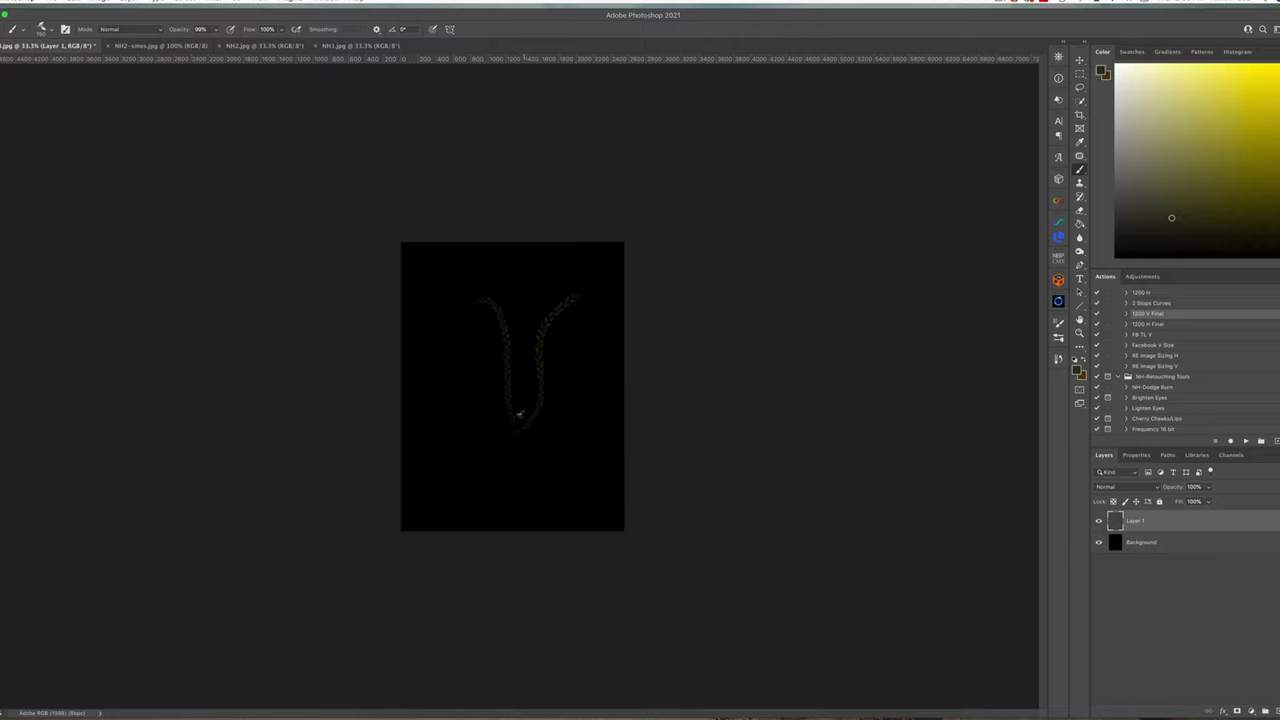
{"action": "left_click_drag", "start_coordinate": [515, 417], "coordinate": [530, 346]}
{"action": "mouse_move", "coordinate": [504, 409]}
{"action": "left_mouse_down"}
{"action": "mouse_move", "coordinate": [466, 343]}
{"action": "mouse_move", "coordinate": [440, 342]}
{"action": "left_mouse_up"}
{"action": "left_click_drag", "start_coordinate": [517, 424], "coordinate": [555, 316]}
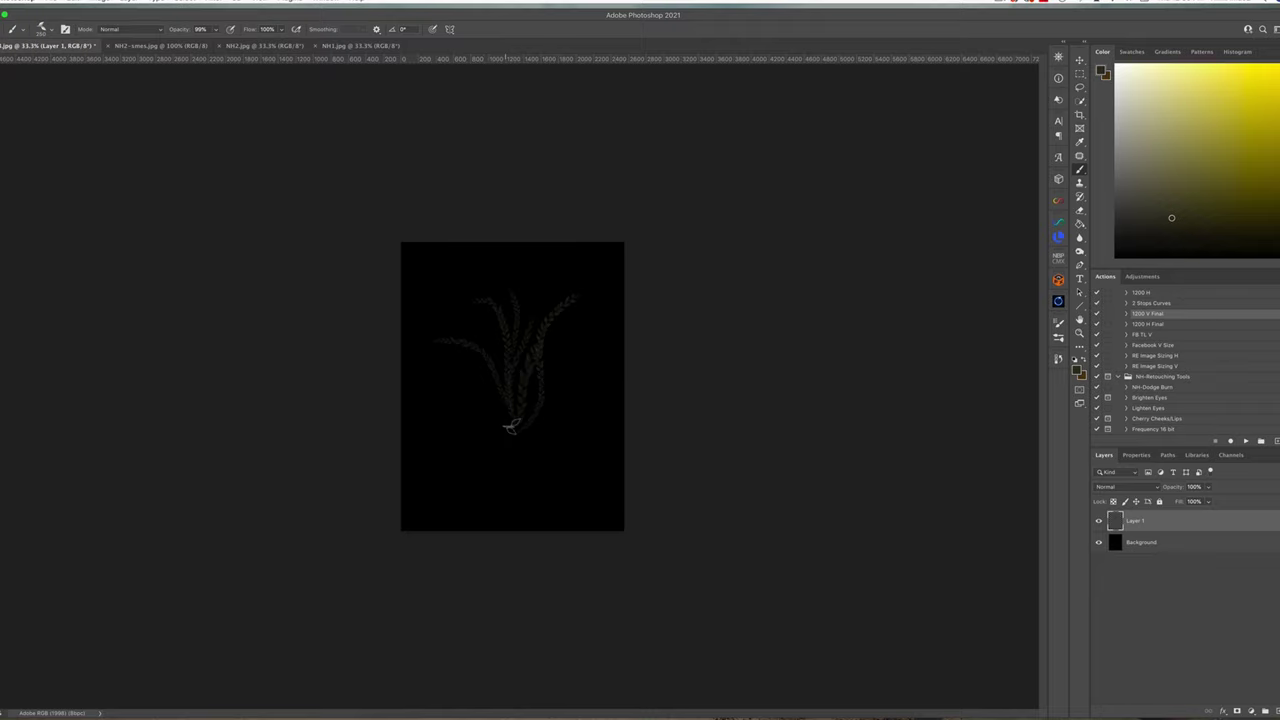
{"action": "left_click_drag", "start_coordinate": [509, 429], "coordinate": [446, 360]}
{"action": "left_click_drag", "start_coordinate": [503, 426], "coordinate": [440, 386]}
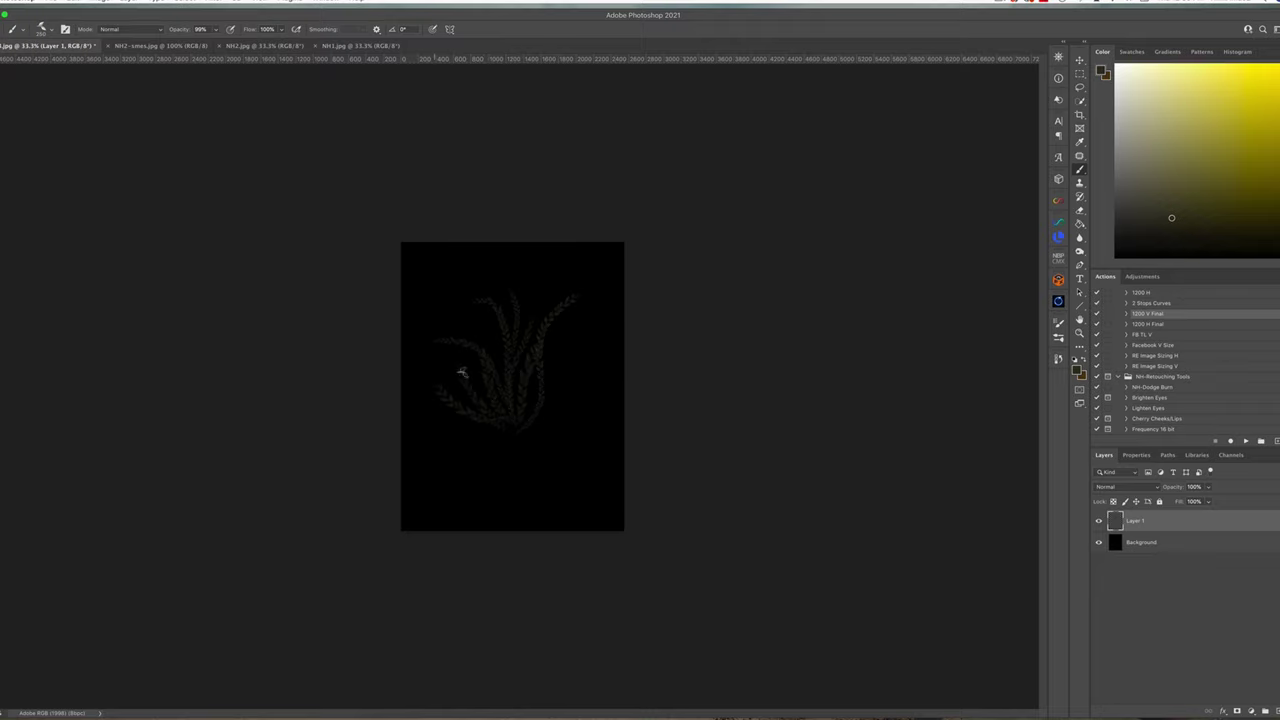
{"action": "left_click_drag", "start_coordinate": [527, 421], "coordinate": [580, 333]}
{"action": "left_click_drag", "start_coordinate": [542, 385], "coordinate": [588, 298]}
Pick a slightly lighter olive and paint low ivy stems spreading to both sides of the plant's base.
{"action": "key", "text": "super+equal"}
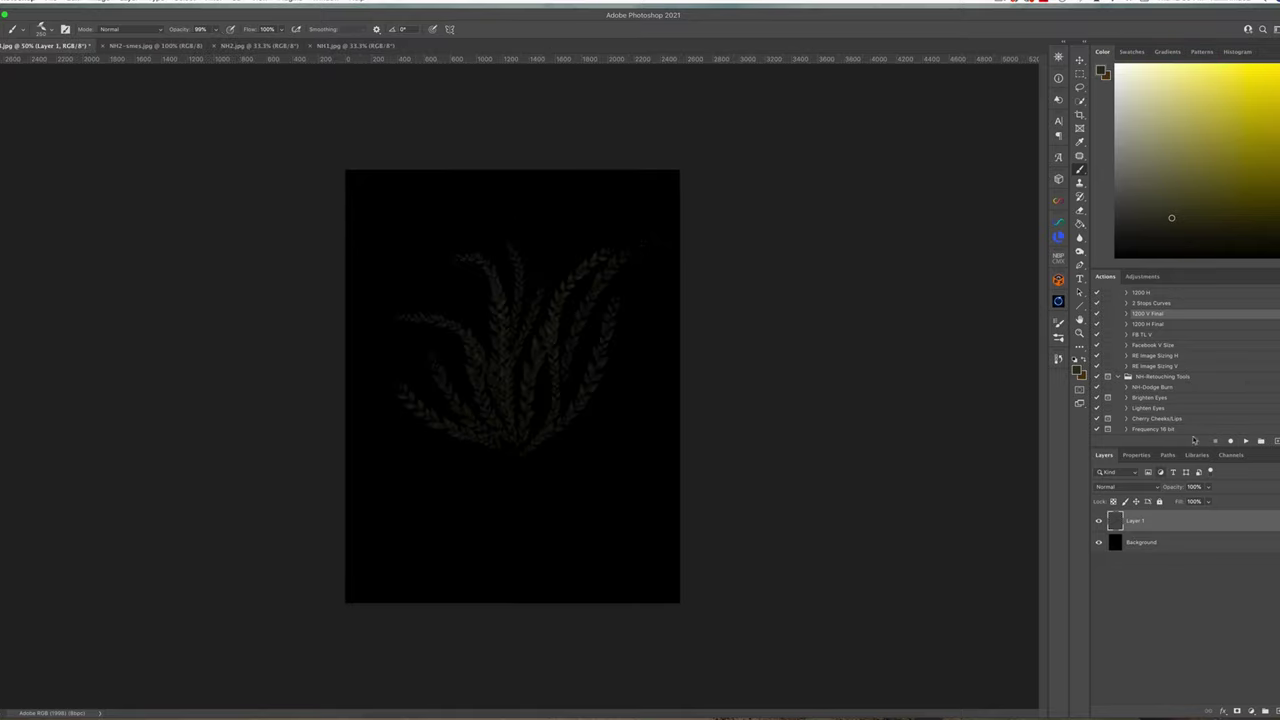
{"action": "left_click", "coordinate": [1166, 203]}
{"action": "left_click_drag", "start_coordinate": [491, 449], "coordinate": [402, 444]}
{"action": "left_click_drag", "start_coordinate": [537, 449], "coordinate": [640, 424]}
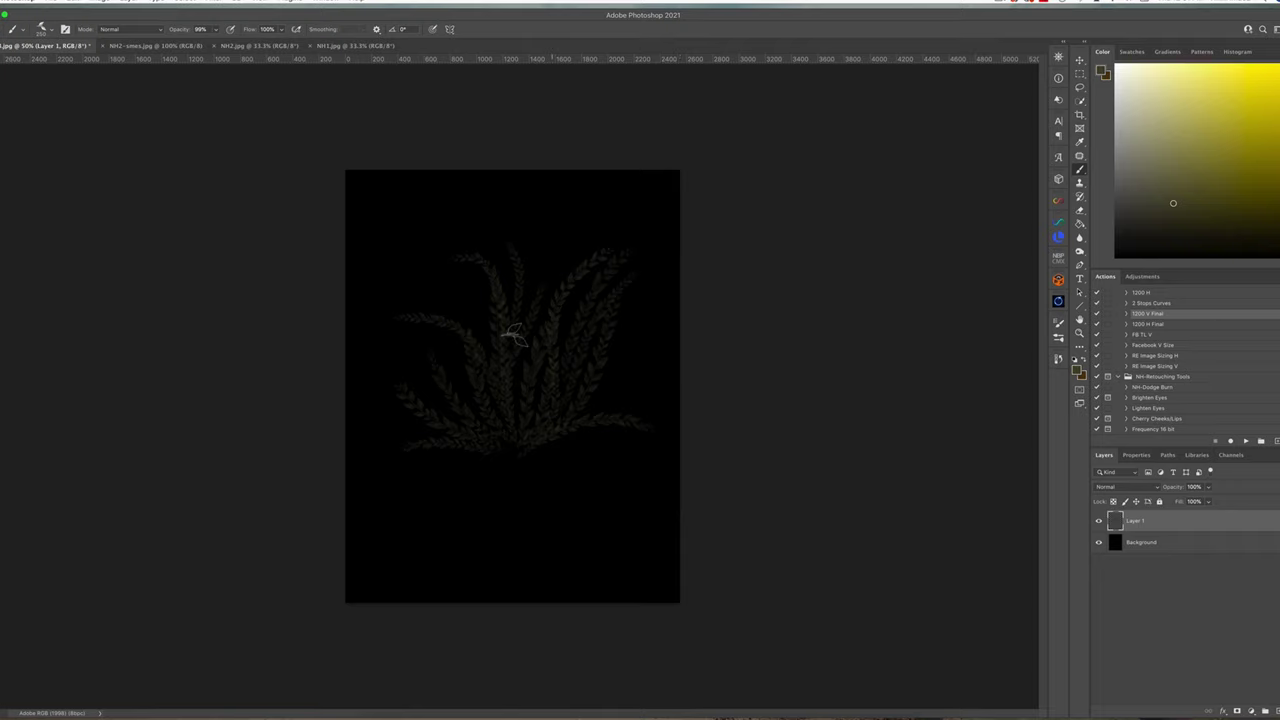
Set the brush opacity to 100% and paint longer ivy stems toward the upper part of the plant, undoing the overly bright stroke.
{"action": "left_click", "coordinate": [215, 29]}
{"action": "left_click_drag", "start_coordinate": [214, 43], "coordinate": [234, 45]}
{"action": "left_click", "coordinate": [480, 410]}
{"action": "left_click_drag", "start_coordinate": [469, 405], "coordinate": [404, 315]}
{"action": "left_click_drag", "start_coordinate": [489, 359], "coordinate": [434, 232]}
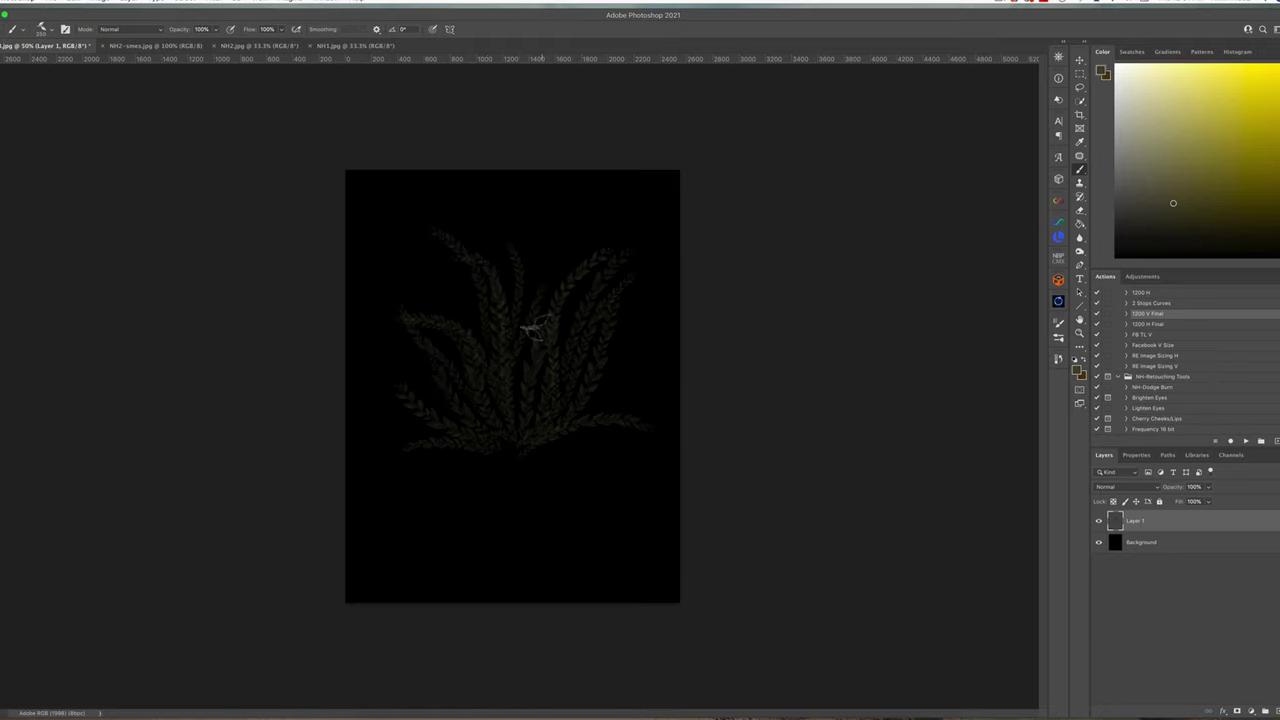
{"action": "left_click_drag", "start_coordinate": [531, 280], "coordinate": [540, 186]}
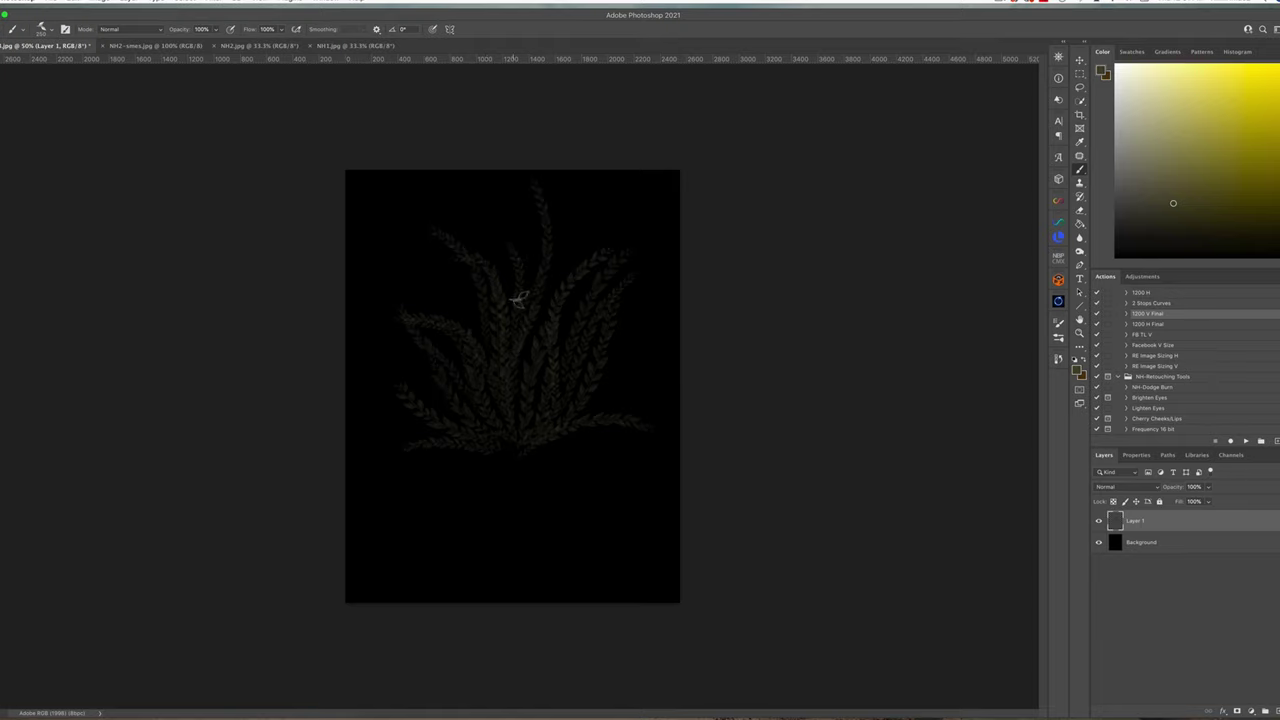
{"action": "left_click_drag", "start_coordinate": [519, 297], "coordinate": [523, 251]}
{"action": "mouse_move", "coordinate": [486, 351]}
{"action": "left_mouse_down"}
{"action": "mouse_move", "coordinate": [460, 302]}
{"action": "mouse_move", "coordinate": [378, 286]}
{"action": "left_mouse_up"}
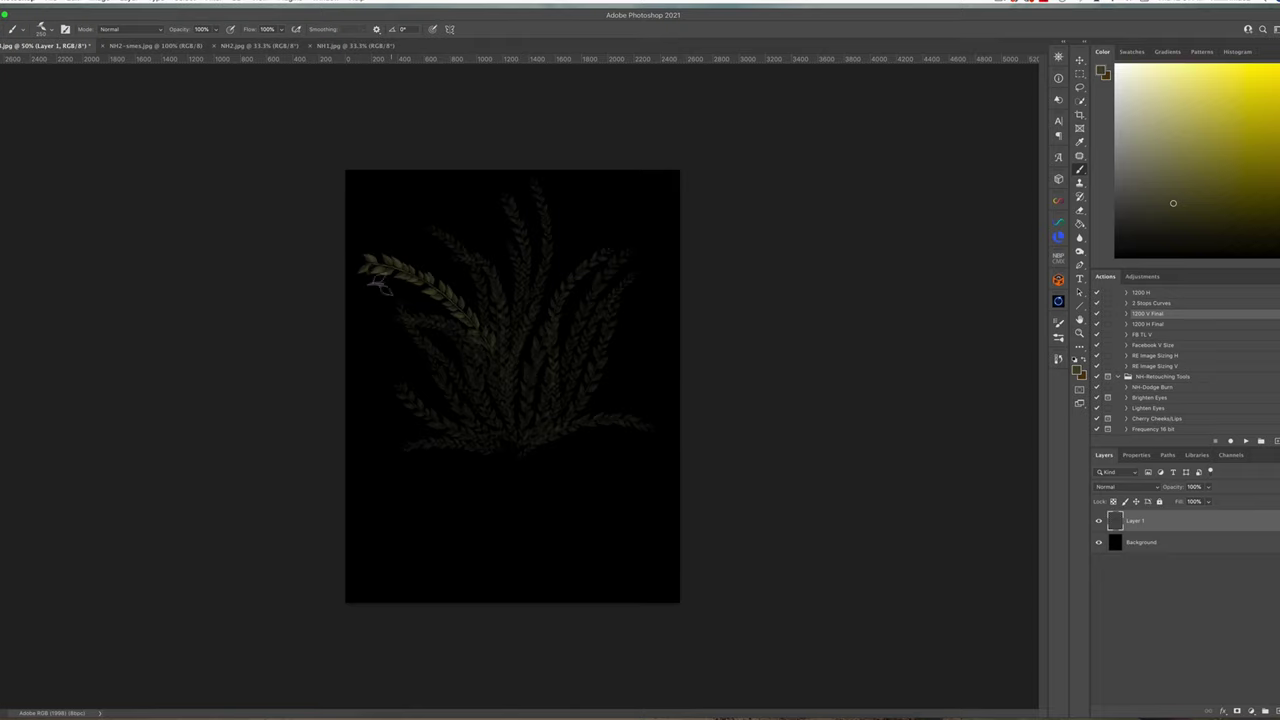
{"action": "key", "text": "super+z"}
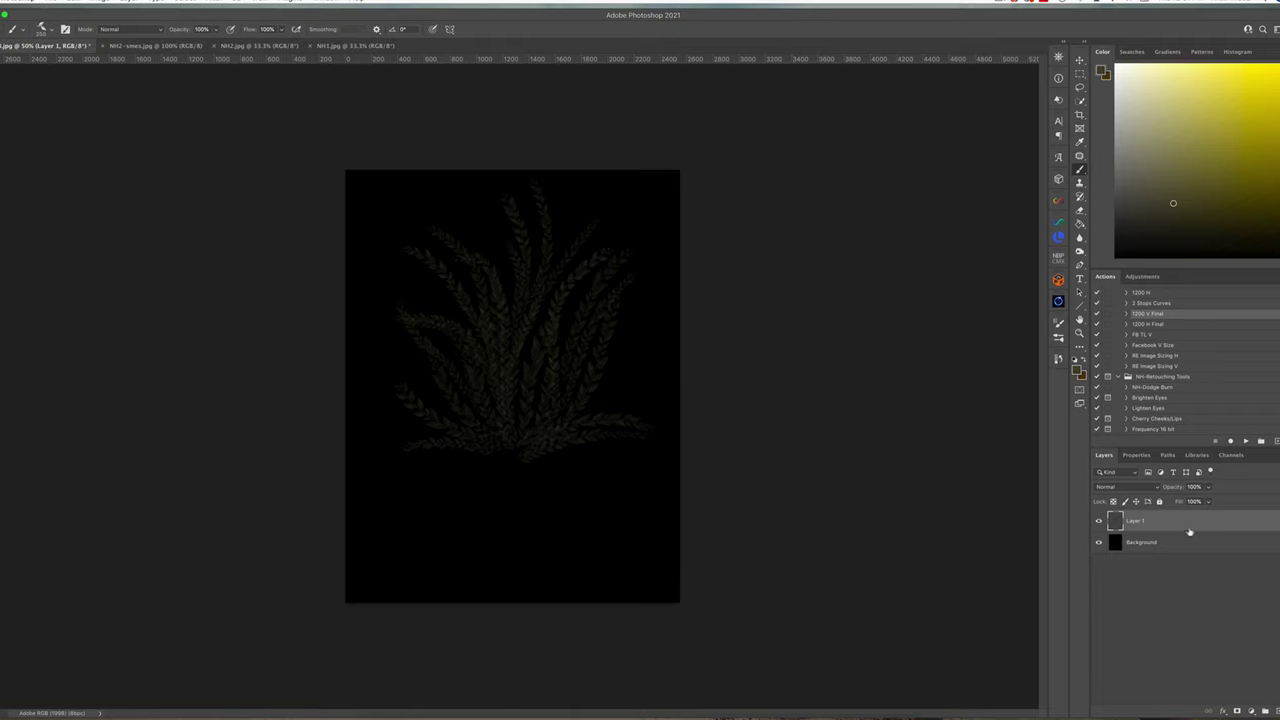
Add another layer and paint lighter olive ivy stems over the plant, reaching beyond its upper and outer edges.
{"action": "key", "text": "alt+shift+super+n"}
{"action": "left_click", "coordinate": [1166, 167]}
{"action": "left_click_drag", "start_coordinate": [505, 449], "coordinate": [564, 300]}
{"action": "left_click_drag", "start_coordinate": [508, 444], "coordinate": [452, 317]}
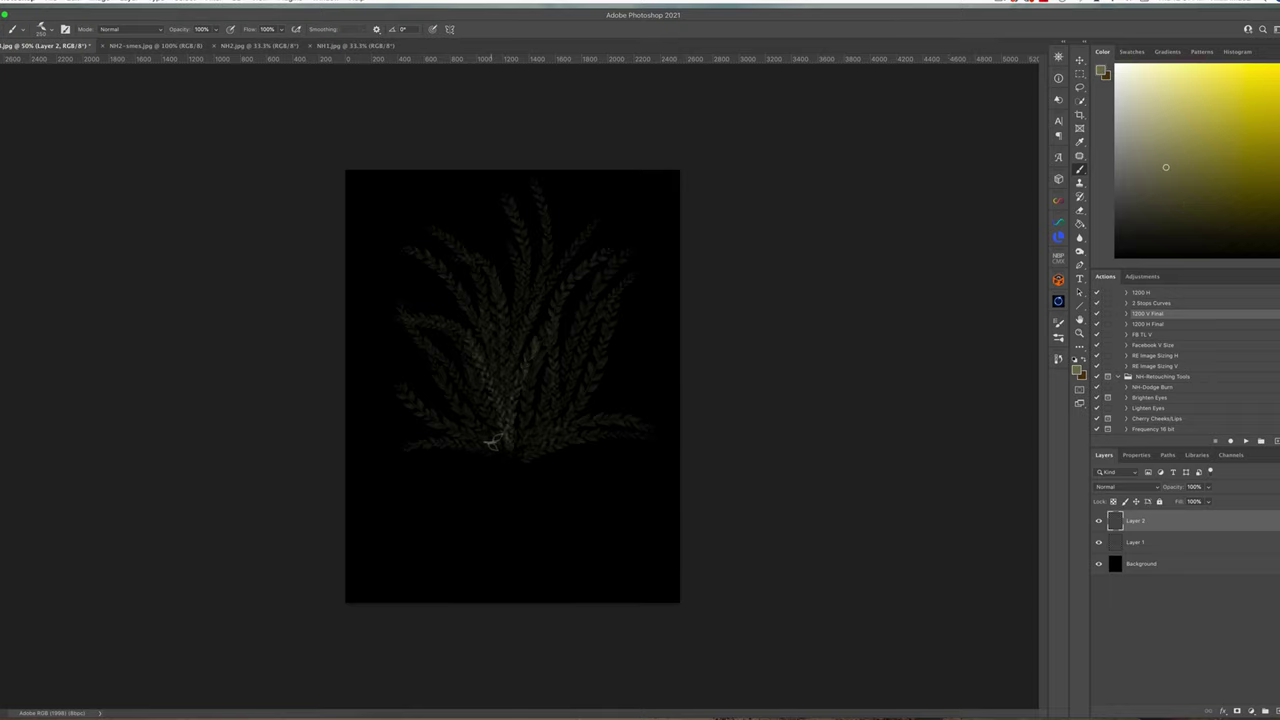
{"action": "left_click_drag", "start_coordinate": [496, 442], "coordinate": [420, 340]}
{"action": "left_click_drag", "start_coordinate": [475, 425], "coordinate": [382, 366]}
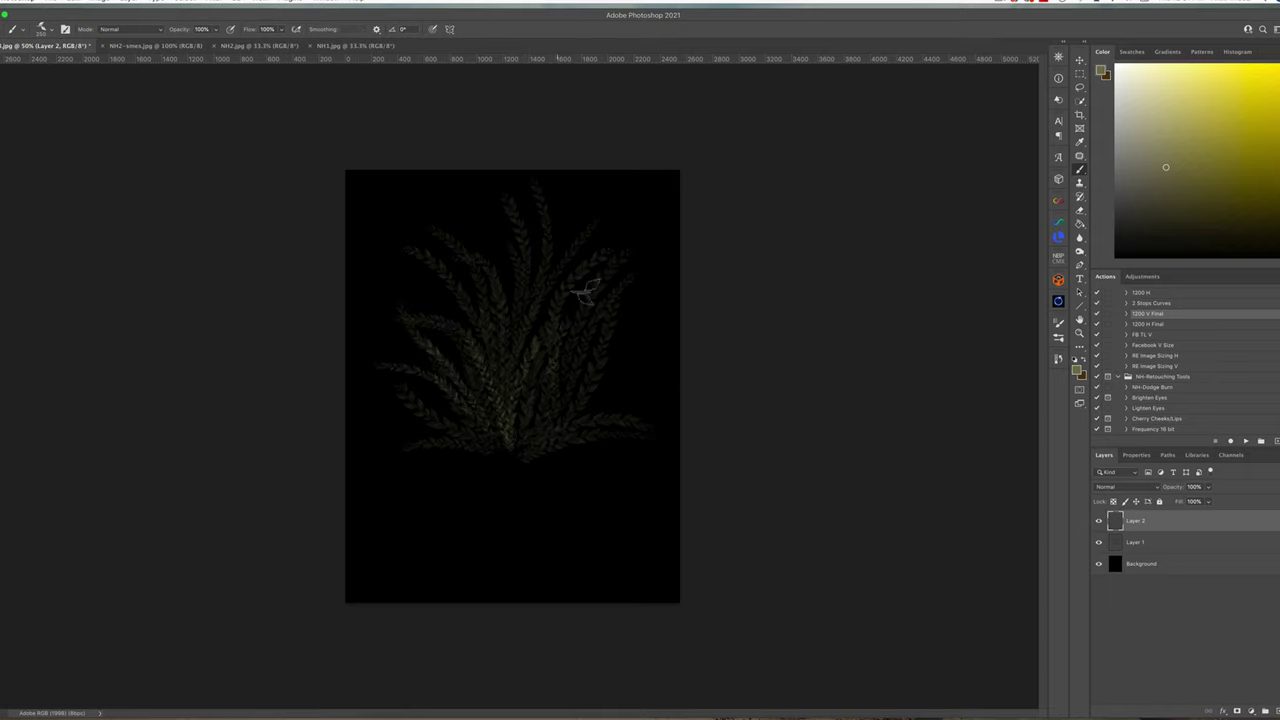
{"action": "left_click_drag", "start_coordinate": [586, 290], "coordinate": [650, 238]}
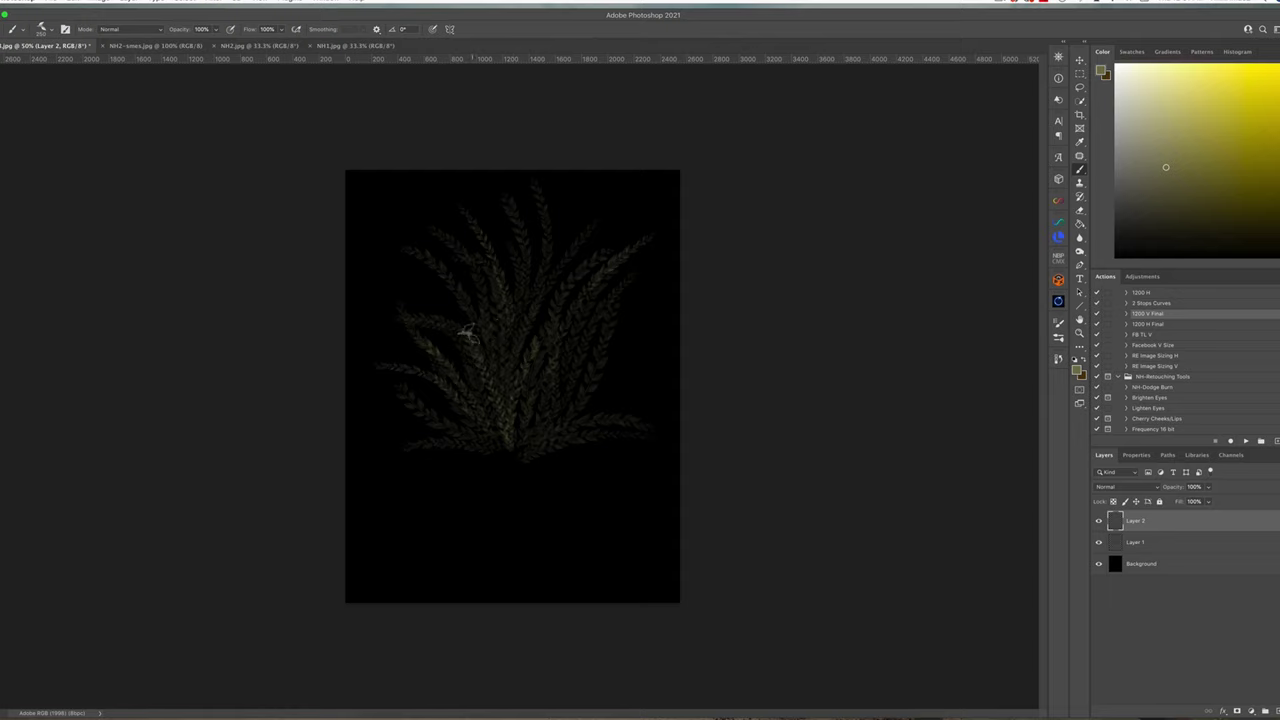
{"action": "left_click_drag", "start_coordinate": [462, 332], "coordinate": [345, 253]}
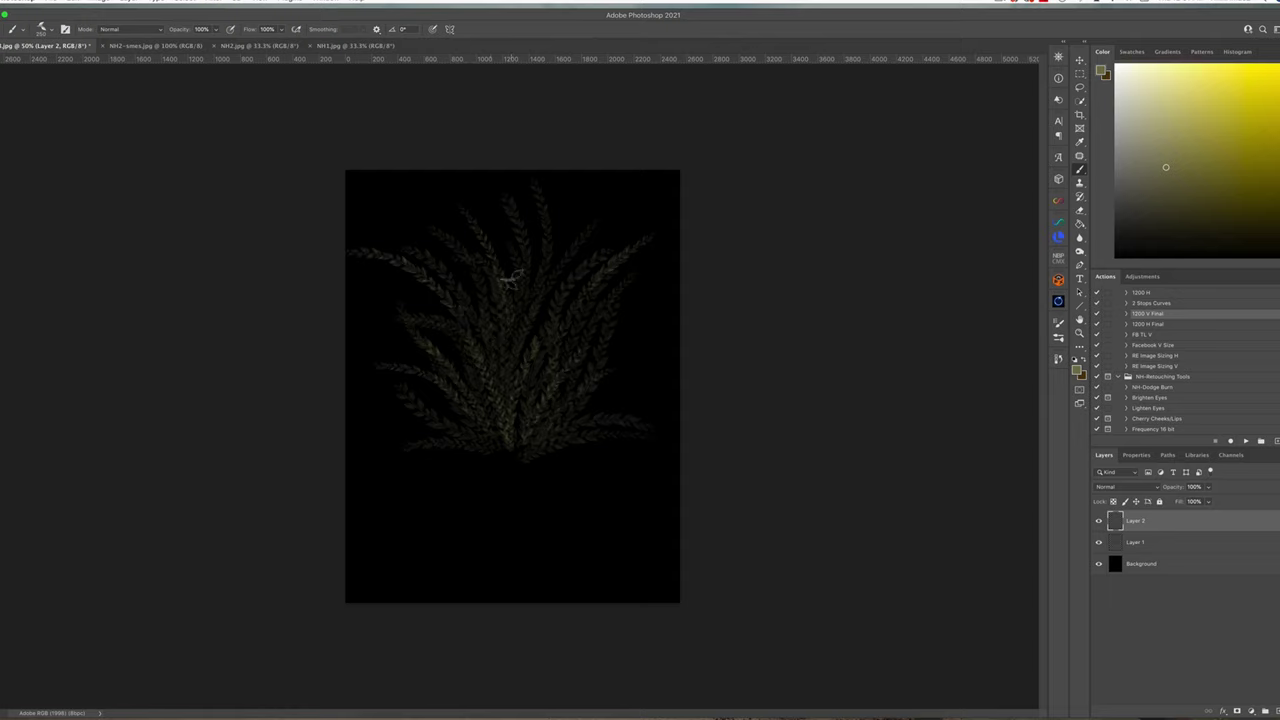
{"action": "left_click_drag", "start_coordinate": [503, 272], "coordinate": [490, 200]}
Add a third empty layer and switch the brush to the leaf-3 preset.
{"action": "left_click", "coordinate": [1251, 711]}
{"action": "right_click", "coordinate": [531, 314]}
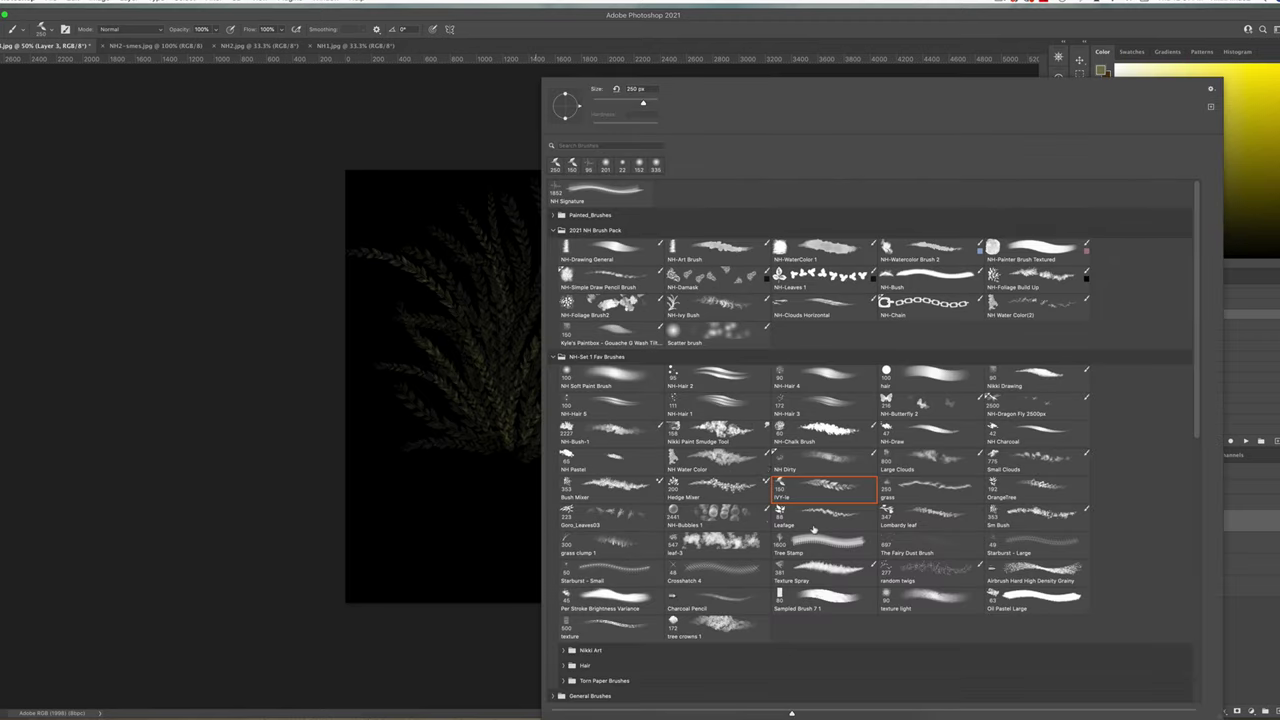
{"action": "left_click", "coordinate": [720, 546]}
{"action": "key", "text": "Return"}
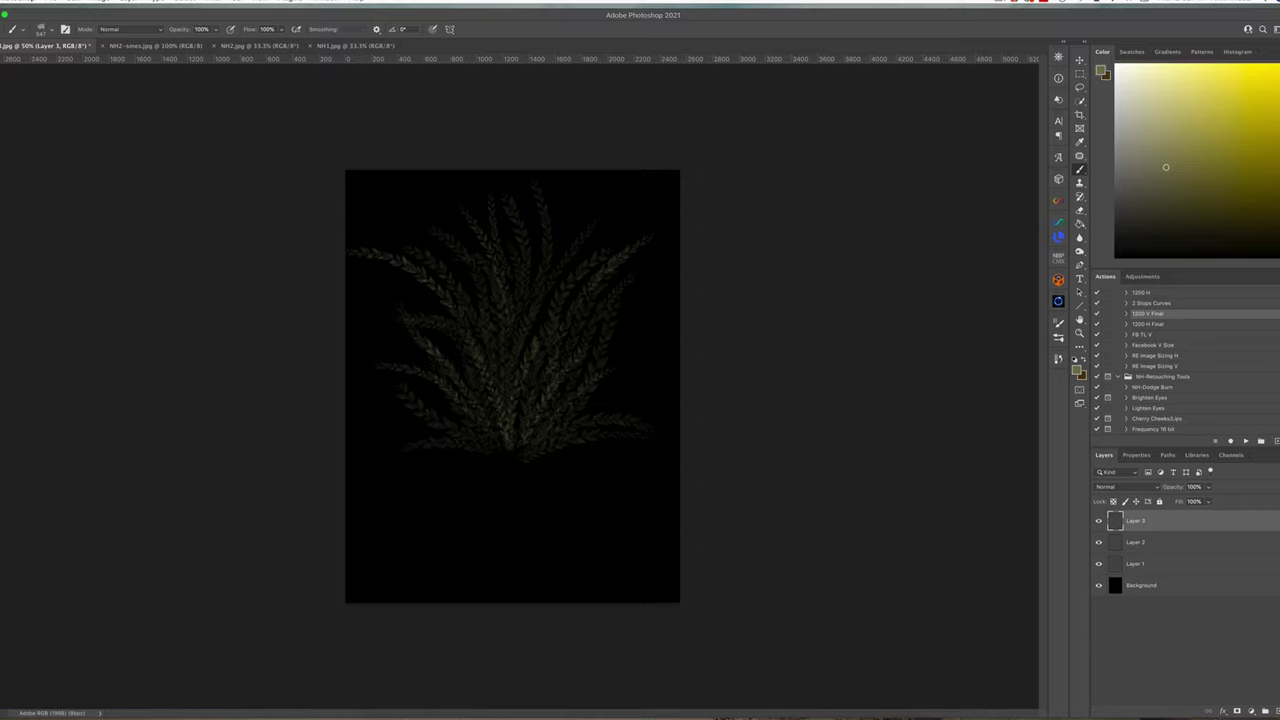
Pick a golden orange and paint two blossom clusters on the plant's upper right and upper left stems.
{"action": "mouse_move", "coordinate": [1279, 226]}
{"action": "left_mouse_down"}
{"action": "mouse_move", "coordinate": [1279, 247]}
{"action": "mouse_move", "coordinate": [1279, 231]}
{"action": "left_mouse_up"}
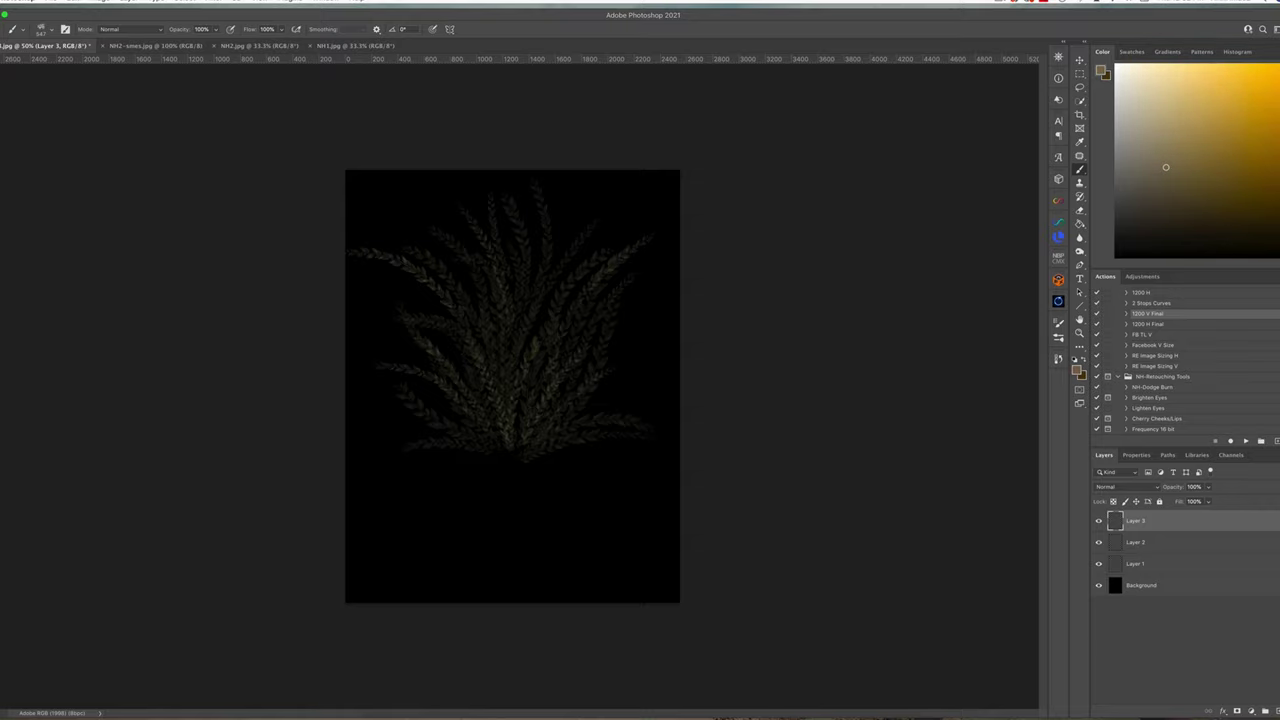
{"action": "left_click", "coordinate": [1271, 93]}
{"action": "mouse_move", "coordinate": [563, 270]}
{"action": "left_mouse_down"}
{"action": "mouse_move", "coordinate": [574, 268]}
{"action": "mouse_move", "coordinate": [563, 290]}
{"action": "mouse_move", "coordinate": [573, 268]}
{"action": "mouse_move", "coordinate": [597, 277]}
{"action": "left_mouse_up"}
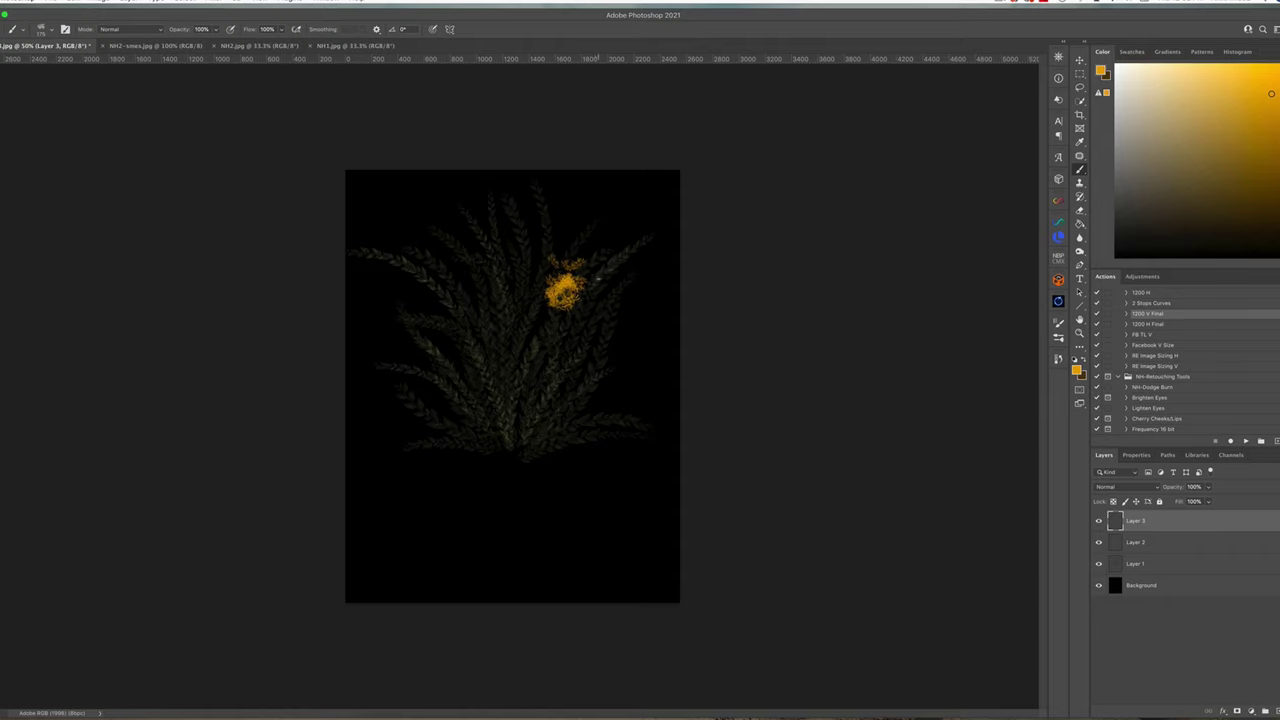
{"action": "left_click_drag", "start_coordinate": [433, 276], "coordinate": [443, 283]}
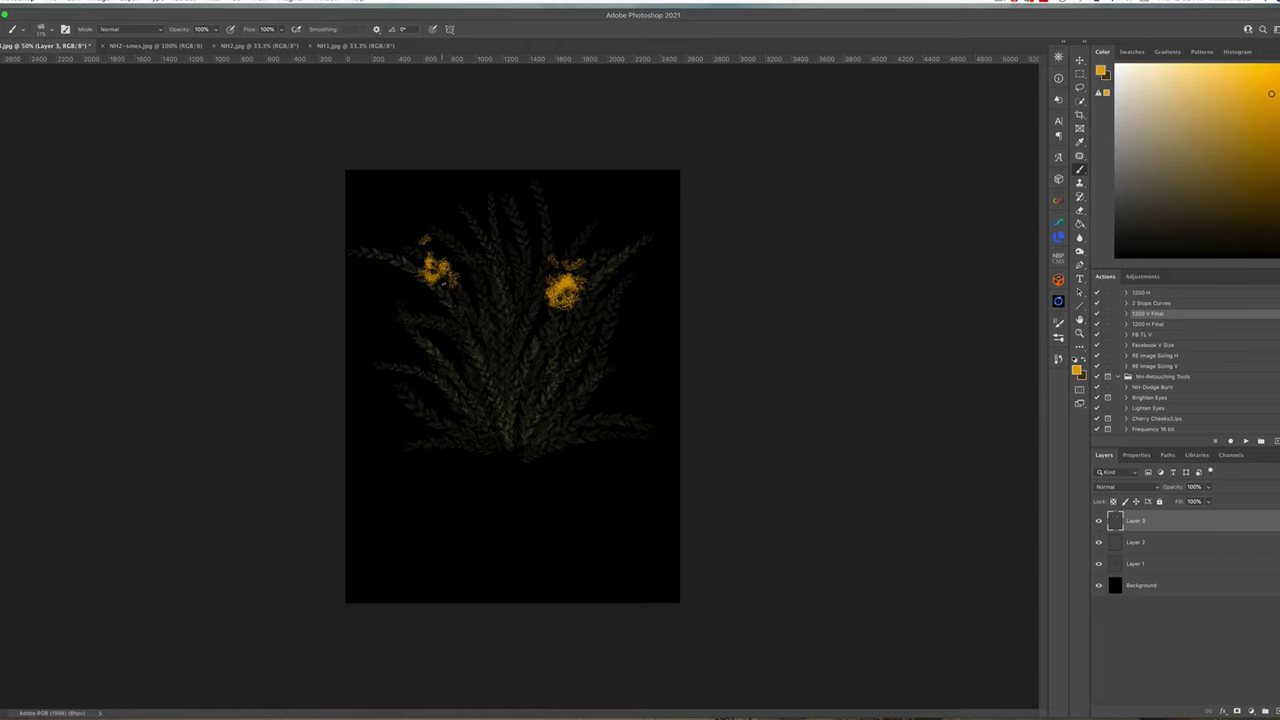
Lower the brush flow to 65% and paint golden blossoms along the plant's left side, at its lower right and at its top.
{"action": "left_click", "coordinate": [281, 30]}
{"action": "left_click_drag", "start_coordinate": [281, 42], "coordinate": [265, 42]}
{"action": "left_click_drag", "start_coordinate": [412, 318], "coordinate": [440, 338]}
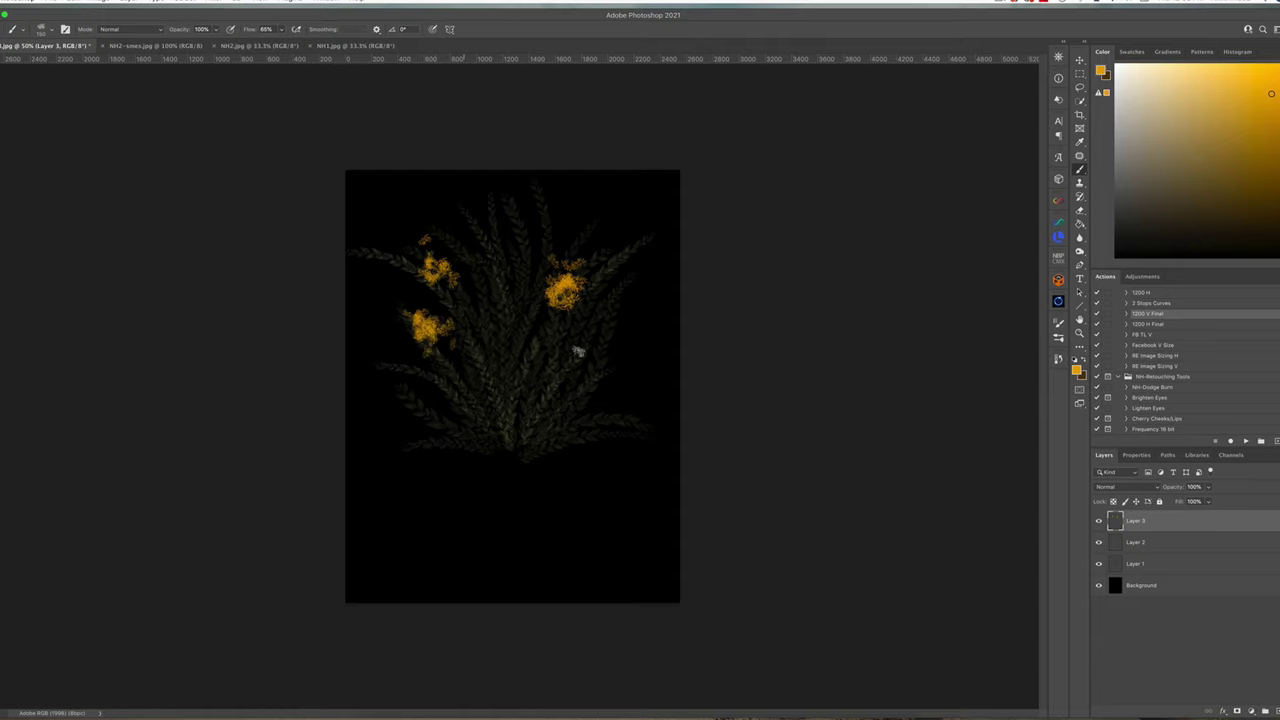
{"action": "left_click_drag", "start_coordinate": [577, 380], "coordinate": [588, 372]}
{"action": "left_click_drag", "start_coordinate": [432, 400], "coordinate": [455, 416]}
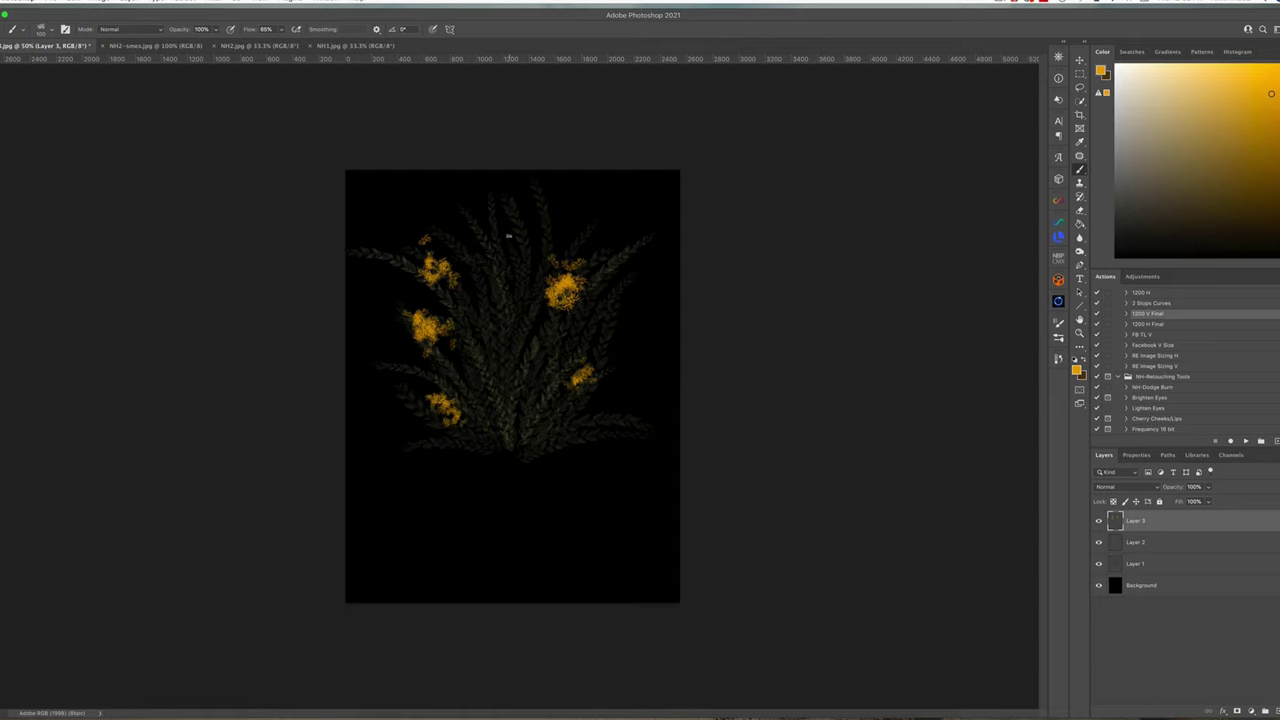
{"action": "left_click_drag", "start_coordinate": [513, 236], "coordinate": [516, 232]}
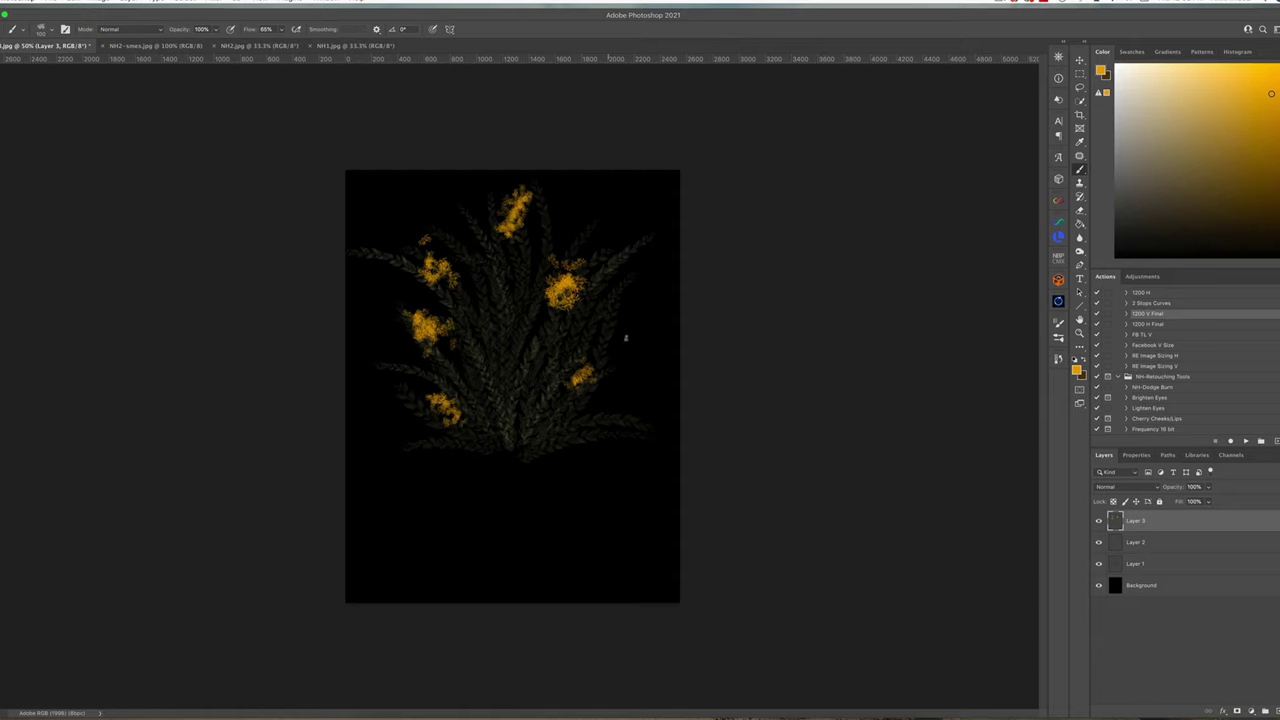
Add smaller golden blossoms on the right stems, in the plant's centre and beside the top blossom, filling out the upper-left cluster.
{"action": "left_click_drag", "start_coordinate": [438, 268], "coordinate": [444, 282]}
{"action": "left_click_drag", "start_coordinate": [576, 238], "coordinate": [581, 229]}
{"action": "left_click", "coordinate": [610, 326]}
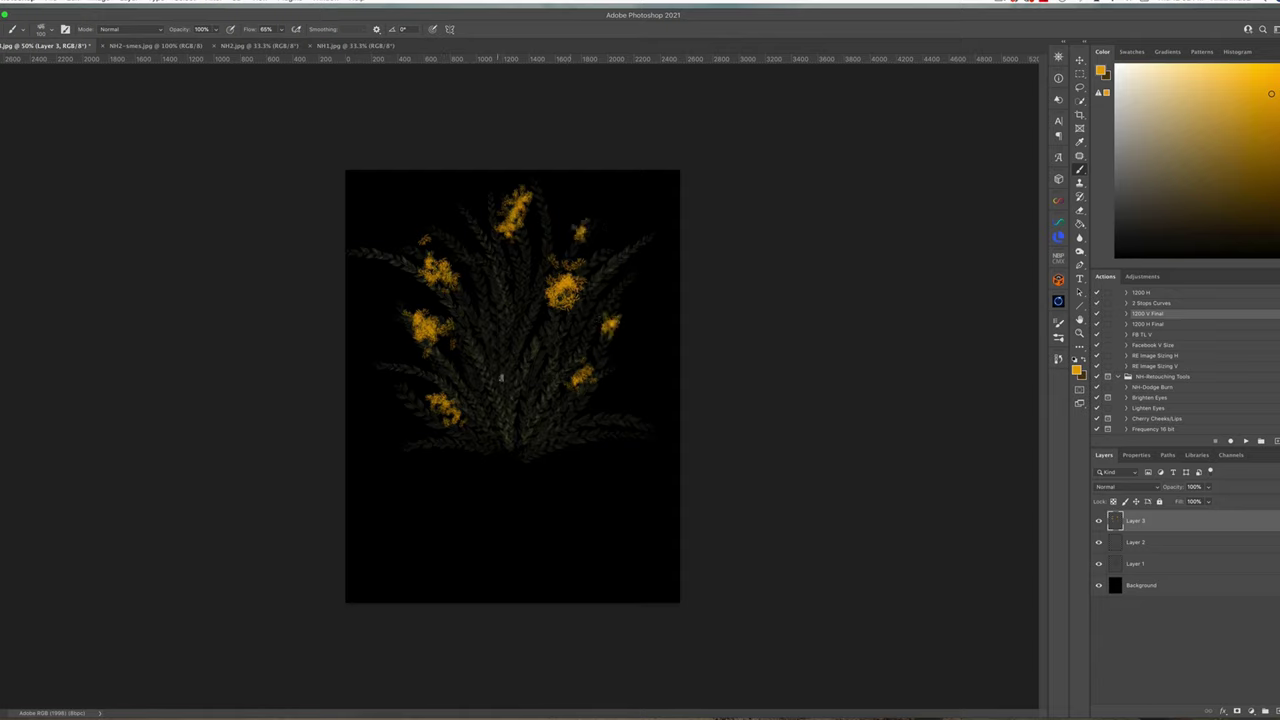
{"action": "left_click_drag", "start_coordinate": [501, 377], "coordinate": [497, 372]}
{"action": "left_click", "coordinate": [498, 303]}
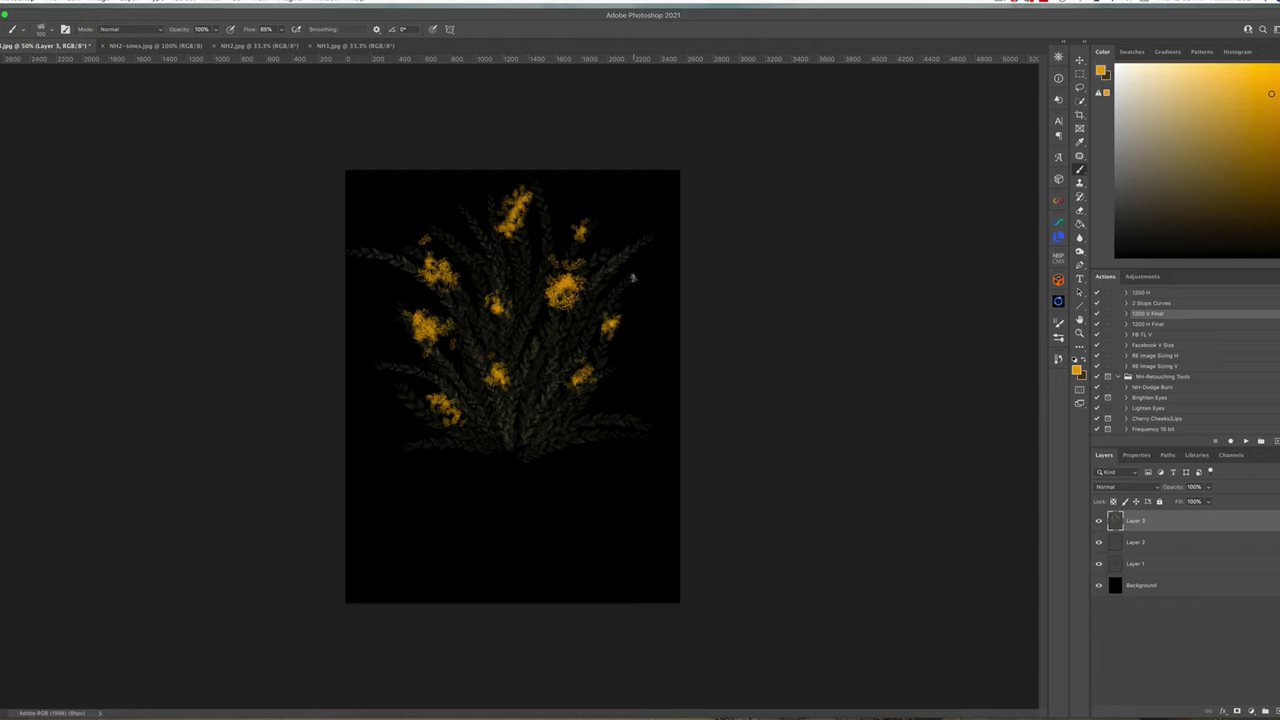
{"action": "left_click", "coordinate": [459, 226]}
{"action": "left_click", "coordinate": [454, 228]}
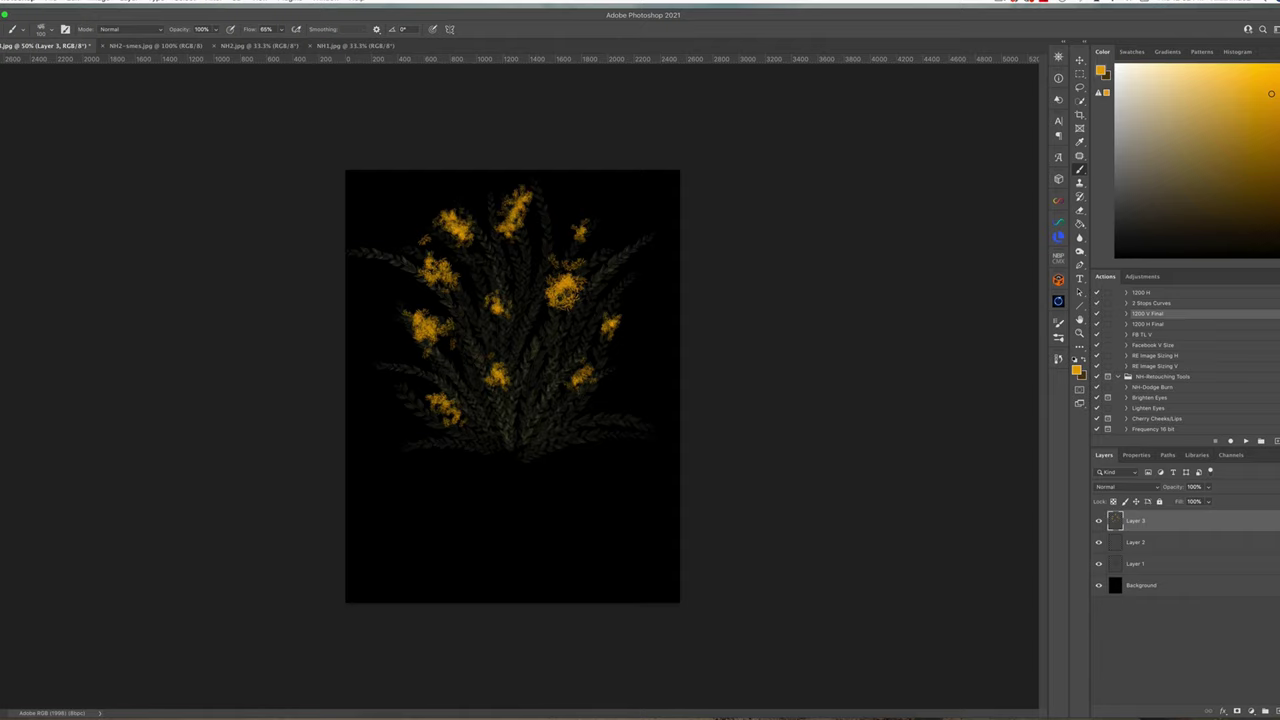
Pick a burnt orange and shade the top blossom and the highest blossoms on the upper left.
{"action": "left_click", "coordinate": [1279, 242]}
{"action": "left_click", "coordinate": [1268, 150]}
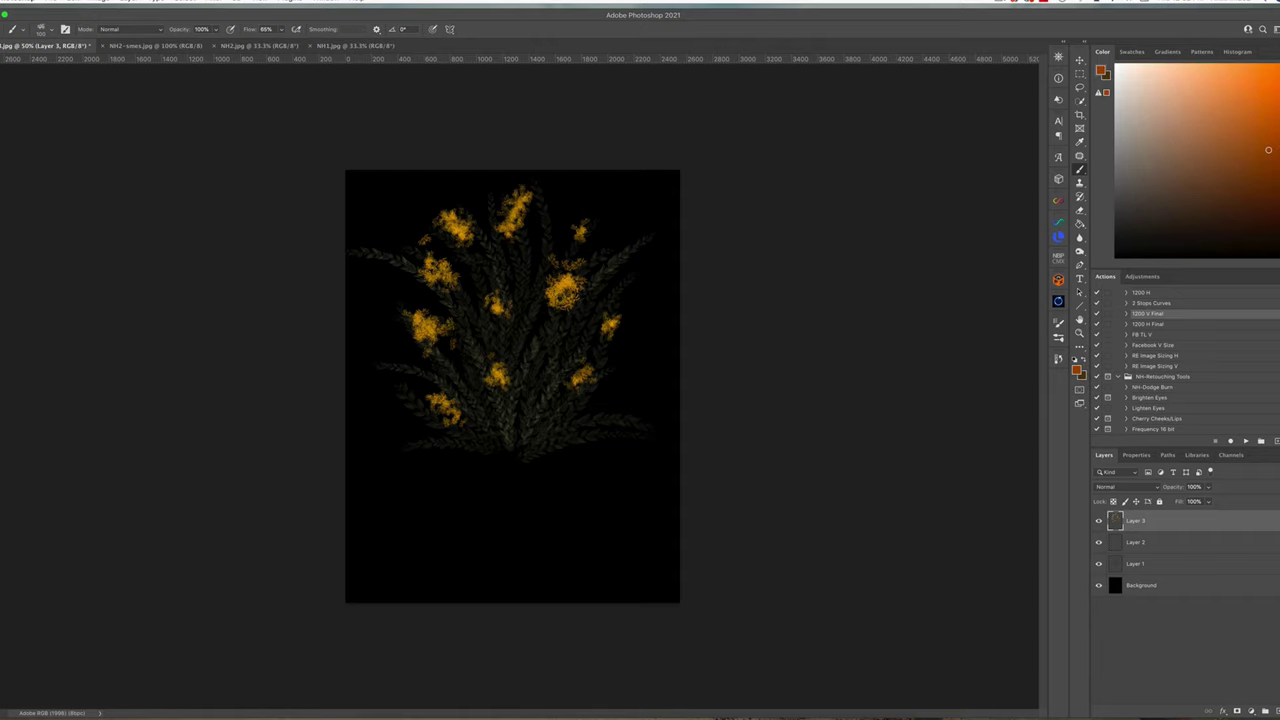
{"action": "left_click", "coordinate": [501, 211]}
{"action": "left_click_drag", "start_coordinate": [506, 203], "coordinate": [522, 198]}
{"action": "mouse_move", "coordinate": [457, 232]}
{"action": "left_mouse_down"}
{"action": "mouse_move", "coordinate": [455, 248]}
{"action": "mouse_move", "coordinate": [430, 246]}
{"action": "left_mouse_up"}
{"action": "left_click", "coordinate": [449, 229]}
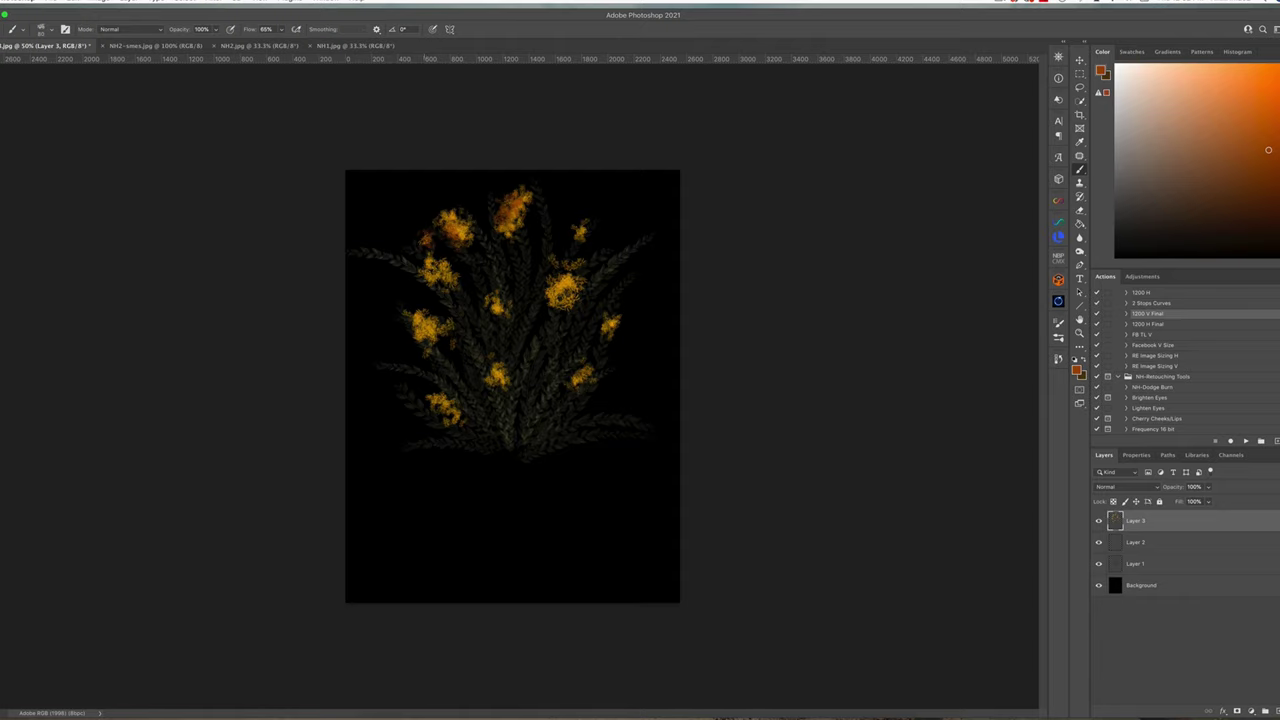
Shade the blossoms down the plant's left side and the large right-hand blossom with burnt orange.
{"action": "left_click", "coordinate": [434, 266]}
{"action": "left_click", "coordinate": [452, 271]}
{"action": "left_click_drag", "start_coordinate": [428, 313], "coordinate": [440, 313]}
{"action": "left_click", "coordinate": [439, 396]}
{"action": "left_click", "coordinate": [557, 283]}
{"action": "left_click", "coordinate": [564, 297]}
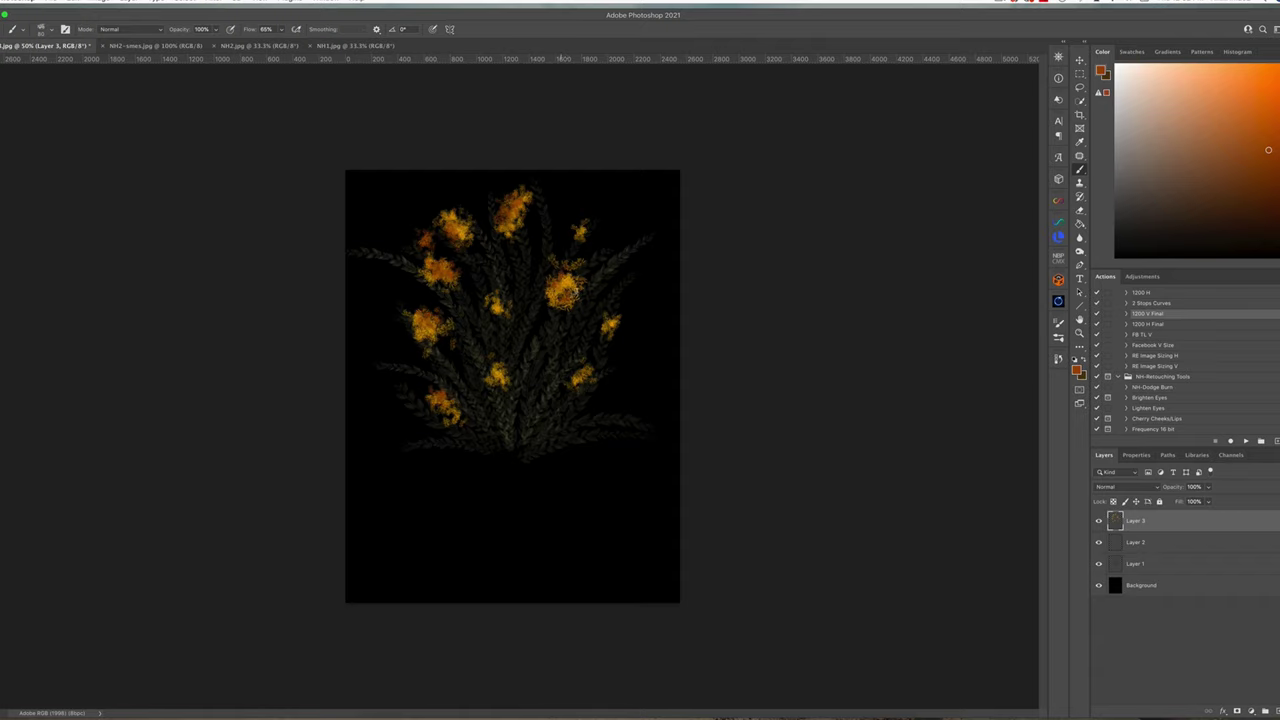
Dab burnt orange shading onto the remaining small blossoms in the plant's centre and along its right side.
{"action": "left_click_drag", "start_coordinate": [572, 262], "coordinate": [576, 237]}
{"action": "left_click", "coordinate": [579, 230]}
{"action": "left_click", "coordinate": [504, 303]}
{"action": "left_click", "coordinate": [491, 307]}
{"action": "left_click", "coordinate": [504, 374]}
{"action": "left_click", "coordinate": [497, 358]}
{"action": "left_click", "coordinate": [571, 376]}
{"action": "left_click", "coordinate": [584, 362]}
{"action": "left_click", "coordinate": [609, 332]}
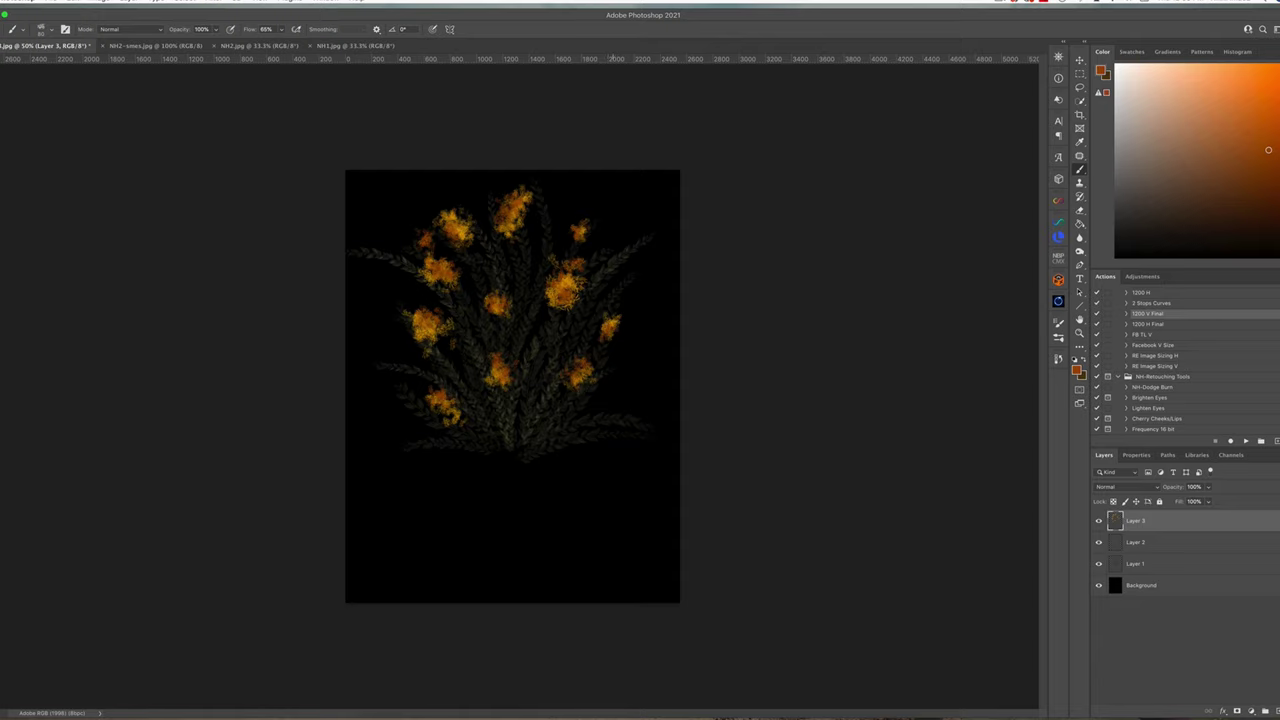
{"action": "left_click", "coordinate": [604, 318]}
Pick a very dark brown and darken the centre of the large right-hand blossom.
{"action": "left_click", "coordinate": [1258, 189]}
{"action": "left_click", "coordinate": [564, 292]}
{"action": "left_click", "coordinate": [1224, 214]}
{"action": "left_click", "coordinate": [557, 293]}
{"action": "left_click", "coordinate": [567, 297]}
{"action": "left_click", "coordinate": [568, 290]}
{"action": "left_click", "coordinate": [565, 283]}
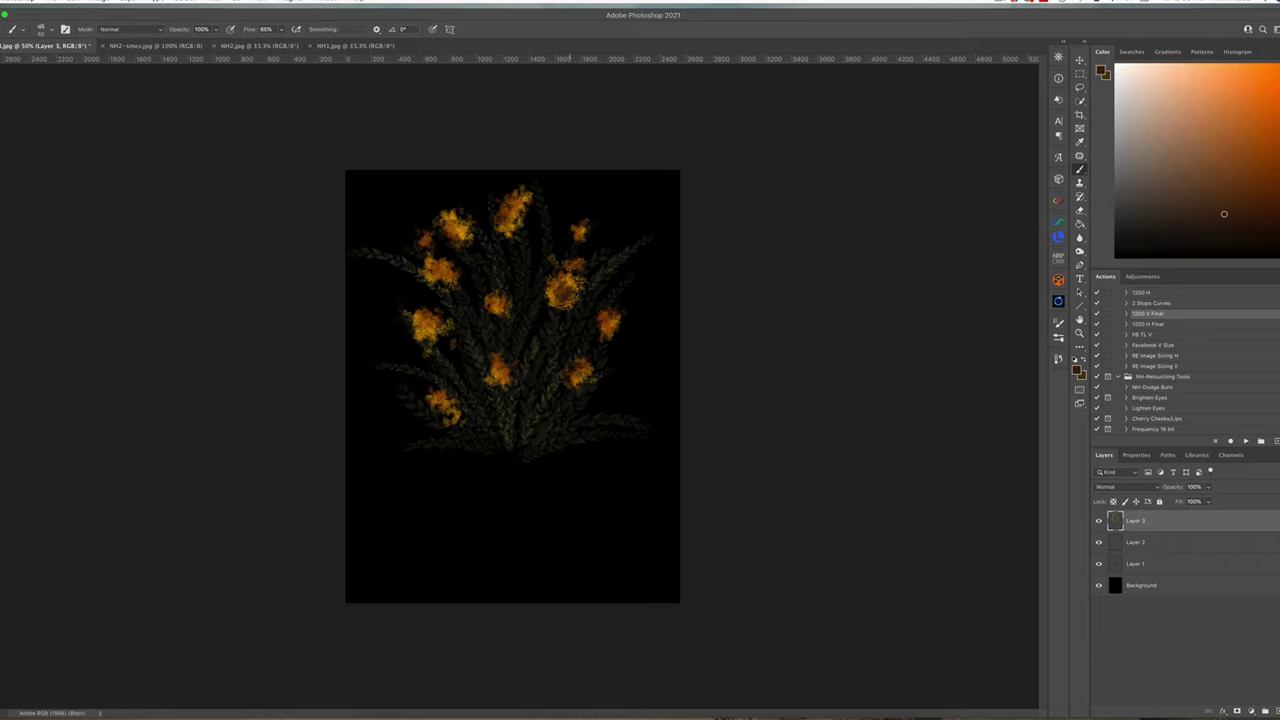
Dab dark brown centres into the top blossom, the left-side blossoms and the lower central blossom.
{"action": "left_click", "coordinate": [513, 212]}
{"action": "left_click", "coordinate": [517, 210]}
{"action": "left_click_drag", "start_coordinate": [516, 212], "coordinate": [450, 230]}
{"action": "left_click_drag", "start_coordinate": [433, 274], "coordinate": [442, 278]}
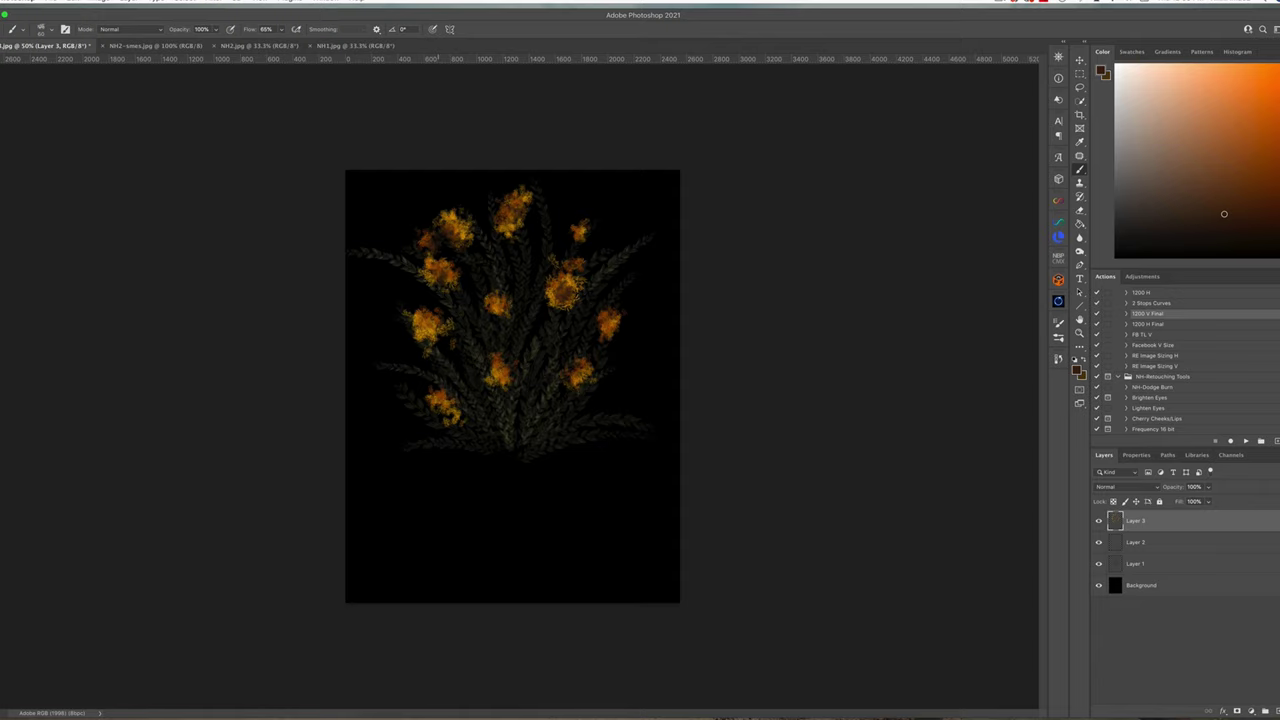
{"action": "left_click_drag", "start_coordinate": [437, 326], "coordinate": [429, 316]}
{"action": "left_click", "coordinate": [443, 403]}
{"action": "left_click", "coordinate": [499, 374]}
Pick a bright yellow and dab highlights onto the blossoms at the plant's top and upper left.
{"action": "left_click", "coordinate": [1221, 104]}
{"action": "left_click", "coordinate": [1279, 226]}
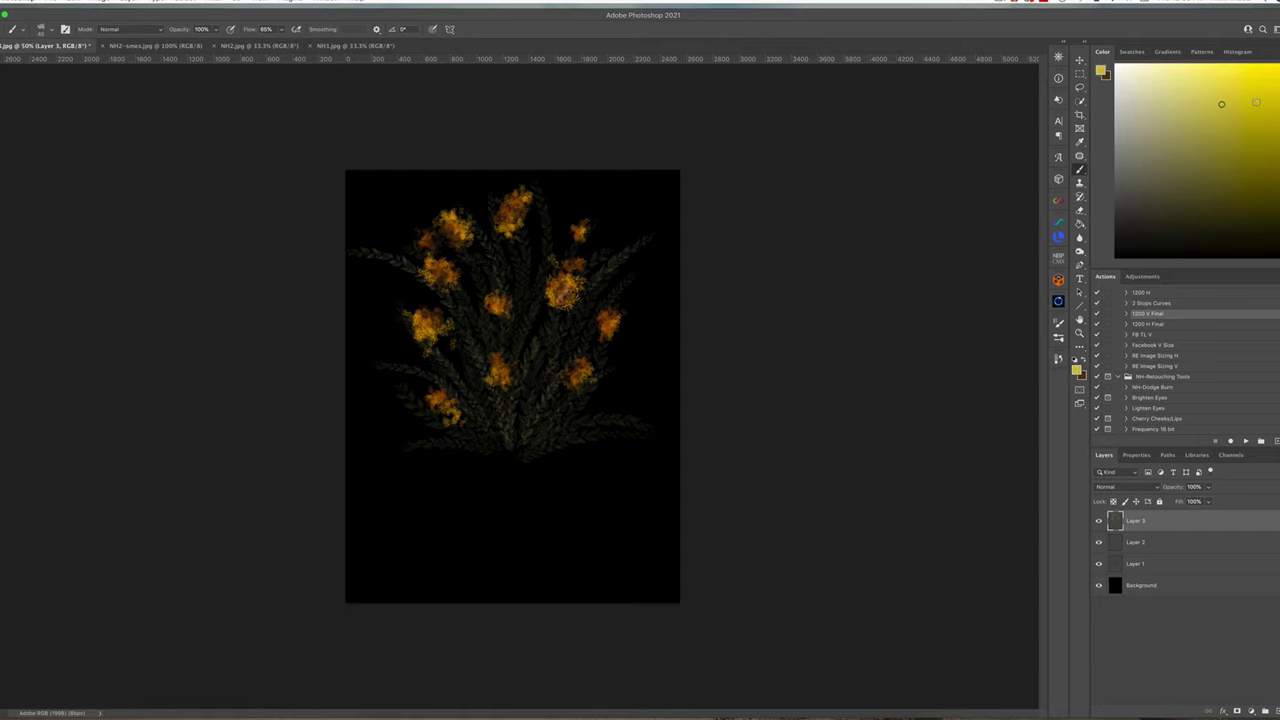
{"action": "left_click", "coordinate": [1253, 103]}
{"action": "left_click", "coordinate": [578, 232]}
{"action": "left_click", "coordinate": [515, 206]}
{"action": "left_click", "coordinate": [517, 216]}
{"action": "left_click", "coordinate": [454, 231]}
{"action": "left_click", "coordinate": [453, 230]}
{"action": "left_click", "coordinate": [451, 239]}
{"action": "left_click", "coordinate": [436, 240]}
{"action": "left_click", "coordinate": [430, 241]}
{"action": "left_click", "coordinate": [442, 277]}
{"action": "left_click", "coordinate": [430, 317]}
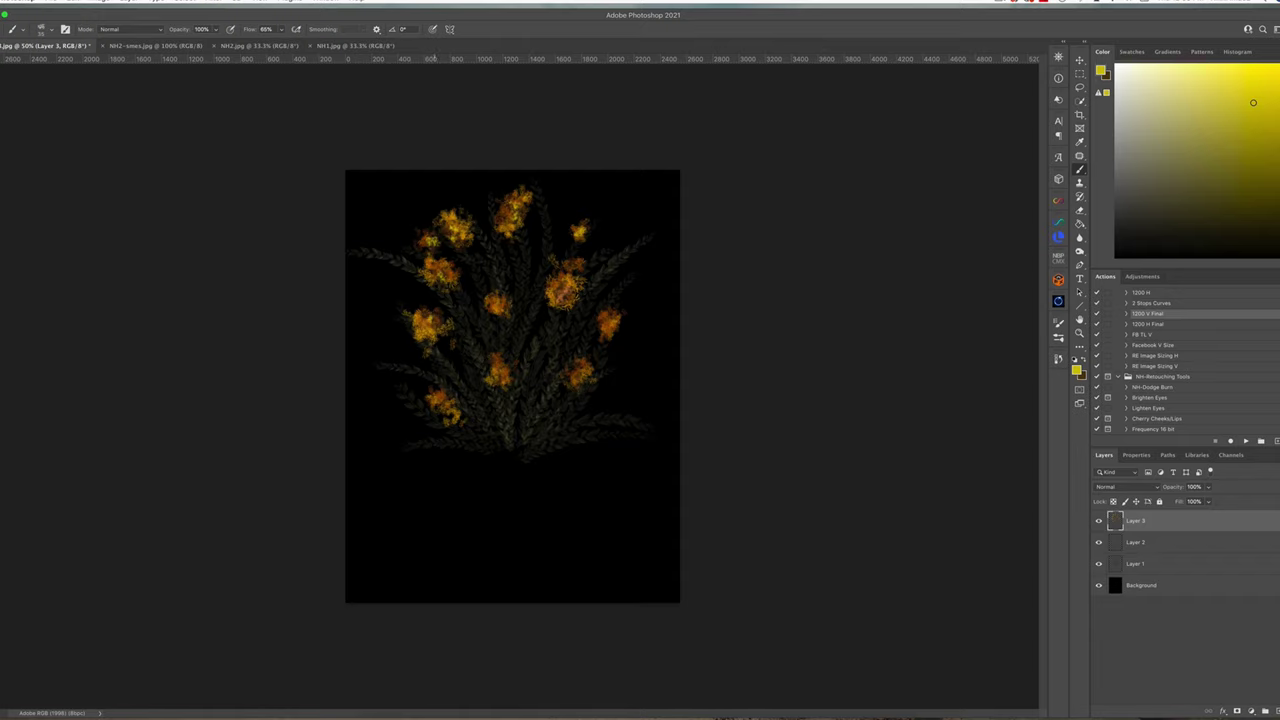
Add bright yellow highlights to the lower-left, right-side and upper central blossoms.
{"action": "left_click", "coordinate": [428, 323]}
{"action": "left_click", "coordinate": [434, 392]}
{"action": "left_click", "coordinate": [578, 378]}
{"action": "left_click", "coordinate": [578, 368]}
{"action": "left_click", "coordinate": [605, 326]}
{"action": "left_click", "coordinate": [559, 287]}
{"action": "left_click", "coordinate": [498, 303]}
Add an empty layer above the blossoms and pick a muted red as the painting colour.
{"action": "left_click", "coordinate": [1276, 711]}
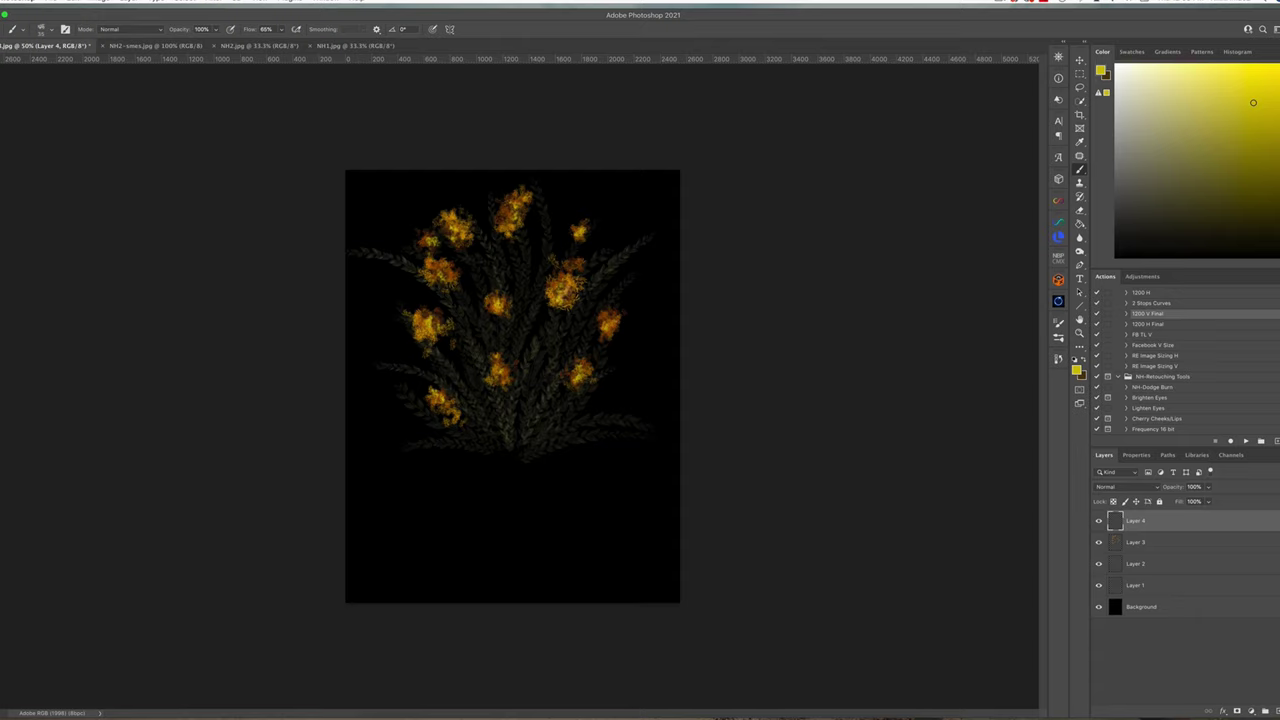
{"action": "left_click_drag", "start_coordinate": [1279, 228], "coordinate": [1279, 251]}
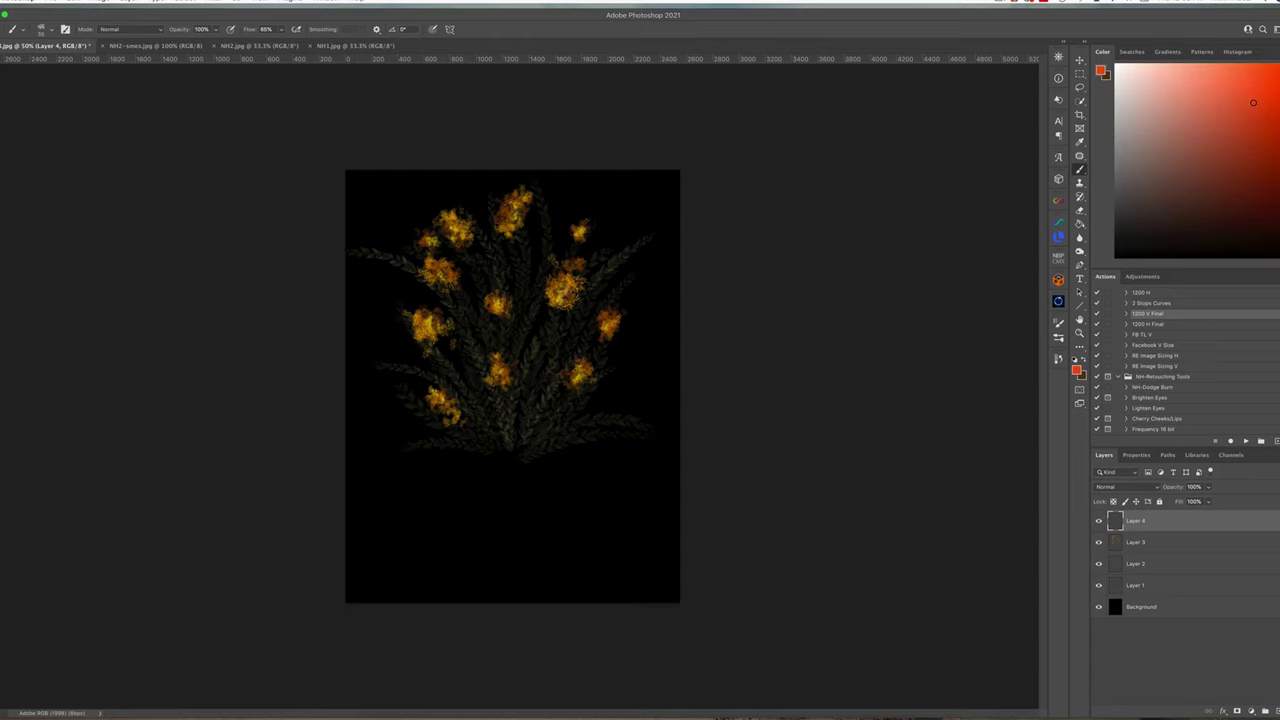
{"action": "left_click", "coordinate": [1190, 134]}
{"action": "left_click", "coordinate": [1279, 253]}
{"action": "left_click_drag", "start_coordinate": [1190, 133], "coordinate": [1203, 158]}
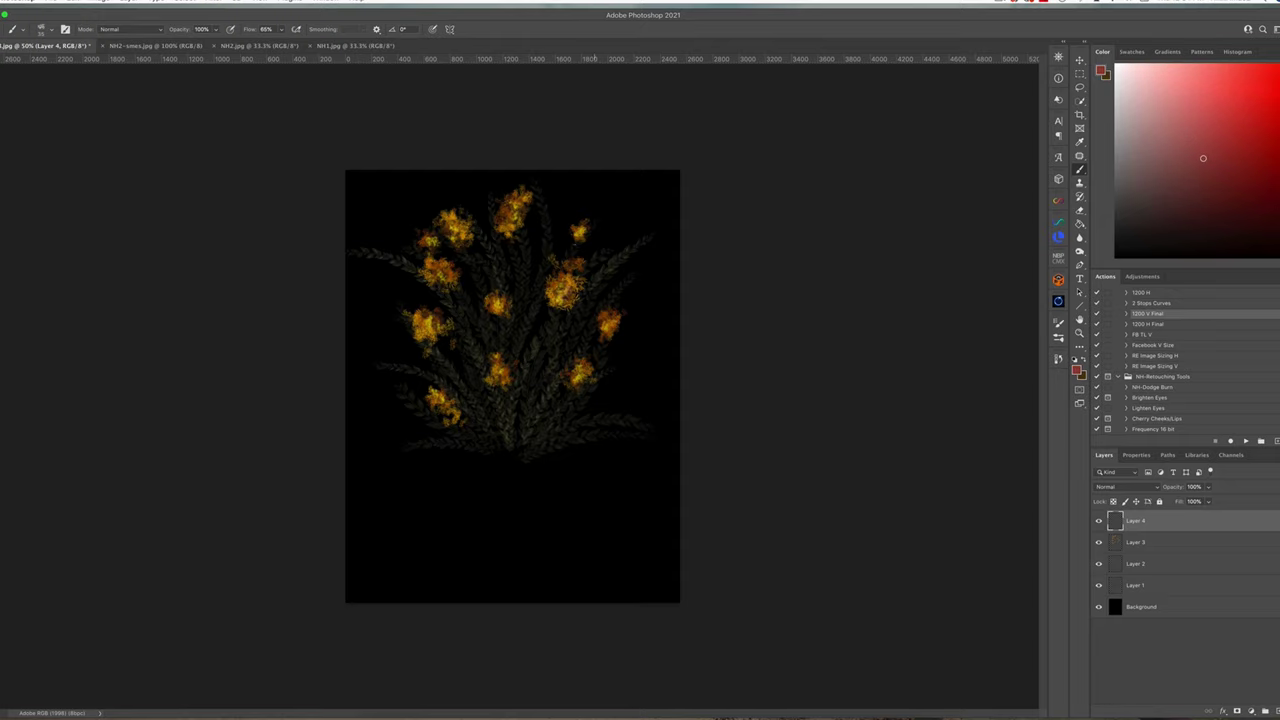
Paint muted red petal tips rising above the large right-hand blossom and beside the top blossom.
{"action": "left_click", "coordinate": [559, 272]}
{"action": "left_click", "coordinate": [566, 269]}
{"action": "left_click", "coordinate": [560, 263]}
{"action": "left_click", "coordinate": [561, 253]}
{"action": "left_click_drag", "start_coordinate": [572, 264], "coordinate": [573, 249]}
{"action": "mouse_move", "coordinate": [501, 201]}
{"action": "left_mouse_down"}
{"action": "mouse_move", "coordinate": [503, 179]}
{"action": "mouse_move", "coordinate": [496, 193]}
{"action": "left_mouse_up"}
Paint muted red petal tips over the two highest blossoms on the plant's upper left.
{"action": "left_click", "coordinate": [437, 216]}
{"action": "left_click", "coordinate": [440, 231]}
{"action": "left_click", "coordinate": [443, 212]}
{"action": "left_click", "coordinate": [440, 205]}
{"action": "left_click", "coordinate": [421, 234]}
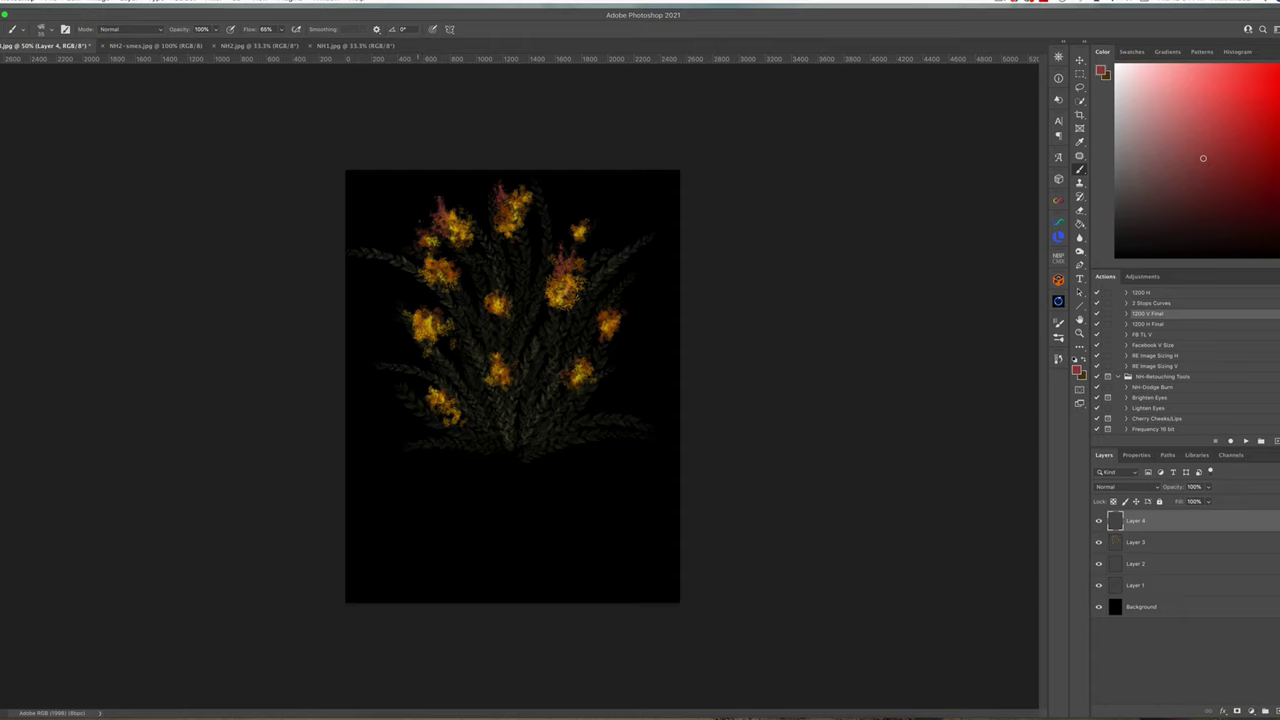
{"action": "left_click", "coordinate": [418, 233]}
{"action": "left_click_drag", "start_coordinate": [428, 212], "coordinate": [412, 234]}
Paint muted red tips on the remaining central, left-side, lower and right-side blossoms.
{"action": "mouse_move", "coordinate": [495, 286]}
{"action": "left_mouse_down"}
{"action": "mouse_move", "coordinate": [432, 313]}
{"action": "mouse_move", "coordinate": [418, 291]}
{"action": "left_mouse_up"}
{"action": "left_click_drag", "start_coordinate": [452, 400], "coordinate": [424, 378]}
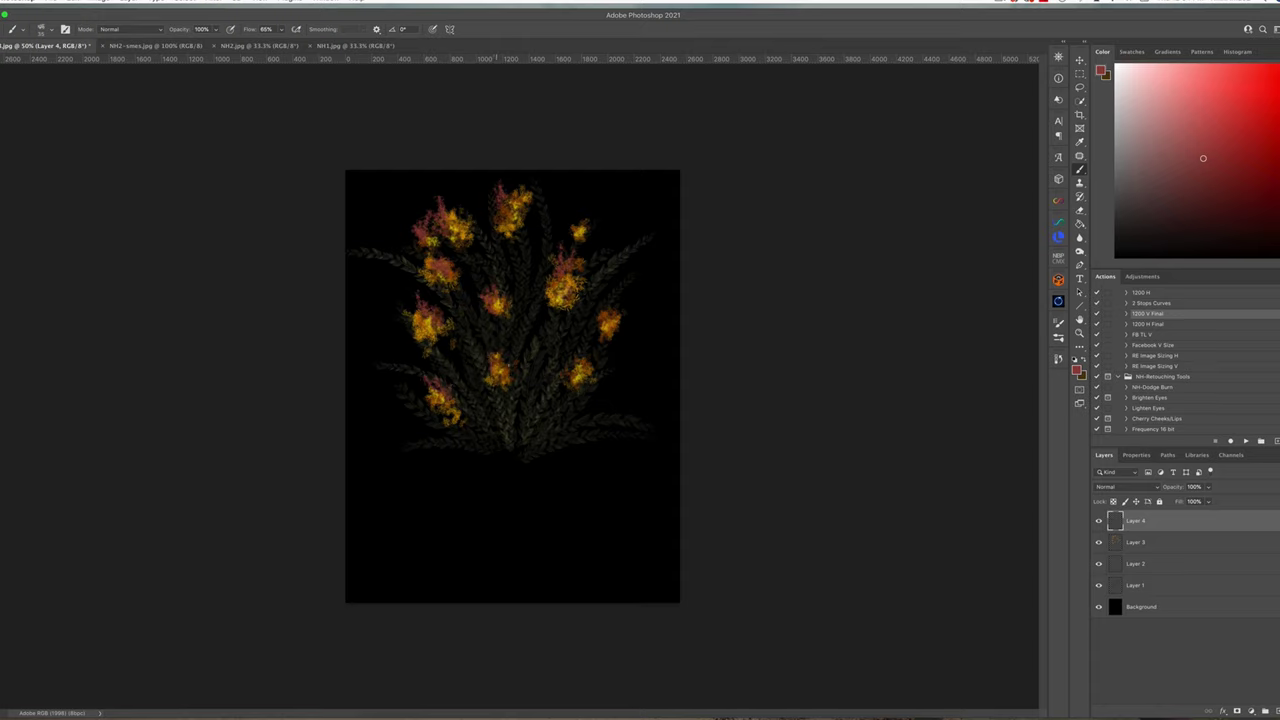
{"action": "left_click_drag", "start_coordinate": [516, 374], "coordinate": [503, 345]}
{"action": "mouse_move", "coordinate": [578, 374]}
{"action": "left_mouse_down"}
{"action": "mouse_move", "coordinate": [567, 356]}
{"action": "mouse_move", "coordinate": [592, 355]}
{"action": "mouse_move", "coordinate": [602, 318]}
{"action": "mouse_move", "coordinate": [626, 304]}
{"action": "mouse_move", "coordinate": [586, 268]}
{"action": "left_mouse_up"}
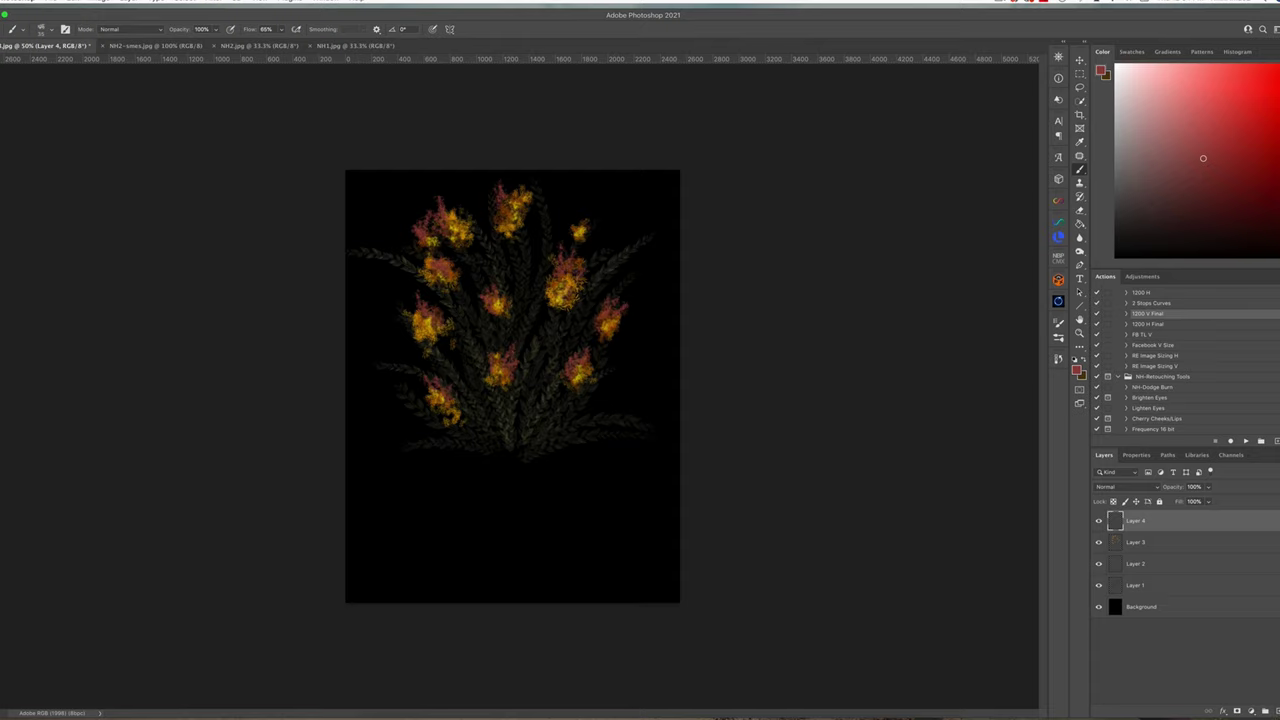
Add another layer, pick a deeper saturated red and paint it over the blossoms' red tips.
{"action": "left_click", "coordinate": [1277, 710]}
{"action": "left_click", "coordinate": [1277, 152]}
{"action": "left_click_drag", "start_coordinate": [546, 274], "coordinate": [555, 262]}
Reduce the opacity of Layer 3, which holds the golden blossoms, to 80%.
{"action": "left_click_drag", "start_coordinate": [1144, 576], "coordinate": [1146, 577]}
{"action": "left_click", "coordinate": [1208, 501]}
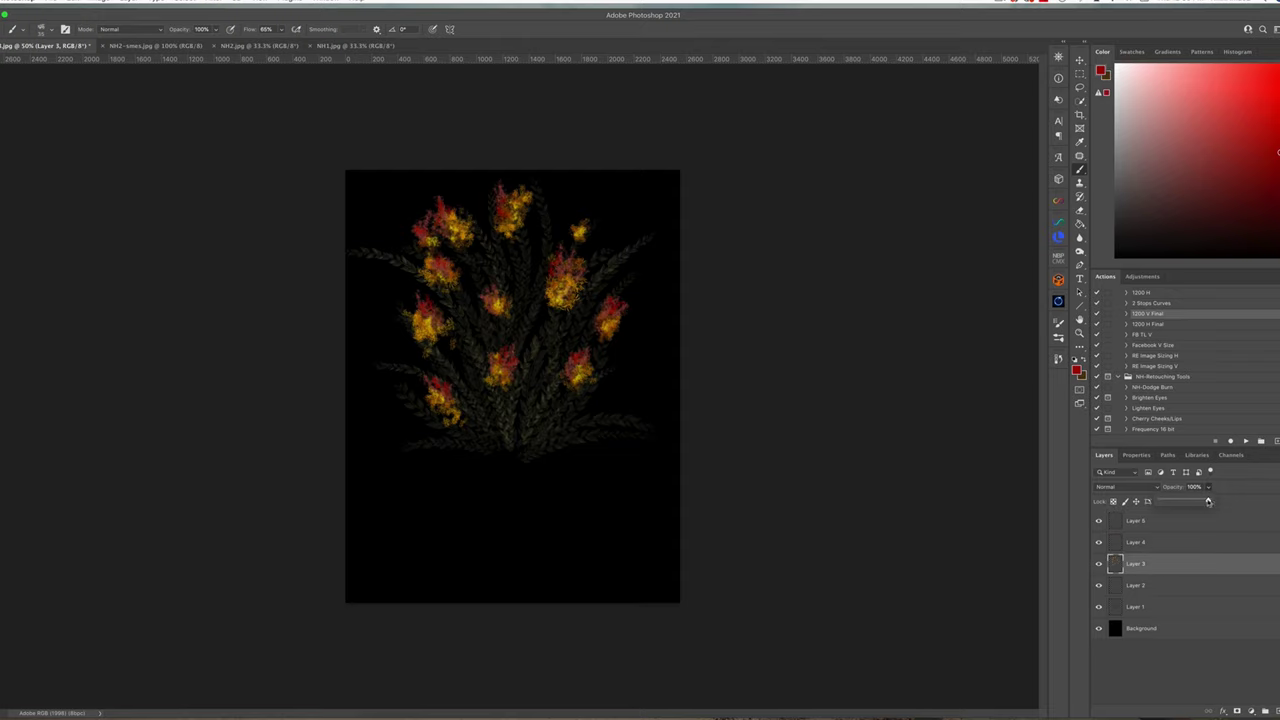
{"action": "left_click_drag", "start_coordinate": [1203, 501], "coordinate": [1200, 498]}
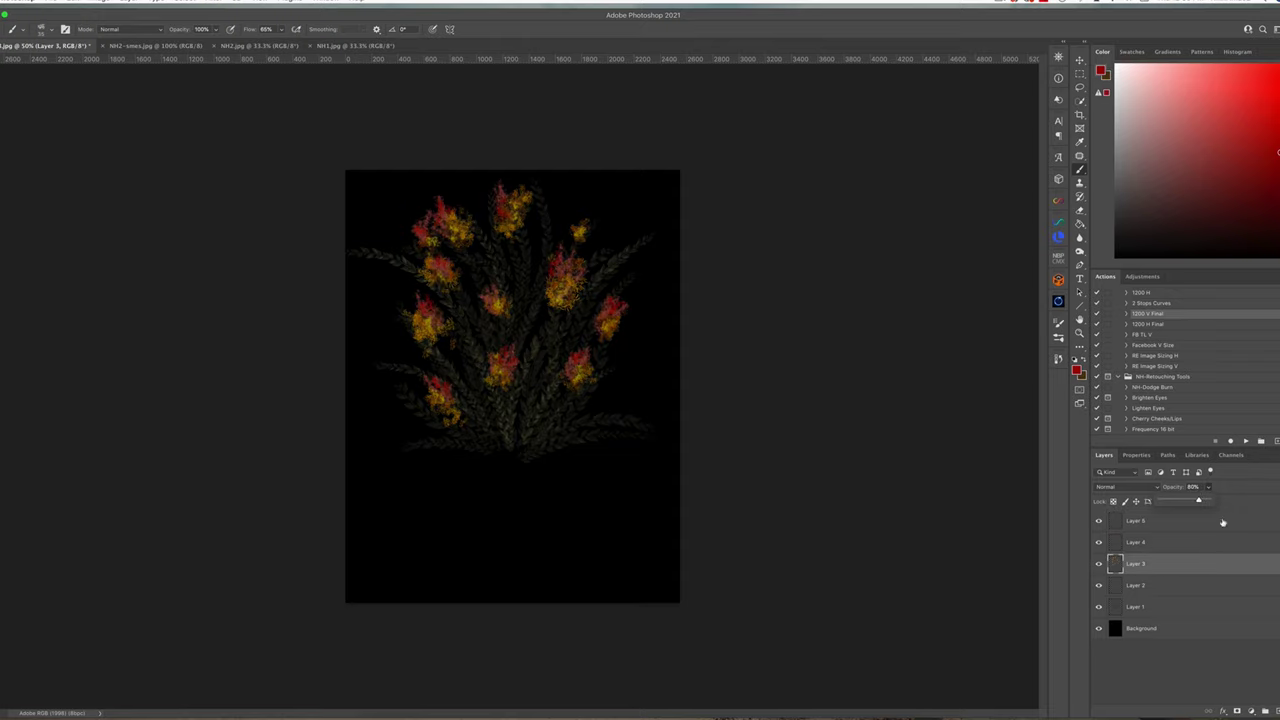
Add an empty layer above Layer 5 and switch the brush to the tree crowns 1 preset.
{"action": "left_click", "coordinate": [1140, 520]}
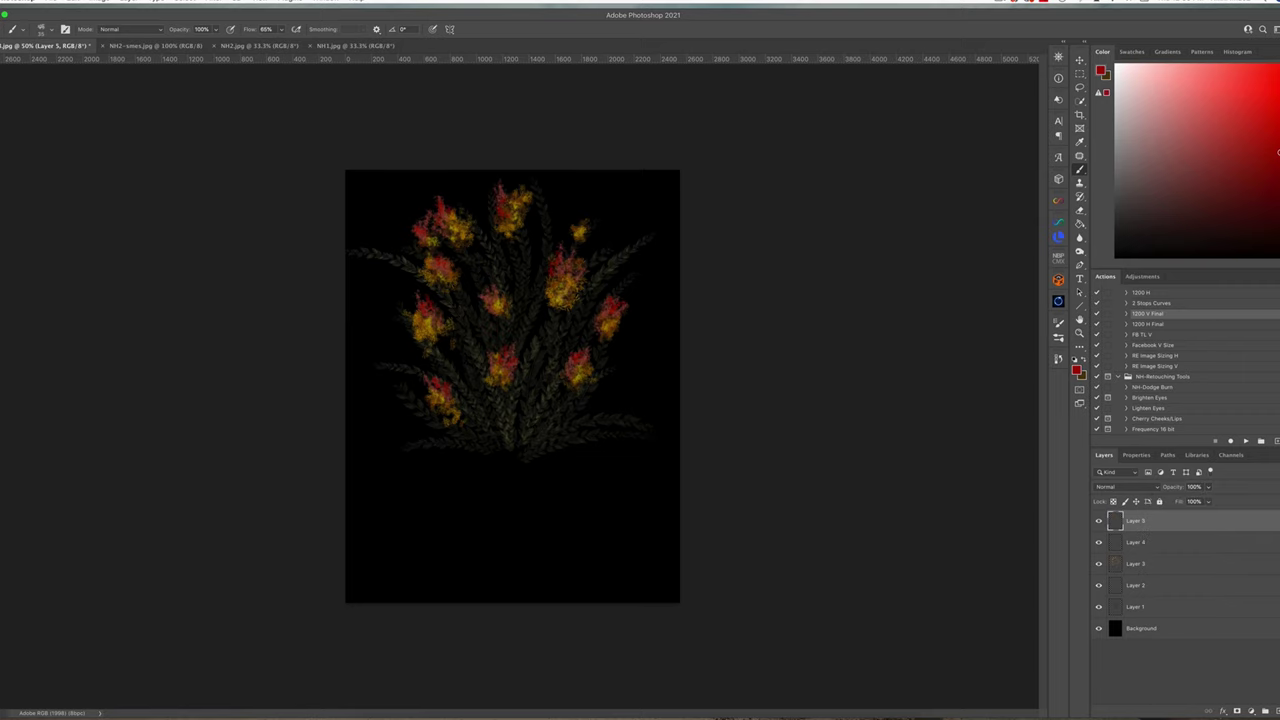
{"action": "left_click", "coordinate": [1276, 711]}
{"action": "right_click", "coordinate": [550, 310]}
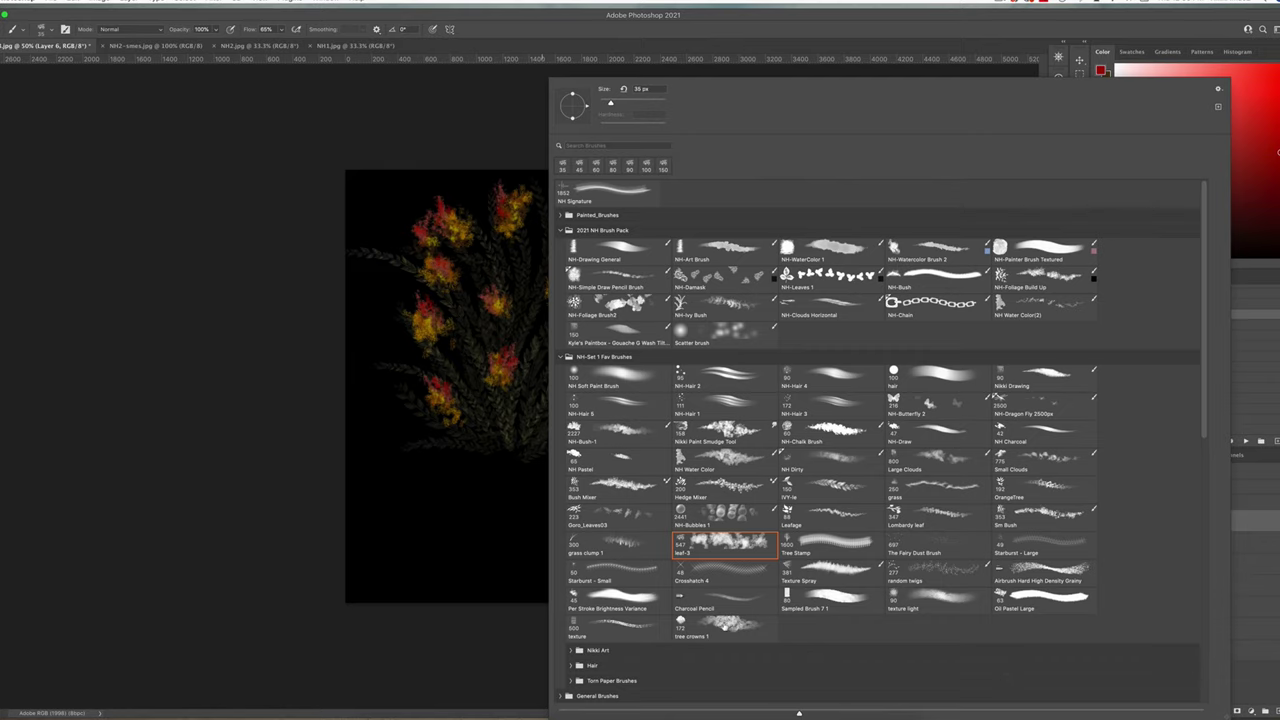
{"action": "left_click", "coordinate": [724, 625]}
{"action": "key", "text": "Return"}
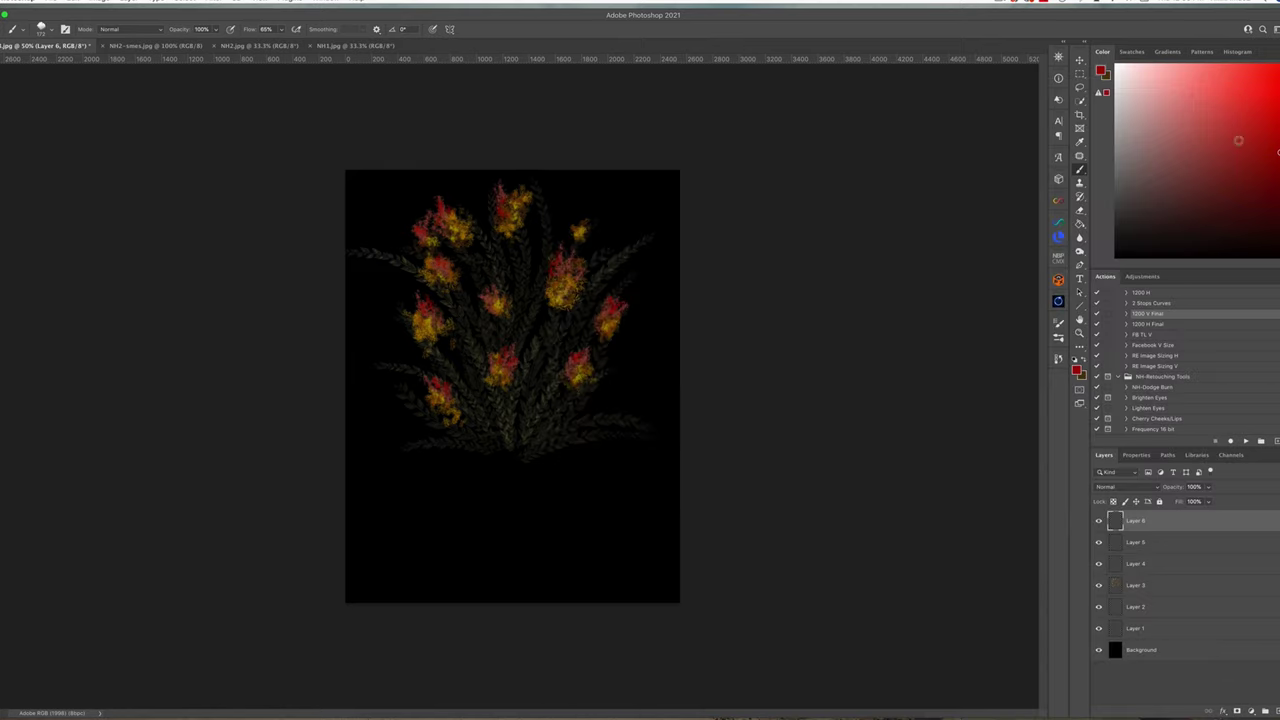
Pick a muted green and add an empty layer directly above the Background.
{"action": "left_click_drag", "start_coordinate": [1201, 229], "coordinate": [1260, 200]}
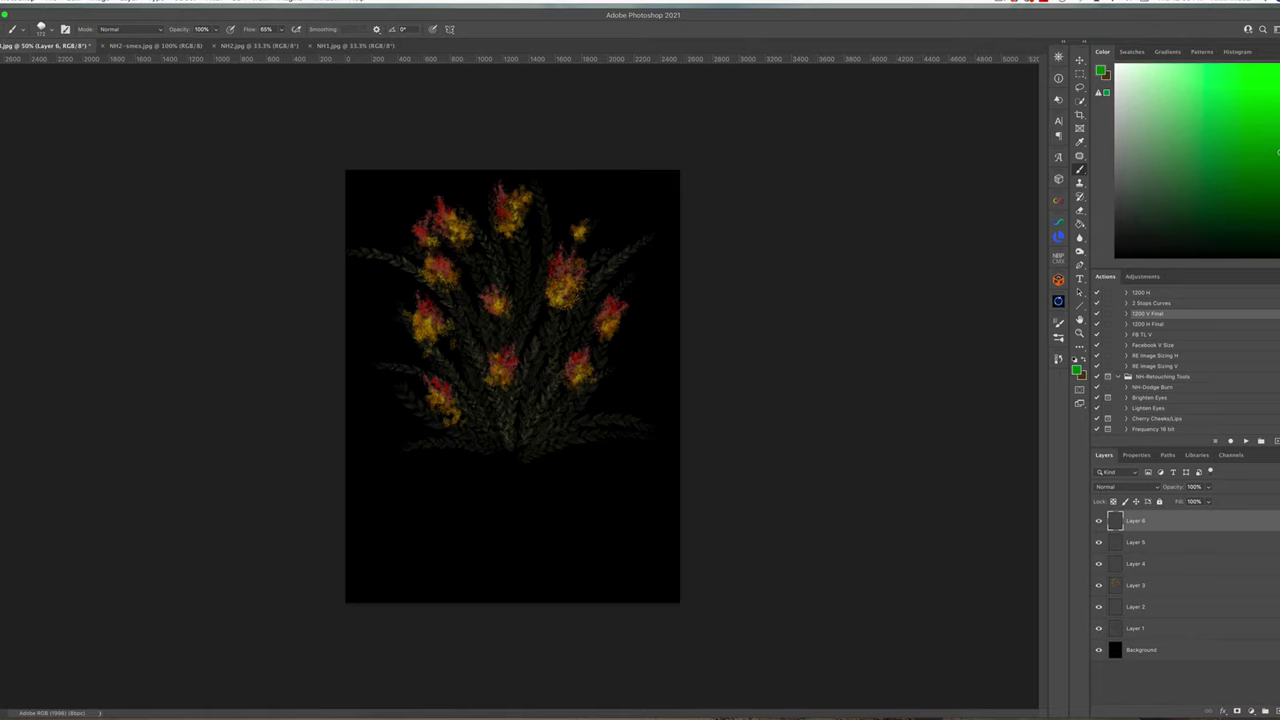
{"action": "left_click", "coordinate": [1172, 145]}
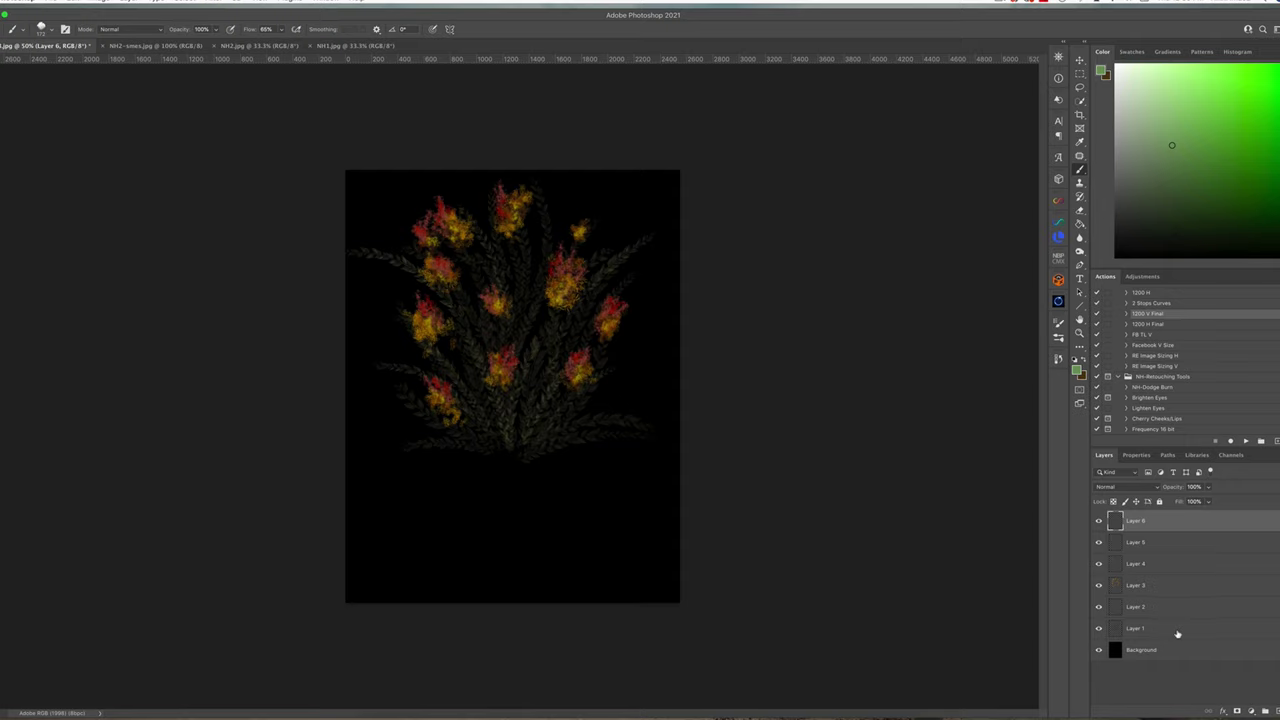
{"action": "left_click", "coordinate": [1150, 628]}
{"action": "left_click", "coordinate": [1205, 651]}
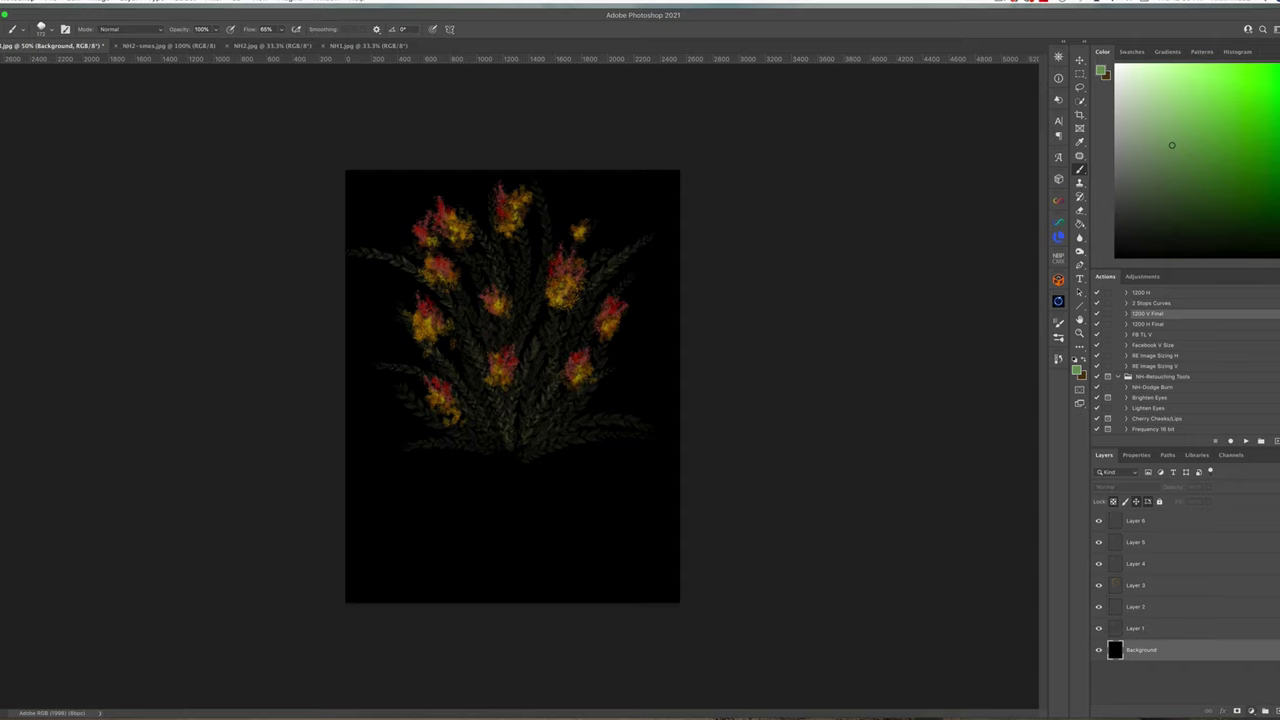
{"action": "left_click", "coordinate": [1277, 712]}
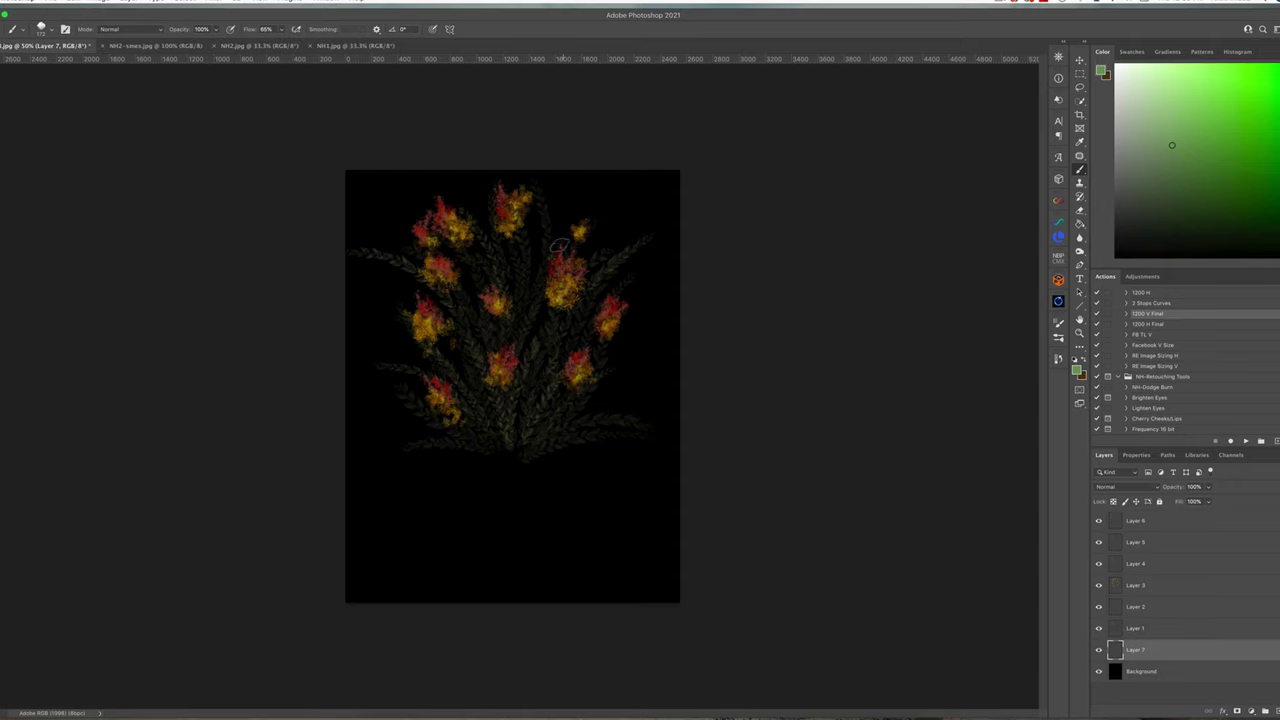
Lower the brush flow to 41%, enlarge the brush and dab soft green foliage behind the top blossoms and the plant's upper middle.
{"action": "left_click", "coordinate": [281, 29]}
{"action": "left_click_drag", "start_coordinate": [281, 42], "coordinate": [268, 42]}
{"action": "left_click", "coordinate": [543, 239]}
{"action": "key", "text": "]"}
{"action": "key", "text": "]"}
{"action": "key", "text": "]"}
{"action": "key", "text": "]"}
{"action": "key", "text": "]"}
{"action": "key", "text": "]"}
{"action": "left_click", "coordinate": [541, 236]}
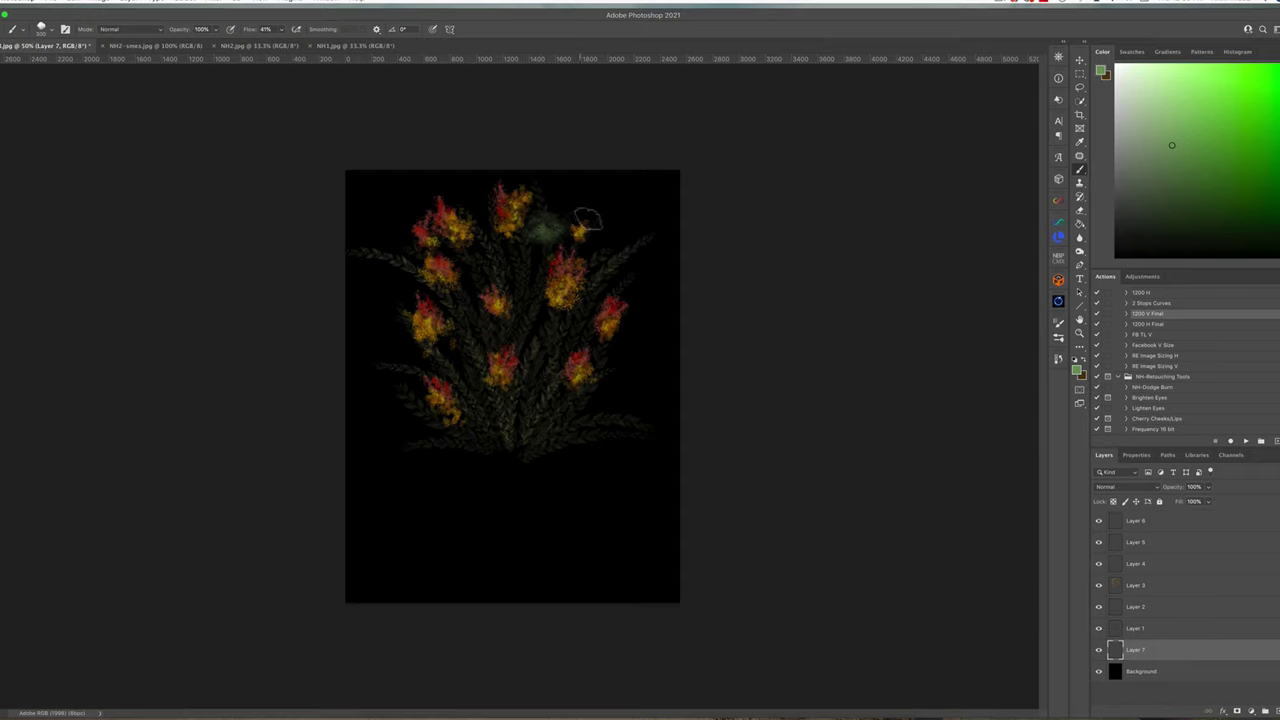
{"action": "mouse_move", "coordinate": [482, 215]}
{"action": "left_mouse_down"}
{"action": "mouse_move", "coordinate": [486, 225]}
{"action": "mouse_move", "coordinate": [484, 200]}
{"action": "left_mouse_up"}
{"action": "left_click_drag", "start_coordinate": [521, 308], "coordinate": [531, 297]}
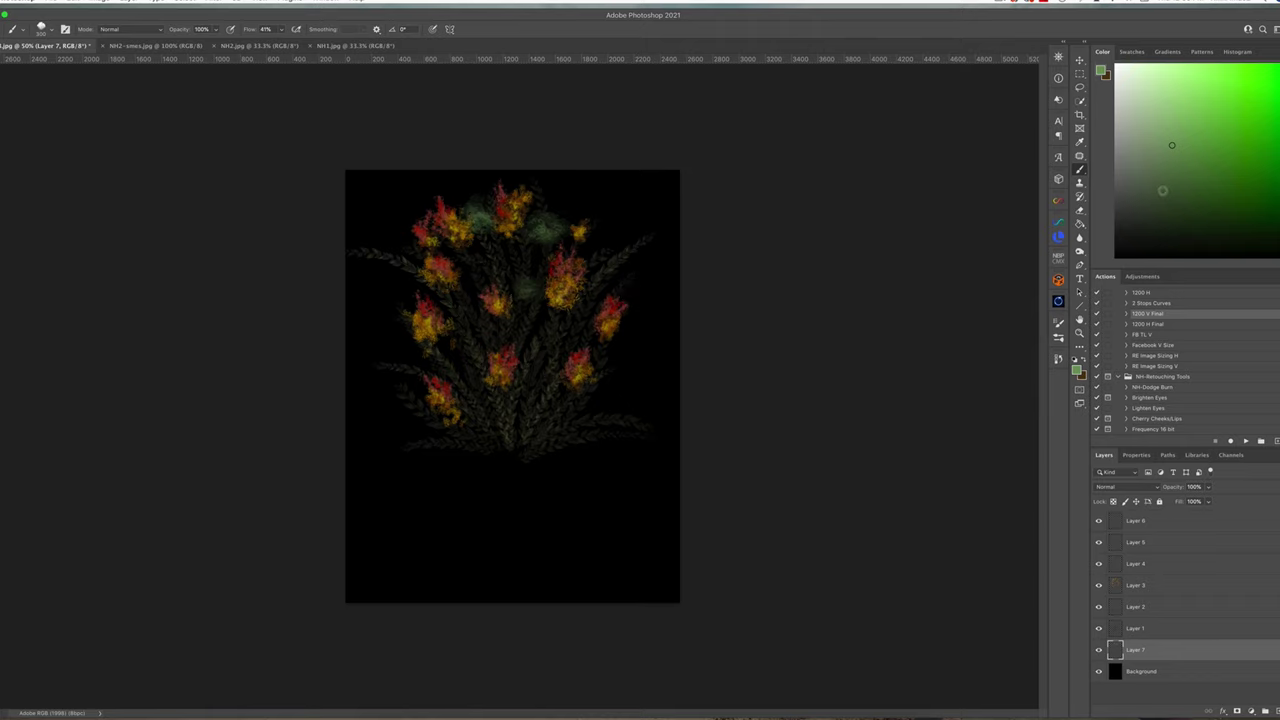
Pick a darker green and extend the soft foliage patches behind the top blossoms.
{"action": "left_click", "coordinate": [1159, 193]}
{"action": "mouse_move", "coordinate": [482, 208]}
{"action": "left_mouse_down"}
{"action": "mouse_move", "coordinate": [486, 196]}
{"action": "mouse_move", "coordinate": [462, 205]}
{"action": "left_mouse_up"}
{"action": "left_click_drag", "start_coordinate": [557, 218], "coordinate": [545, 228]}
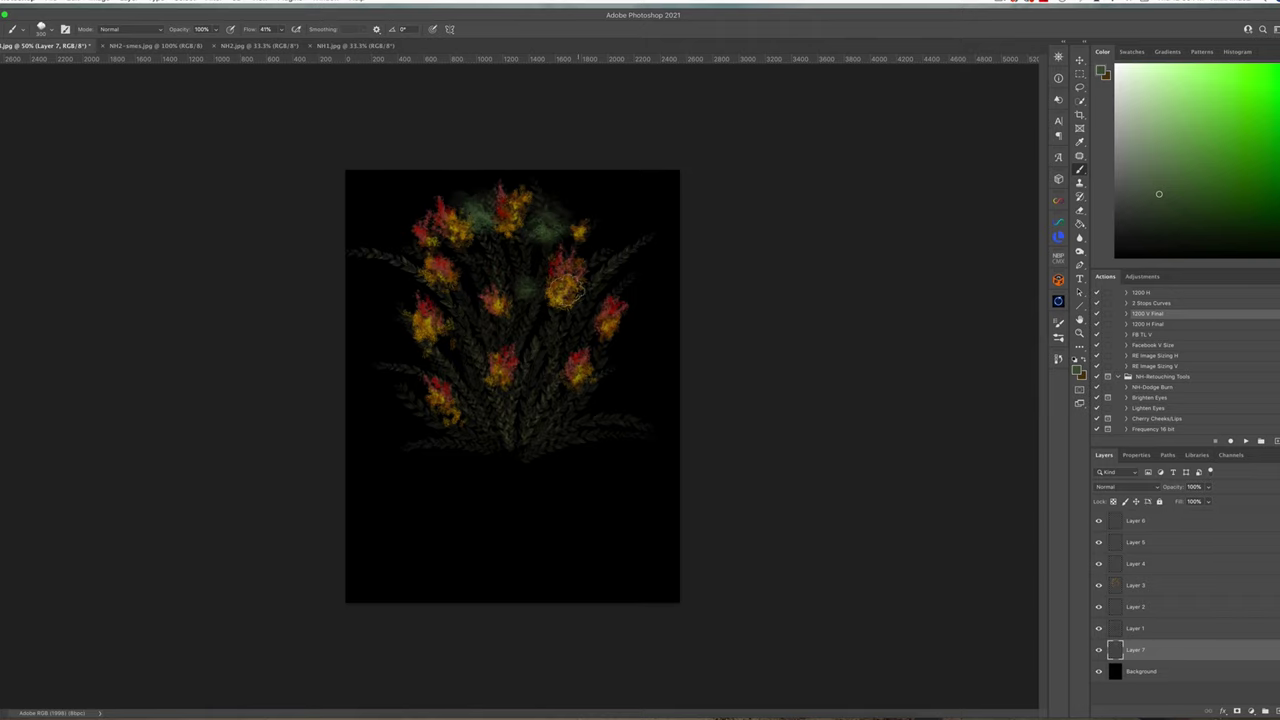
Pick an olive green and dab soft foliage around the outer and lower blossoms on both sides of the plant.
{"action": "mouse_move", "coordinate": [557, 339]}
{"action": "left_mouse_down"}
{"action": "mouse_move", "coordinate": [604, 320]}
{"action": "mouse_move", "coordinate": [583, 311]}
{"action": "mouse_move", "coordinate": [596, 306]}
{"action": "left_mouse_up"}
{"action": "left_click_drag", "start_coordinate": [394, 279], "coordinate": [420, 292]}
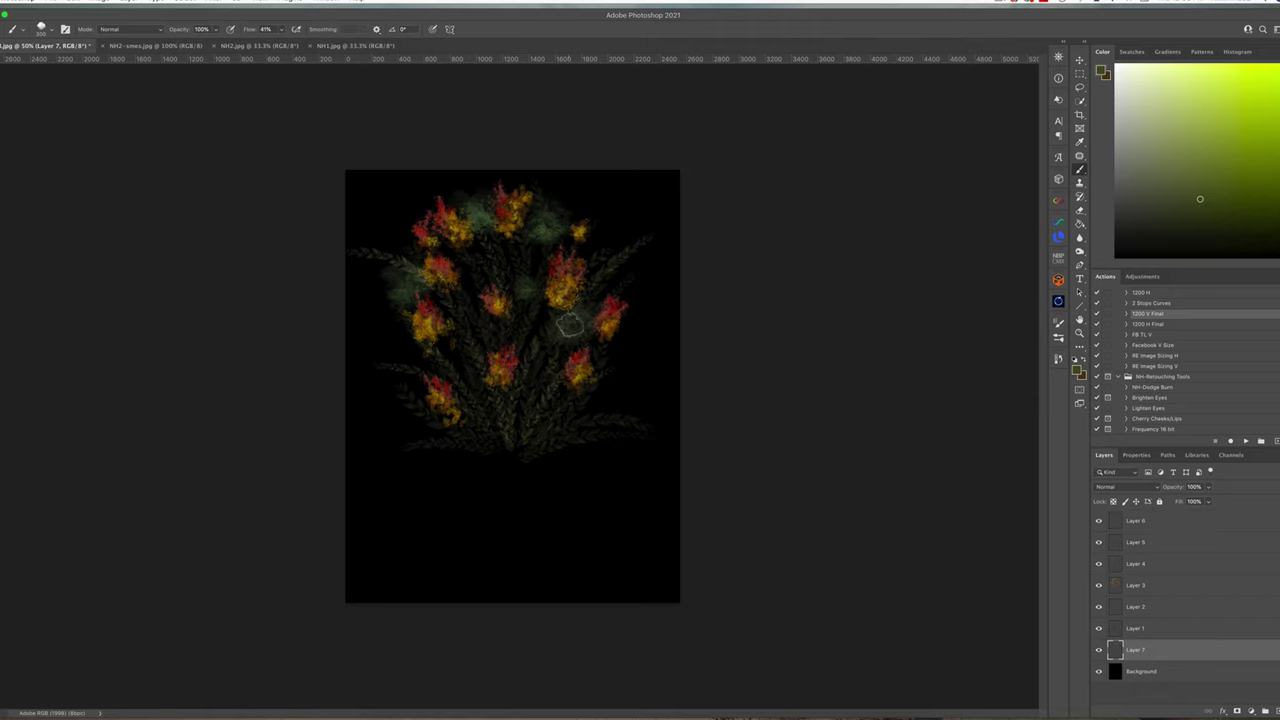
{"action": "mouse_move", "coordinate": [566, 320]}
{"action": "left_mouse_down"}
{"action": "mouse_move", "coordinate": [548, 333]}
{"action": "mouse_move", "coordinate": [521, 264]}
{"action": "mouse_move", "coordinate": [479, 215]}
{"action": "mouse_move", "coordinate": [446, 206]}
{"action": "mouse_move", "coordinate": [390, 277]}
{"action": "mouse_move", "coordinate": [407, 295]}
{"action": "mouse_move", "coordinate": [509, 257]}
{"action": "mouse_move", "coordinate": [553, 224]}
{"action": "left_mouse_up"}
{"action": "mouse_move", "coordinate": [468, 370]}
{"action": "left_mouse_down"}
{"action": "mouse_move", "coordinate": [451, 343]}
{"action": "mouse_move", "coordinate": [413, 358]}
{"action": "mouse_move", "coordinate": [401, 332]}
{"action": "mouse_move", "coordinate": [414, 363]}
{"action": "mouse_move", "coordinate": [438, 371]}
{"action": "left_mouse_up"}
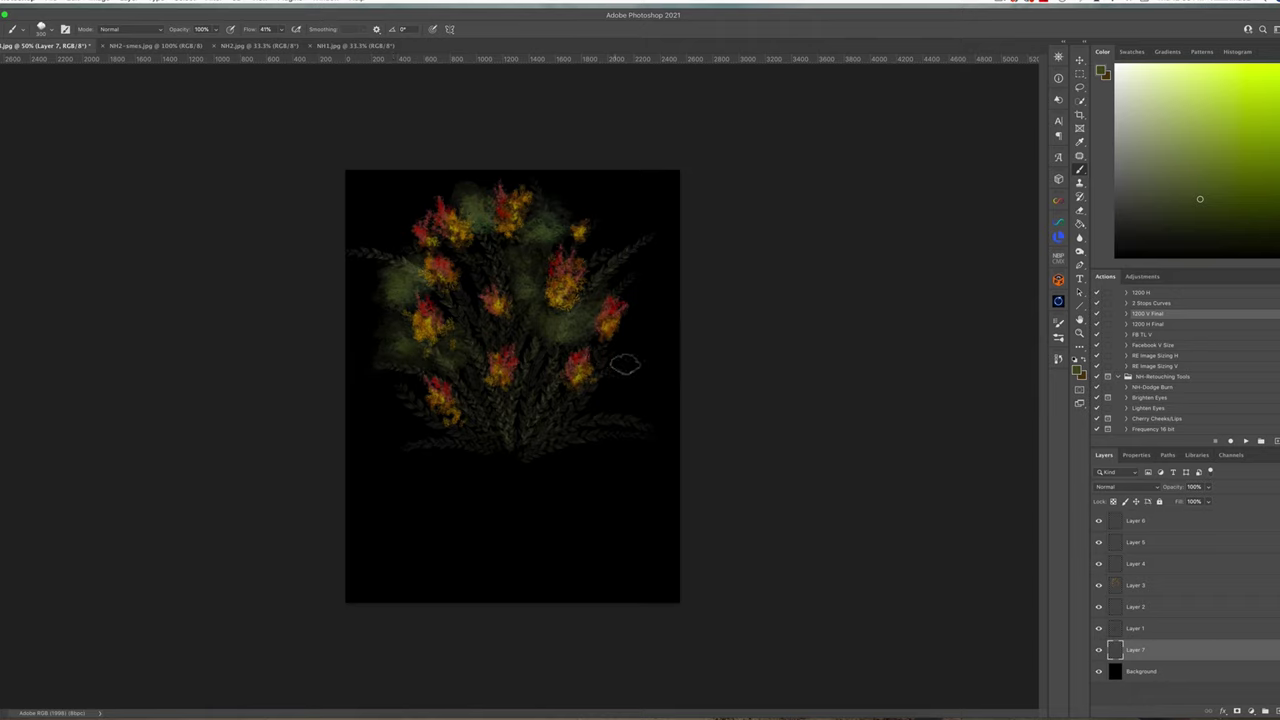
{"action": "mouse_move", "coordinate": [623, 365]}
{"action": "left_mouse_down"}
{"action": "mouse_move", "coordinate": [505, 417]}
{"action": "mouse_move", "coordinate": [461, 372]}
{"action": "mouse_move", "coordinate": [411, 393]}
{"action": "mouse_move", "coordinate": [382, 387]}
{"action": "mouse_move", "coordinate": [414, 424]}
{"action": "mouse_move", "coordinate": [371, 421]}
{"action": "mouse_move", "coordinate": [430, 429]}
{"action": "left_mouse_up"}
Enlarge the brush and spread the olive foliage haze over the plant's top and along its upper outer edges.
{"action": "key", "text": "bracketright"}
{"action": "key", "text": "bracketright"}
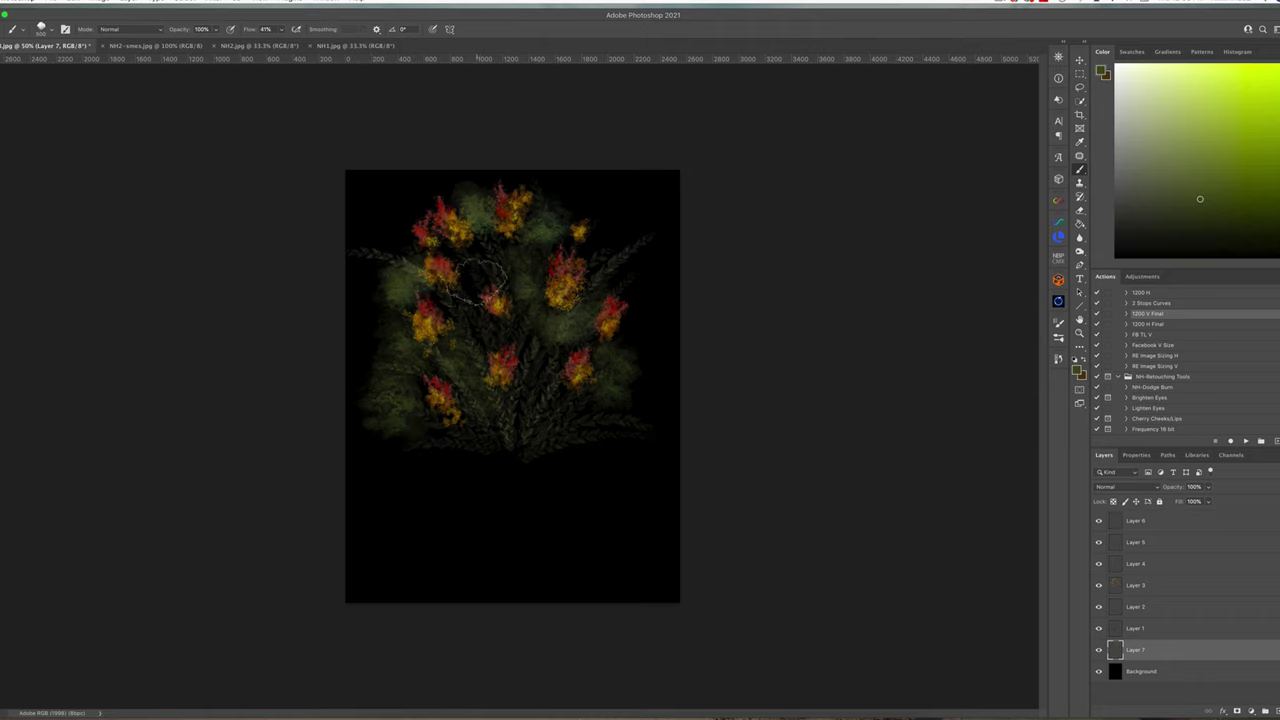
{"action": "mouse_move", "coordinate": [540, 188]}
{"action": "left_mouse_down"}
{"action": "mouse_move", "coordinate": [560, 216]}
{"action": "mouse_move", "coordinate": [583, 207]}
{"action": "mouse_move", "coordinate": [603, 228]}
{"action": "mouse_move", "coordinate": [578, 245]}
{"action": "left_mouse_up"}
{"action": "key", "text": "bracketright"}
{"action": "mouse_move", "coordinate": [466, 194]}
{"action": "left_mouse_down"}
{"action": "mouse_move", "coordinate": [407, 217]}
{"action": "mouse_move", "coordinate": [404, 247]}
{"action": "left_mouse_up"}
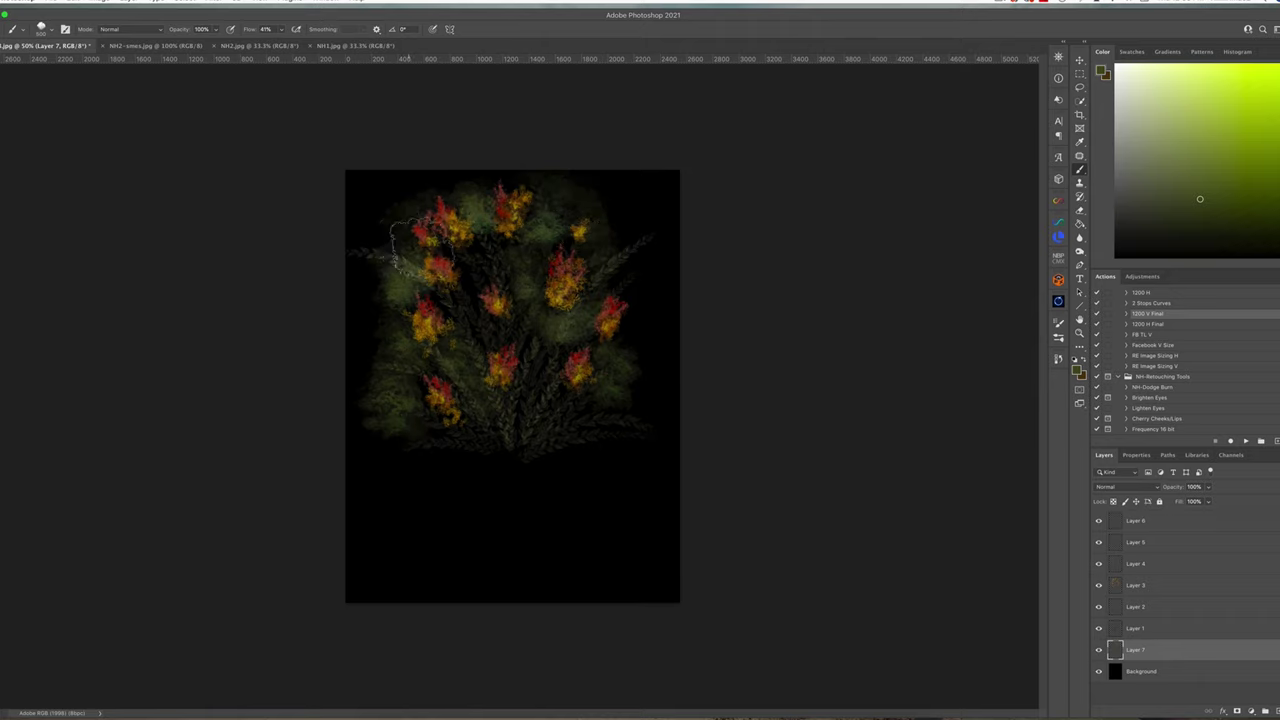
{"action": "left_click", "coordinate": [389, 316]}
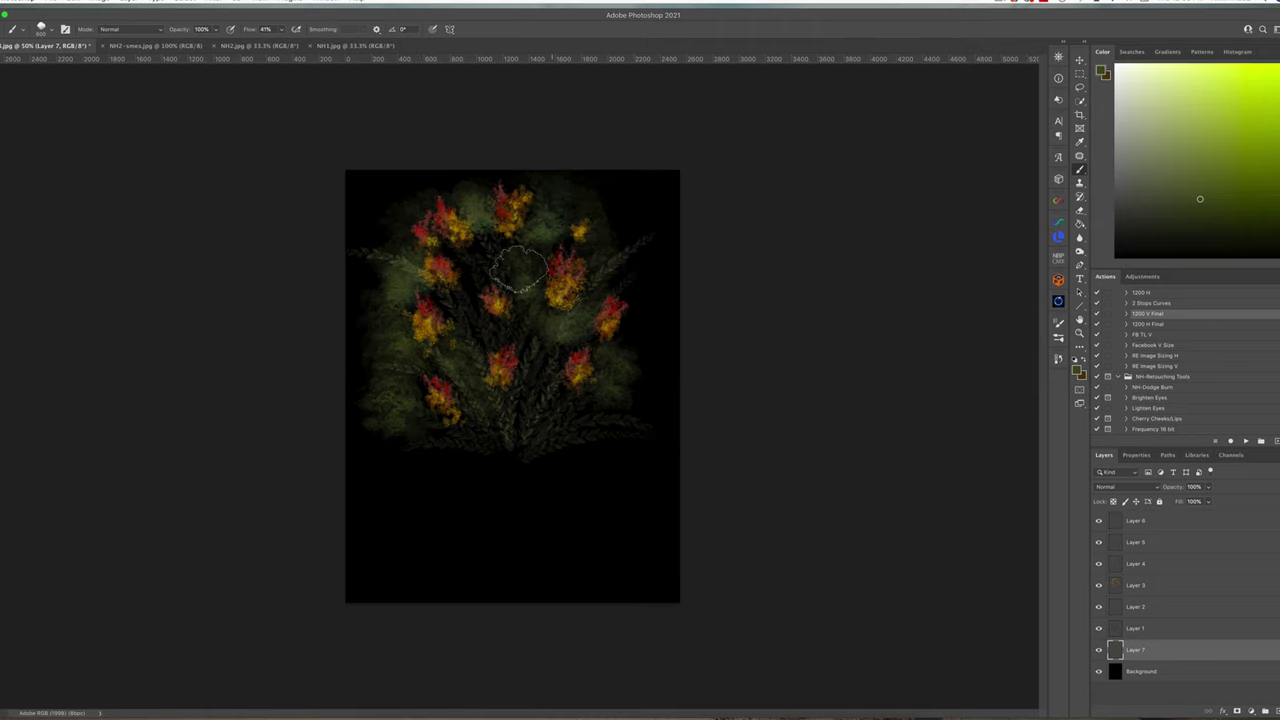
Shrink the brush and fill in olive foliage between the upper-left blossoms.
{"action": "key", "text": "bracketleft"}
{"action": "key", "text": "bracketleft"}
{"action": "key", "text": "bracketleft"}
{"action": "key", "text": "bracketleft"}
{"action": "key", "text": "bracketleft"}
{"action": "key", "text": "bracketleft"}
{"action": "key", "text": "bracketleft"}
{"action": "left_click_drag", "start_coordinate": [464, 264], "coordinate": [444, 244]}
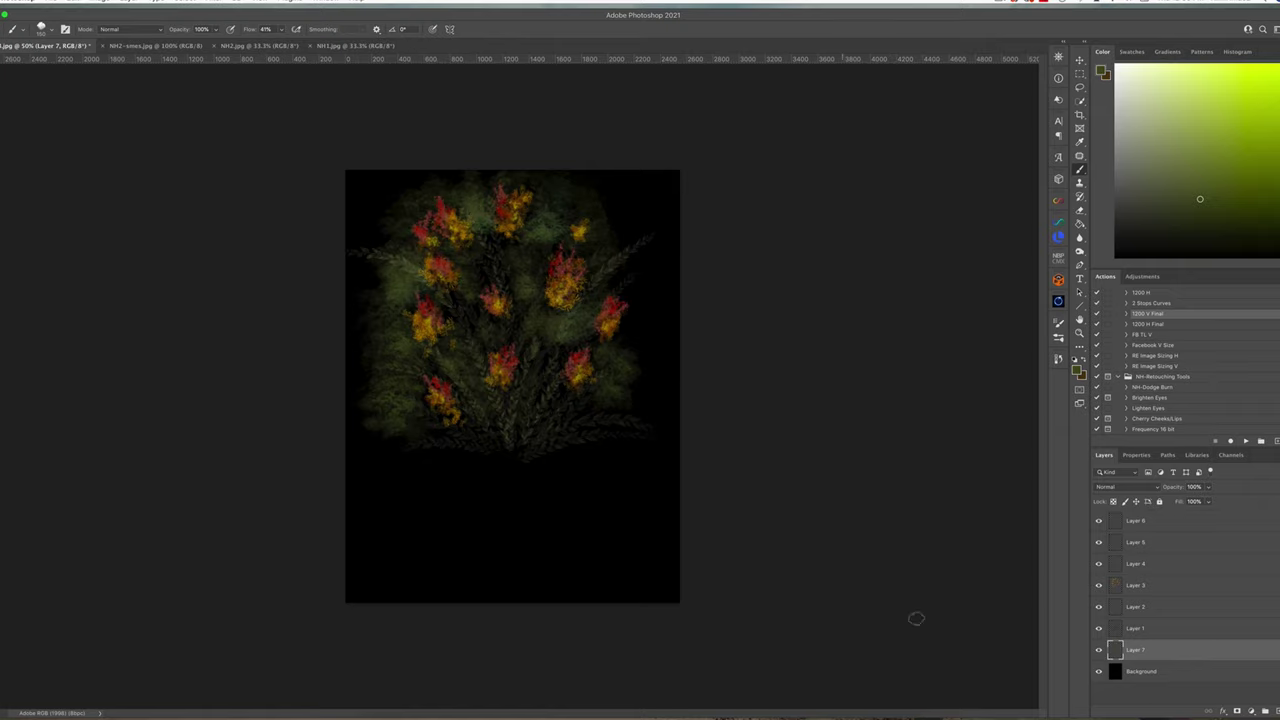
Darken the foliage haze on Layer 7 with a near-black olive and lower the layer's opacity to 71%.
{"action": "left_click", "coordinate": [1099, 650]}
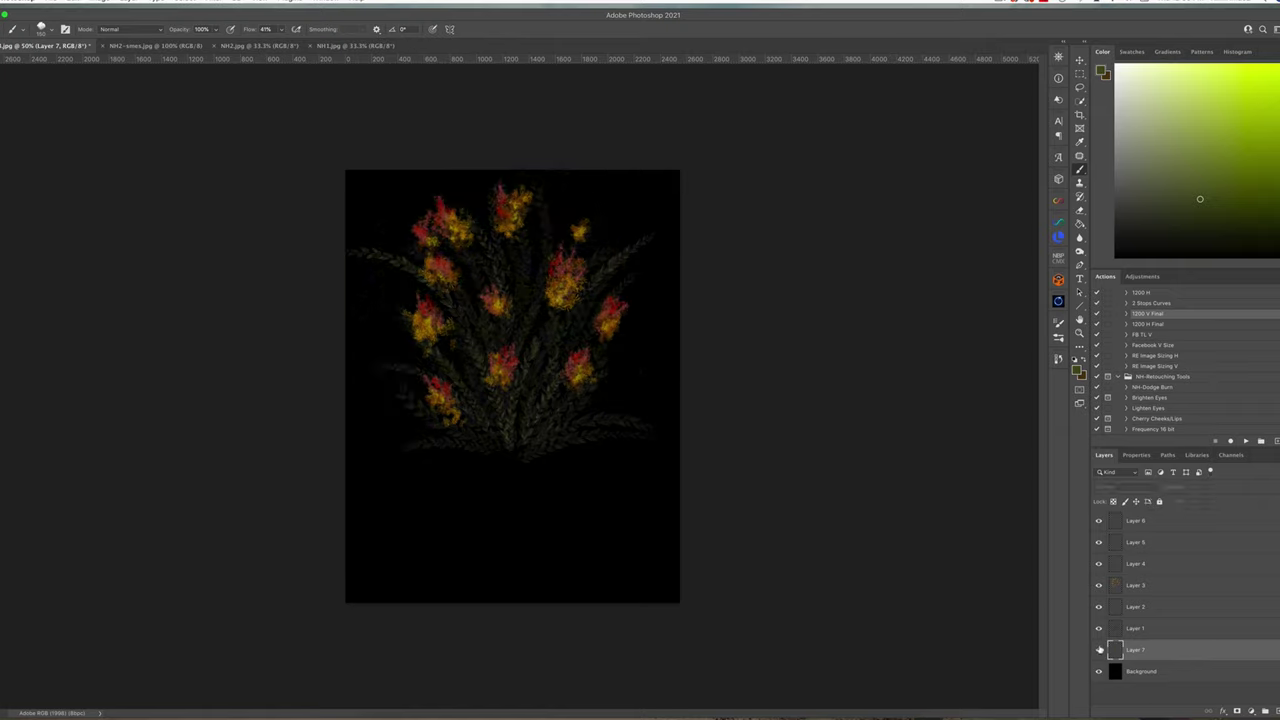
{"action": "left_click", "coordinate": [1099, 650]}
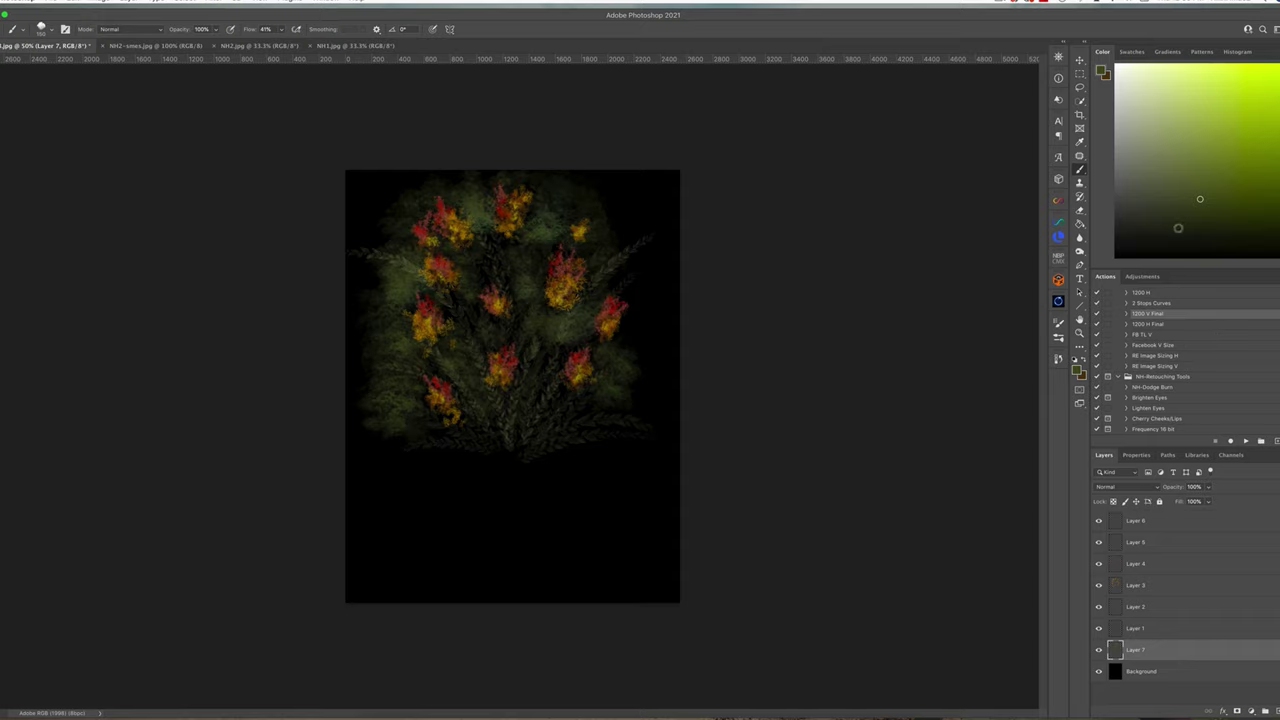
{"action": "left_click", "coordinate": [1156, 232]}
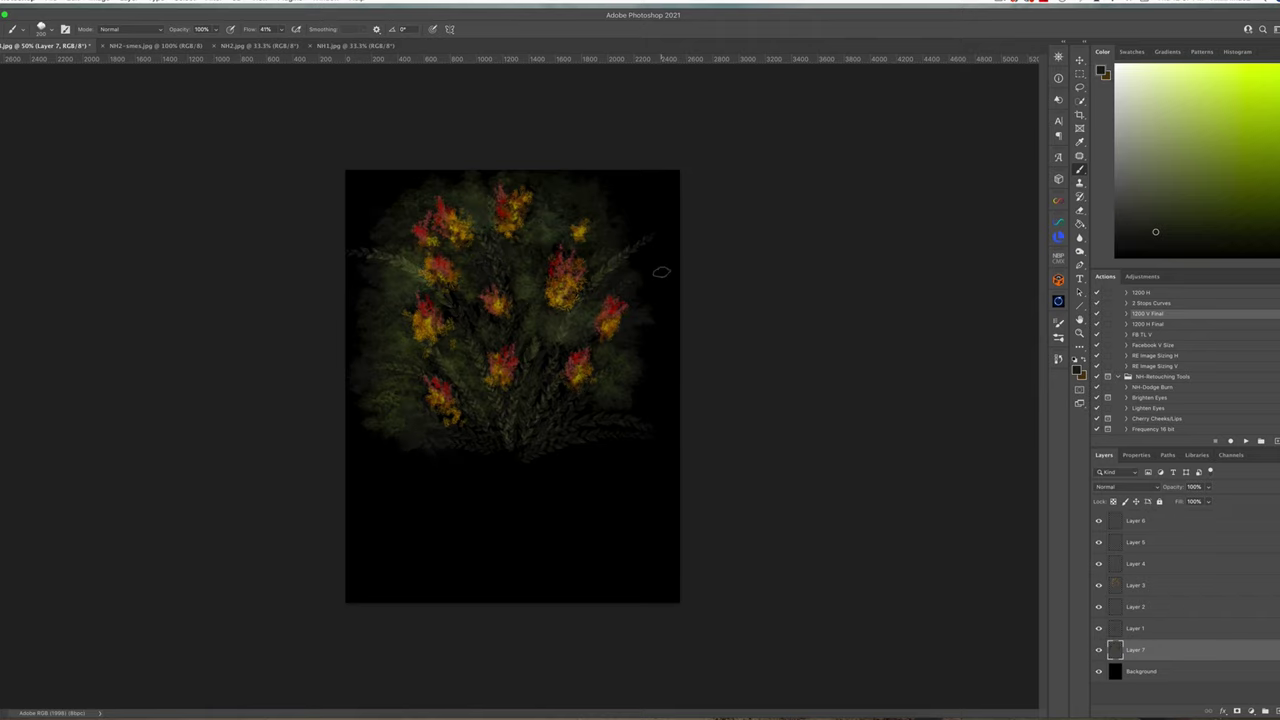
{"action": "left_click", "coordinate": [1208, 487]}
{"action": "left_click_drag", "start_coordinate": [1213, 501], "coordinate": [1193, 502]}
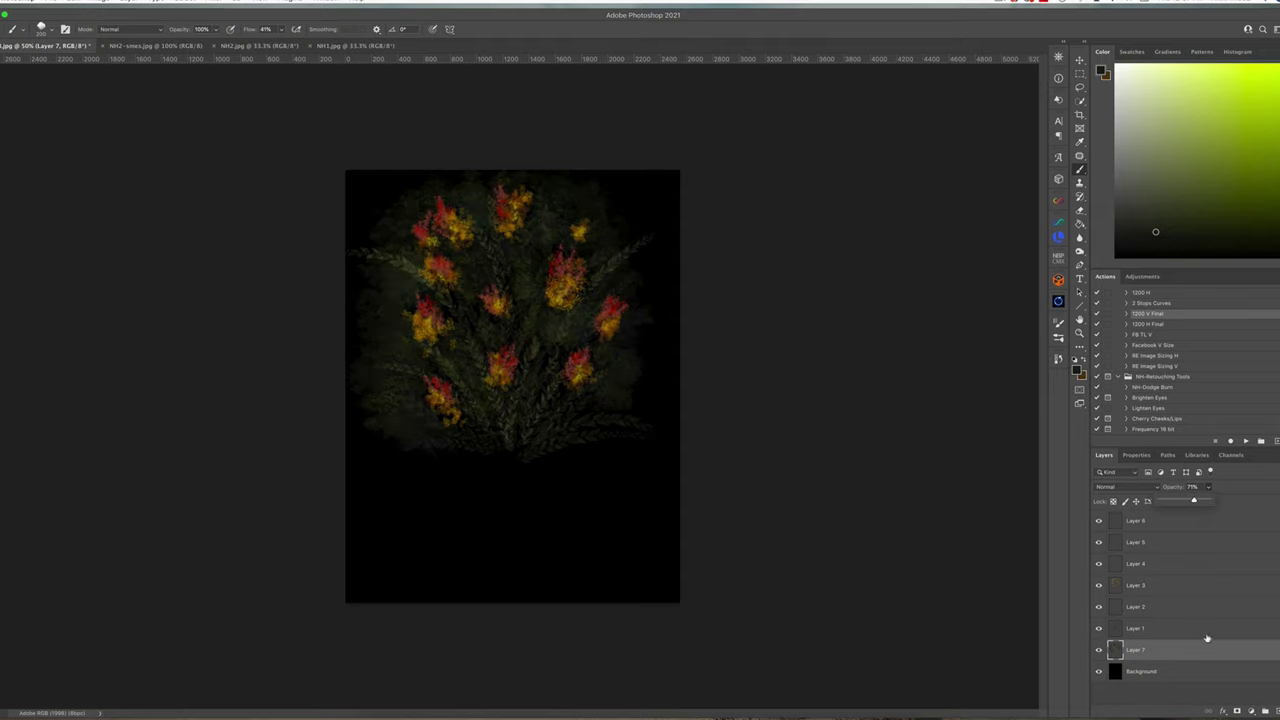
Add an empty layer above Layer 6 and pick a light turquoise for painting.
{"action": "left_click", "coordinate": [1171, 521]}
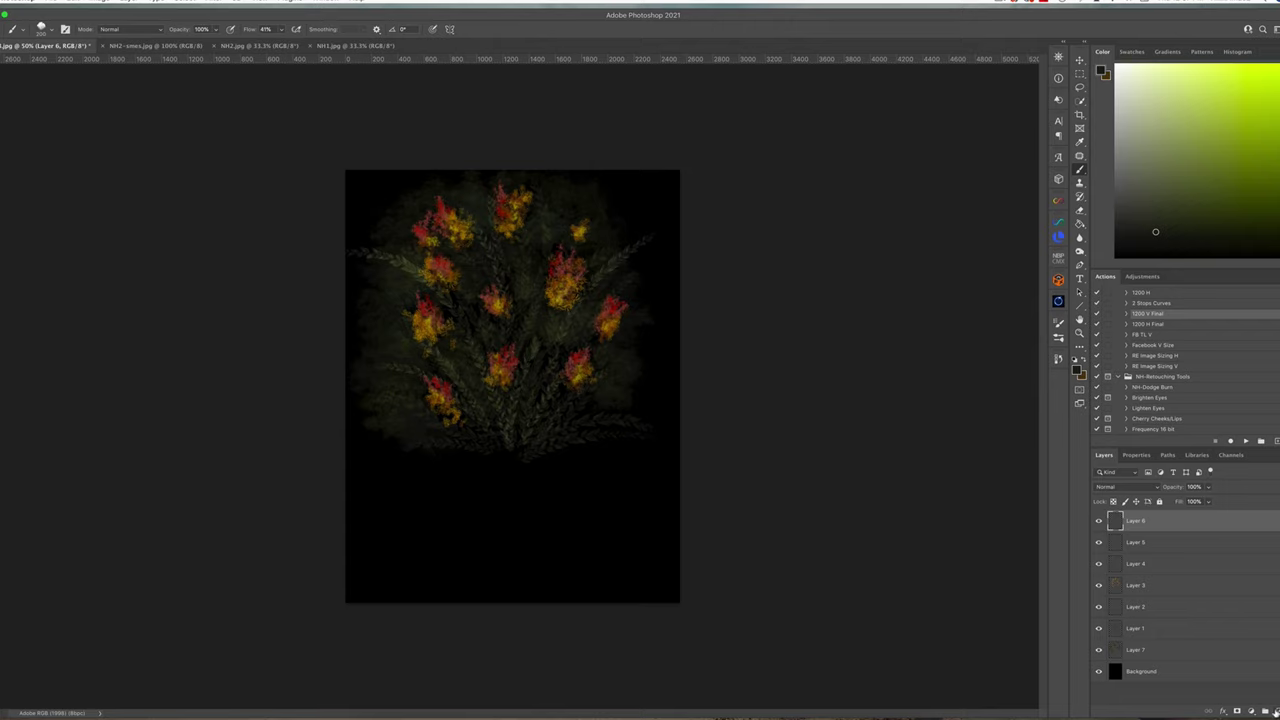
{"action": "left_click", "coordinate": [1274, 711]}
{"action": "left_click", "coordinate": [1167, 124]}
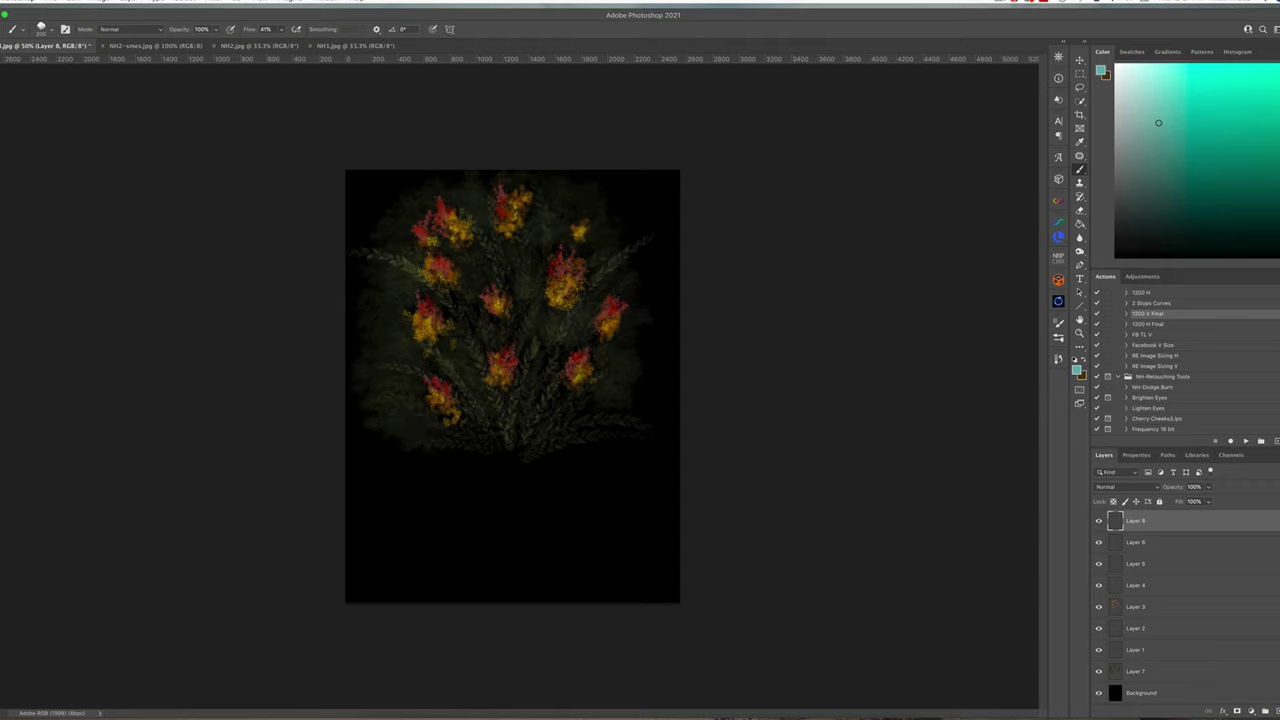
{"action": "left_click", "coordinate": [1153, 93]}
Dab turquoise blossoms between the golden-red ones across the whole plant.
{"action": "mouse_move", "coordinate": [498, 266]}
{"action": "left_mouse_down"}
{"action": "mouse_move", "coordinate": [486, 274]}
{"action": "mouse_move", "coordinate": [508, 264]}
{"action": "mouse_move", "coordinate": [522, 293]}
{"action": "left_mouse_up"}
{"action": "left_click_drag", "start_coordinate": [560, 246], "coordinate": [561, 248]}
{"action": "left_click_drag", "start_coordinate": [496, 212], "coordinate": [474, 206]}
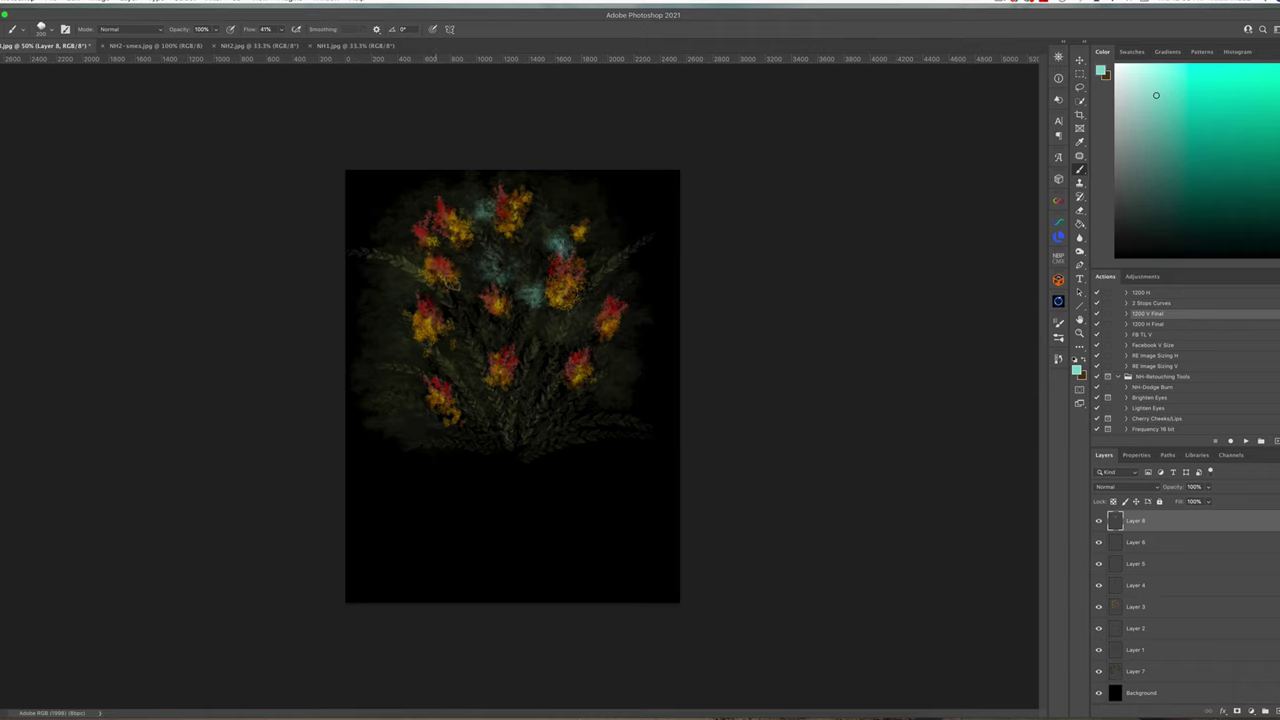
{"action": "mouse_move", "coordinate": [458, 307]}
{"action": "left_mouse_down"}
{"action": "mouse_move", "coordinate": [460, 290]}
{"action": "mouse_move", "coordinate": [437, 296]}
{"action": "left_mouse_up"}
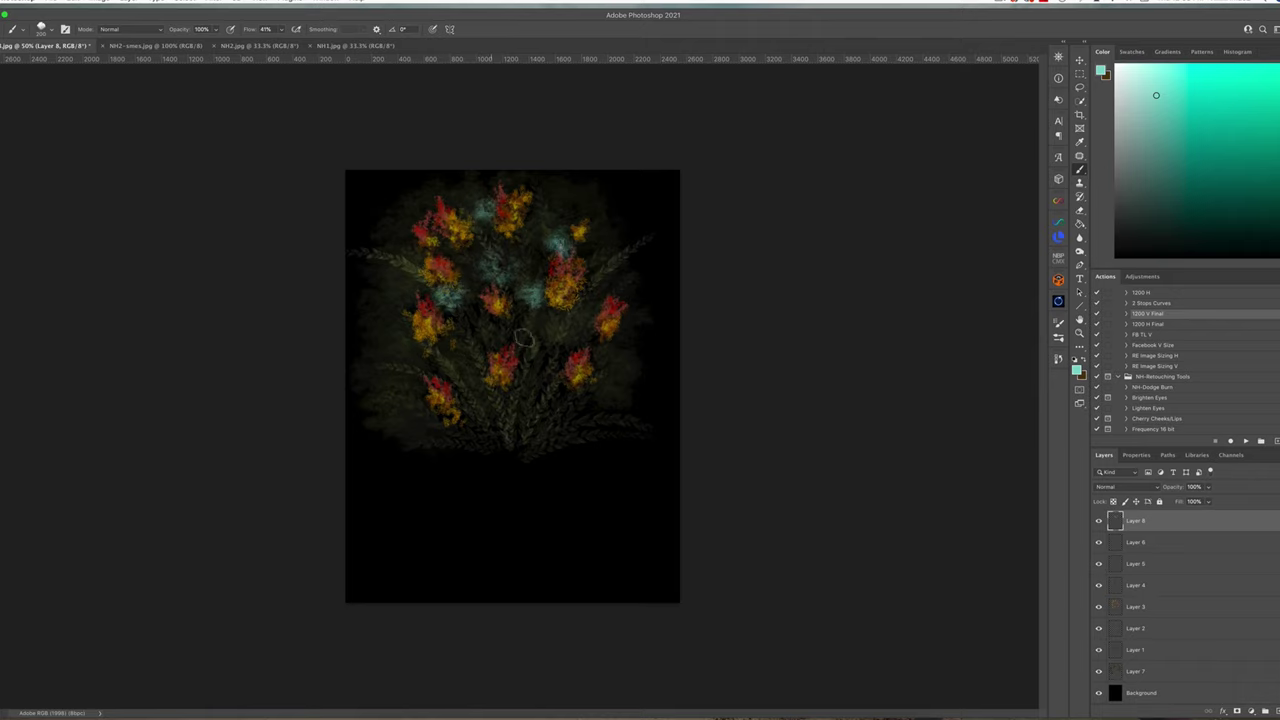
{"action": "mouse_move", "coordinate": [526, 360]}
{"action": "left_mouse_down"}
{"action": "mouse_move", "coordinate": [509, 346]}
{"action": "mouse_move", "coordinate": [447, 362]}
{"action": "mouse_move", "coordinate": [399, 355]}
{"action": "mouse_move", "coordinate": [413, 295]}
{"action": "left_mouse_up"}
{"action": "left_click_drag", "start_coordinate": [560, 358], "coordinate": [550, 390]}
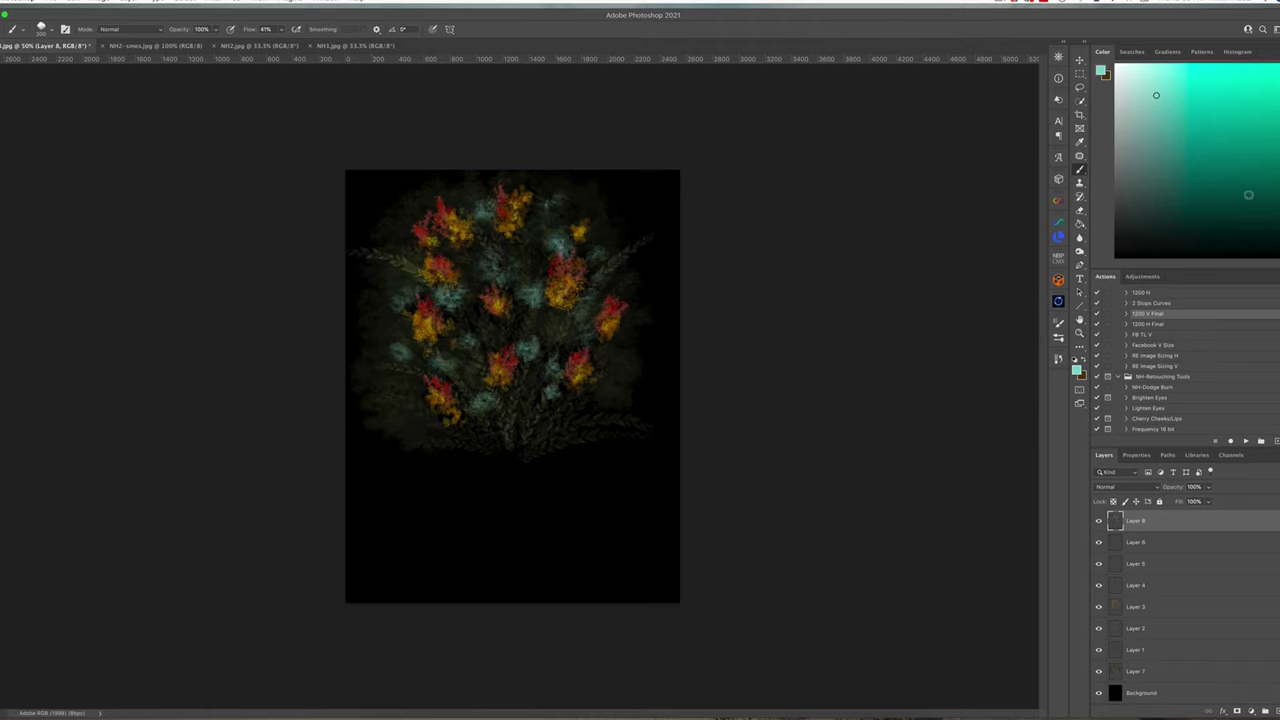
Shade the turquoise blossoms with a dark teal-blue and then a deeper saturated blue.
{"action": "left_click_drag", "start_coordinate": [1279, 168], "coordinate": [1279, 150]}
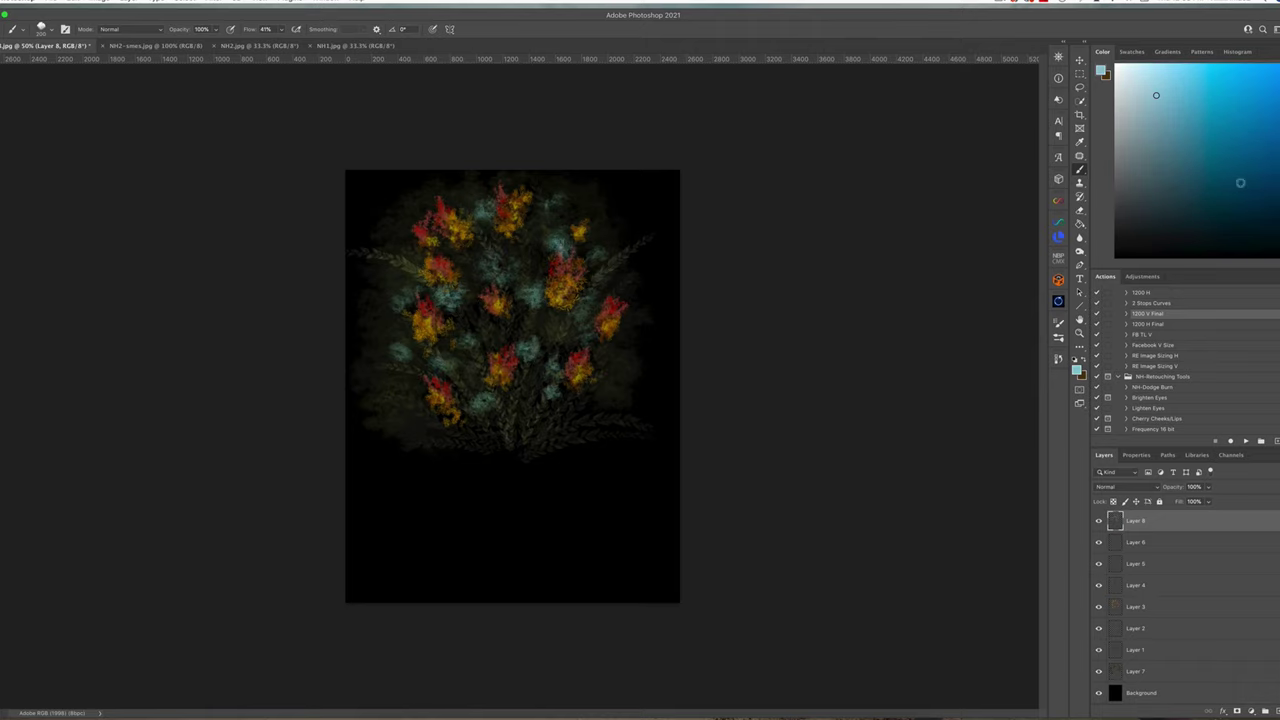
{"action": "left_click", "coordinate": [1239, 206]}
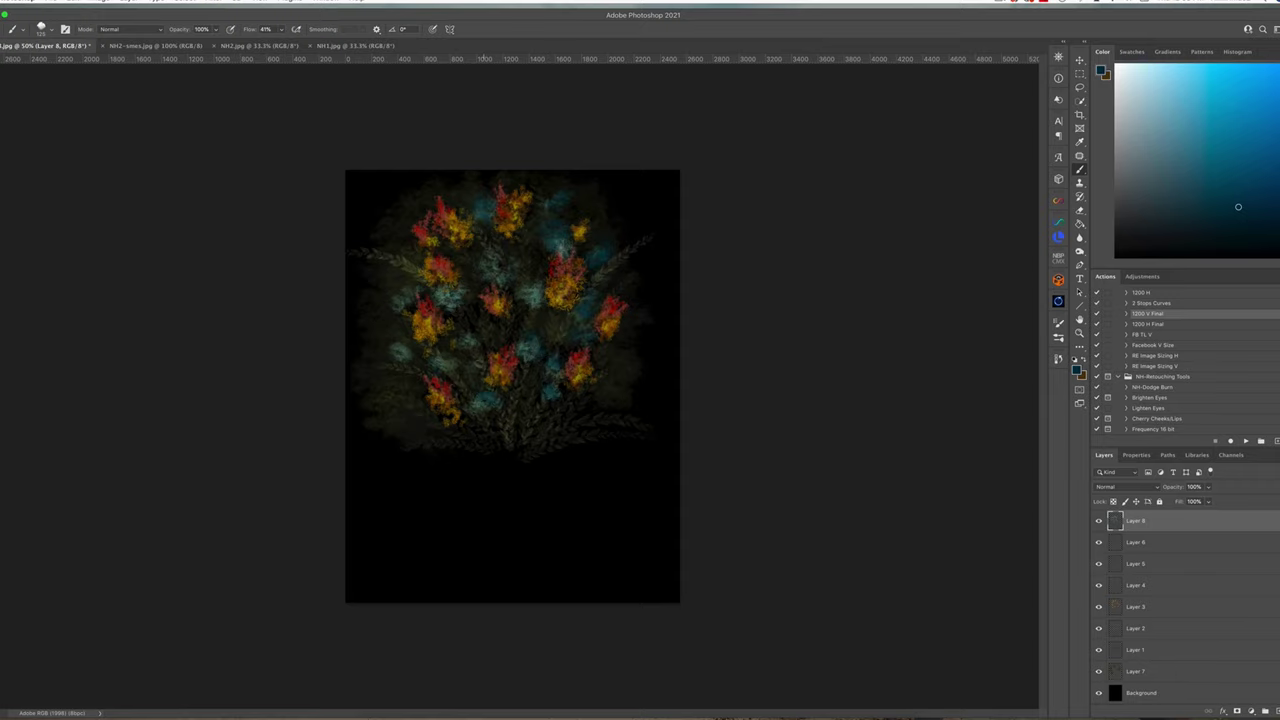
{"action": "left_click_drag", "start_coordinate": [408, 356], "coordinate": [404, 343]}
{"action": "left_click", "coordinate": [1274, 218]}
{"action": "left_click", "coordinate": [1279, 140]}
{"action": "left_click", "coordinate": [1273, 179]}
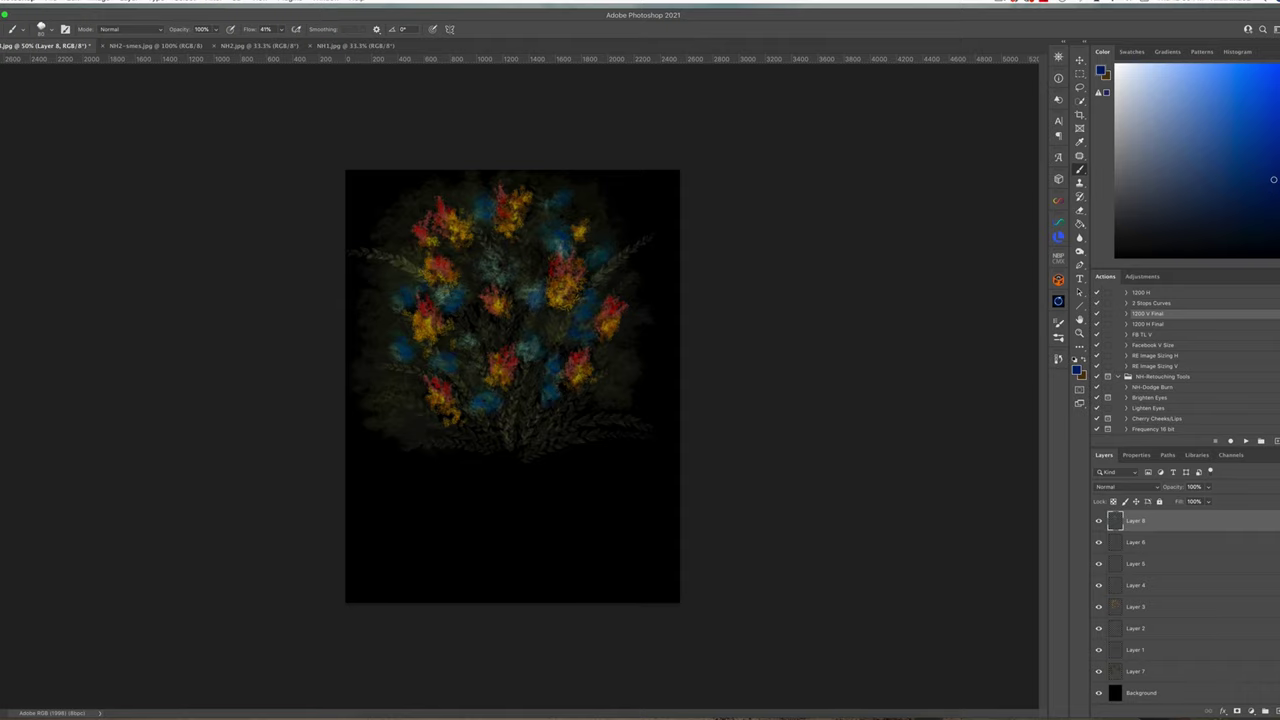
Add dark navy shadows around the lower blossoms and vivid violet touches in the plant's upper middle.
{"action": "left_click", "coordinate": [1279, 128]}
{"action": "left_click", "coordinate": [1272, 206]}
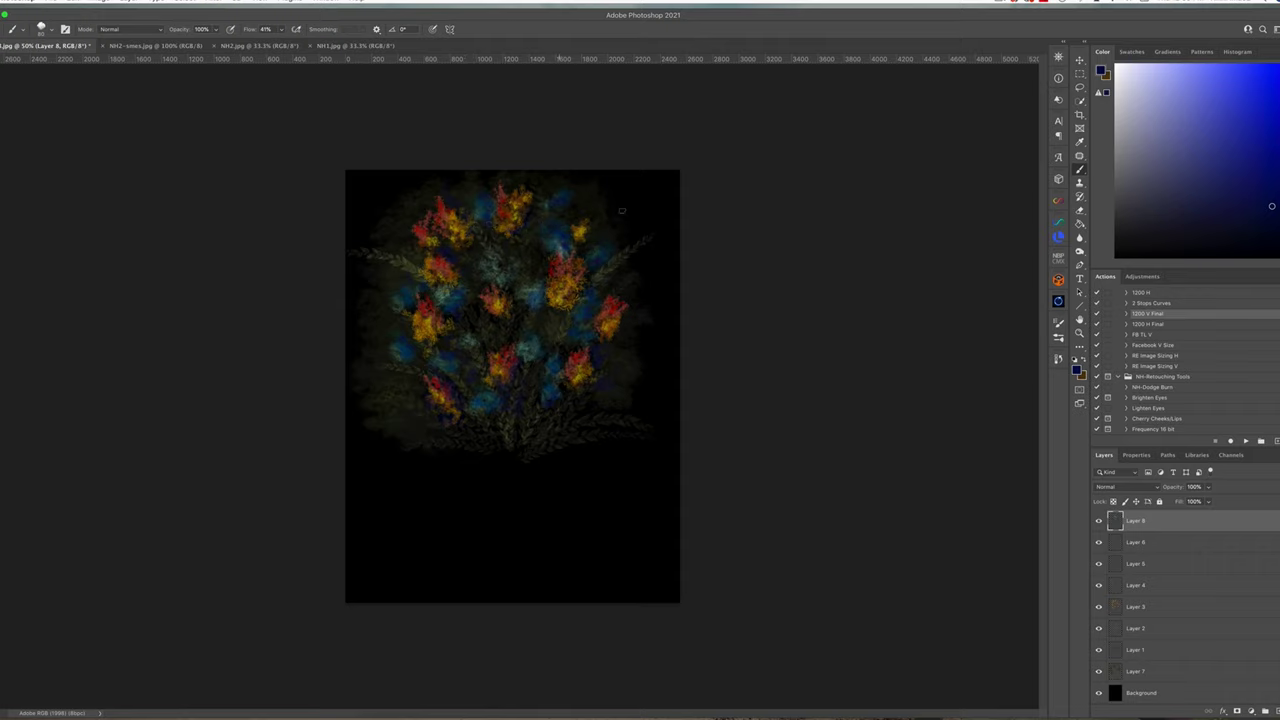
{"action": "left_click", "coordinate": [1211, 154]}
{"action": "left_click", "coordinate": [1251, 154]}
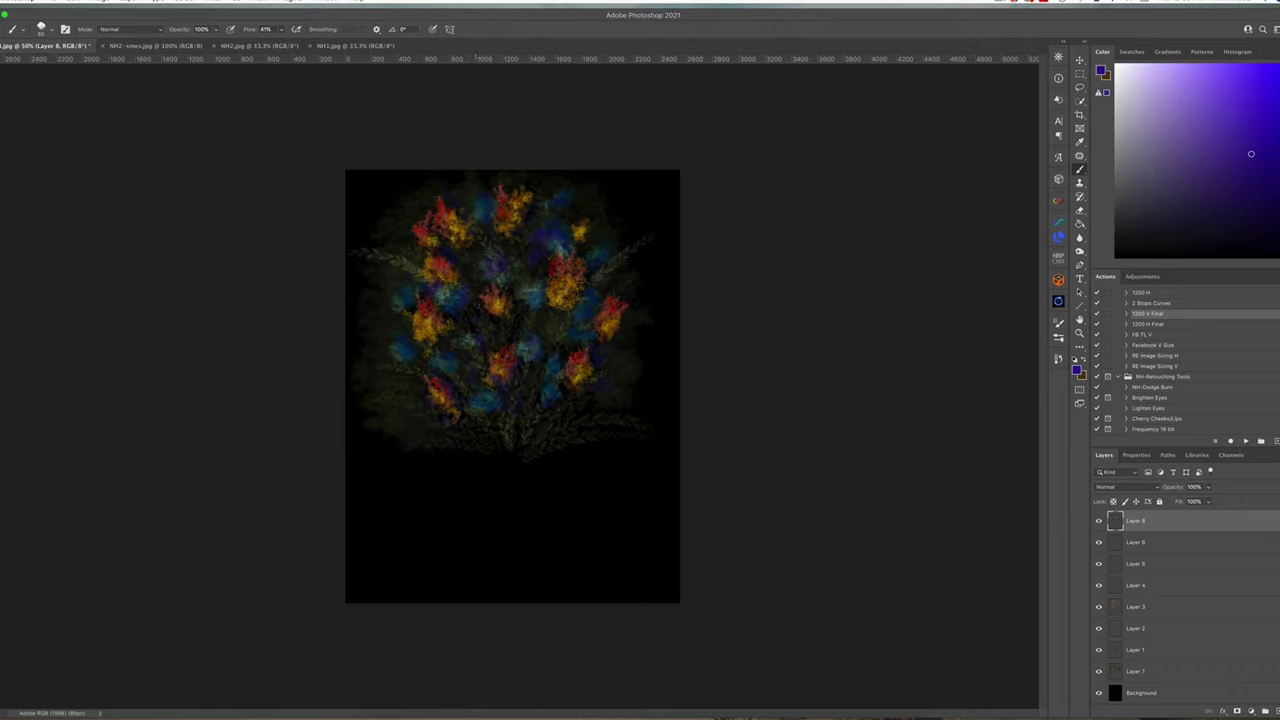
Highlight the blossoms with pale lavender and tint them with a bright magenta-purple.
{"action": "left_click", "coordinate": [1166, 69]}
{"action": "mouse_move", "coordinate": [550, 234]}
{"action": "left_mouse_down"}
{"action": "mouse_move", "coordinate": [559, 224]}
{"action": "mouse_move", "coordinate": [545, 237]}
{"action": "mouse_move", "coordinate": [501, 225]}
{"action": "left_mouse_up"}
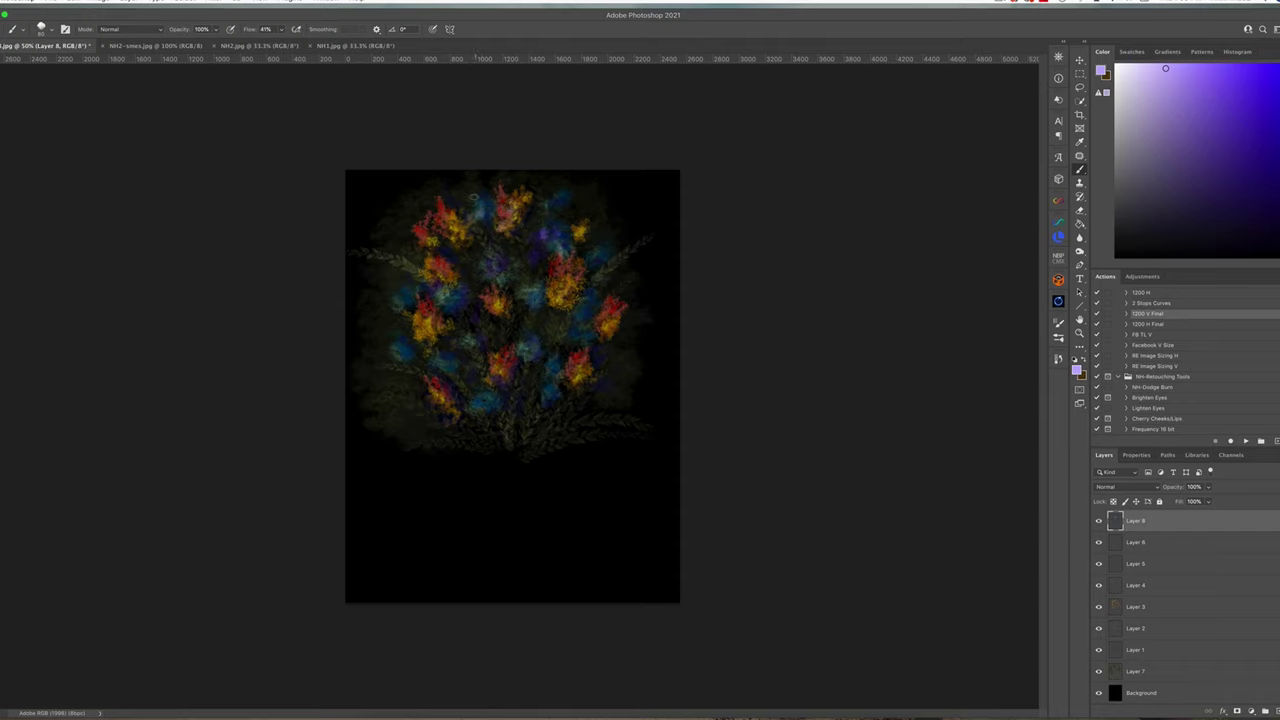
{"action": "mouse_move", "coordinate": [459, 218]}
{"action": "left_mouse_down"}
{"action": "mouse_move", "coordinate": [435, 201]}
{"action": "mouse_move", "coordinate": [436, 238]}
{"action": "mouse_move", "coordinate": [425, 226]}
{"action": "mouse_move", "coordinate": [449, 278]}
{"action": "mouse_move", "coordinate": [428, 320]}
{"action": "mouse_move", "coordinate": [502, 348]}
{"action": "left_mouse_up"}
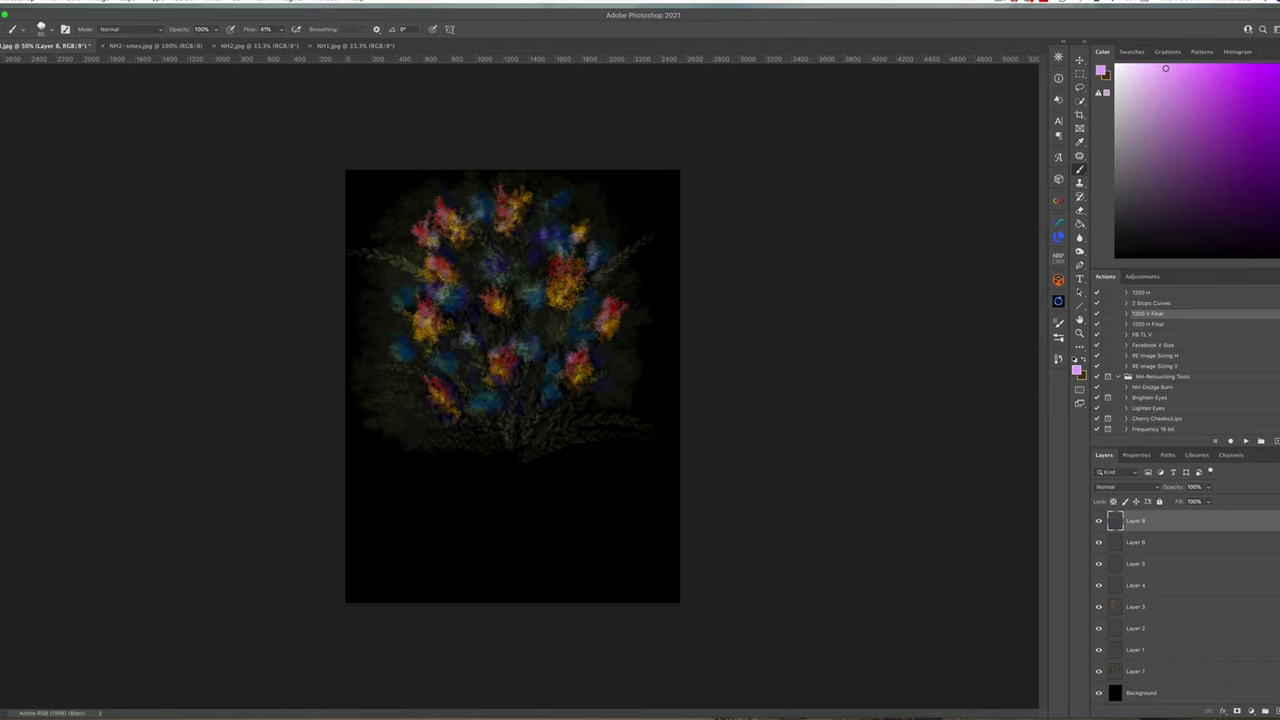
{"action": "left_click", "coordinate": [1214, 72]}
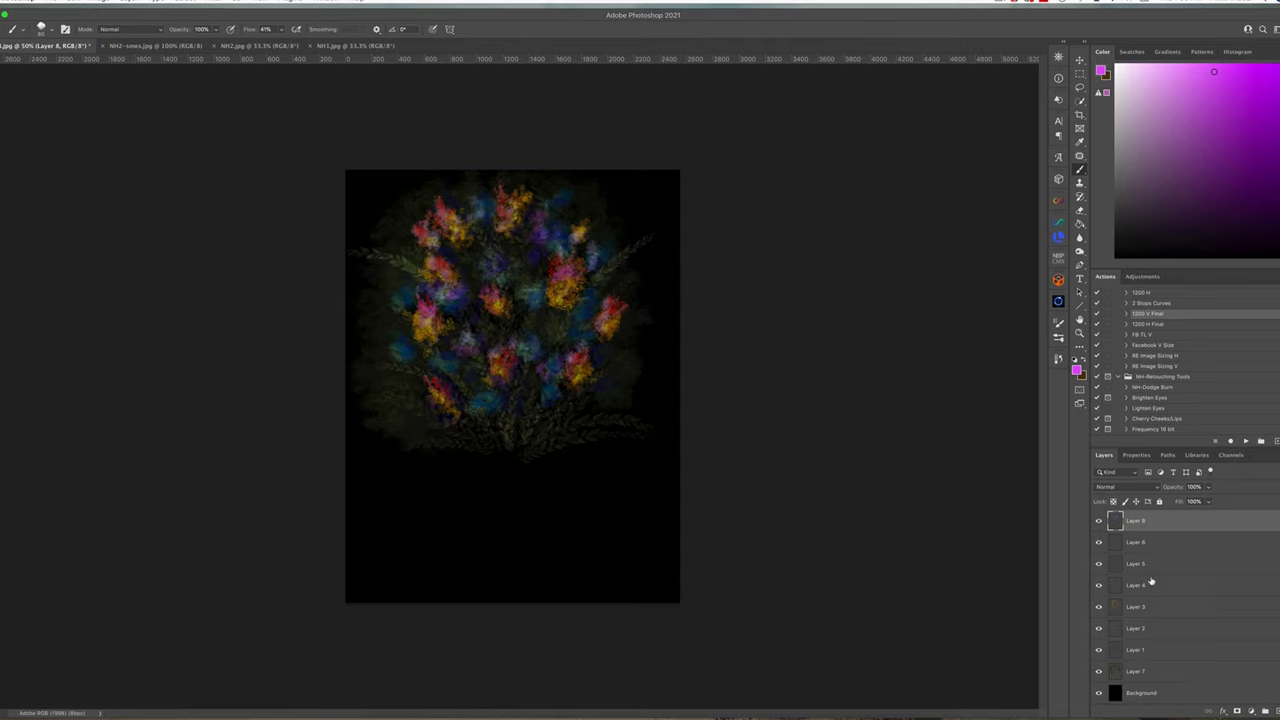
Lower the opacity of Layer 3 to dim the golden-red blossoms.
{"action": "left_click", "coordinate": [1140, 607]}
{"action": "left_click", "coordinate": [1207, 487]}
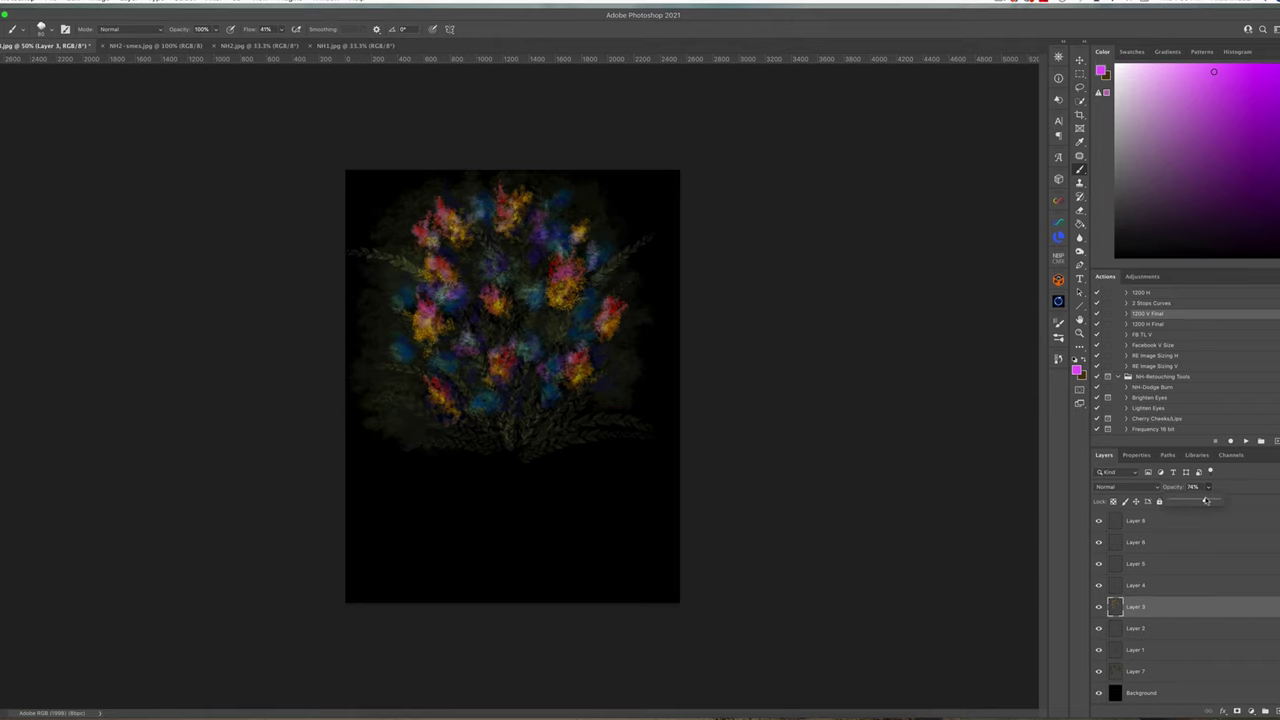
{"action": "left_click_drag", "start_coordinate": [1208, 500], "coordinate": [1191, 501]}
Add an empty layer above Layer 8 and switch the brush to the NH-WaterColor 1 preset.
{"action": "left_click", "coordinate": [1182, 521]}
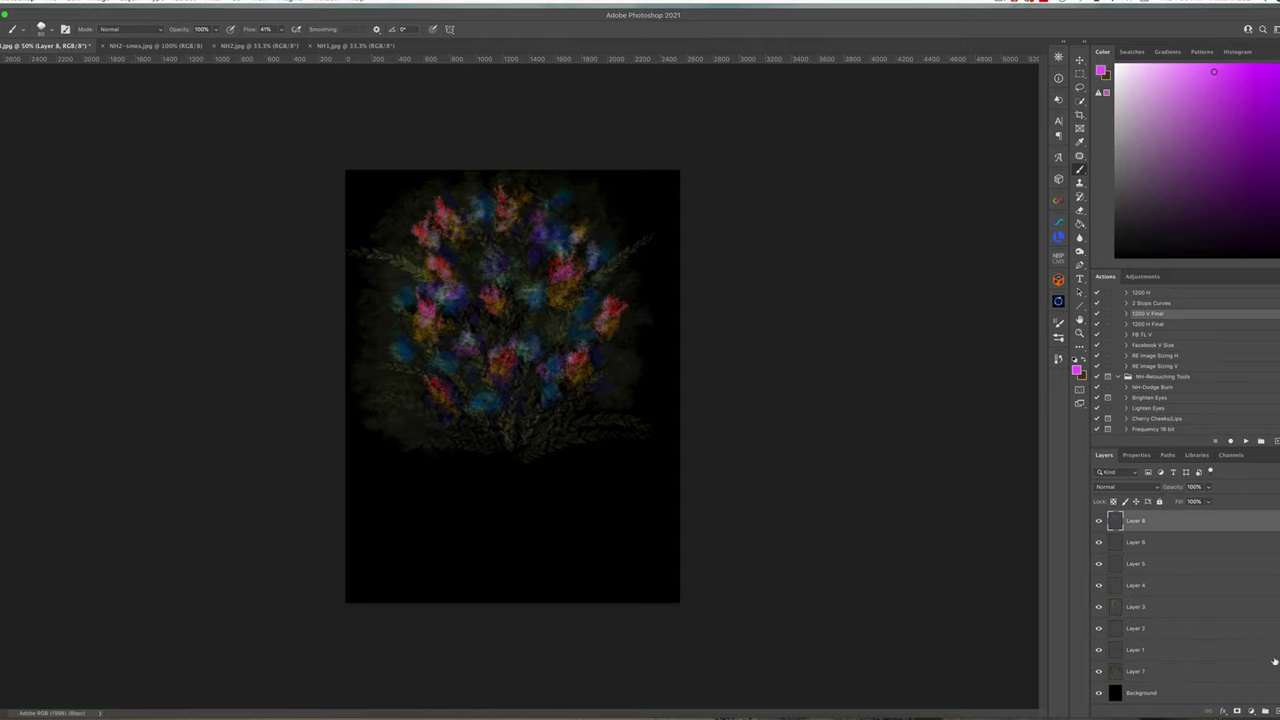
{"action": "key", "text": "alt+shift+super+n"}
{"action": "right_click", "coordinate": [522, 358]}
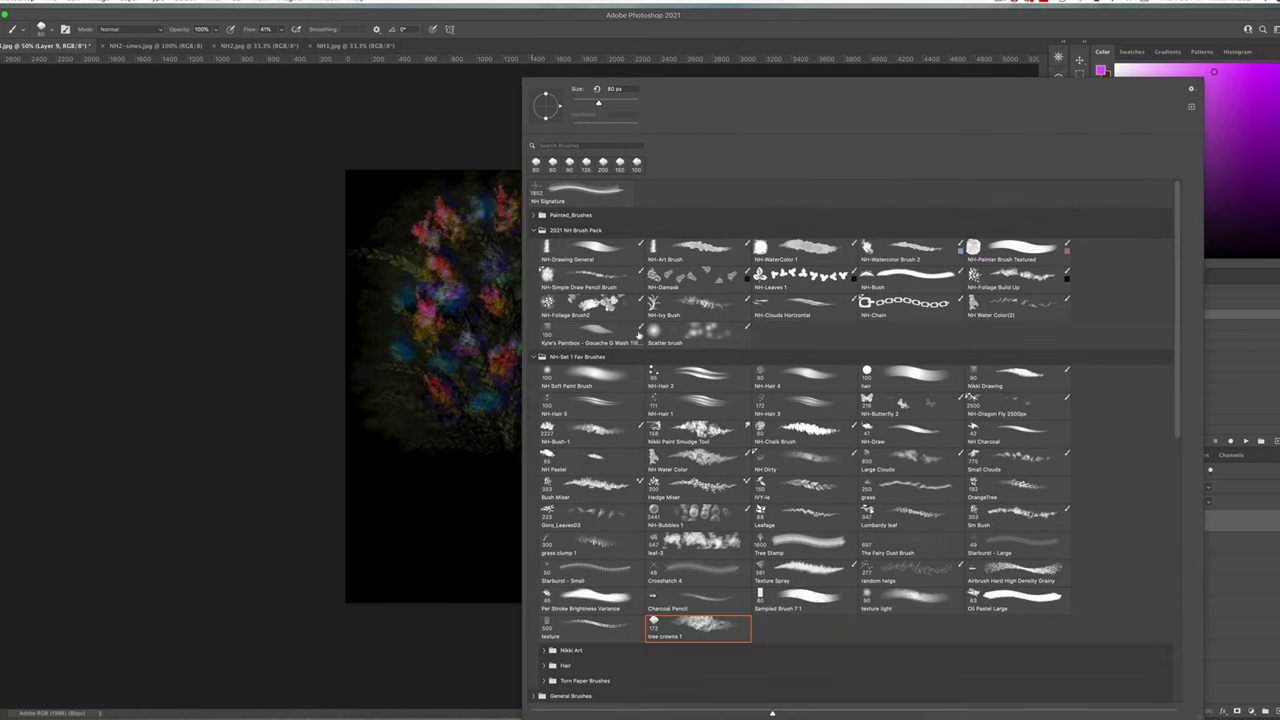
{"action": "left_click", "coordinate": [808, 250]}
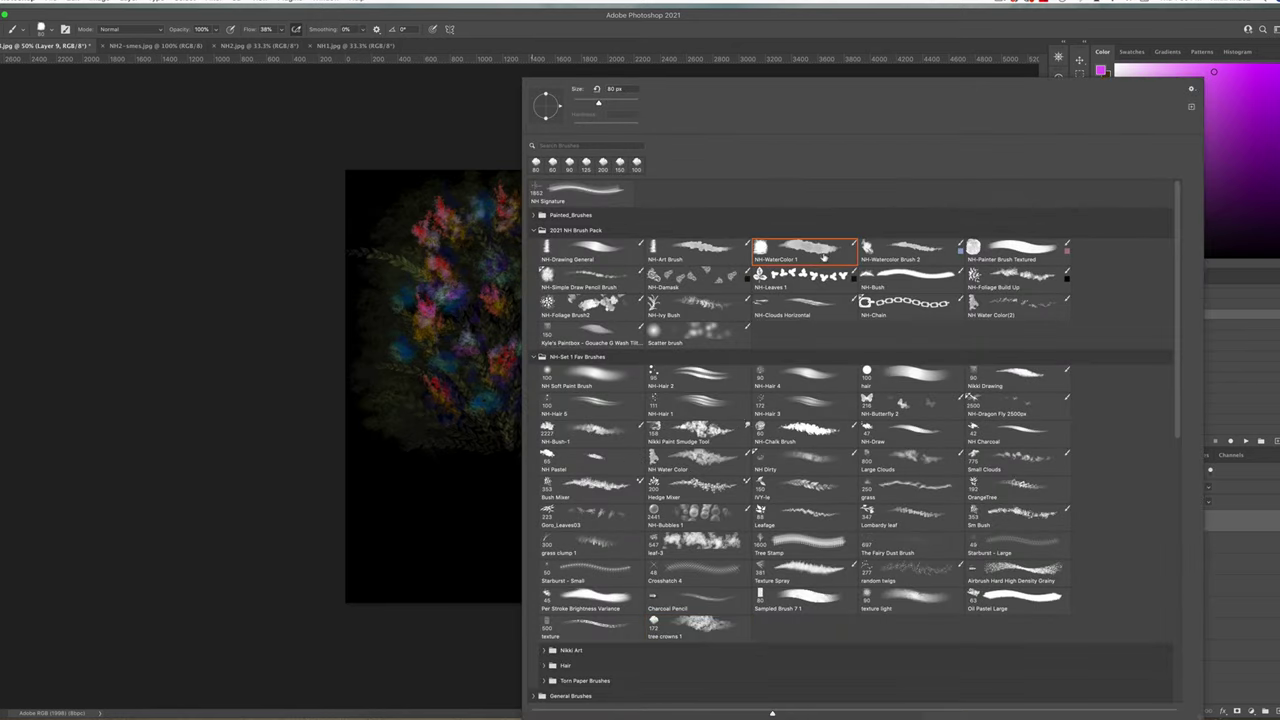
{"action": "key", "text": "Return"}
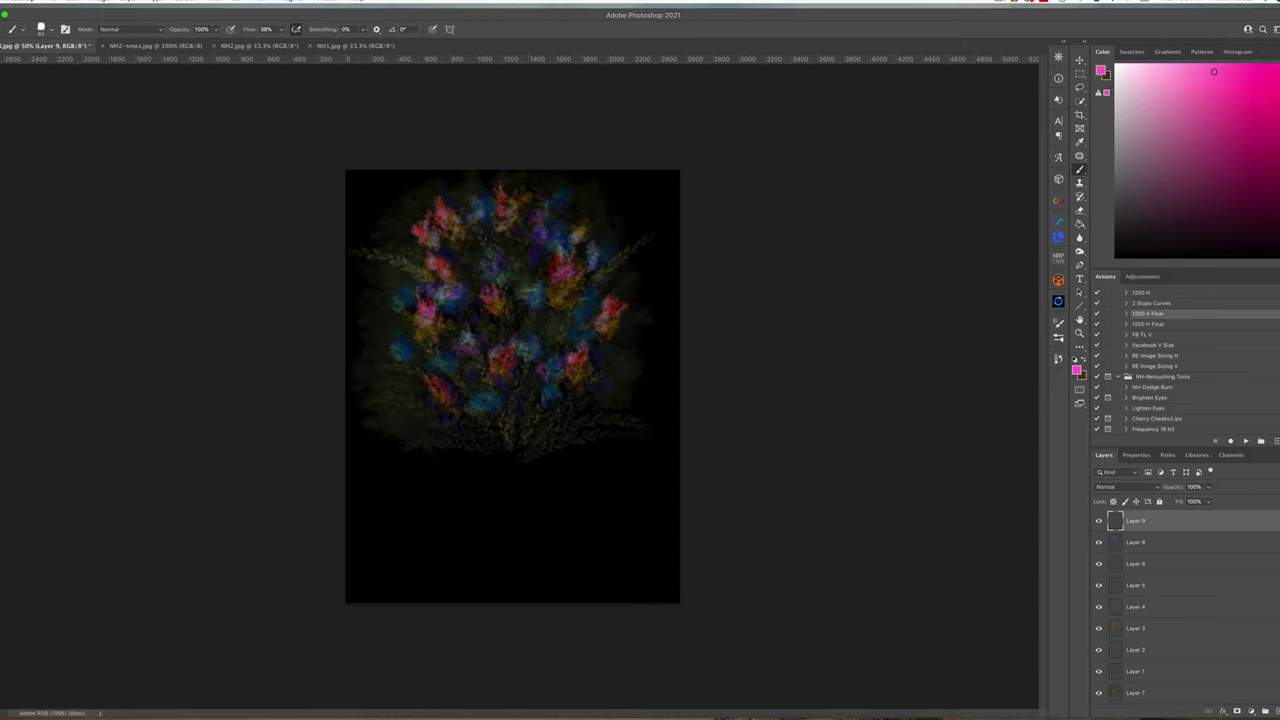
Pick a vivid crimson pink, set the brush to 37% opacity and 28% flow, and enlarge its tip.
{"action": "left_click", "coordinate": [1268, 73]}
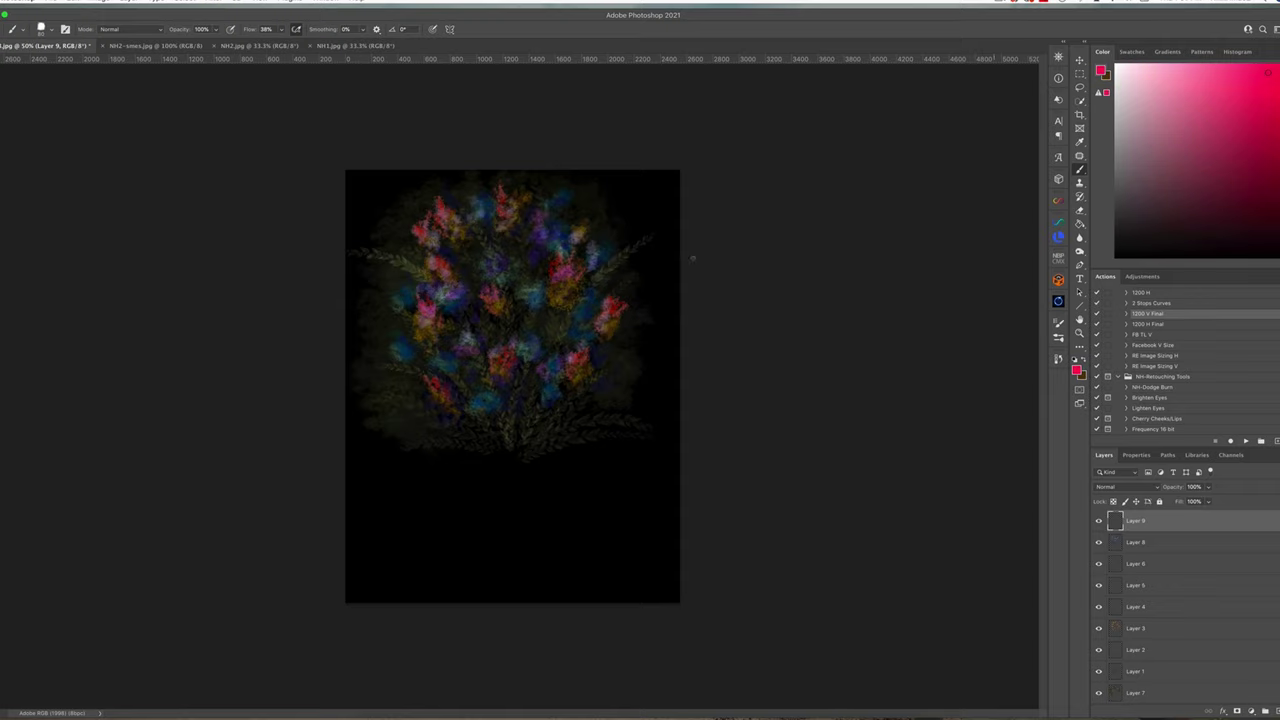
{"action": "left_click", "coordinate": [549, 313]}
{"action": "left_click", "coordinate": [282, 30]}
{"action": "left_click_drag", "start_coordinate": [282, 42], "coordinate": [181, 43]}
{"action": "left_click", "coordinate": [215, 29]}
{"action": "left_click", "coordinate": [526, 261]}
{"action": "key", "text": "]"}
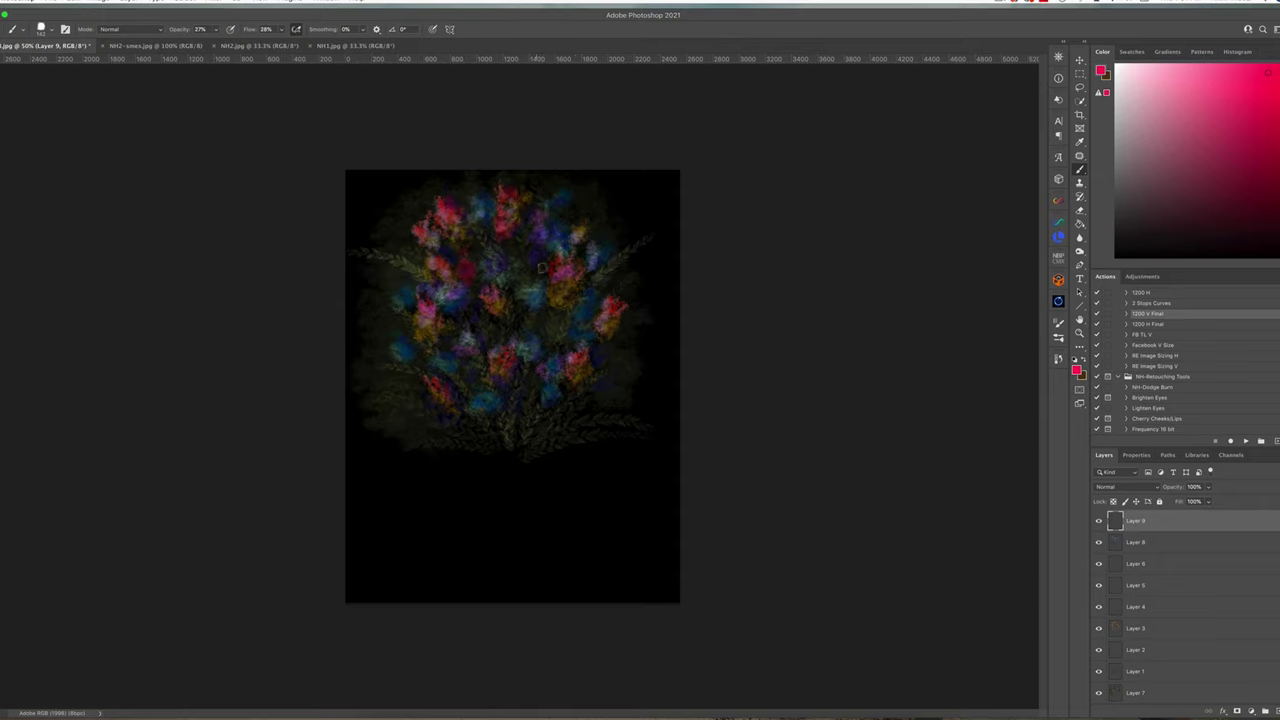
Paint crimson blooms among the upper, middle and right-hand blossoms of the bouquet.
{"action": "left_click_drag", "start_coordinate": [536, 261], "coordinate": [541, 273]}
{"action": "left_click_drag", "start_coordinate": [488, 325], "coordinate": [477, 314]}
{"action": "left_click_drag", "start_coordinate": [590, 356], "coordinate": [571, 376]}
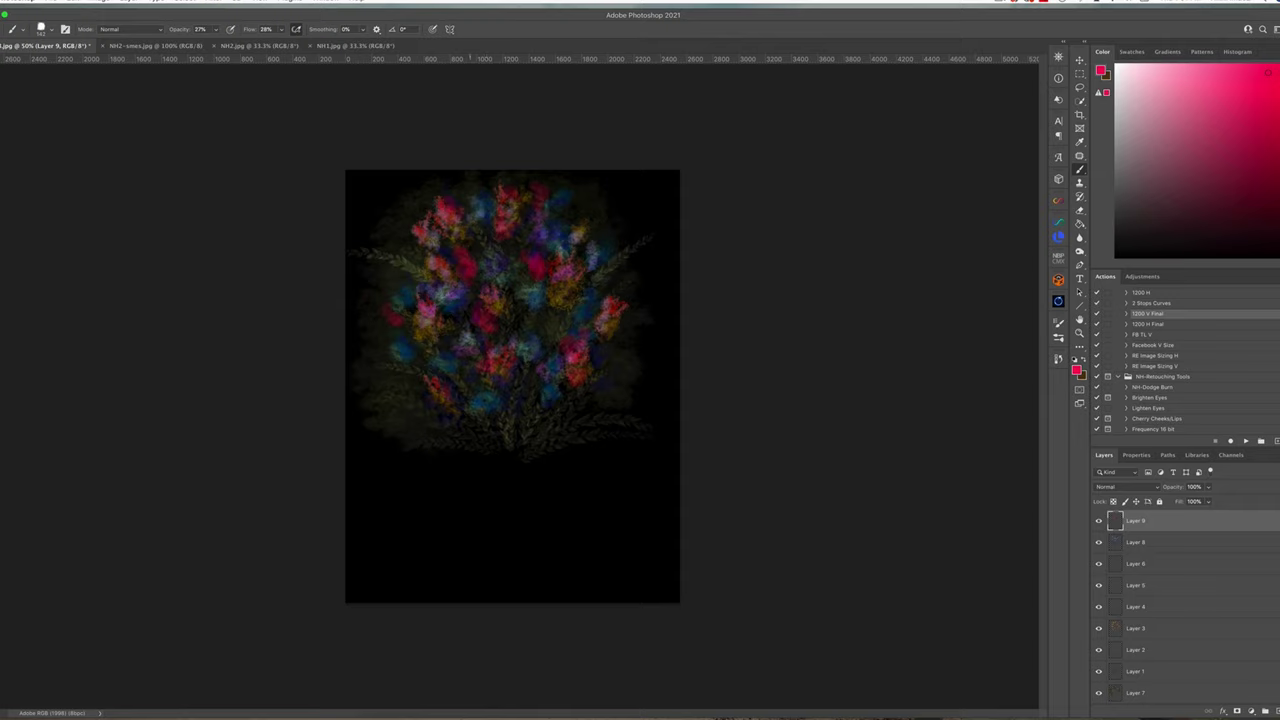
Pick a dark crimson, enlarge the brush and lay in bloom bases at the plant's lower right and lower left.
{"action": "left_click", "coordinate": [1273, 170]}
{"action": "left_click", "coordinate": [1248, 207]}
{"action": "key", "text": "]"}
{"action": "key", "text": "]"}
{"action": "mouse_move", "coordinate": [586, 405]}
{"action": "left_mouse_down"}
{"action": "mouse_move", "coordinate": [629, 407]}
{"action": "mouse_move", "coordinate": [578, 402]}
{"action": "left_mouse_up"}
{"action": "left_click_drag", "start_coordinate": [420, 420], "coordinate": [433, 426]}
Pick a light pink, raise the brush flow to 58%, shrink the brush and paint petal highlights on the lower and middle blooms.
{"action": "left_click", "coordinate": [1193, 79]}
{"action": "left_click_drag", "start_coordinate": [282, 29], "coordinate": [296, 42]}
{"action": "key", "text": "["}
{"action": "mouse_move", "coordinate": [424, 437]}
{"action": "left_mouse_down"}
{"action": "mouse_move", "coordinate": [433, 430]}
{"action": "mouse_move", "coordinate": [410, 432]}
{"action": "mouse_move", "coordinate": [428, 415]}
{"action": "mouse_move", "coordinate": [434, 425]}
{"action": "mouse_move", "coordinate": [407, 422]}
{"action": "left_mouse_up"}
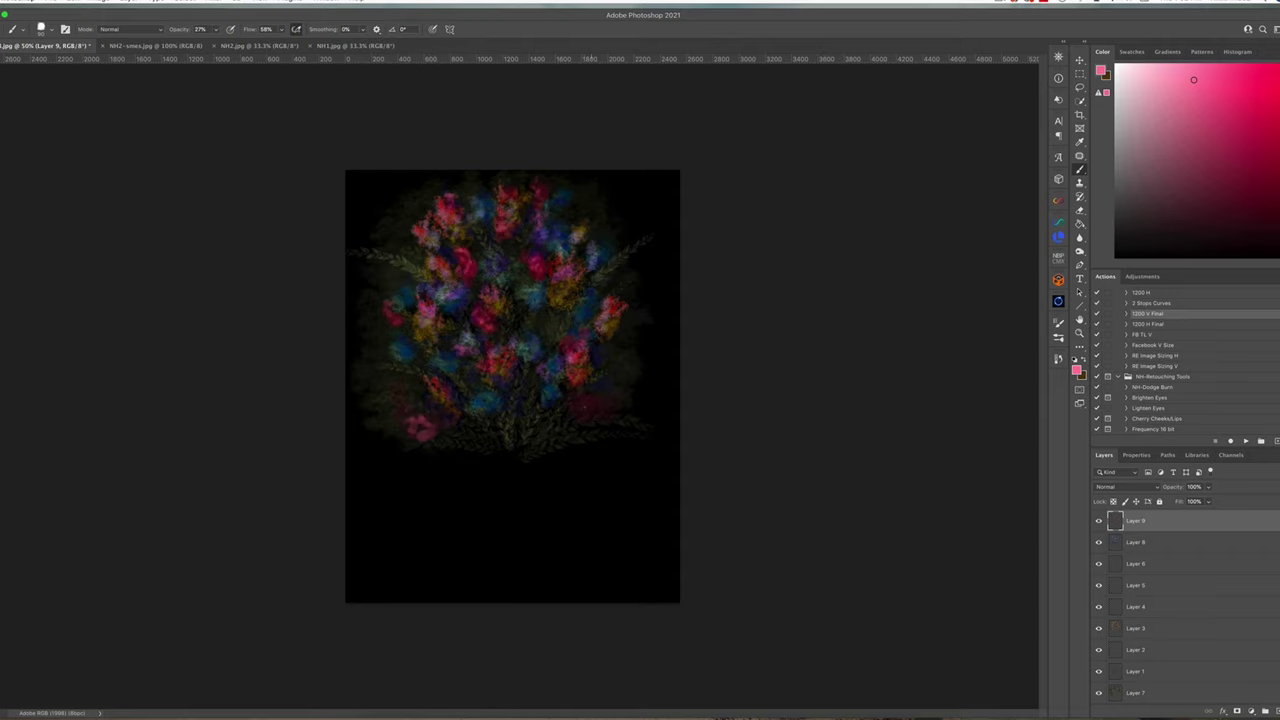
{"action": "left_click_drag", "start_coordinate": [580, 408], "coordinate": [592, 396]}
{"action": "left_click_drag", "start_coordinate": [482, 394], "coordinate": [486, 390]}
{"action": "left_click_drag", "start_coordinate": [447, 321], "coordinate": [449, 328]}
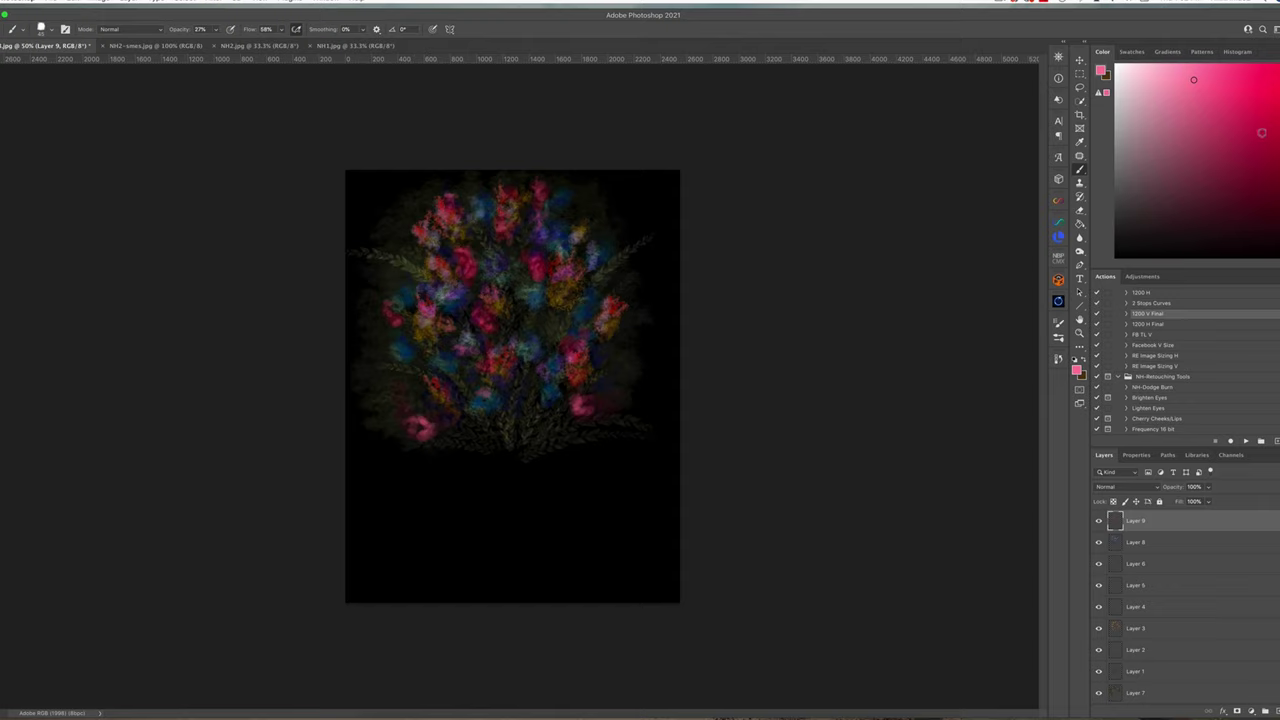
Deepen the two lower blooms with crimson and dark maroon, and lower Layer 9's opacity to 70%.
{"action": "left_click", "coordinate": [1262, 132]}
{"action": "left_click", "coordinate": [1240, 216]}
{"action": "left_click", "coordinate": [1098, 521]}
{"action": "left_click", "coordinate": [1098, 521]}
{"action": "left_click", "coordinate": [1208, 487]}
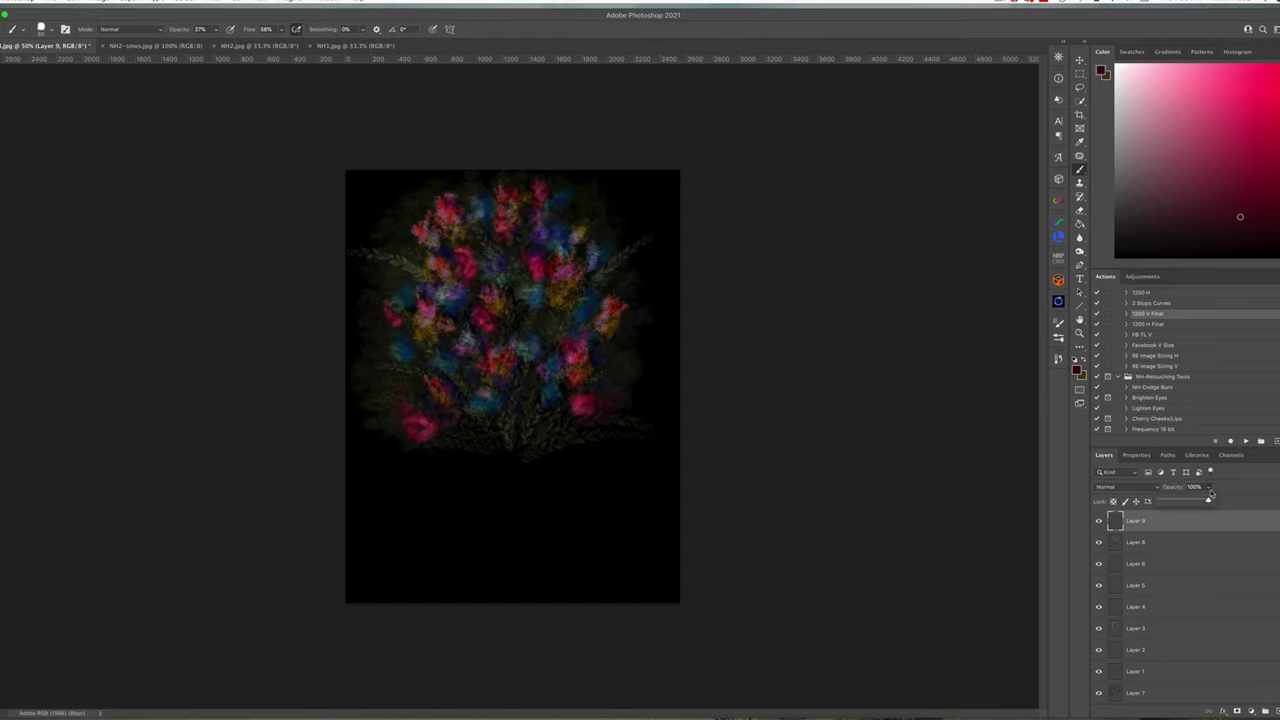
{"action": "left_click_drag", "start_coordinate": [1214, 501], "coordinate": [1193, 501]}
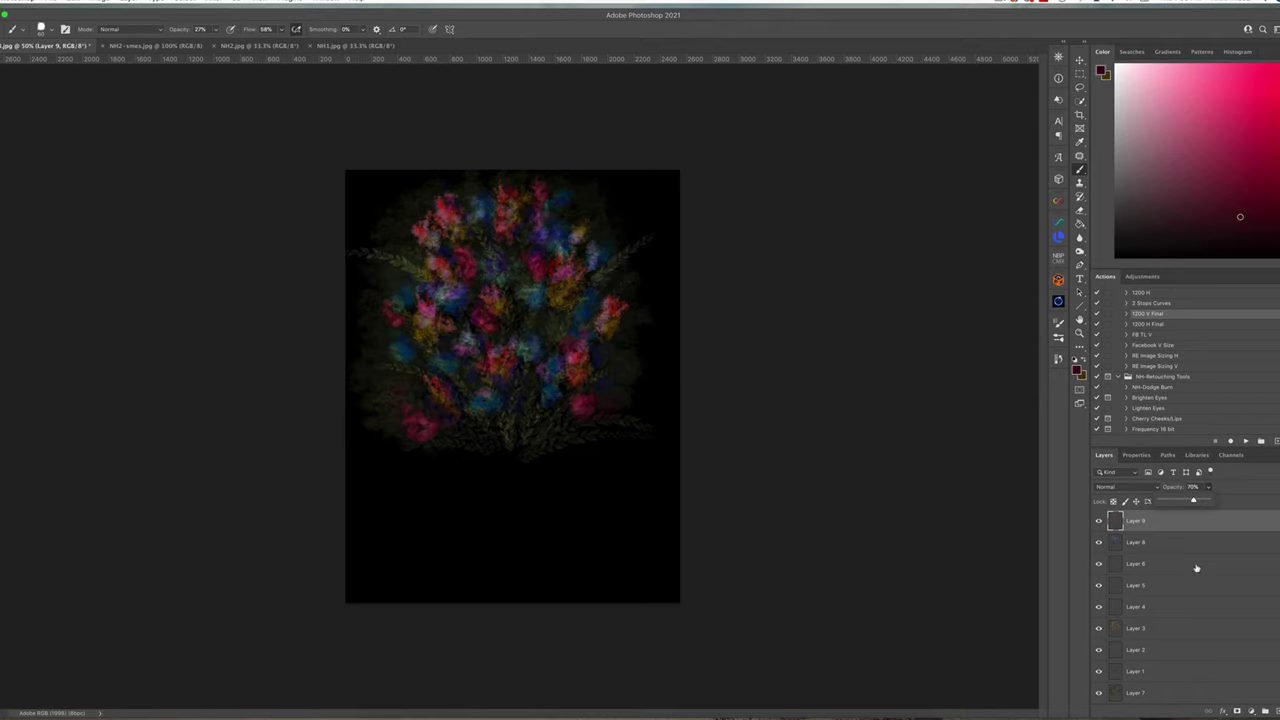
Lower Layer 8's opacity to 80% and toggle its visibility to compare the bouquet with and without it.
{"action": "left_click", "coordinate": [1098, 542]}
{"action": "left_click", "coordinate": [1098, 542]}
{"action": "left_click", "coordinate": [1163, 542]}
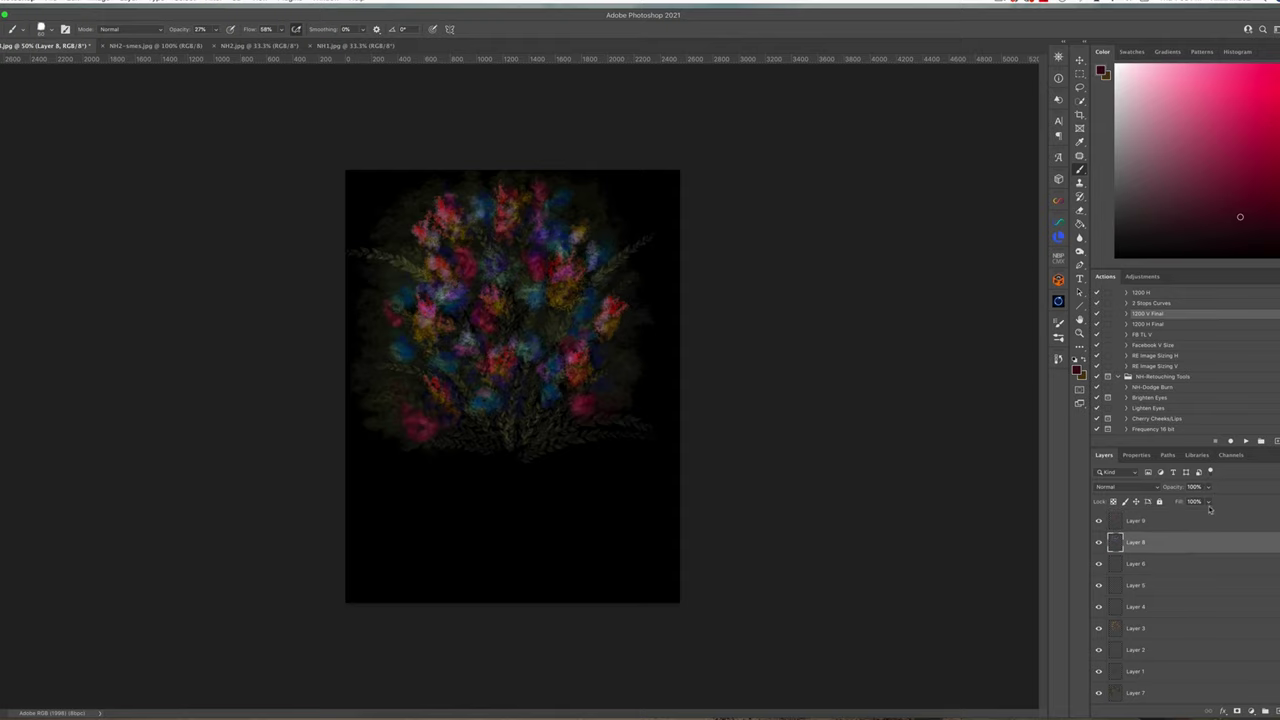
{"action": "left_click", "coordinate": [1208, 487]}
{"action": "left_click_drag", "start_coordinate": [1214, 501], "coordinate": [1200, 502]}
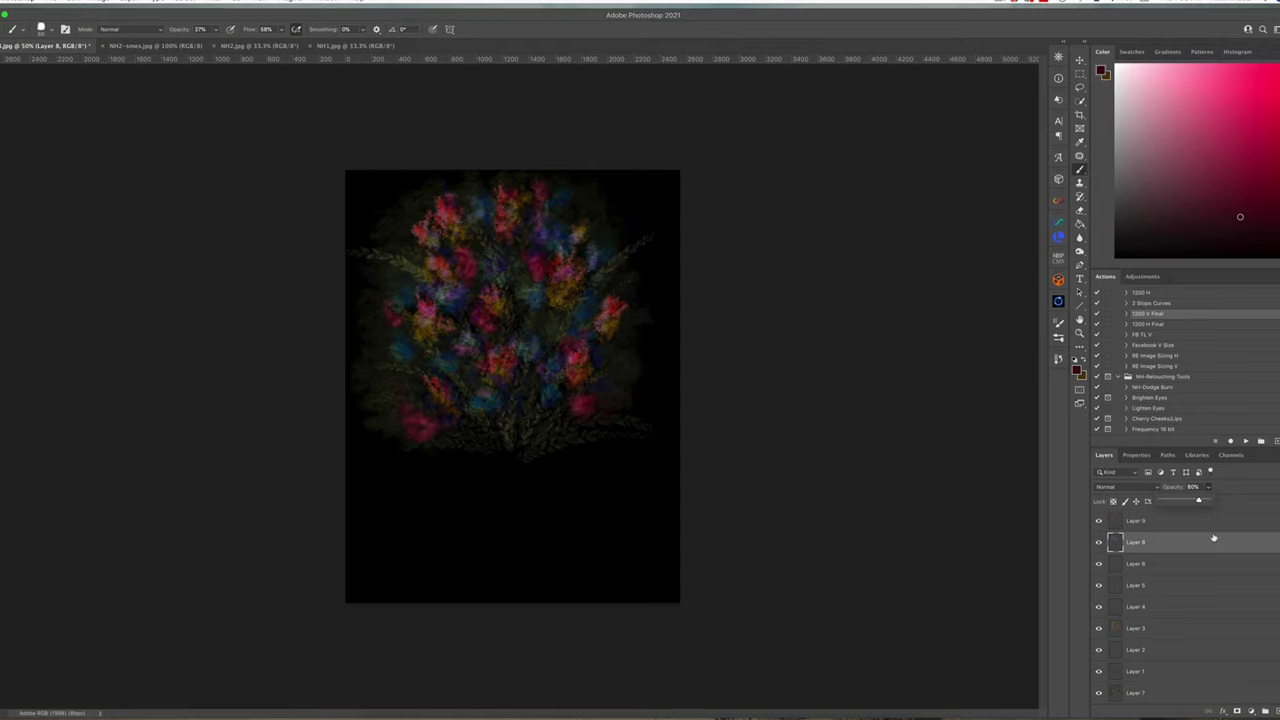
{"action": "left_click", "coordinate": [1099, 541]}
{"action": "left_click", "coordinate": [1101, 541]}
Merge all the painted layers above the Background into a single bouquet layer.
{"action": "left_click", "coordinate": [1186, 519]}
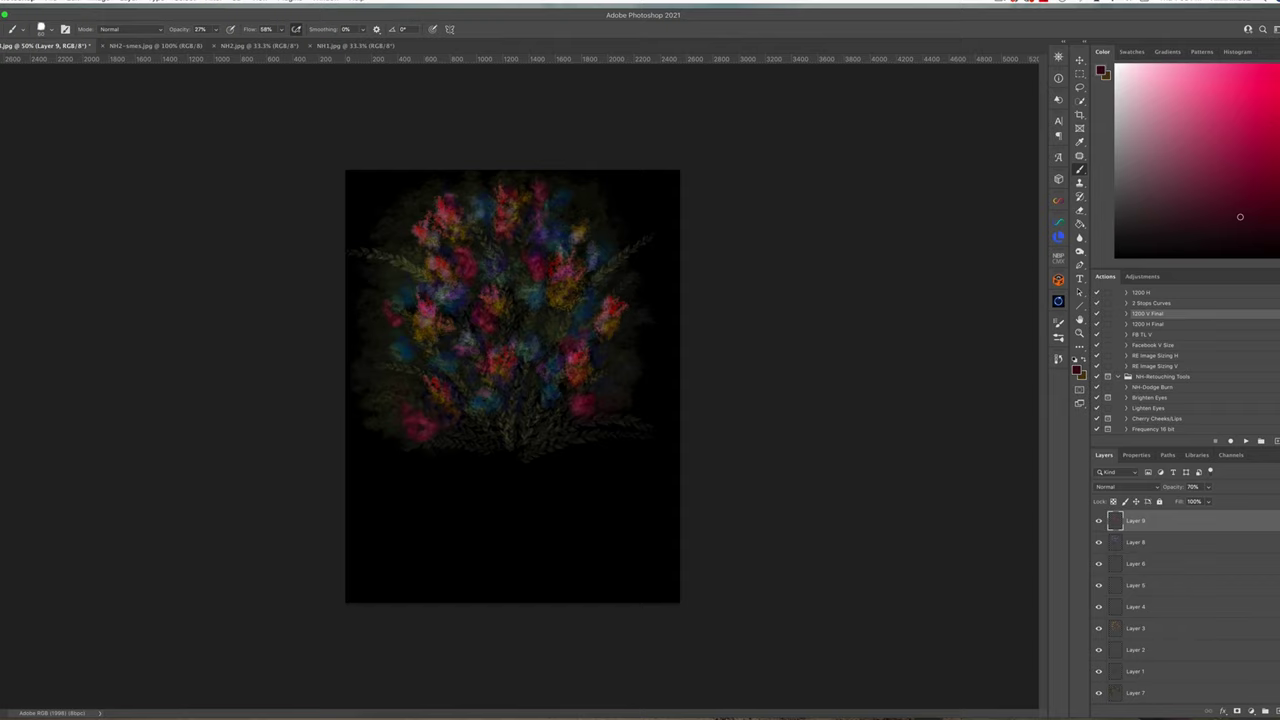
{"action": "left_click", "coordinate": [1220, 672], "text": "shift"}
{"action": "right_click", "coordinate": [1197, 584]}
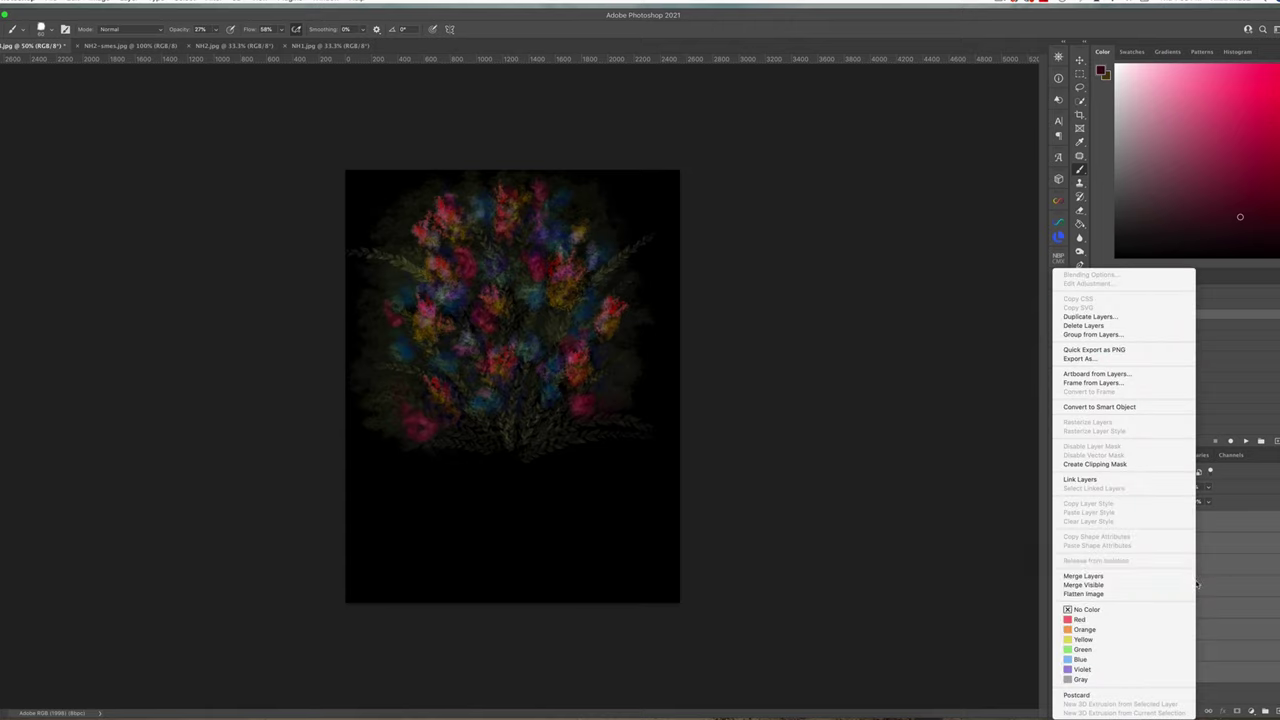
{"action": "left_click", "coordinate": [1126, 577]}
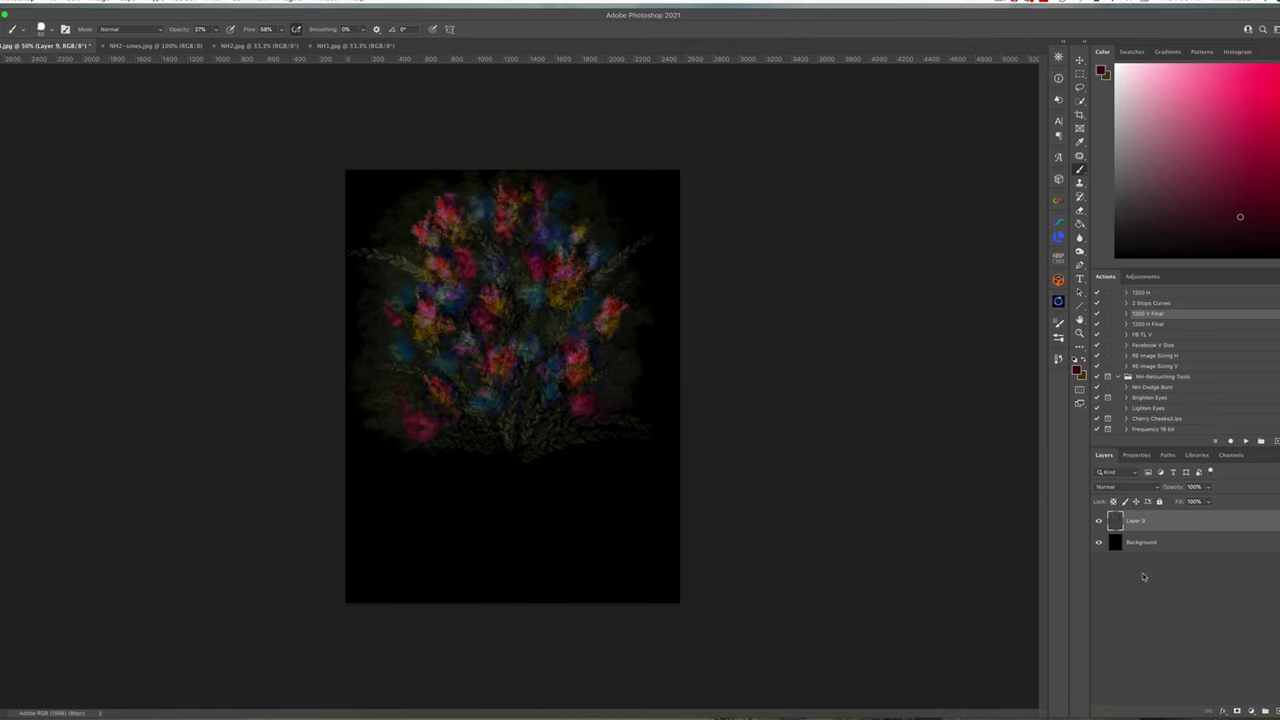
Scale the merged bouquet down to about 75% height and a narrower width, and place it near the canvas centre.
{"action": "key", "text": "super+t"}
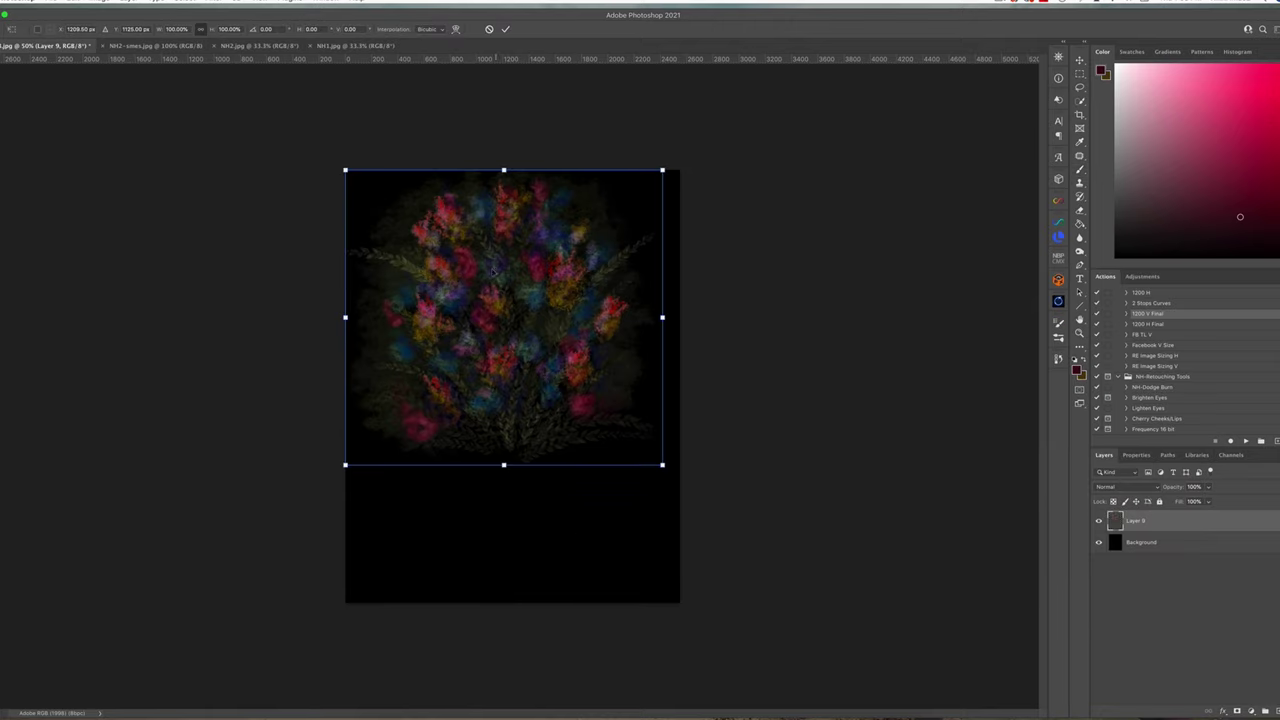
{"action": "left_click_drag", "start_coordinate": [492, 271], "coordinate": [498, 302]}
{"action": "left_click_drag", "start_coordinate": [664, 202], "coordinate": [538, 334]}
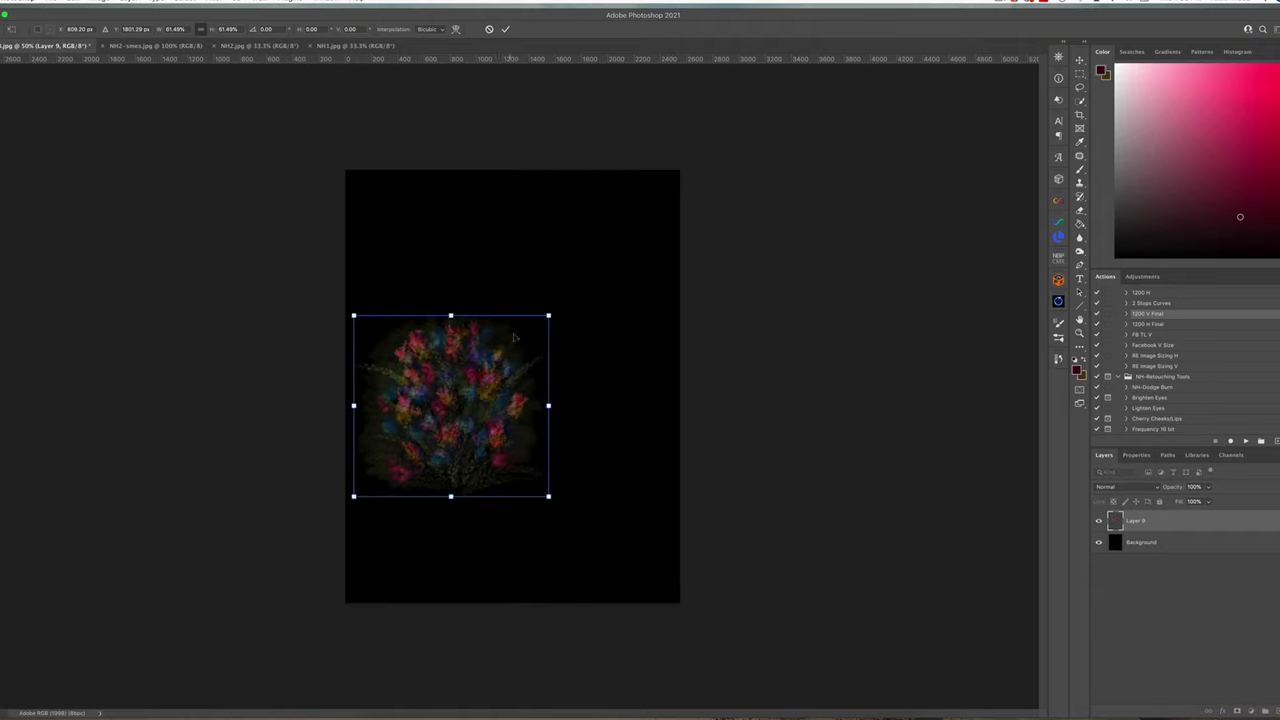
{"action": "left_click_drag", "start_coordinate": [451, 316], "coordinate": [452, 274]}
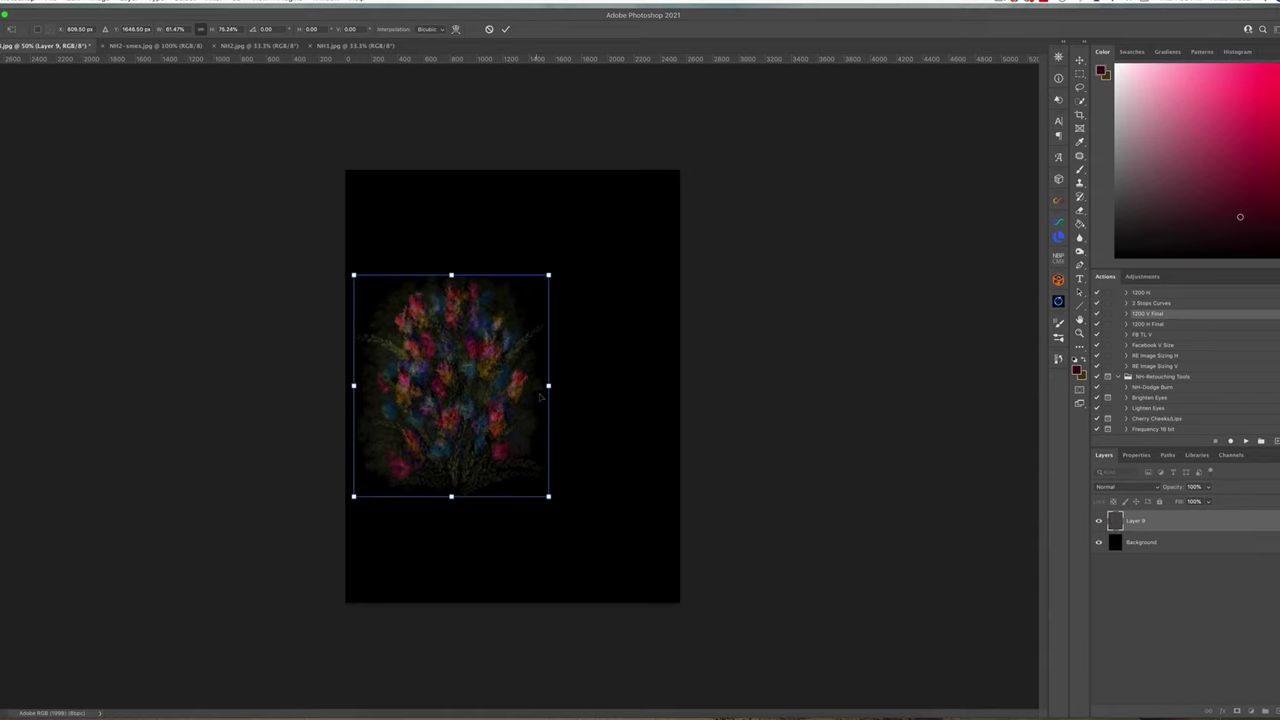
{"action": "left_click_drag", "start_coordinate": [549, 386], "coordinate": [555, 386]}
{"action": "left_click_drag", "start_coordinate": [466, 396], "coordinate": [500, 392]}
{"action": "key", "text": "Return"}
{"action": "key", "text": "b"}
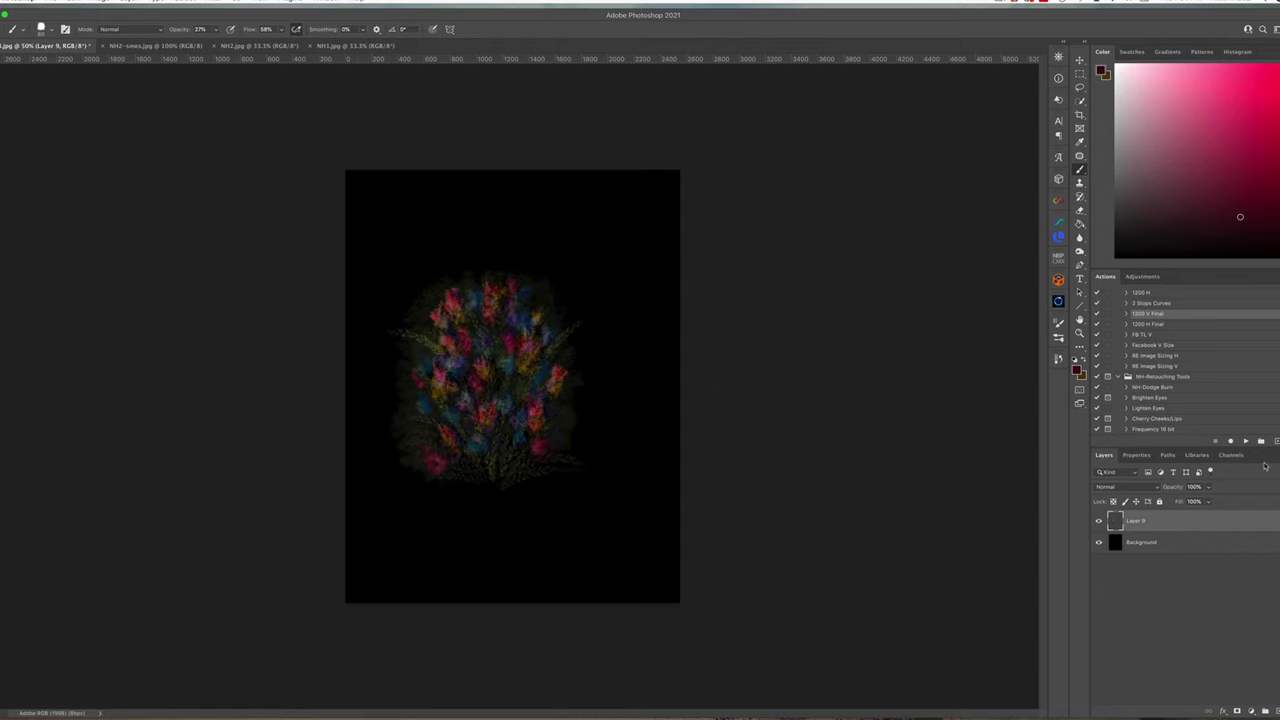
Duplicate the bouquet layer and shift the copy's Blues with Hue/Saturation to hue +79 and saturation +7.
{"action": "key", "text": "super+j"}
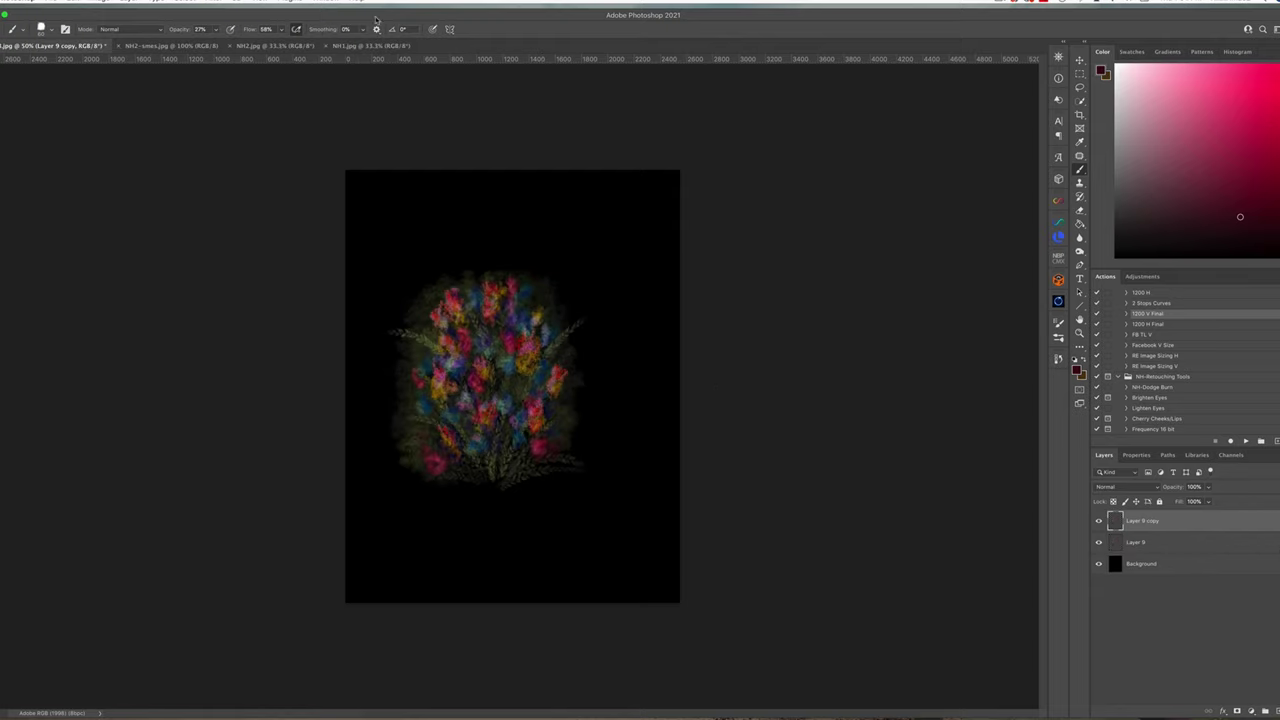
{"action": "left_click", "coordinate": [99, 3]}
{"action": "mouse_move", "coordinate": [110, 27]}
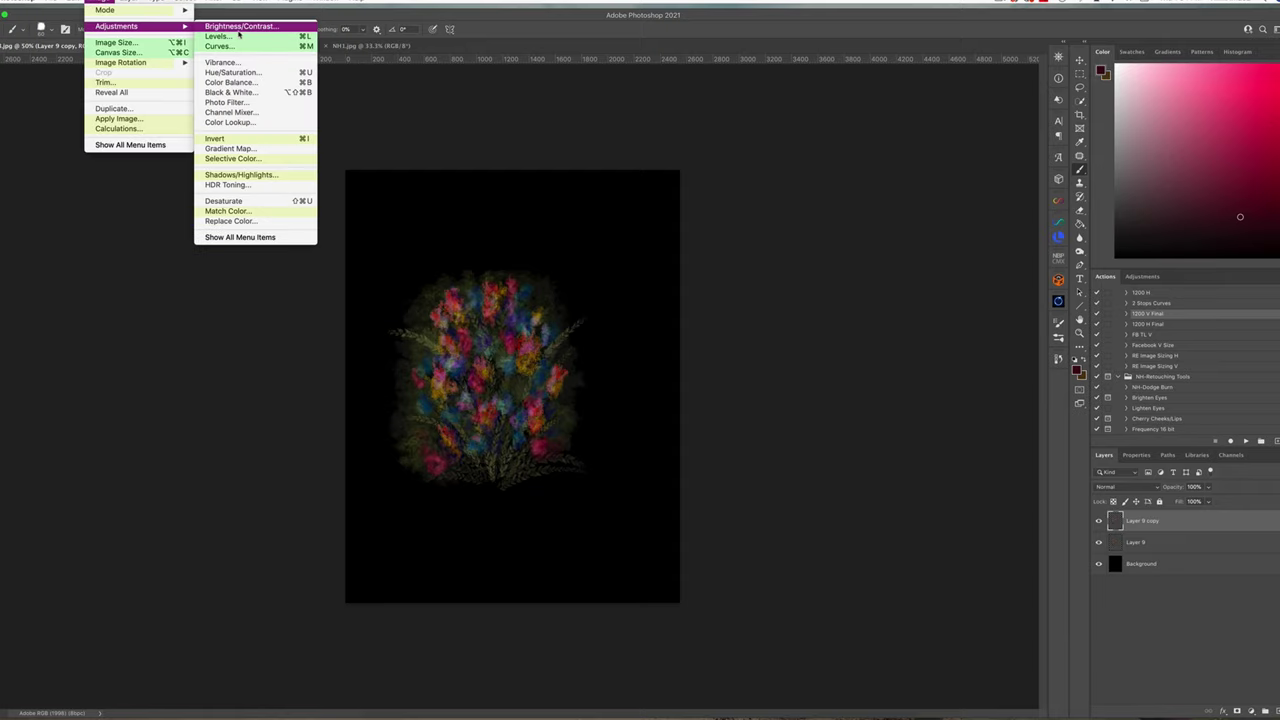
{"action": "left_click", "coordinate": [255, 72]}
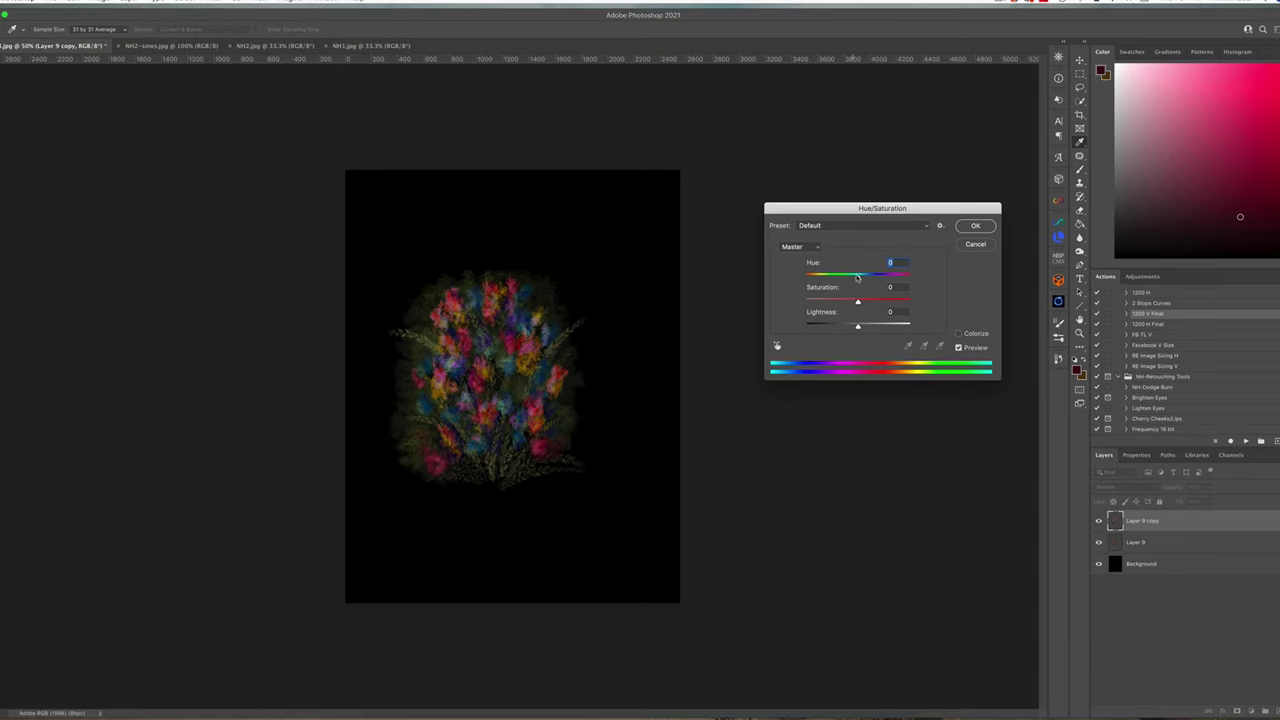
{"action": "left_click", "coordinate": [801, 247]}
{"action": "left_click", "coordinate": [808, 289]}
{"action": "left_click_drag", "start_coordinate": [858, 276], "coordinate": [888, 279]}
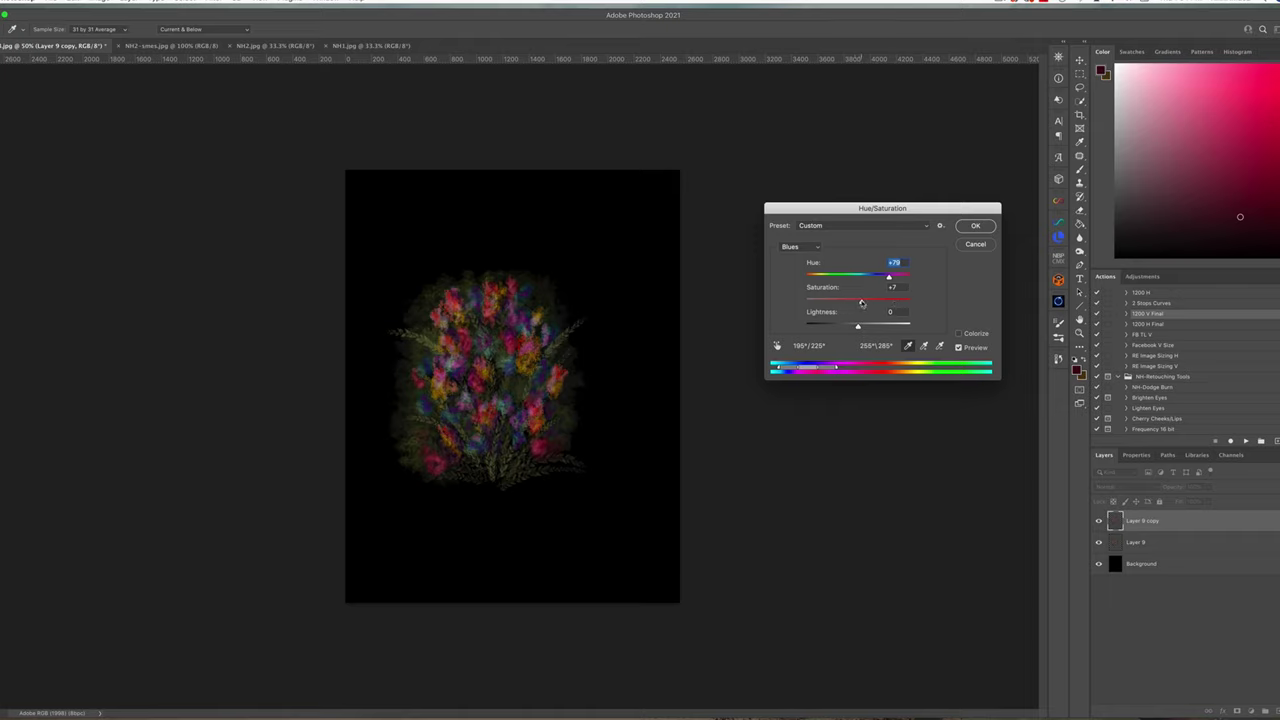
{"action": "left_click", "coordinate": [975, 226]}
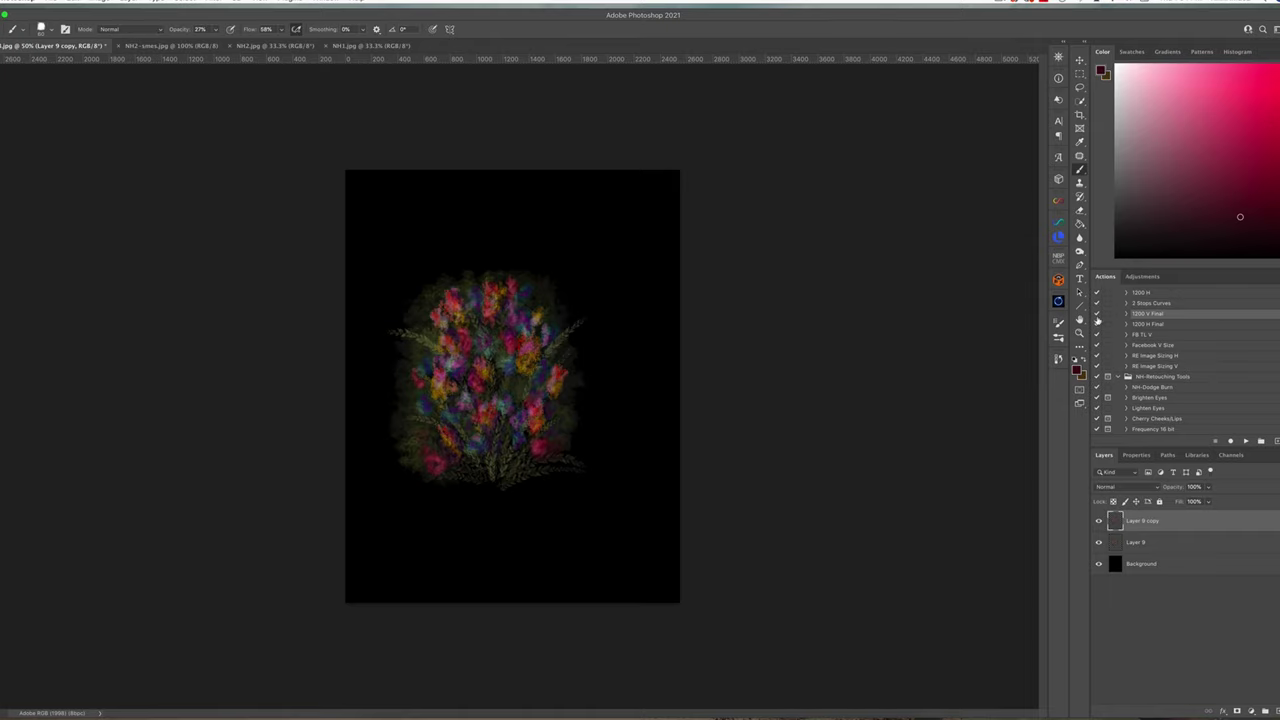
Shrink the bouquet copy to about 73% height and 88% width, rotate it about -38°, and place it at the canvas's lower left.
{"action": "left_click", "coordinate": [1080, 60]}
{"action": "left_click_drag", "start_coordinate": [468, 393], "coordinate": [563, 293]}
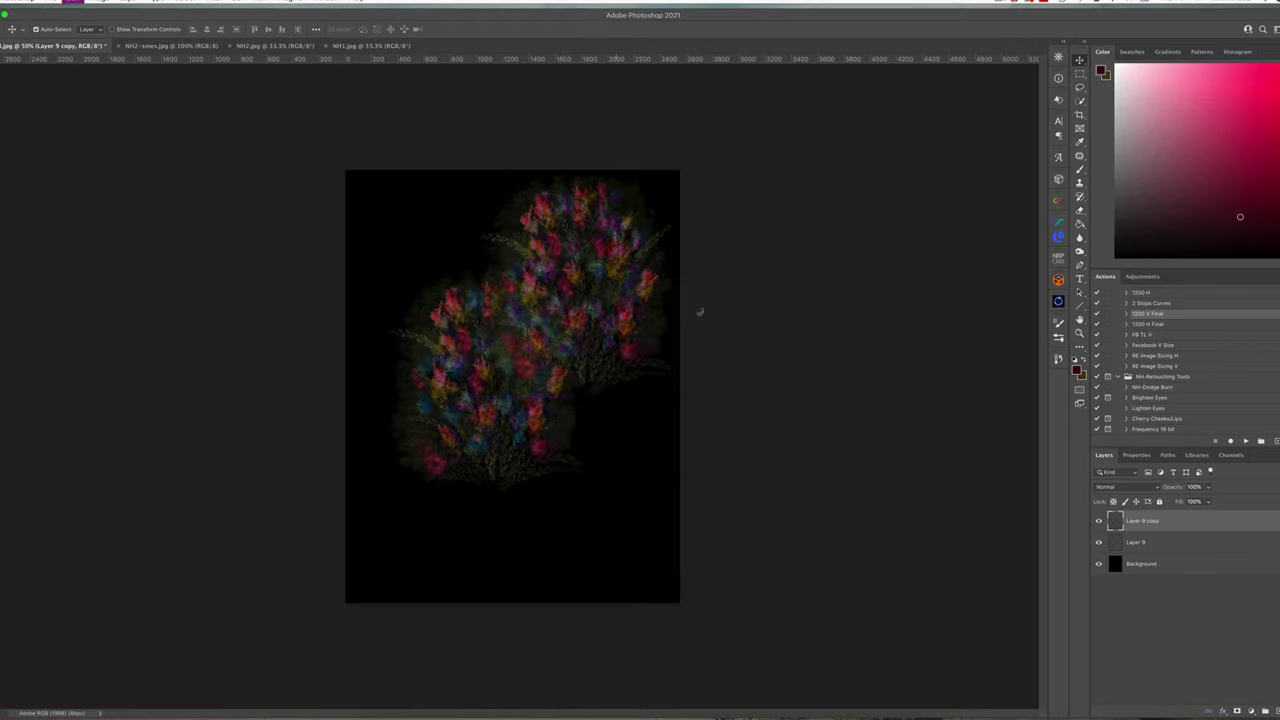
{"action": "key", "text": "ctrl+t"}
{"action": "left_click_drag", "start_coordinate": [679, 172], "coordinate": [624, 234]}
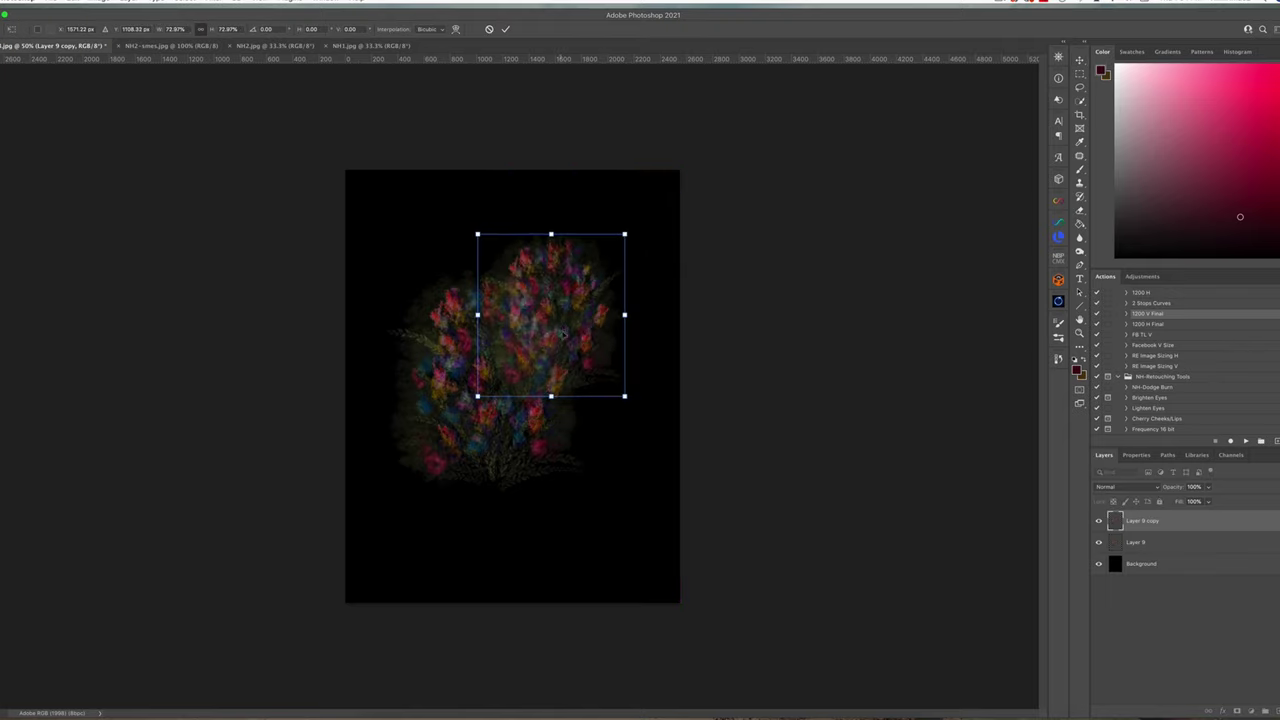
{"action": "left_click_drag", "start_coordinate": [563, 336], "coordinate": [512, 485]}
{"action": "left_click_drag", "start_coordinate": [613, 458], "coordinate": [570, 372]}
{"action": "left_click_drag", "start_coordinate": [490, 468], "coordinate": [446, 438]}
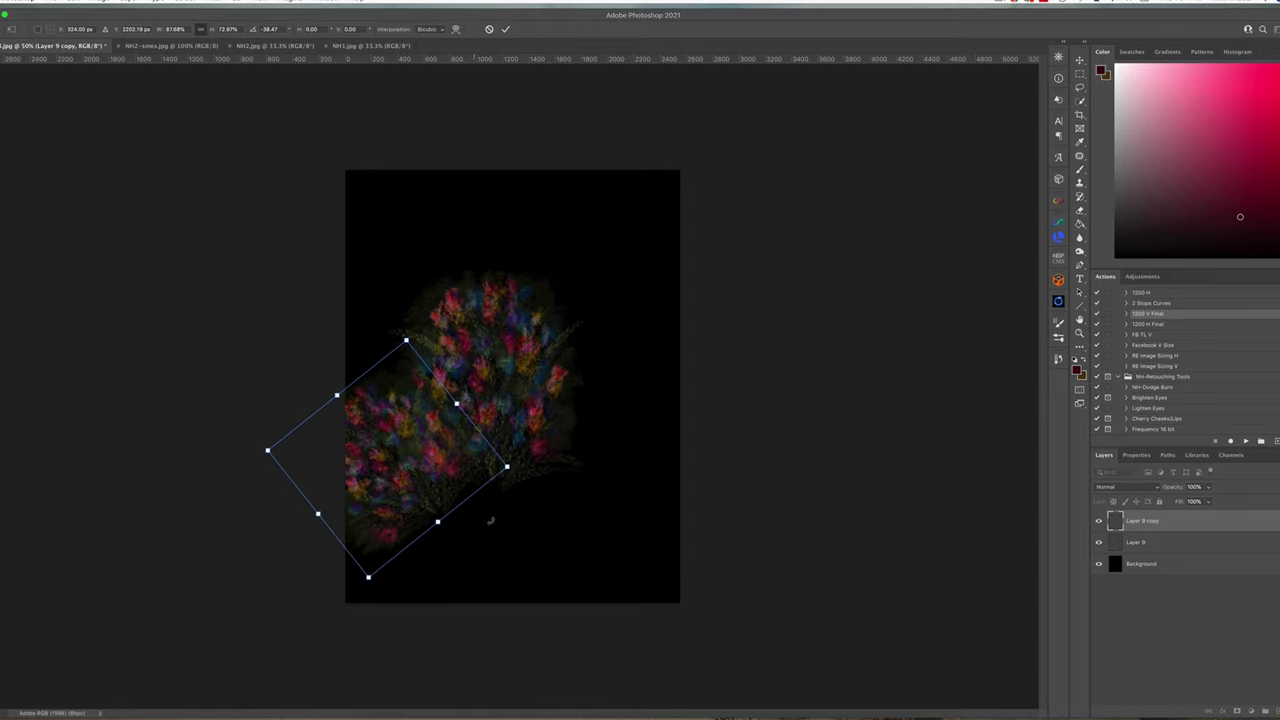
{"action": "key", "text": "Return"}
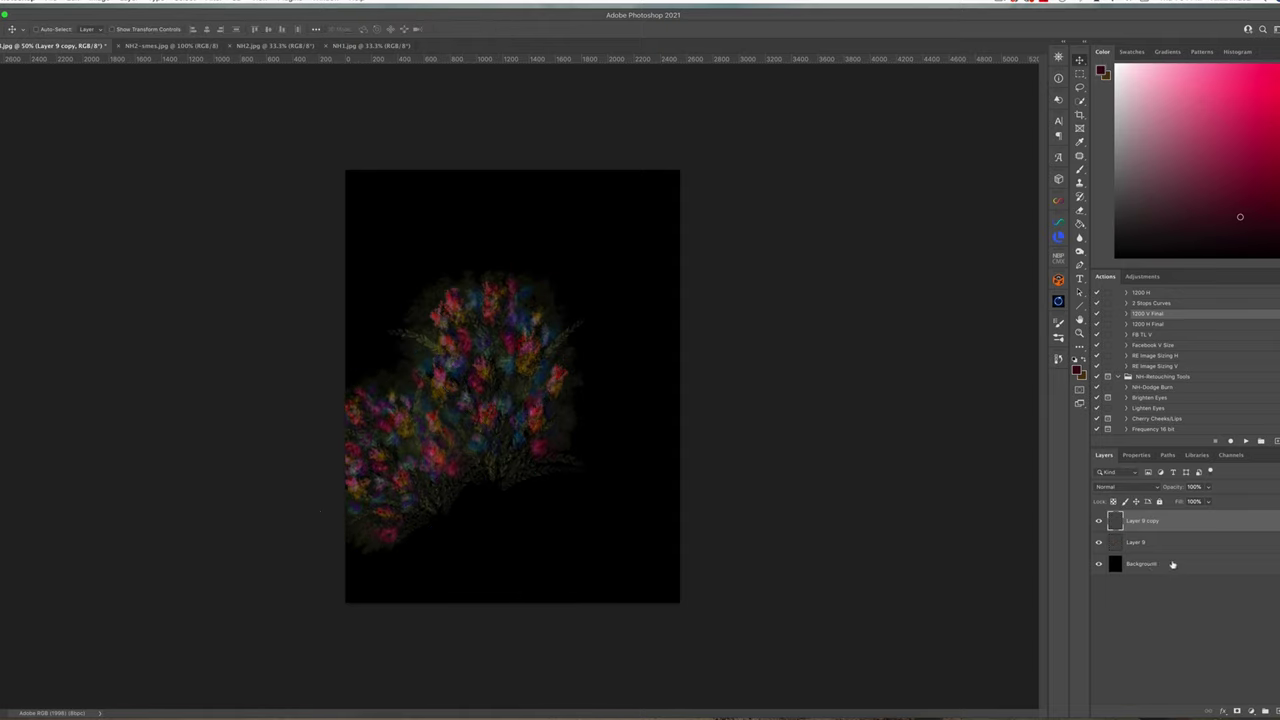
Duplicate the lower-left bouquet, rotate the copy toward the canvas's upper right, and layer it behind the central bouquet, just above the Background.
{"action": "key", "text": "super+j"}
{"action": "left_click_drag", "start_coordinate": [430, 398], "coordinate": [714, 400]}
{"action": "key", "text": "super+t"}
{"action": "left_click_drag", "start_coordinate": [640, 320], "coordinate": [601, 318]}
{"action": "key", "text": "Return"}
{"action": "left_click_drag", "start_coordinate": [1186, 524], "coordinate": [1188, 567]}
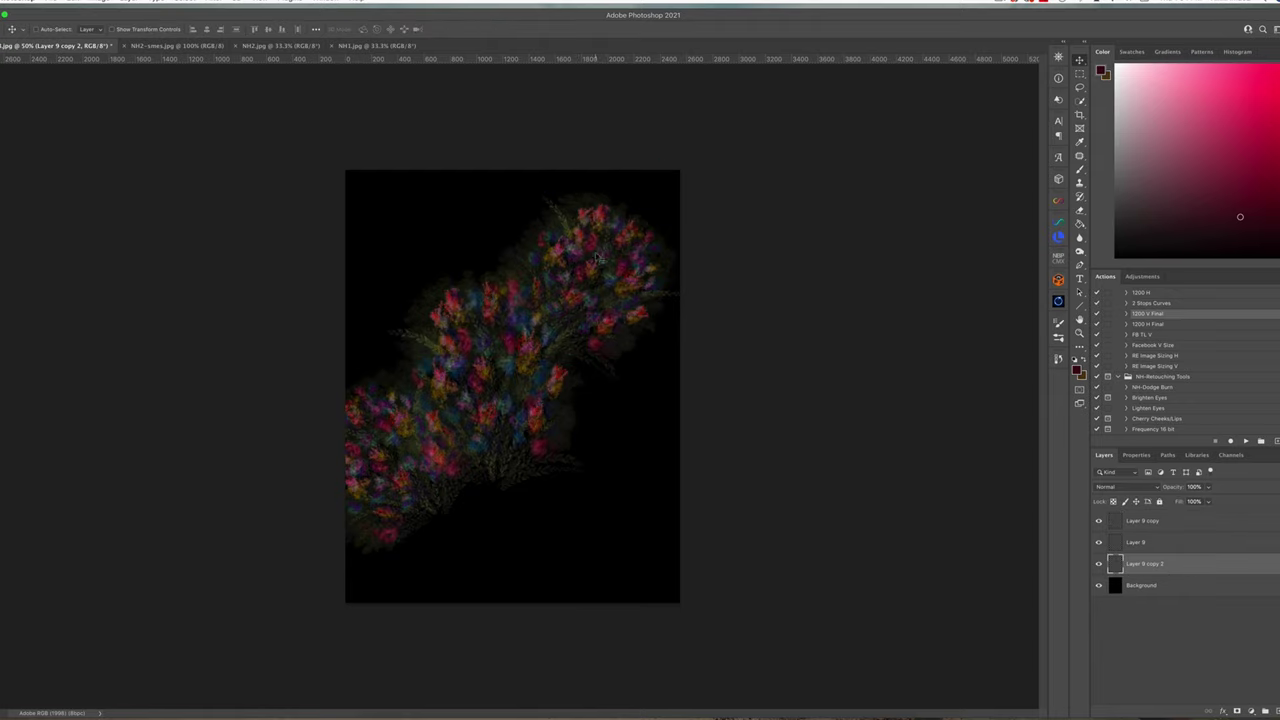
{"action": "left_click_drag", "start_coordinate": [614, 240], "coordinate": [596, 220]}
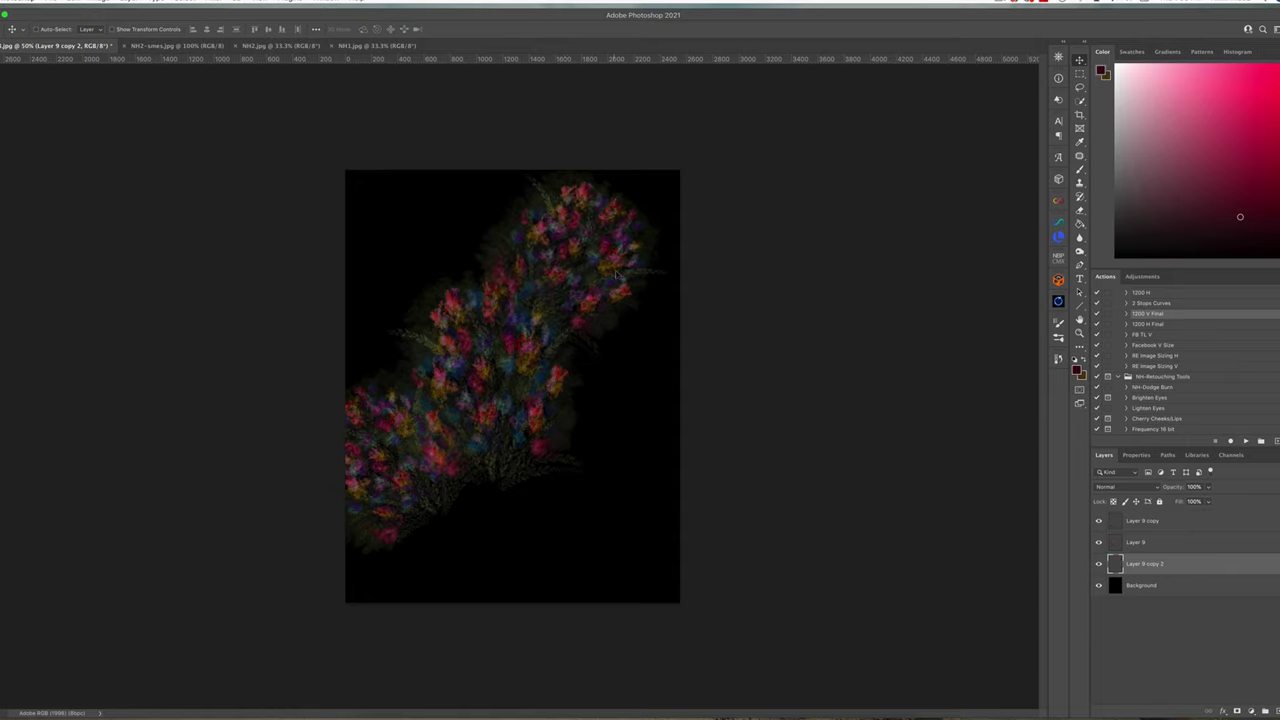
Shift the upper-right bouquet's overall hue to -14 with Hue/Saturation.
{"action": "left_click", "coordinate": [100, 2]}
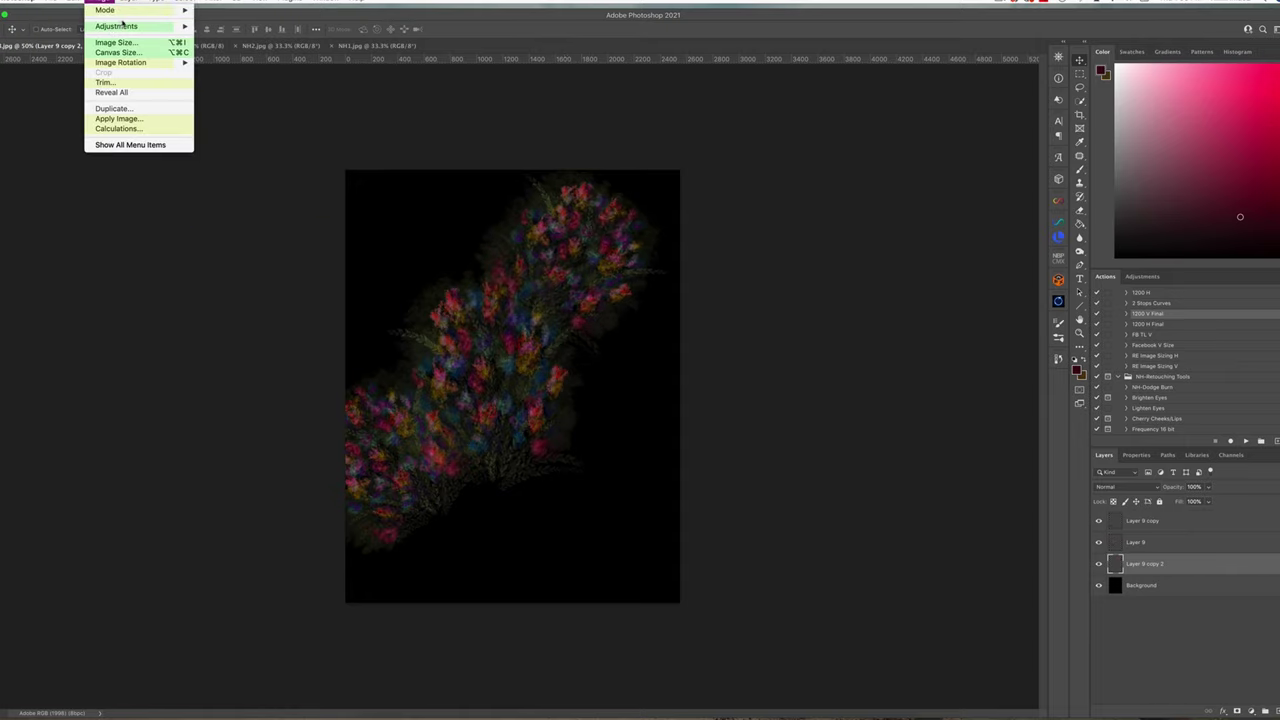
{"action": "mouse_move", "coordinate": [150, 26]}
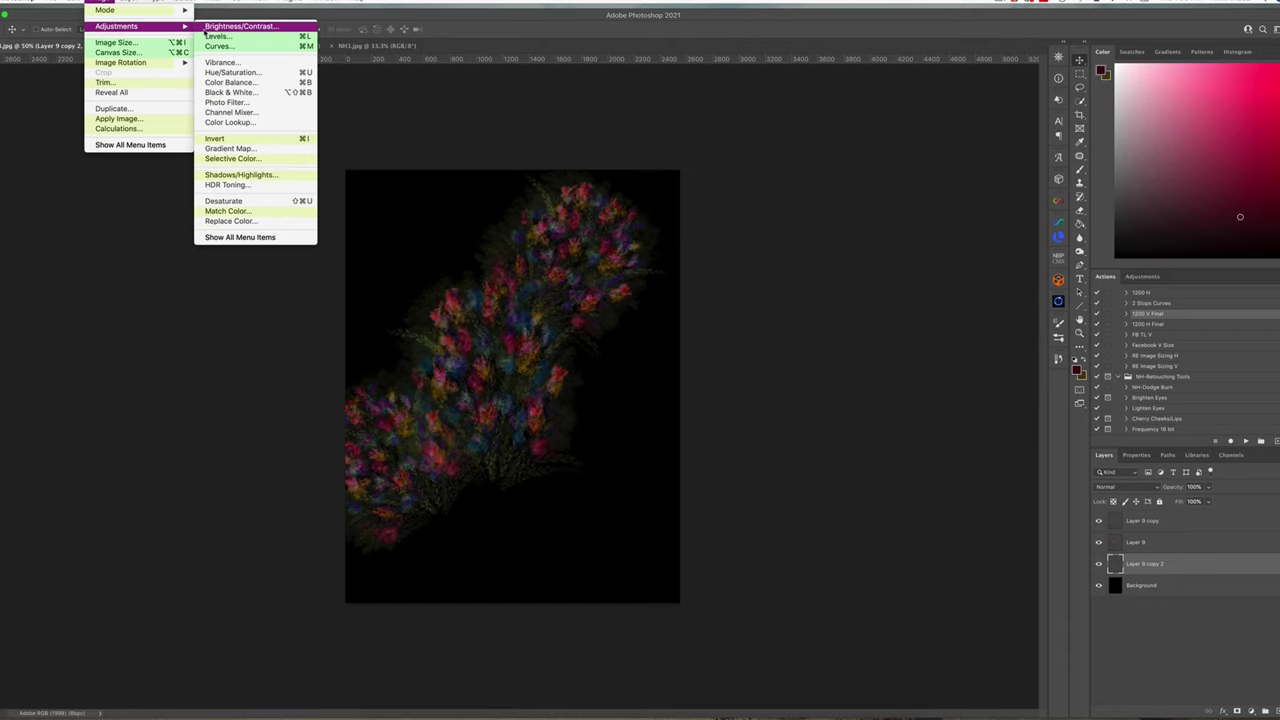
{"action": "left_click", "coordinate": [232, 72]}
{"action": "mouse_move", "coordinate": [852, 274]}
{"action": "left_mouse_down"}
{"action": "mouse_move", "coordinate": [864, 280]}
{"action": "mouse_move", "coordinate": [851, 277]}
{"action": "left_mouse_up"}
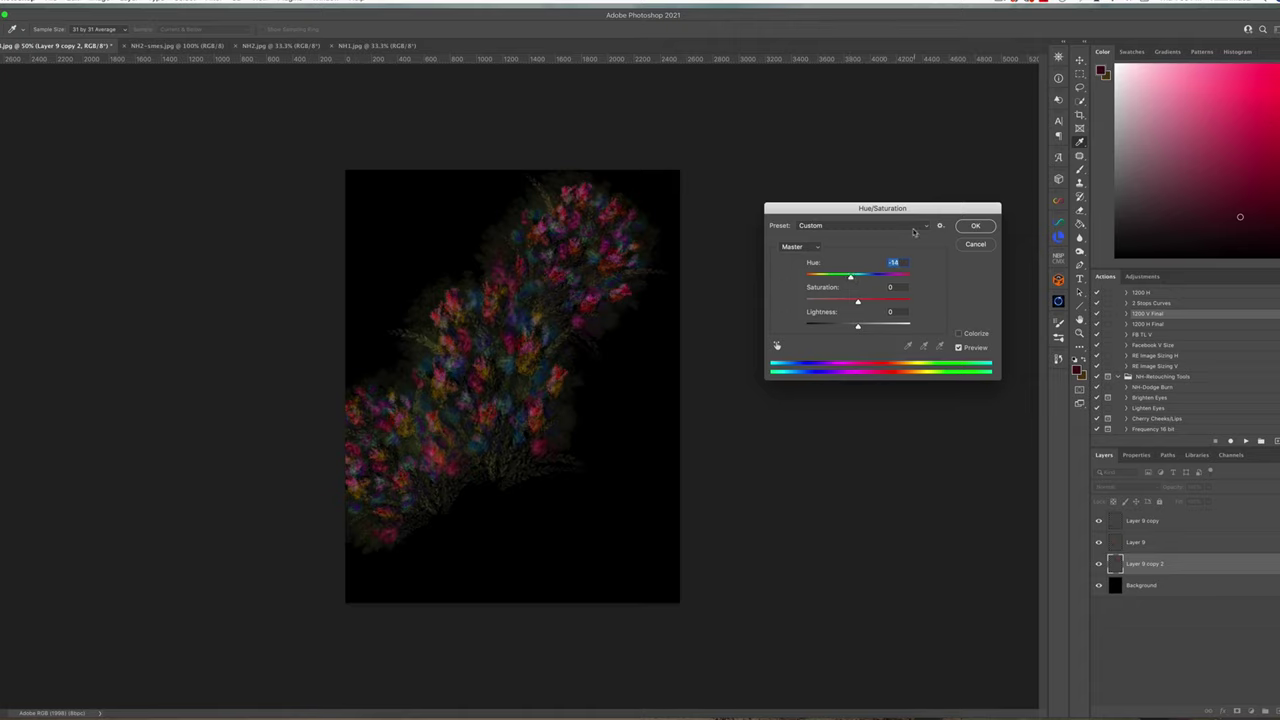
{"action": "left_click", "coordinate": [975, 226]}
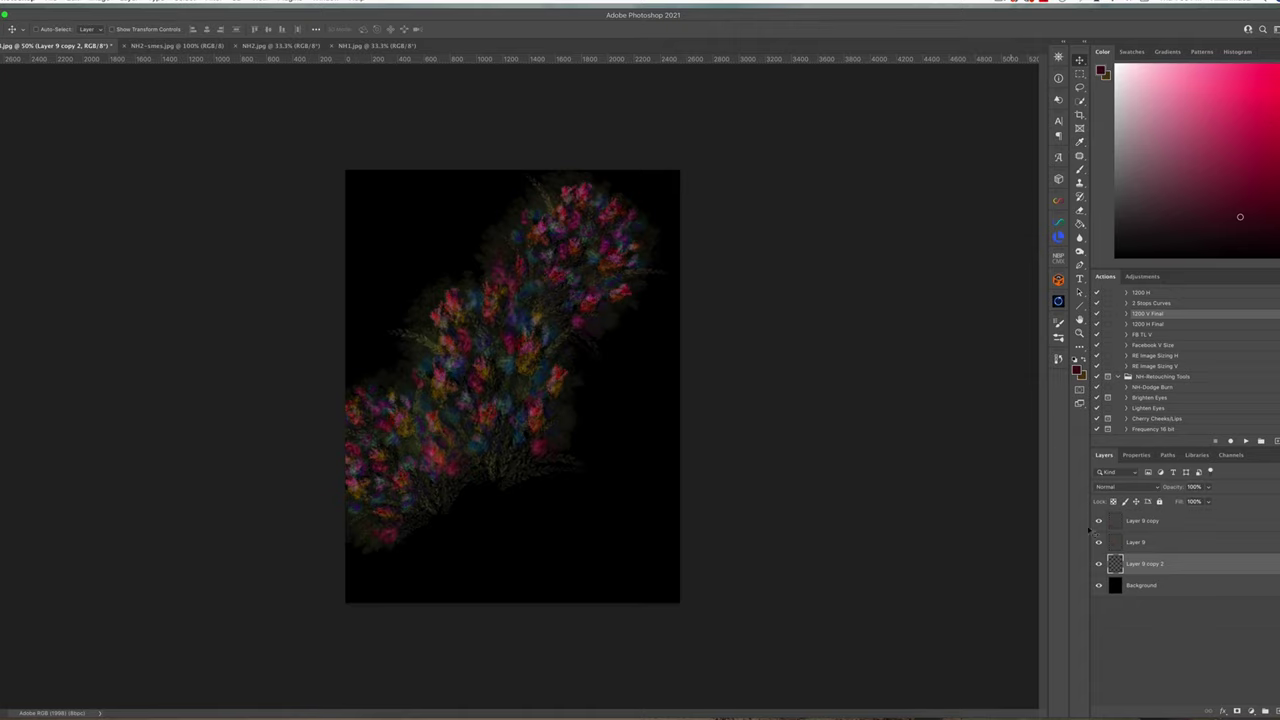
Duplicate the upper-right bouquet, bring the copy to the top of the layer stack, rotate it about -73°, and place it below the central bouquet.
{"action": "key", "text": "super+j"}
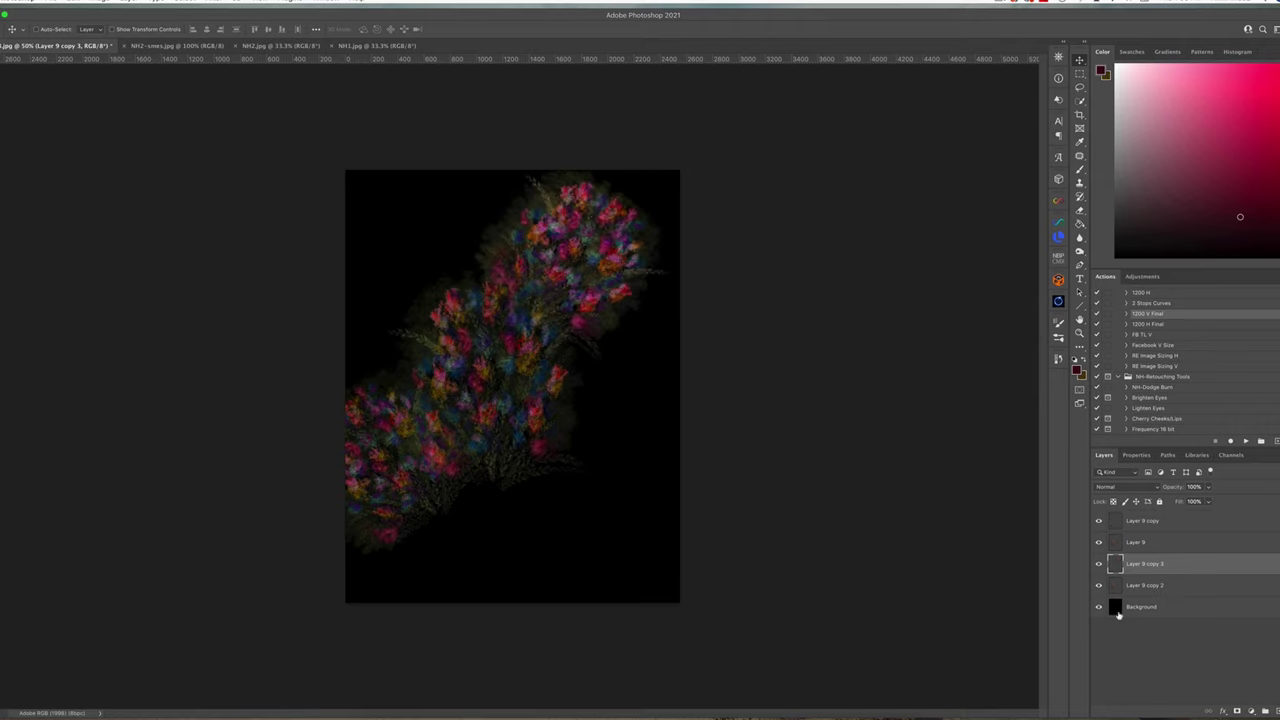
{"action": "left_click_drag", "start_coordinate": [585, 255], "coordinate": [462, 522]}
{"action": "left_click_drag", "start_coordinate": [1181, 569], "coordinate": [1188, 514]}
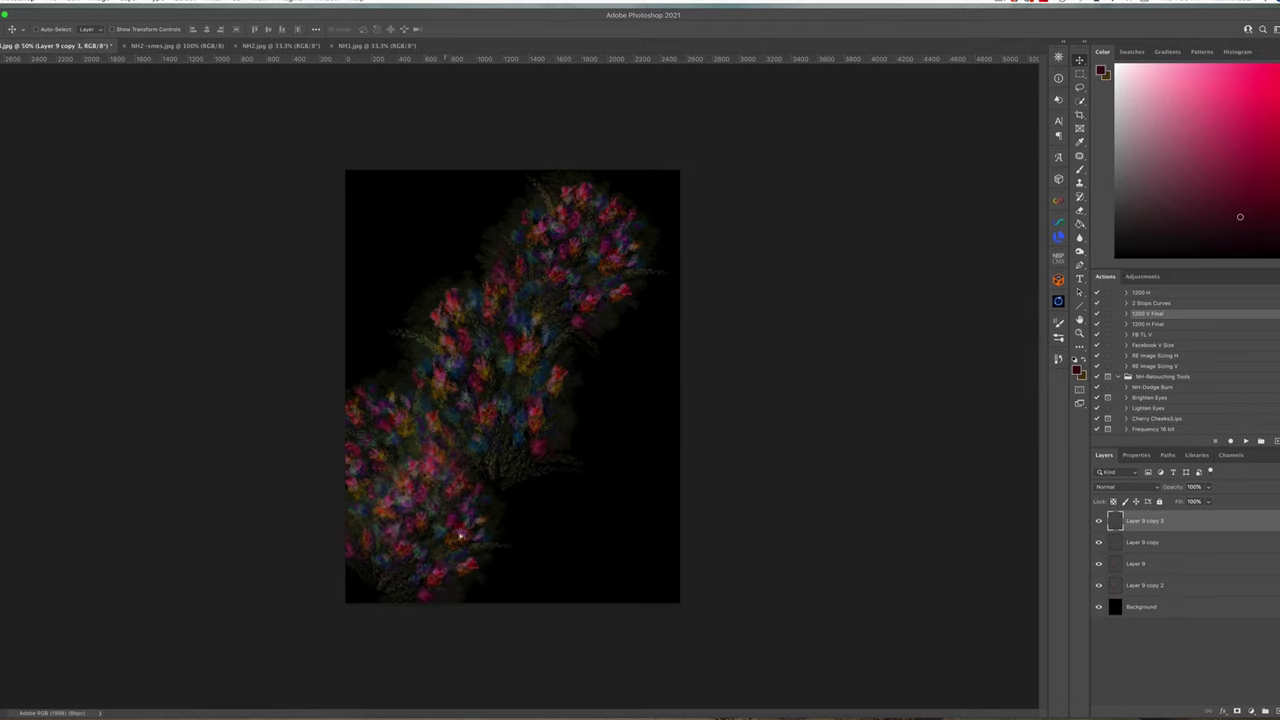
{"action": "left_click_drag", "start_coordinate": [458, 528], "coordinate": [494, 486]}
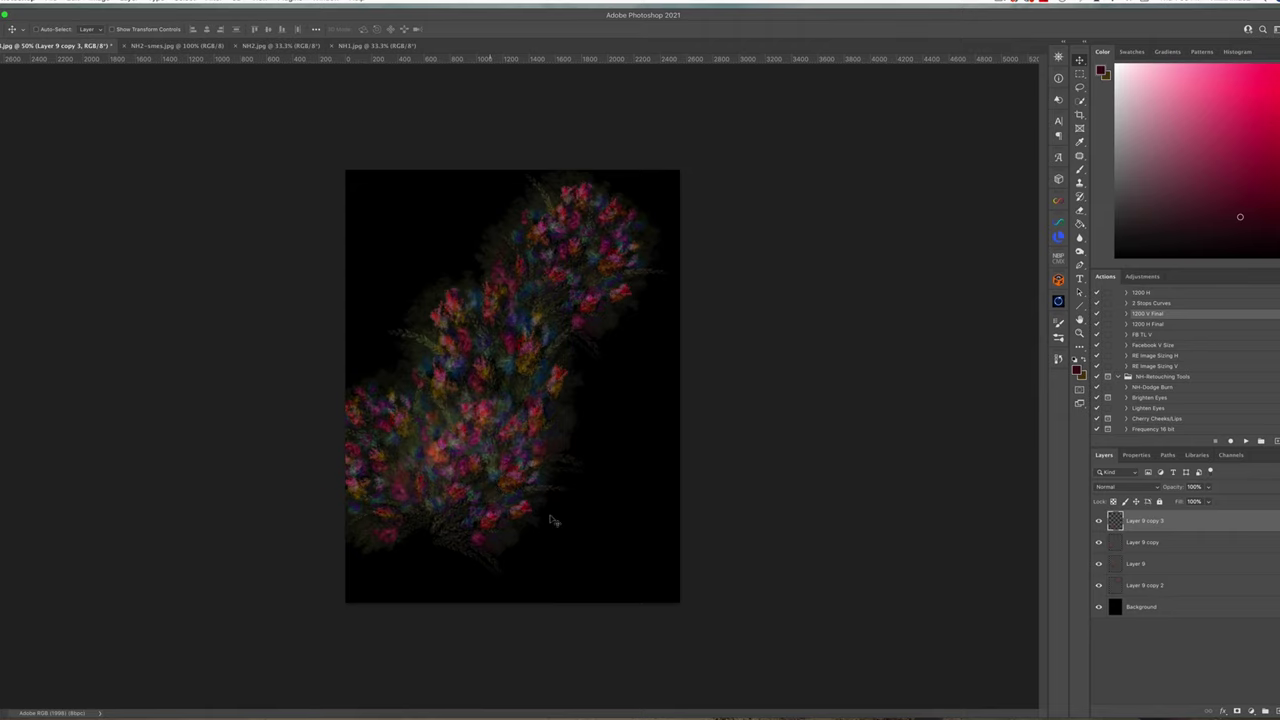
{"action": "key", "text": "super+t"}
{"action": "left_click_drag", "start_coordinate": [582, 361], "coordinate": [459, 317]}
{"action": "left_click_drag", "start_coordinate": [532, 509], "coordinate": [558, 543]}
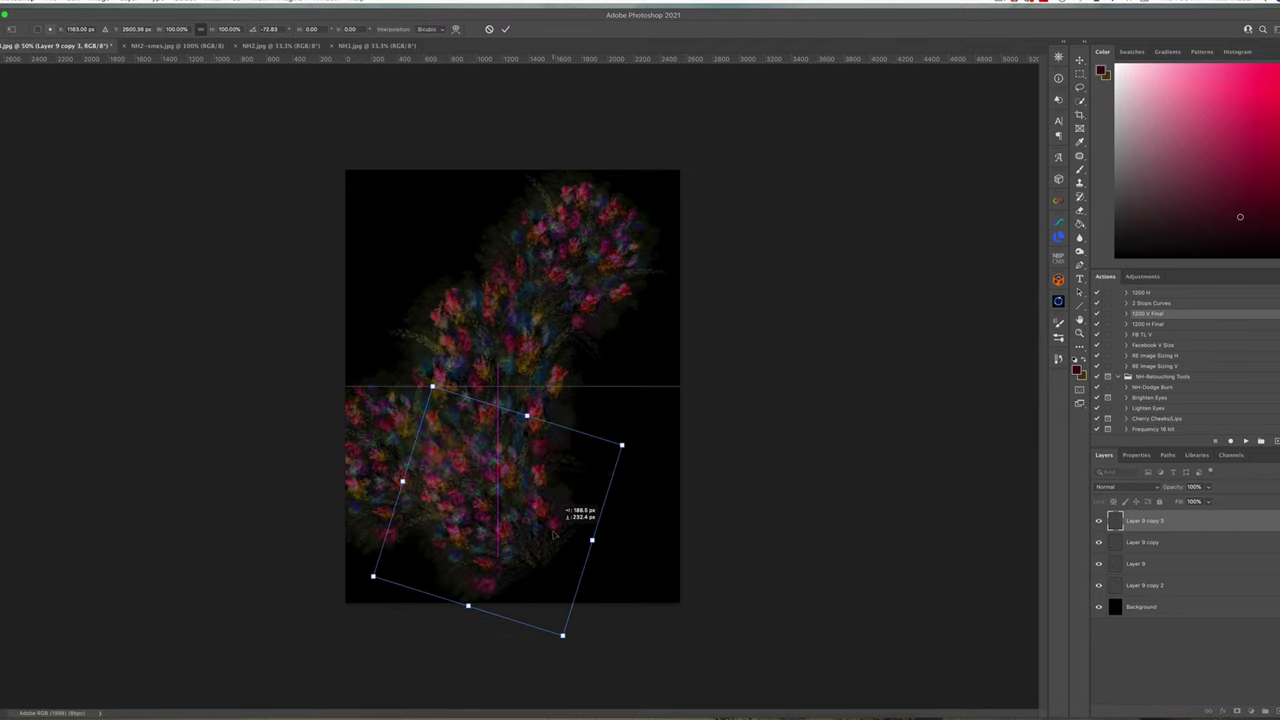
{"action": "key", "text": "Return"}
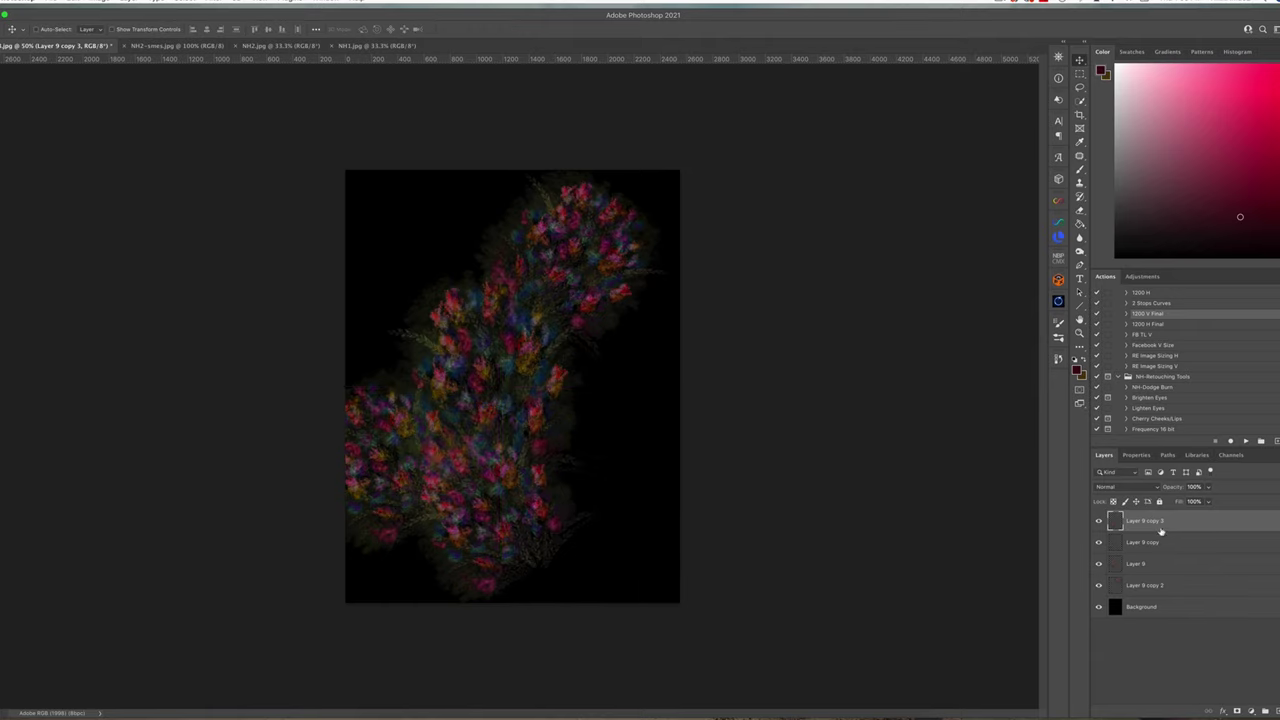
Duplicate Layer 9 into the canvas's upper left, rotate the copy about 143°, widen it to about 139%, and layer it just above the Background.
{"action": "left_click", "coordinate": [1184, 570]}
{"action": "key", "text": "ctrl+j"}
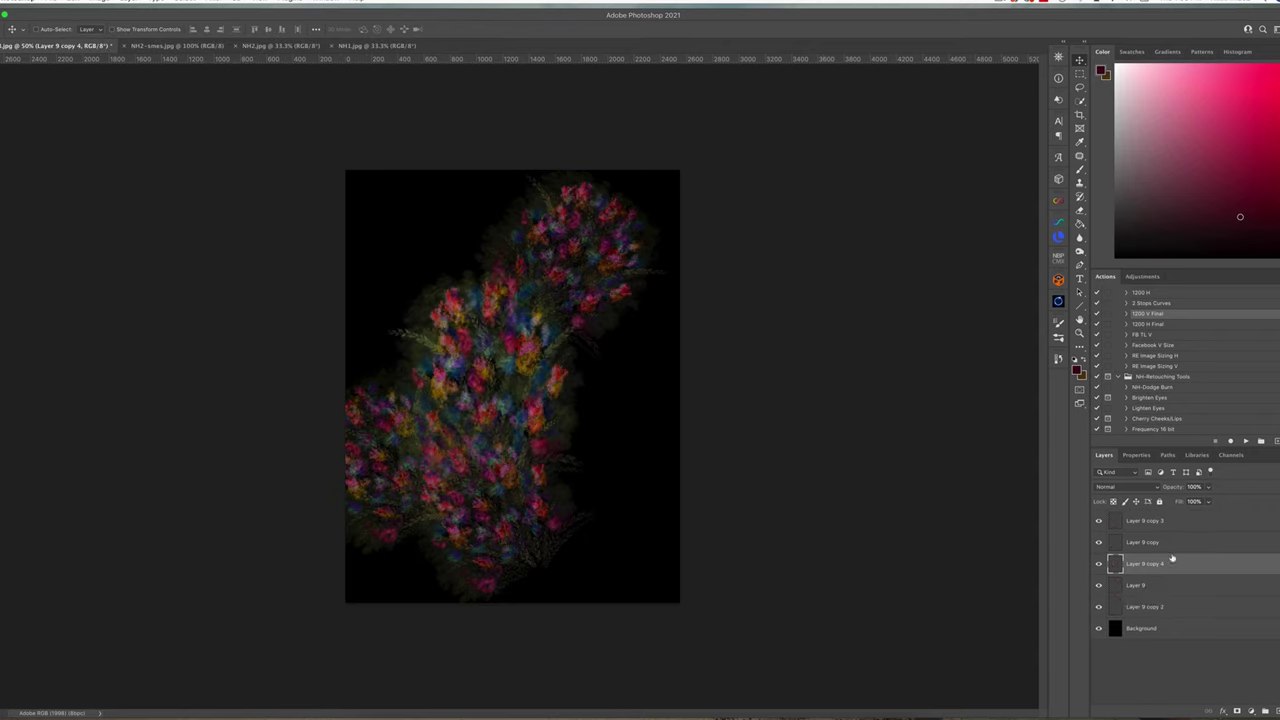
{"action": "left_click_drag", "start_coordinate": [506, 397], "coordinate": [412, 254]}
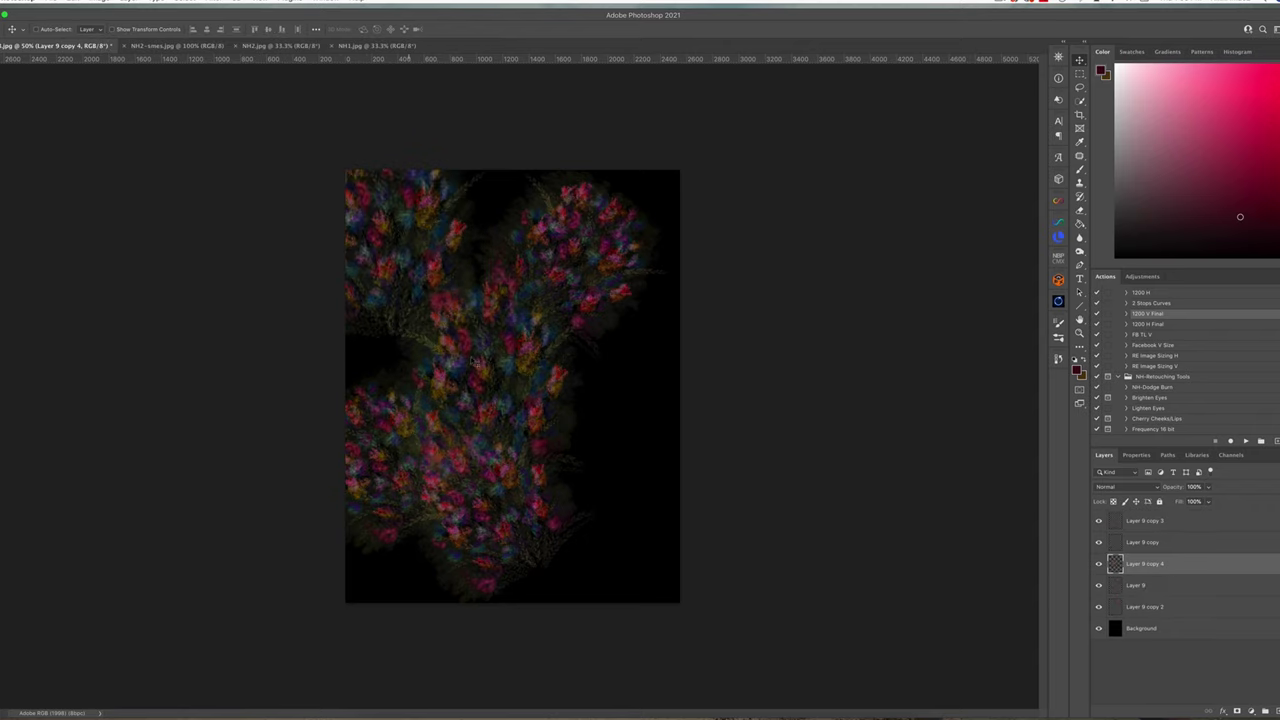
{"action": "key", "text": "ctrl+t"}
{"action": "left_click_drag", "start_coordinate": [625, 236], "coordinate": [191, 372]}
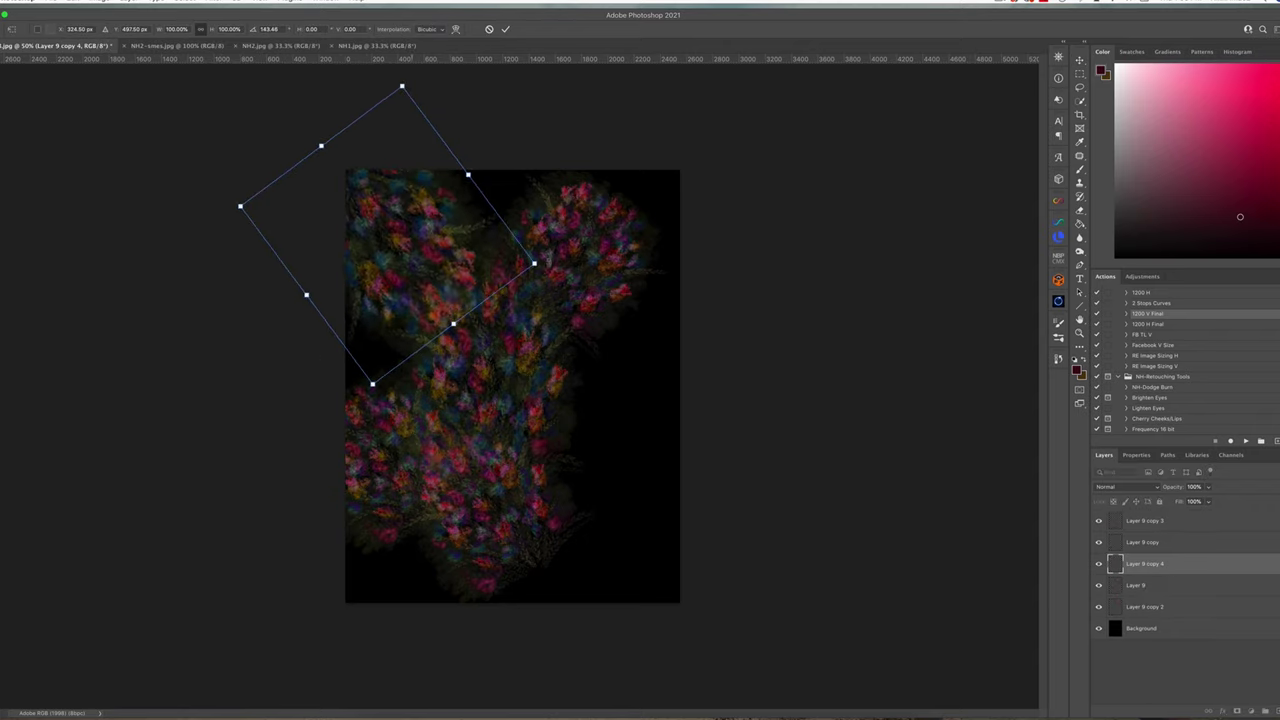
{"action": "left_click_drag", "start_coordinate": [466, 166], "coordinate": [515, 152]}
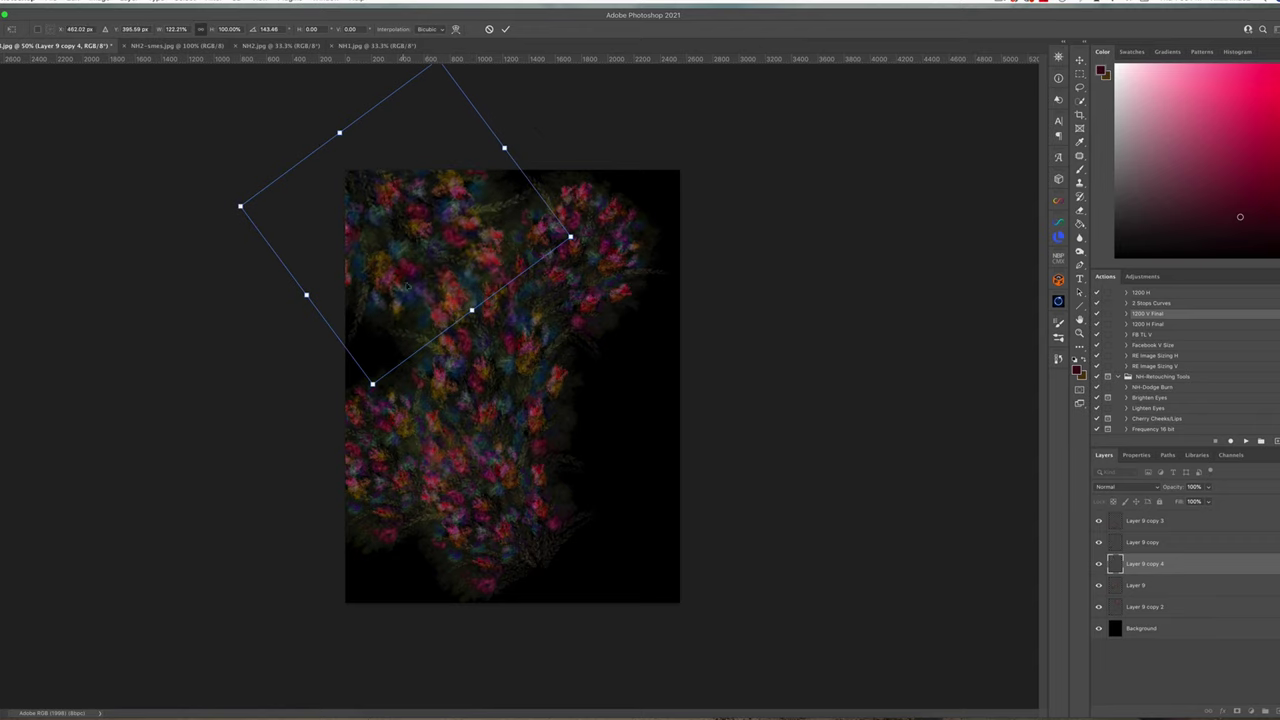
{"action": "left_click_drag", "start_coordinate": [307, 294], "coordinate": [278, 316]}
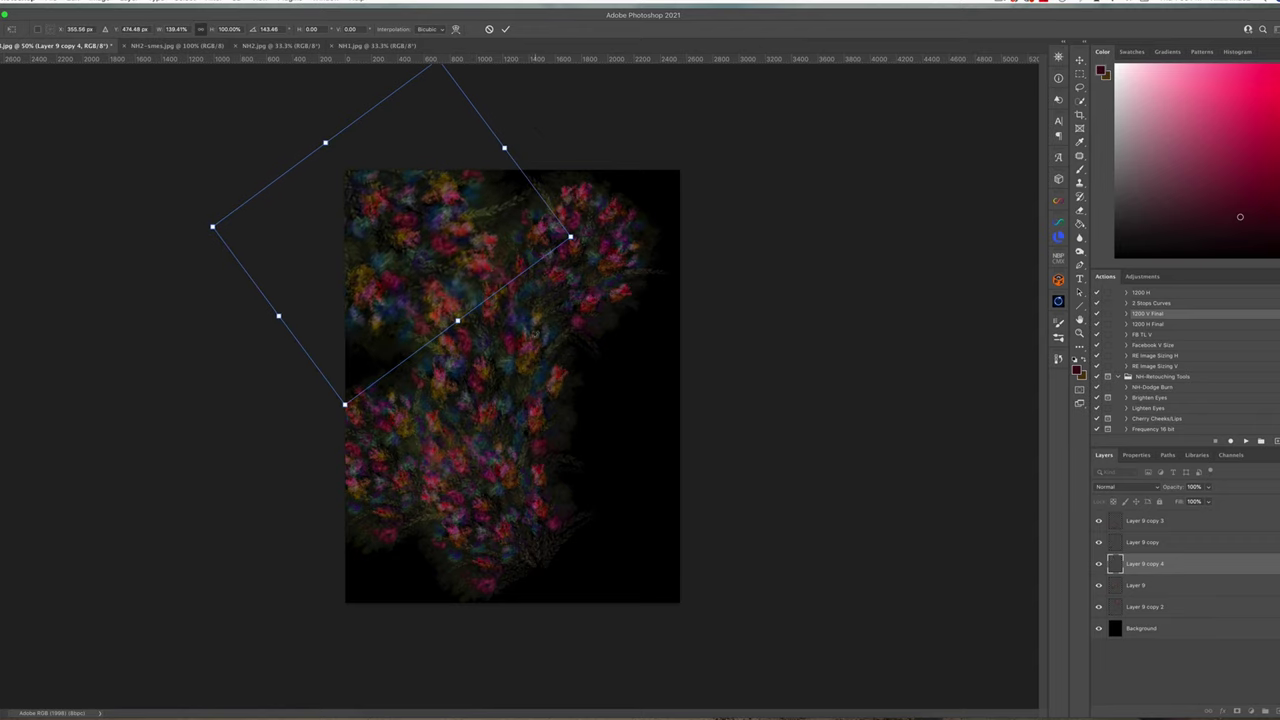
{"action": "key", "text": "Return"}
{"action": "left_click_drag", "start_coordinate": [1192, 565], "coordinate": [1192, 612]}
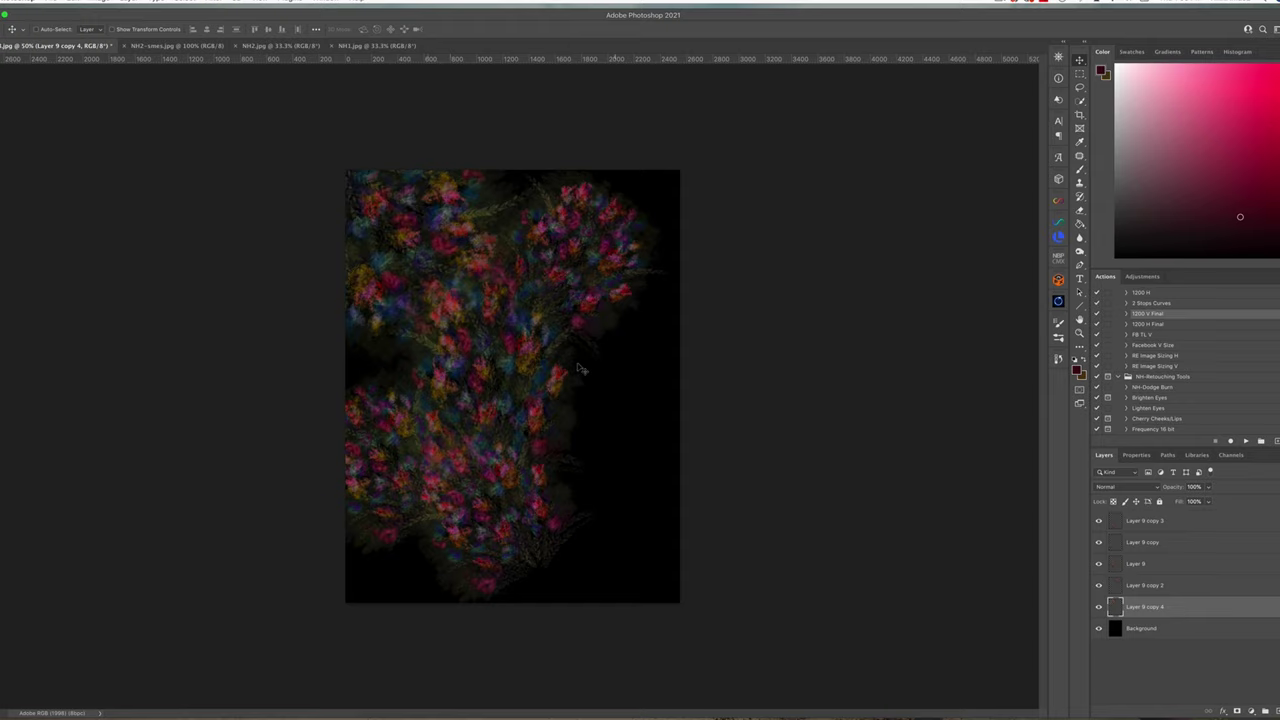
Duplicate the upper-left bouquet into the canvas's lower-left corner and rotate the copy about -129°.
{"action": "key", "text": "super+j"}
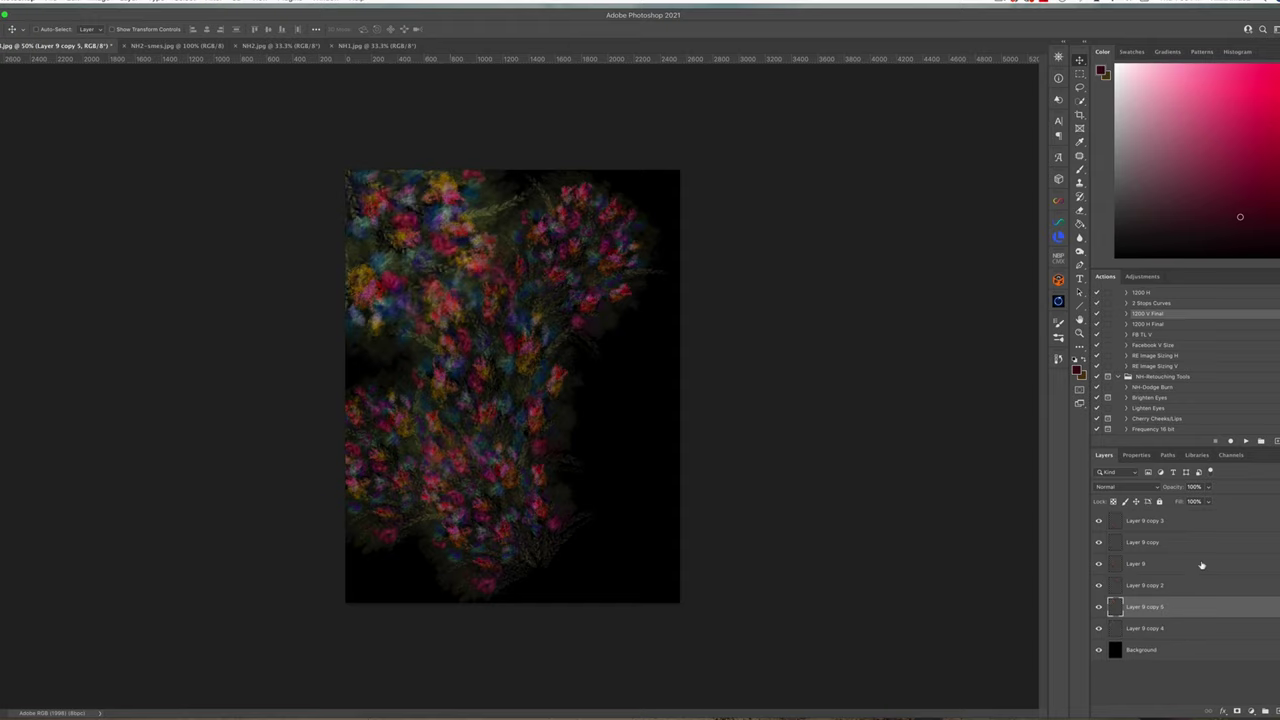
{"action": "left_click_drag", "start_coordinate": [384, 291], "coordinate": [414, 531]}
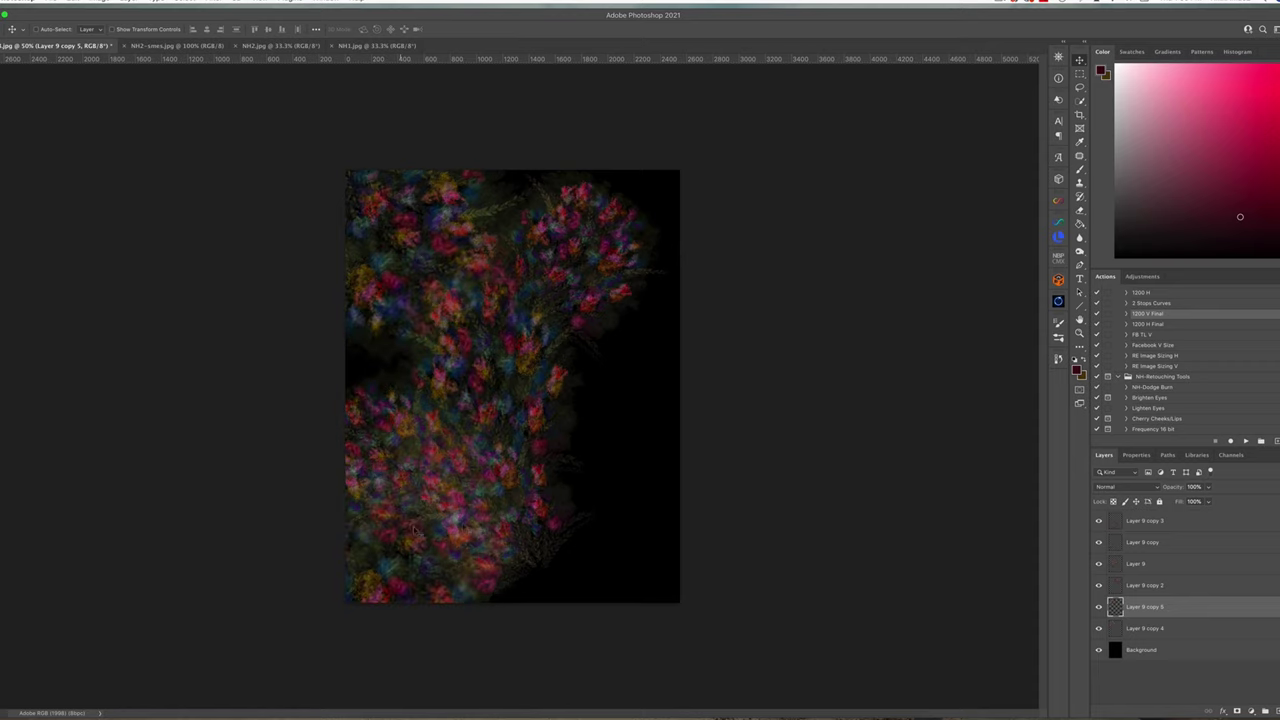
{"action": "key", "text": "super+t"}
{"action": "left_click_drag", "start_coordinate": [563, 414], "coordinate": [67, 453]}
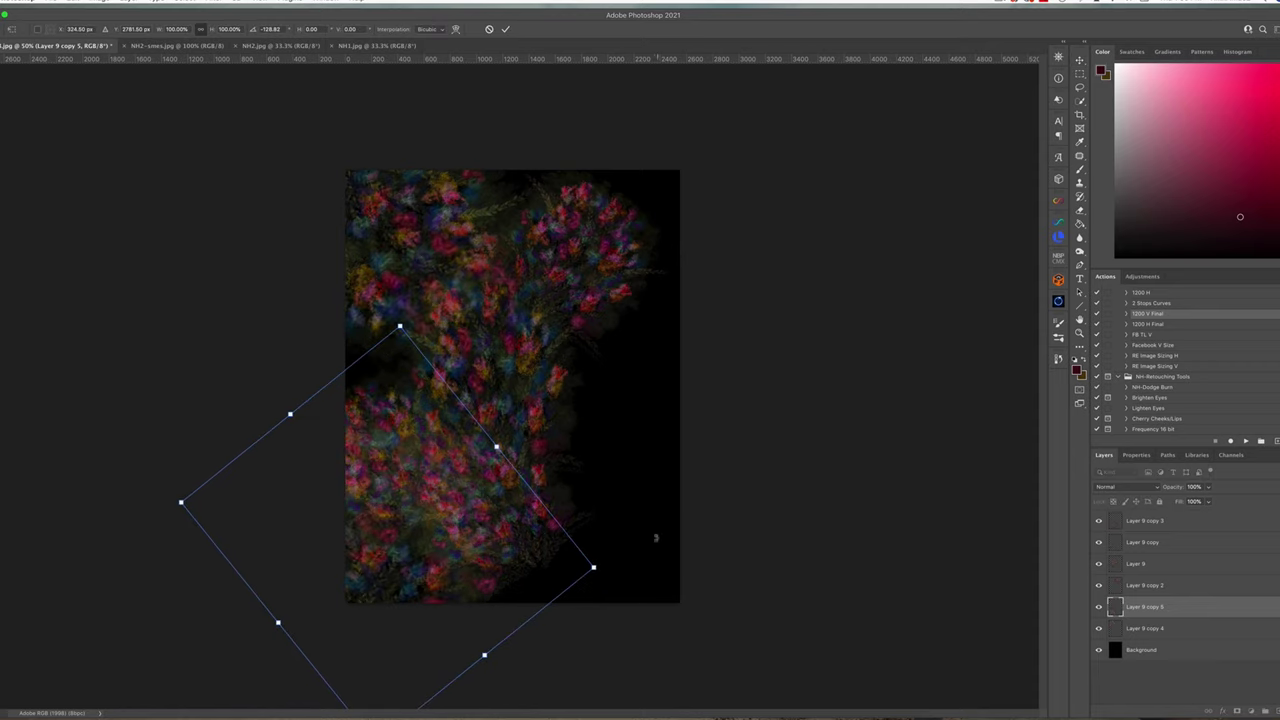
{"action": "key", "text": "Return"}
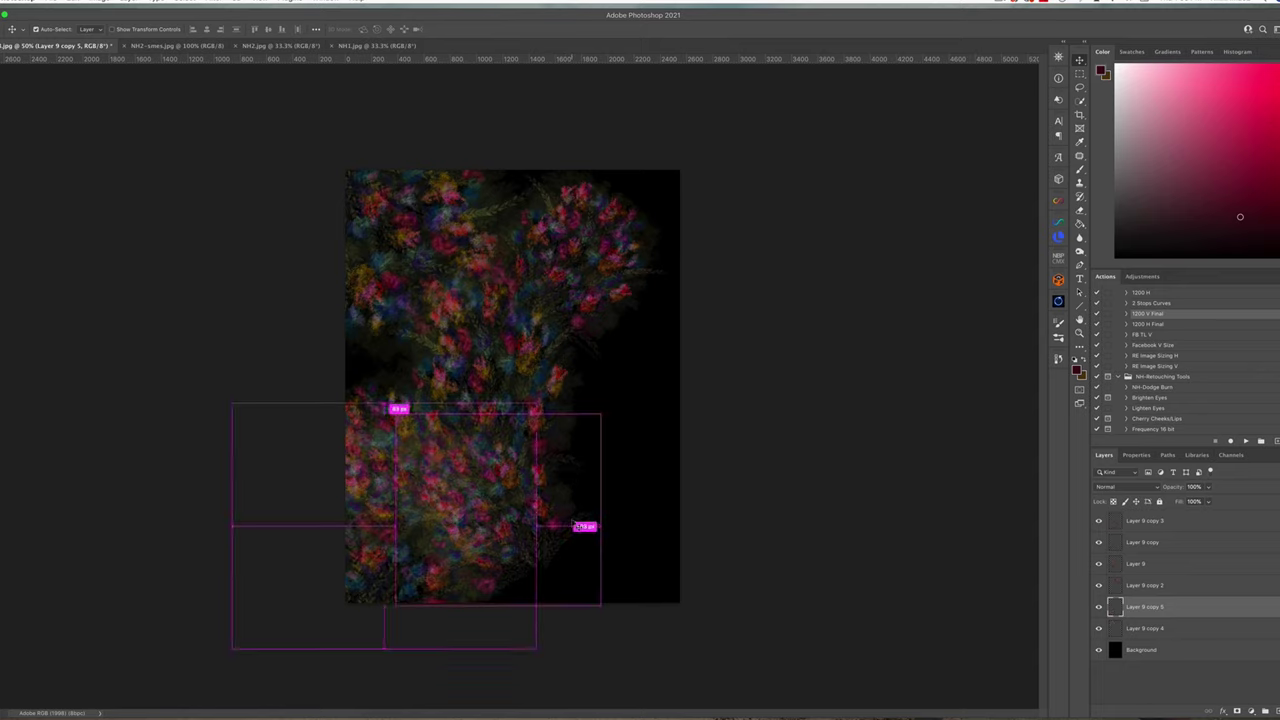
Duplicate the lower-left background bouquet into the canvas's lower right and rotate the copy about -86°.
{"action": "left_click_drag", "start_coordinate": [578, 526], "coordinate": [698, 525]}
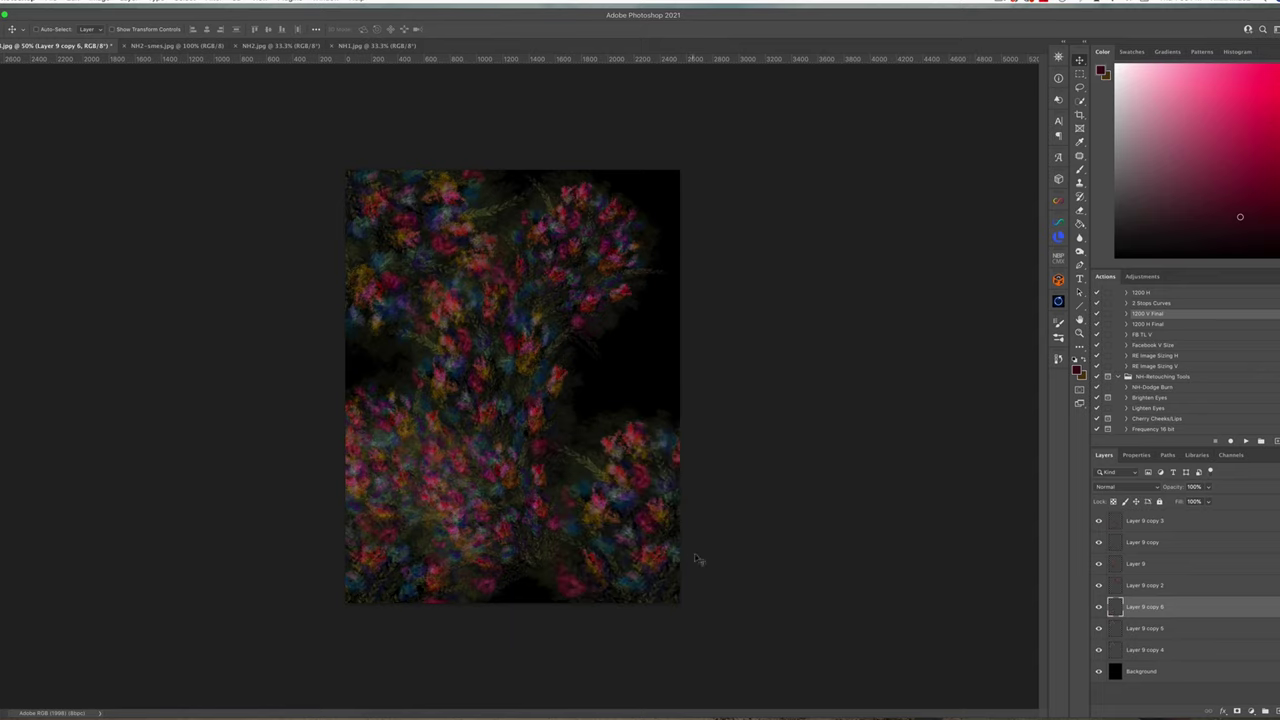
{"action": "key", "text": "ctrl+t"}
{"action": "left_click_drag", "start_coordinate": [834, 463], "coordinate": [393, 534]}
{"action": "left_click_drag", "start_coordinate": [630, 577], "coordinate": [575, 565]}
{"action": "left_click_drag", "start_coordinate": [842, 486], "coordinate": [750, 660]}
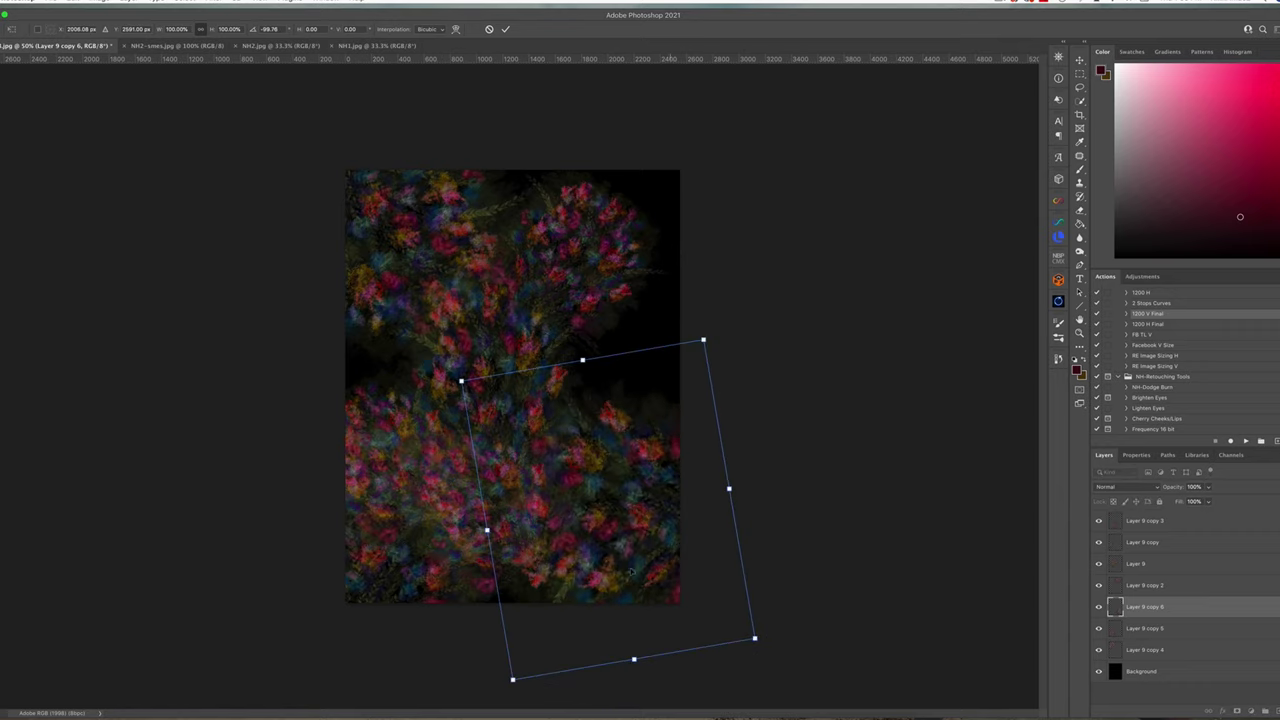
{"action": "left_click_drag", "start_coordinate": [631, 571], "coordinate": [600, 590]}
{"action": "left_click_drag", "start_coordinate": [766, 491], "coordinate": [790, 522]}
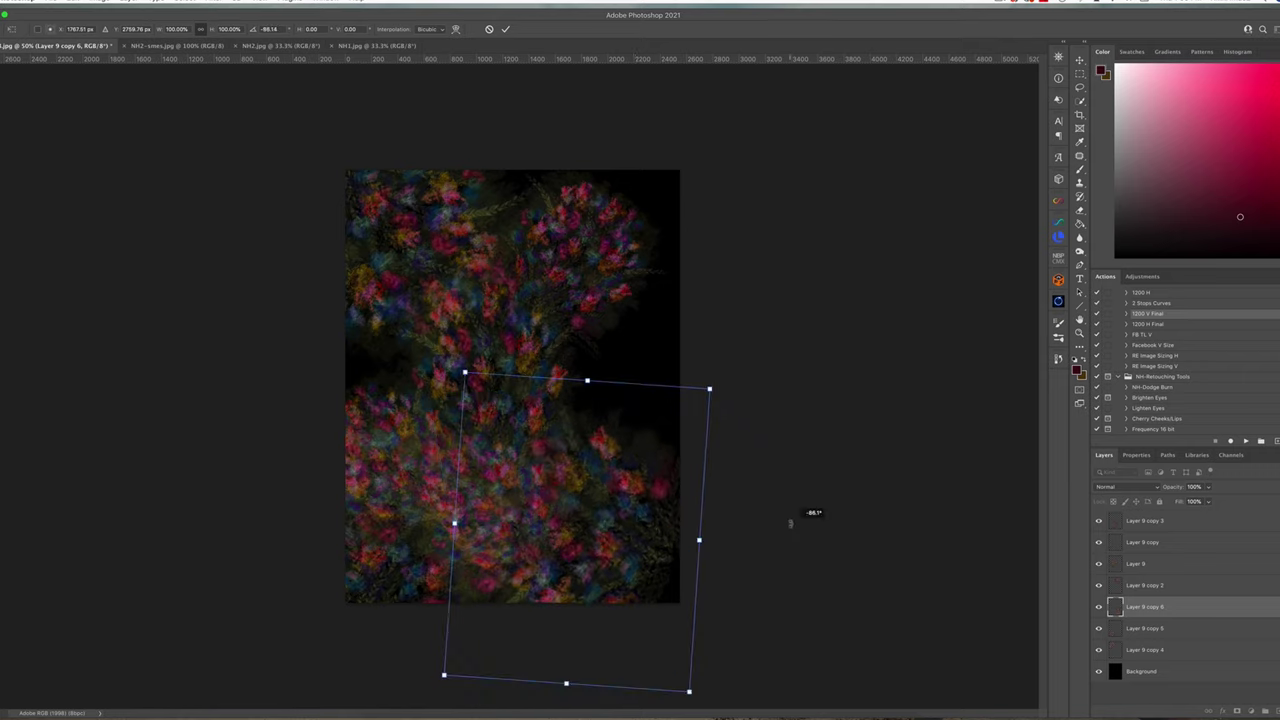
{"action": "left_click_drag", "start_coordinate": [640, 498], "coordinate": [662, 498]}
{"action": "key", "text": "Return"}
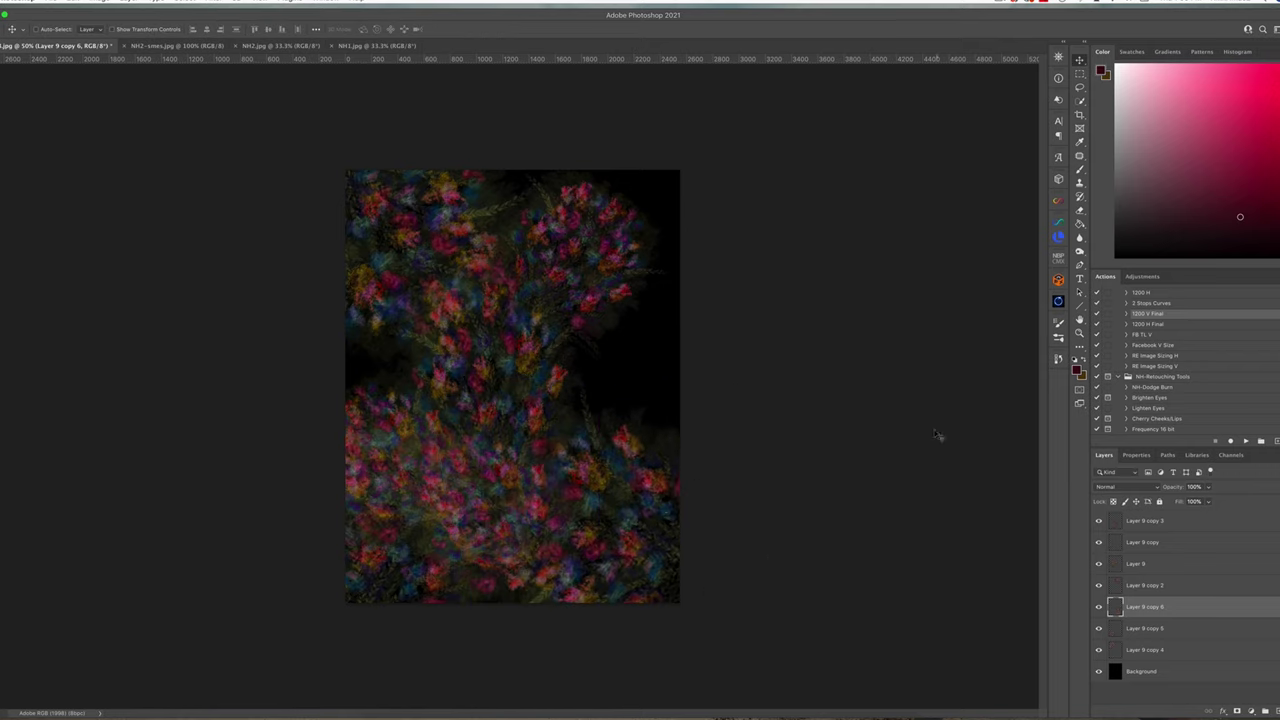
Use Hue/Saturation on the lower-right bouquet to shift its hue toward magenta and teal, with saturation at -32.
{"action": "left_click", "coordinate": [98, 2]}
{"action": "mouse_move", "coordinate": [136, 28]}
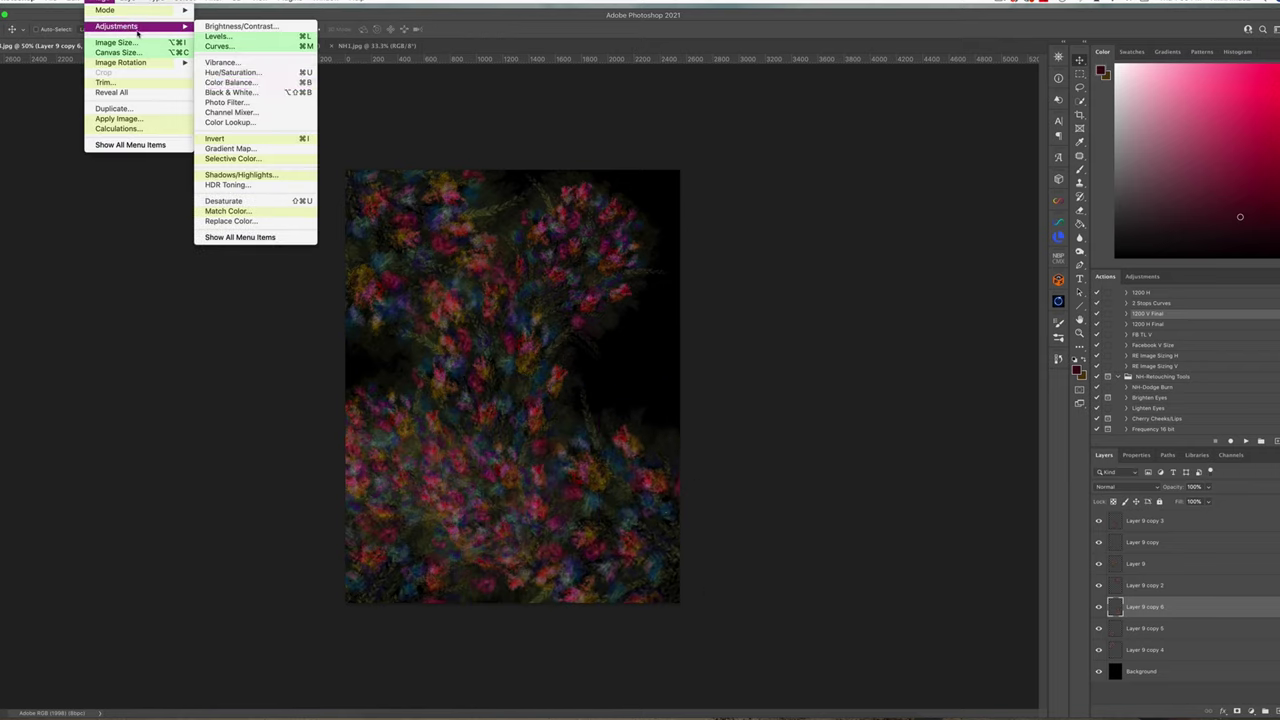
{"action": "left_click", "coordinate": [262, 74]}
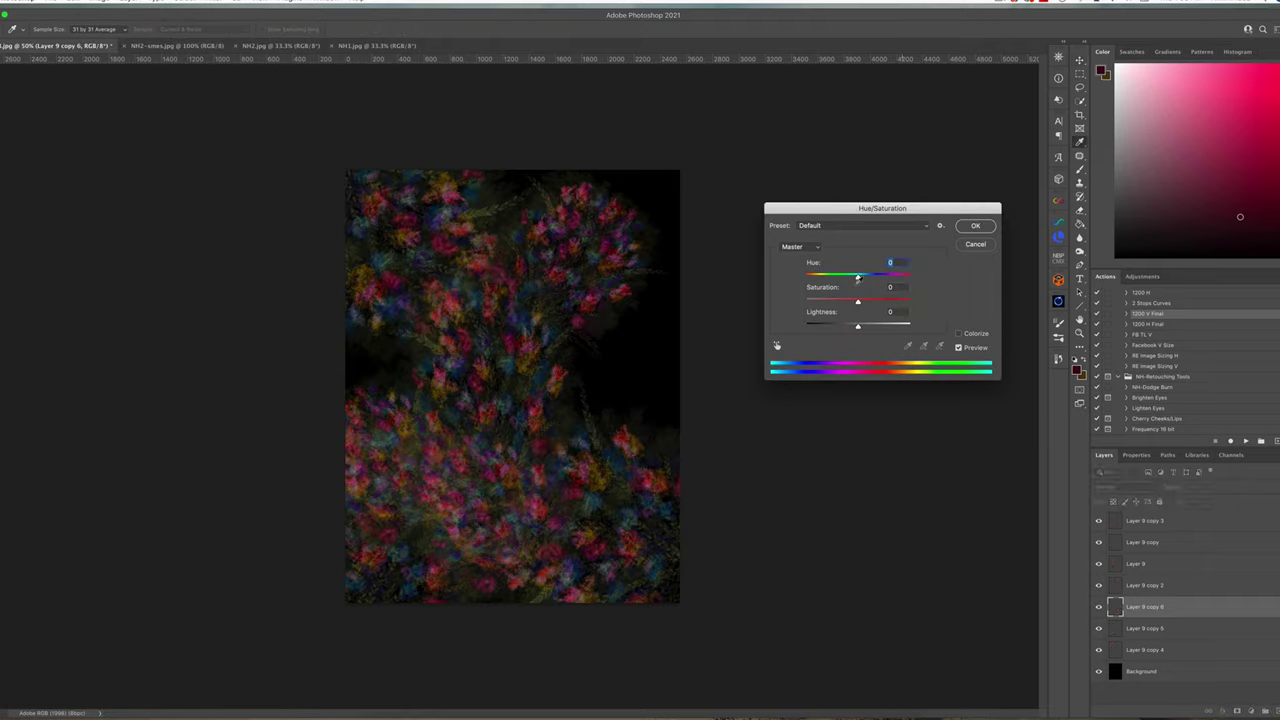
{"action": "left_click_drag", "start_coordinate": [857, 277], "coordinate": [838, 303]}
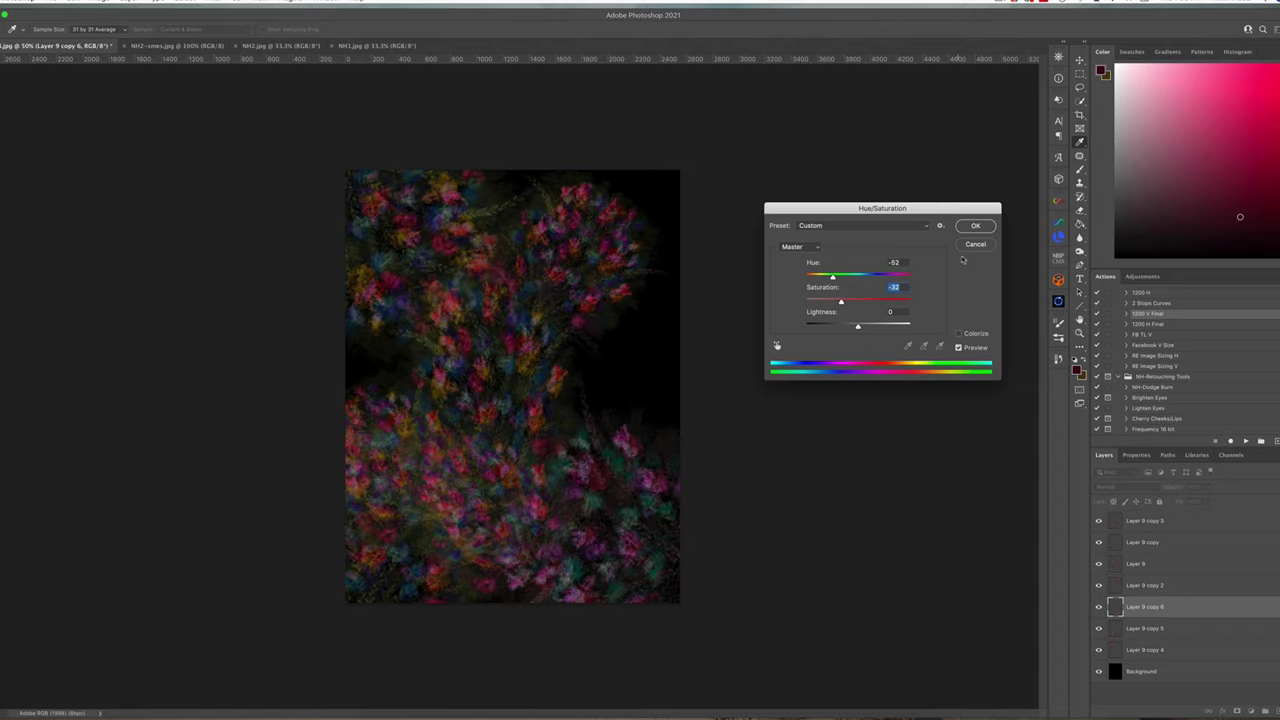
{"action": "left_click", "coordinate": [975, 226]}
Lower the background bouquets' opacity: Layer 9 copy 6 to 67%, Layer 9 copy 5 to 43%, and Layer 9 copy 4 to 53%.
{"action": "left_click_drag", "start_coordinate": [1208, 488], "coordinate": [1201, 501]}
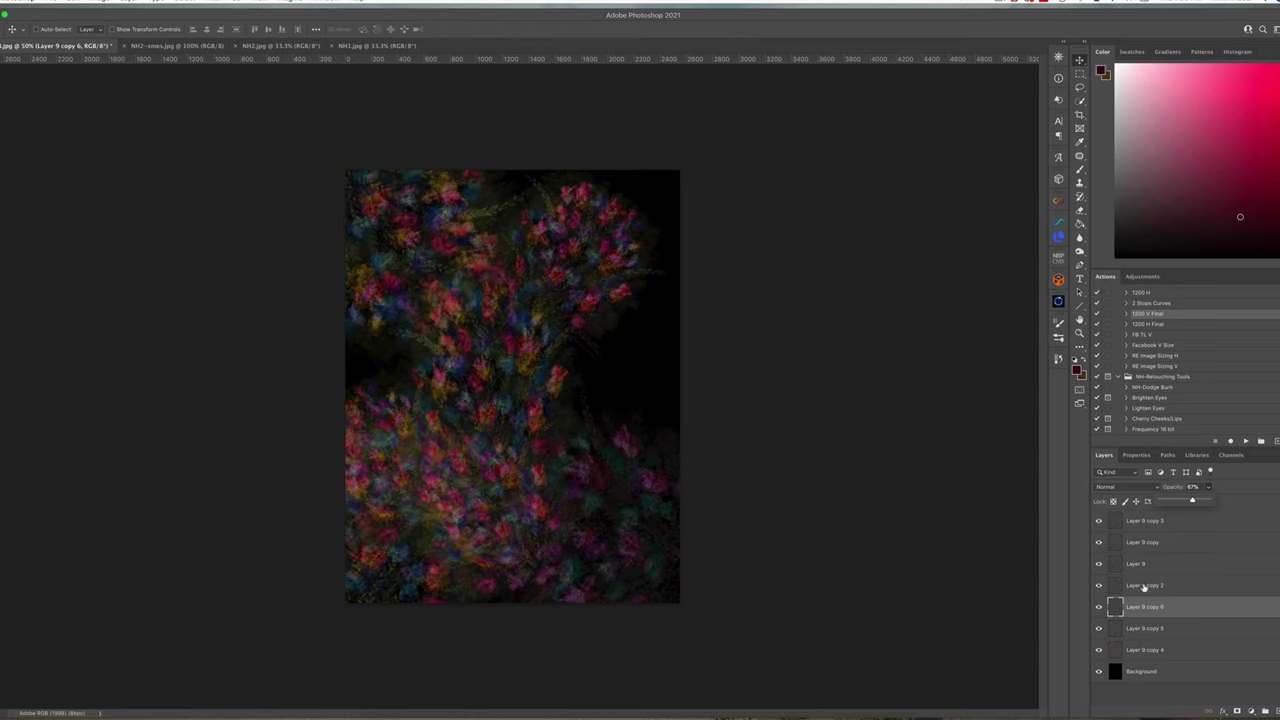
{"action": "left_click", "coordinate": [1133, 629]}
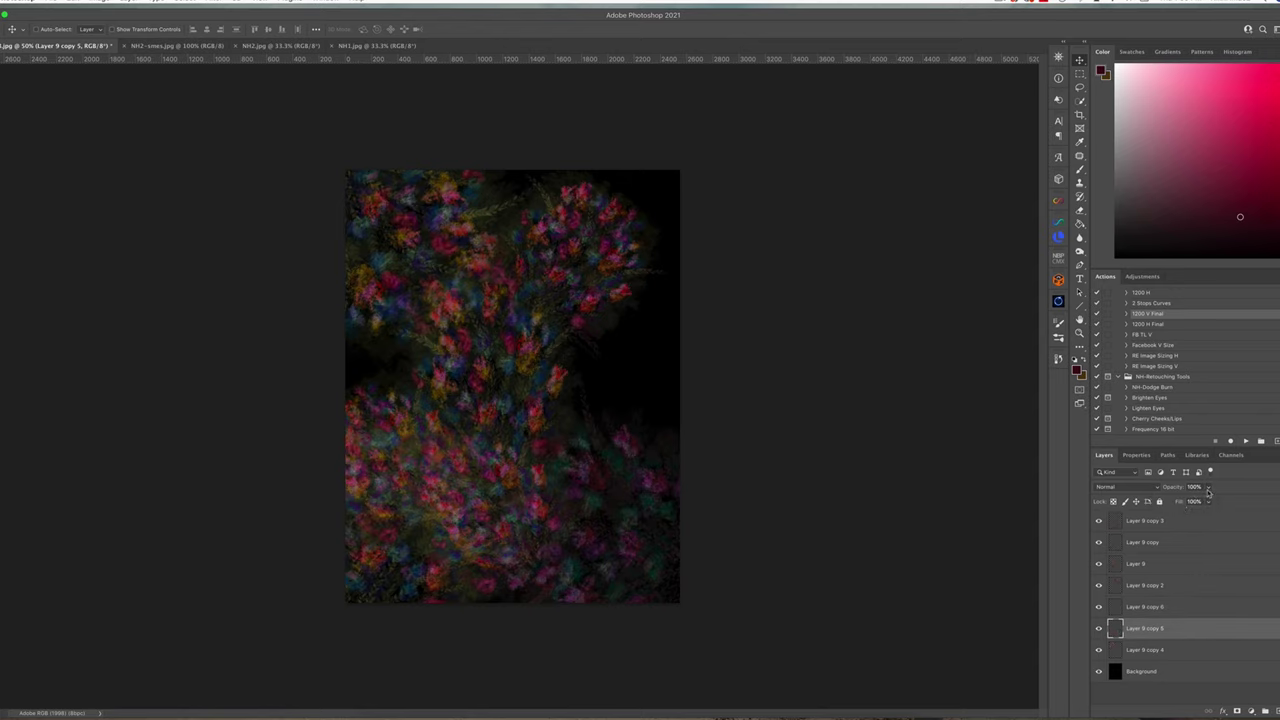
{"action": "left_click_drag", "start_coordinate": [1208, 489], "coordinate": [1180, 501]}
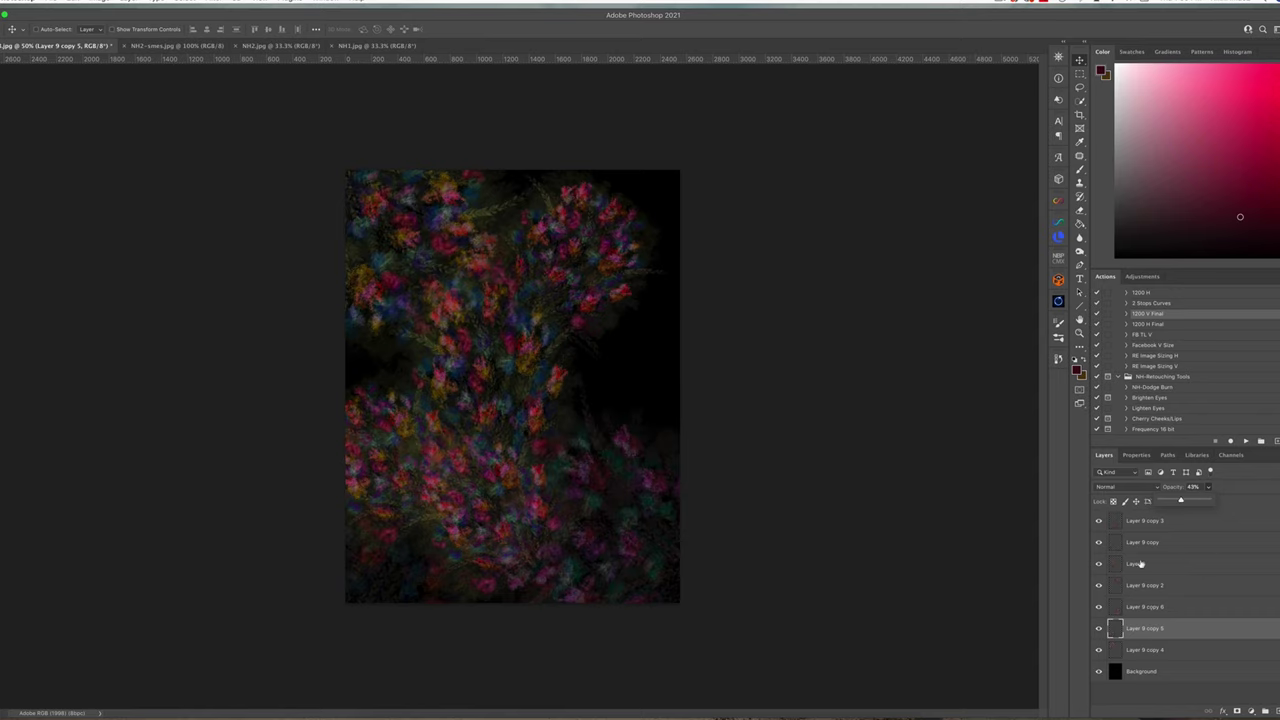
{"action": "left_click", "coordinate": [1142, 650]}
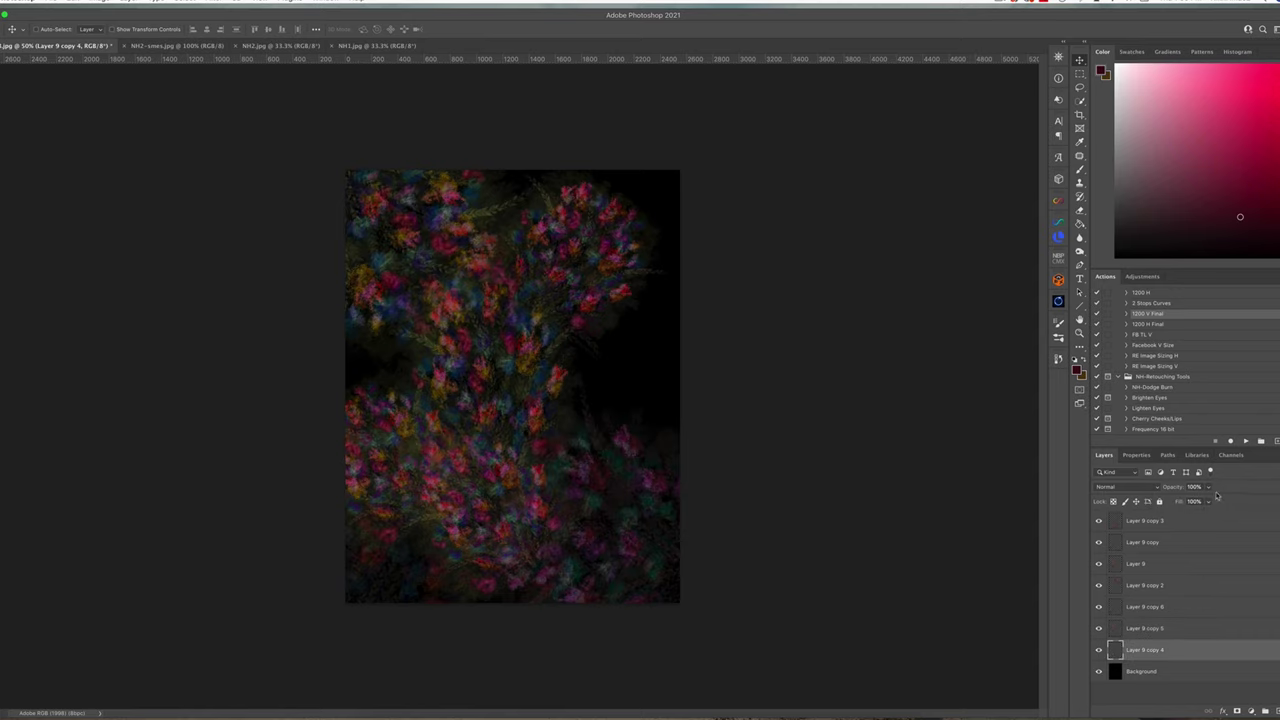
{"action": "mouse_move", "coordinate": [1208, 486]}
{"action": "left_mouse_down"}
{"action": "mouse_move", "coordinate": [1207, 501]}
{"action": "mouse_move", "coordinate": [1188, 500]}
{"action": "left_mouse_up"}
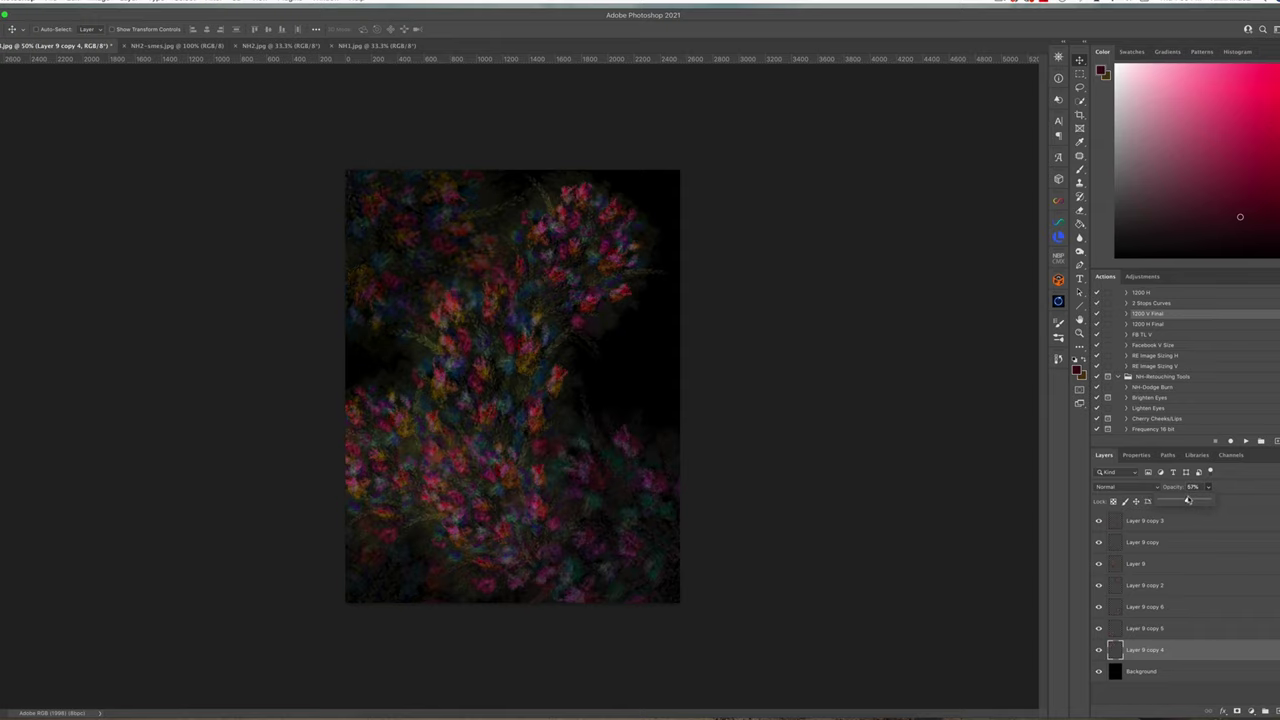
Set the upper-right bouquet on Layer 9 copy 2 to 66% opacity and reduce the opacity of Layer 9 copy.
{"action": "left_click", "coordinate": [1098, 585]}
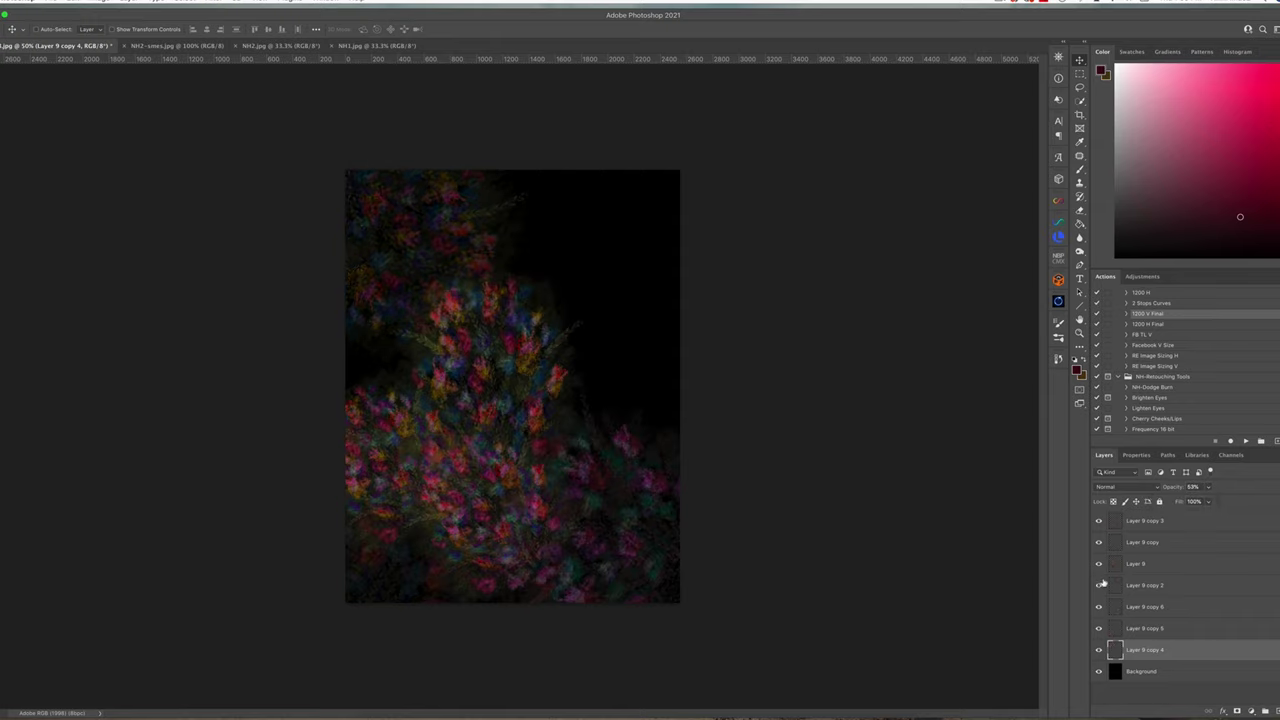
{"action": "left_click", "coordinate": [1098, 585]}
{"action": "left_click", "coordinate": [1140, 585]}
{"action": "left_click_drag", "start_coordinate": [1208, 486], "coordinate": [1191, 501]}
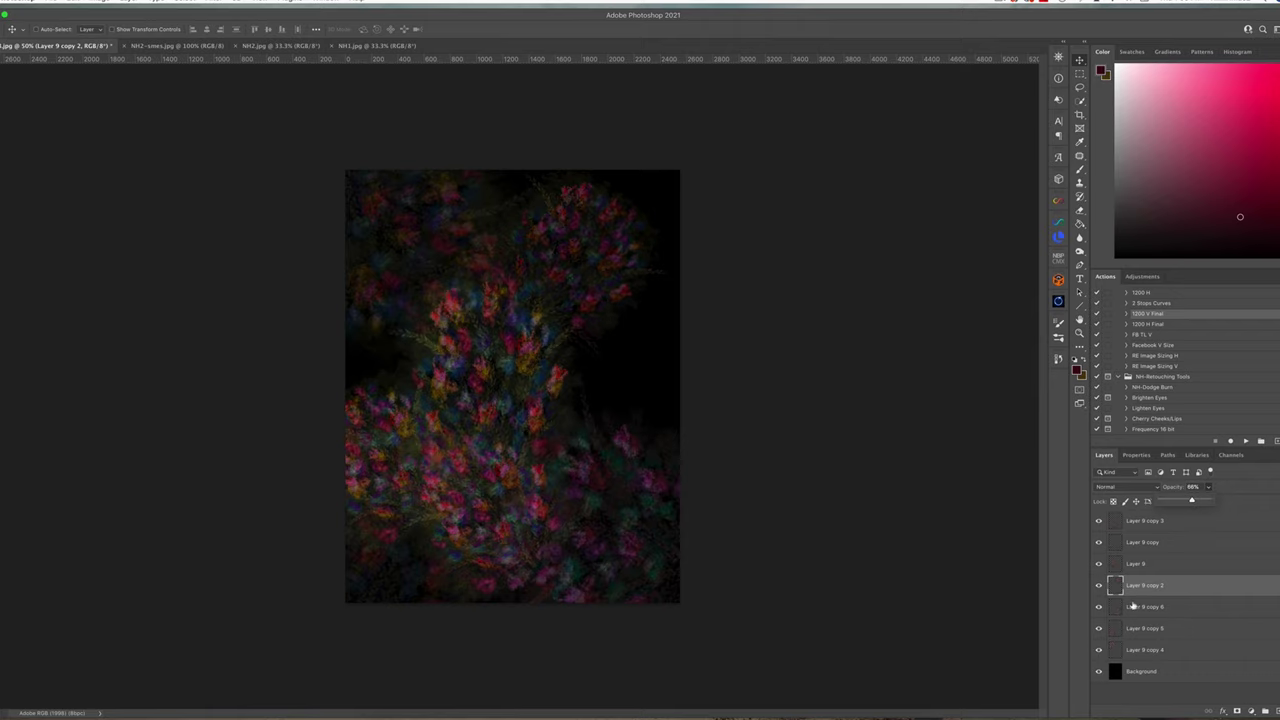
{"action": "left_click", "coordinate": [1152, 538]}
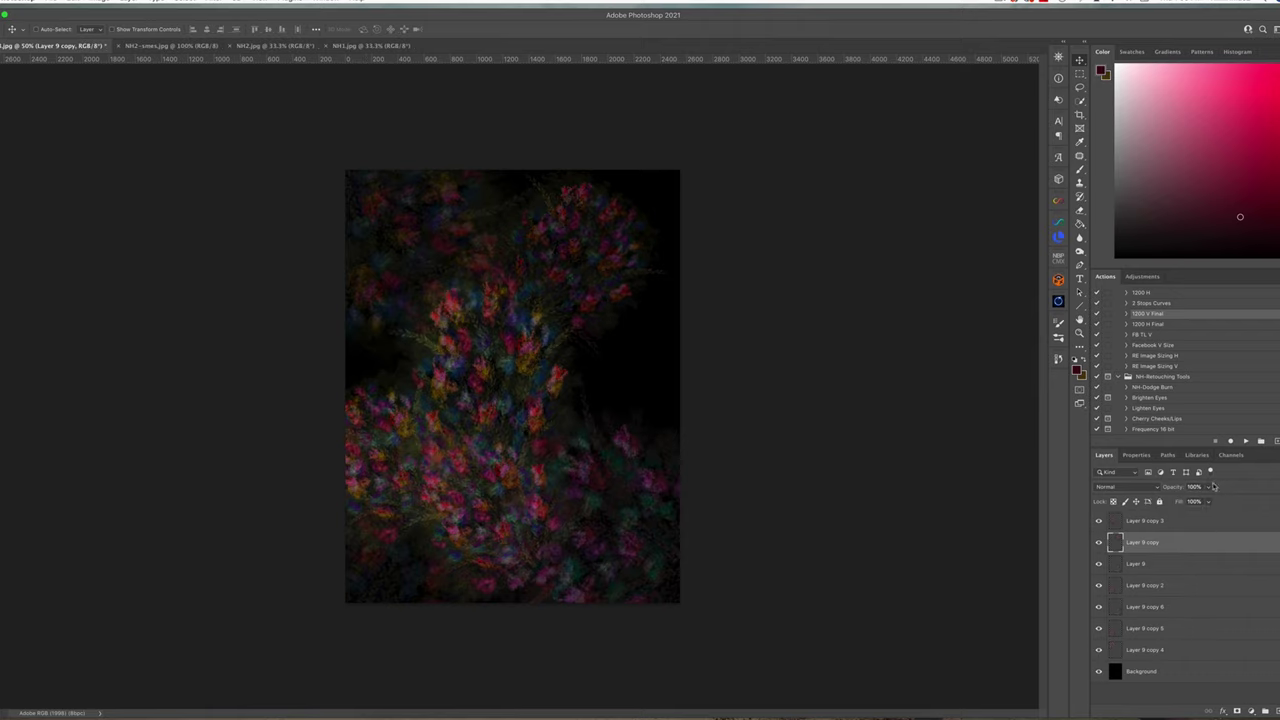
{"action": "left_click_drag", "start_coordinate": [1208, 489], "coordinate": [1188, 500]}
Lower the opacity of the central bouquet on Layer 9 to 82% and of Layer 9 copy 3 to 77%.
{"action": "left_click", "coordinate": [1139, 566]}
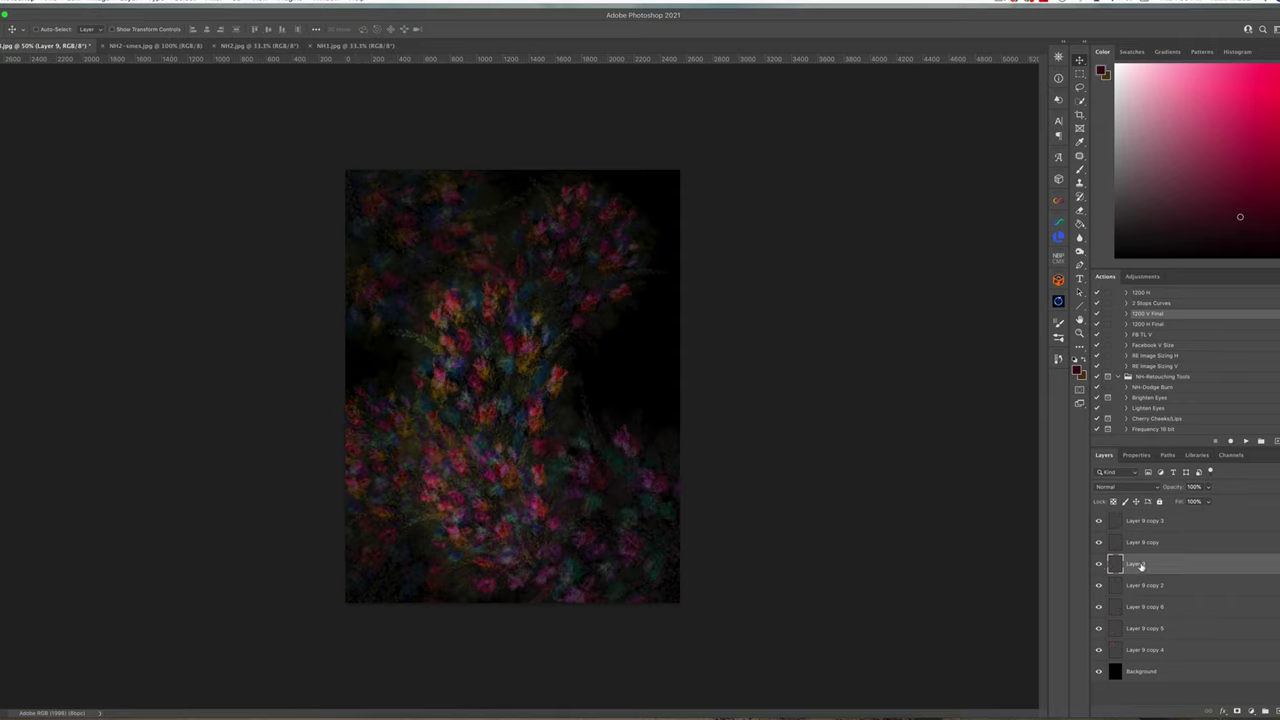
{"action": "left_click", "coordinate": [1100, 564]}
{"action": "left_click", "coordinate": [1100, 564]}
{"action": "left_click_drag", "start_coordinate": [1208, 488], "coordinate": [1200, 502]}
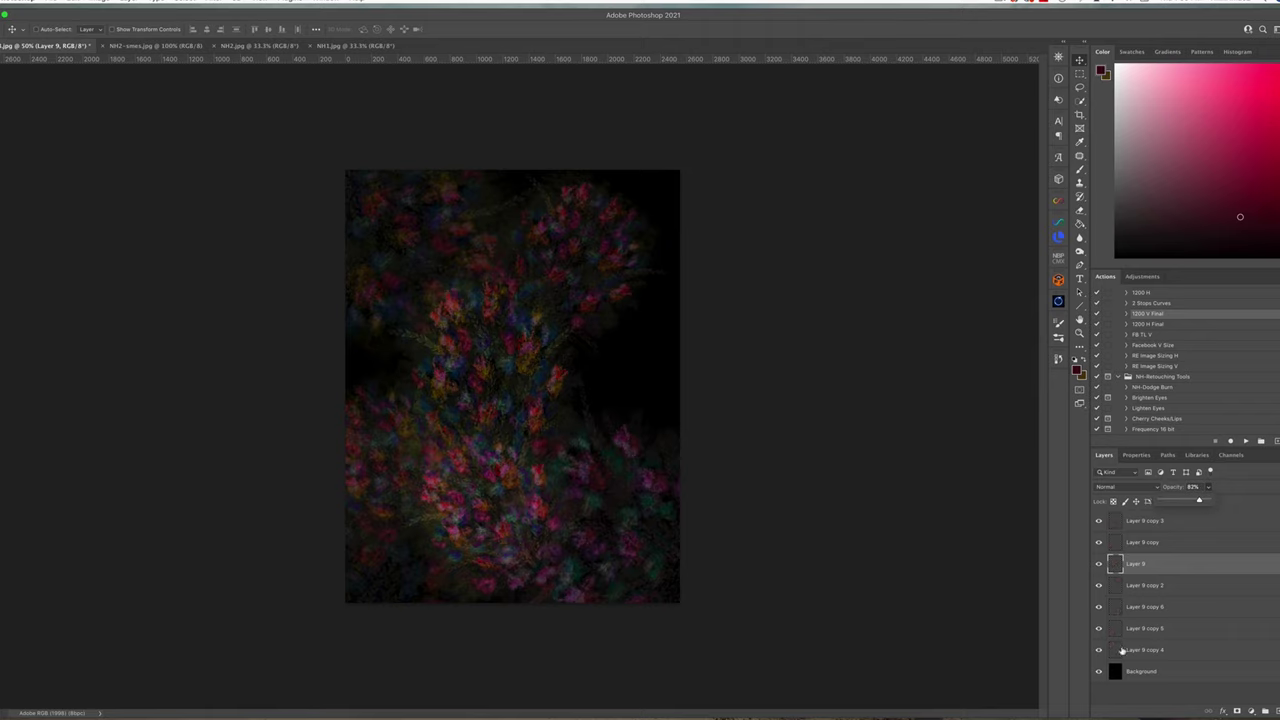
{"action": "left_click", "coordinate": [1117, 520]}
{"action": "left_click_drag", "start_coordinate": [1208, 488], "coordinate": [1197, 501]}
{"action": "left_click", "coordinate": [1131, 528]}
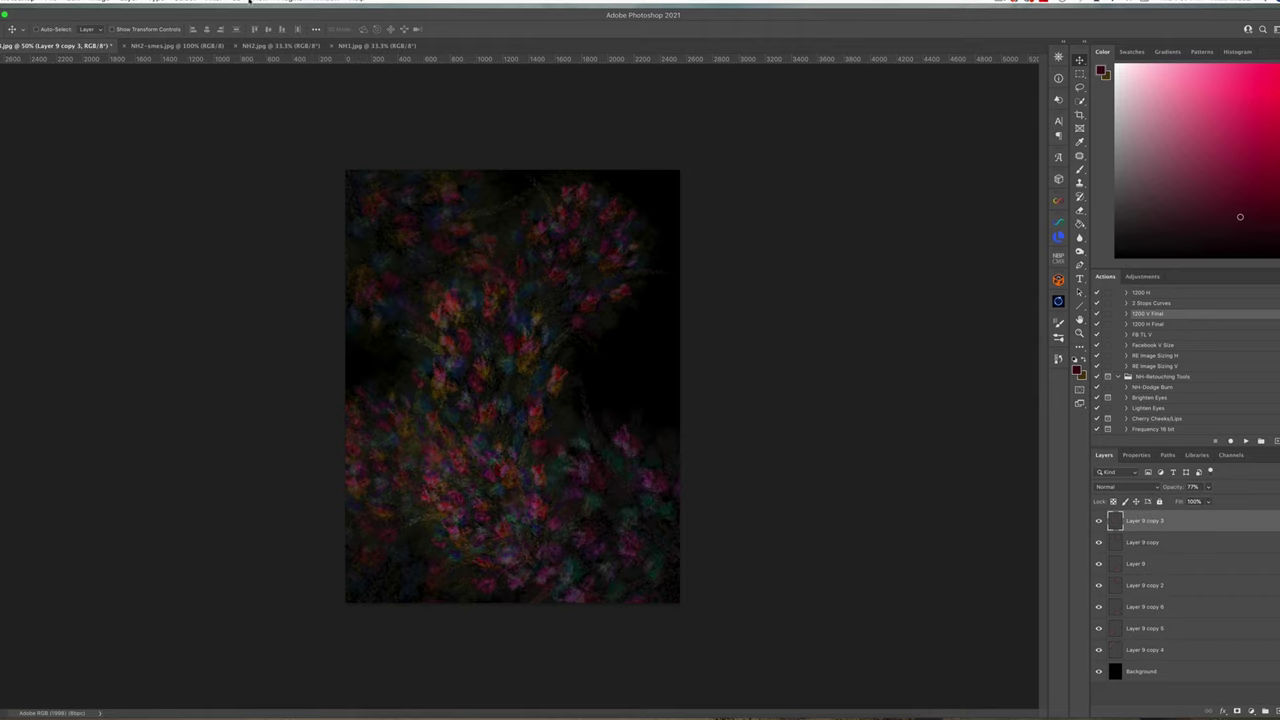
Shift the hue of Layer 9 copy 3 toward blue and purple with Hue/Saturation, and reduce the layer's opacity to 40%.
{"action": "left_click", "coordinate": [100, 3]}
{"action": "mouse_move", "coordinate": [133, 26]}
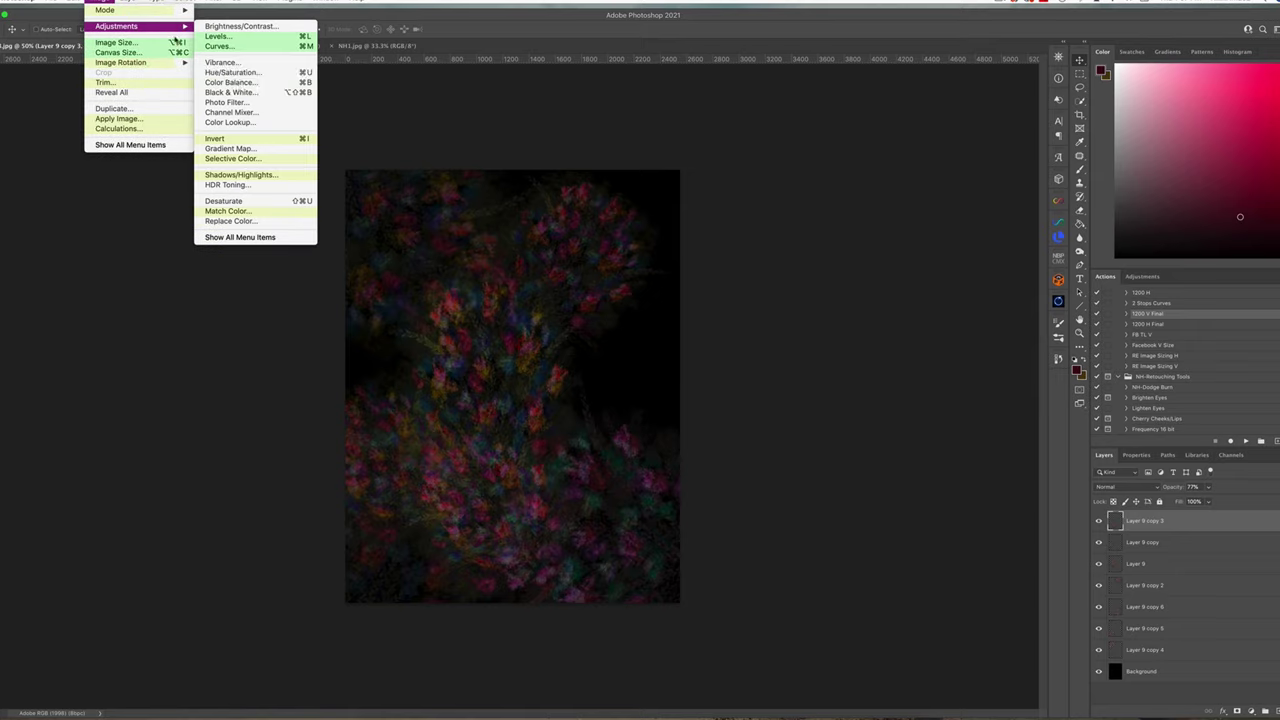
{"action": "left_click", "coordinate": [235, 72]}
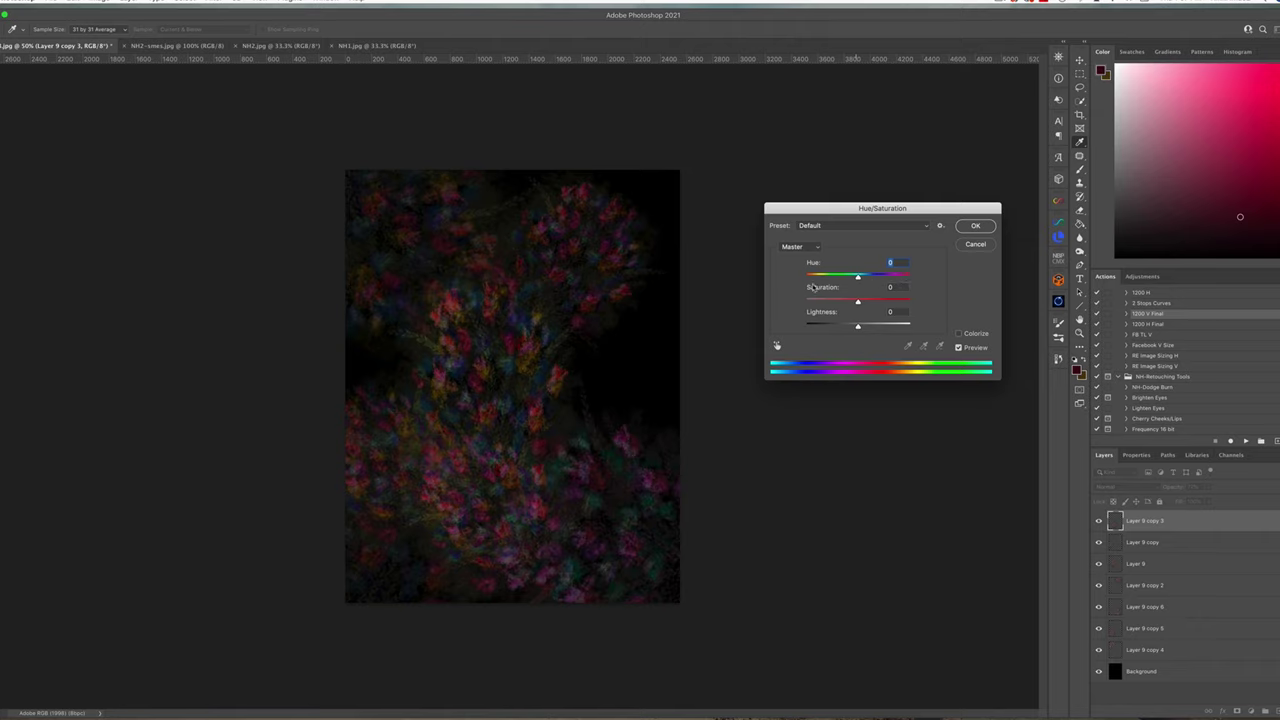
{"action": "left_click_drag", "start_coordinate": [857, 276], "coordinate": [821, 278]}
{"action": "left_click", "coordinate": [974, 226]}
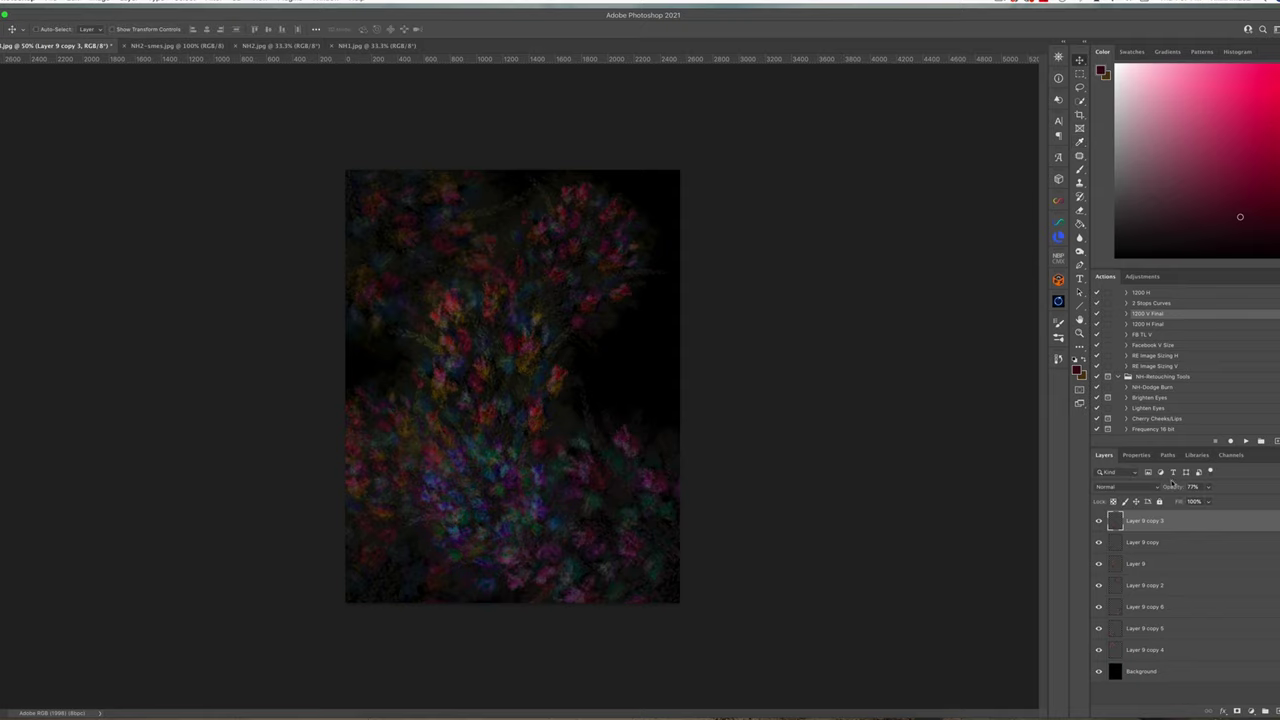
{"action": "left_click", "coordinate": [1208, 487]}
{"action": "mouse_move", "coordinate": [1194, 500]}
{"action": "left_mouse_down"}
{"action": "mouse_move", "coordinate": [1200, 563]}
{"action": "mouse_move", "coordinate": [1174, 526]}
{"action": "mouse_move", "coordinate": [1188, 522]}
{"action": "left_mouse_up"}
Duplicate the blue-purple bouquet, enlarge the copy to about 129%, rotate it about 84°, and place it midway along the canvas's right edge.
{"action": "key", "text": "ctrl+j"}
{"action": "key", "text": "ctrl+t"}
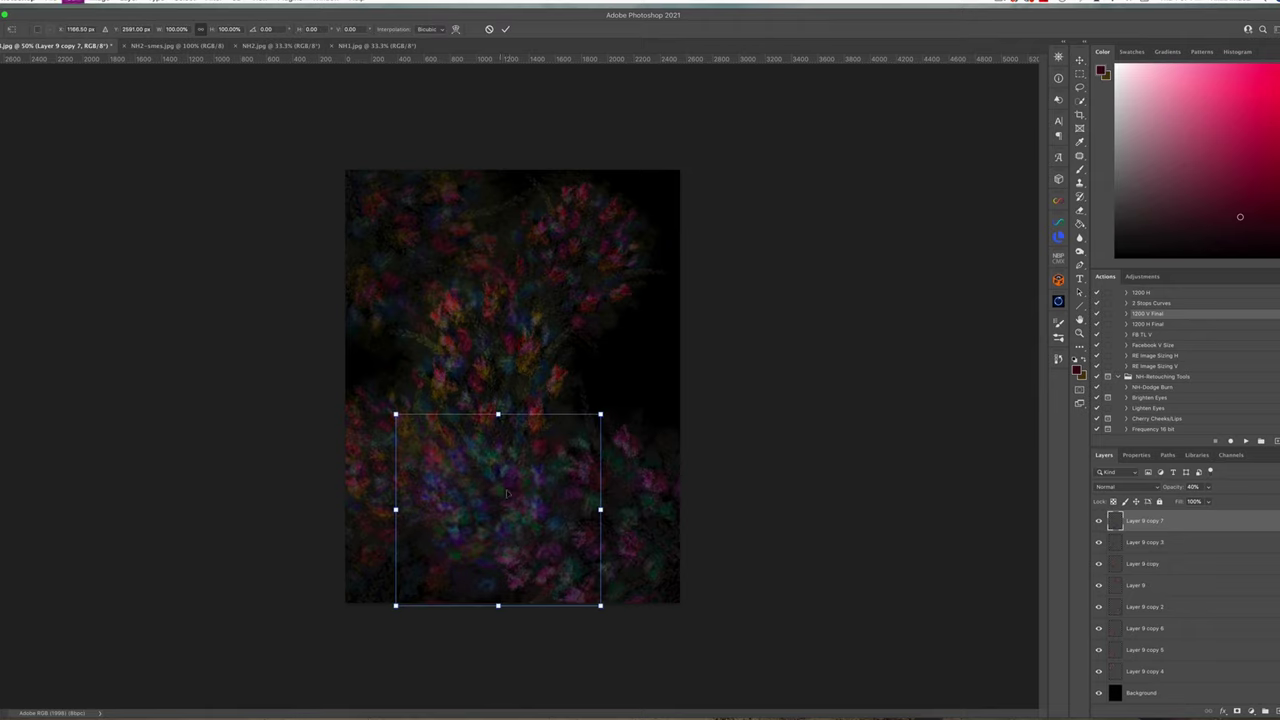
{"action": "left_click_drag", "start_coordinate": [655, 395], "coordinate": [592, 613]}
{"action": "left_click_drag", "start_coordinate": [494, 497], "coordinate": [615, 366]}
{"action": "left_click_drag", "start_coordinate": [703, 265], "coordinate": [749, 200]}
{"action": "left_click_drag", "start_coordinate": [678, 351], "coordinate": [660, 393]}
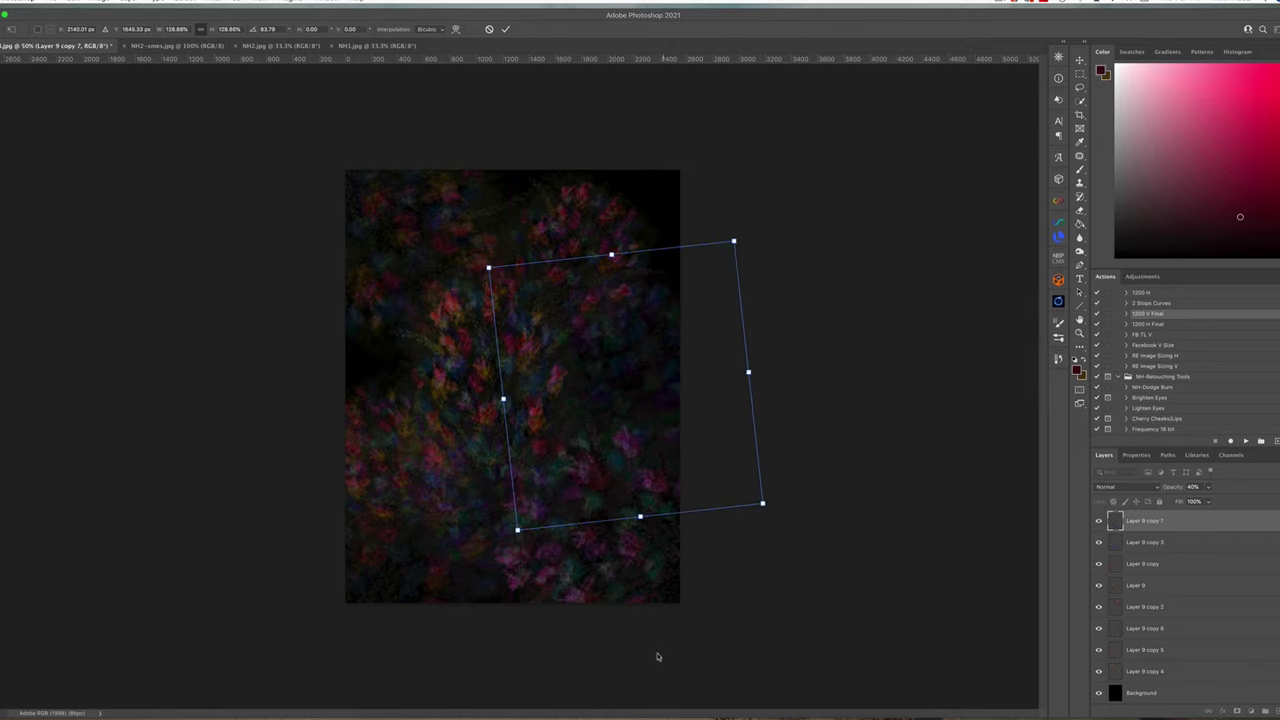
{"action": "key", "text": "Return"}
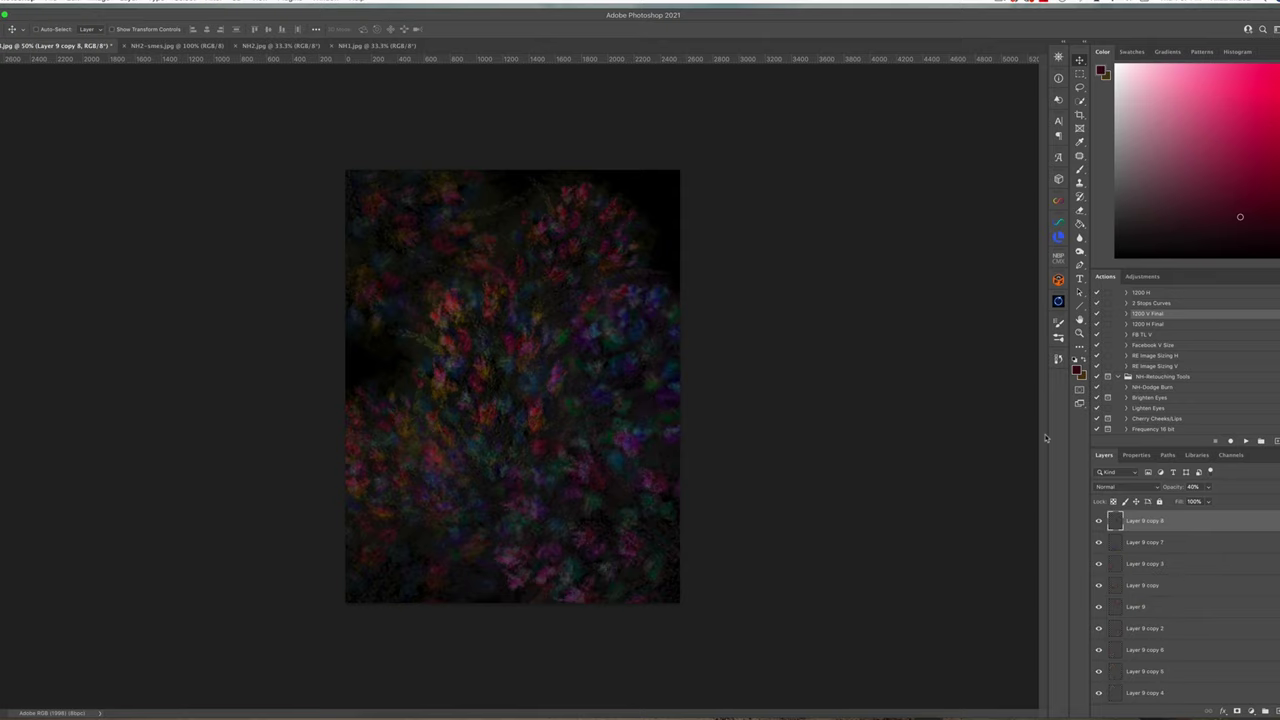
Duplicate the enlarged blue-purple bouquet over the canvas's upper right and rotate the copy about 140°.
{"action": "left_click_drag", "start_coordinate": [650, 357], "coordinate": [636, 165], "text": "alt"}
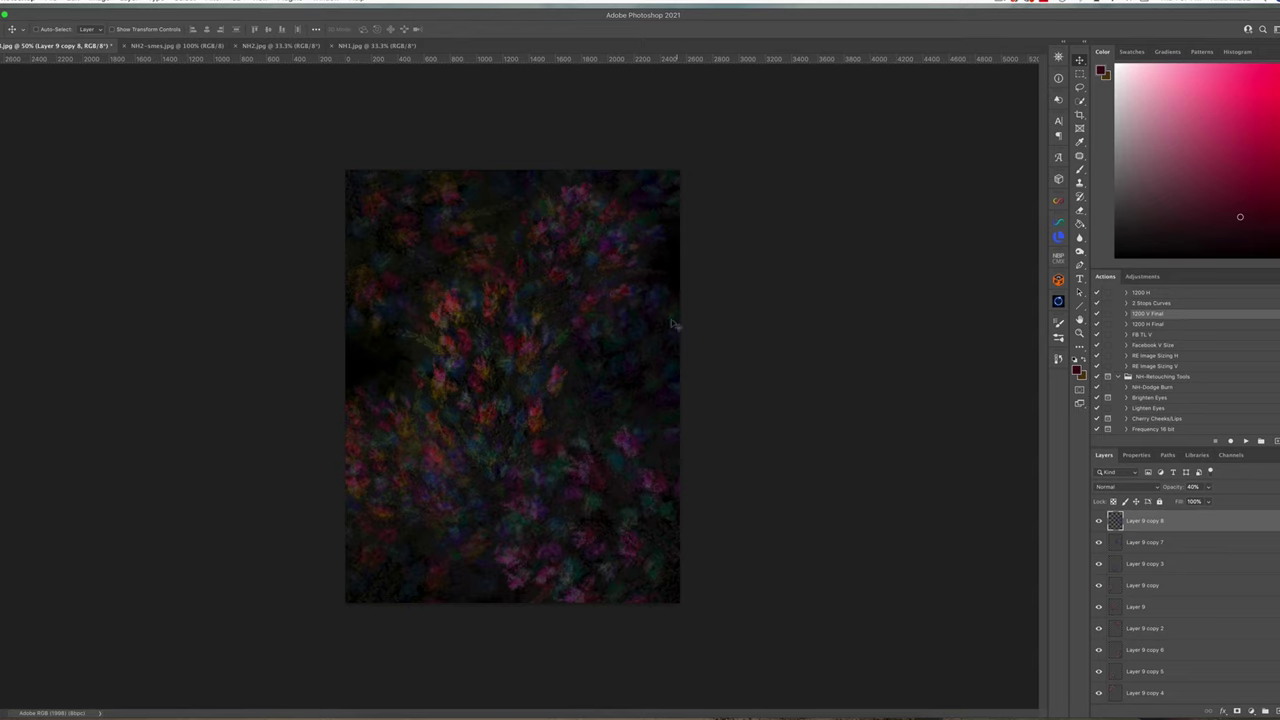
{"action": "key", "text": "ctrl+t"}
{"action": "left_click_drag", "start_coordinate": [763, 309], "coordinate": [423, 176]}
{"action": "left_click_drag", "start_coordinate": [657, 212], "coordinate": [642, 212]}
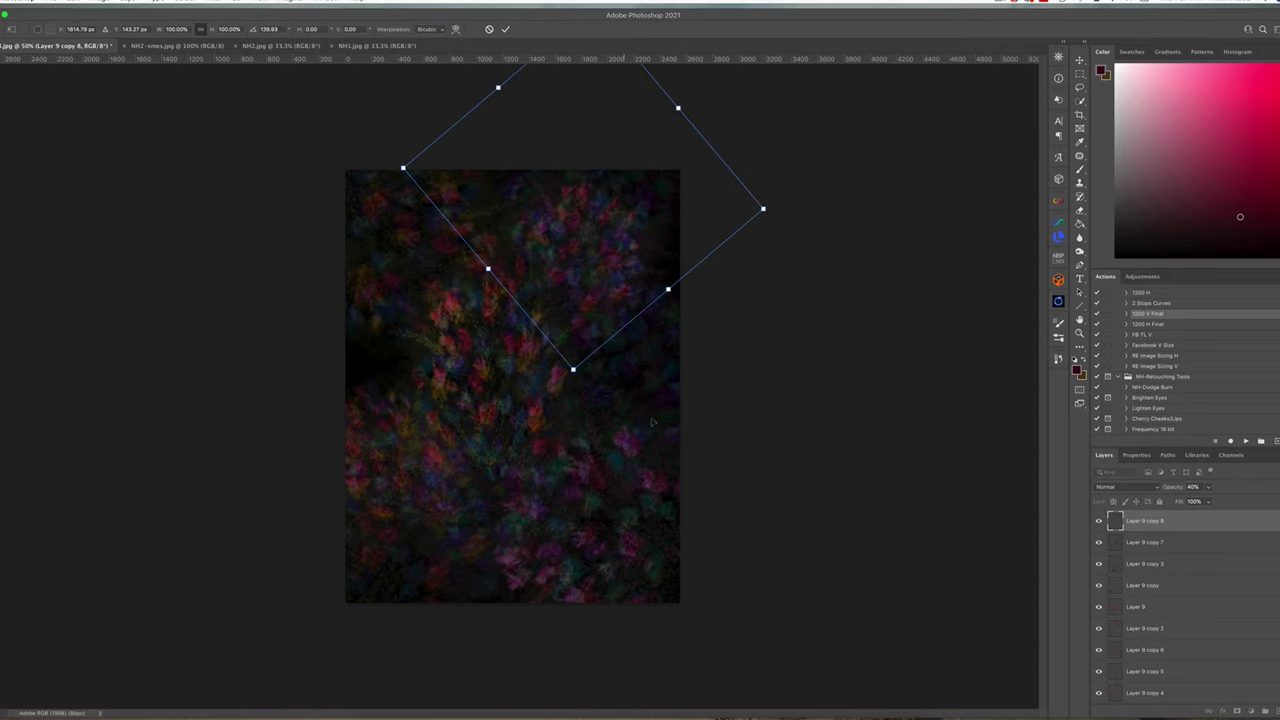
{"action": "key", "text": "Return"}
Duplicate the upper-right blue-purple bouquet and place the copy over the middle of the canvas's left side.
{"action": "key", "text": "ctrl+j"}
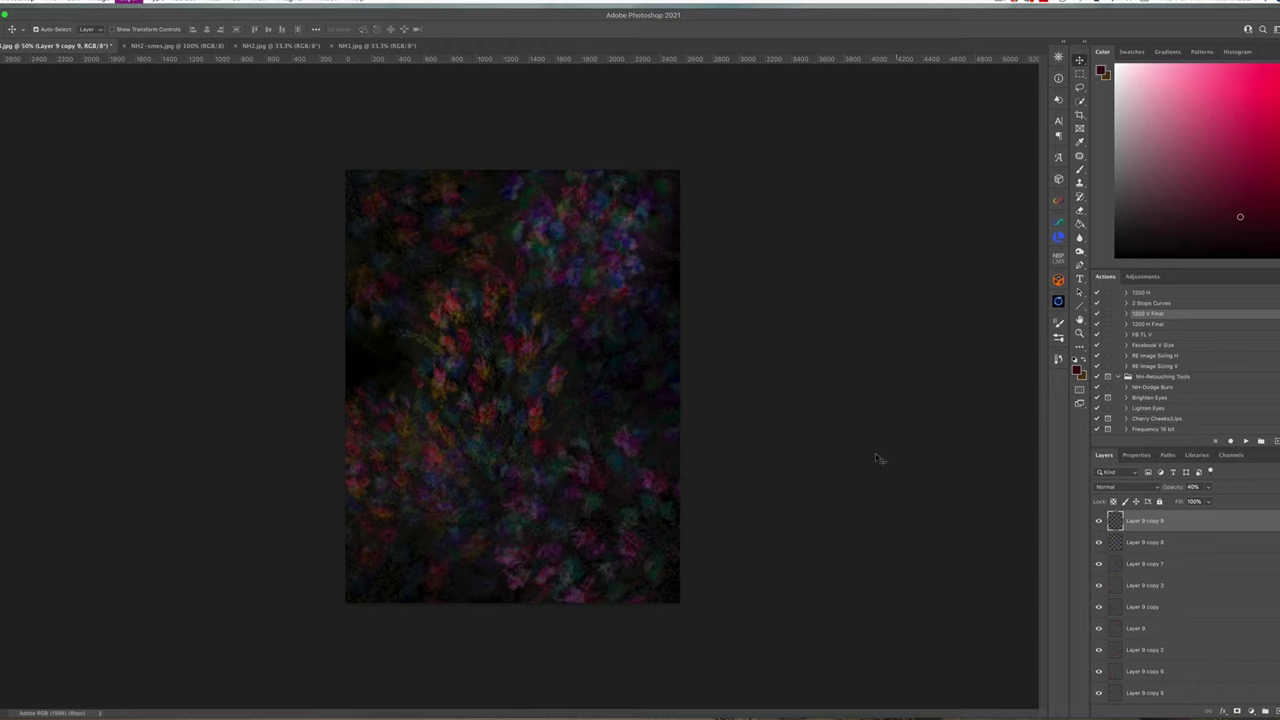
{"action": "left_click_drag", "start_coordinate": [872, 458], "coordinate": [421, 398]}
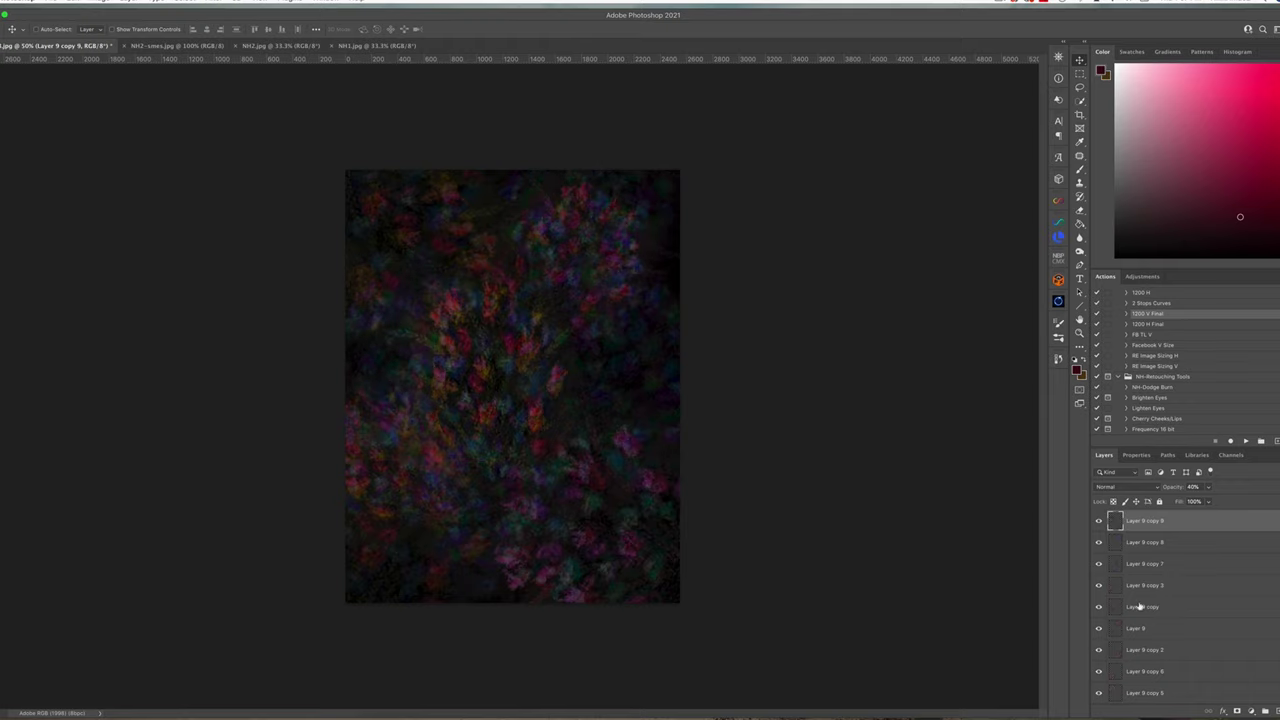
Widen Layer 9's bouquet to about 119%, tilt it about 2° near the canvas centre, and reduce the layer's opacity to 73%.
{"action": "left_click", "coordinate": [1101, 628]}
{"action": "left_click", "coordinate": [1101, 628]}
{"action": "left_click", "coordinate": [1140, 634]}
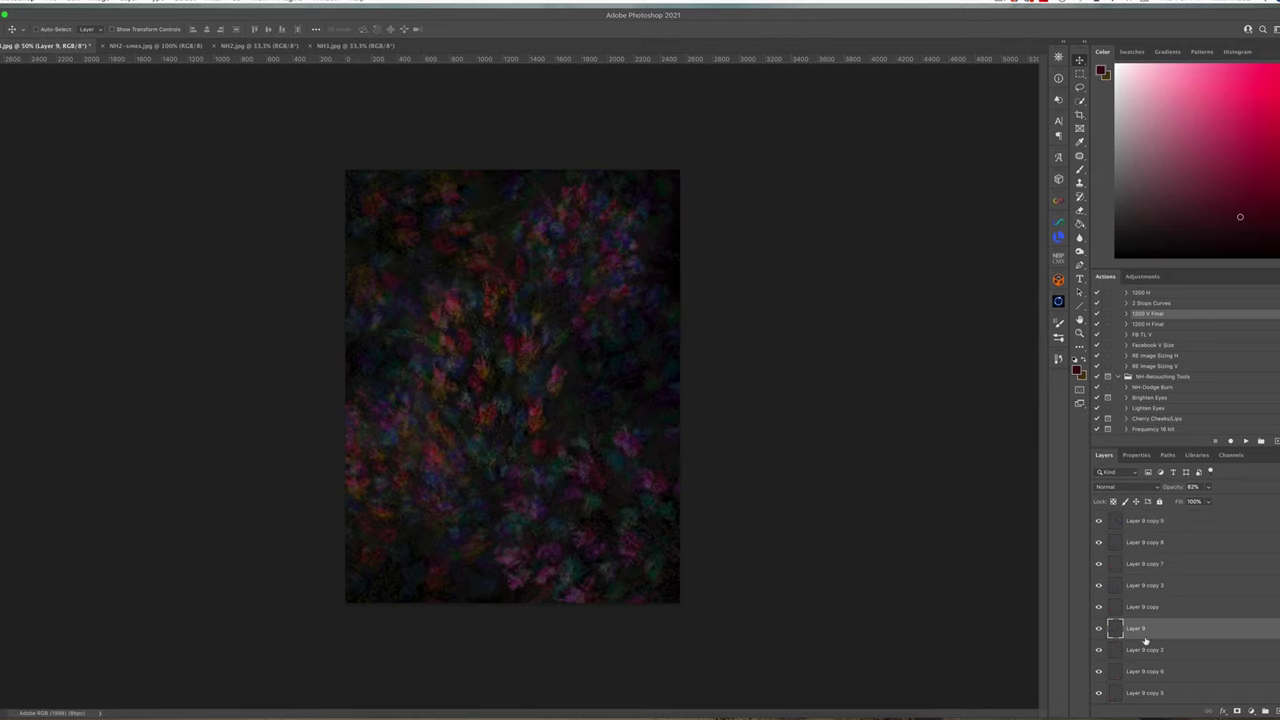
{"action": "key", "text": "super+t"}
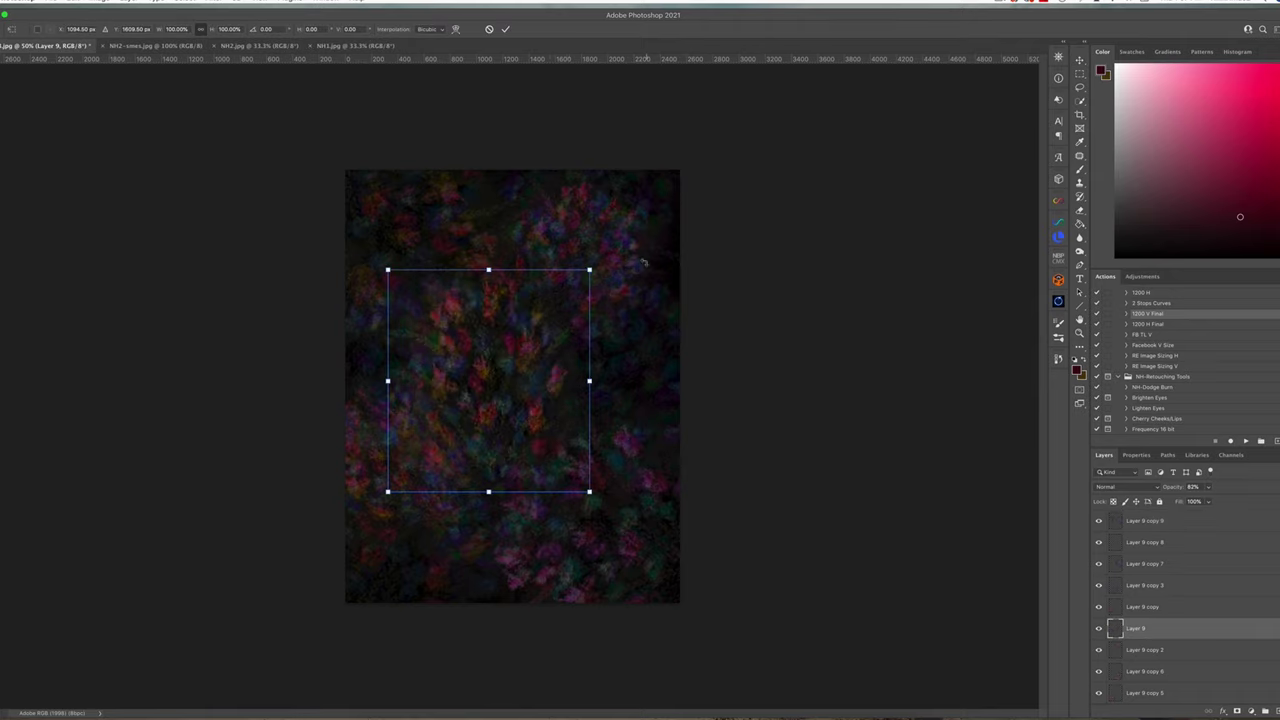
{"action": "left_click_drag", "start_coordinate": [645, 263], "coordinate": [657, 380]}
{"action": "left_click_drag", "start_coordinate": [510, 378], "coordinate": [534, 374]}
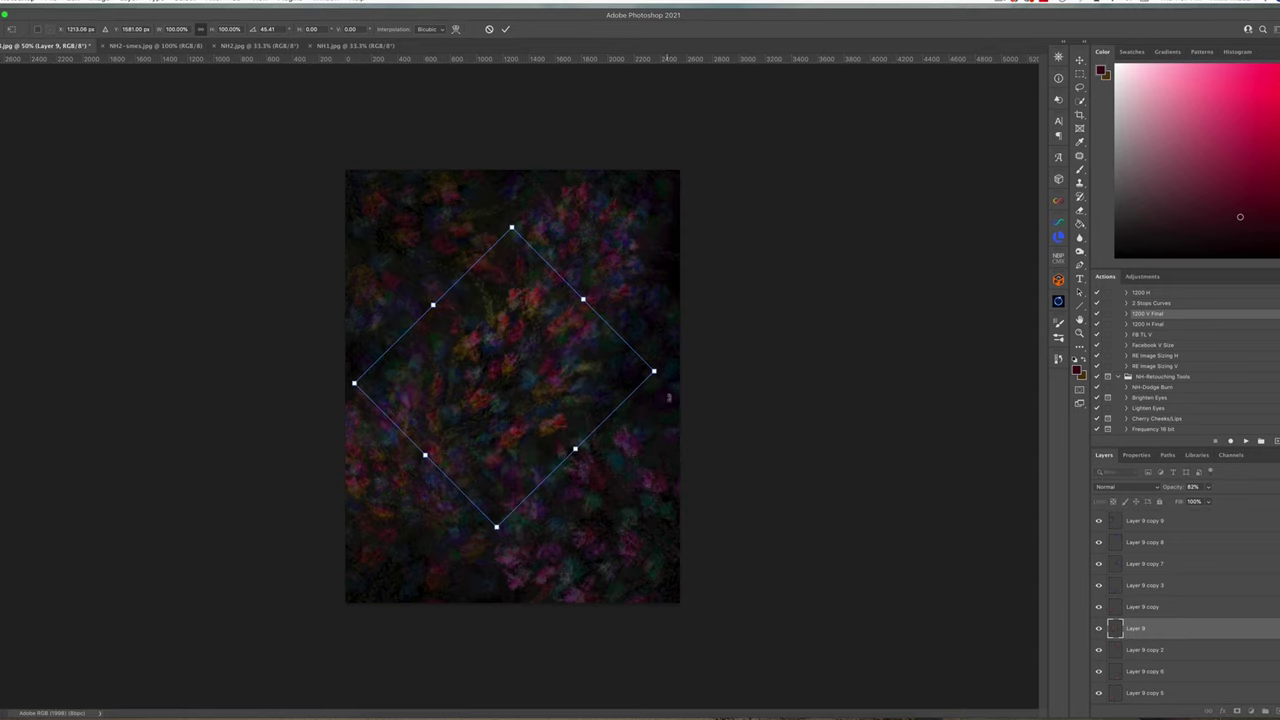
{"action": "left_click_drag", "start_coordinate": [669, 398], "coordinate": [630, 375]}
{"action": "left_click_drag", "start_coordinate": [418, 384], "coordinate": [404, 380]}
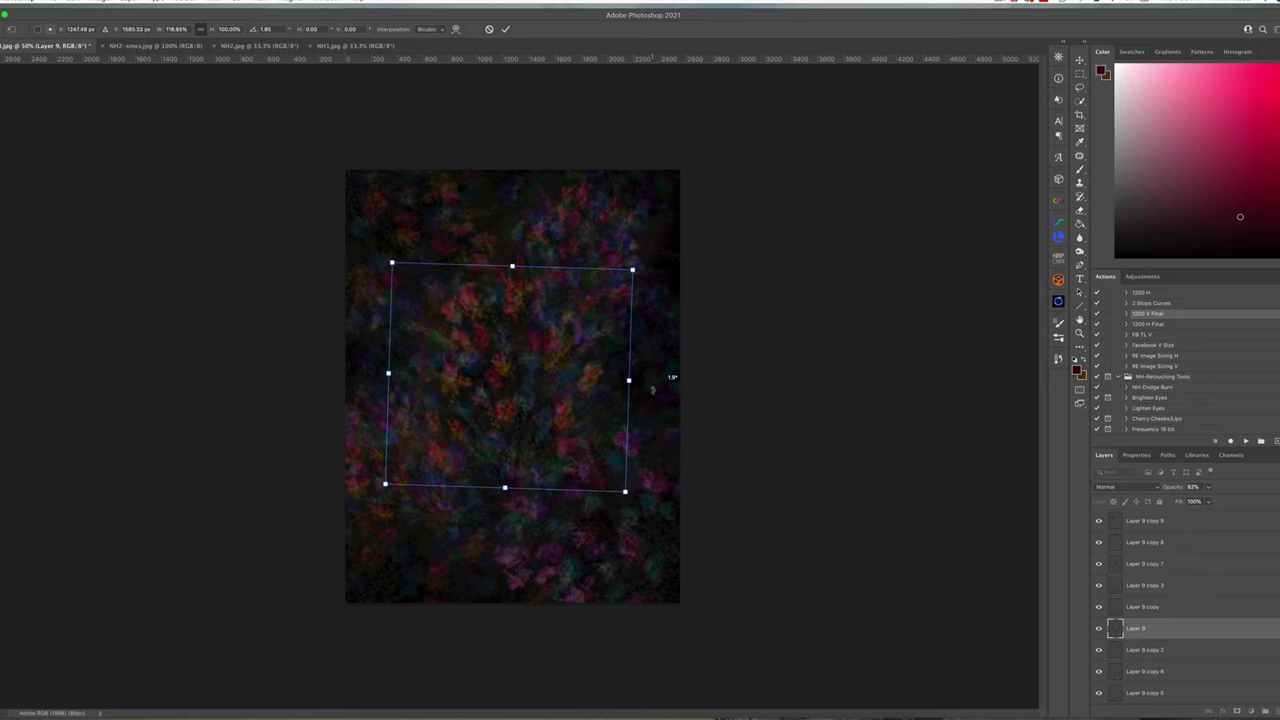
{"action": "key", "text": "Return"}
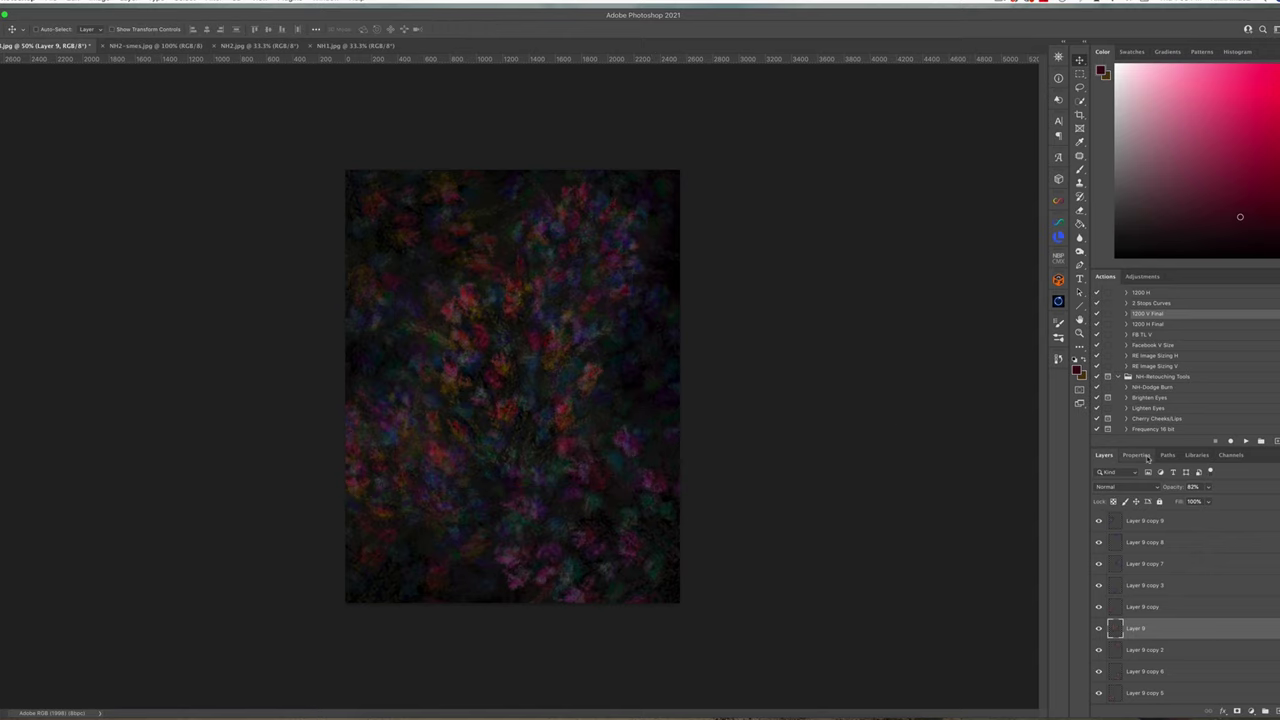
{"action": "left_click", "coordinate": [1207, 488]}
{"action": "left_click_drag", "start_coordinate": [1204, 502], "coordinate": [1206, 502]}
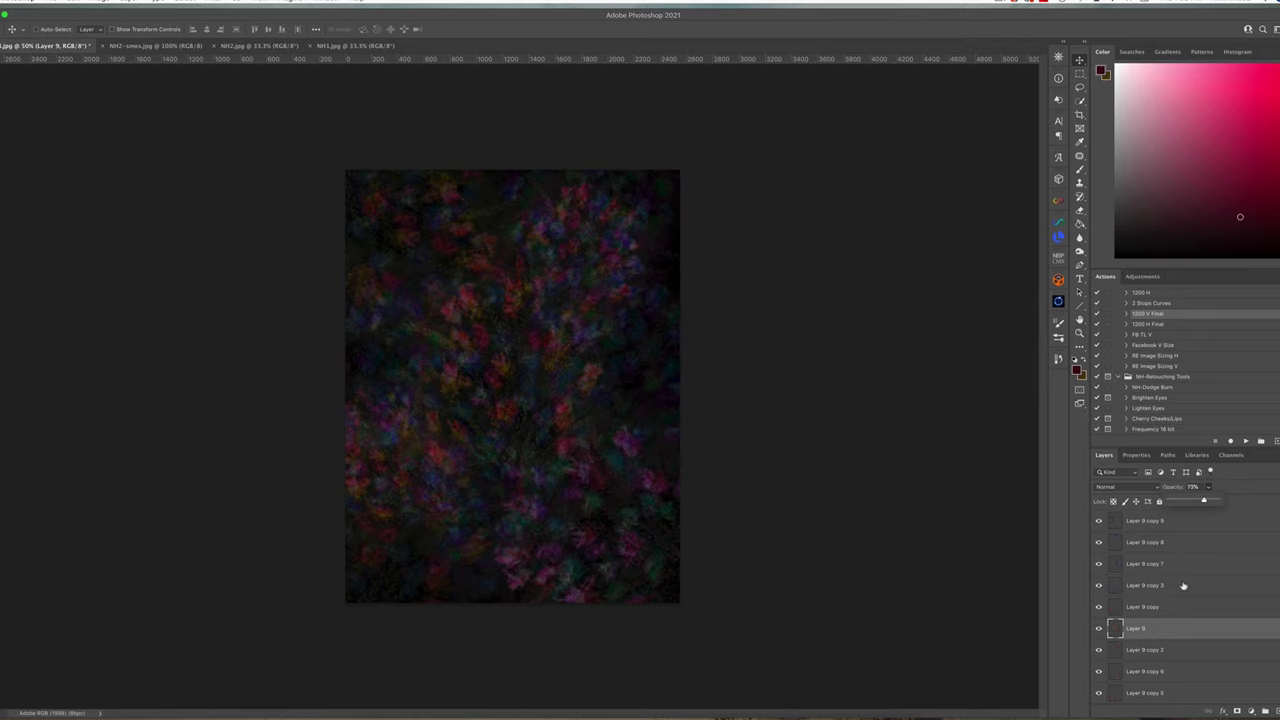
Move Layer 9 copy 7 and Layer 9 copy 8 below Layer 9 copy 2 in the layer stack.
{"action": "left_click", "coordinate": [1099, 564]}
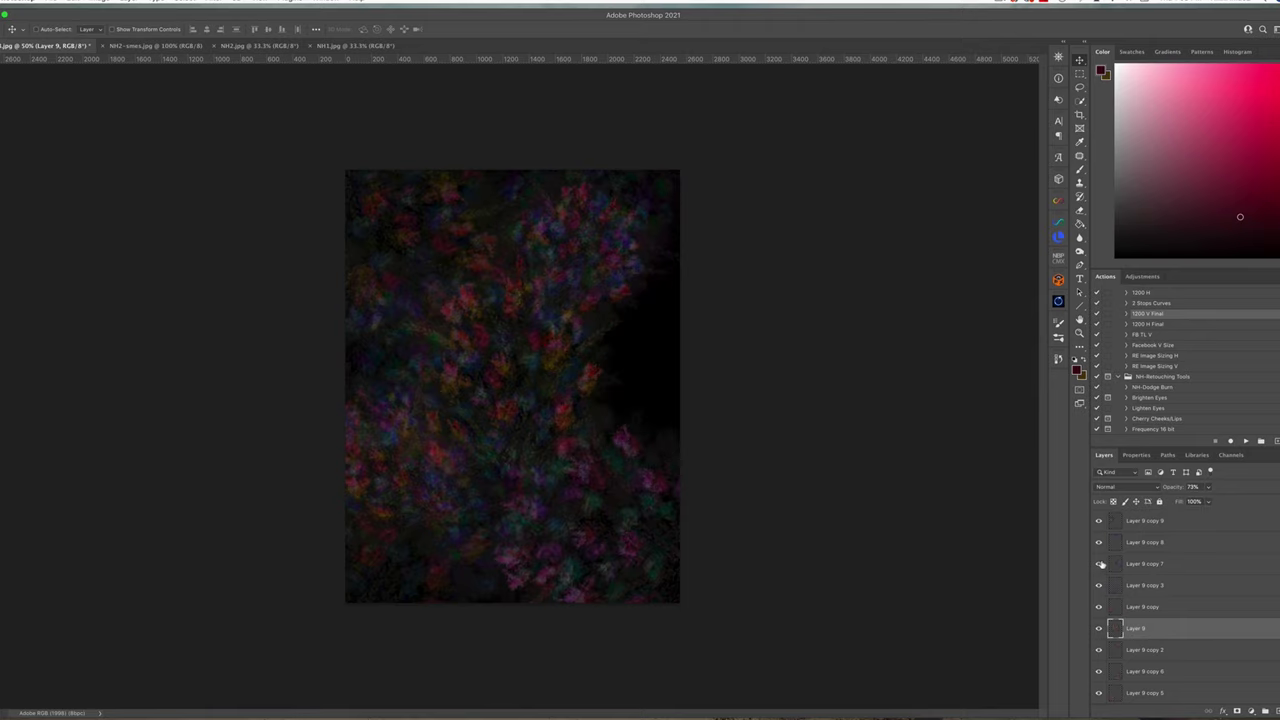
{"action": "left_click", "coordinate": [1099, 564]}
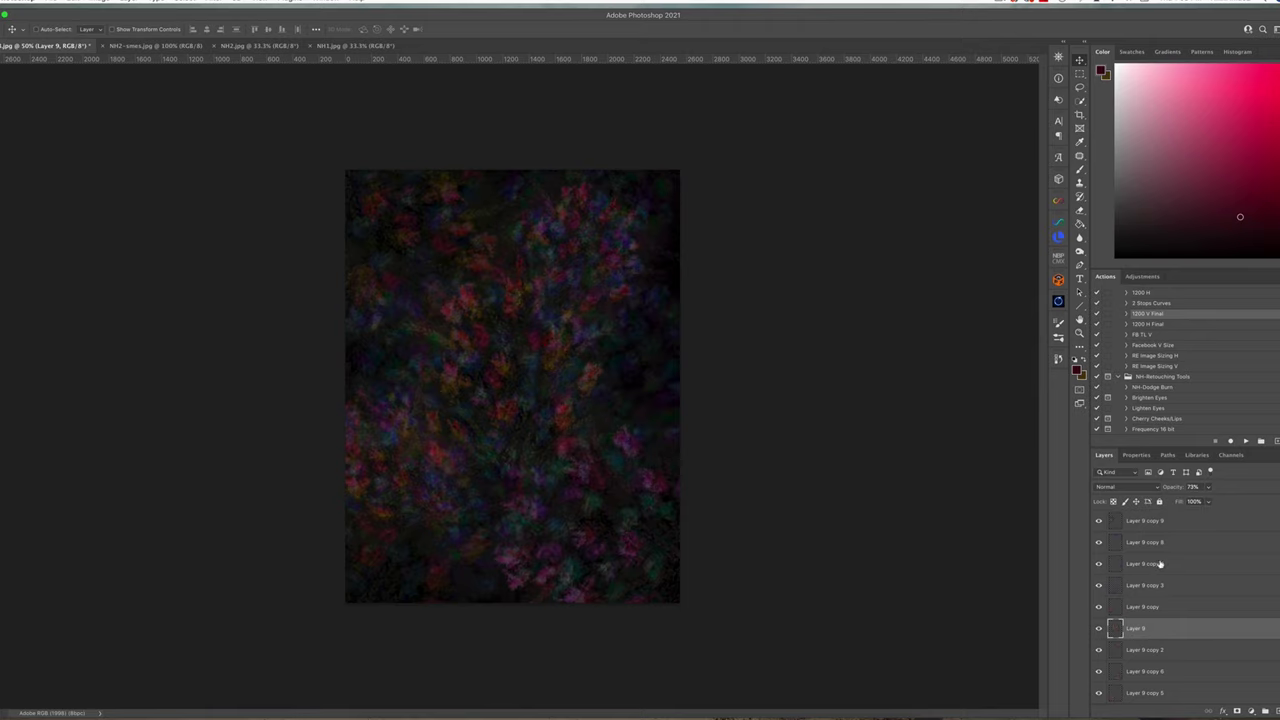
{"action": "left_click_drag", "start_coordinate": [1159, 564], "coordinate": [1163, 645]}
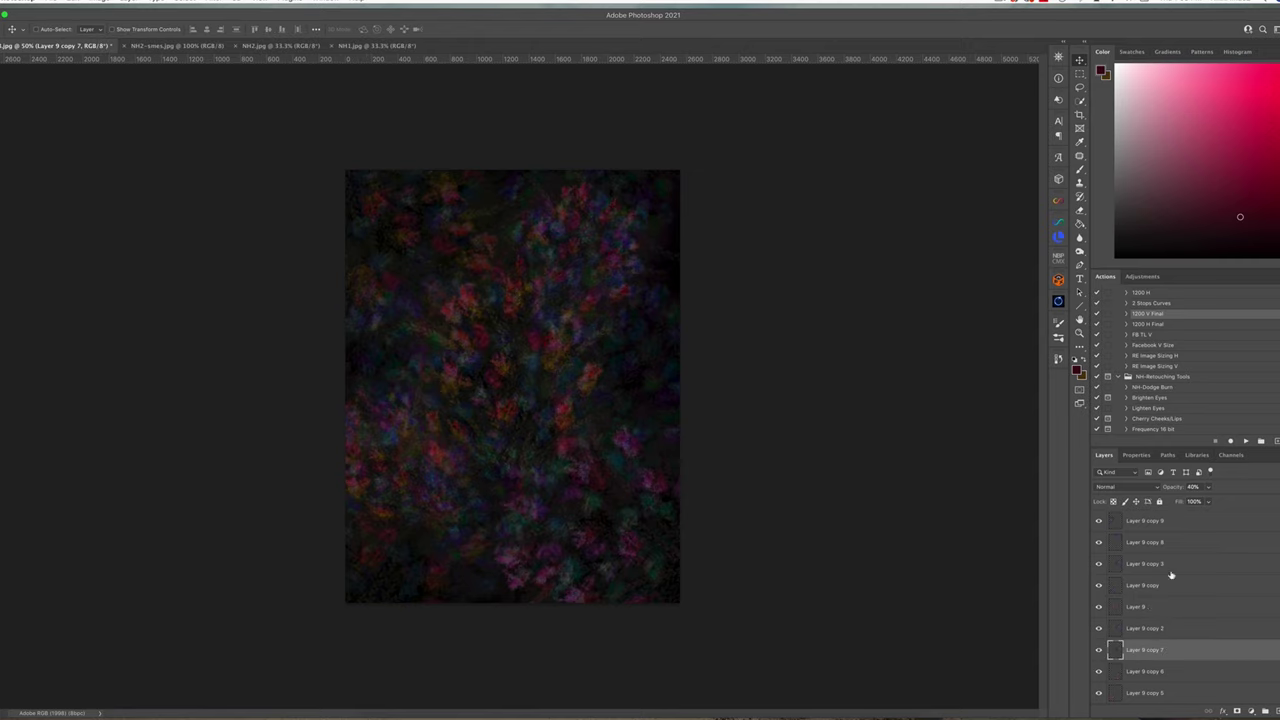
{"action": "left_click_drag", "start_coordinate": [1140, 542], "coordinate": [1150, 652]}
Check Layer 9's contribution to the backdrop and reduce its opacity to 40%.
{"action": "left_click", "coordinate": [1115, 587]}
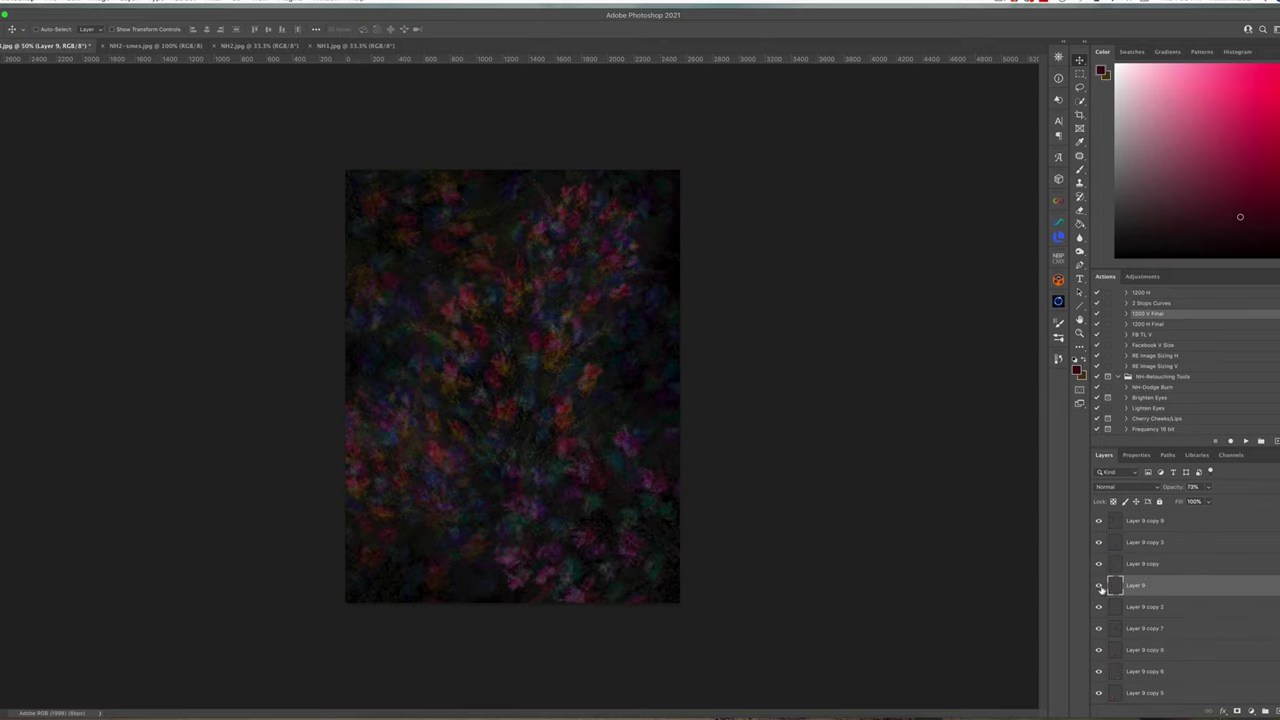
{"action": "left_click", "coordinate": [1100, 588]}
{"action": "left_click", "coordinate": [1100, 588]}
{"action": "left_click", "coordinate": [1208, 487]}
{"action": "left_click_drag", "start_coordinate": [1210, 501], "coordinate": [1192, 502]}
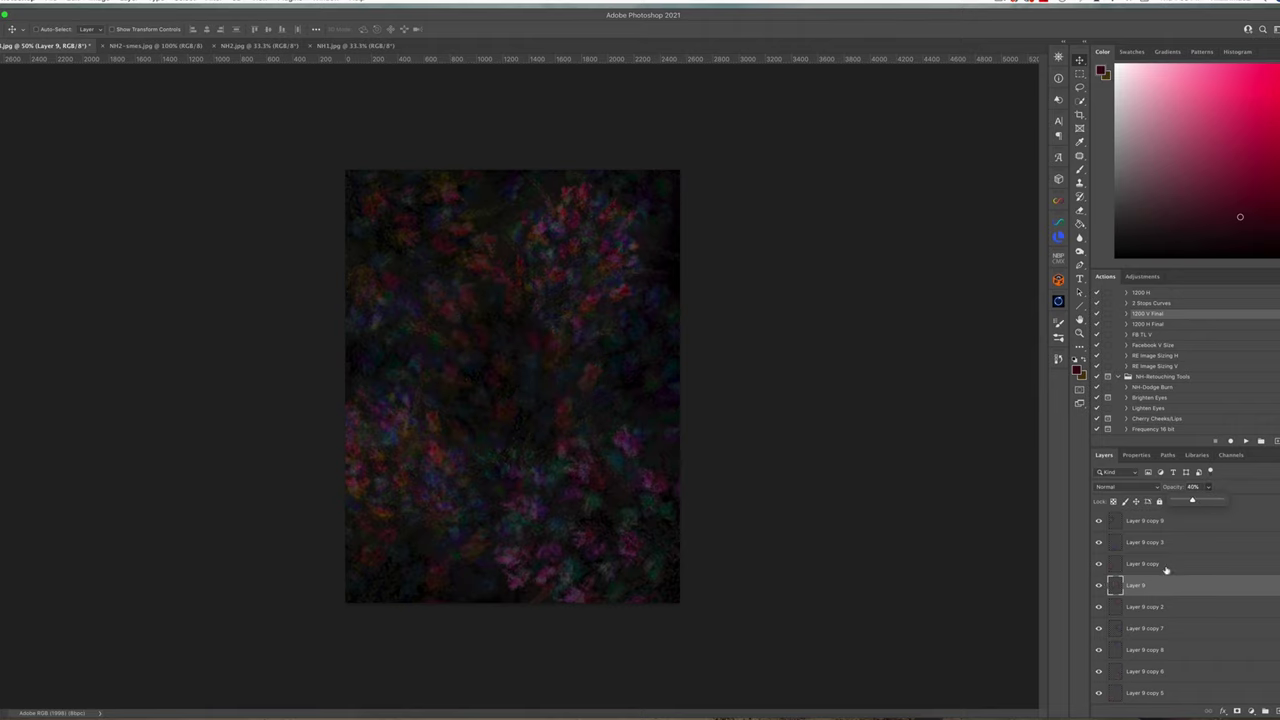
Reduce the opacity of Layer 9 copy 2 to 47%.
{"action": "left_click", "coordinate": [1120, 630]}
{"action": "left_click", "coordinate": [1117, 607]}
{"action": "left_click", "coordinate": [1208, 487]}
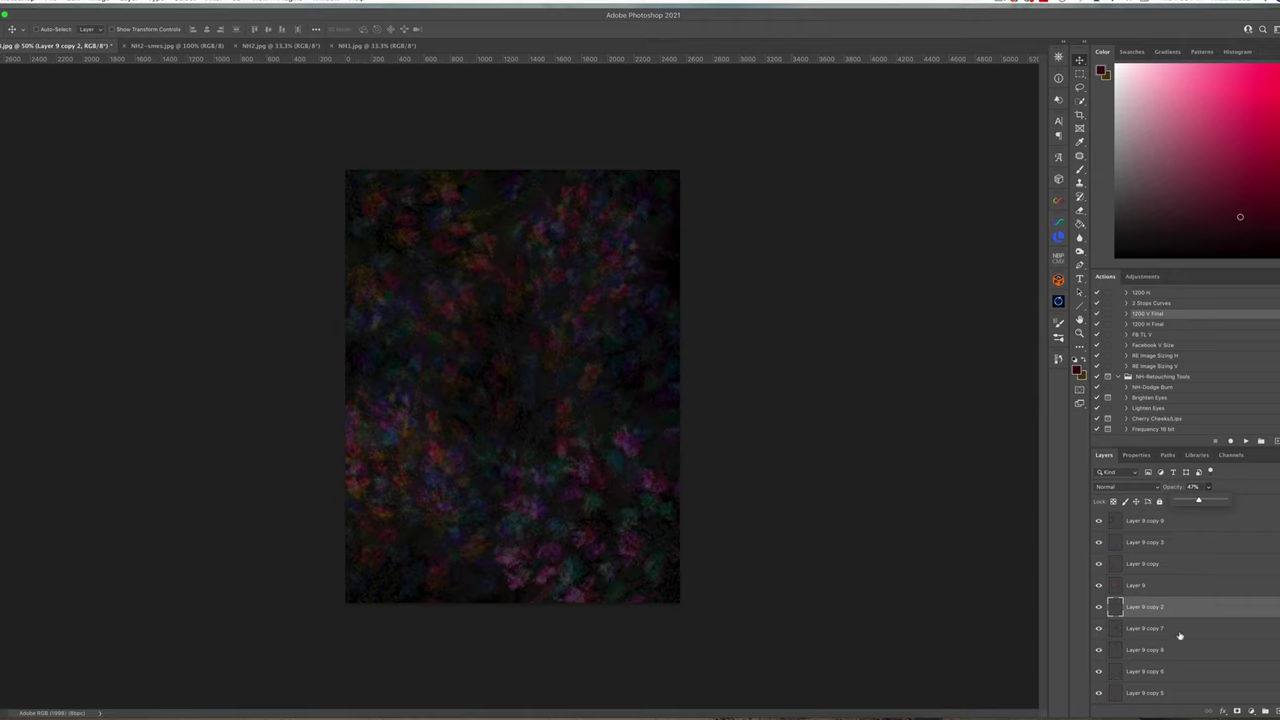
{"action": "left_click", "coordinate": [1183, 522]}
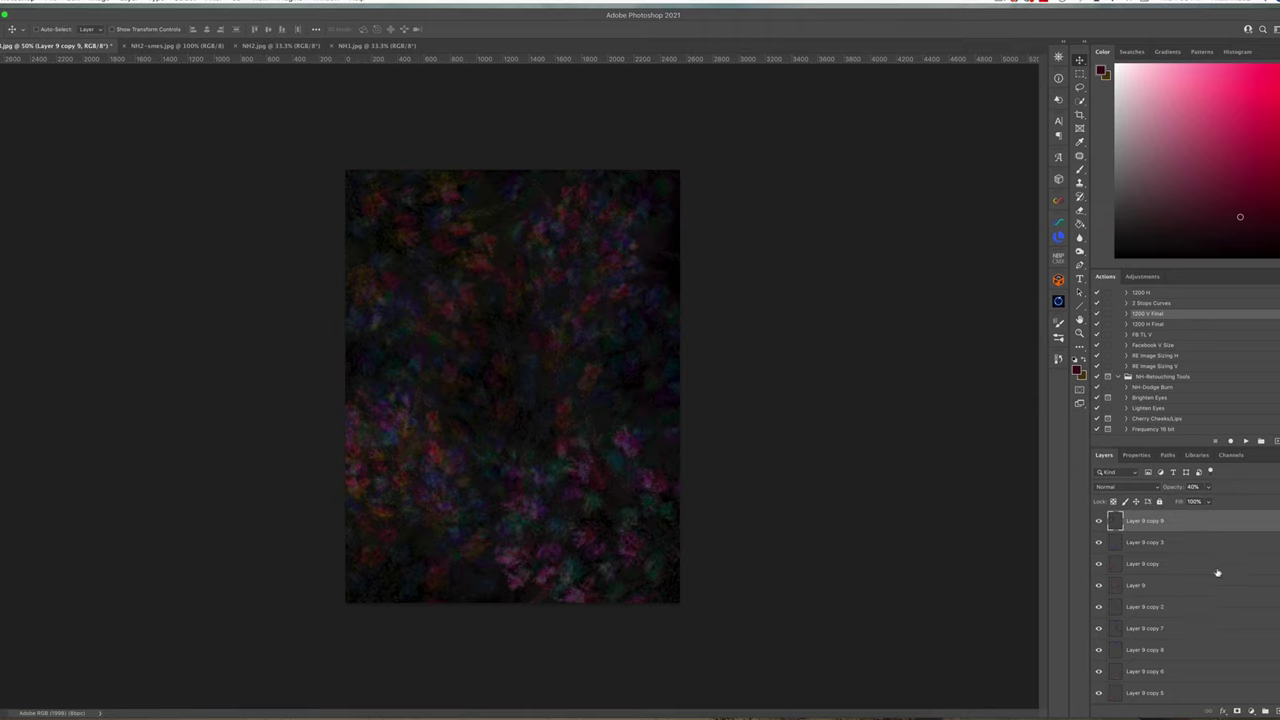
Check what Layer 9 copy 7 and Layer 9 copy 6 contribute, and reduce Layer 9 copy 6 to 51% opacity.
{"action": "left_click", "coordinate": [1150, 630]}
{"action": "left_click", "coordinate": [1098, 628]}
{"action": "left_click", "coordinate": [1098, 628]}
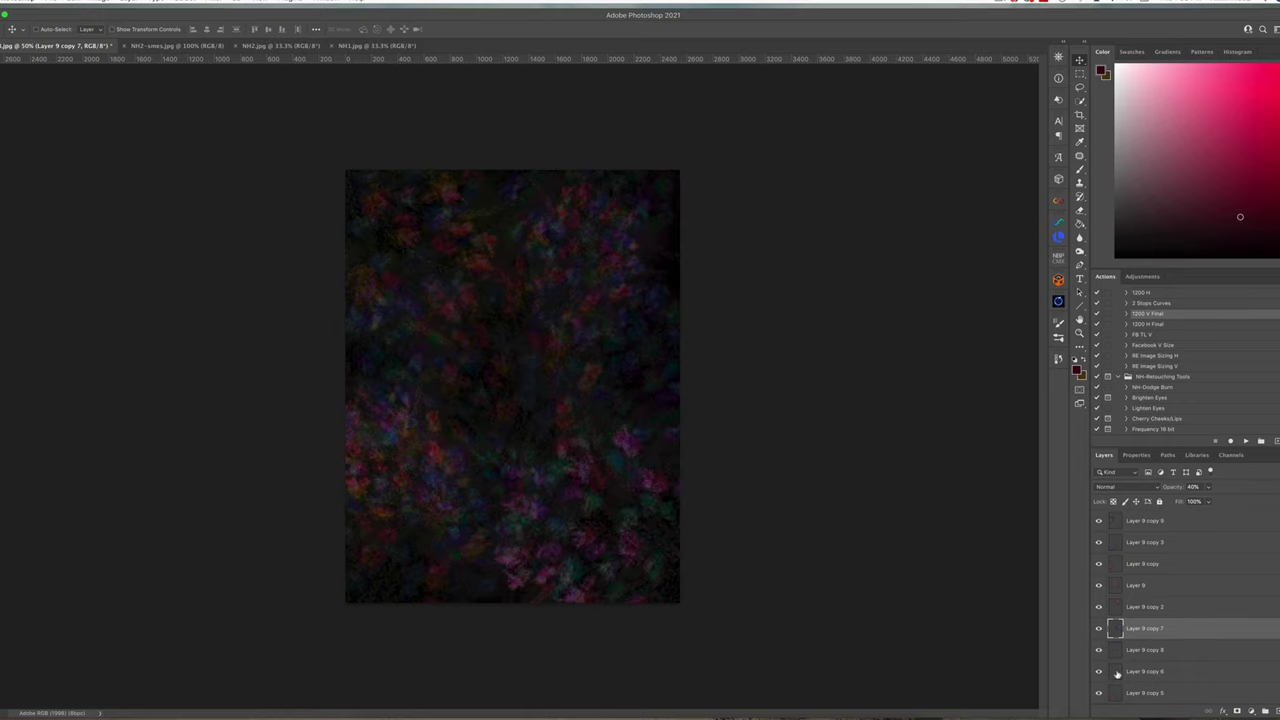
{"action": "left_click", "coordinate": [1115, 674]}
{"action": "left_click", "coordinate": [1098, 671]}
{"action": "left_click", "coordinate": [1098, 671]}
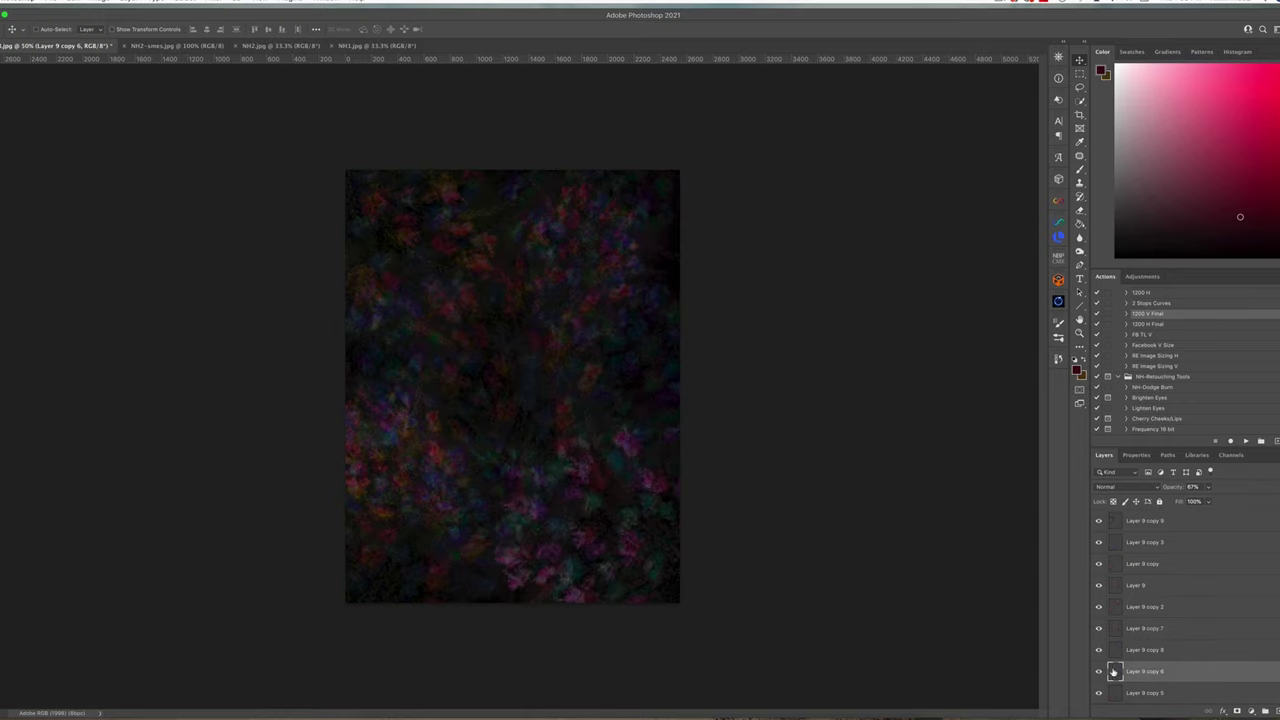
{"action": "left_click", "coordinate": [1208, 487]}
{"action": "left_click_drag", "start_coordinate": [1208, 502], "coordinate": [1197, 502]}
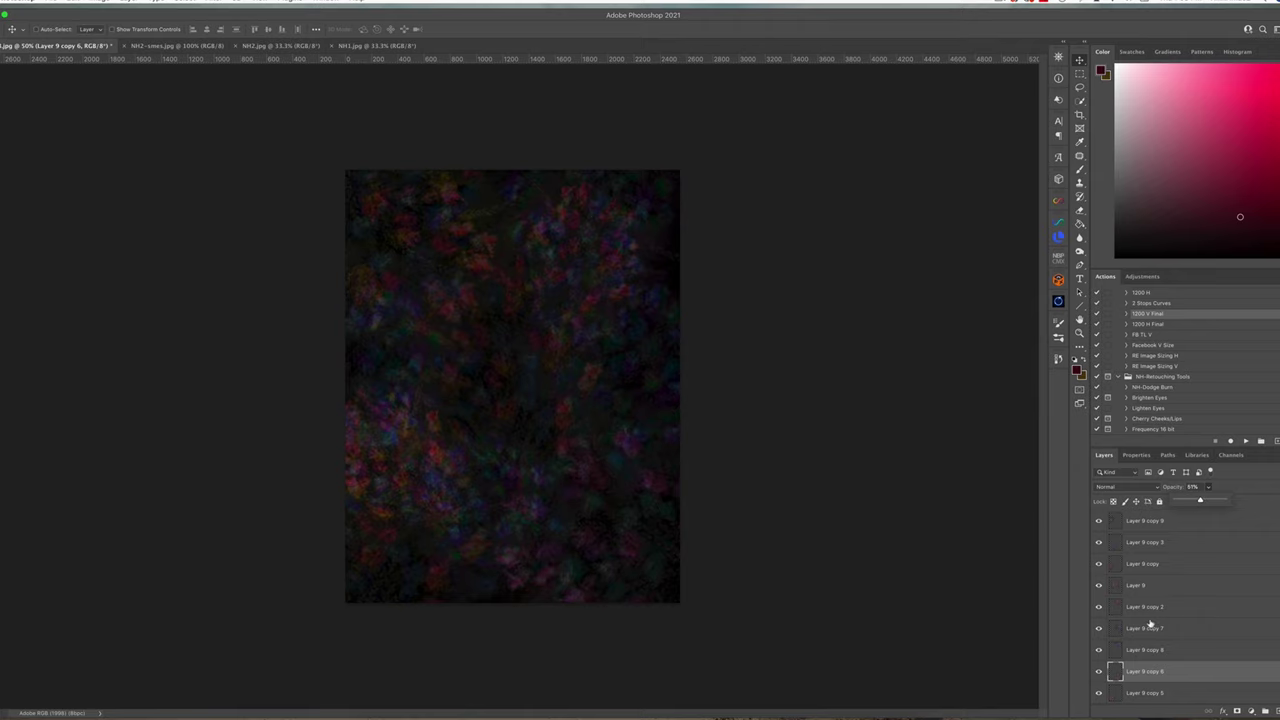
Raise the opacity of Layer 9 copy 5 slightly.
{"action": "left_click", "coordinate": [1117, 695]}
{"action": "left_click", "coordinate": [1209, 489]}
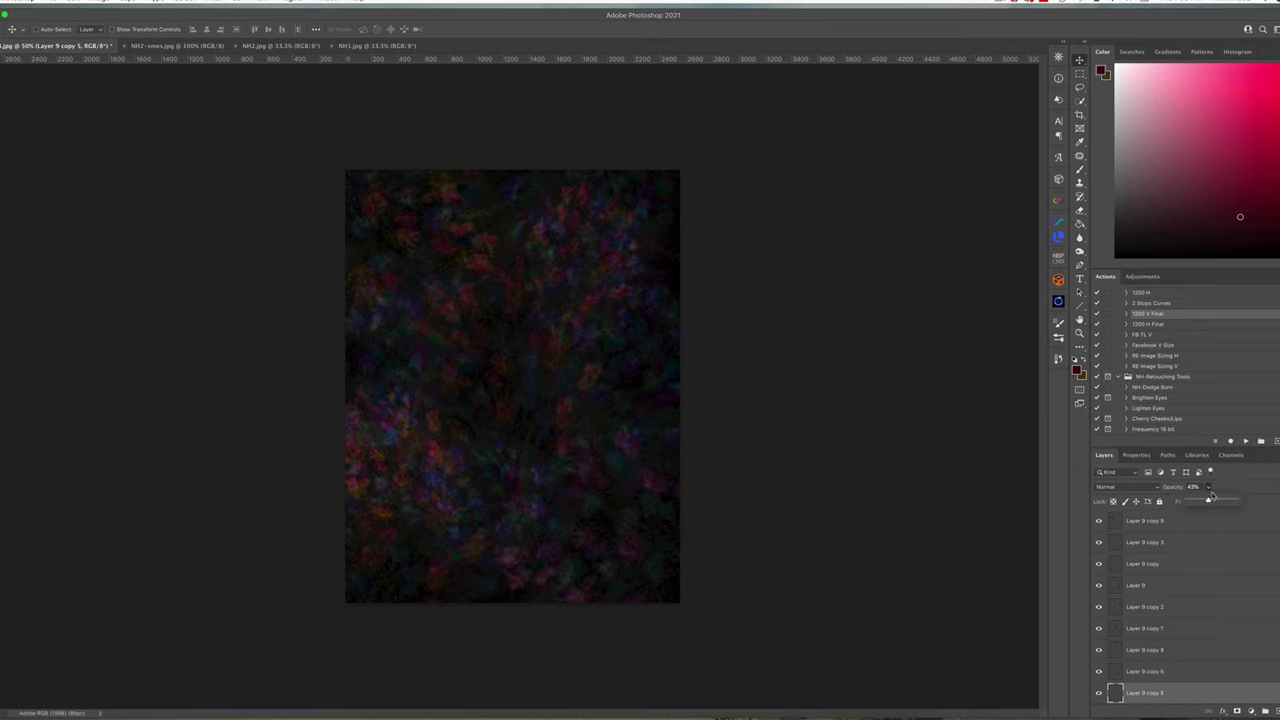
{"action": "mouse_move", "coordinate": [1203, 502]}
{"action": "left_mouse_down"}
{"action": "mouse_move", "coordinate": [1225, 501]}
{"action": "mouse_move", "coordinate": [1206, 502]}
{"action": "left_mouse_up"}
Merge all the bouquet layers above the Background into a single layer.
{"action": "left_click", "coordinate": [1213, 521]}
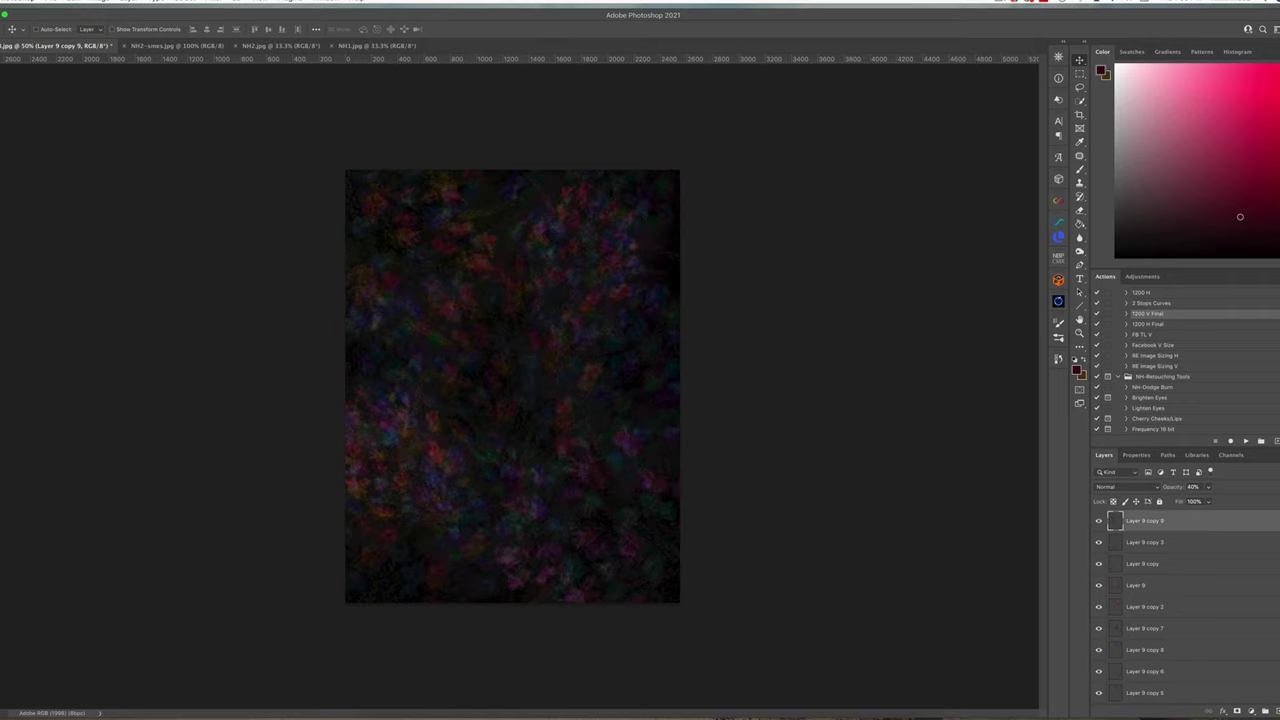
{"action": "left_click", "coordinate": [1230, 671], "text": "shift"}
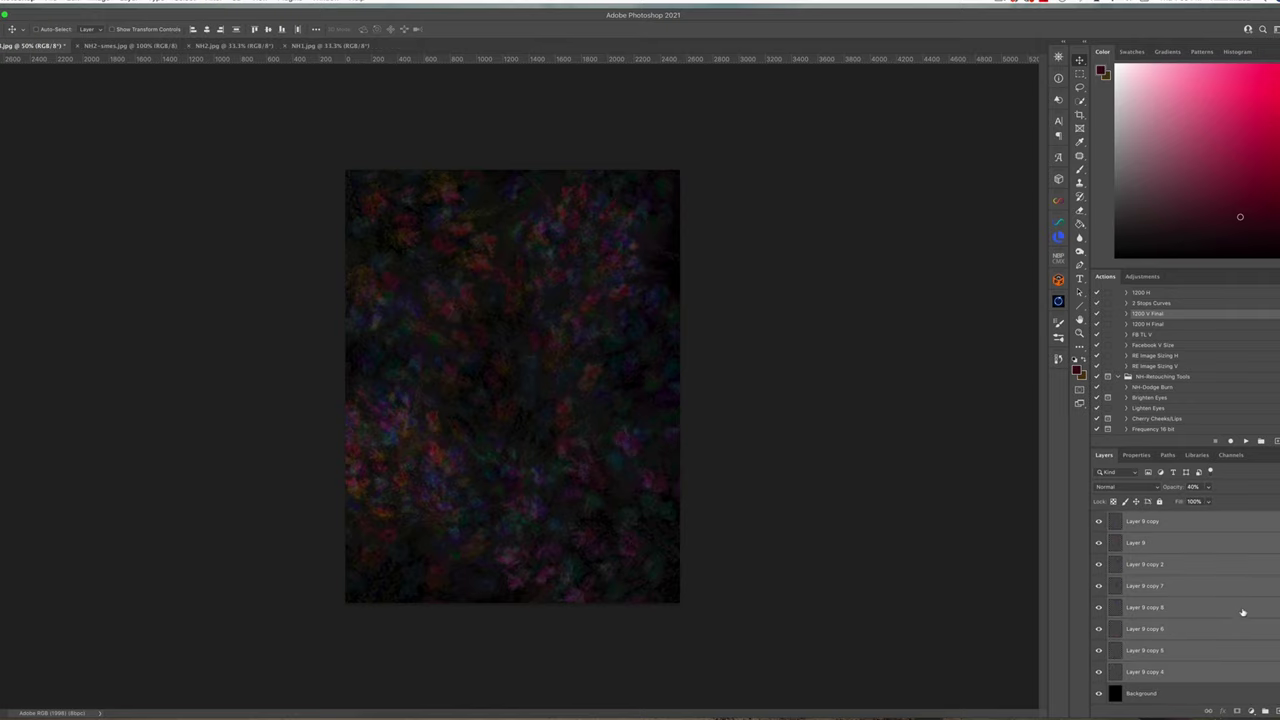
{"action": "right_click", "coordinate": [1232, 599]}
{"action": "left_click", "coordinate": [1175, 576]}
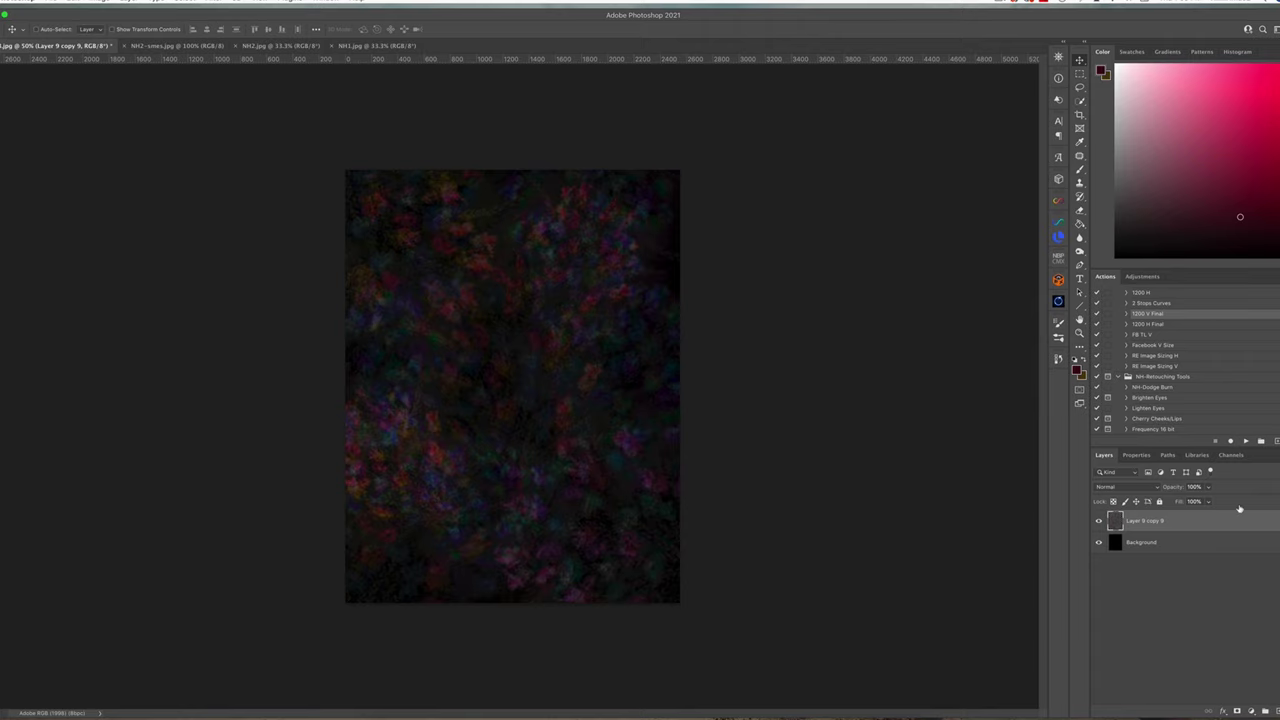
Duplicate the merged bouquet layer and set the copy to Screen blending at 37% opacity.
{"action": "key", "text": "super+j"}
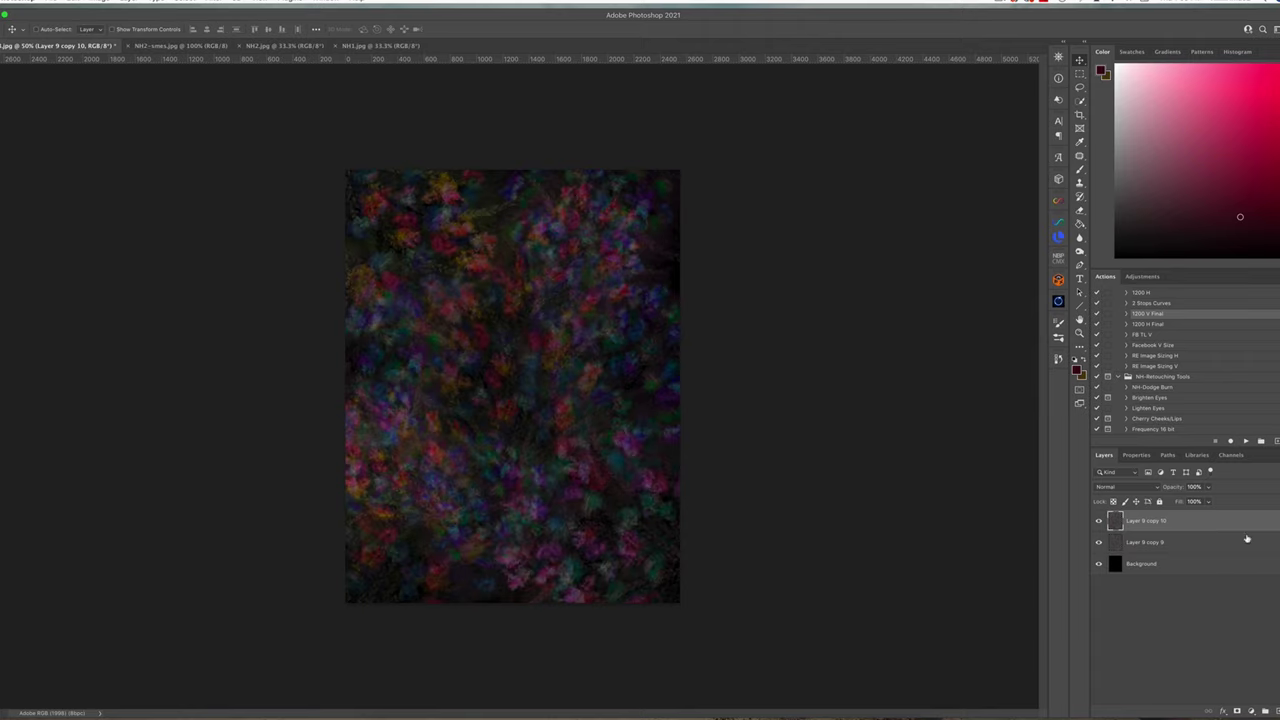
{"action": "left_click", "coordinate": [1128, 487]}
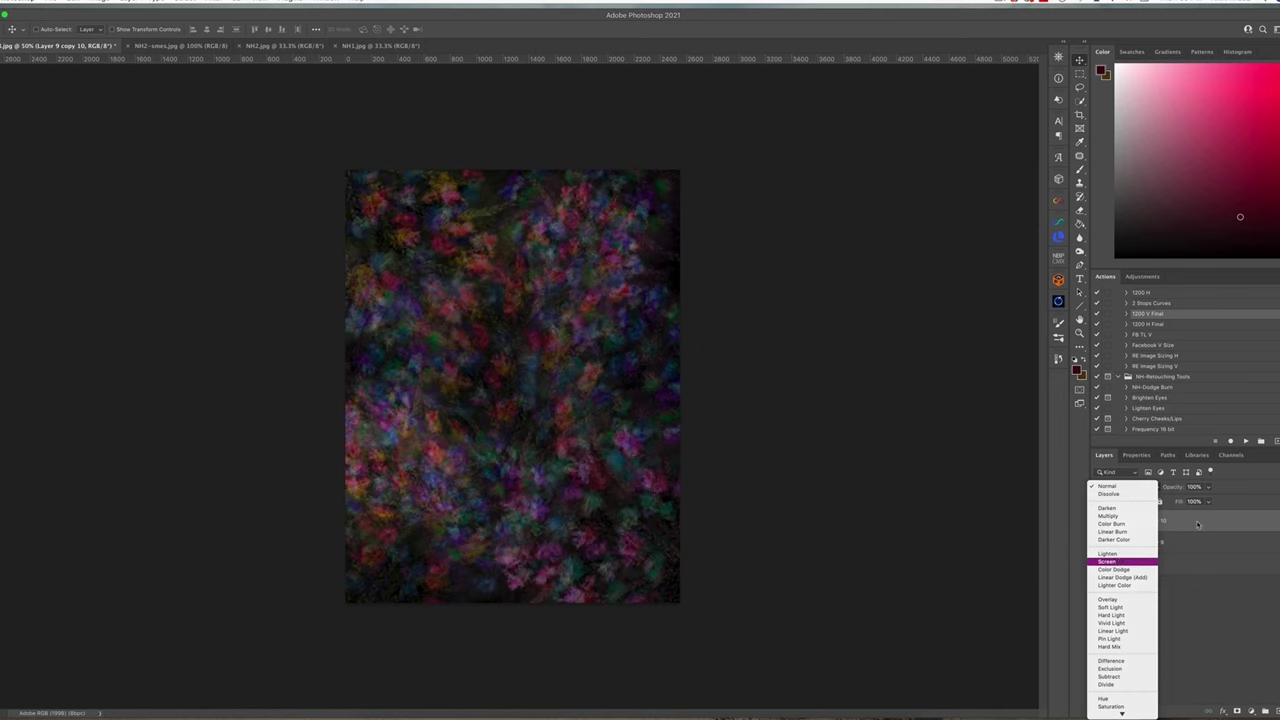
{"action": "left_click", "coordinate": [1120, 562]}
{"action": "left_click", "coordinate": [1207, 487]}
{"action": "left_click_drag", "start_coordinate": [1206, 502], "coordinate": [1184, 503]}
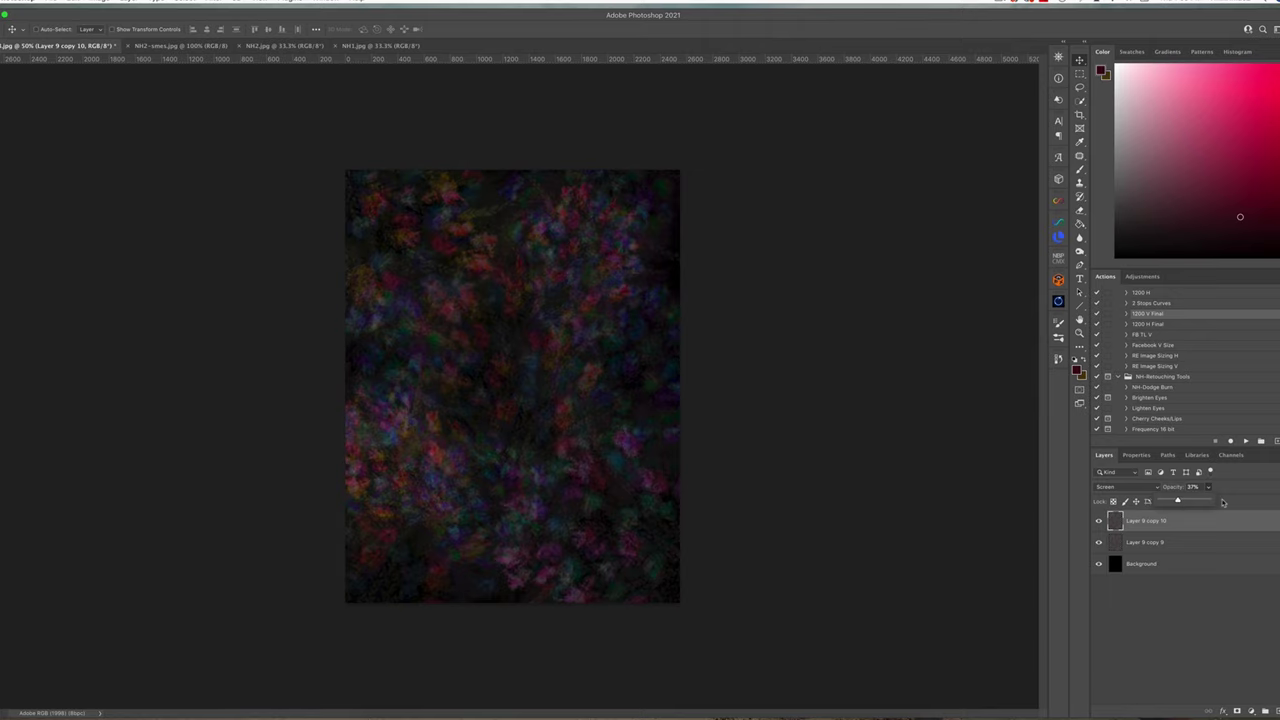
Flip the Screen-blended flower copy horizontally and lower its opacity a little further.
{"action": "key", "text": "super+t"}
{"action": "right_click", "coordinate": [480, 397]}
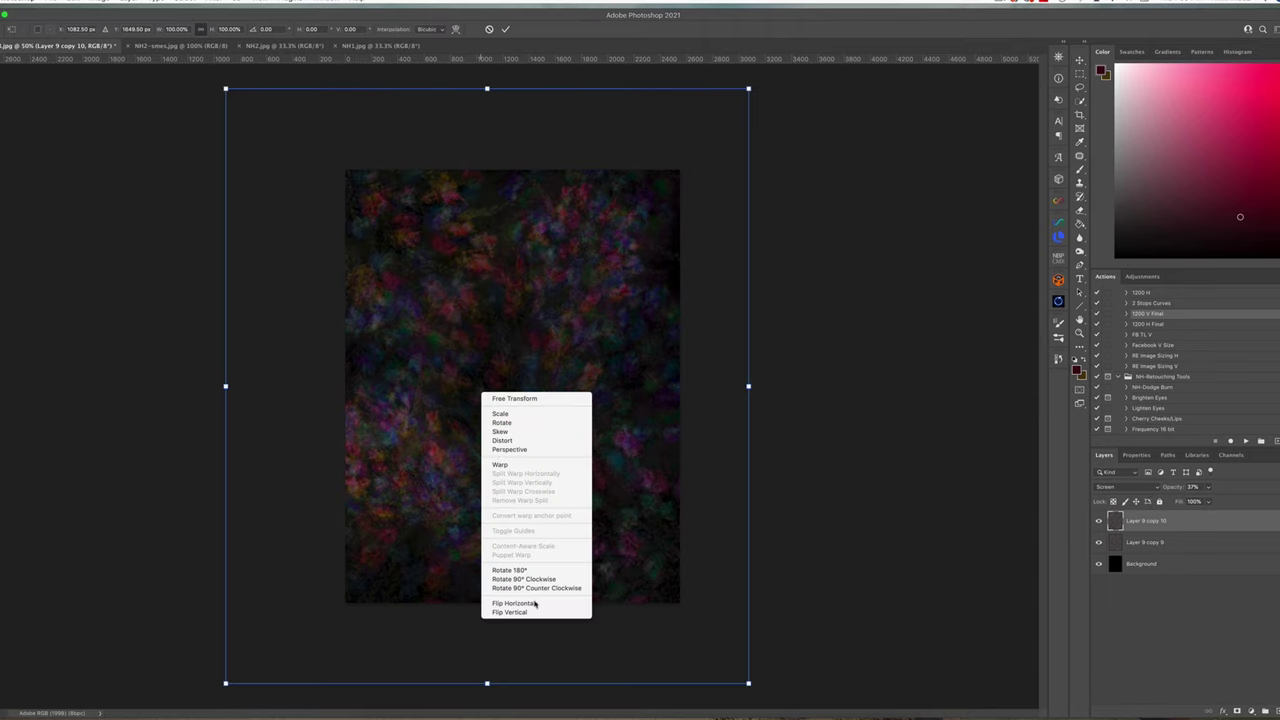
{"action": "left_click", "coordinate": [525, 604]}
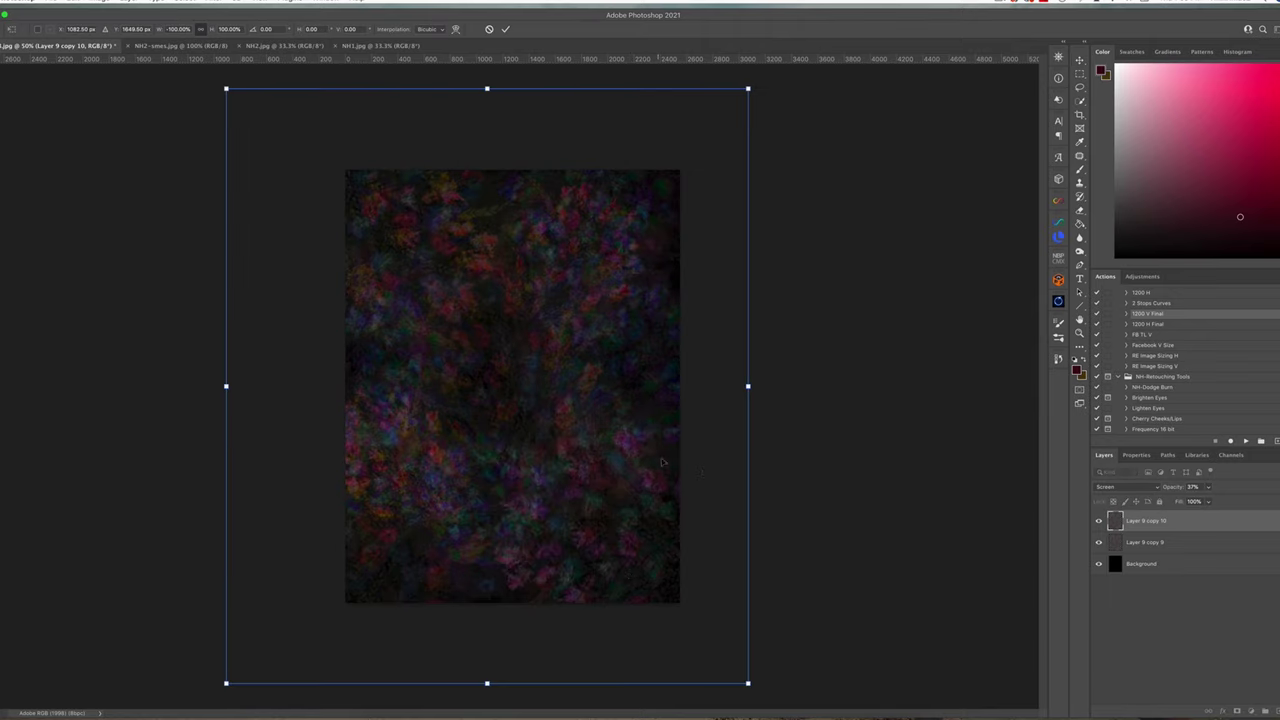
{"action": "key", "text": "Return"}
{"action": "left_click", "coordinate": [1208, 488]}
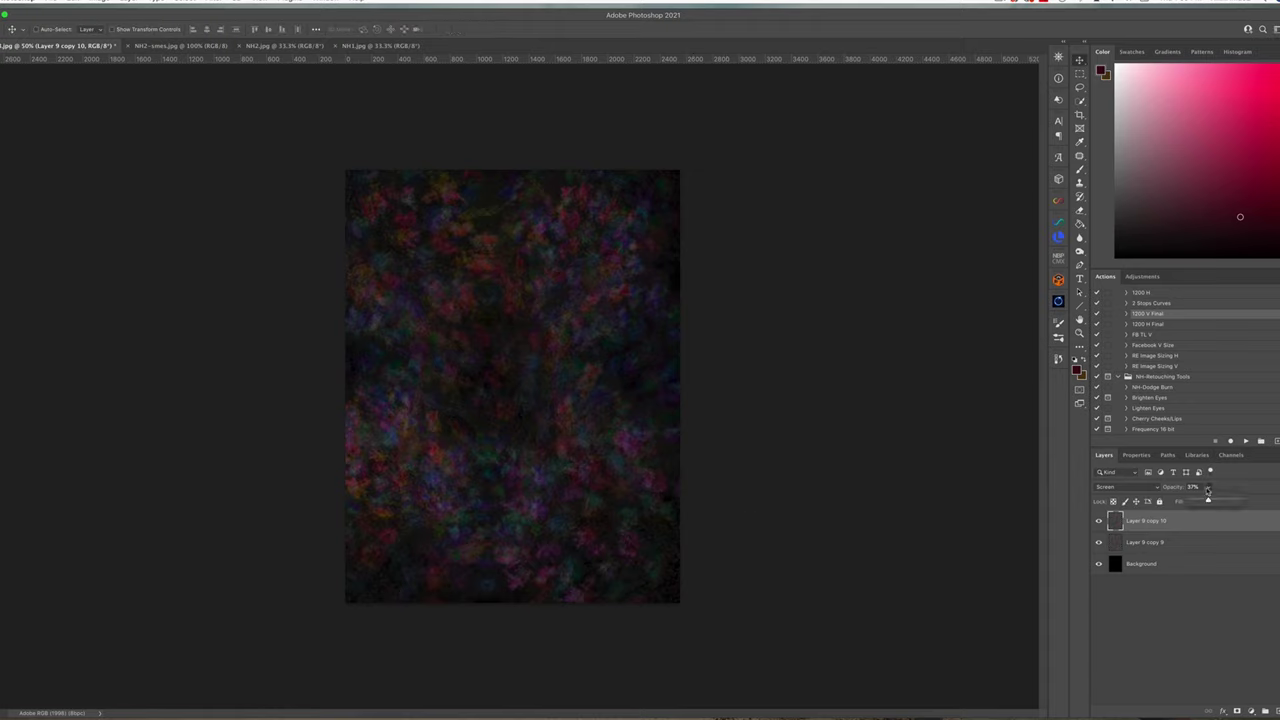
{"action": "mouse_move", "coordinate": [1213, 501]}
{"action": "left_mouse_down"}
{"action": "mouse_move", "coordinate": [1231, 501]}
{"action": "mouse_move", "coordinate": [1203, 501]}
{"action": "left_mouse_up"}
{"action": "left_click", "coordinate": [1097, 521]}
Add a new layer on top and set up a soft pink brush with 16% flow and 100% opacity.
{"action": "left_click", "coordinate": [1276, 711]}
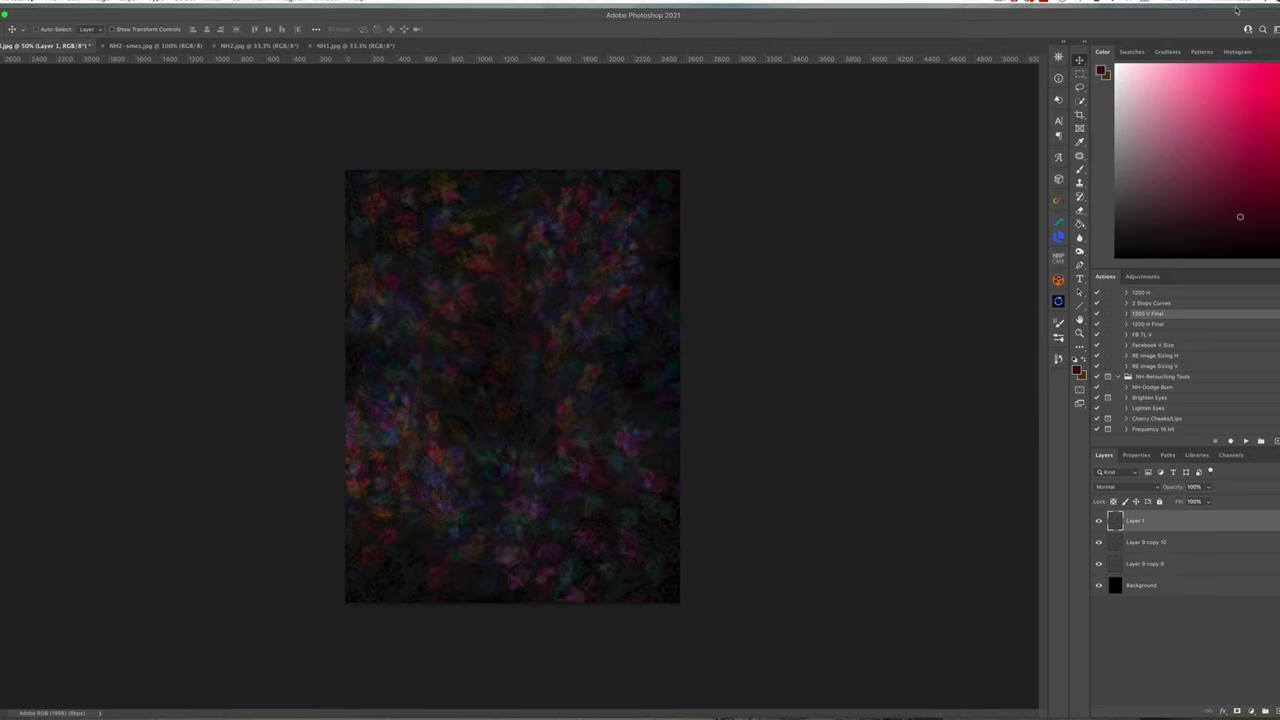
{"action": "left_click", "coordinate": [1189, 81]}
{"action": "left_click", "coordinate": [1079, 170]}
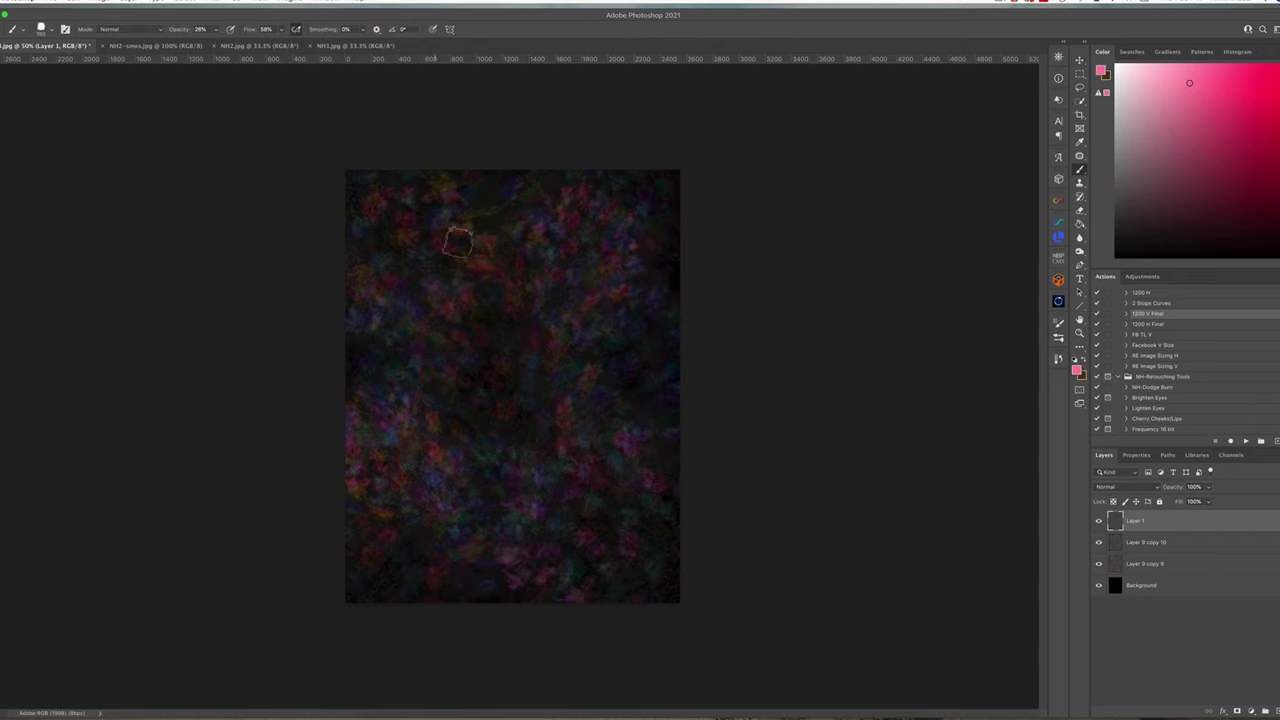
{"action": "right_click", "coordinate": [522, 295]}
{"action": "double_click", "coordinate": [600, 378]}
{"action": "left_click", "coordinate": [280, 29]}
{"action": "left_click_drag", "start_coordinate": [285, 45], "coordinate": [262, 47]}
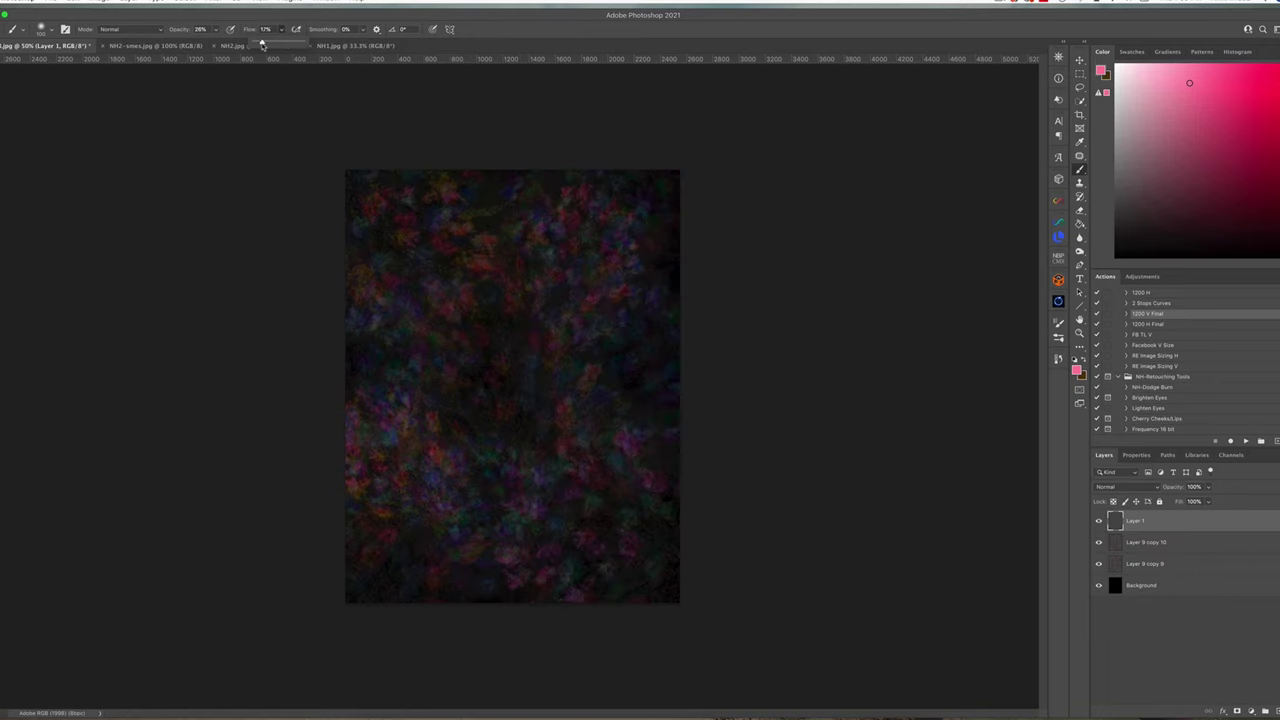
{"action": "key", "text": "0"}
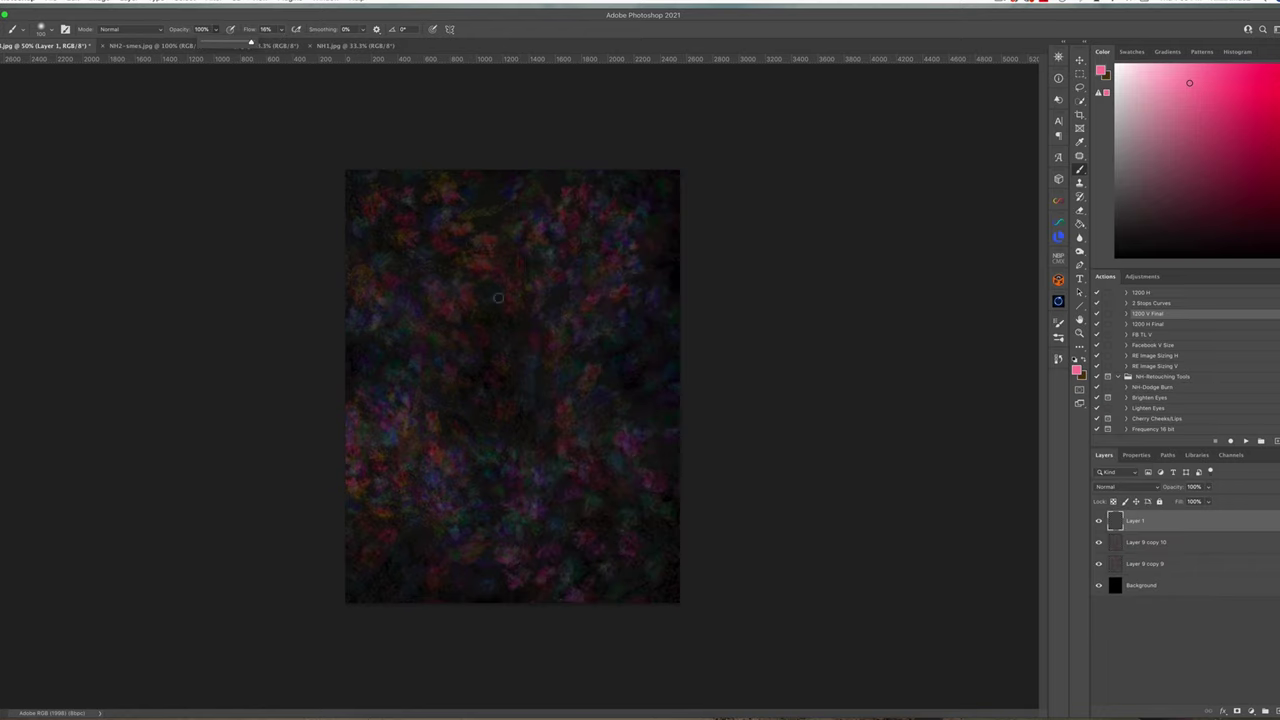
Enlarge the brush greatly and paint a pink glow across the upper part of the canvas.
{"action": "left_click_drag", "start_coordinate": [498, 298], "coordinate": [618, 276]}
{"action": "left_click_drag", "start_coordinate": [514, 296], "coordinate": [620, 281]}
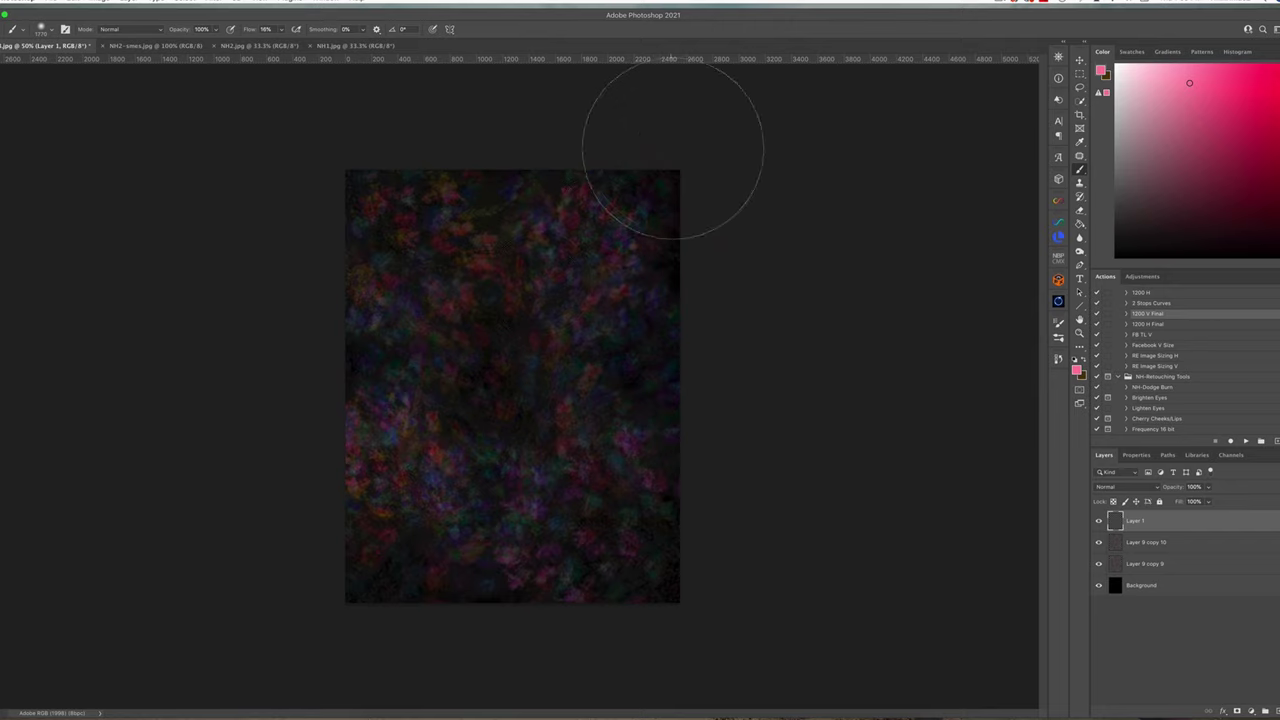
{"action": "mouse_move", "coordinate": [340, 257]}
{"action": "left_mouse_down"}
{"action": "mouse_move", "coordinate": [690, 144]}
{"action": "mouse_move", "coordinate": [405, 205]}
{"action": "mouse_move", "coordinate": [665, 145]}
{"action": "mouse_move", "coordinate": [303, 264]}
{"action": "mouse_move", "coordinate": [473, 255]}
{"action": "mouse_move", "coordinate": [711, 165]}
{"action": "mouse_move", "coordinate": [523, 263]}
{"action": "mouse_move", "coordinate": [651, 223]}
{"action": "mouse_move", "coordinate": [646, 246]}
{"action": "mouse_move", "coordinate": [555, 254]}
{"action": "mouse_move", "coordinate": [564, 192]}
{"action": "mouse_move", "coordinate": [420, 256]}
{"action": "mouse_move", "coordinate": [495, 184]}
{"action": "mouse_move", "coordinate": [428, 223]}
{"action": "mouse_move", "coordinate": [536, 296]}
{"action": "mouse_move", "coordinate": [715, 286]}
{"action": "mouse_move", "coordinate": [738, 224]}
{"action": "left_mouse_up"}
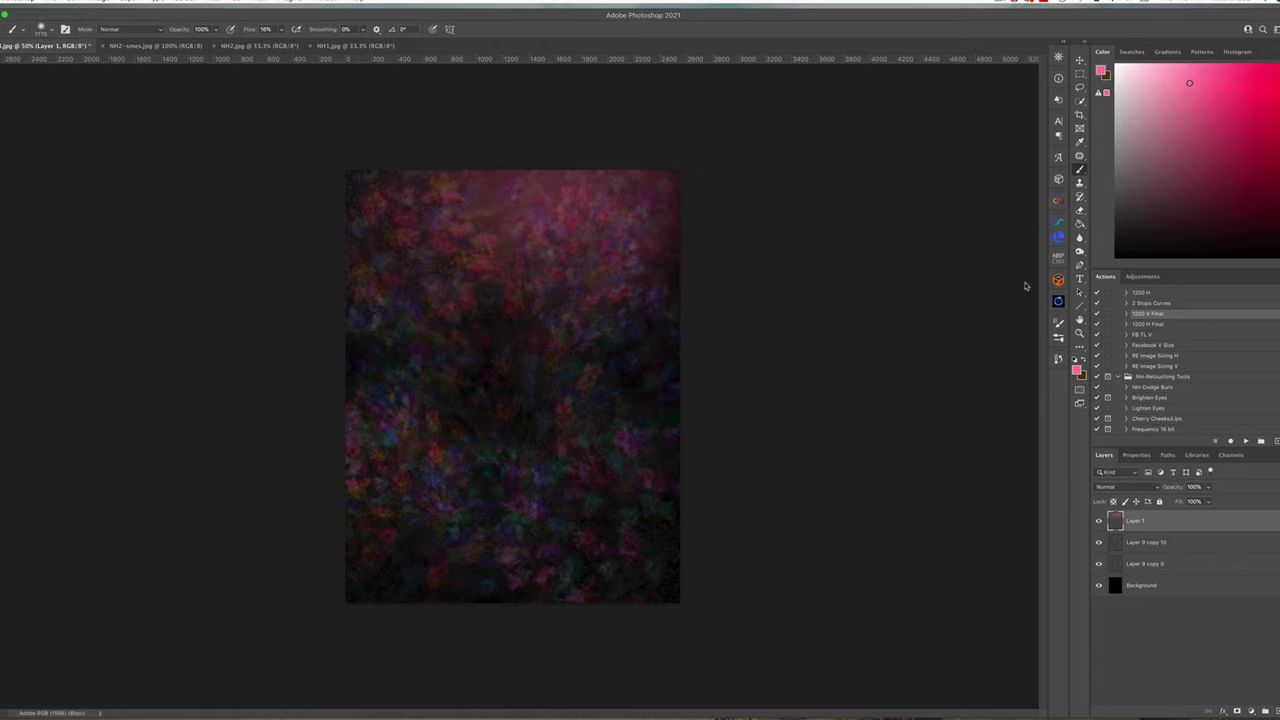
Paint soft green and muted grey-green glows with the large brush over the centre of the backdrop.
{"action": "left_click", "coordinate": [558, 464], "text": "alt"}
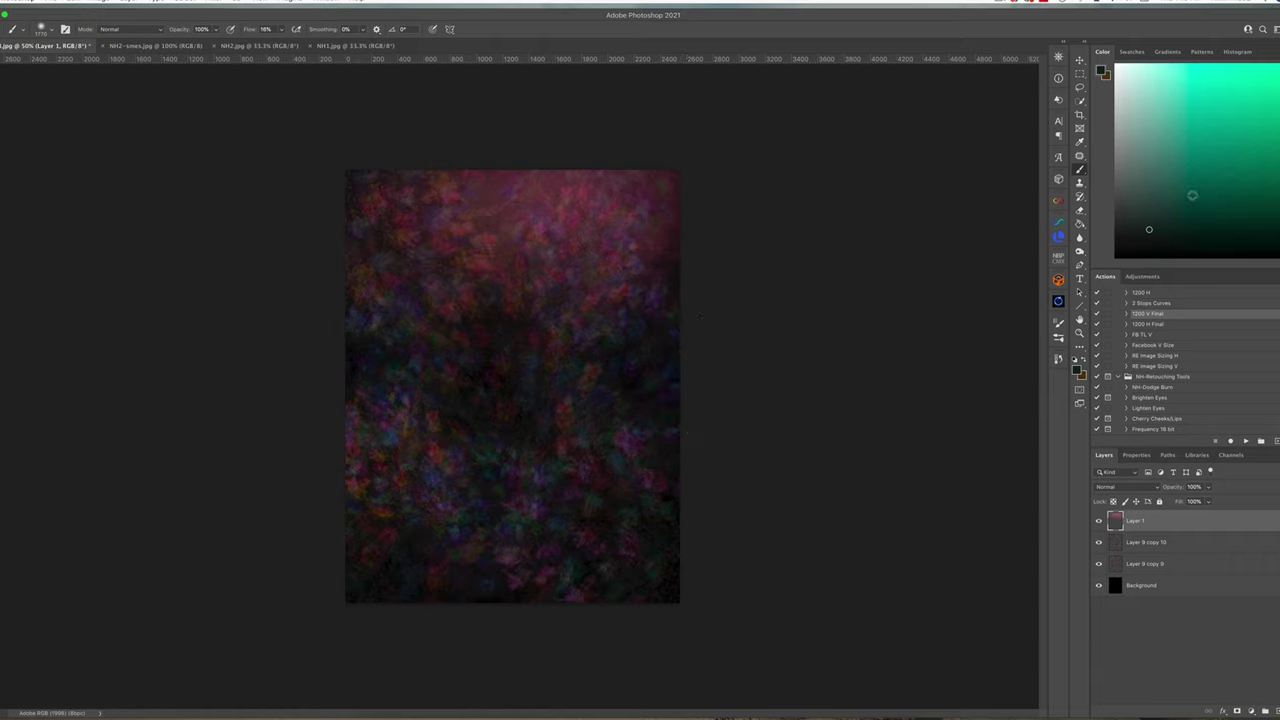
{"action": "left_click", "coordinate": [1163, 162]}
{"action": "mouse_move", "coordinate": [451, 286]}
{"action": "left_mouse_down"}
{"action": "mouse_move", "coordinate": [394, 335]}
{"action": "mouse_move", "coordinate": [450, 262]}
{"action": "mouse_move", "coordinate": [397, 299]}
{"action": "mouse_move", "coordinate": [446, 242]}
{"action": "mouse_move", "coordinate": [455, 334]}
{"action": "mouse_move", "coordinate": [508, 326]}
{"action": "mouse_move", "coordinate": [464, 396]}
{"action": "mouse_move", "coordinate": [514, 351]}
{"action": "mouse_move", "coordinate": [499, 384]}
{"action": "left_mouse_up"}
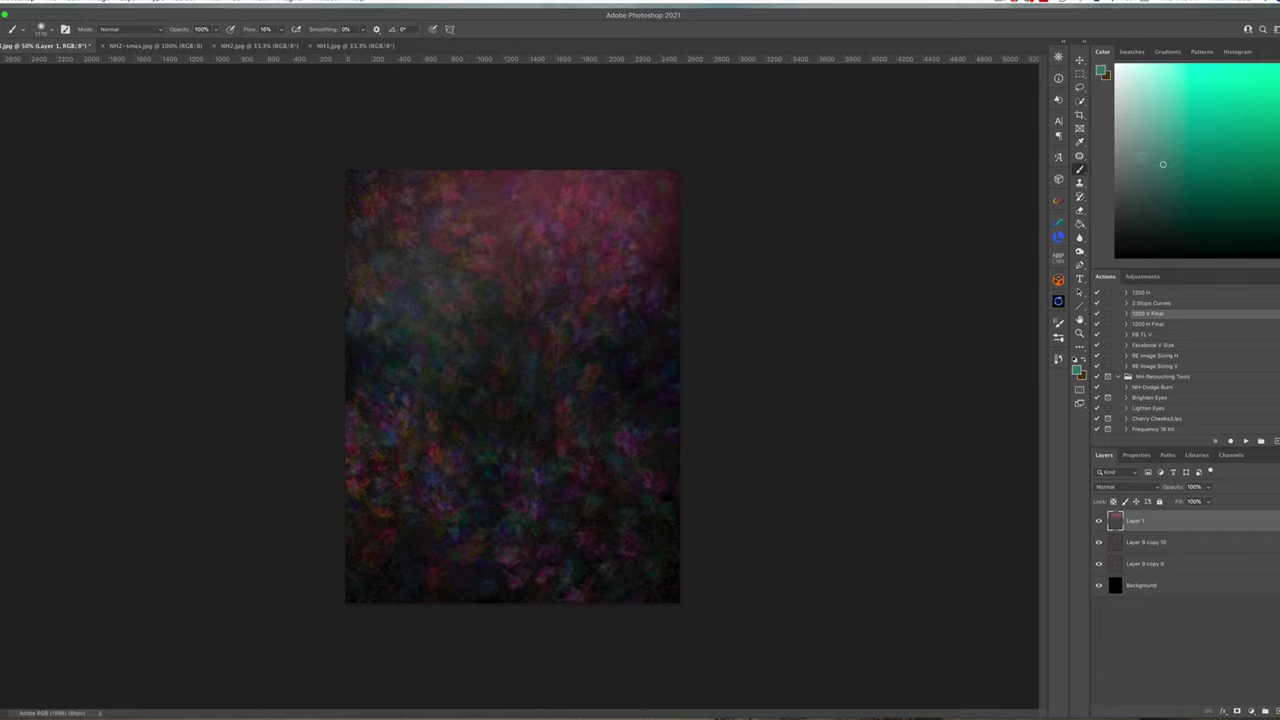
{"action": "left_click", "coordinate": [1122, 162]}
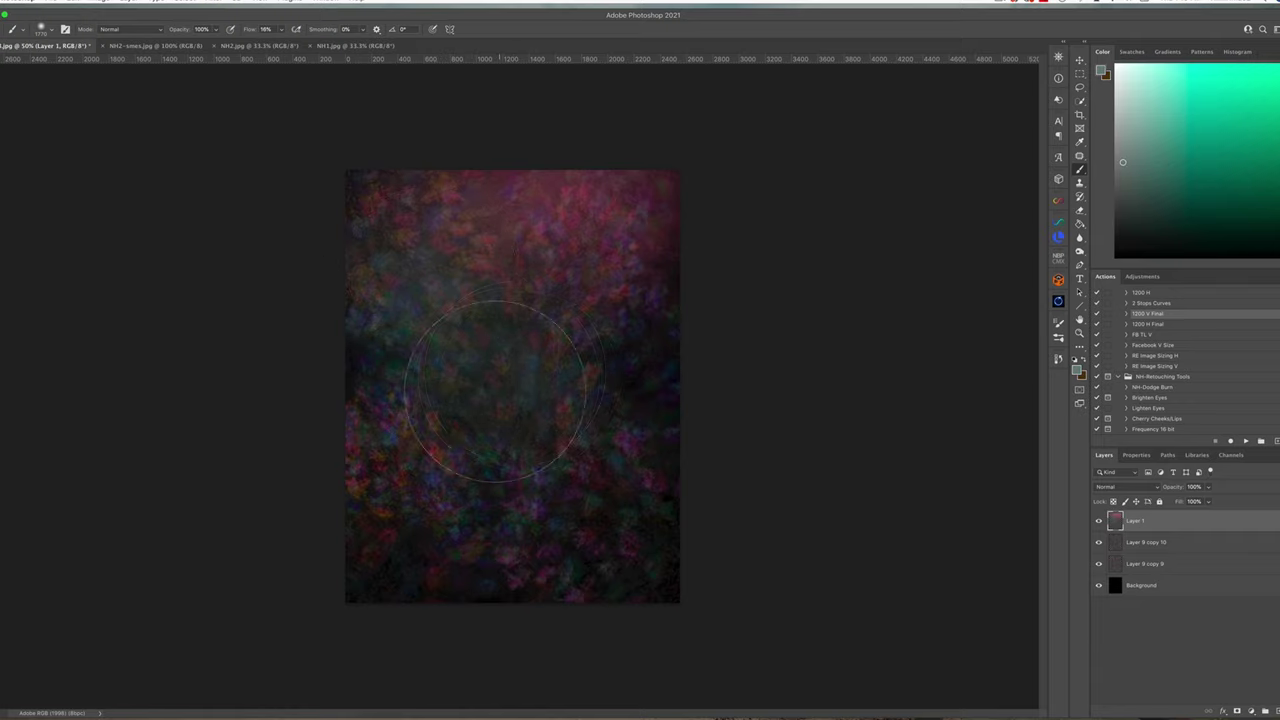
{"action": "mouse_move", "coordinate": [495, 391]}
{"action": "left_mouse_down"}
{"action": "mouse_move", "coordinate": [559, 341]}
{"action": "mouse_move", "coordinate": [506, 431]}
{"action": "left_mouse_up"}
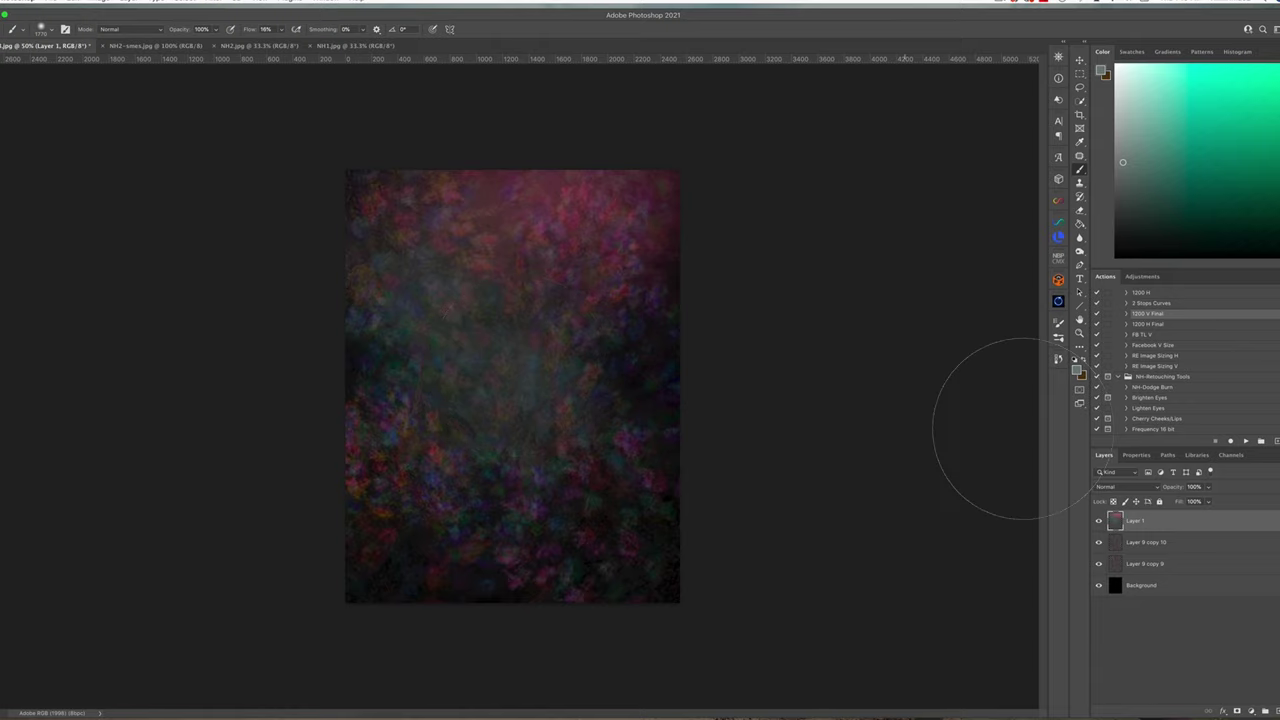
Lower the opacity of the pink and green glow layer to about 59%.
{"action": "left_click", "coordinate": [1208, 486]}
{"action": "left_click_drag", "start_coordinate": [1212, 501], "coordinate": [1202, 502]}
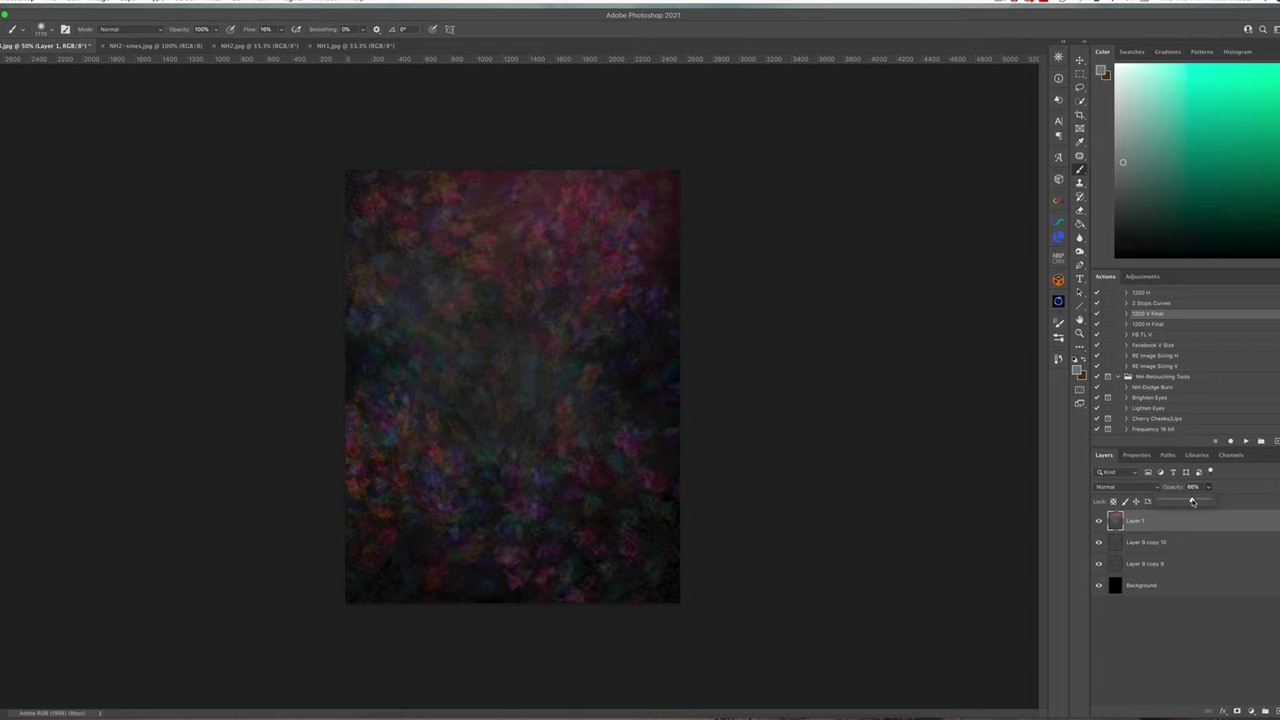
{"action": "left_click_drag", "start_coordinate": [1191, 503], "coordinate": [1198, 500]}
Sample a dark blue, add a new layer and paint blue glows on the backdrop plus a deep violet glow near its lower edge.
{"action": "left_click", "coordinate": [678, 370], "text": "alt"}
{"action": "left_click", "coordinate": [706, 352], "text": "alt"}
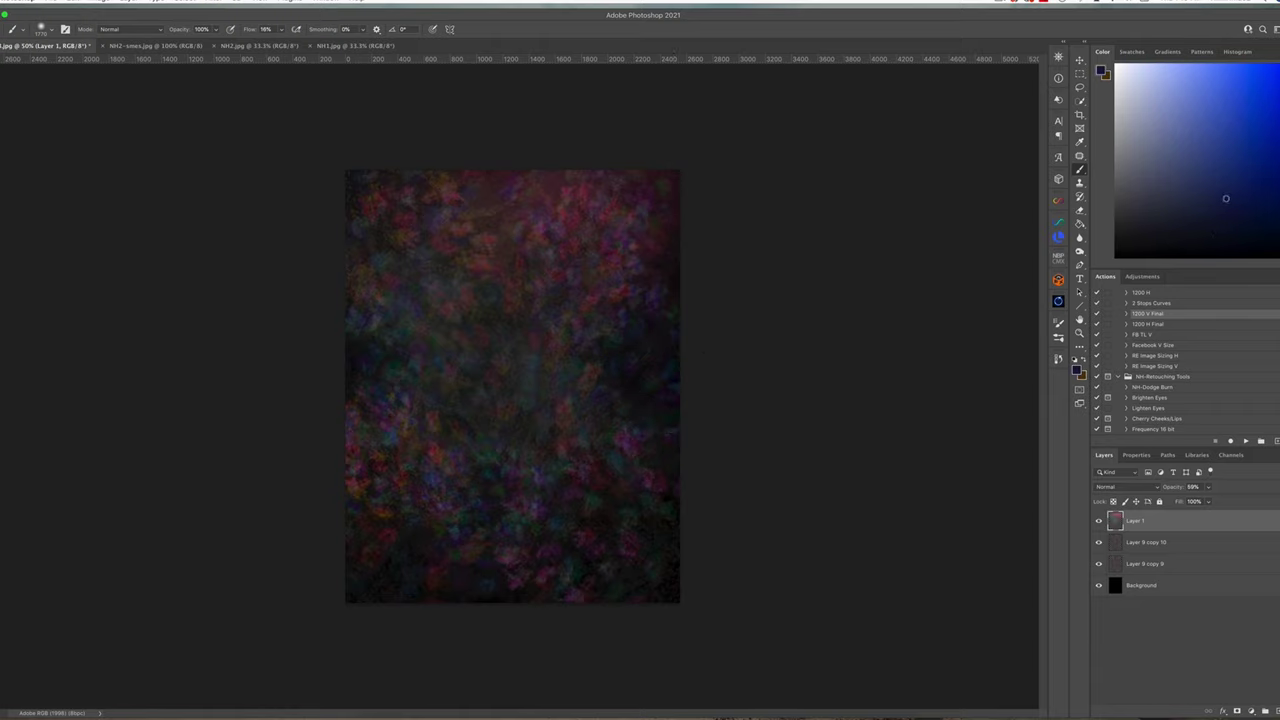
{"action": "left_click", "coordinate": [1272, 710]}
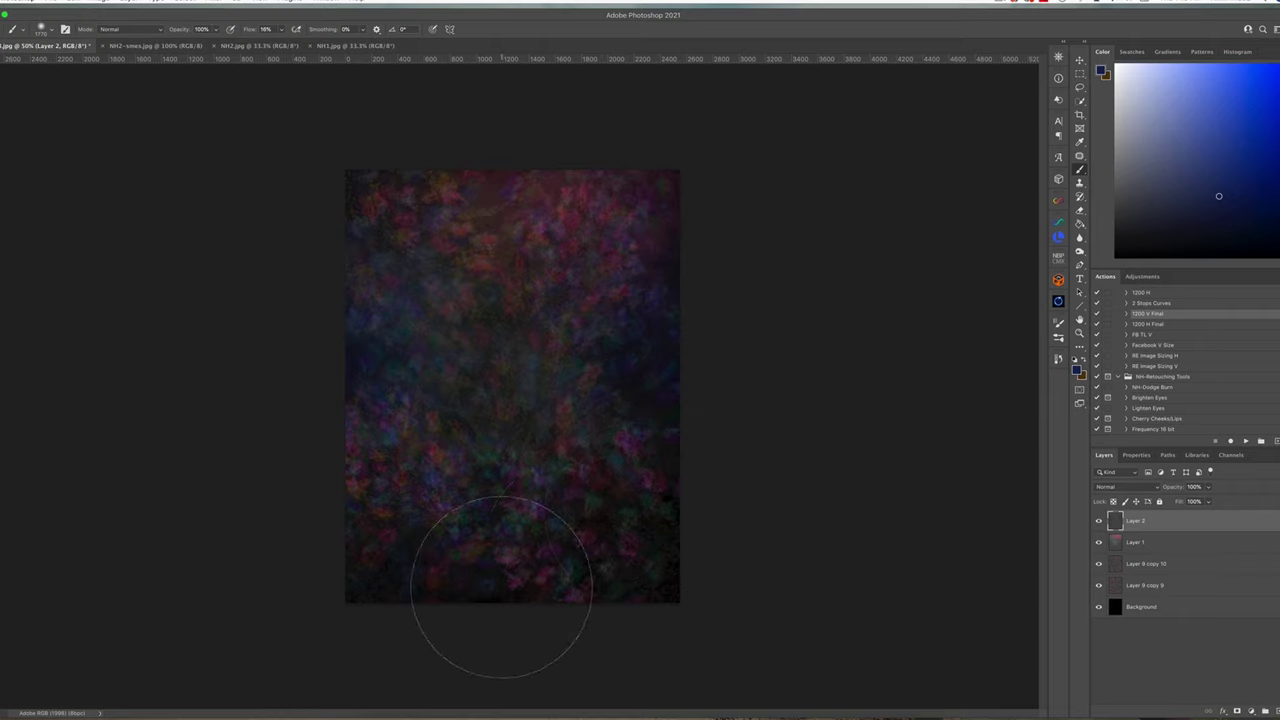
{"action": "left_click", "coordinate": [1224, 113]}
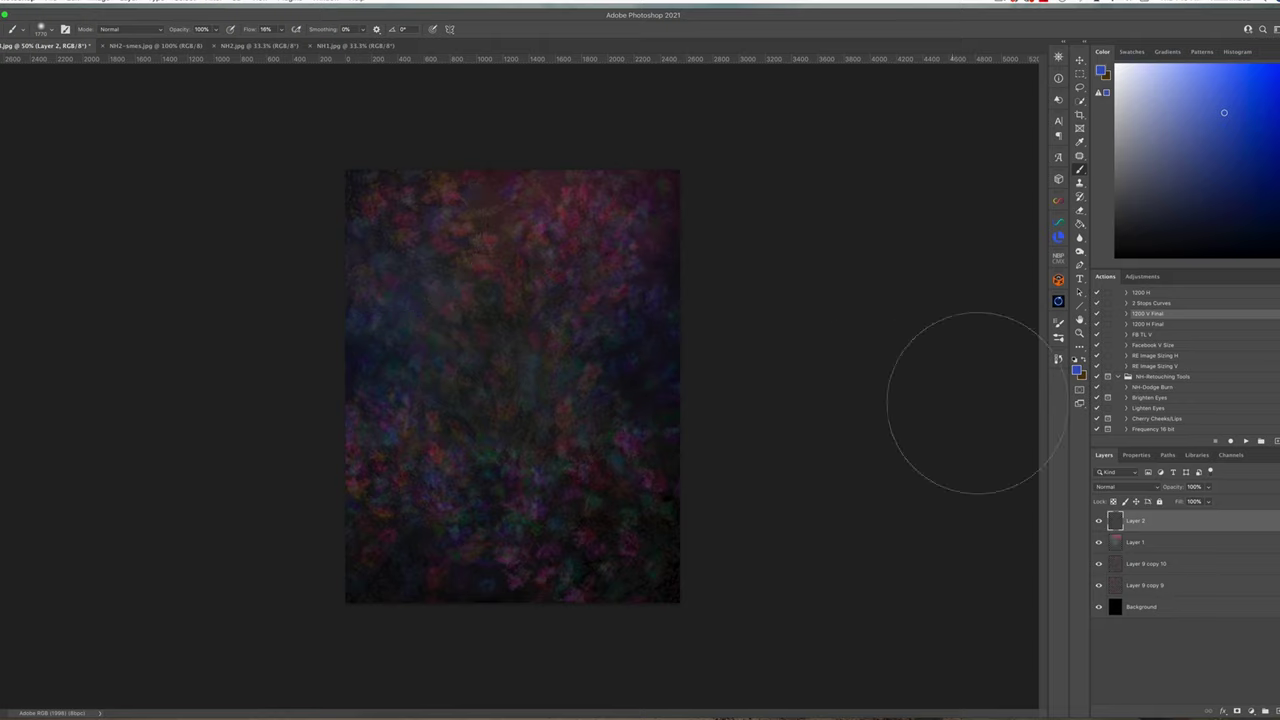
{"action": "left_click", "coordinate": [1279, 107]}
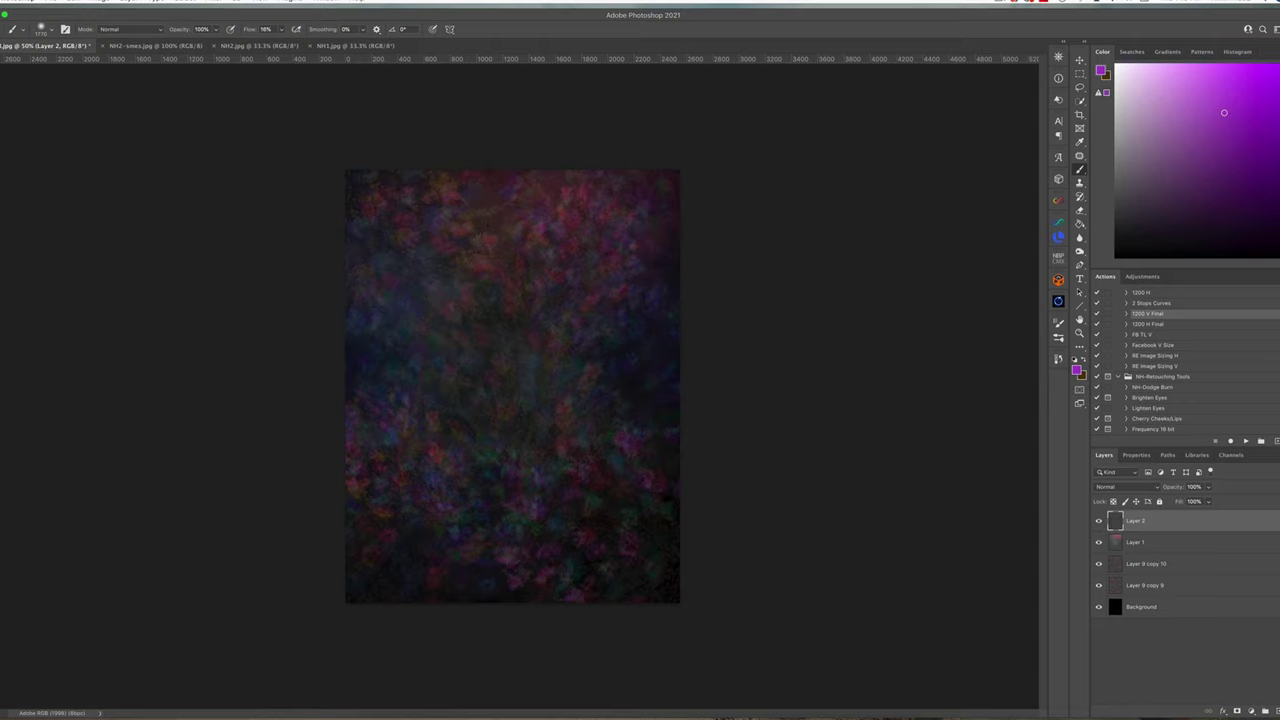
{"action": "left_click", "coordinate": [1271, 148]}
{"action": "mouse_move", "coordinate": [543, 583]}
{"action": "left_mouse_down"}
{"action": "mouse_move", "coordinate": [616, 576]}
{"action": "mouse_move", "coordinate": [650, 543]}
{"action": "mouse_move", "coordinate": [658, 479]}
{"action": "mouse_move", "coordinate": [690, 491]}
{"action": "left_mouse_up"}
Lower the blue and violet glow layer's opacity to about 59% and flatten the image.
{"action": "left_click", "coordinate": [1208, 487]}
{"action": "left_click_drag", "start_coordinate": [1207, 502], "coordinate": [1189, 503]}
{"action": "left_click", "coordinate": [1100, 523]}
{"action": "left_click", "coordinate": [128, 2]}
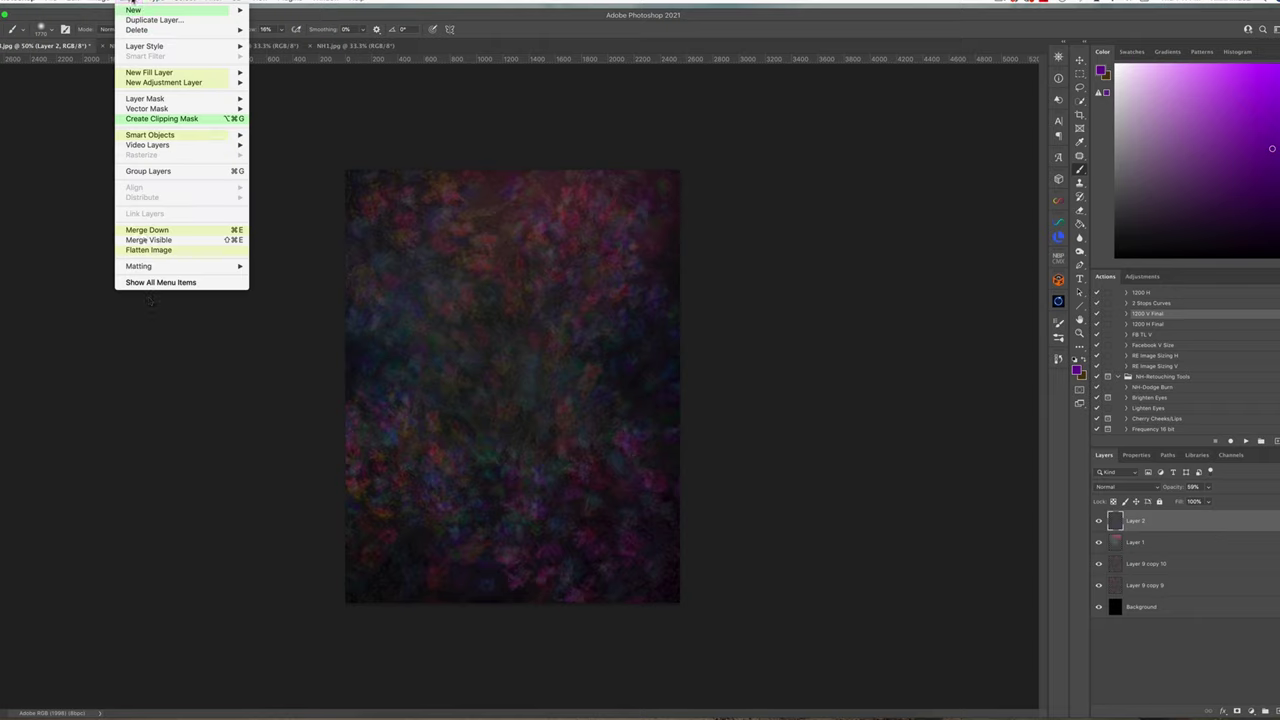
{"action": "left_click", "coordinate": [160, 246]}
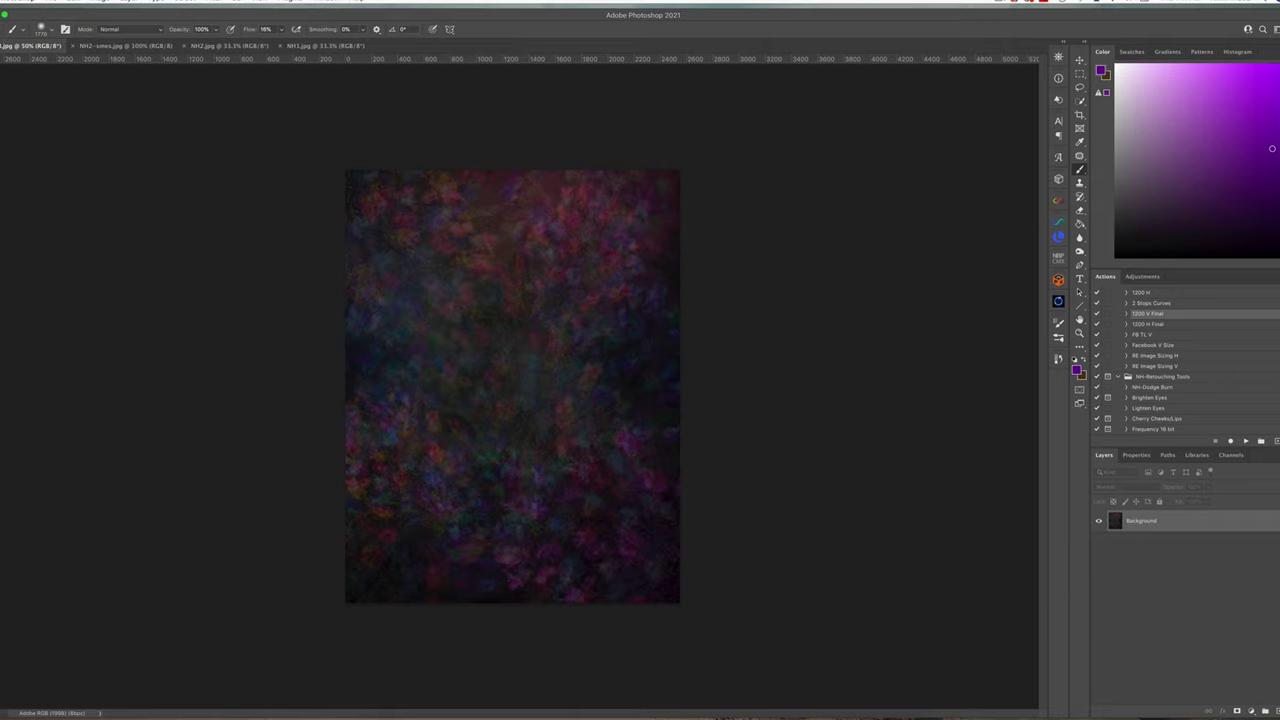
Add a Selective Color adjustment: Blacks at cyan -4, magenta -1, black +5; Neutrals at magenta -3, yellow +4, black -2.
{"action": "left_click", "coordinate": [1251, 711]}
{"action": "left_click", "coordinate": [1250, 690]}
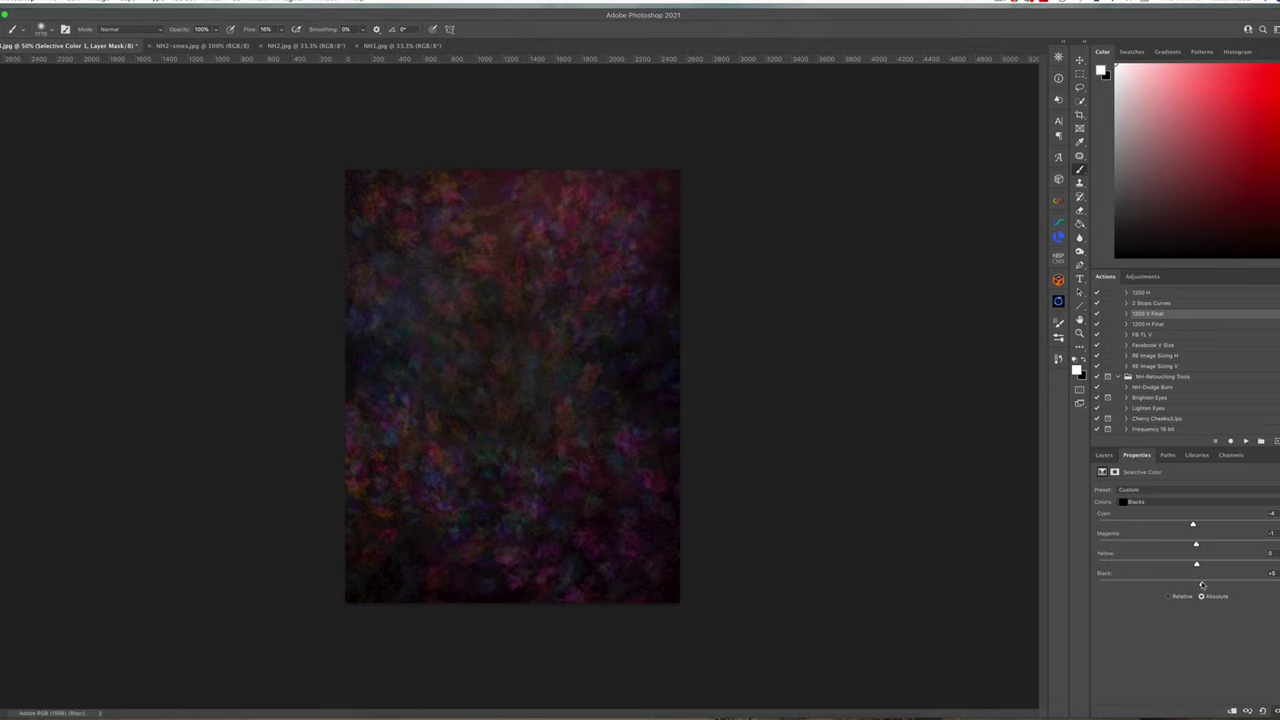
{"action": "left_click", "coordinate": [1177, 508]}
{"action": "left_click", "coordinate": [1176, 491]}
{"action": "left_click_drag", "start_coordinate": [1196, 566], "coordinate": [1201, 566]}
Adjust the black amount of the Whites in Selective Color and compare the image with and without the adjustment.
{"action": "left_click", "coordinate": [1185, 503]}
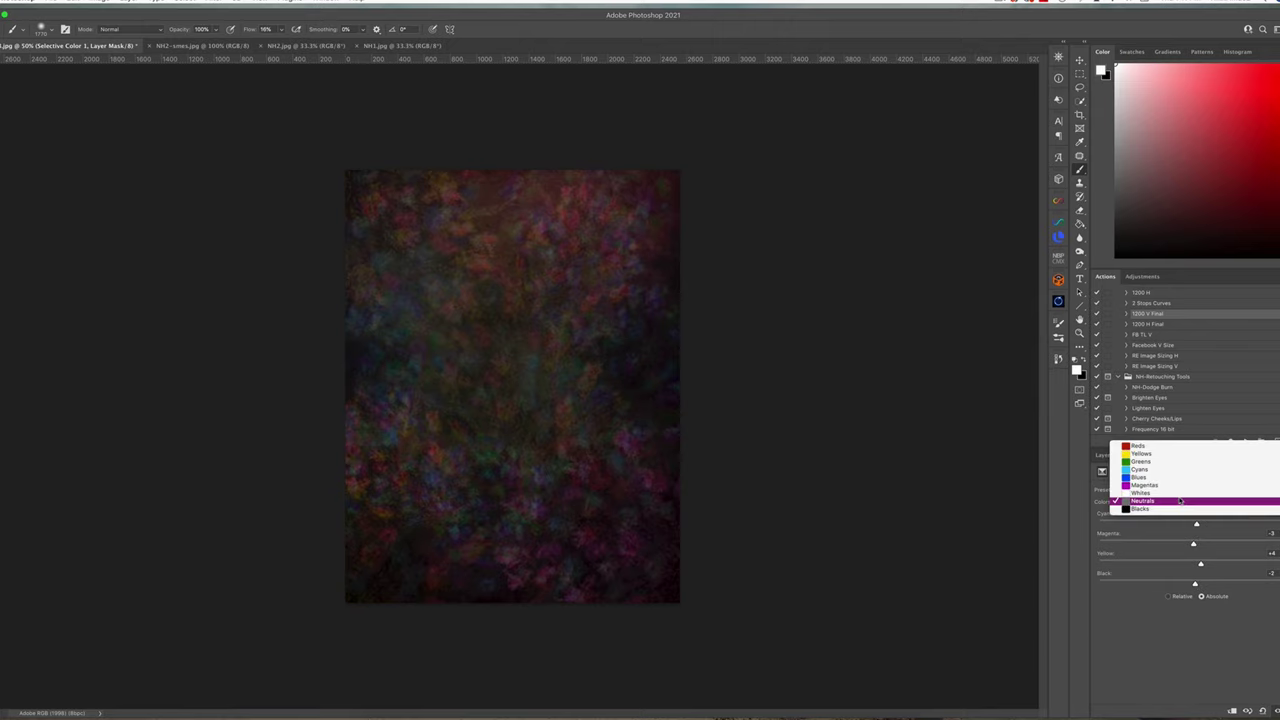
{"action": "left_click", "coordinate": [1181, 493]}
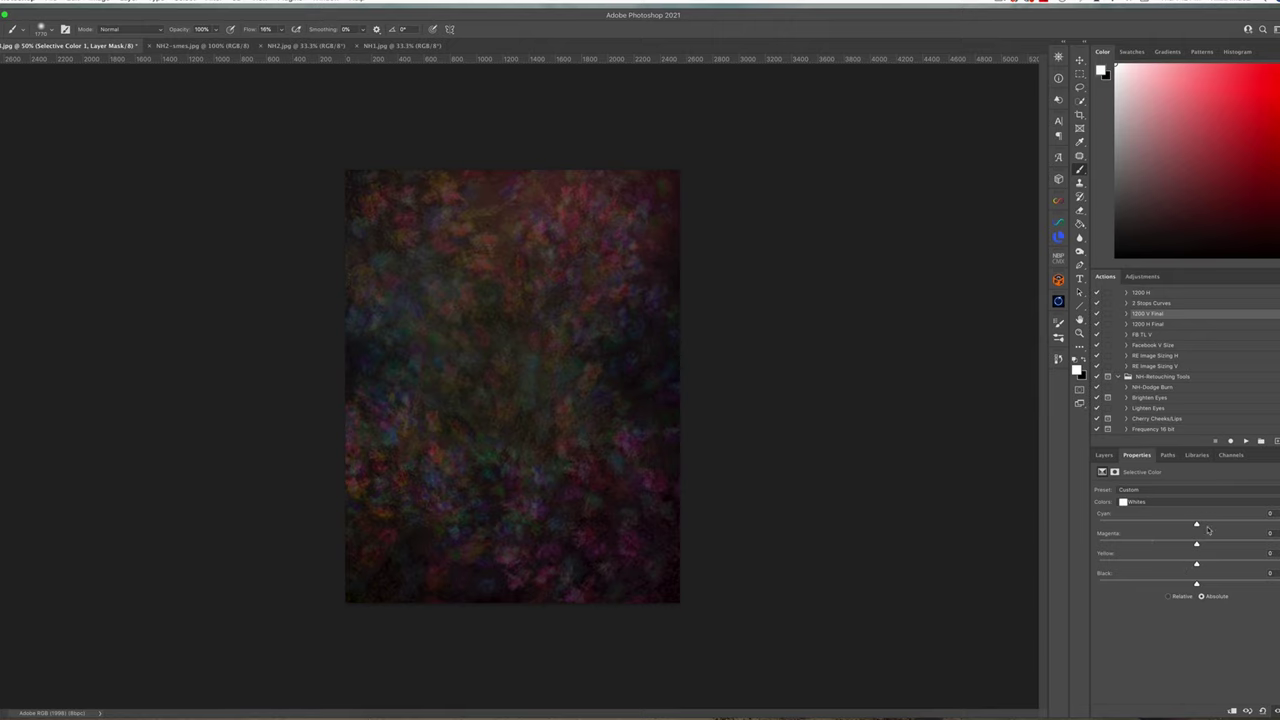
{"action": "left_click_drag", "start_coordinate": [1196, 585], "coordinate": [1111, 574]}
{"action": "mouse_move", "coordinate": [1212, 588]}
{"action": "left_mouse_down"}
{"action": "mouse_move", "coordinate": [1098, 566]}
{"action": "mouse_move", "coordinate": [1192, 580]}
{"action": "left_mouse_up"}
{"action": "left_click", "coordinate": [1104, 455]}
{"action": "left_click", "coordinate": [1100, 521]}
{"action": "left_click", "coordinate": [1100, 521]}
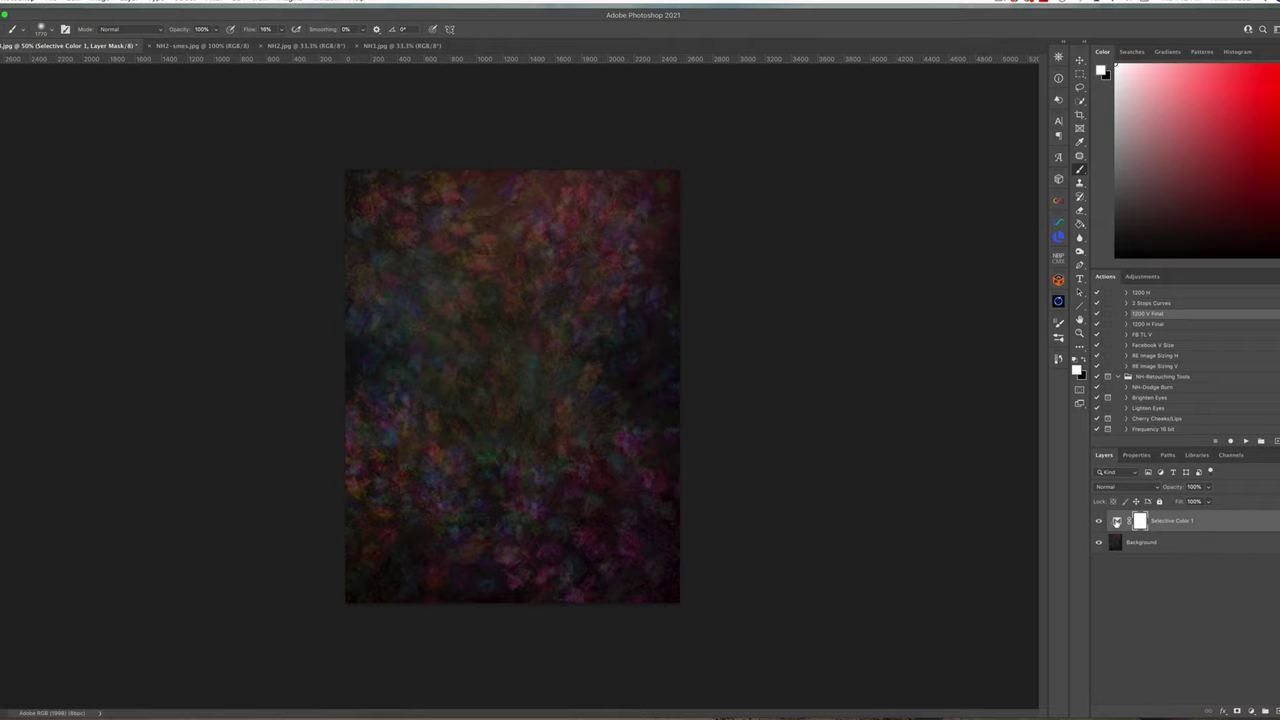
Lower the Selective Color layer's opacity to about 78% and flatten the image.
{"action": "left_click", "coordinate": [1209, 487]}
{"action": "left_click_drag", "start_coordinate": [1213, 502], "coordinate": [1200, 502]}
{"action": "left_click", "coordinate": [128, 1]}
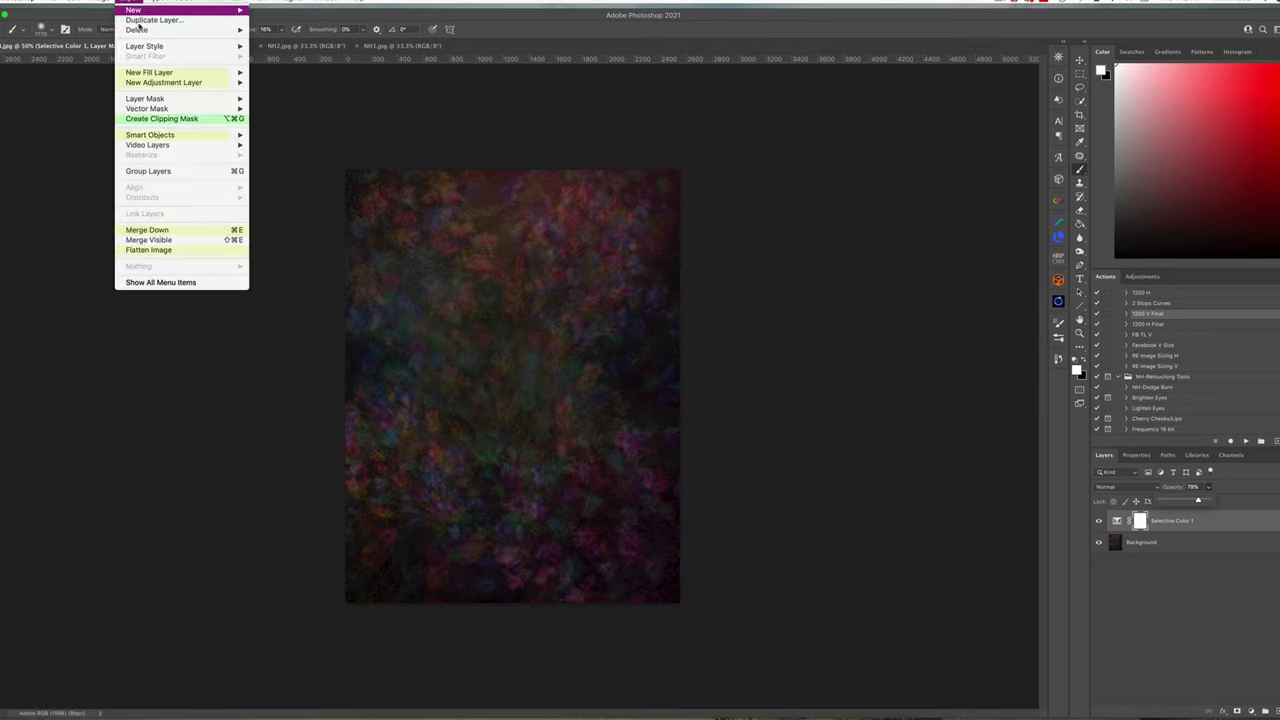
{"action": "left_click", "coordinate": [156, 254]}
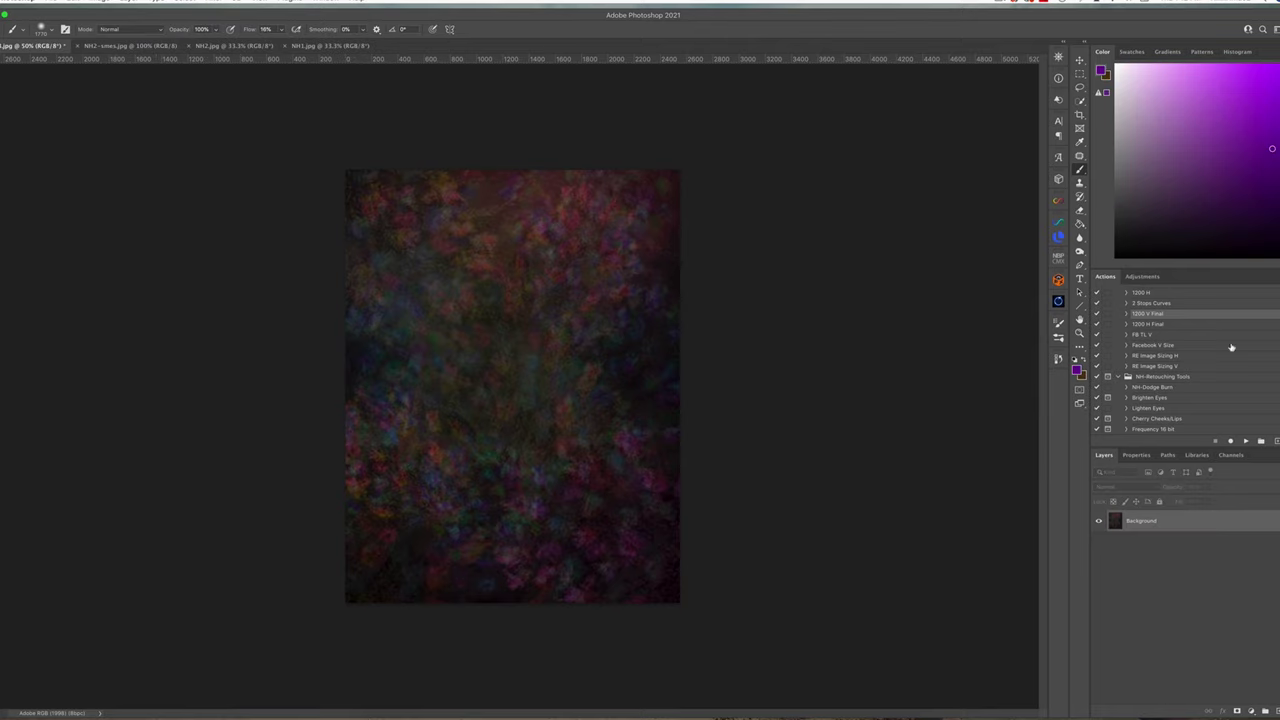
Run the NH-Dodge Burn action and paint white on the Burn mask to darken areas around the centre.
{"action": "left_click", "coordinate": [1160, 387]}
{"action": "left_click", "coordinate": [1246, 442]}
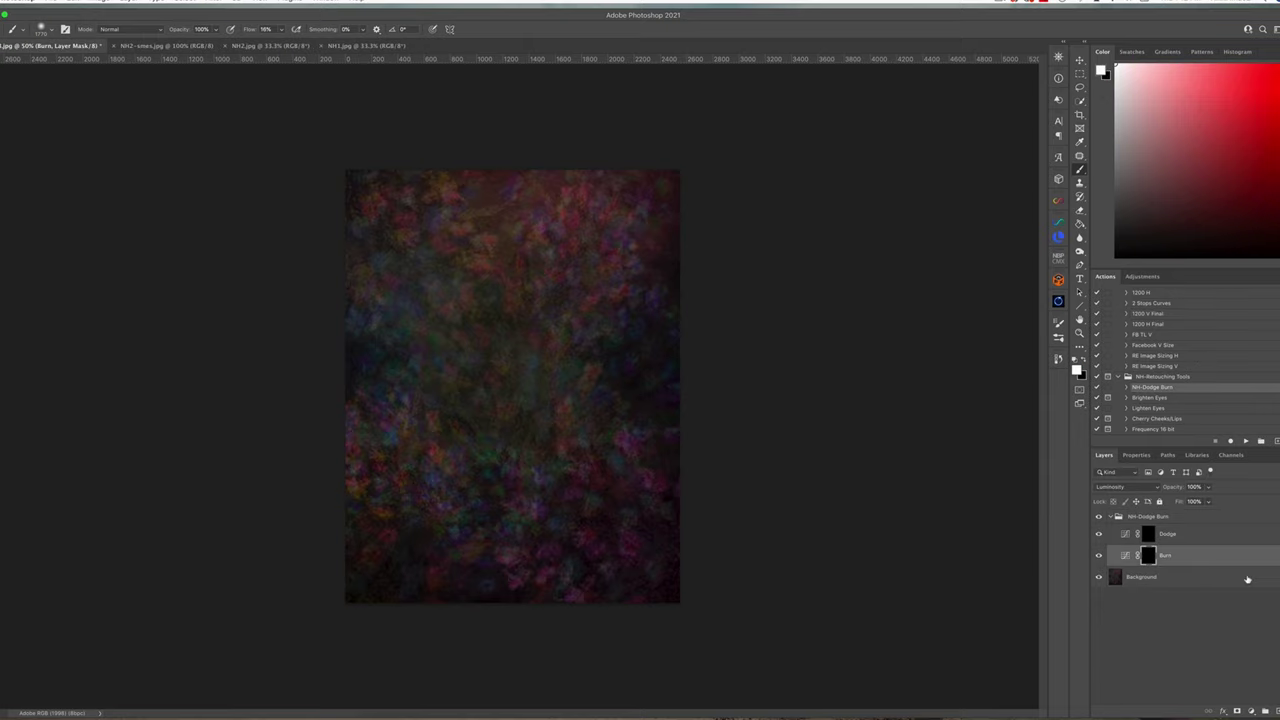
{"action": "mouse_move", "coordinate": [553, 369]}
{"action": "left_mouse_down"}
{"action": "mouse_move", "coordinate": [351, 395]}
{"action": "mouse_move", "coordinate": [490, 379]}
{"action": "left_mouse_up"}
{"action": "left_click_drag", "start_coordinate": [537, 386], "coordinate": [519, 386]}
{"action": "left_click_drag", "start_coordinate": [551, 466], "coordinate": [580, 466]}
{"action": "mouse_move", "coordinate": [591, 398]}
{"action": "left_mouse_down"}
{"action": "mouse_move", "coordinate": [590, 426]}
{"action": "mouse_move", "coordinate": [573, 429]}
{"action": "mouse_move", "coordinate": [570, 368]}
{"action": "left_mouse_up"}
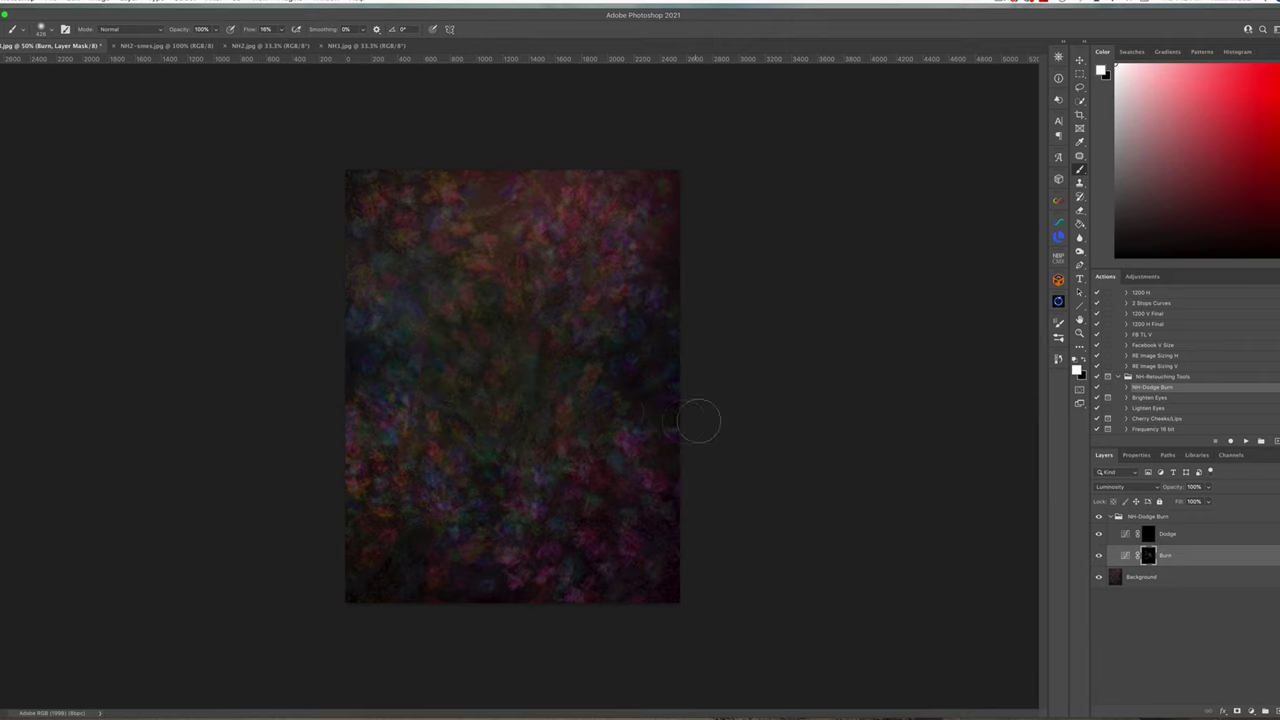
Resize the brush and paint white on the Dodge mask to lighten flowers in the upper and middle areas.
{"action": "left_click_drag", "start_coordinate": [598, 304], "coordinate": [576, 304], "text": "ctrl+alt"}
{"action": "left_click", "coordinate": [1148, 534]}
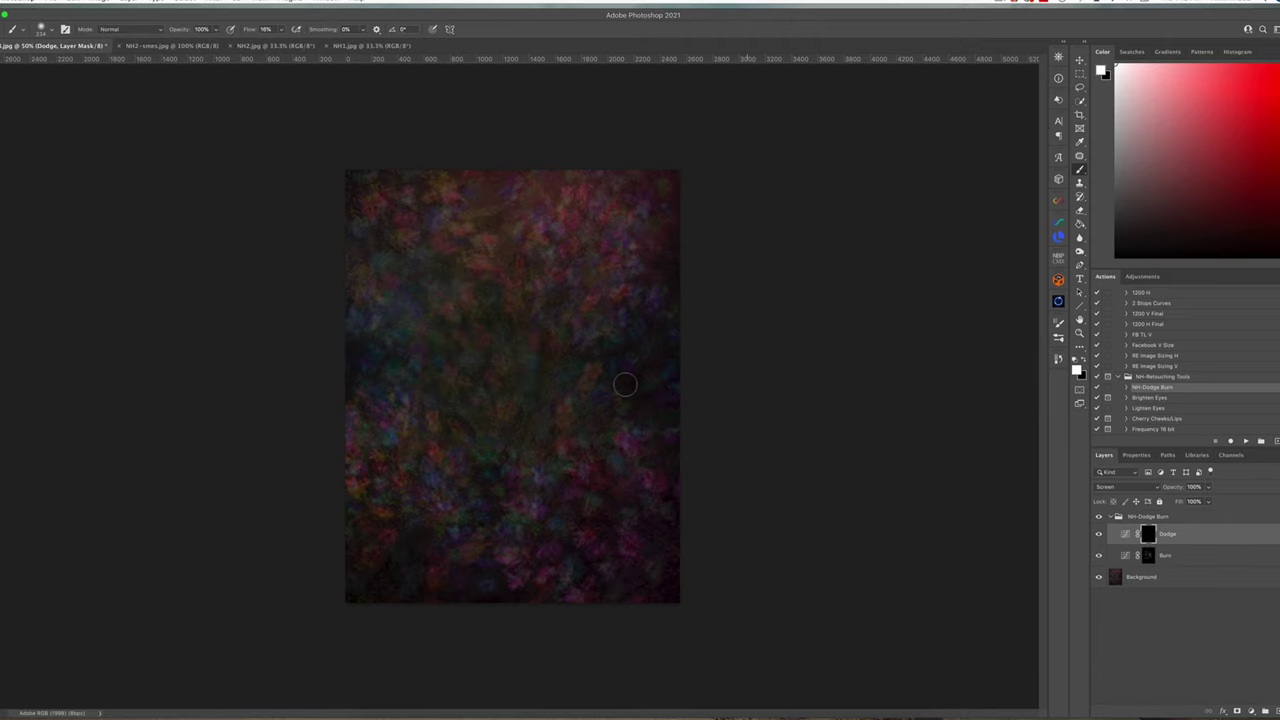
{"action": "left_click_drag", "start_coordinate": [513, 358], "coordinate": [475, 358], "text": "ctrl+alt"}
{"action": "left_click_drag", "start_coordinate": [531, 309], "coordinate": [693, 305]}
{"action": "mouse_move", "coordinate": [636, 198]}
{"action": "left_mouse_down"}
{"action": "mouse_move", "coordinate": [606, 149]}
{"action": "mouse_move", "coordinate": [443, 194]}
{"action": "mouse_move", "coordinate": [518, 239]}
{"action": "left_mouse_up"}
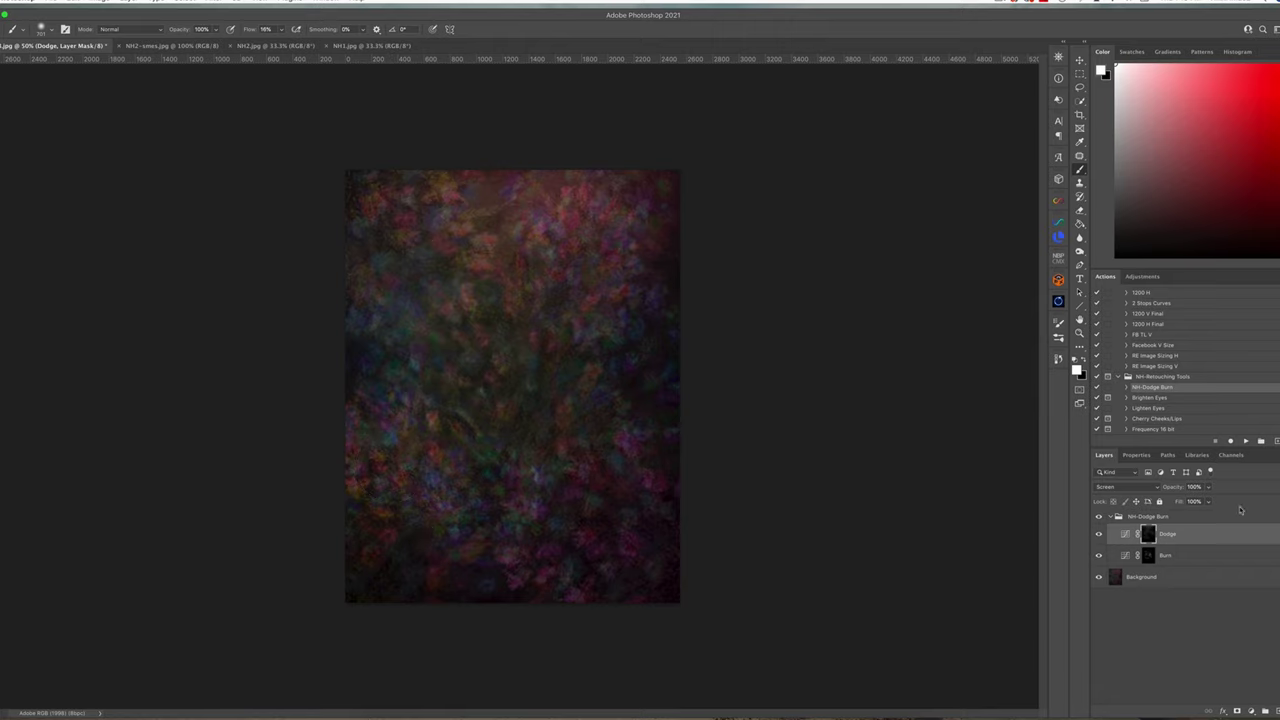
Compare the image without the NH-Dodge Burn group, reduce the group's opacity slightly and flatten the image.
{"action": "left_click", "coordinate": [1112, 517]}
{"action": "left_click", "coordinate": [1099, 517]}
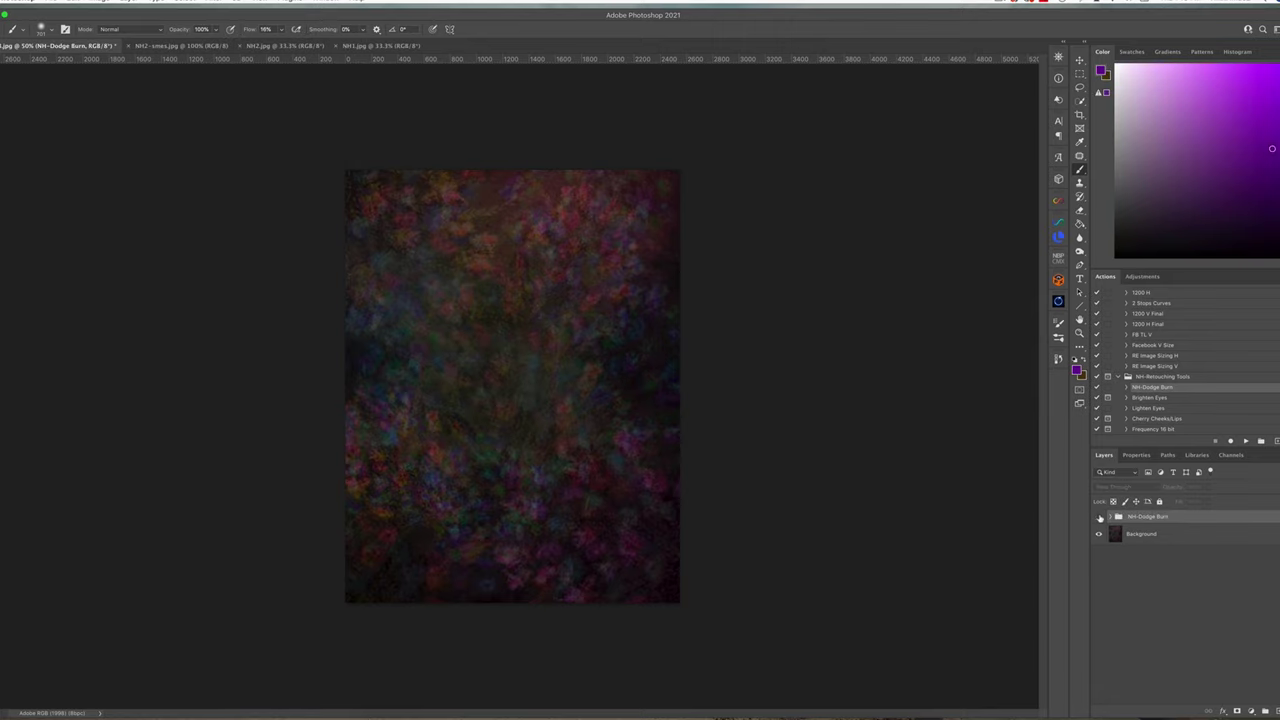
{"action": "left_click", "coordinate": [1100, 517]}
{"action": "left_click", "coordinate": [1100, 517]}
{"action": "left_click", "coordinate": [1100, 517]}
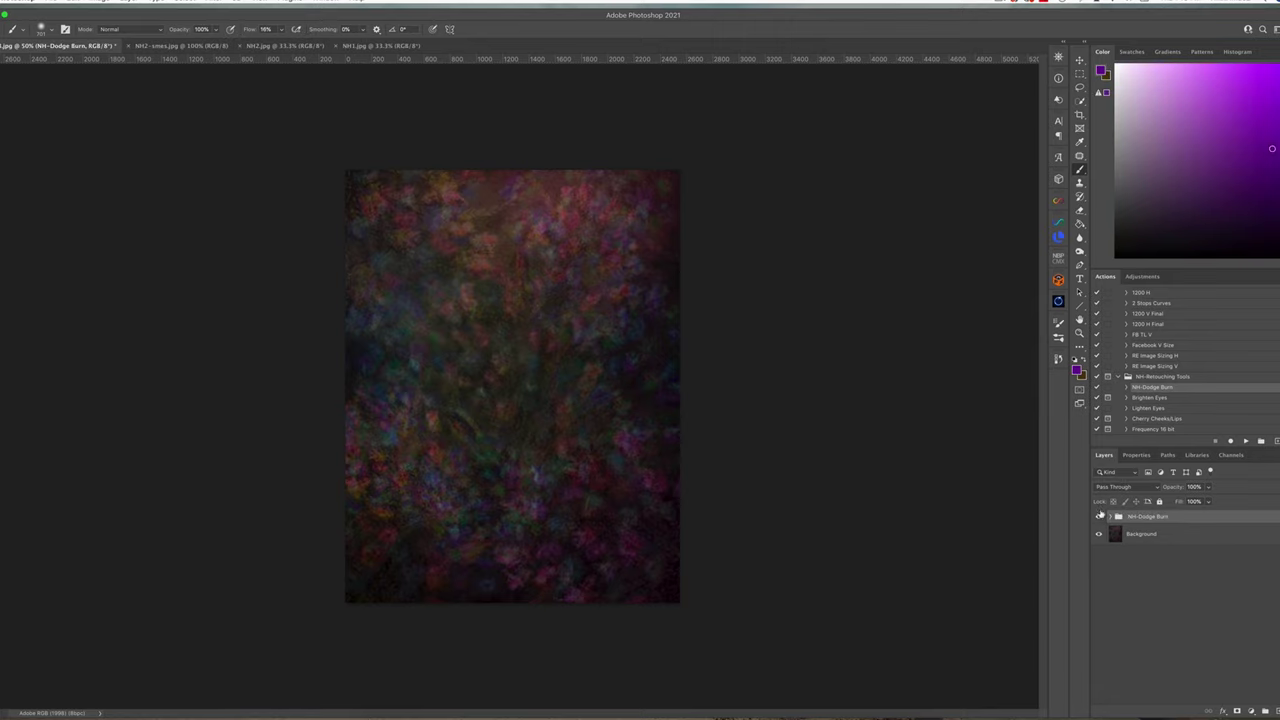
{"action": "left_click_drag", "start_coordinate": [1208, 487], "coordinate": [1204, 503]}
{"action": "left_click", "coordinate": [128, 2]}
{"action": "left_click", "coordinate": [163, 247]}
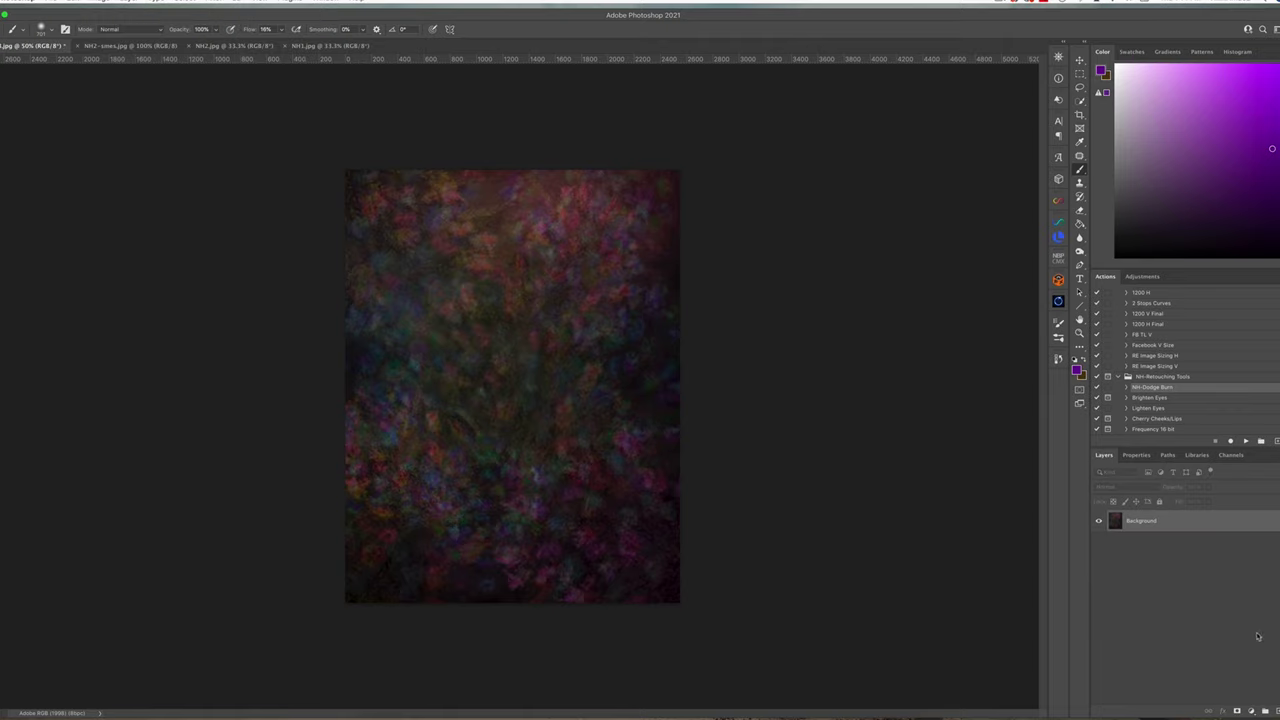
Duplicate the background layer, apply the Topaz Studio Glow filter to the copy and compare it with the original.
{"action": "key", "text": "super+j"}
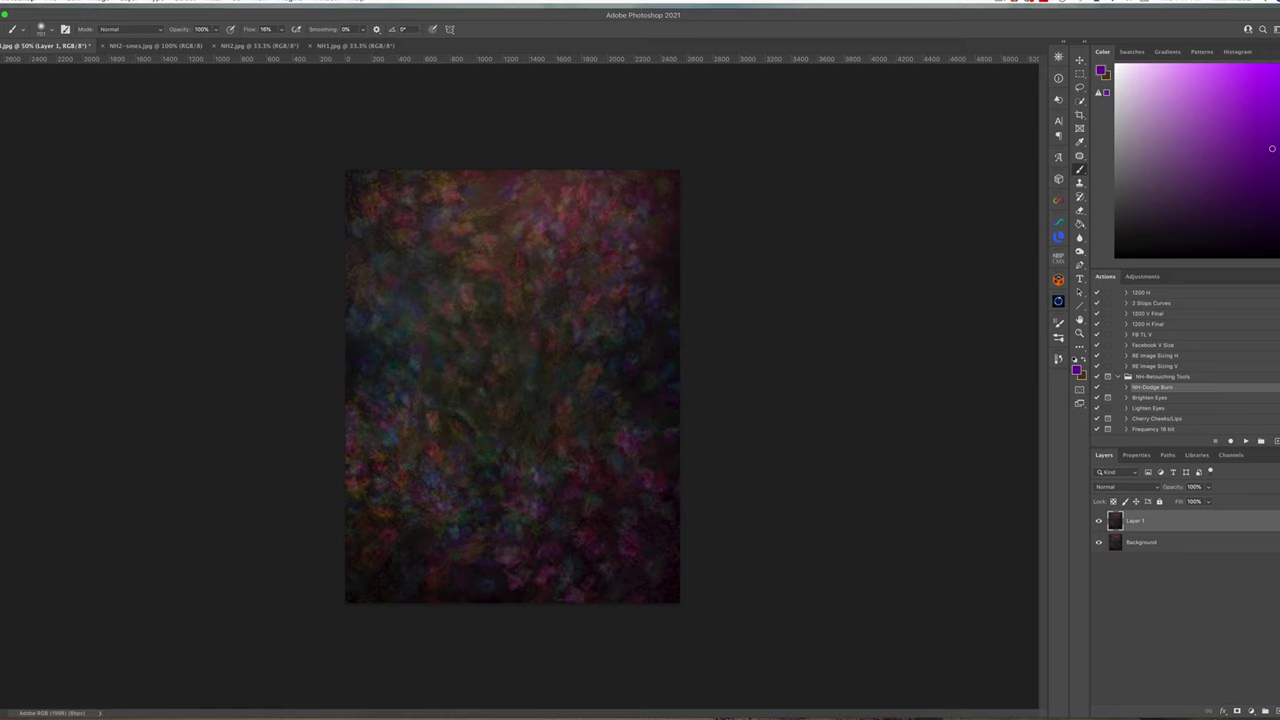
{"action": "left_click", "coordinate": [217, 3]}
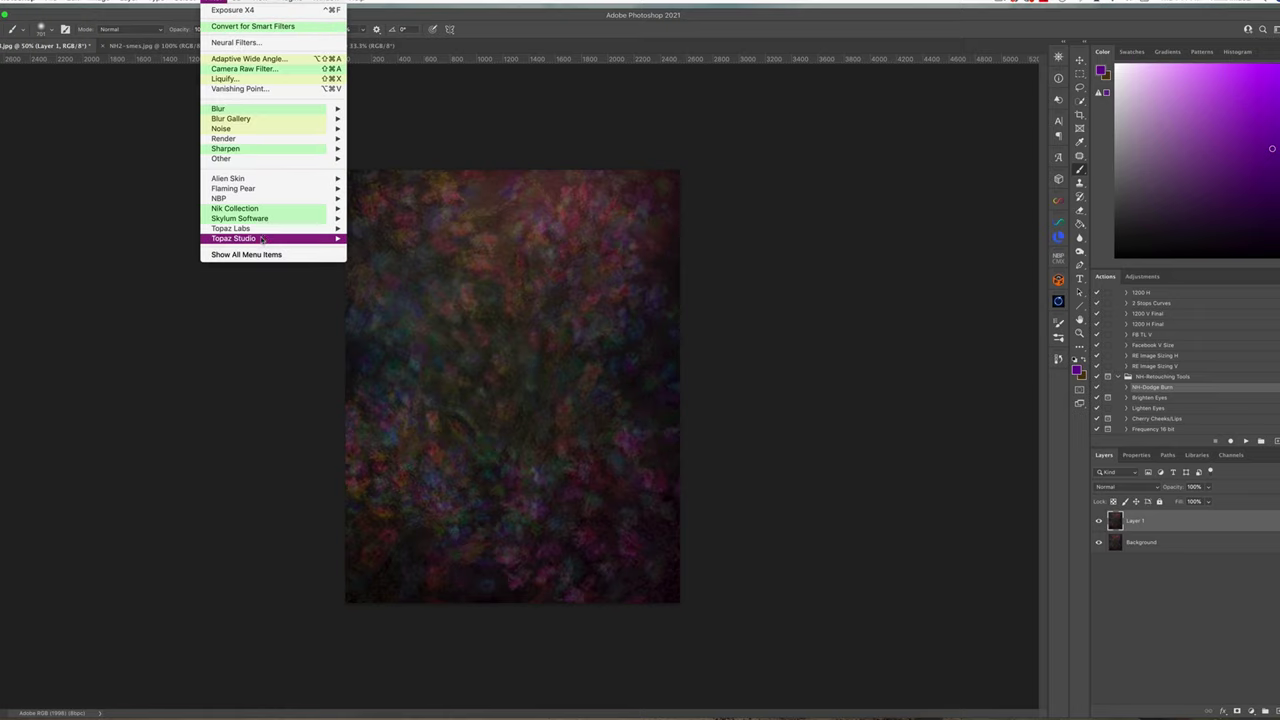
{"action": "mouse_move", "coordinate": [265, 240]}
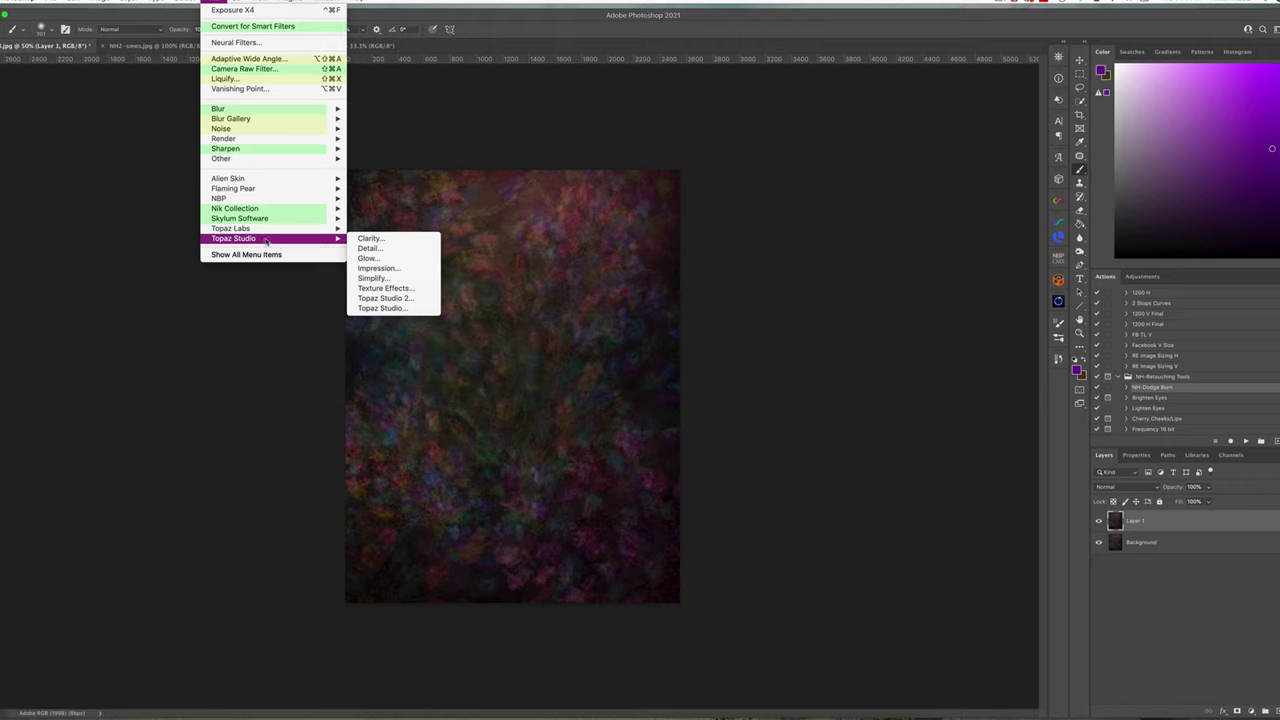
{"action": "left_click", "coordinate": [379, 259]}
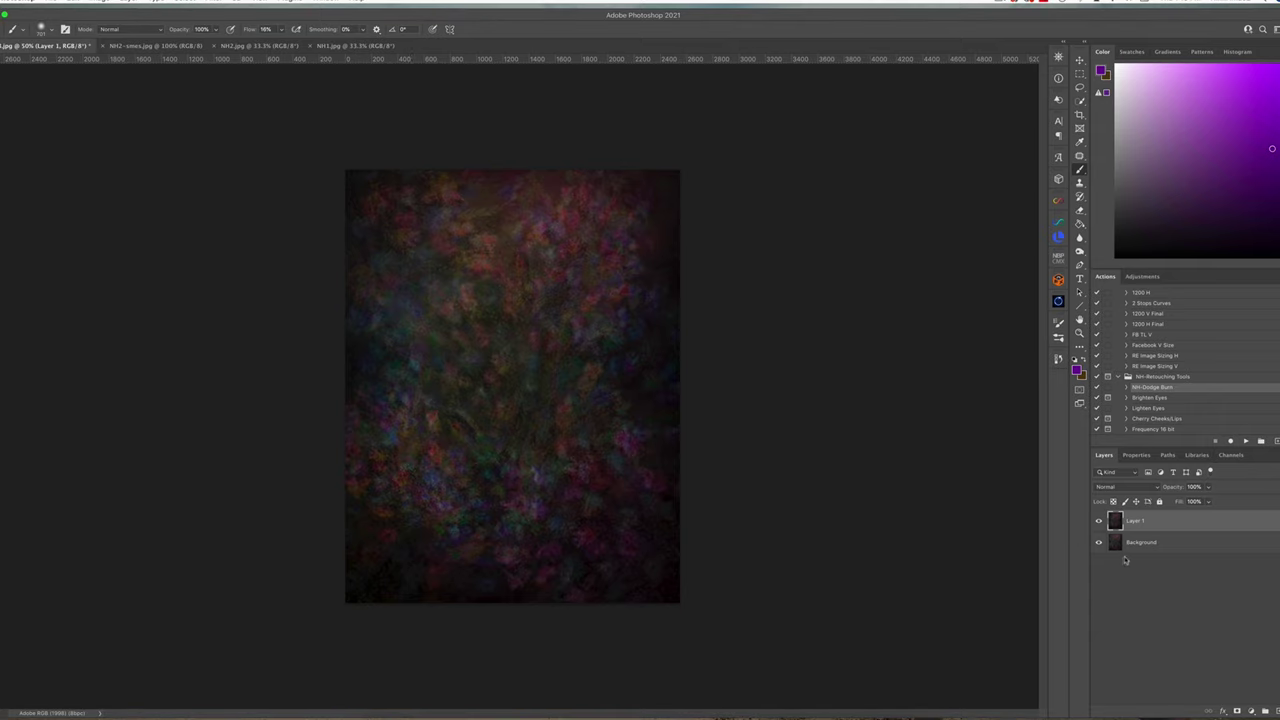
{"action": "left_click", "coordinate": [1098, 521]}
{"action": "left_click", "coordinate": [1098, 521]}
Duplicate the Glow-filtered layer and open the copy in the Topaz Studio Impression filter.
{"action": "key", "text": "super+j"}
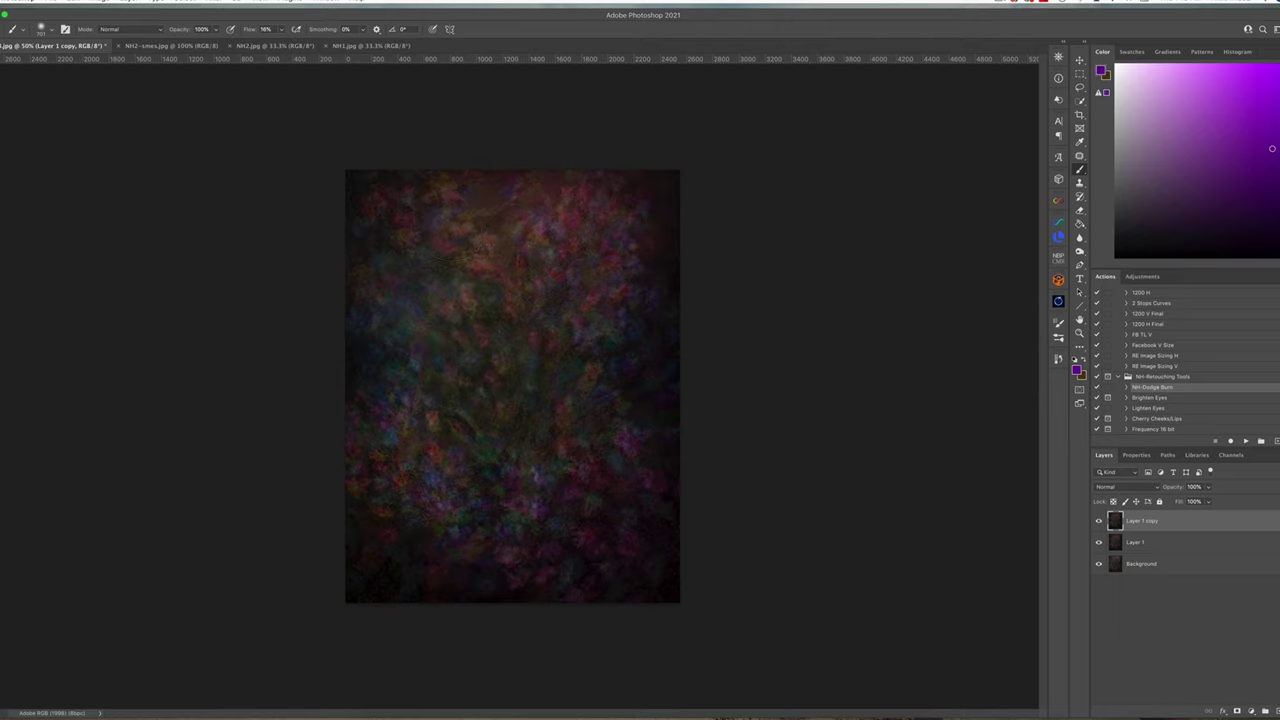
{"action": "left_click", "coordinate": [207, 2]}
{"action": "mouse_move", "coordinate": [304, 245]}
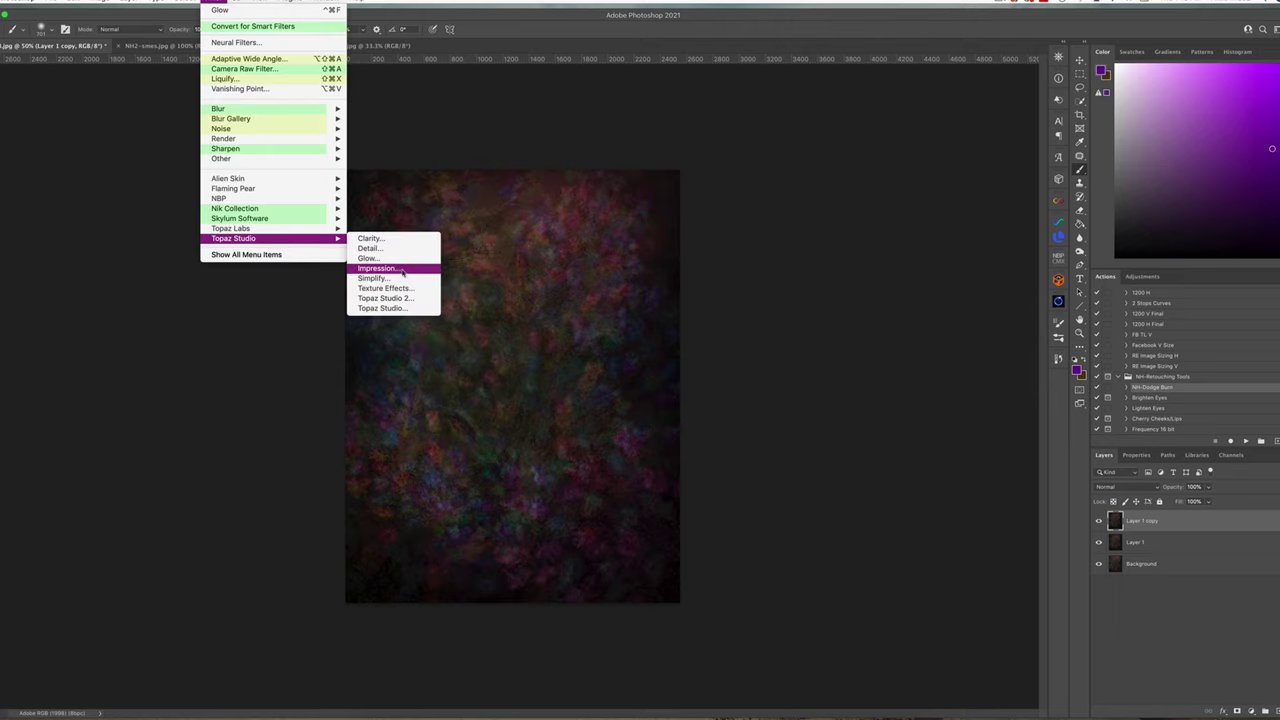
{"action": "left_click", "coordinate": [405, 270]}
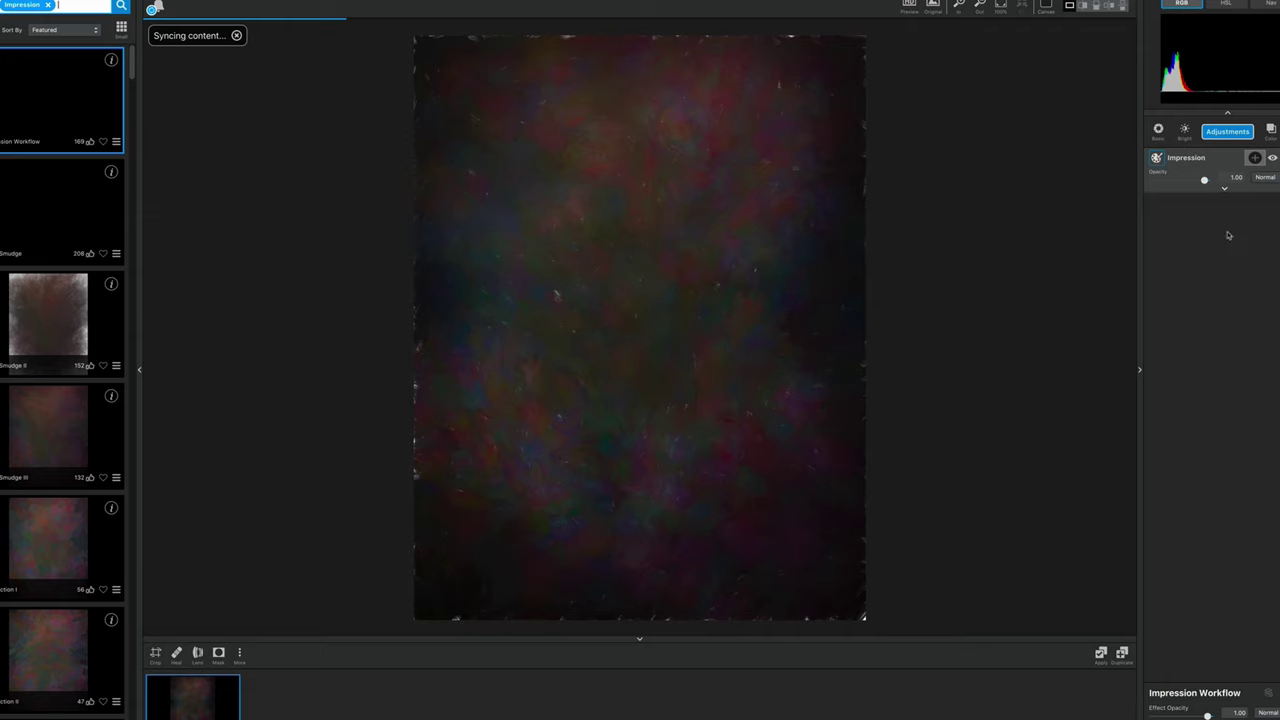
Increase the Impression brush size slightly and reduce the stroke width and stroke length.
{"action": "left_click", "coordinate": [1224, 188]}
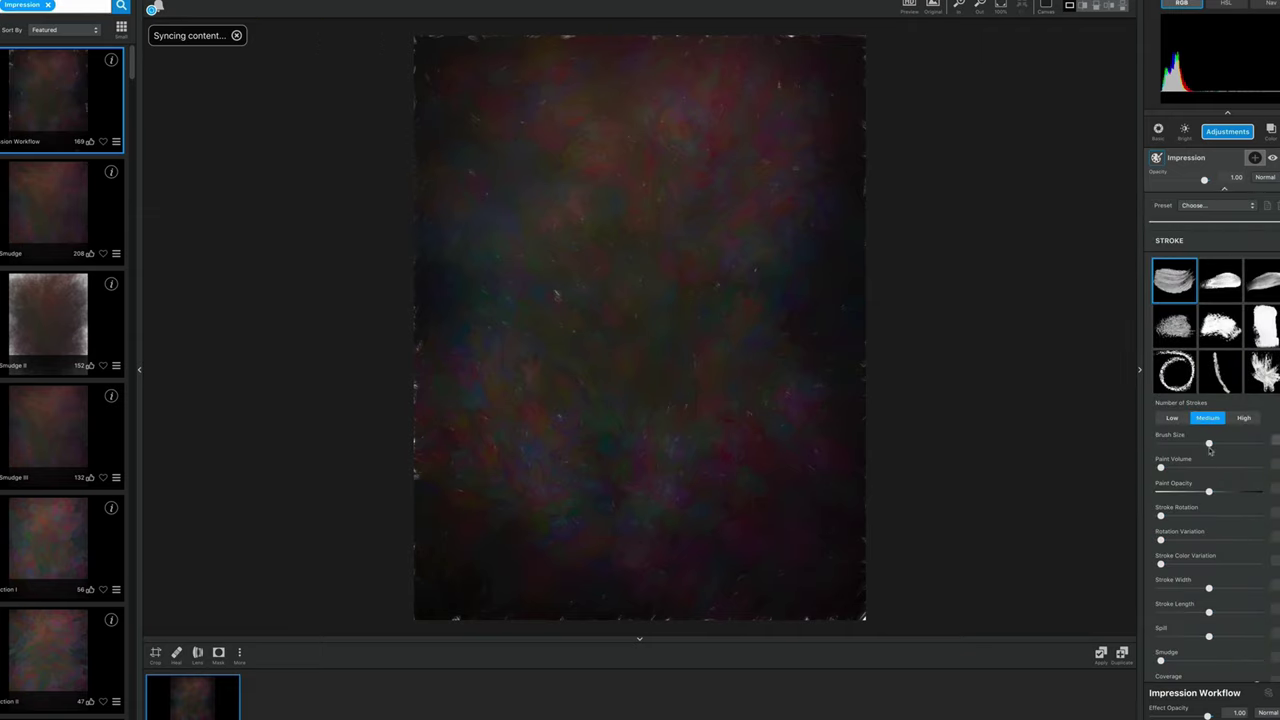
{"action": "left_click_drag", "start_coordinate": [1209, 446], "coordinate": [1216, 446]}
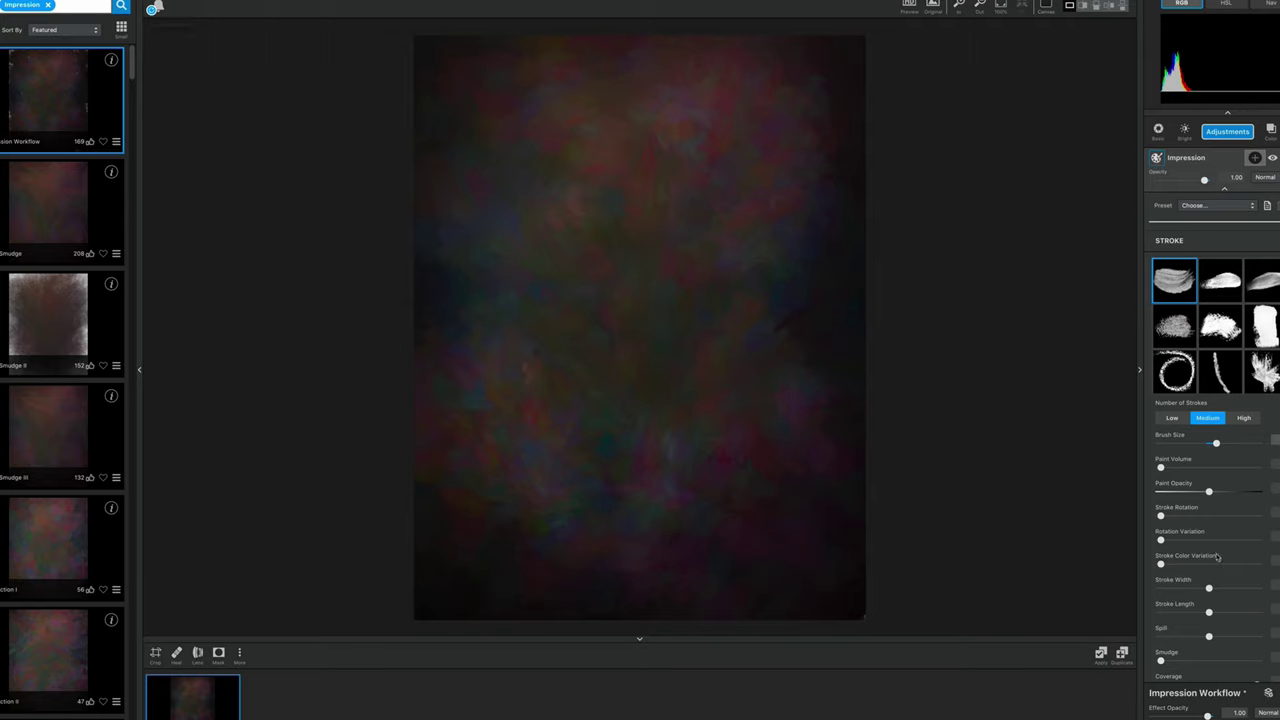
{"action": "mouse_move", "coordinate": [1209, 589]}
{"action": "left_mouse_down"}
{"action": "mouse_move", "coordinate": [1182, 589]}
{"action": "mouse_move", "coordinate": [1193, 613]}
{"action": "left_mouse_up"}
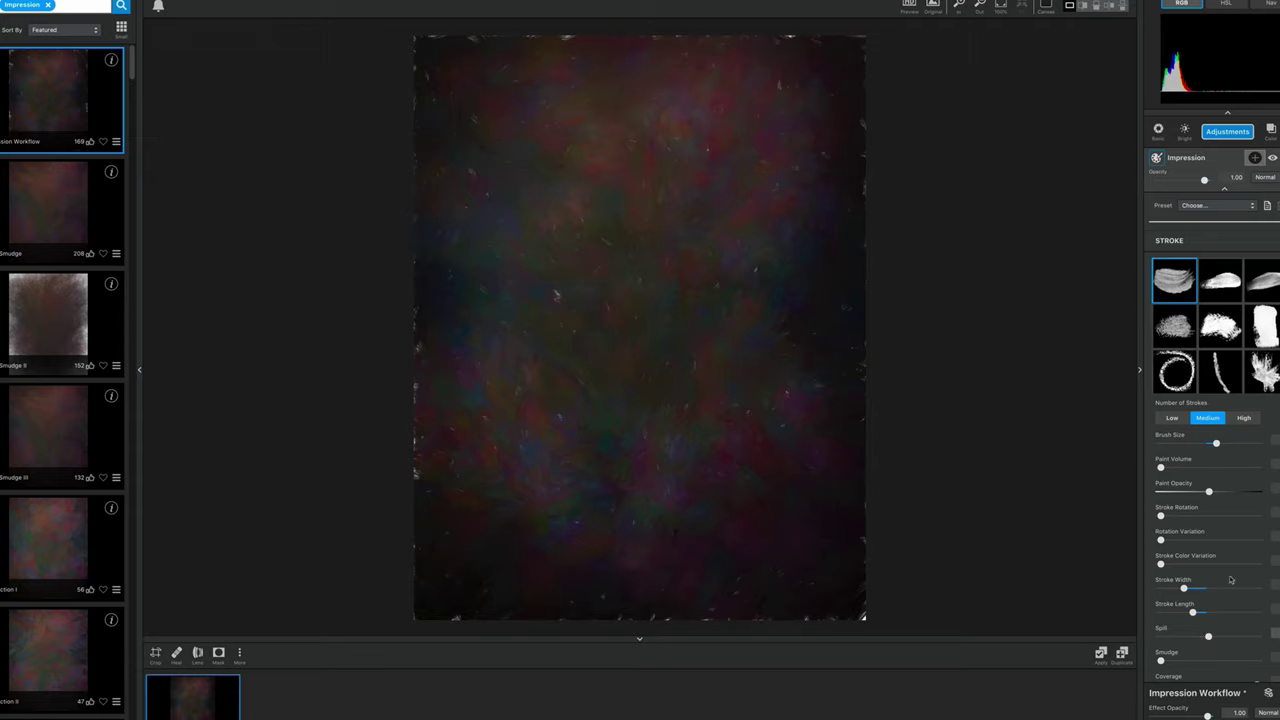
Raise the highlight level in the Impression lighting settings.
{"action": "scroll", "coordinate": [1210, 420], "scroll_direction": "down", "scroll_amount": 5}
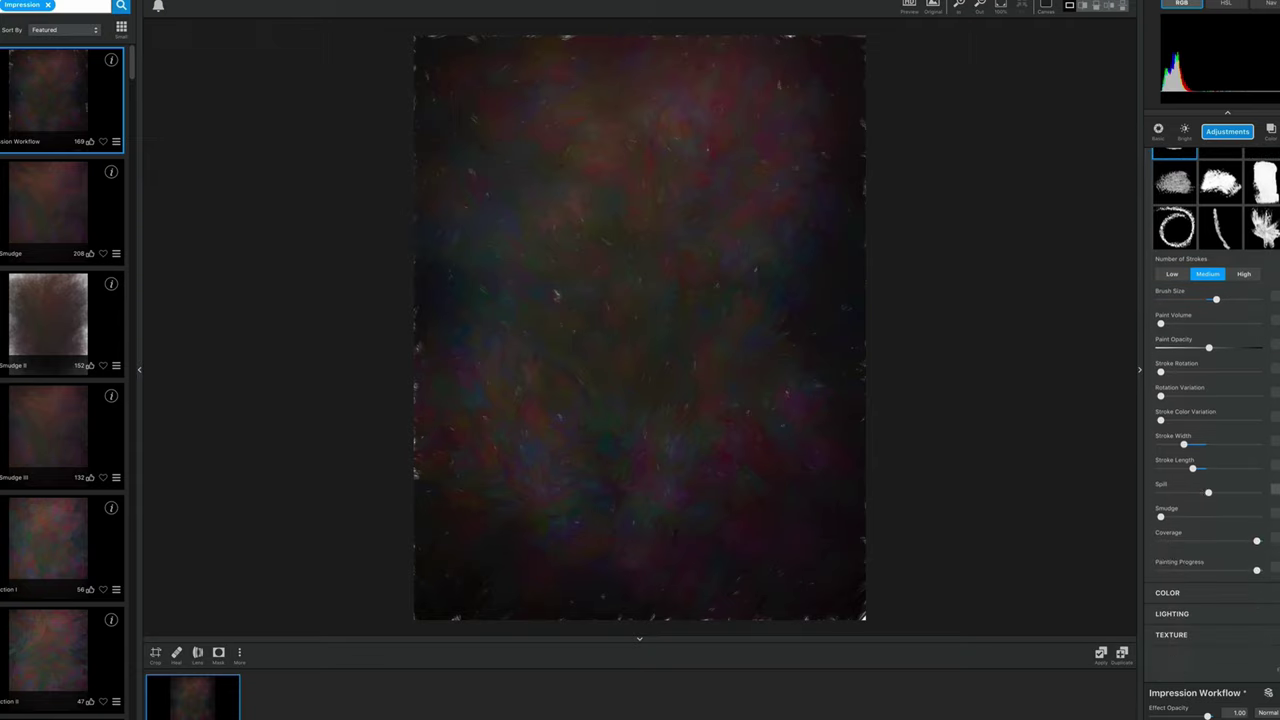
{"action": "left_click", "coordinate": [1200, 616]}
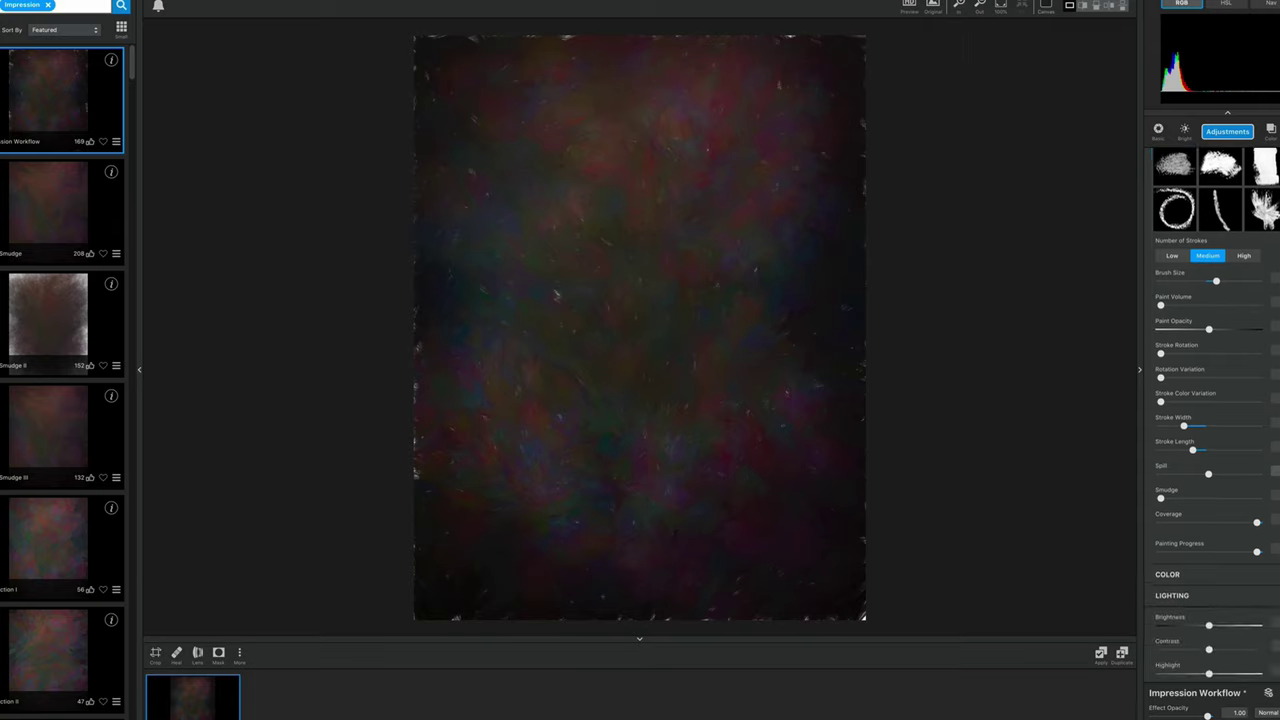
{"action": "left_click_drag", "start_coordinate": [1211, 593], "coordinate": [1238, 593]}
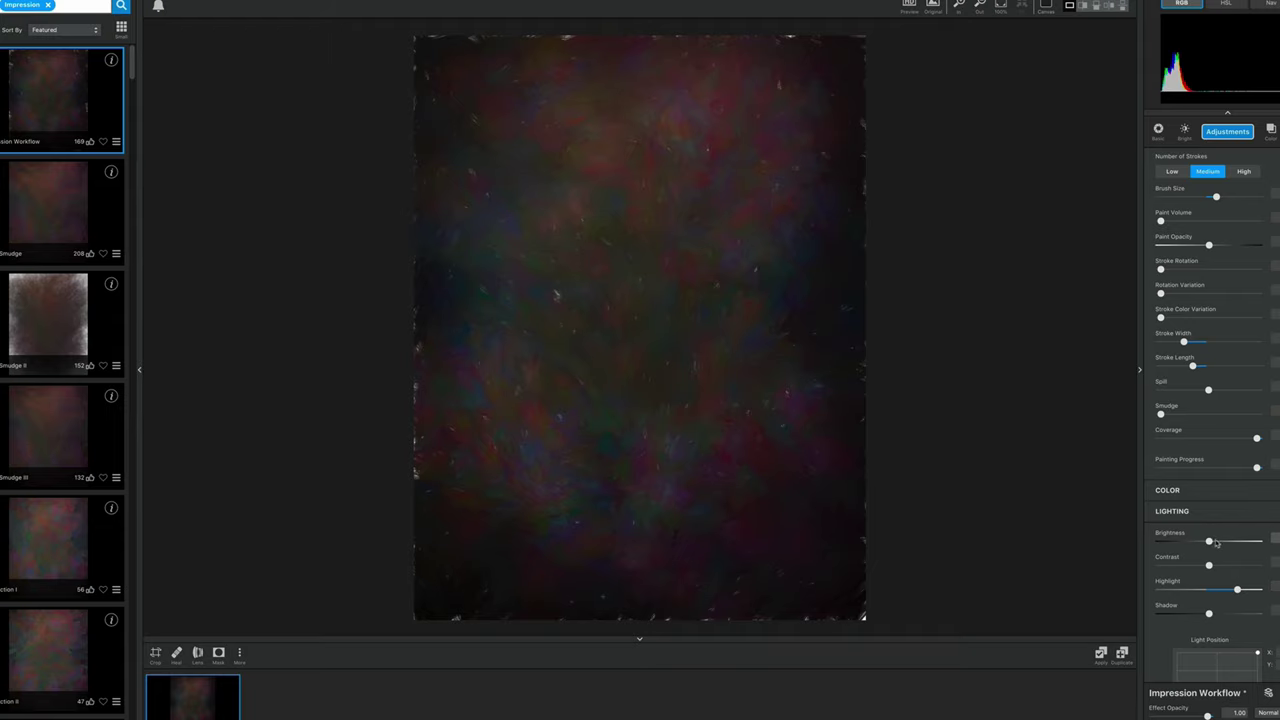
Finish the Impression lighting adjustment, return to Photoshop, and lower Layer 1 copy's opacity to about 40%.
{"action": "left_click_drag", "start_coordinate": [1216, 543], "coordinate": [1218, 568]}
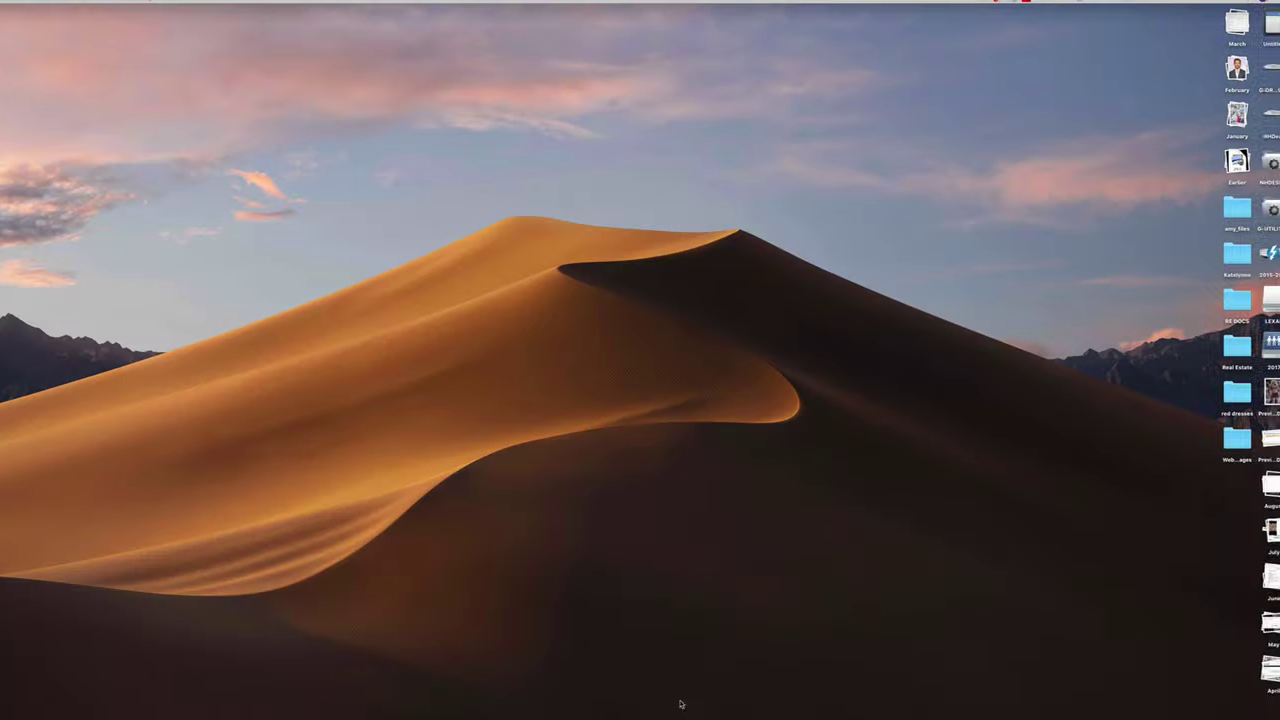
{"action": "left_click", "coordinate": [720, 712]}
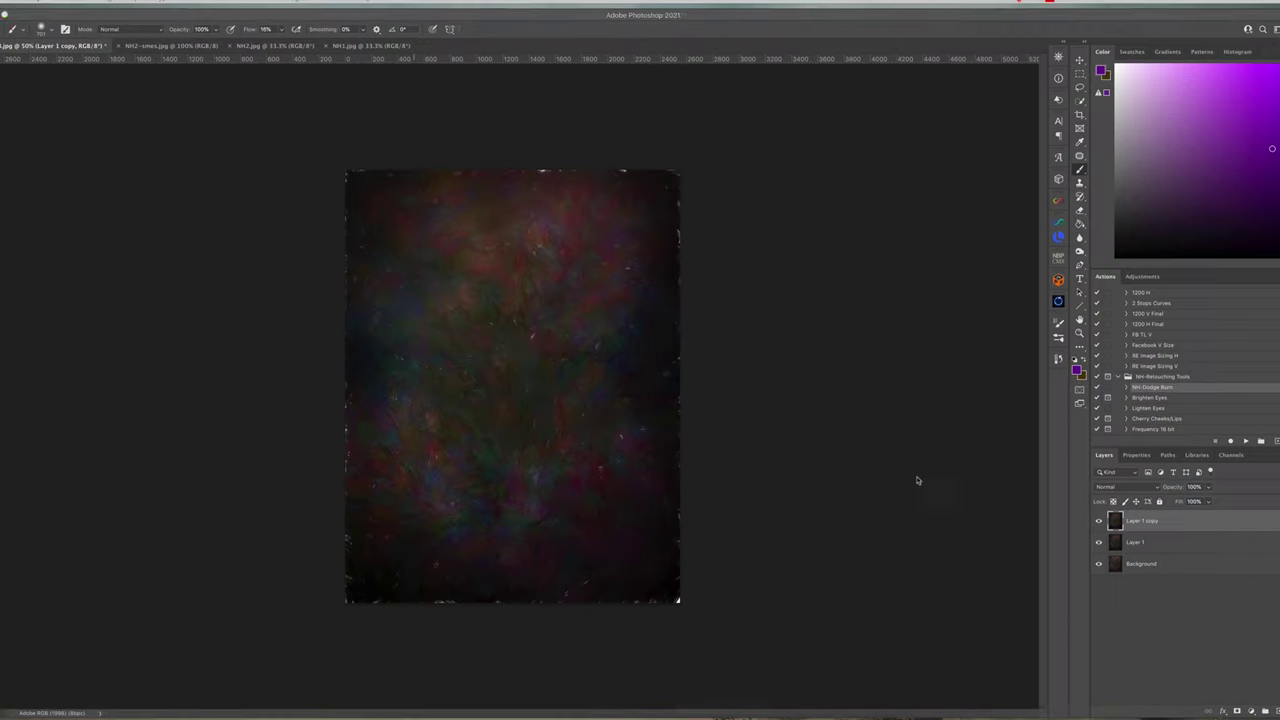
{"action": "left_click", "coordinate": [1210, 489]}
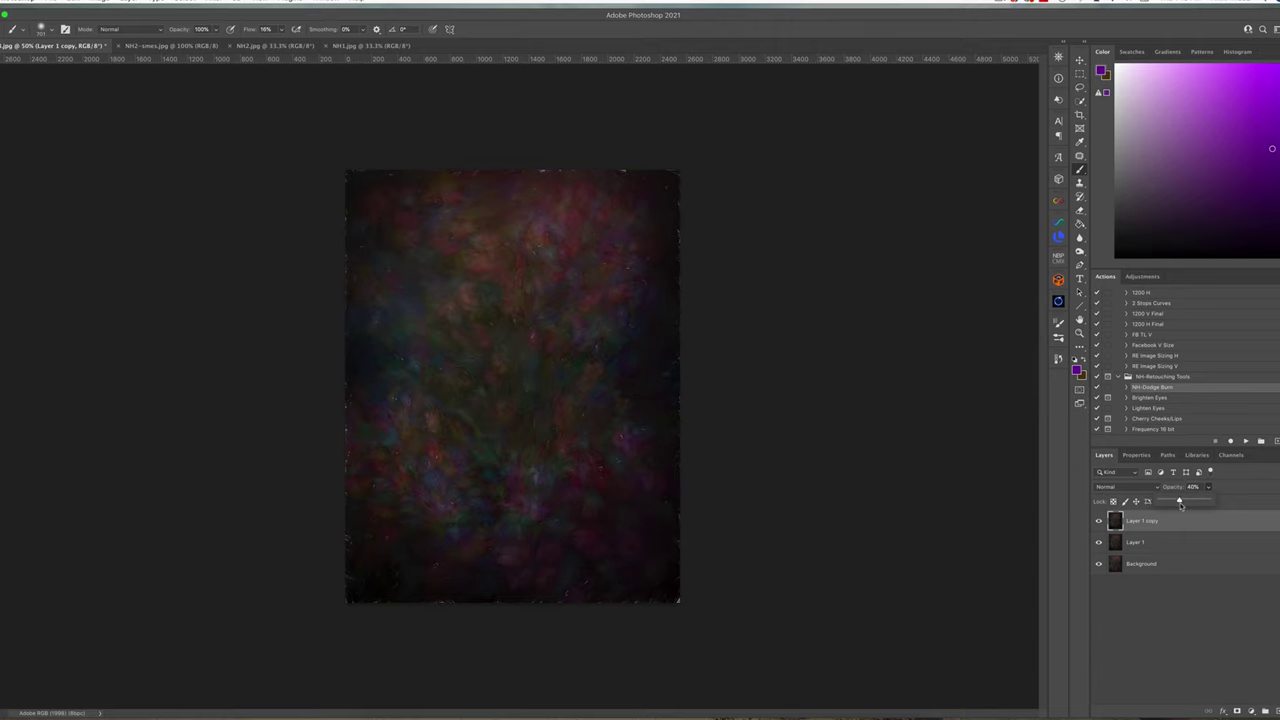
{"action": "left_click", "coordinate": [1099, 521]}
Add a new layer and brush dark colours sampled from the image over the bright specks along the canvas edges.
{"action": "left_click", "coordinate": [1276, 711]}
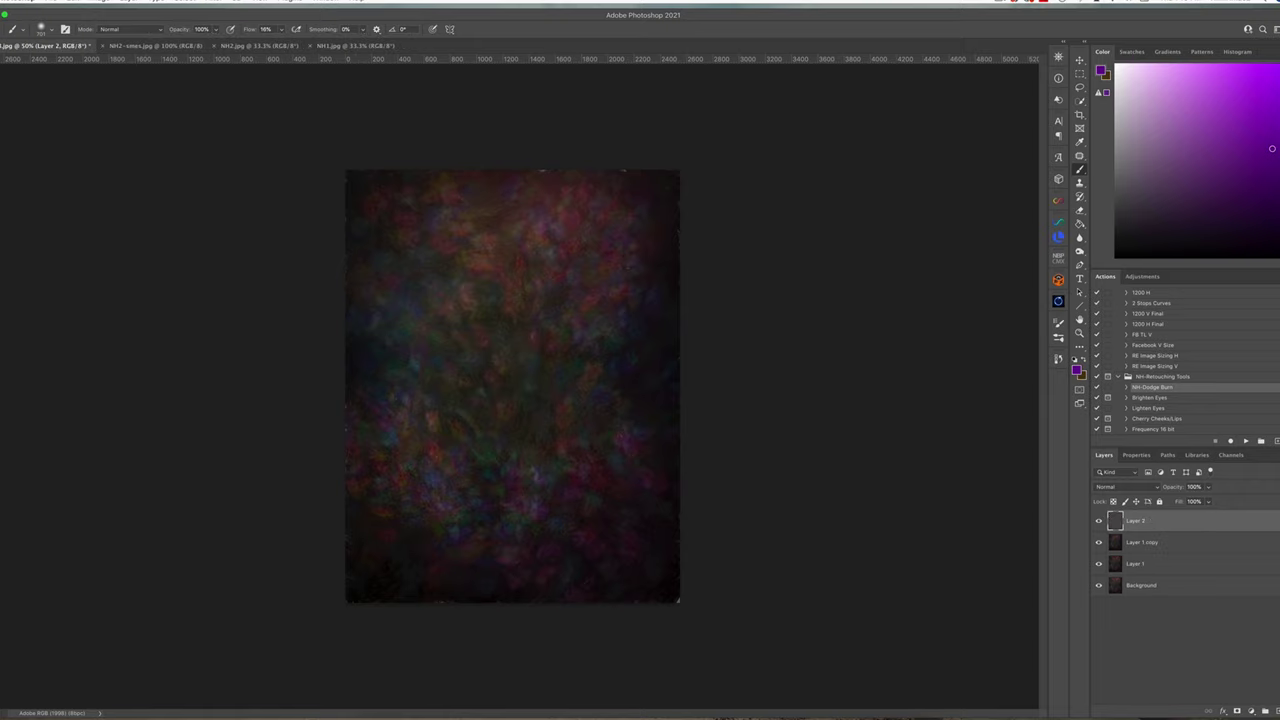
{"action": "left_click", "coordinate": [671, 575], "text": "alt"}
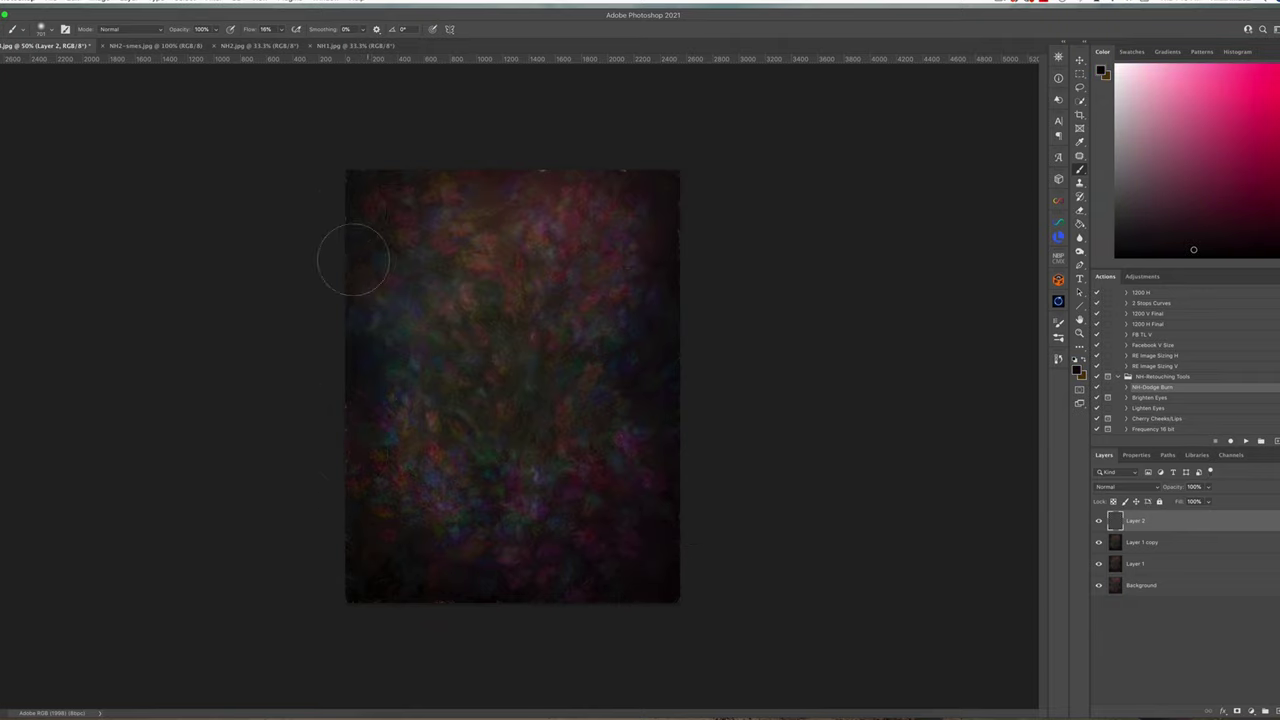
{"action": "left_click", "coordinate": [559, 174], "text": "alt"}
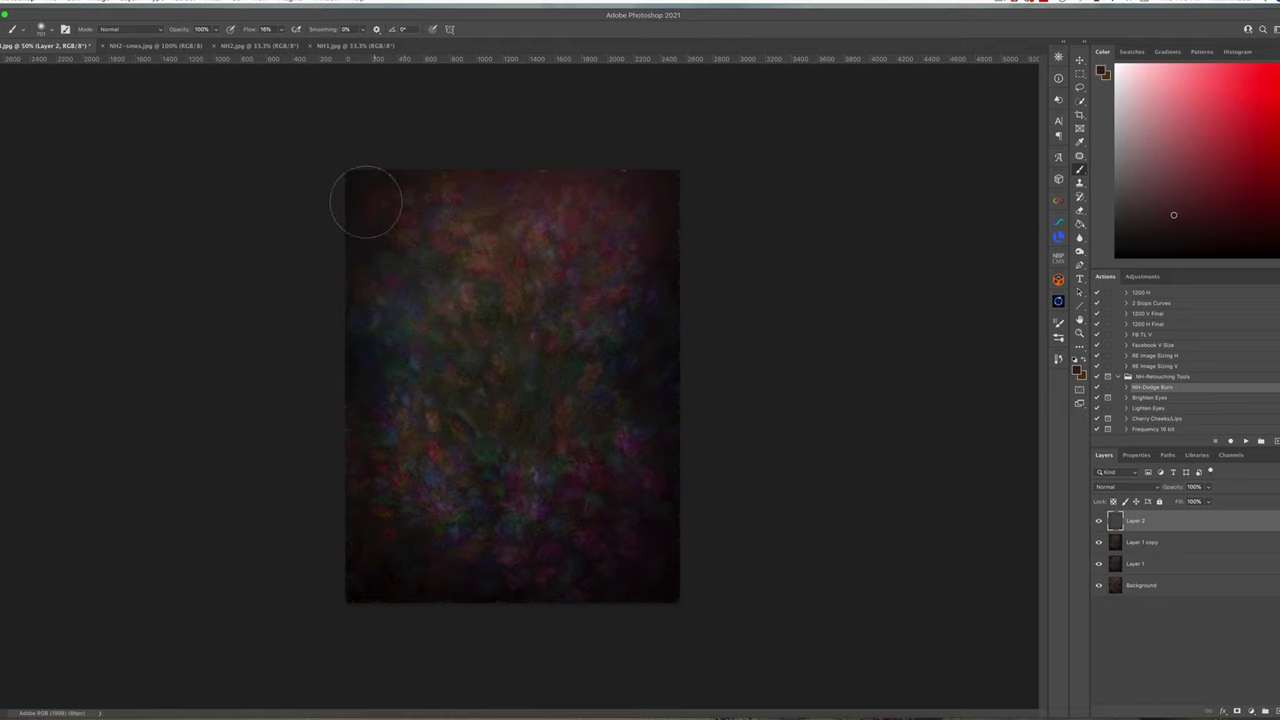
{"action": "left_click", "coordinate": [377, 246], "text": "alt"}
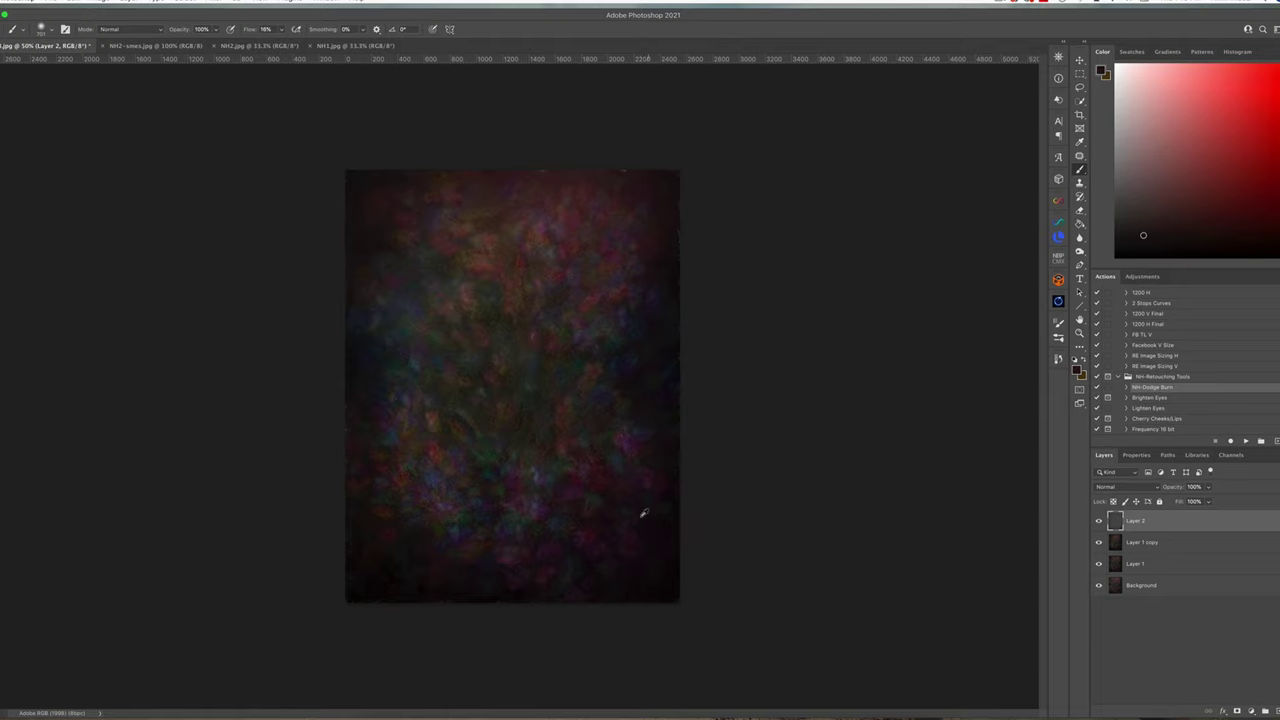
{"action": "left_click", "coordinate": [632, 544], "text": "alt"}
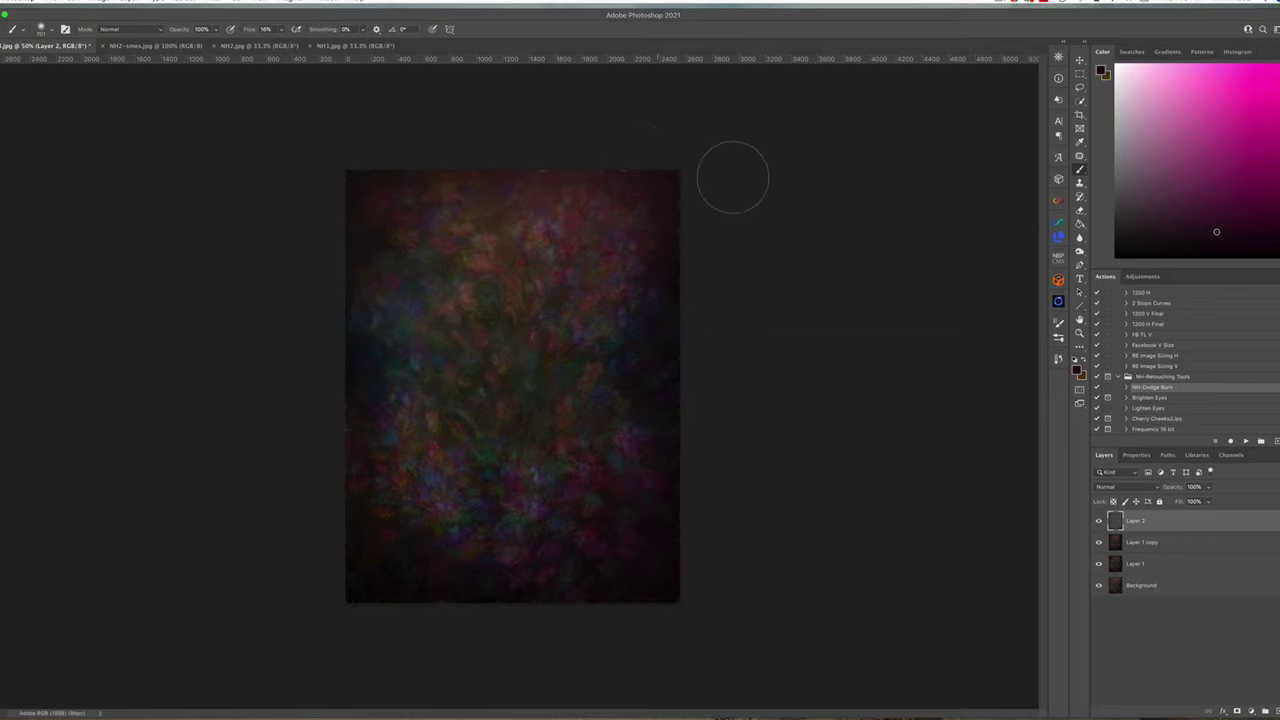
Brush magenta and golden-yellow tones along the upper edge of the backdrop with the soft brush.
{"action": "left_click", "coordinate": [1228, 184]}
{"action": "left_click_drag", "start_coordinate": [646, 180], "coordinate": [598, 179]}
{"action": "left_click_drag", "start_coordinate": [1279, 245], "coordinate": [1279, 232]}
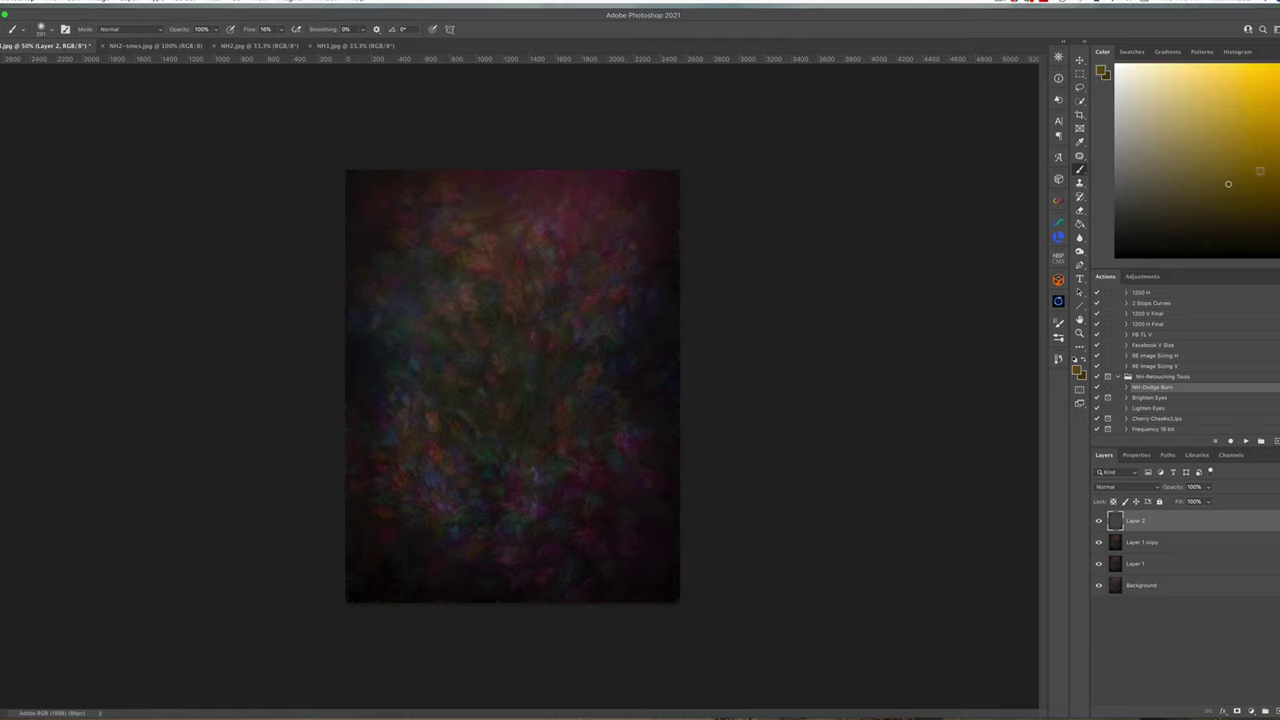
{"action": "left_click", "coordinate": [1258, 170]}
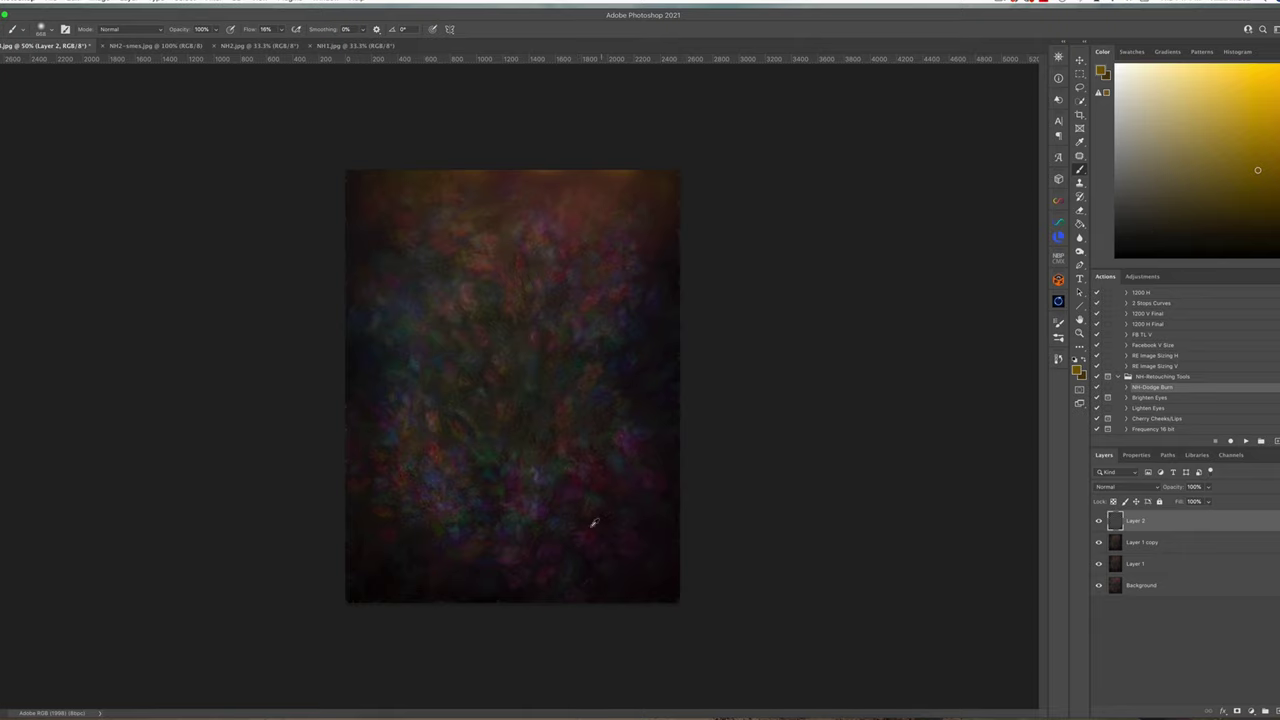
Brush sampled dark purple into the backdrop's lower-left corner and a large soft orange-brown over its lower right.
{"action": "left_click", "coordinate": [549, 543], "text": "alt"}
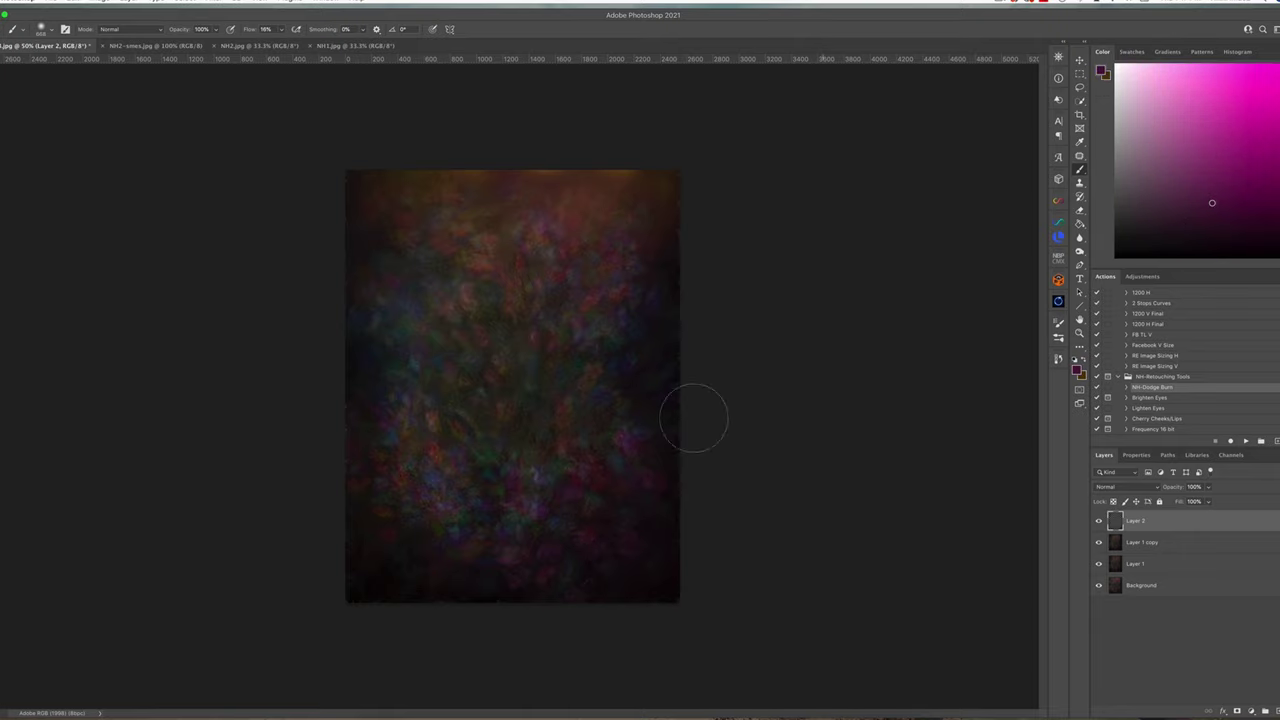
{"action": "mouse_move", "coordinate": [410, 602]}
{"action": "left_mouse_down"}
{"action": "mouse_move", "coordinate": [349, 594]}
{"action": "mouse_move", "coordinate": [451, 601]}
{"action": "mouse_move", "coordinate": [359, 543]}
{"action": "mouse_move", "coordinate": [457, 597]}
{"action": "mouse_move", "coordinate": [394, 551]}
{"action": "mouse_move", "coordinate": [376, 517]}
{"action": "mouse_move", "coordinate": [400, 555]}
{"action": "mouse_move", "coordinate": [538, 611]}
{"action": "mouse_move", "coordinate": [496, 555]}
{"action": "mouse_move", "coordinate": [440, 569]}
{"action": "left_mouse_up"}
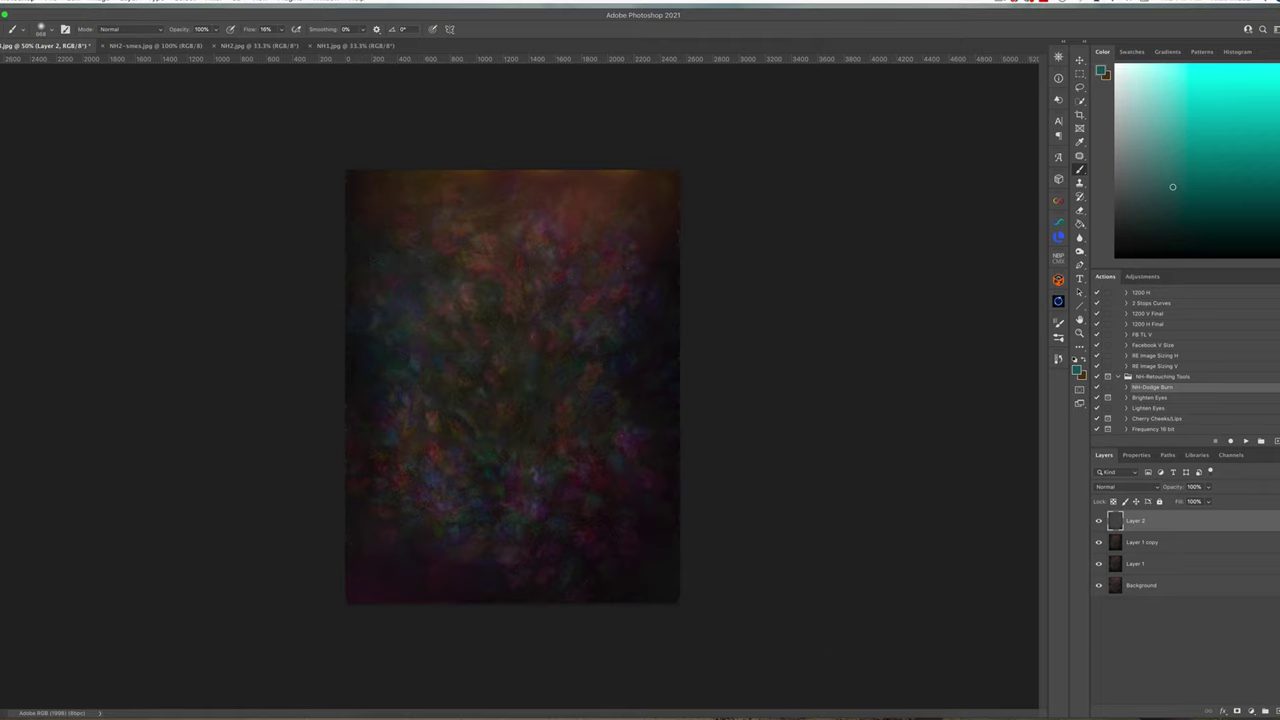
{"action": "key", "text": "x"}
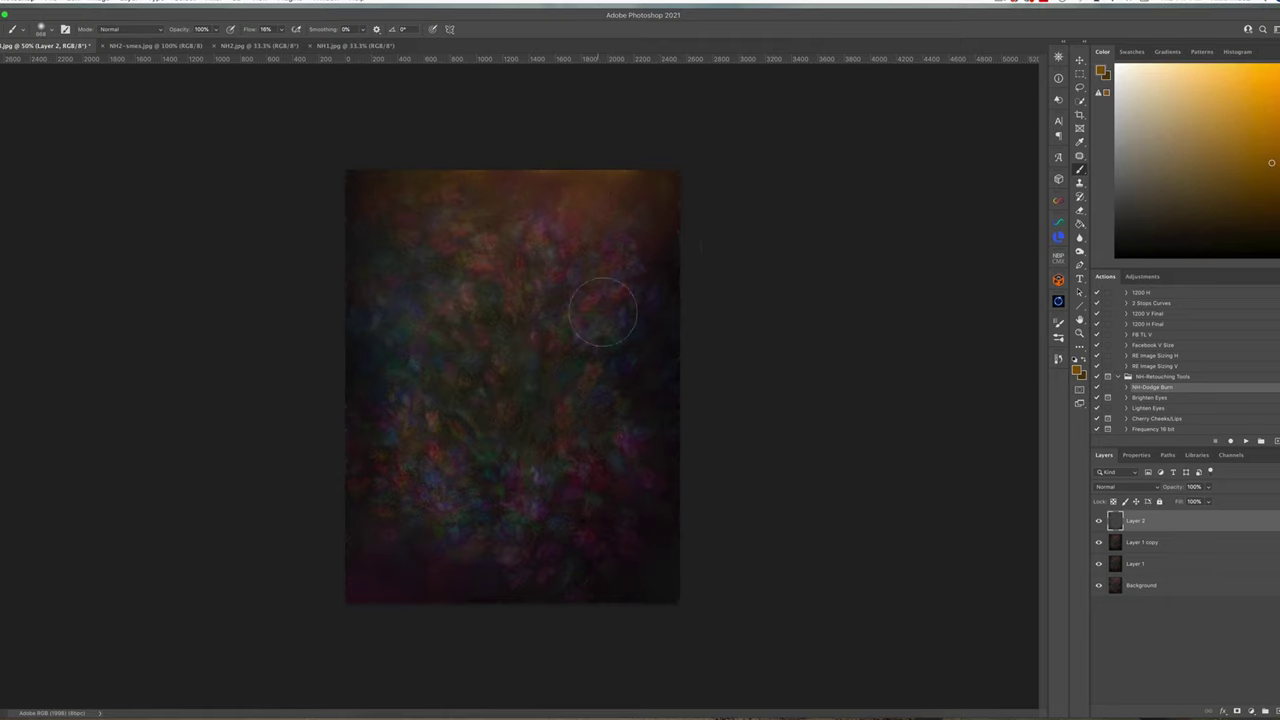
{"action": "left_click_drag", "start_coordinate": [604, 342], "coordinate": [640, 342]}
{"action": "mouse_move", "coordinate": [581, 586]}
{"action": "left_mouse_down"}
{"action": "mouse_move", "coordinate": [589, 554]}
{"action": "mouse_move", "coordinate": [547, 576]}
{"action": "mouse_move", "coordinate": [503, 574]}
{"action": "mouse_move", "coordinate": [546, 562]}
{"action": "left_mouse_up"}
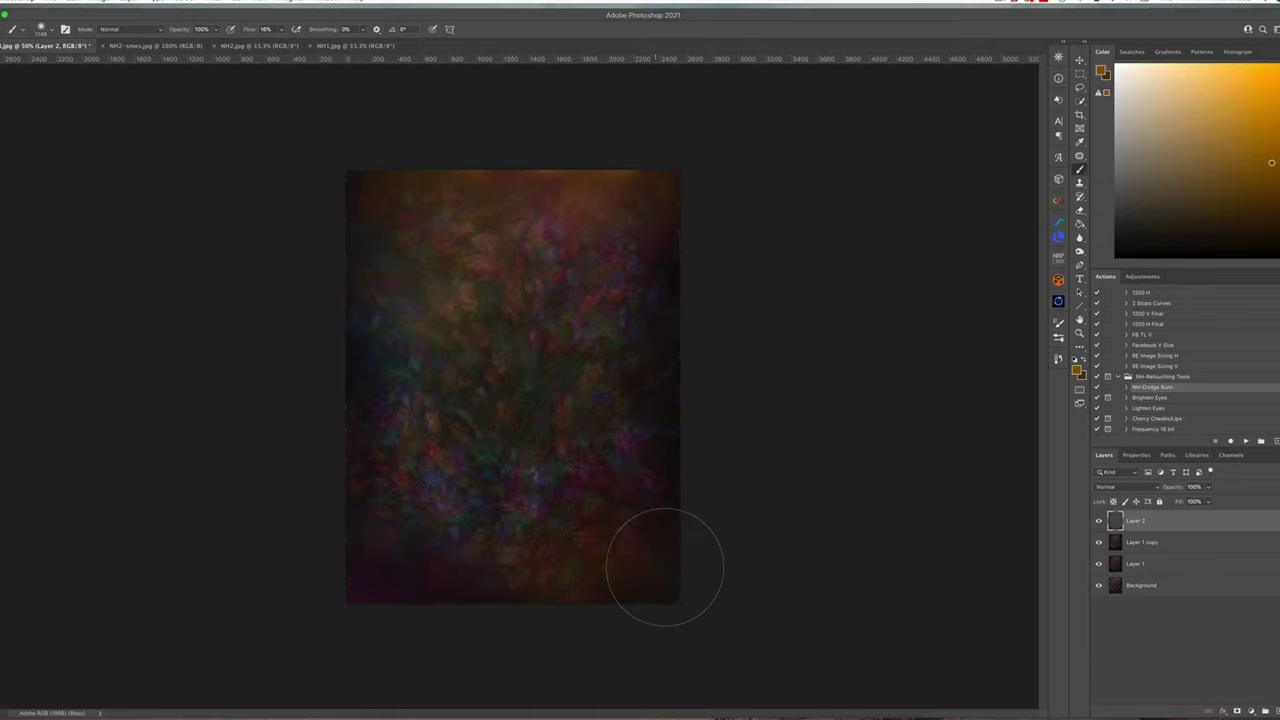
{"action": "left_click_drag", "start_coordinate": [643, 555], "coordinate": [550, 557]}
Darken the backdrop's edges and corners by brushing near-black tones sampled from the image and picked as foreground colours.
{"action": "left_click", "coordinate": [658, 567], "text": "alt"}
{"action": "left_click", "coordinate": [679, 482], "text": "alt"}
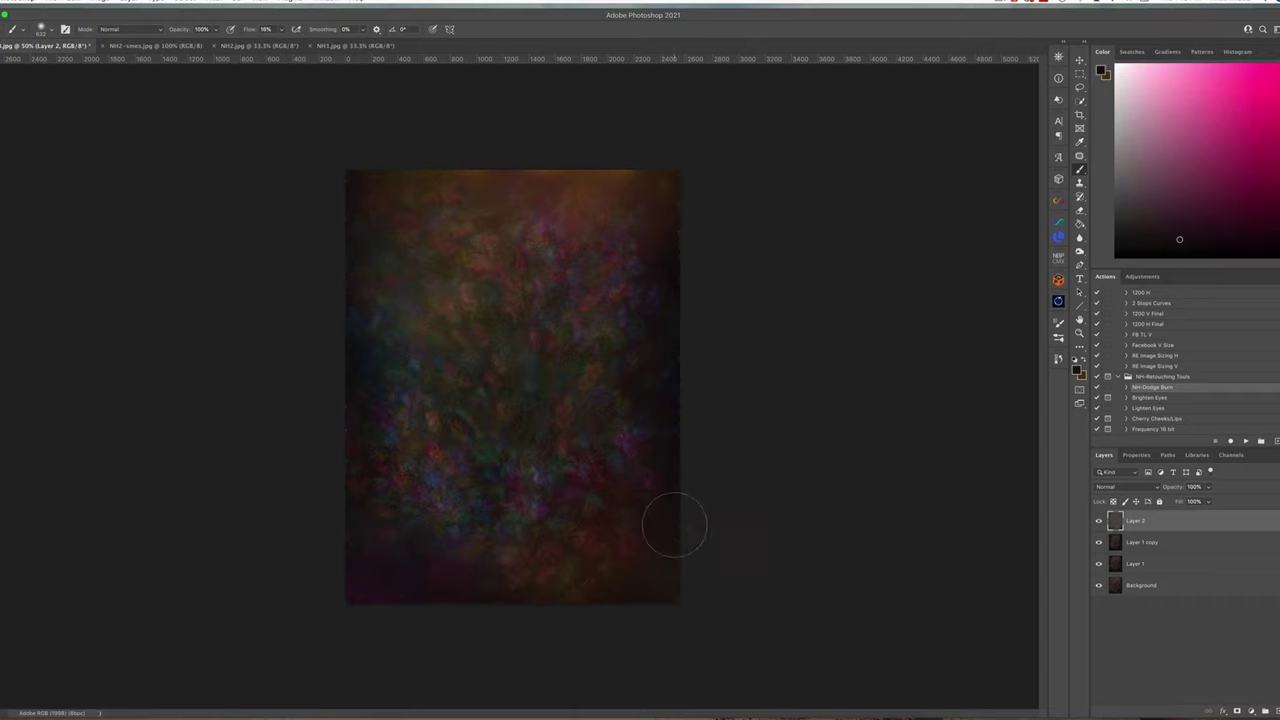
{"action": "left_click", "coordinate": [666, 414], "text": "alt"}
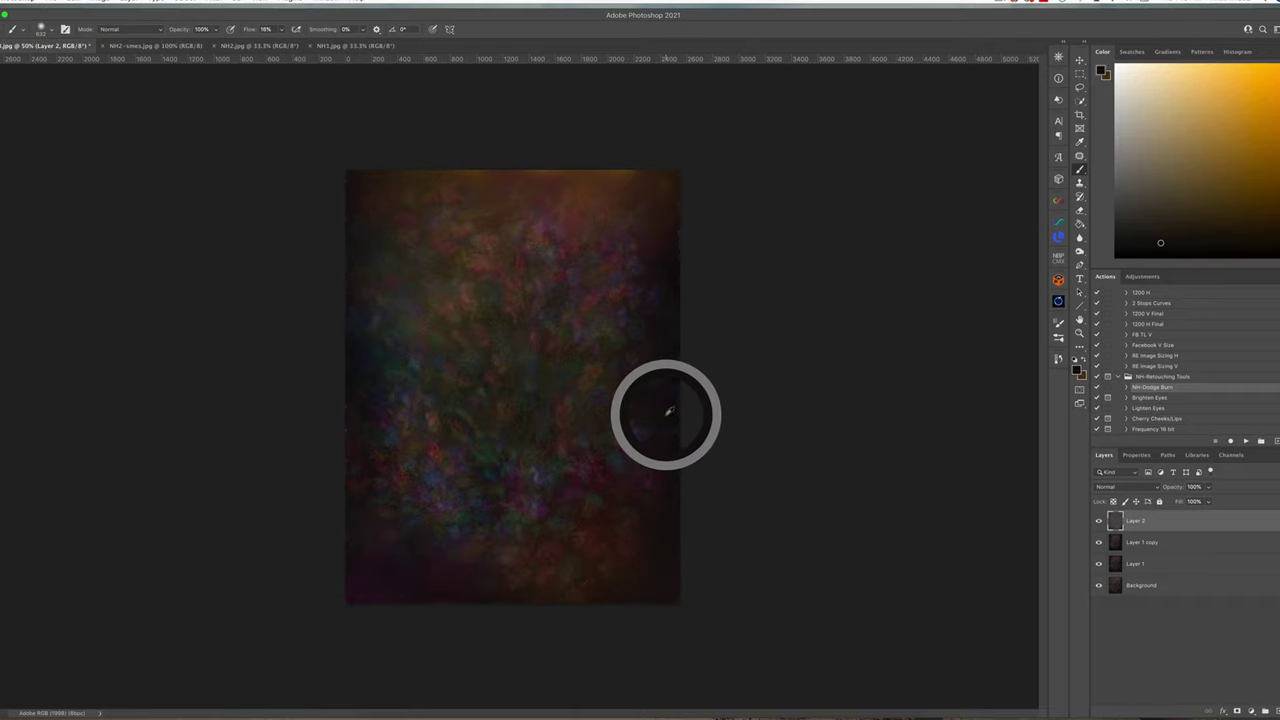
{"action": "left_click", "coordinate": [1126, 248]}
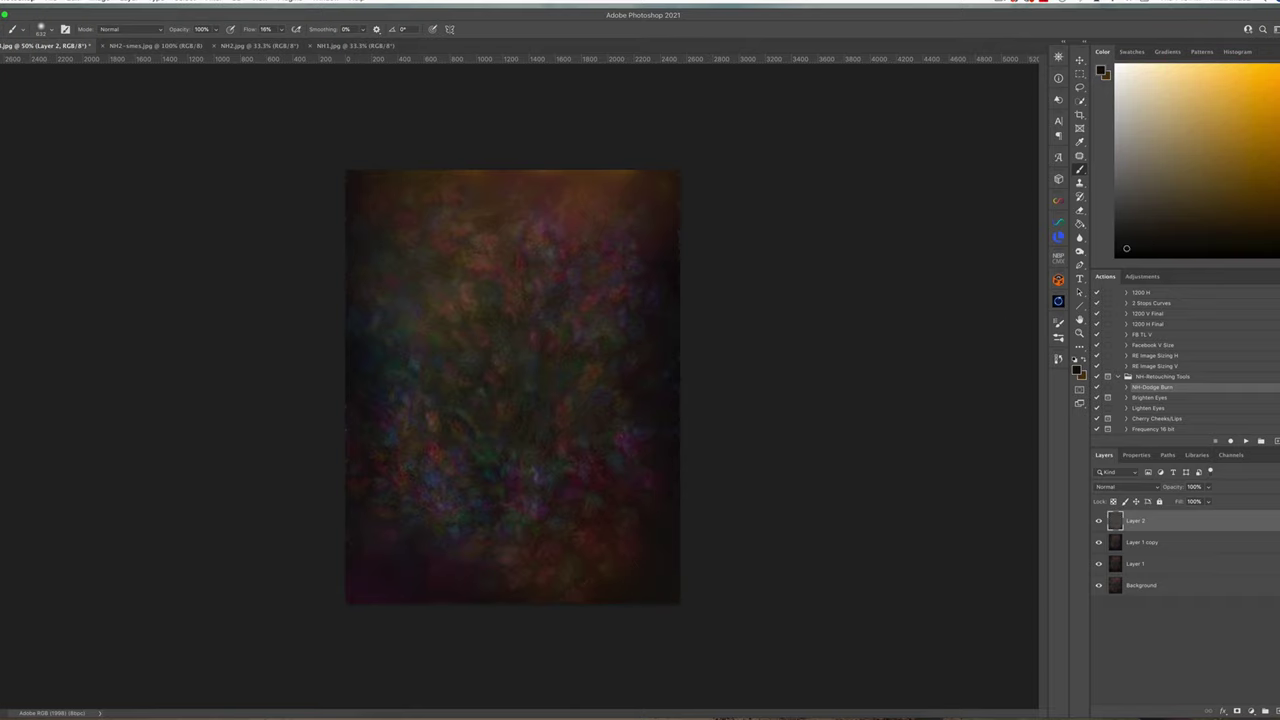
{"action": "mouse_move", "coordinate": [359, 599]}
{"action": "left_mouse_down"}
{"action": "mouse_move", "coordinate": [337, 609]}
{"action": "mouse_move", "coordinate": [349, 551]}
{"action": "mouse_move", "coordinate": [397, 603]}
{"action": "mouse_move", "coordinate": [488, 616]}
{"action": "left_mouse_up"}
{"action": "left_click", "coordinate": [677, 237], "text": "alt"}
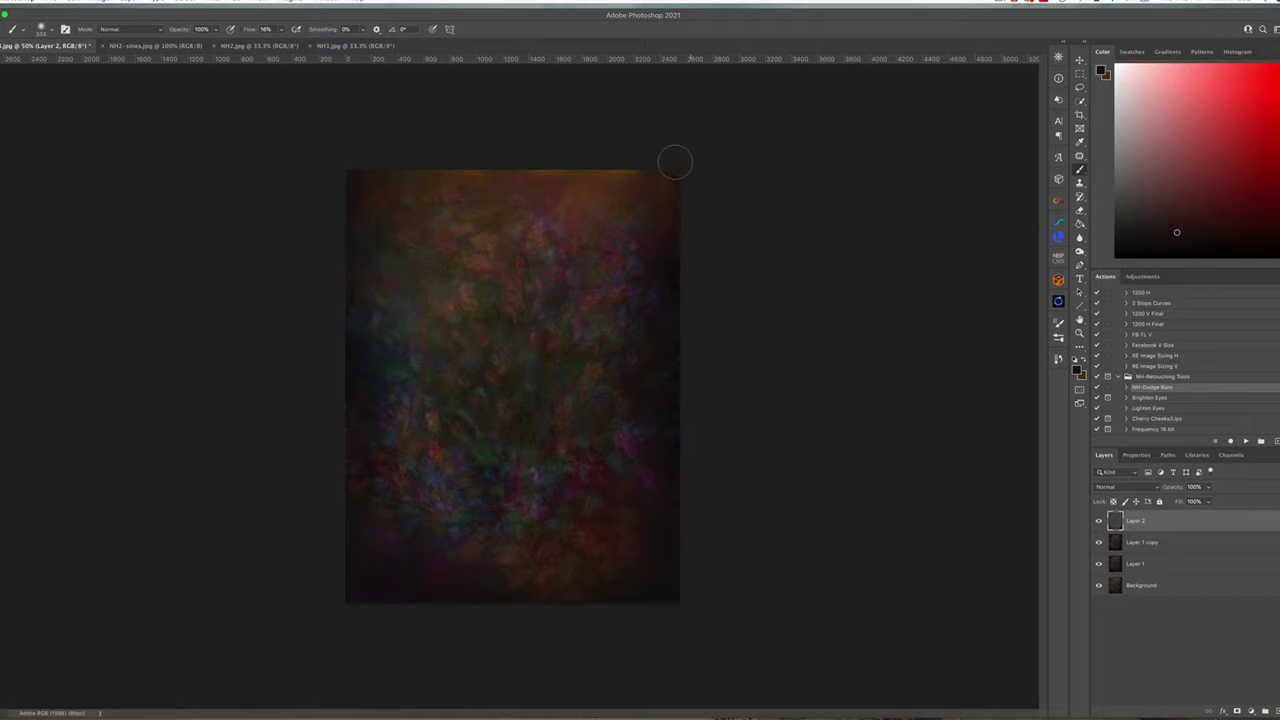
{"action": "left_click", "coordinate": [349, 468], "text": "alt"}
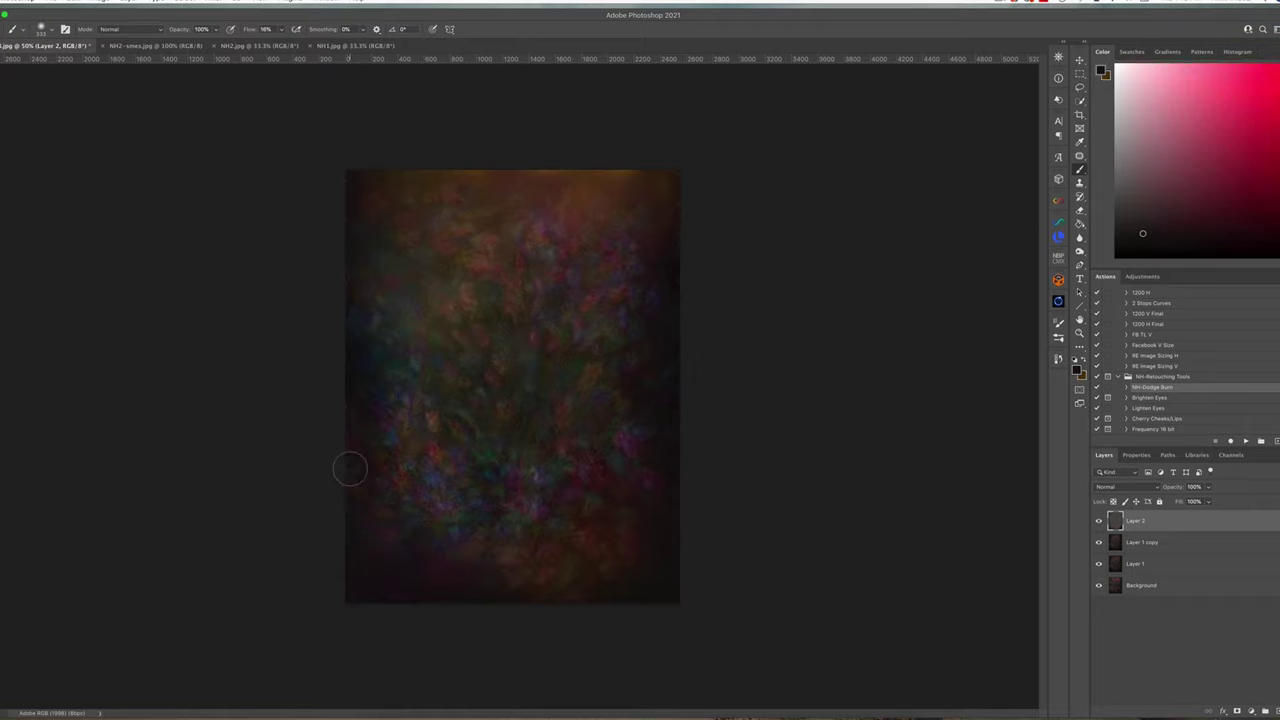
Compare the image with and without painted Layer 2, adjust that layer's opacity, and flatten the image.
{"action": "left_click", "coordinate": [1099, 520]}
{"action": "left_click", "coordinate": [1099, 520]}
{"action": "left_click", "coordinate": [1209, 487]}
{"action": "left_click", "coordinate": [122, 3]}
{"action": "left_click", "coordinate": [170, 251]}
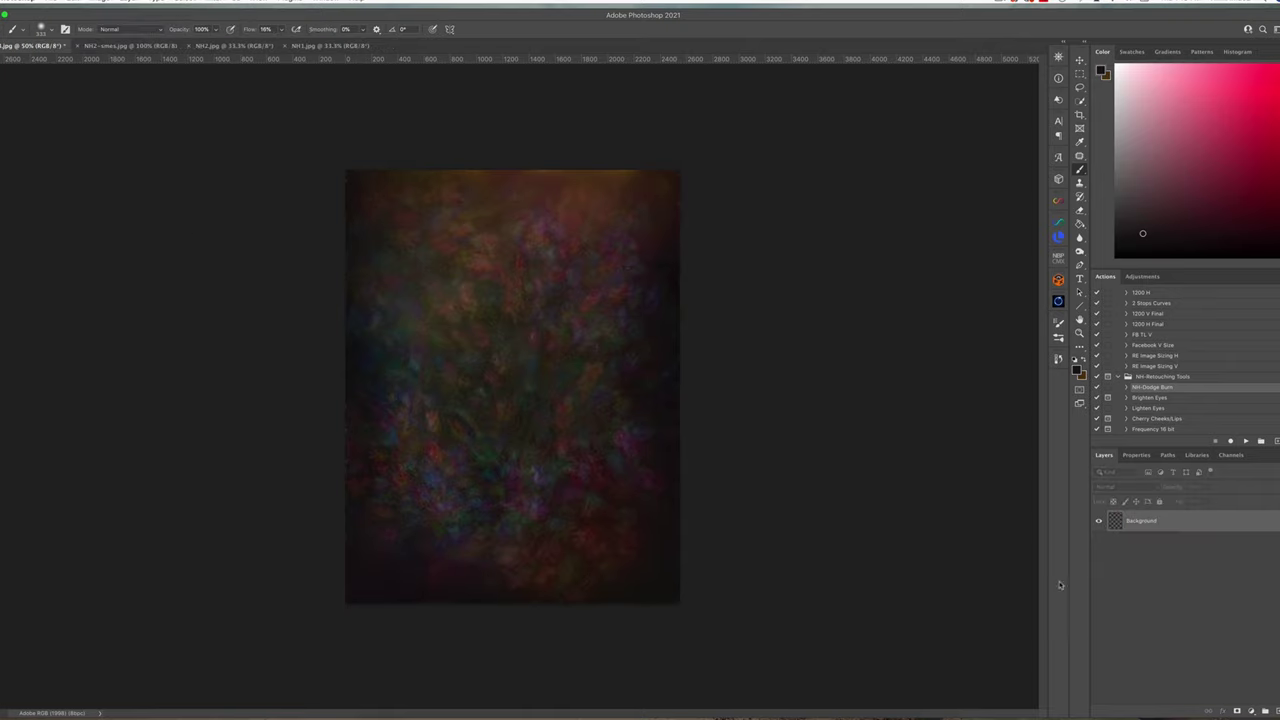
Duplicate the flattened background onto a new layer and open it in the Topaz Glow filter.
{"action": "key", "text": "super+j"}
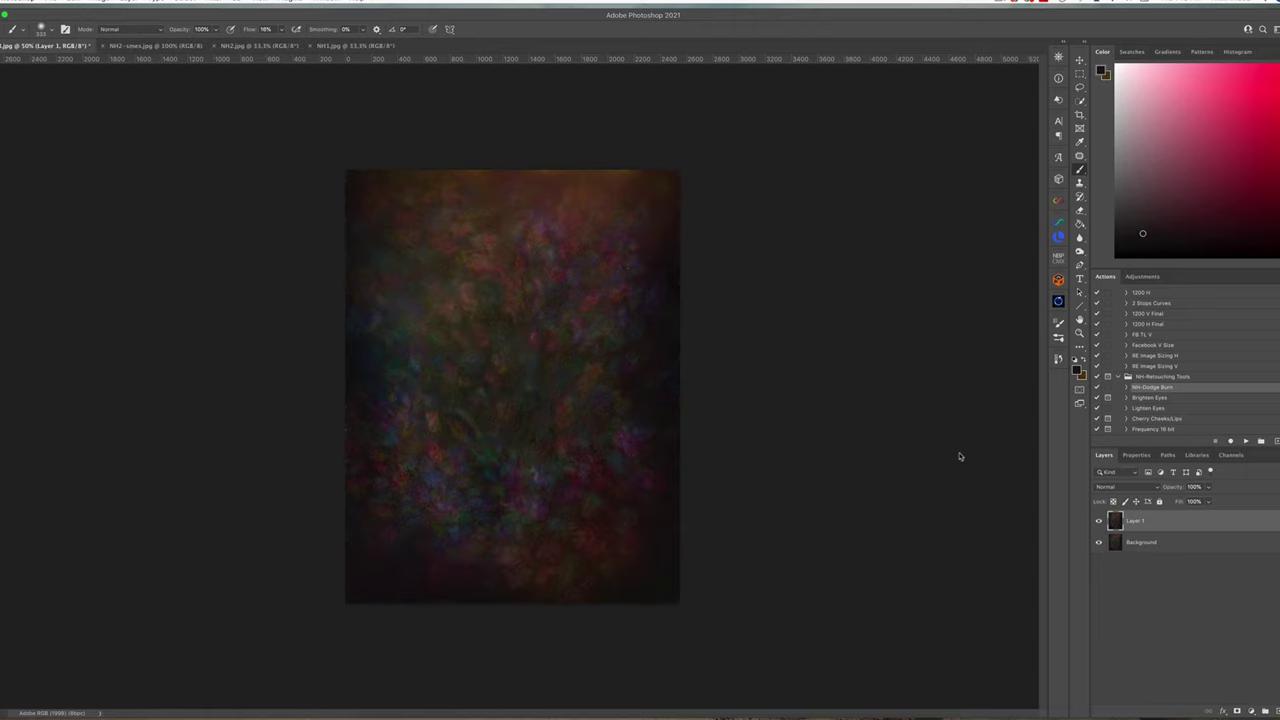
{"action": "left_click", "coordinate": [212, 3]}
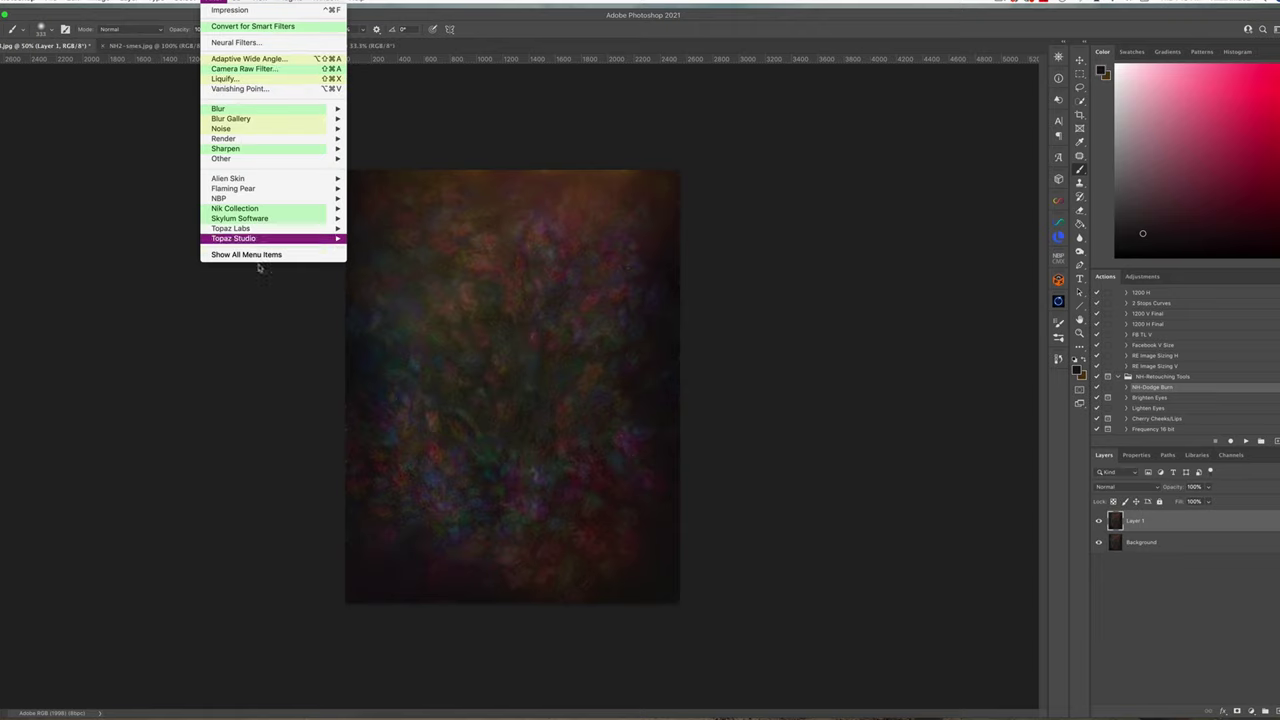
{"action": "mouse_move", "coordinate": [280, 240]}
{"action": "left_click", "coordinate": [413, 256]}
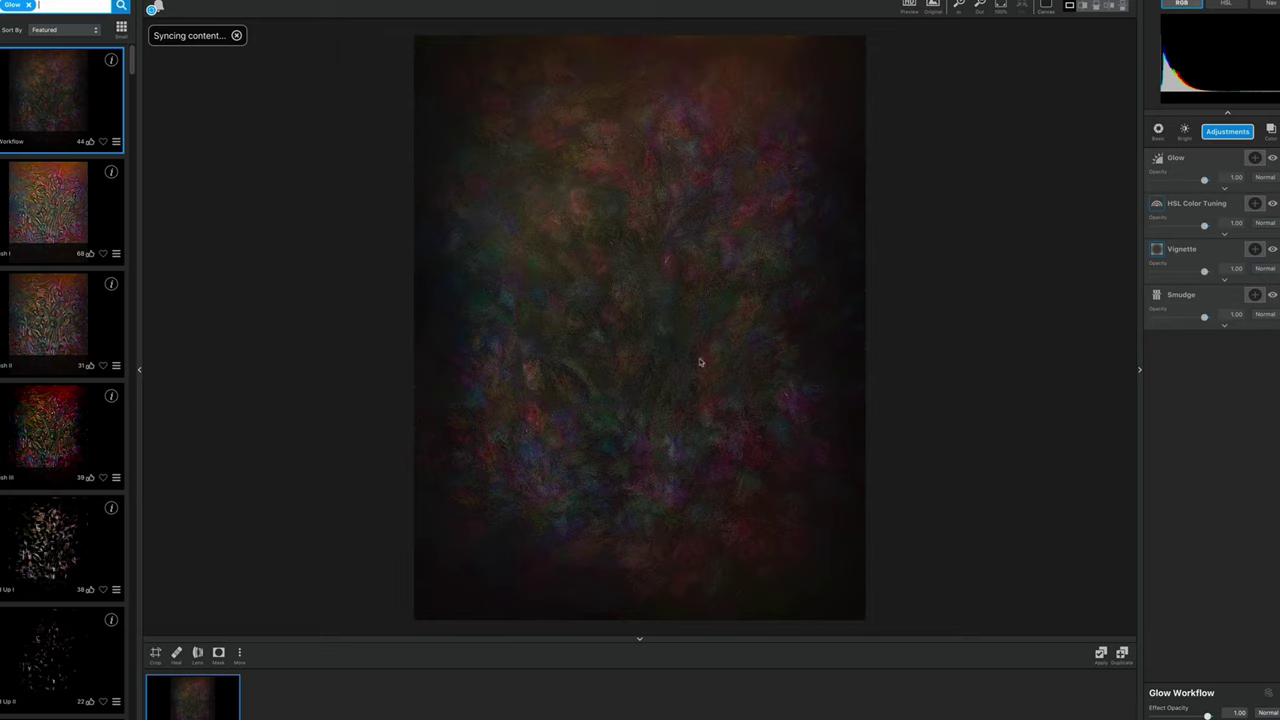
Review the Glow Workflow adjustments, restore the Smudge opacity to 1.00, and apply the effect to the layer.
{"action": "left_click", "coordinate": [1224, 188]}
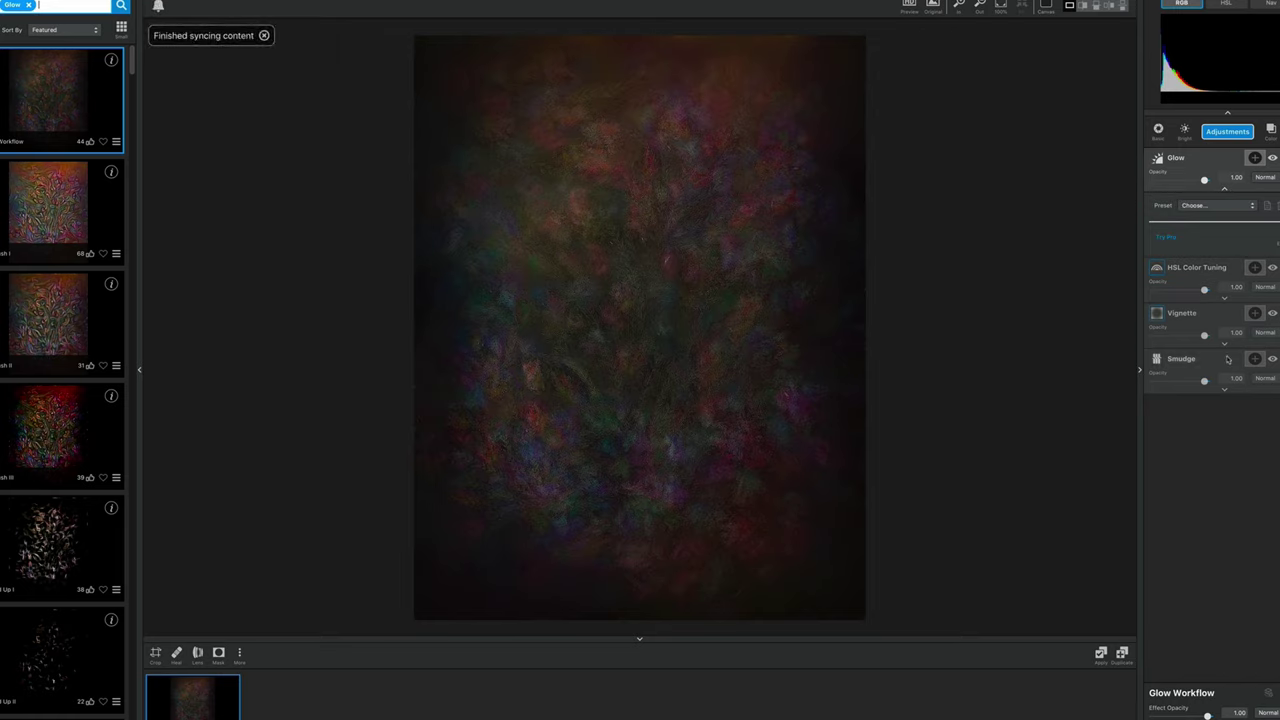
{"action": "left_click_drag", "start_coordinate": [1205, 381], "coordinate": [1182, 387]}
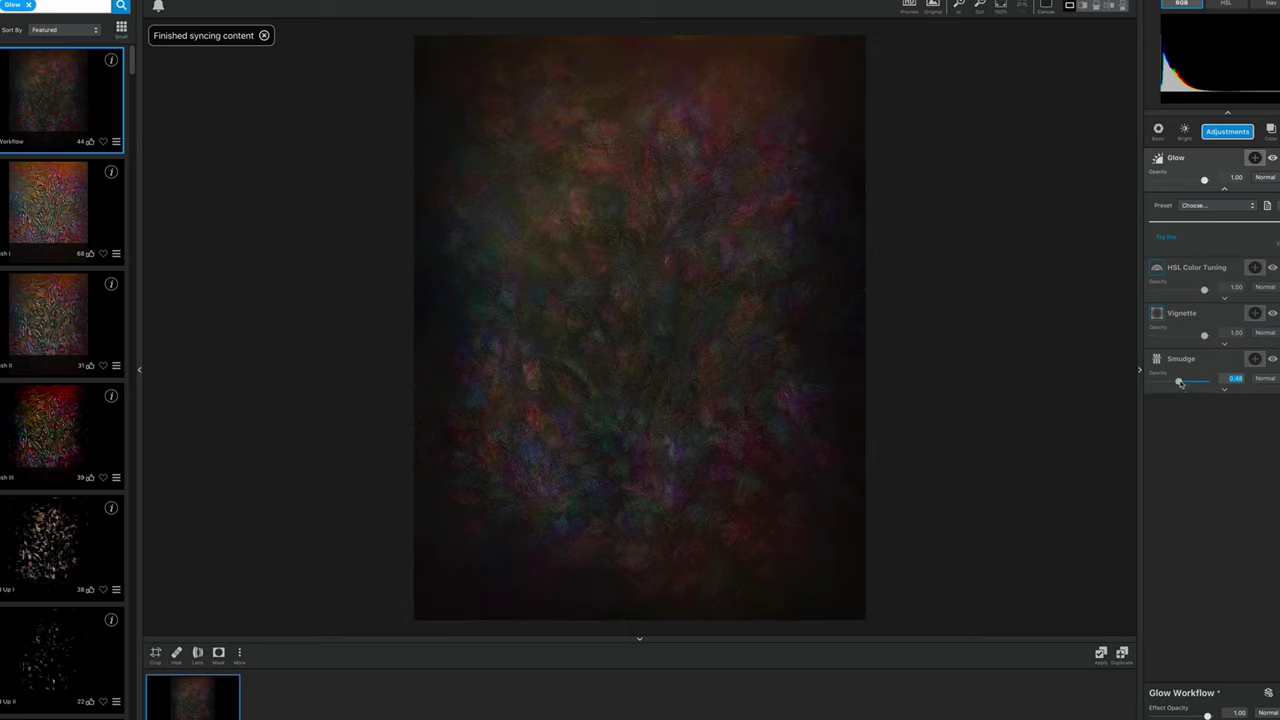
{"action": "double_click", "coordinate": [1180, 383]}
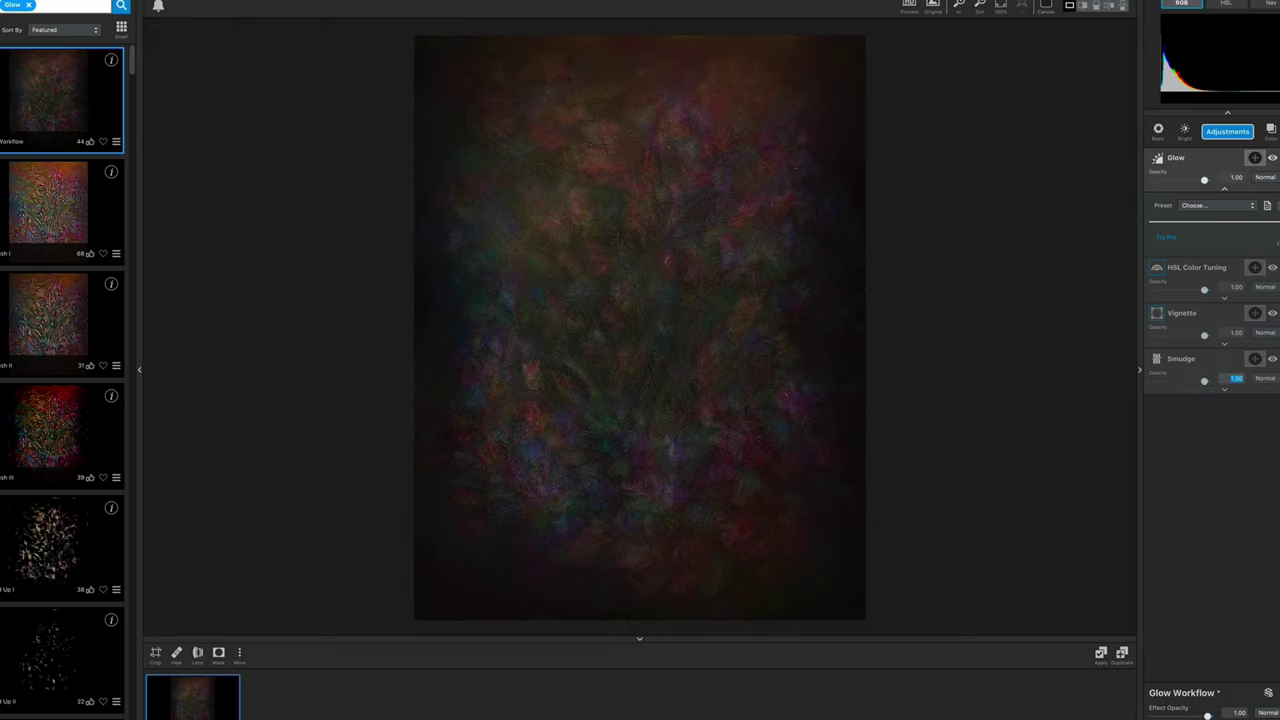
{"action": "left_click", "coordinate": [1227, 131]}
{"action": "left_click", "coordinate": [1266, 262]}
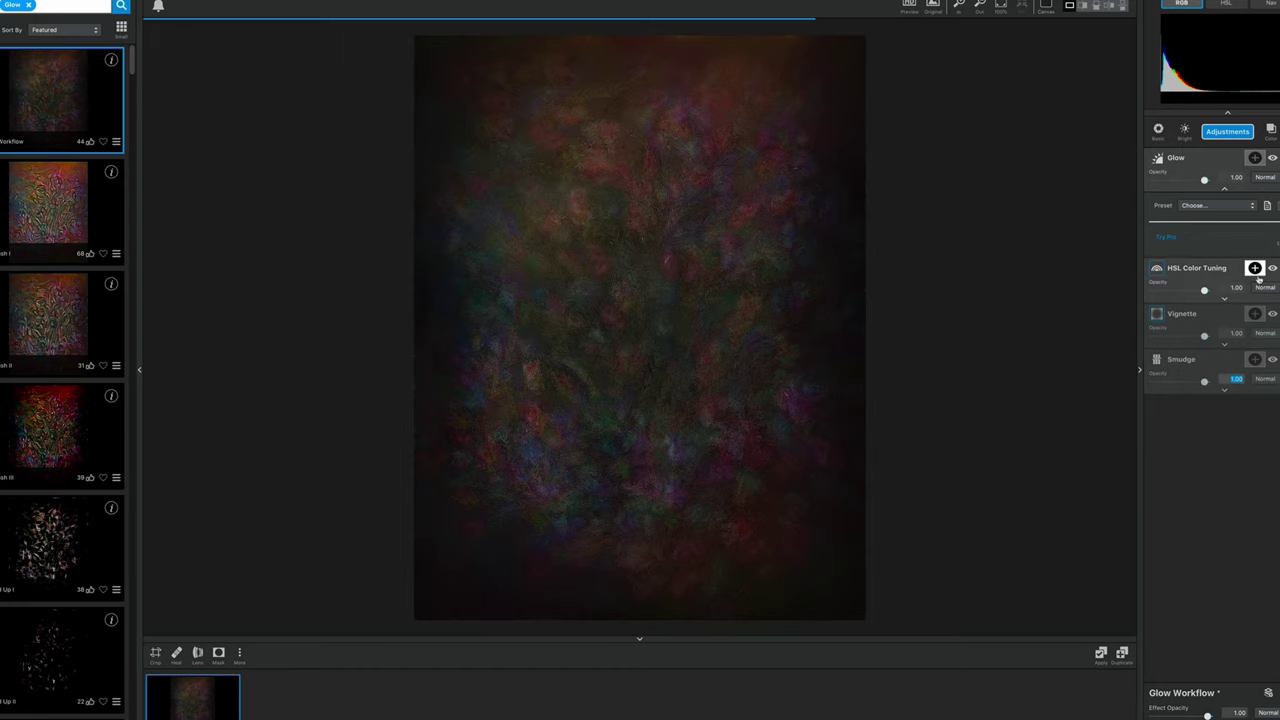
{"action": "left_click_drag", "start_coordinate": [1214, 357], "coordinate": [1220, 392]}
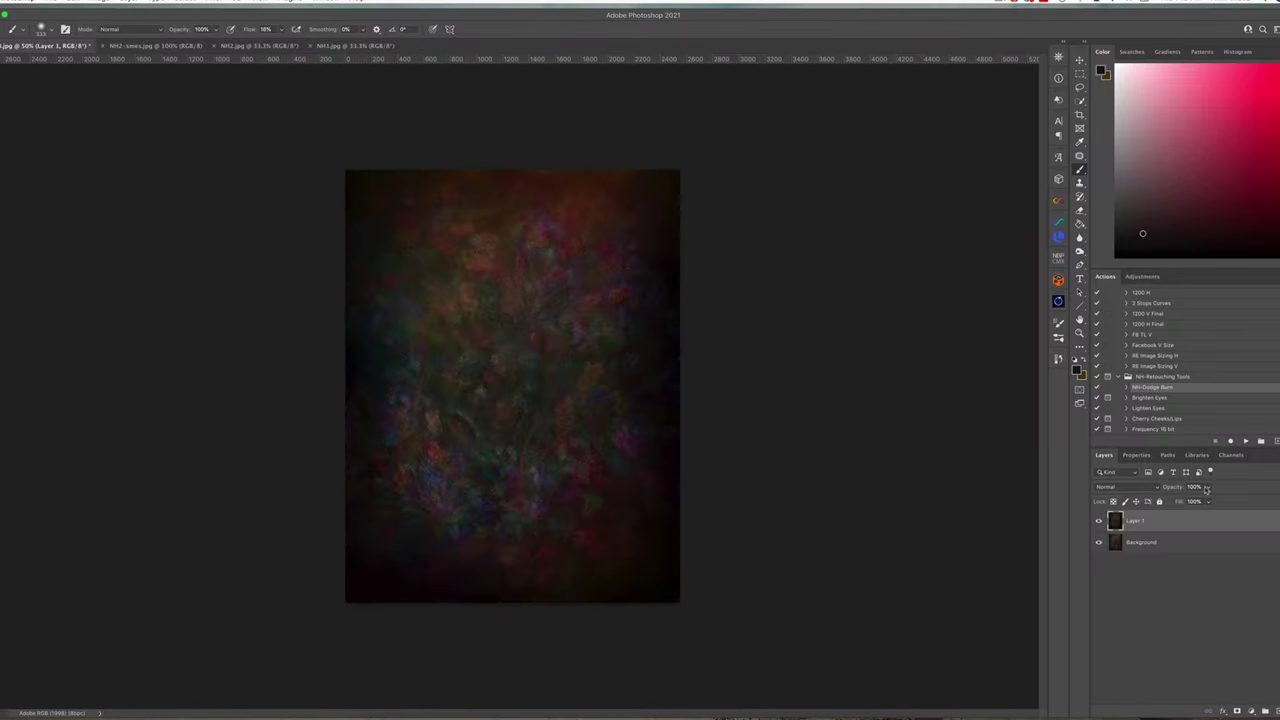
Lower Layer 1's opacity to 76% and flip the layer horizontally over the background.
{"action": "left_click", "coordinate": [1208, 487]}
{"action": "left_click_drag", "start_coordinate": [1211, 503], "coordinate": [1193, 502]}
{"action": "key", "text": "ctrl+t"}
{"action": "right_click", "coordinate": [488, 462]}
{"action": "left_click", "coordinate": [545, 672]}
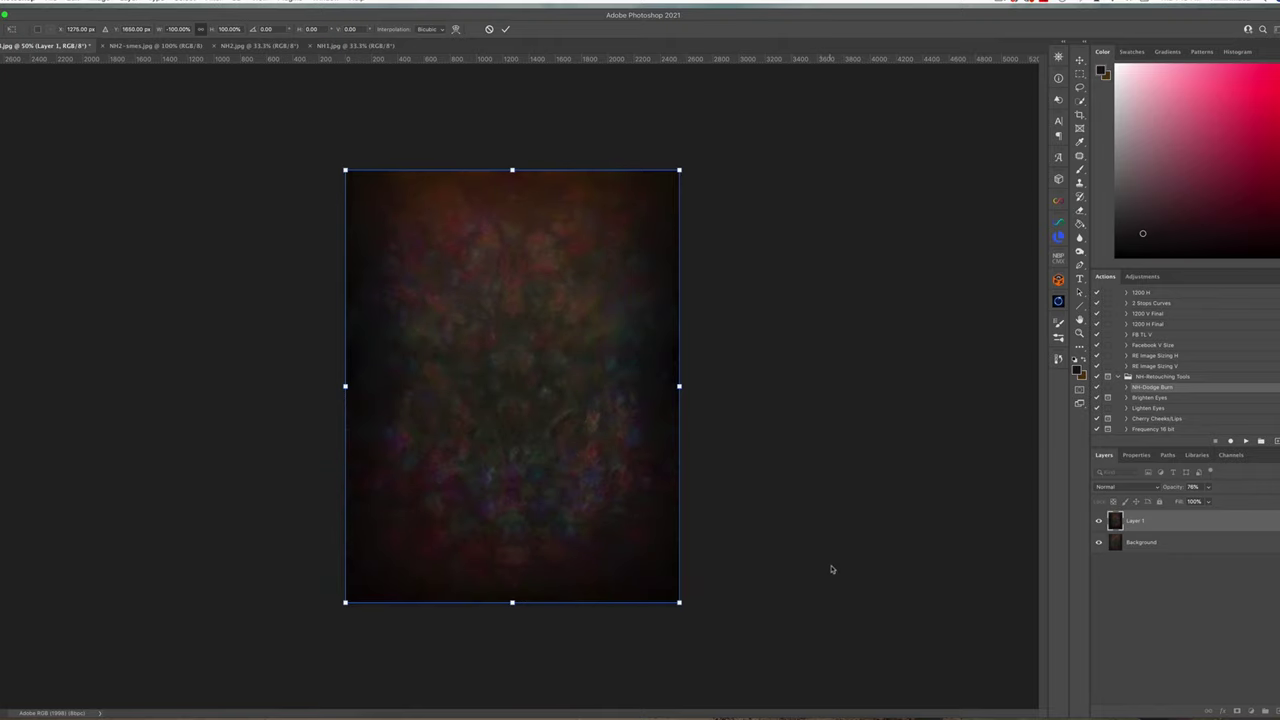
{"action": "key", "text": "Return"}
{"action": "key", "text": "b"}
Compare the flipped Layer 1 at 100% opacity and hidden, and settle its opacity at 78%.
{"action": "left_click_drag", "start_coordinate": [1206, 487], "coordinate": [1239, 501]}
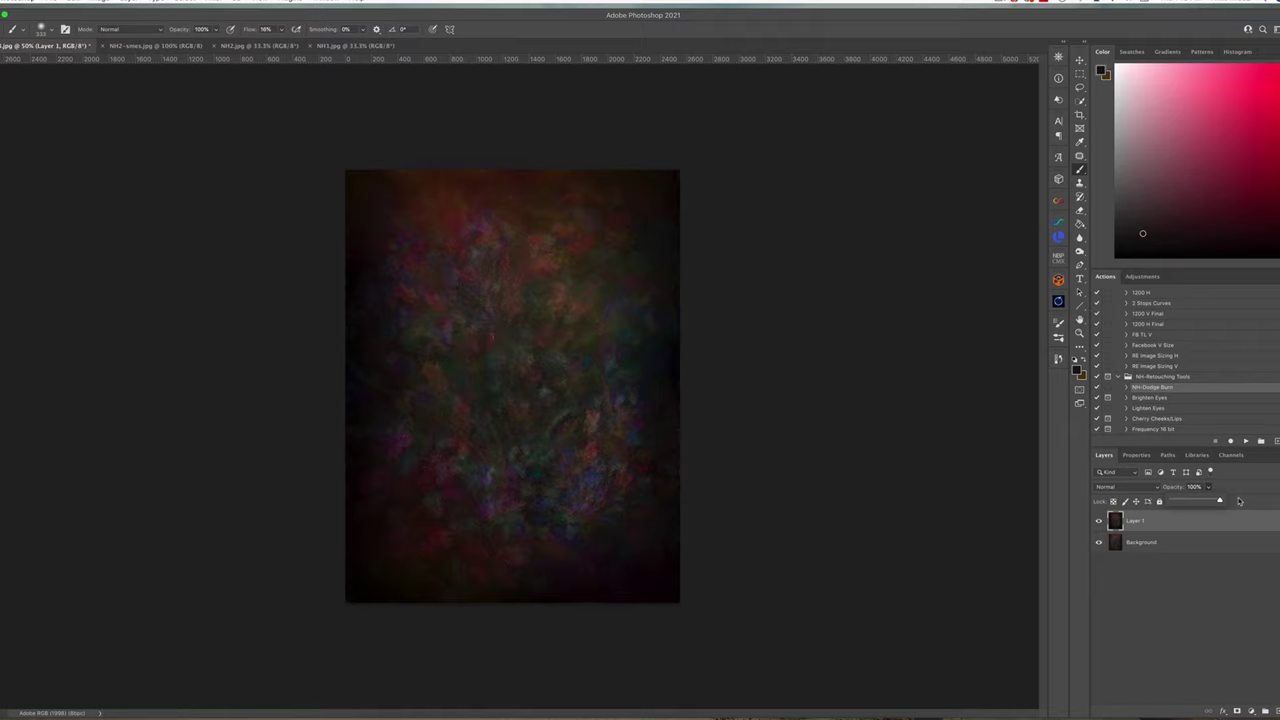
{"action": "left_click", "coordinate": [1173, 523]}
{"action": "left_click", "coordinate": [1098, 522]}
{"action": "left_click", "coordinate": [1098, 522]}
{"action": "left_click_drag", "start_coordinate": [1216, 488], "coordinate": [1199, 502]}
{"action": "left_click_drag", "start_coordinate": [1200, 501], "coordinate": [1198, 503]}
Add a Levels adjustment layer with the white input level at 173 and the white output level at 222.
{"action": "left_click", "coordinate": [1251, 711]}
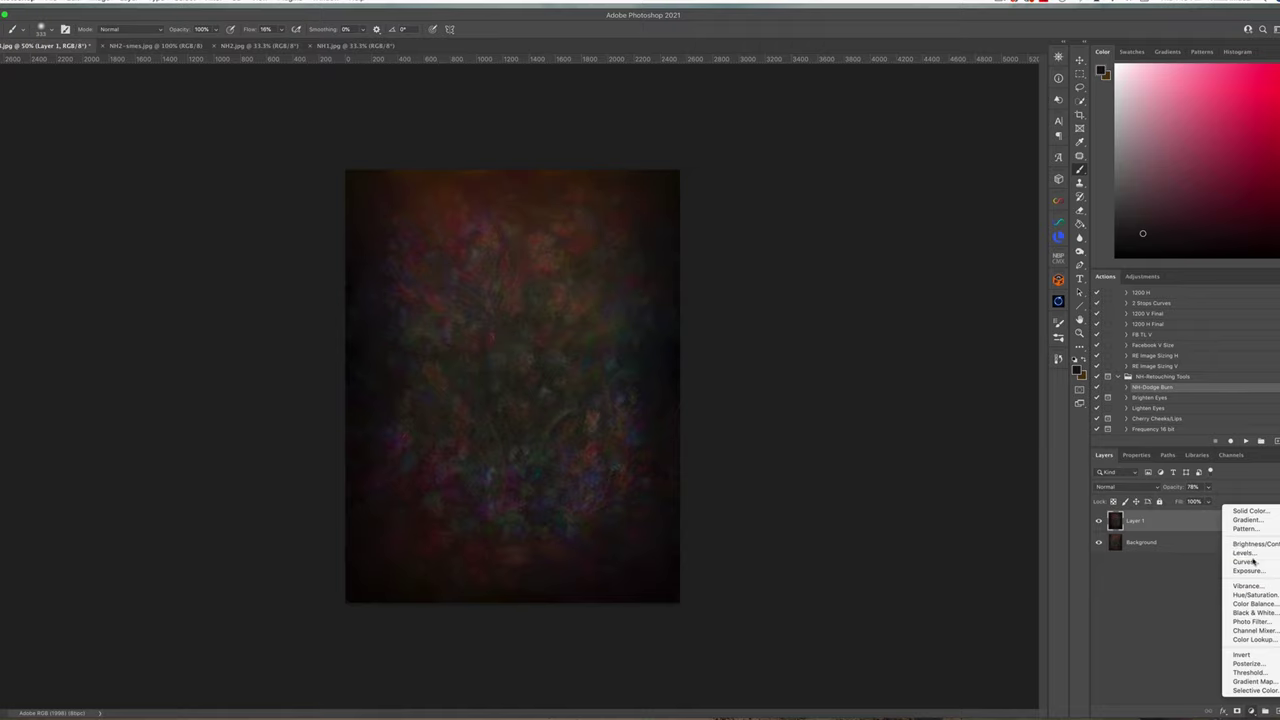
{"action": "left_click", "coordinate": [1245, 553]}
{"action": "left_click_drag", "start_coordinate": [1271, 568], "coordinate": [1231, 567]}
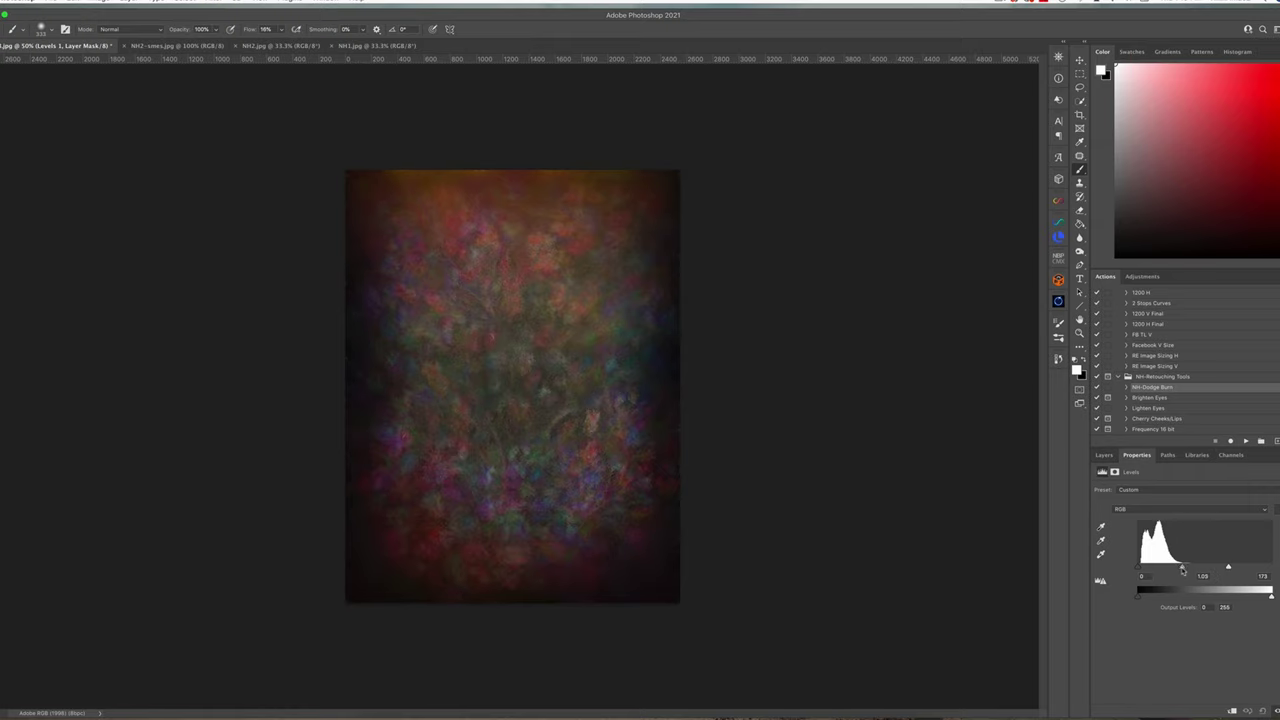
{"action": "left_click_drag", "start_coordinate": [1266, 595], "coordinate": [1256, 598]}
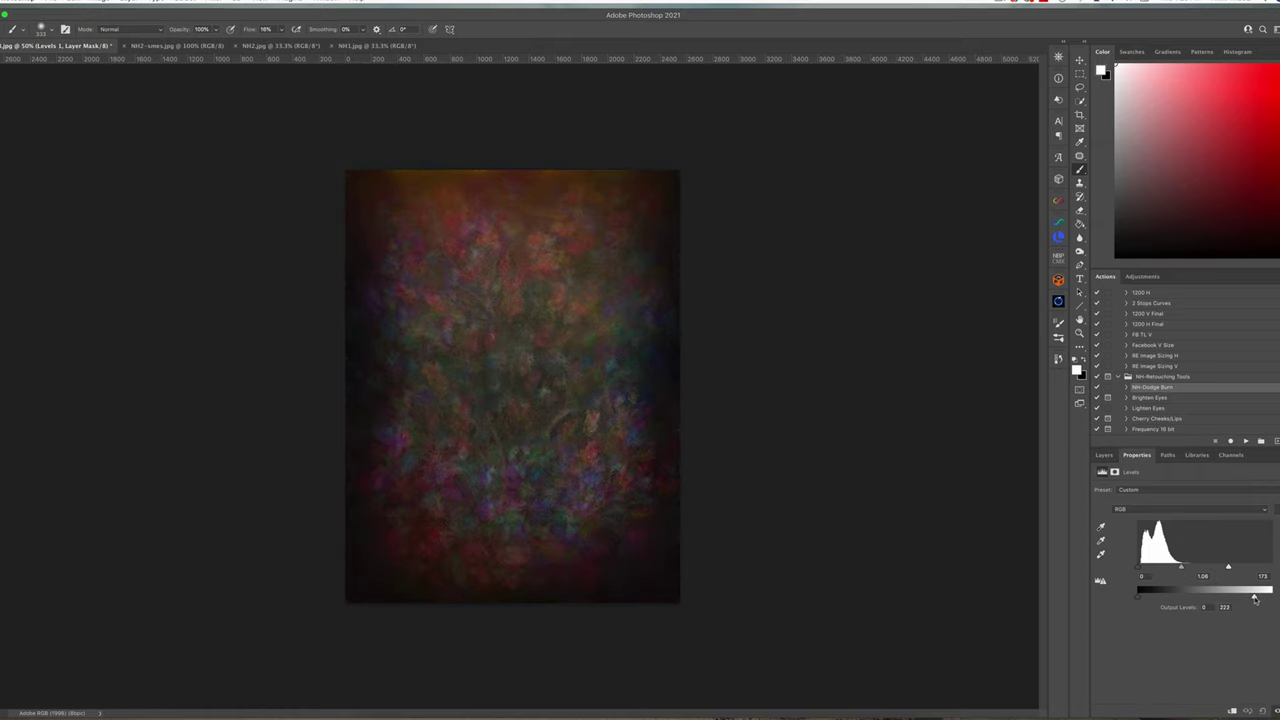
Compare the image with the Levels 1 layer hidden and shown, and flatten the image.
{"action": "left_click", "coordinate": [1104, 455]}
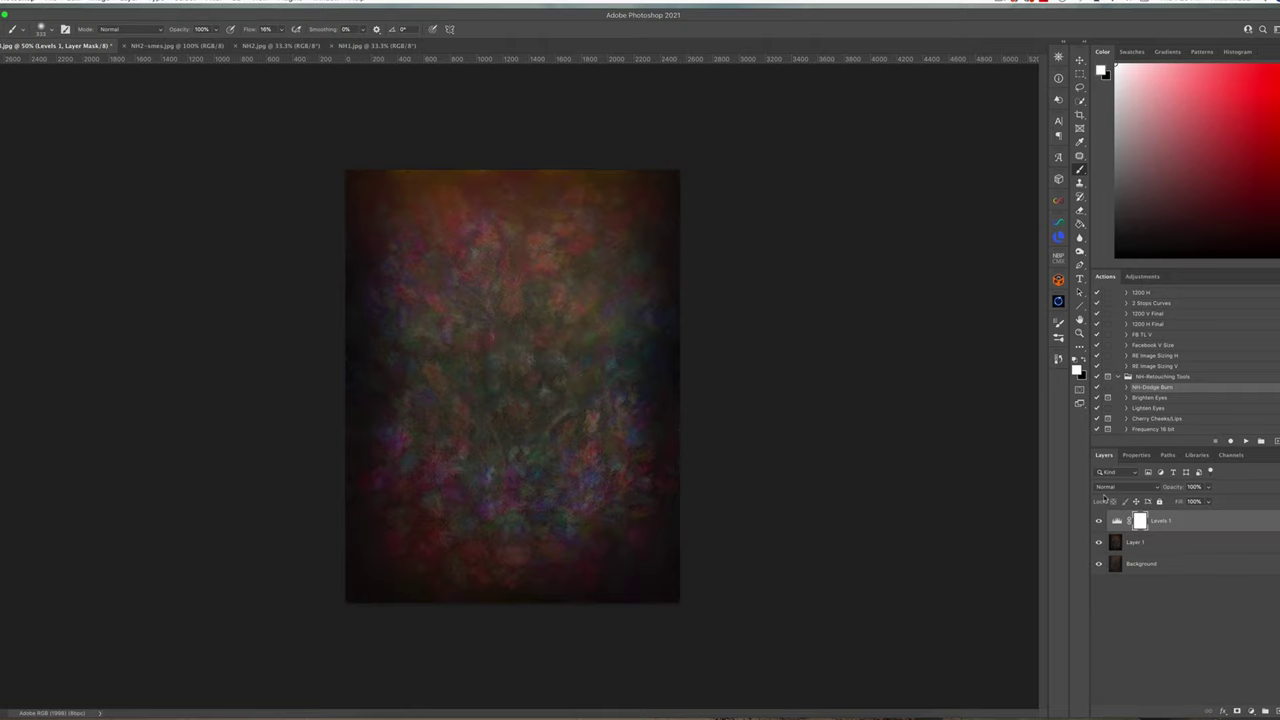
{"action": "left_click", "coordinate": [1099, 521]}
{"action": "left_click", "coordinate": [1099, 521]}
{"action": "left_click", "coordinate": [128, 2]}
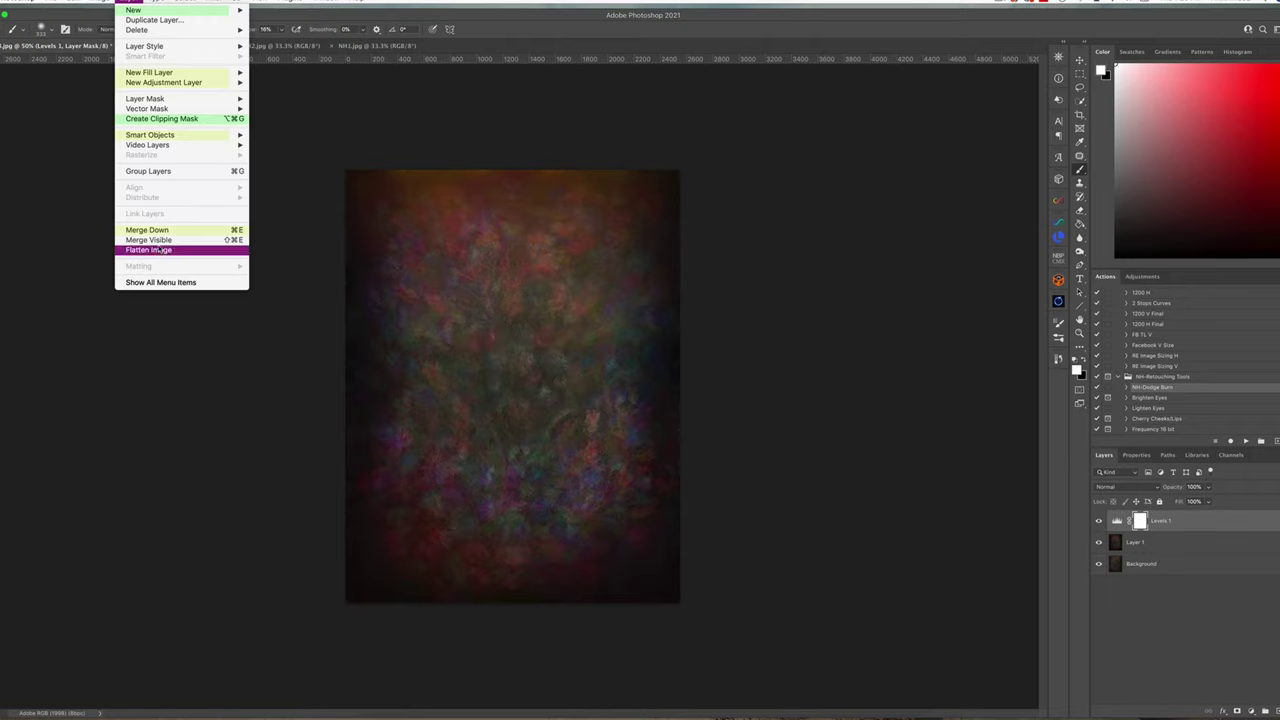
{"action": "left_click", "coordinate": [160, 252]}
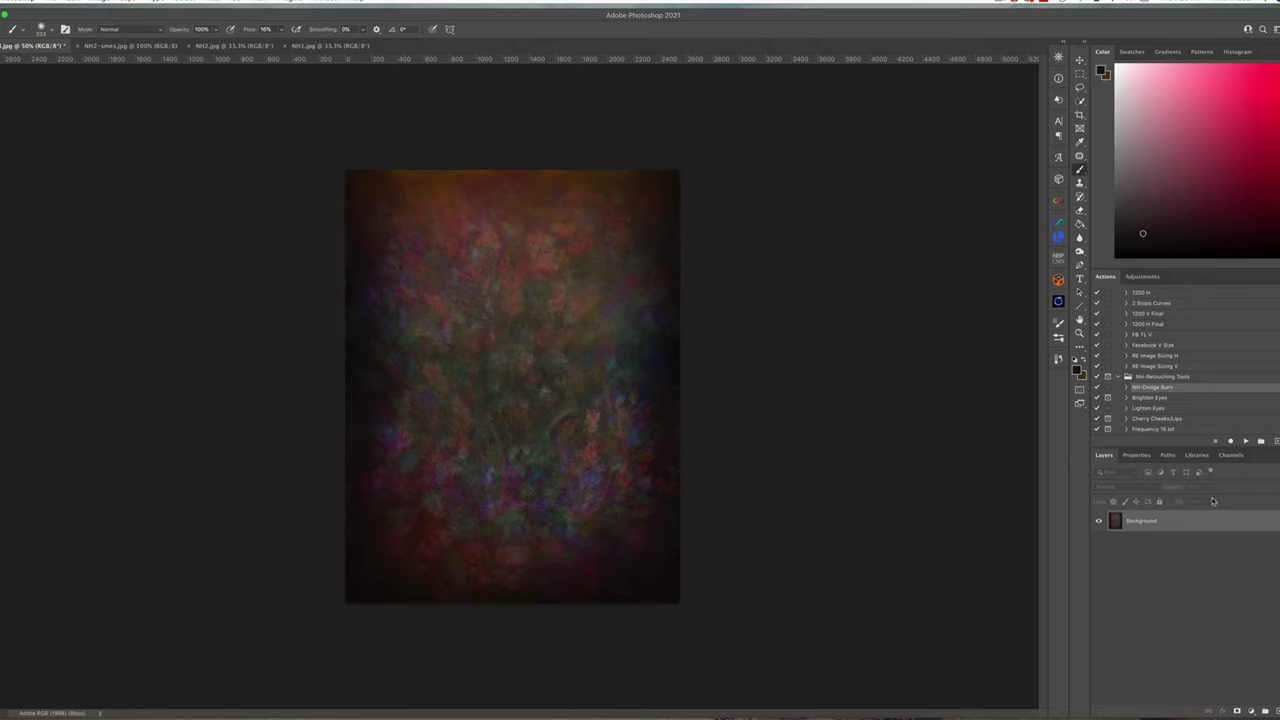
Duplicate the background as Layer 1, open it in Topaz Studio's Glow filter, and choose the Contrast and Color preset.
{"action": "left_click", "coordinate": [212, 3]}
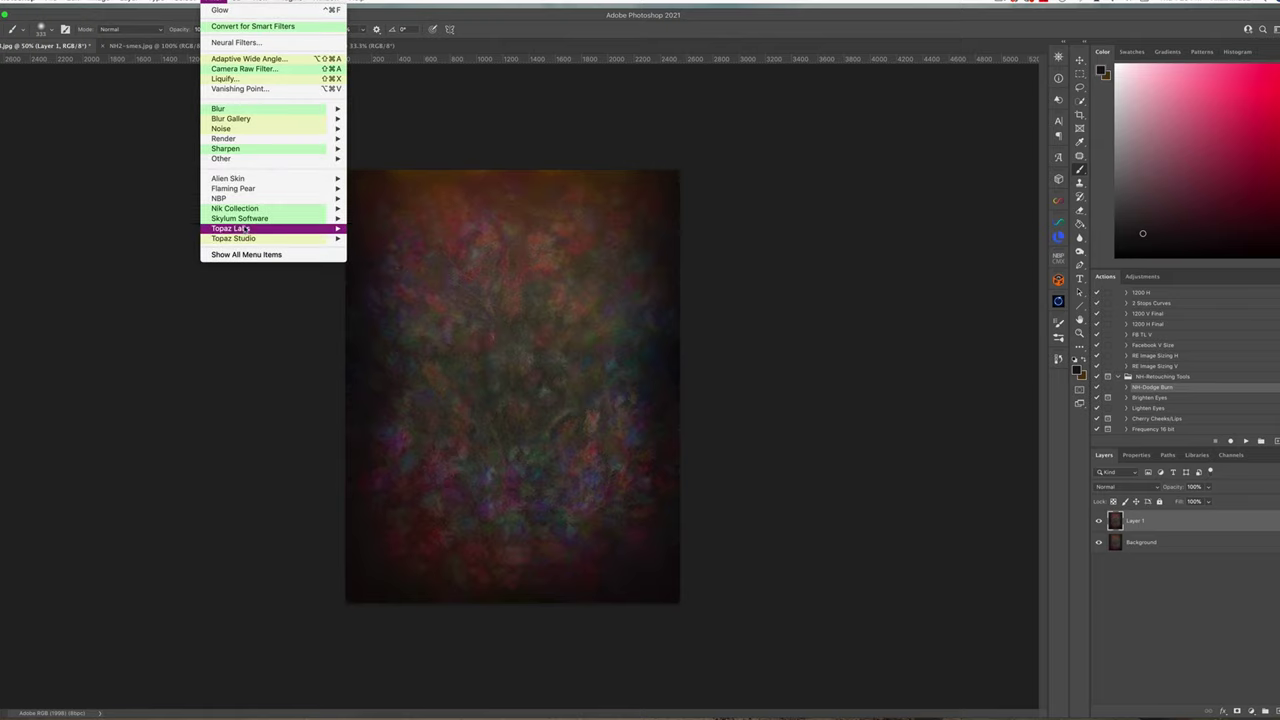
{"action": "mouse_move", "coordinate": [316, 240]}
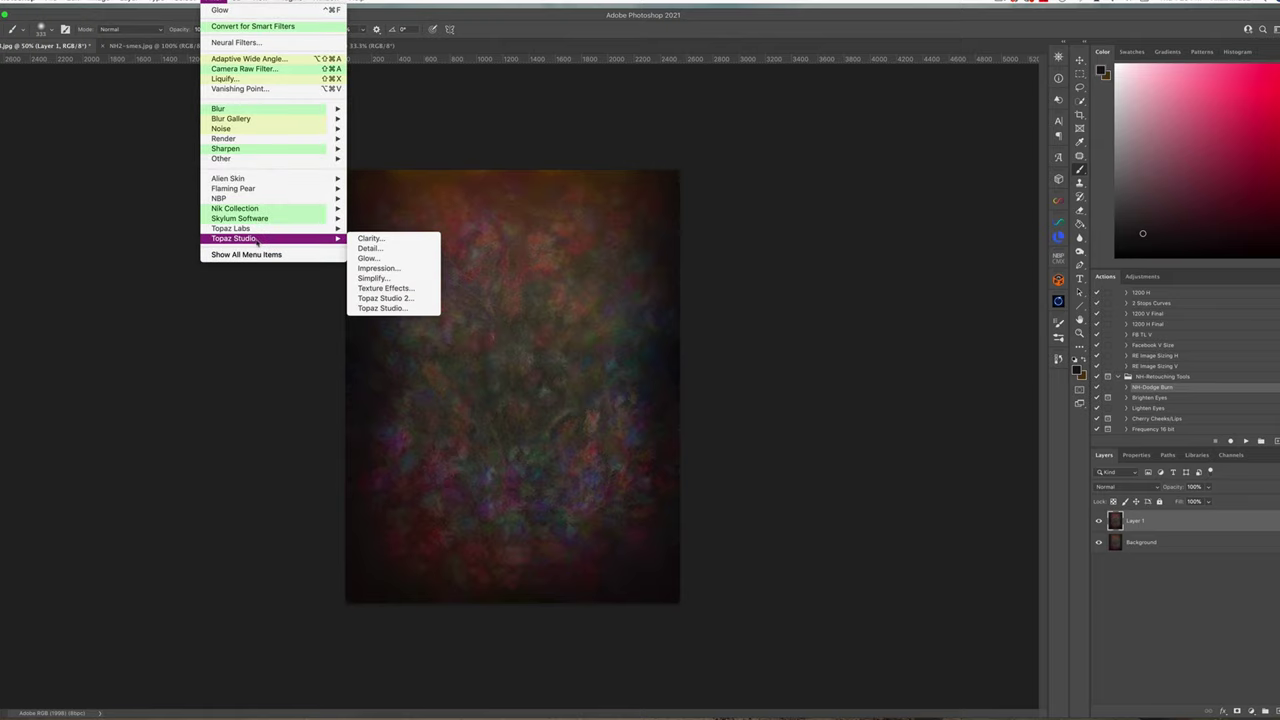
{"action": "left_click", "coordinate": [368, 258]}
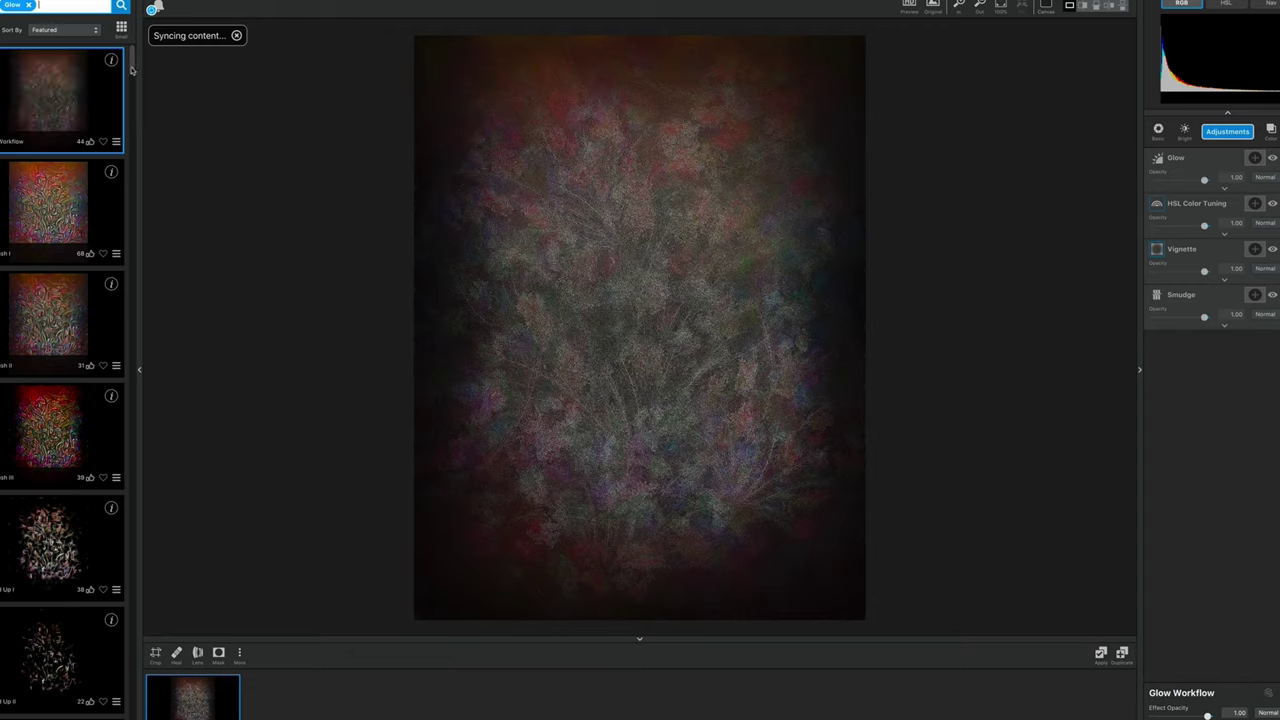
{"action": "left_click_drag", "start_coordinate": [133, 78], "coordinate": [133, 205]}
{"action": "left_click", "coordinate": [55, 192]}
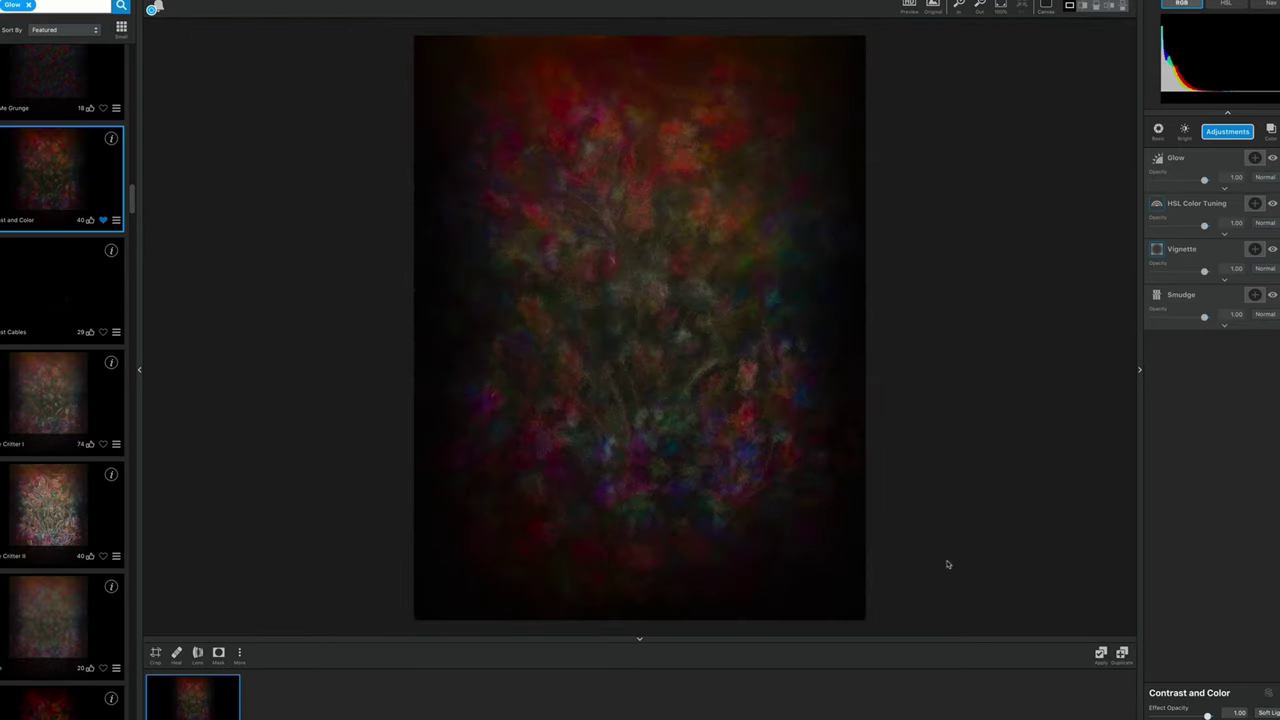
Slightly raise Overall Lightness in HSL Color Tuning, apply the effect, and lower Layer 1's opacity to 80%.
{"action": "left_click", "coordinate": [1225, 236]}
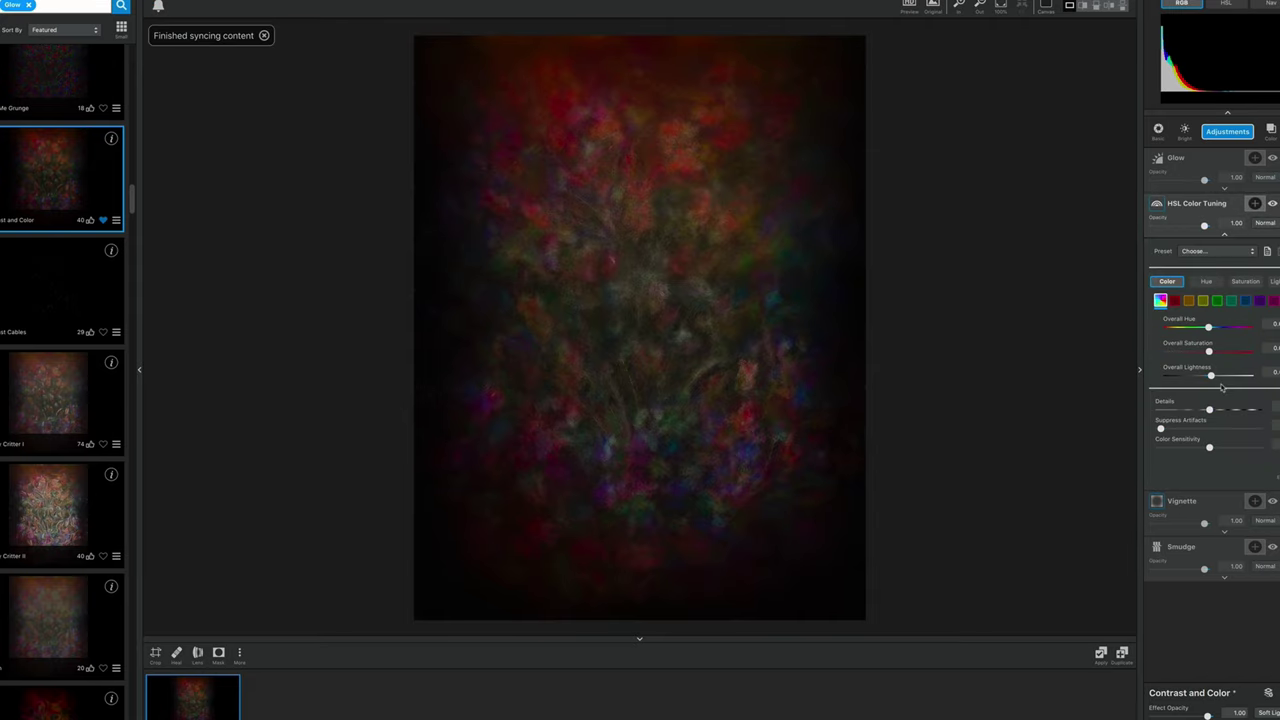
{"action": "left_click", "coordinate": [1211, 376]}
{"action": "left_click_drag", "start_coordinate": [1215, 378], "coordinate": [1224, 376]}
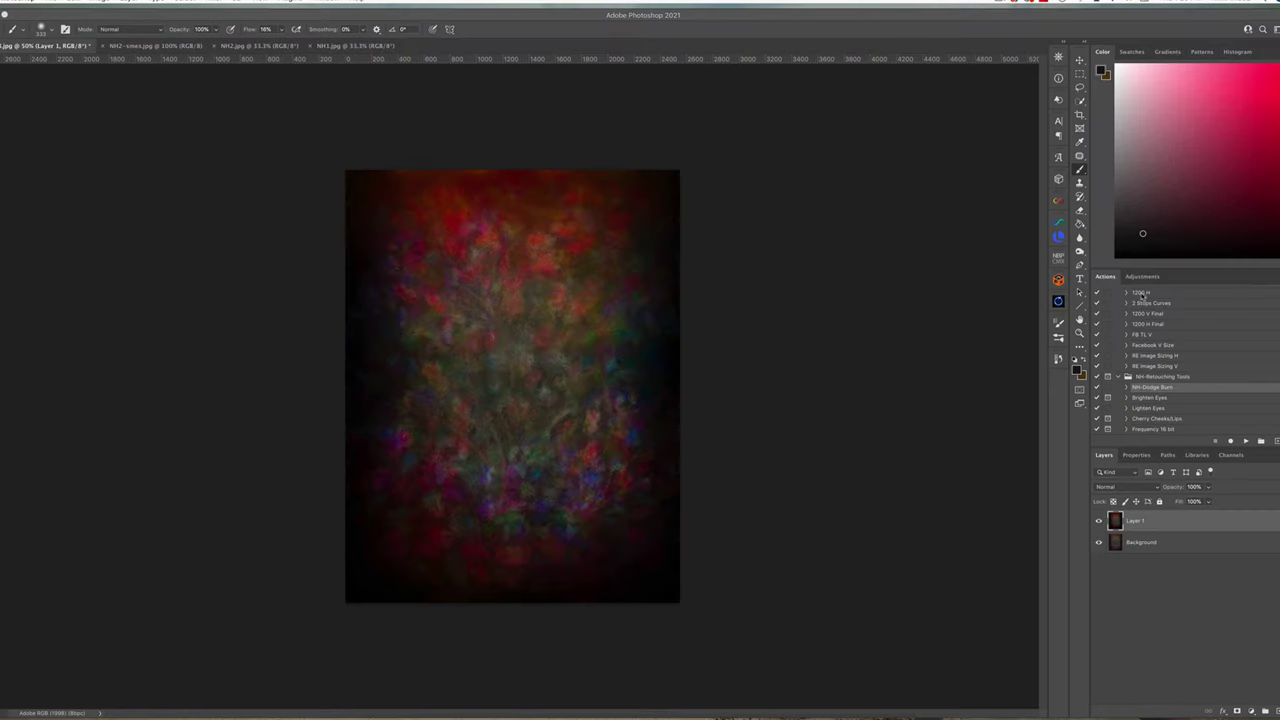
{"action": "left_click", "coordinate": [1208, 486]}
{"action": "left_click_drag", "start_coordinate": [1206, 502], "coordinate": [1193, 501]}
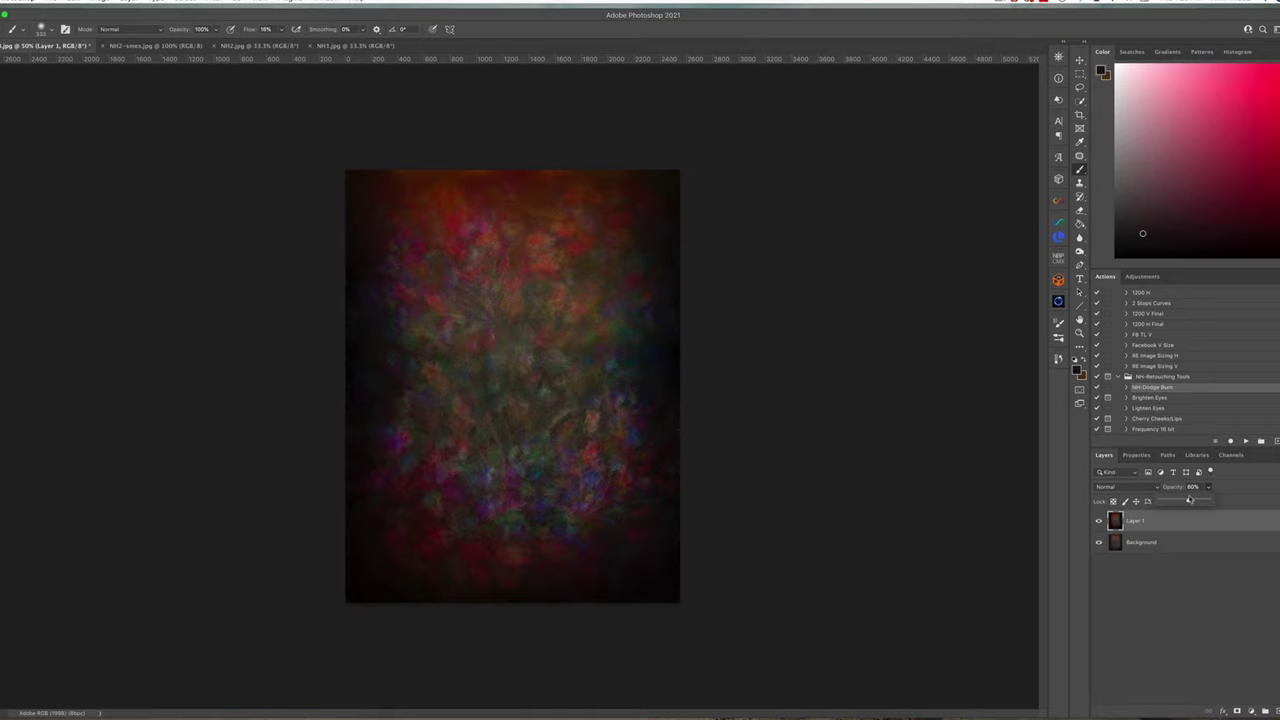
Add a Selective Color adjustment layer, setting Cyan to -4 and fine-tuning Magenta for the Blacks.
{"action": "left_click", "coordinate": [1251, 711]}
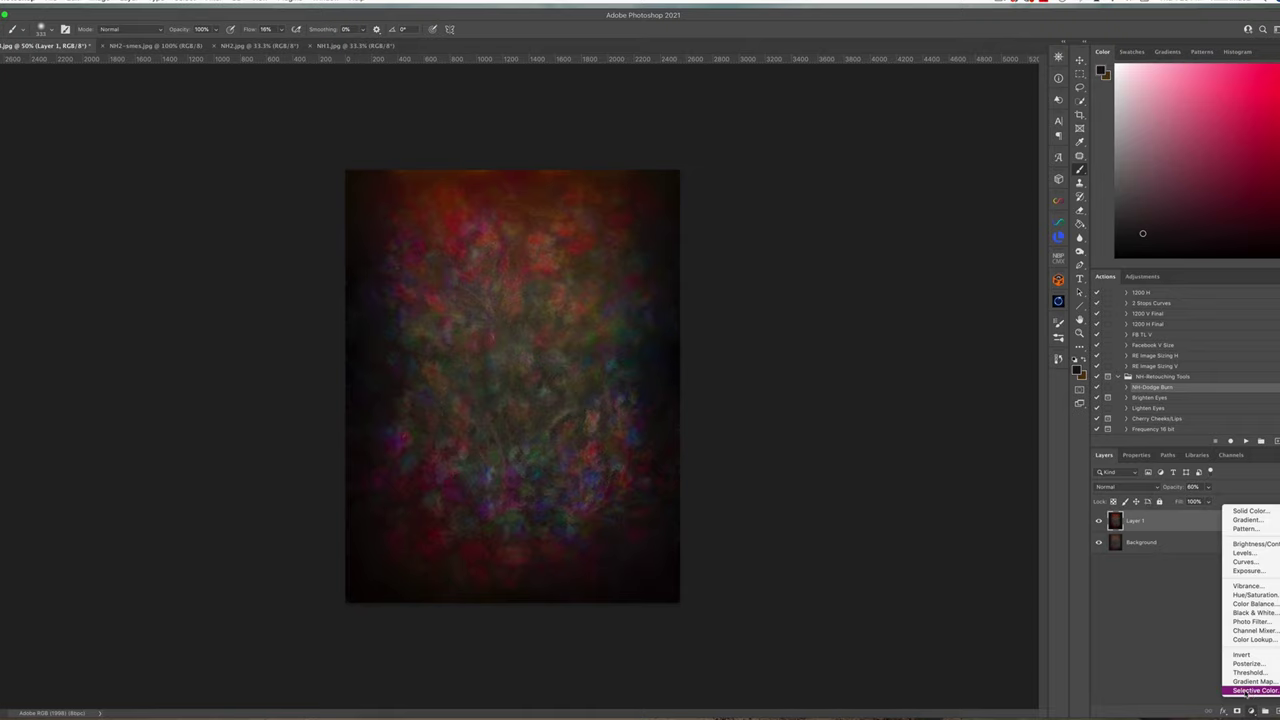
{"action": "left_click", "coordinate": [1248, 692]}
{"action": "left_click", "coordinate": [1150, 501]}
{"action": "left_click", "coordinate": [1155, 516]}
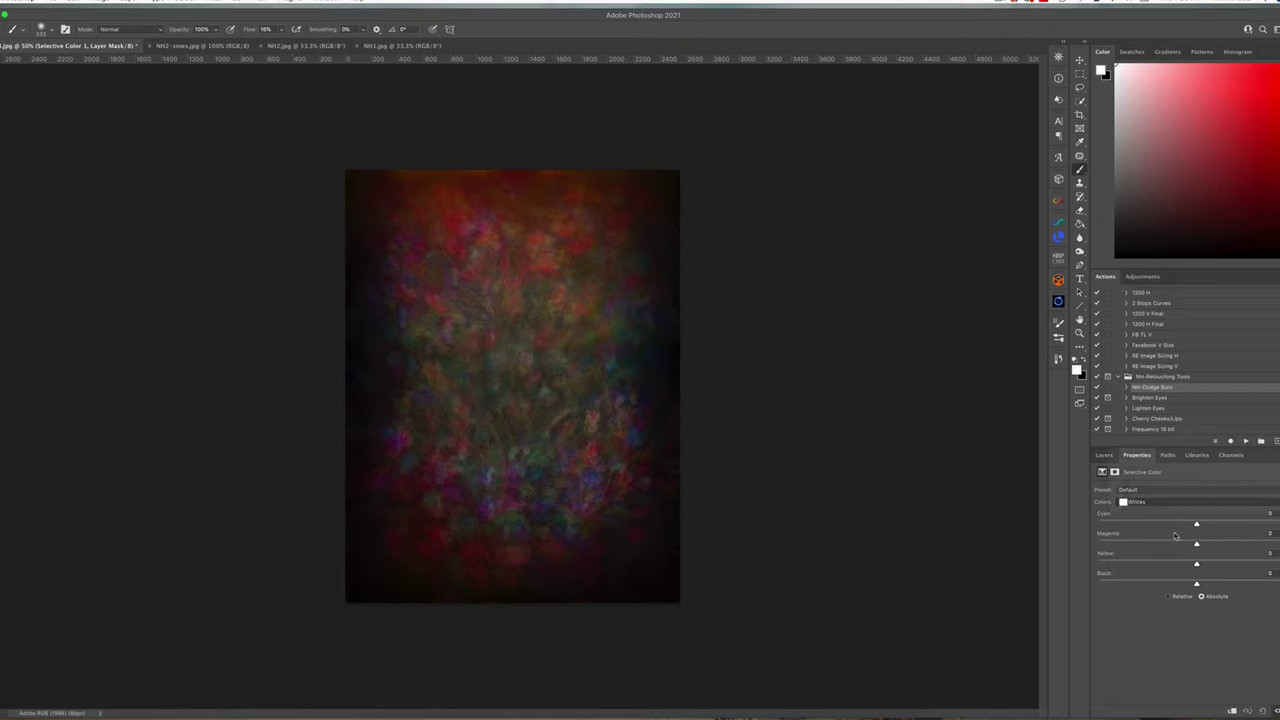
{"action": "left_click_drag", "start_coordinate": [1197, 524], "coordinate": [1187, 524]}
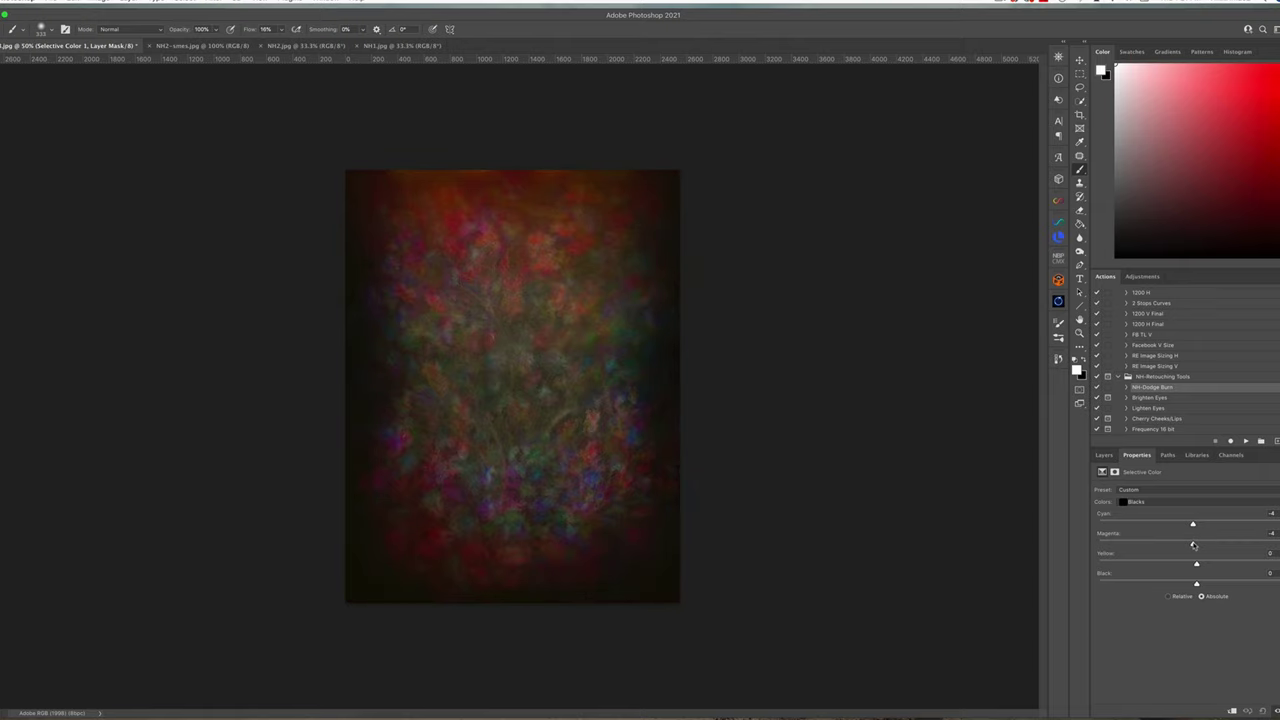
{"action": "left_click_drag", "start_coordinate": [1193, 545], "coordinate": [1198, 545]}
Set the Selective Color Neutrals to Cyan +6, Magenta +6, Yellow +5 and Black +10.
{"action": "left_click", "coordinate": [1156, 502]}
{"action": "left_click", "coordinate": [1150, 493]}
{"action": "mouse_move", "coordinate": [1199, 566]}
{"action": "left_mouse_down"}
{"action": "mouse_move", "coordinate": [1211, 566]}
{"action": "mouse_move", "coordinate": [1187, 566]}
{"action": "mouse_move", "coordinate": [1220, 566]}
{"action": "mouse_move", "coordinate": [1205, 566]}
{"action": "left_mouse_up"}
{"action": "left_click_drag", "start_coordinate": [1196, 544], "coordinate": [1208, 585]}
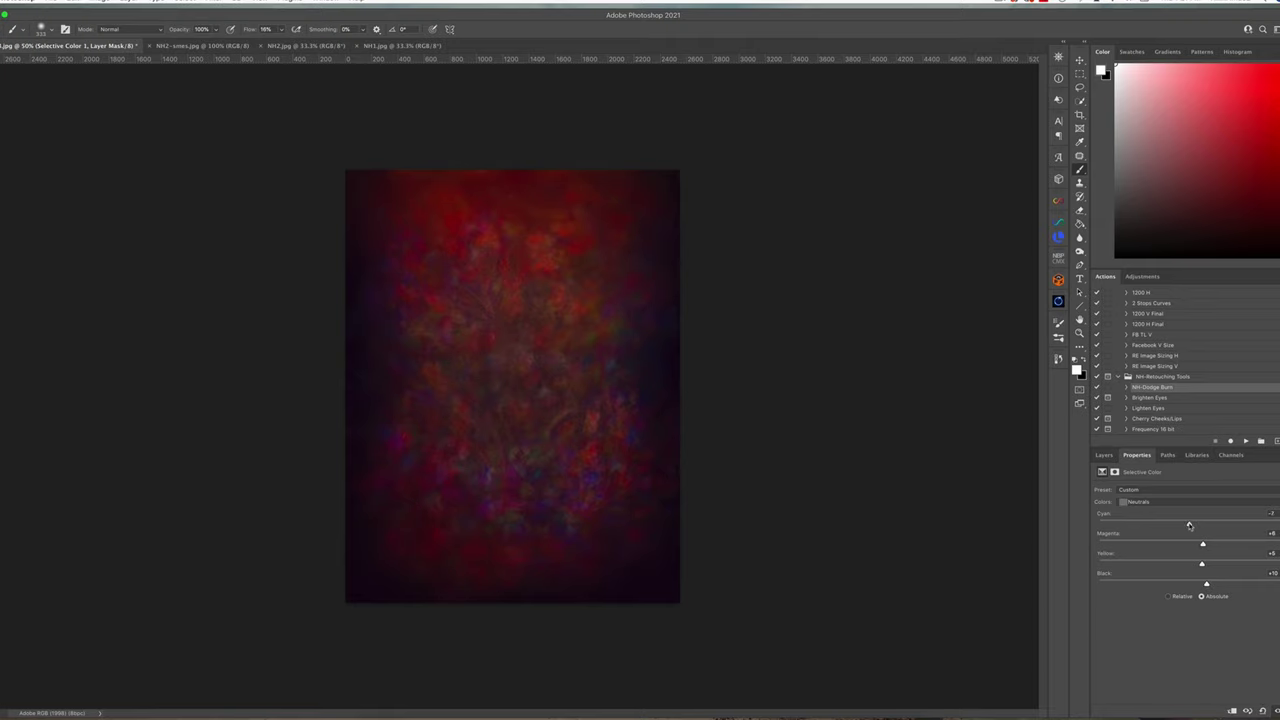
{"action": "left_click_drag", "start_coordinate": [1189, 525], "coordinate": [1206, 526]}
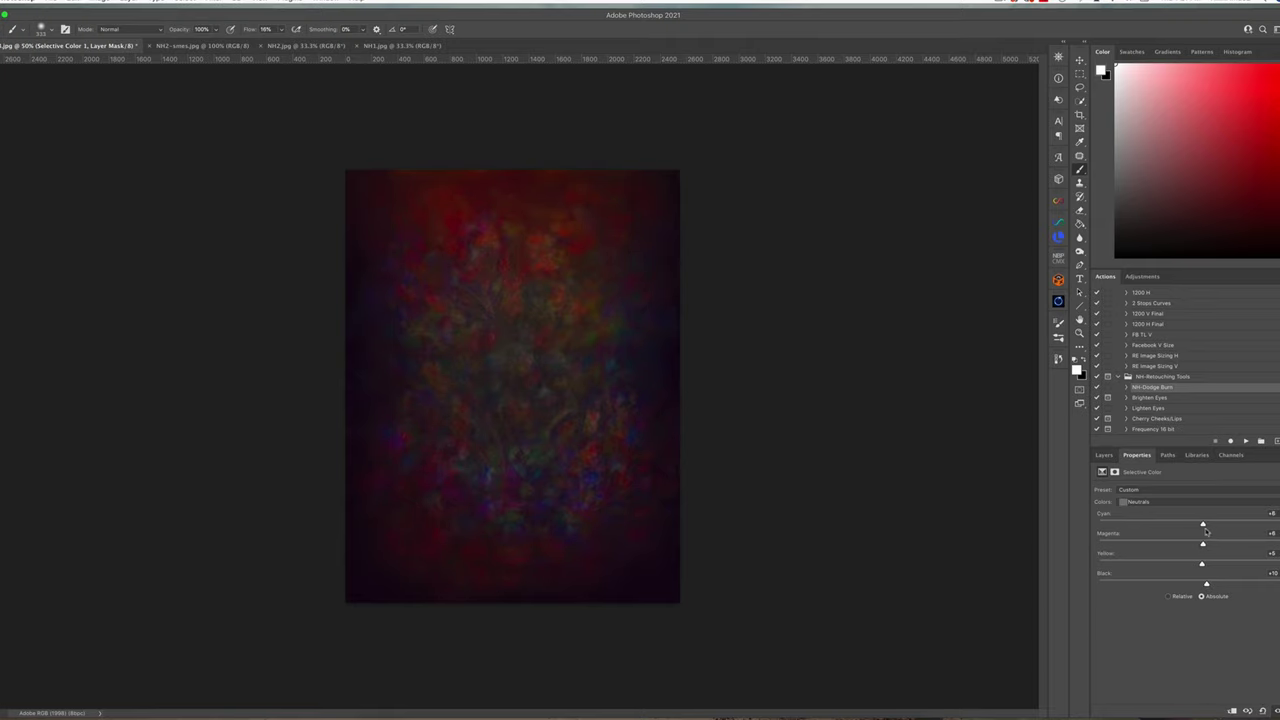
Lower the Selective Color 1 layer's opacity to 49% and compare the image with it hidden and shown.
{"action": "left_click", "coordinate": [1104, 455]}
{"action": "left_click", "coordinate": [1208, 487]}
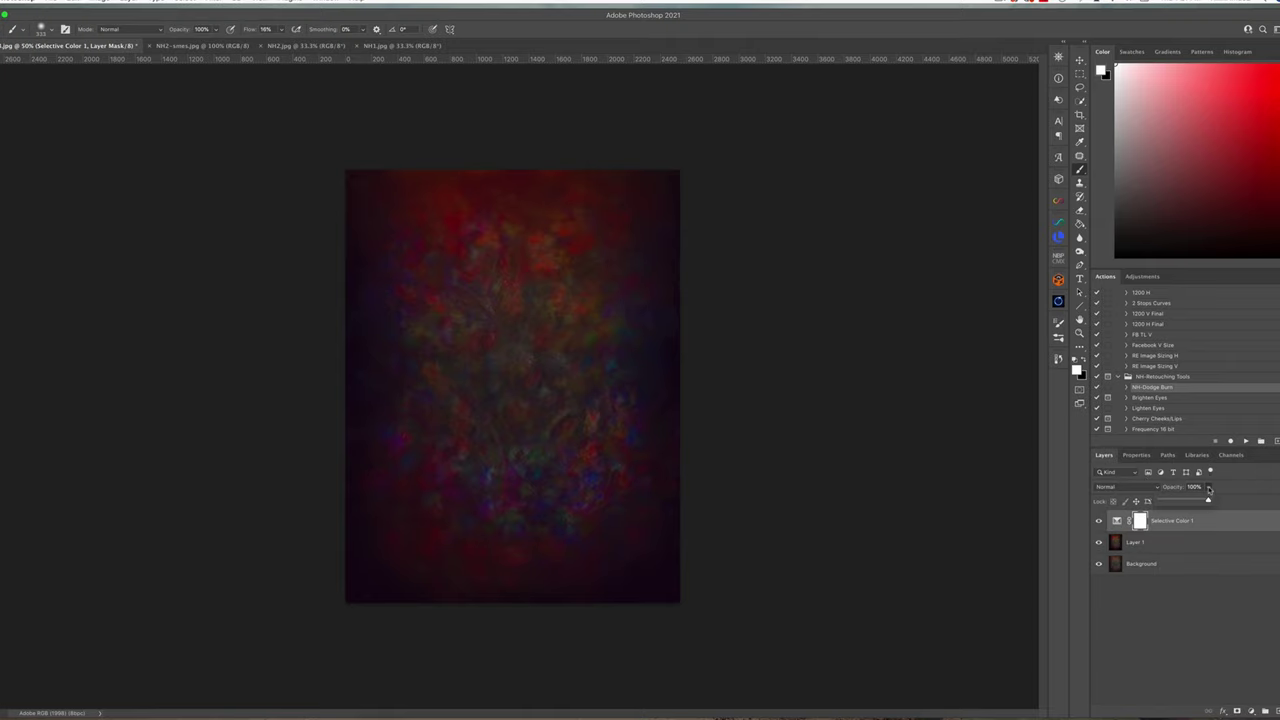
{"action": "left_click_drag", "start_coordinate": [1207, 501], "coordinate": [1187, 501]}
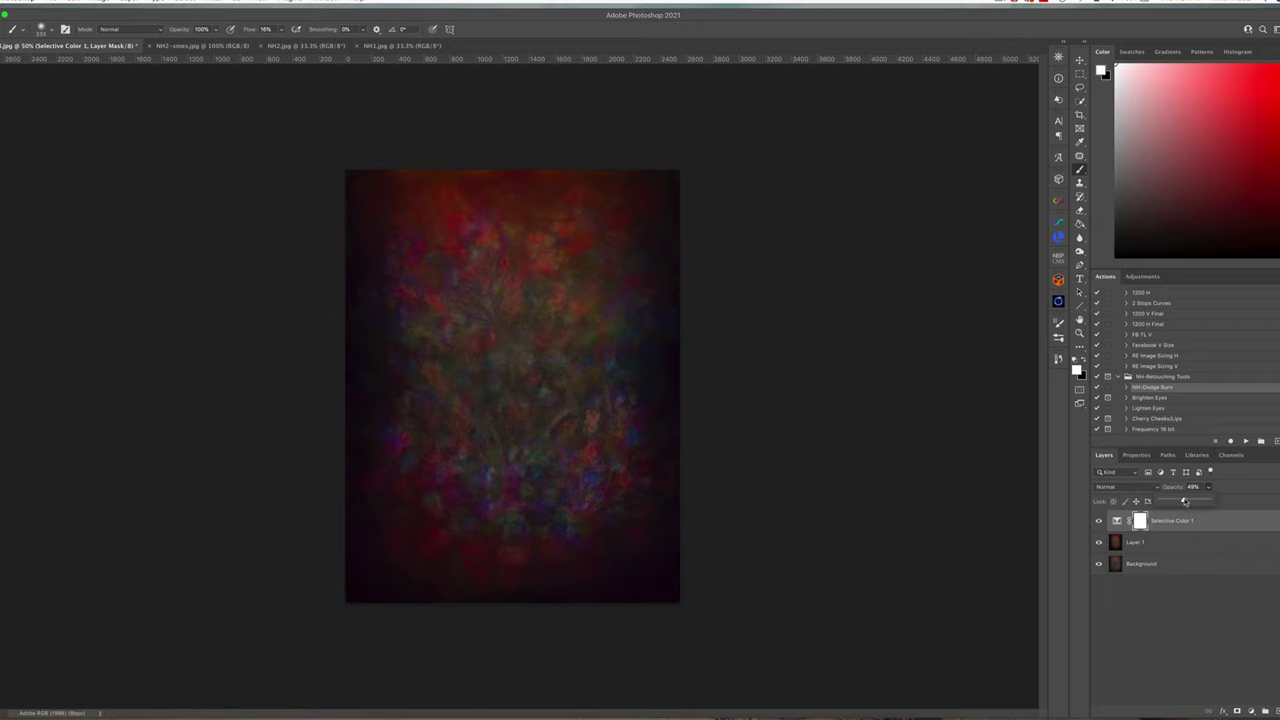
{"action": "left_click", "coordinate": [1098, 520]}
{"action": "left_click", "coordinate": [1098, 520]}
Flatten the image and add a new blank layer above the background.
{"action": "left_click", "coordinate": [122, 3]}
{"action": "left_click", "coordinate": [167, 252]}
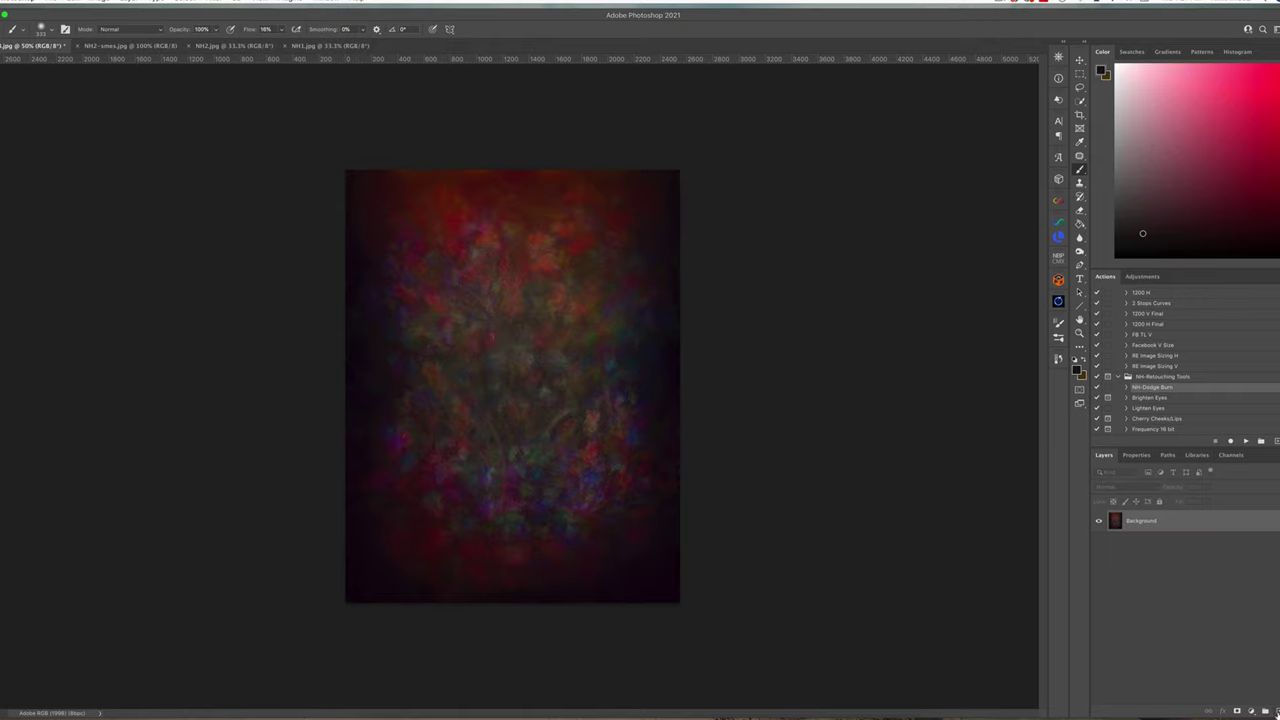
{"action": "left_click", "coordinate": [1276, 711]}
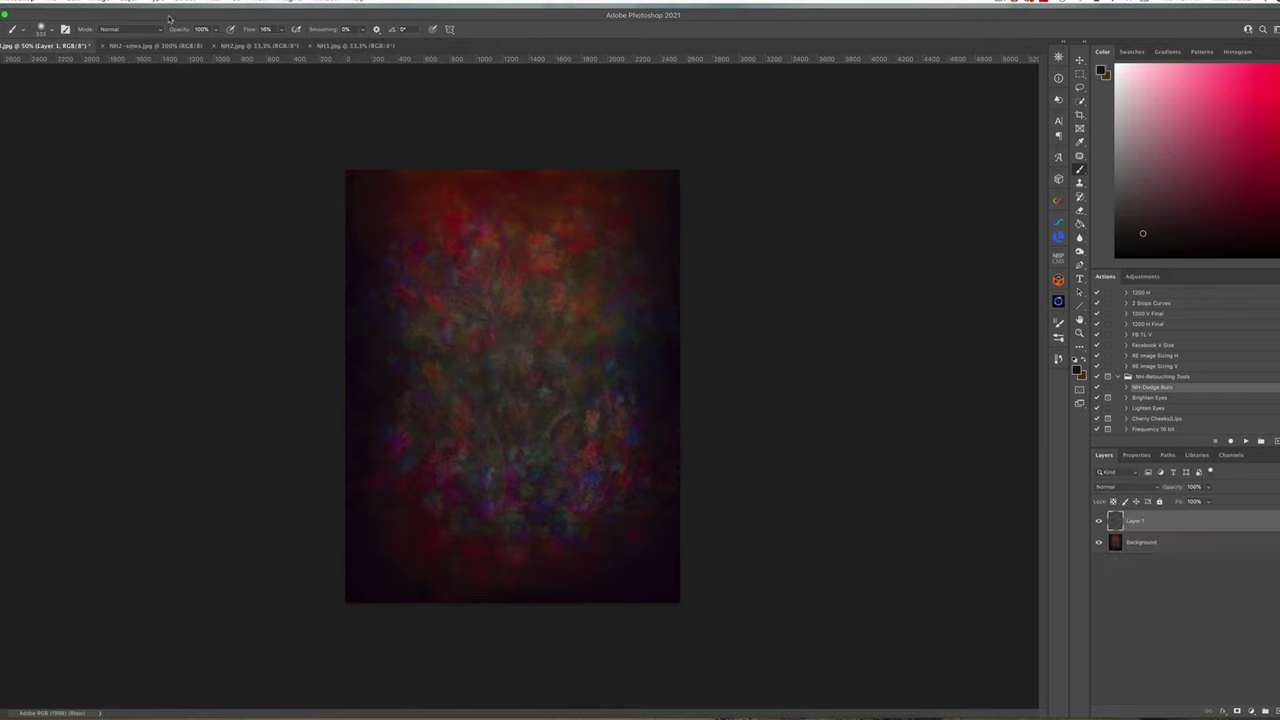
Paint muted maroon leaf texture along the image's bottom and side edges with an enlarged leaf-2 brush.
{"action": "right_click", "coordinate": [585, 315]}
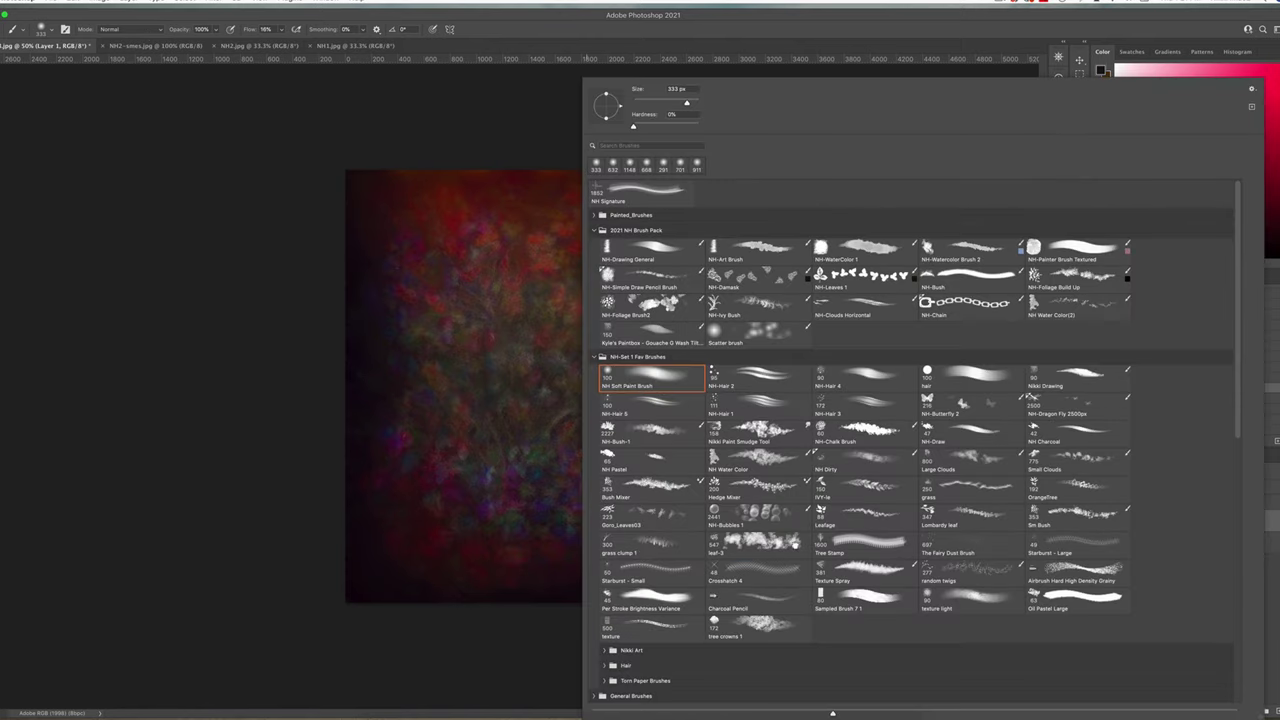
{"action": "left_click", "coordinate": [762, 543]}
{"action": "key", "text": "Return"}
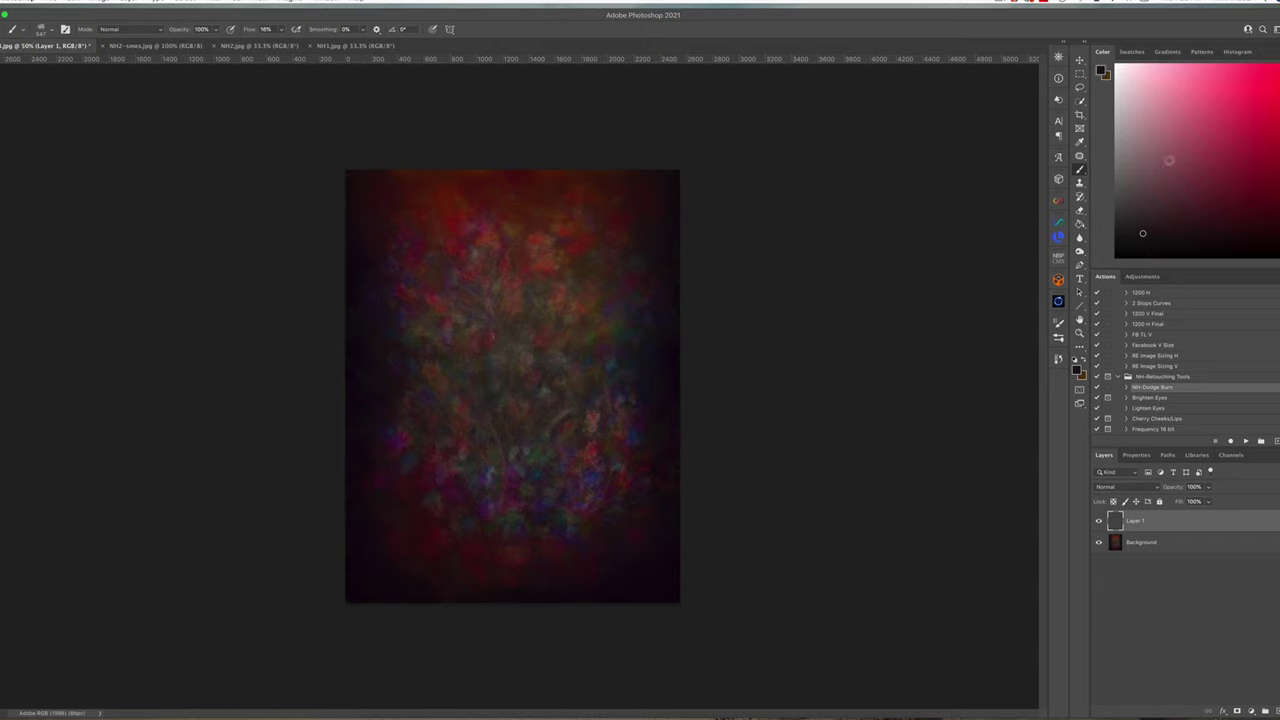
{"action": "left_click", "coordinate": [1175, 177]}
{"action": "left_click_drag", "start_coordinate": [439, 524], "coordinate": [486, 524]}
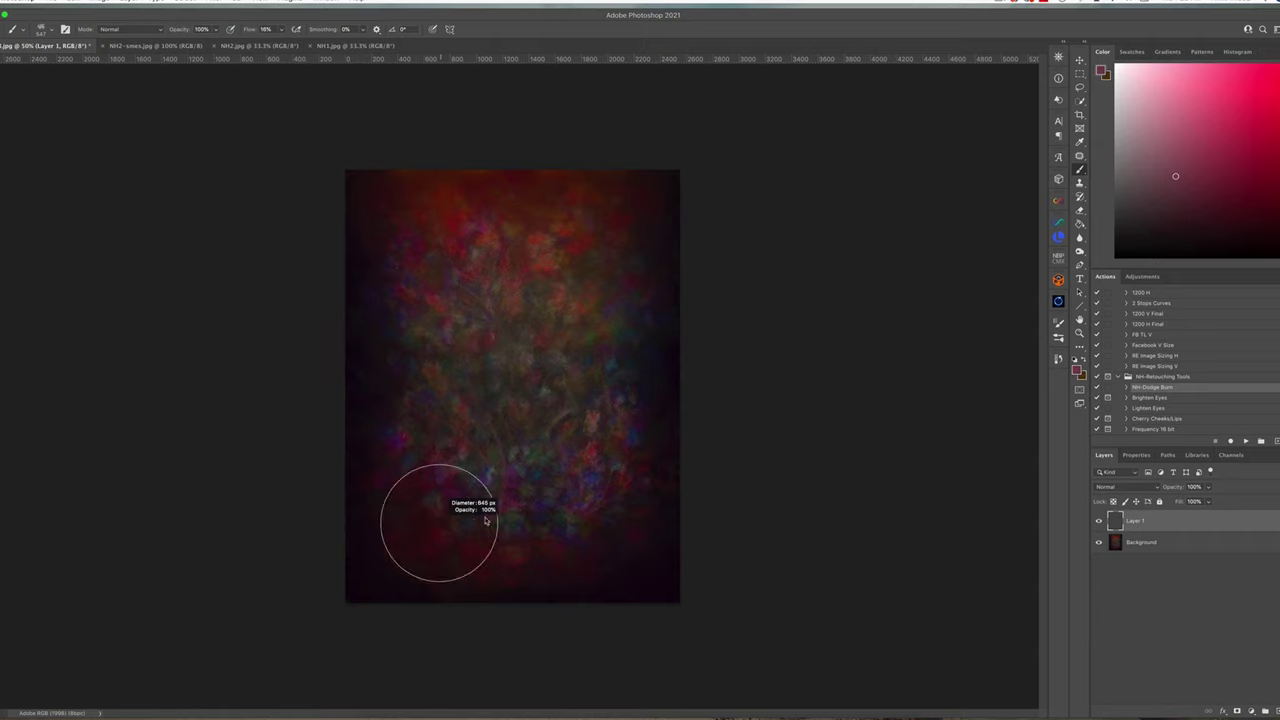
{"action": "mouse_move", "coordinate": [343, 605]}
{"action": "left_mouse_down"}
{"action": "mouse_move", "coordinate": [366, 600]}
{"action": "mouse_move", "coordinate": [340, 577]}
{"action": "left_mouse_up"}
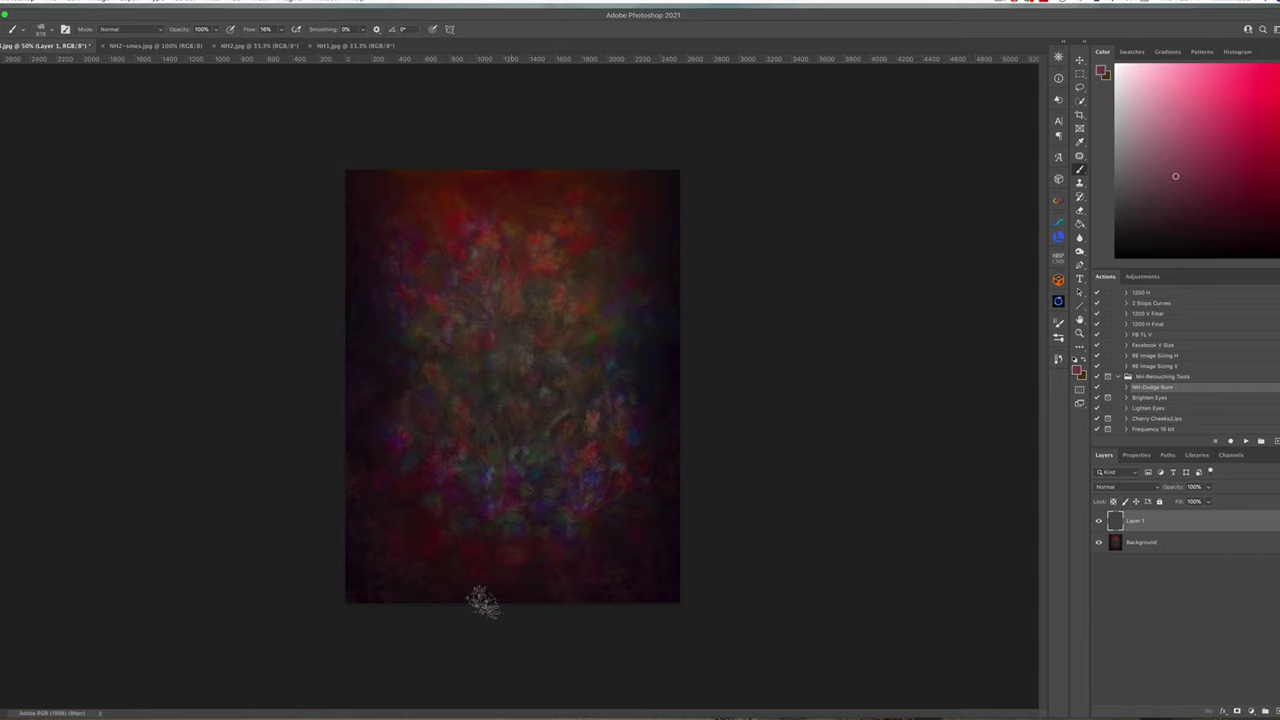
{"action": "left_click_drag", "start_coordinate": [476, 587], "coordinate": [686, 560]}
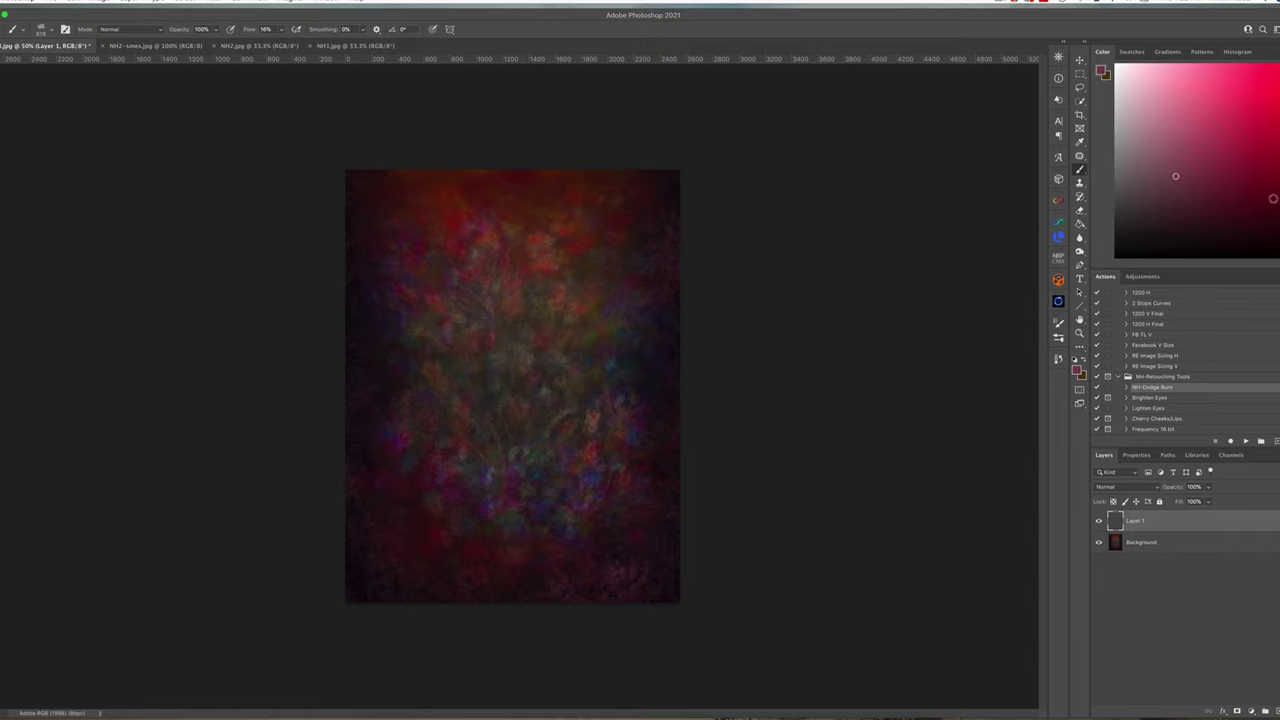
Switch to a dark golden yellow, reduce the brush size, and paint leaf texture in the image's lower-left corner and up its left edge.
{"action": "left_click_drag", "start_coordinate": [1279, 243], "coordinate": [1279, 235]}
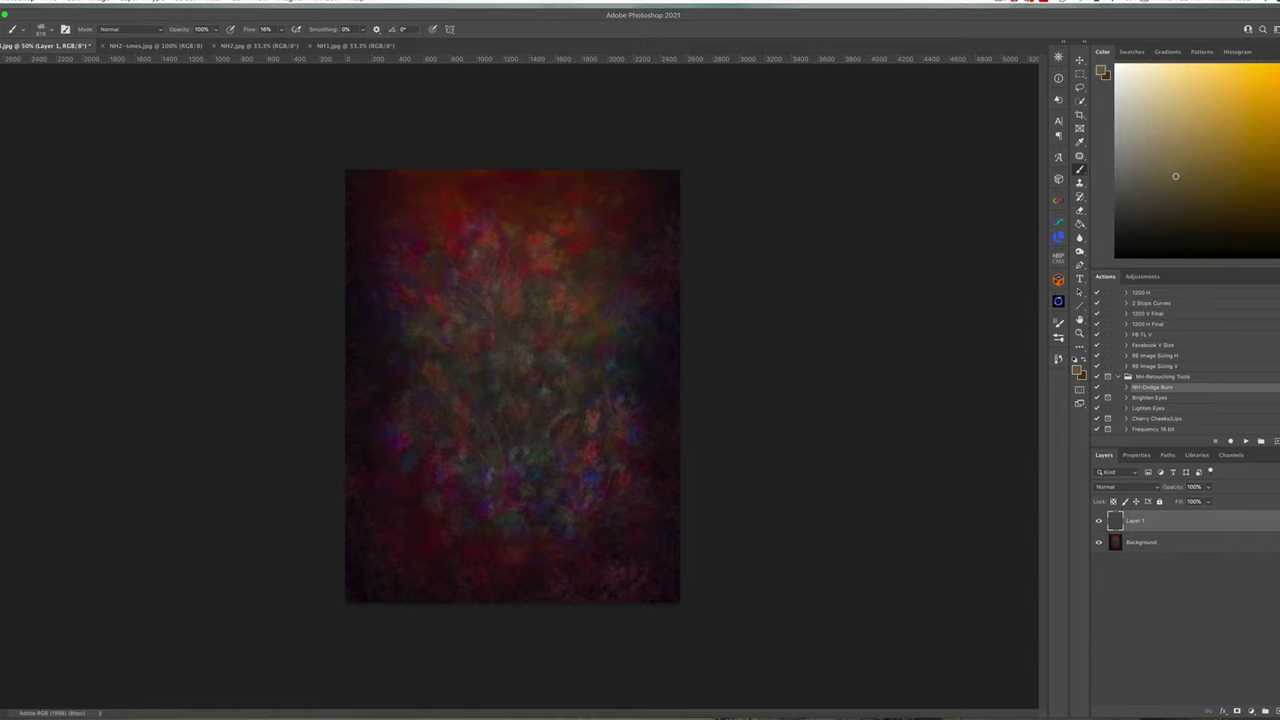
{"action": "left_click", "coordinate": [1271, 146]}
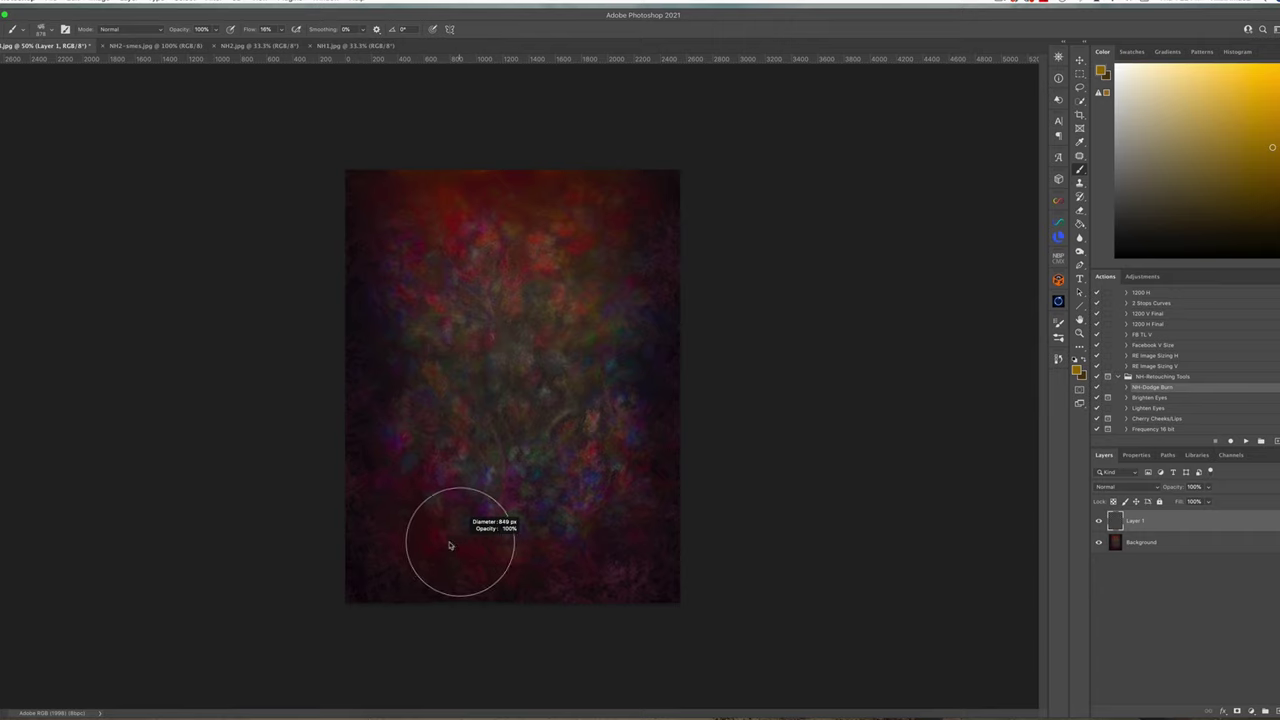
{"action": "left_click_drag", "start_coordinate": [360, 588], "coordinate": [360, 605]}
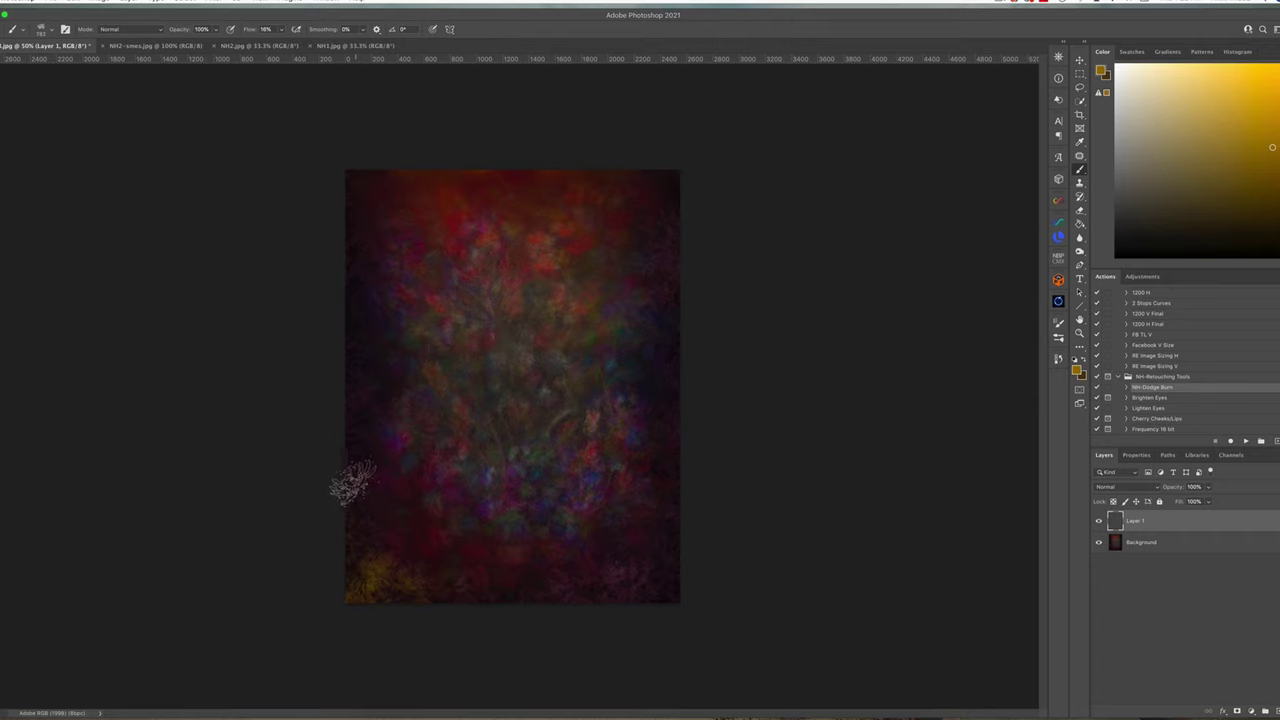
{"action": "left_click", "coordinate": [351, 478]}
{"action": "left_click_drag", "start_coordinate": [350, 403], "coordinate": [349, 243]}
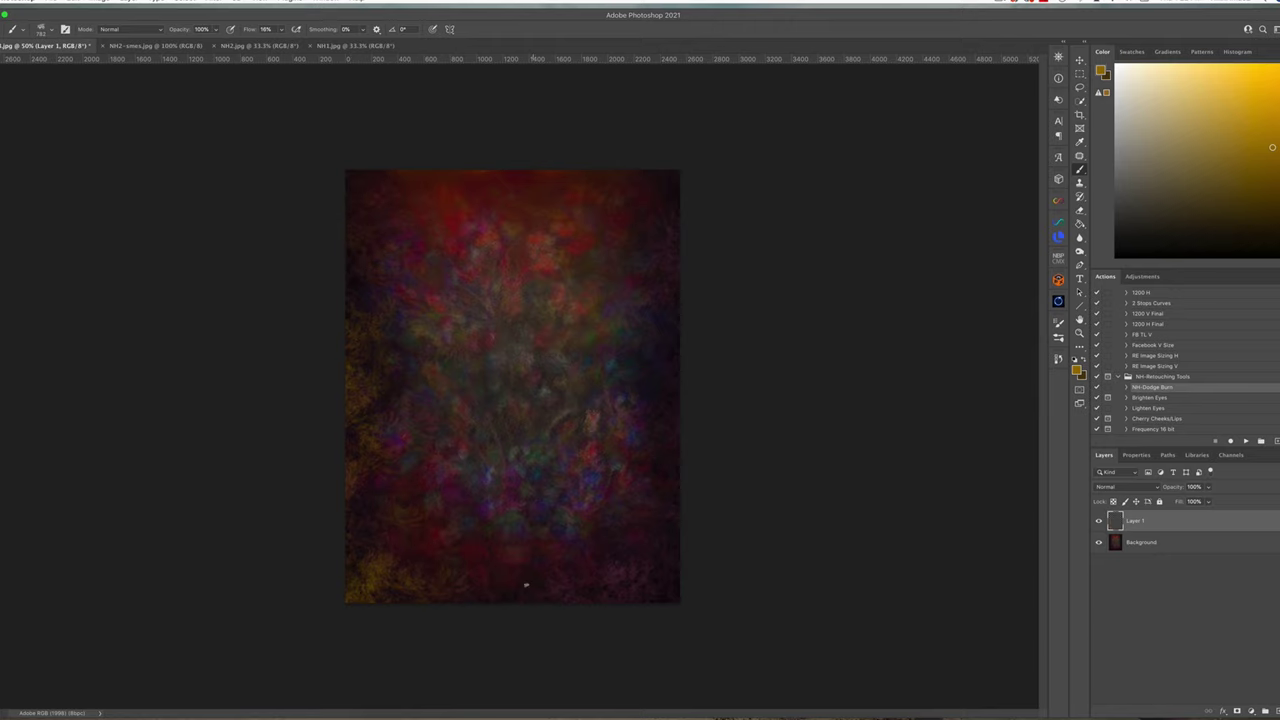
Extend the golden leaf texture along the bottom, right and lower-left edges, and lower Layer 1's opacity to 53%.
{"action": "left_click_drag", "start_coordinate": [640, 592], "coordinate": [686, 566]}
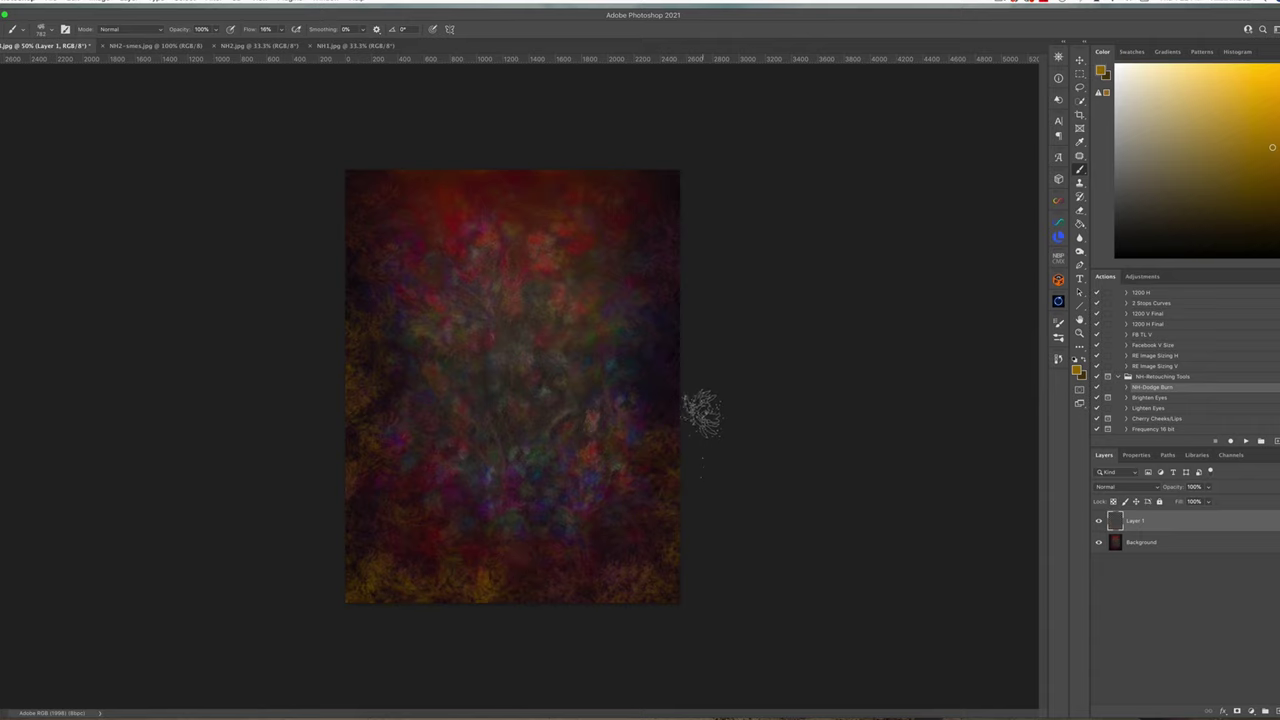
{"action": "mouse_move", "coordinate": [692, 385]}
{"action": "left_mouse_down"}
{"action": "mouse_move", "coordinate": [702, 332]}
{"action": "mouse_move", "coordinate": [677, 319]}
{"action": "mouse_move", "coordinate": [700, 262]}
{"action": "left_mouse_up"}
{"action": "left_click_drag", "start_coordinate": [471, 477], "coordinate": [437, 478], "text": "ctrl+alt"}
{"action": "mouse_move", "coordinate": [369, 529]}
{"action": "left_mouse_down"}
{"action": "mouse_move", "coordinate": [383, 569]}
{"action": "mouse_move", "coordinate": [400, 560]}
{"action": "left_mouse_up"}
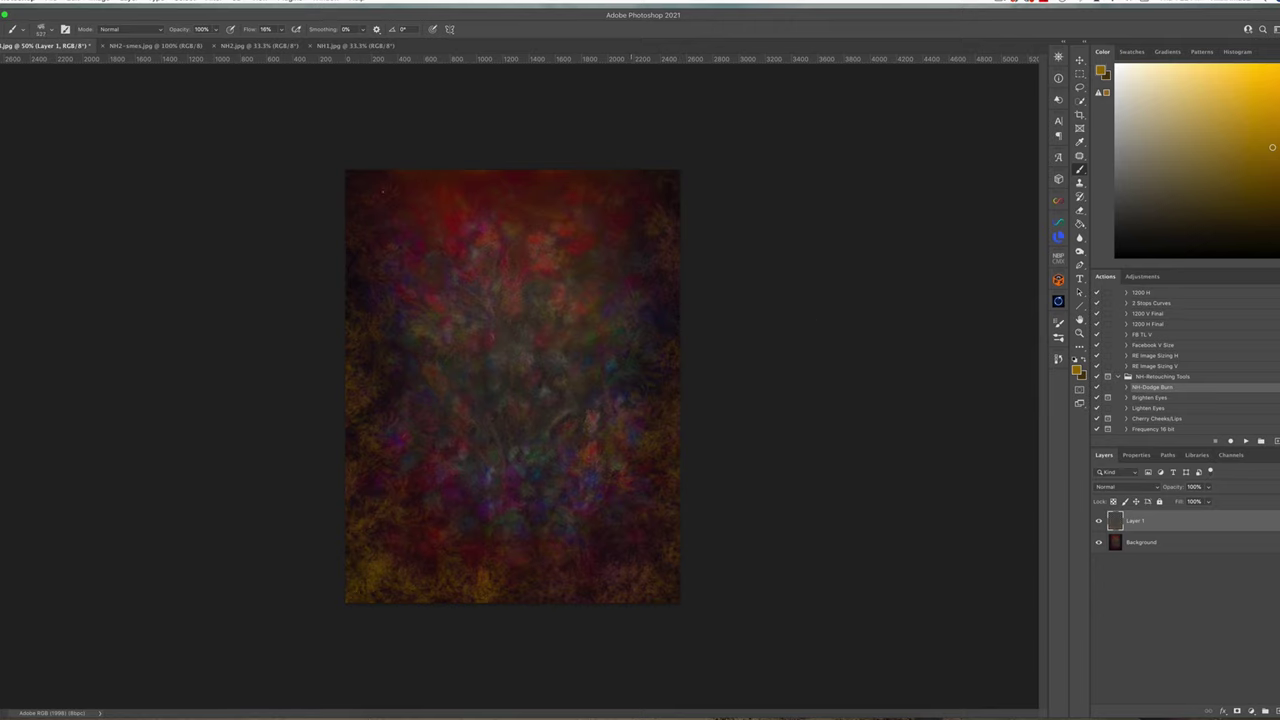
{"action": "left_click", "coordinate": [1208, 501]}
{"action": "left_click_drag", "start_coordinate": [1200, 501], "coordinate": [1195, 501]}
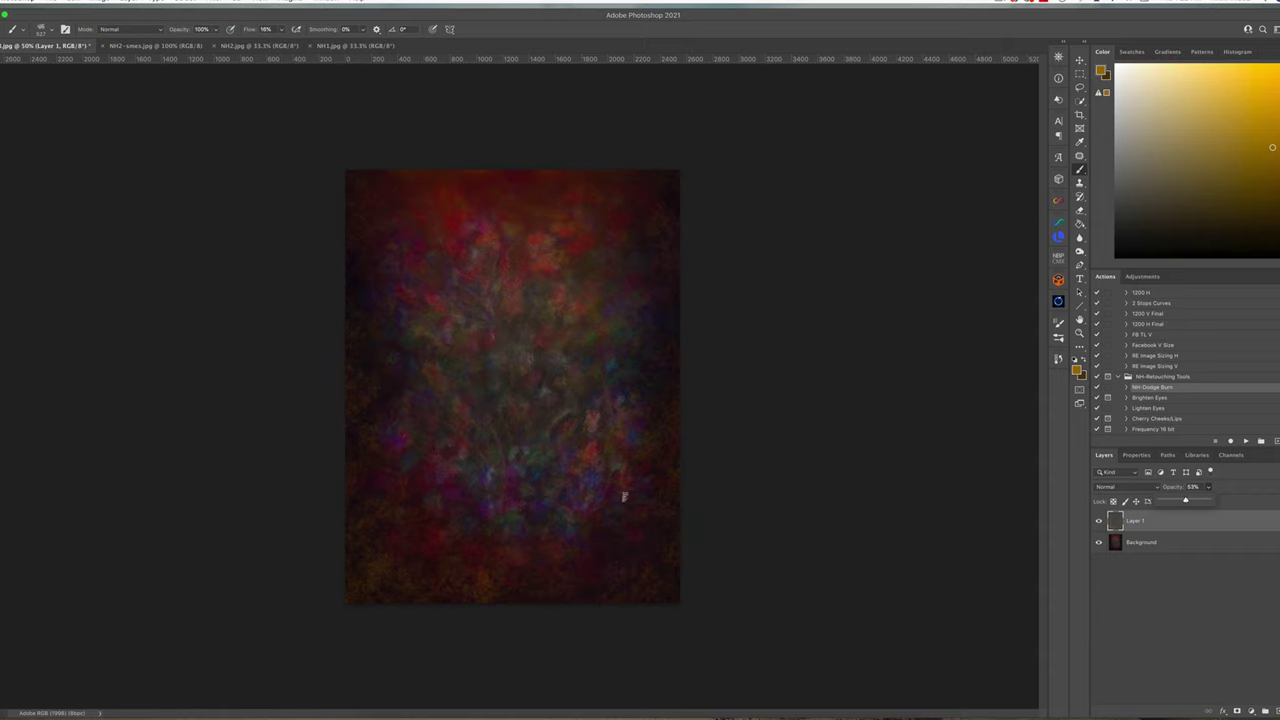
Add a Hue/Saturation adjustment layer and reduce the saturation of the Greens.
{"action": "left_click", "coordinate": [1250, 711]}
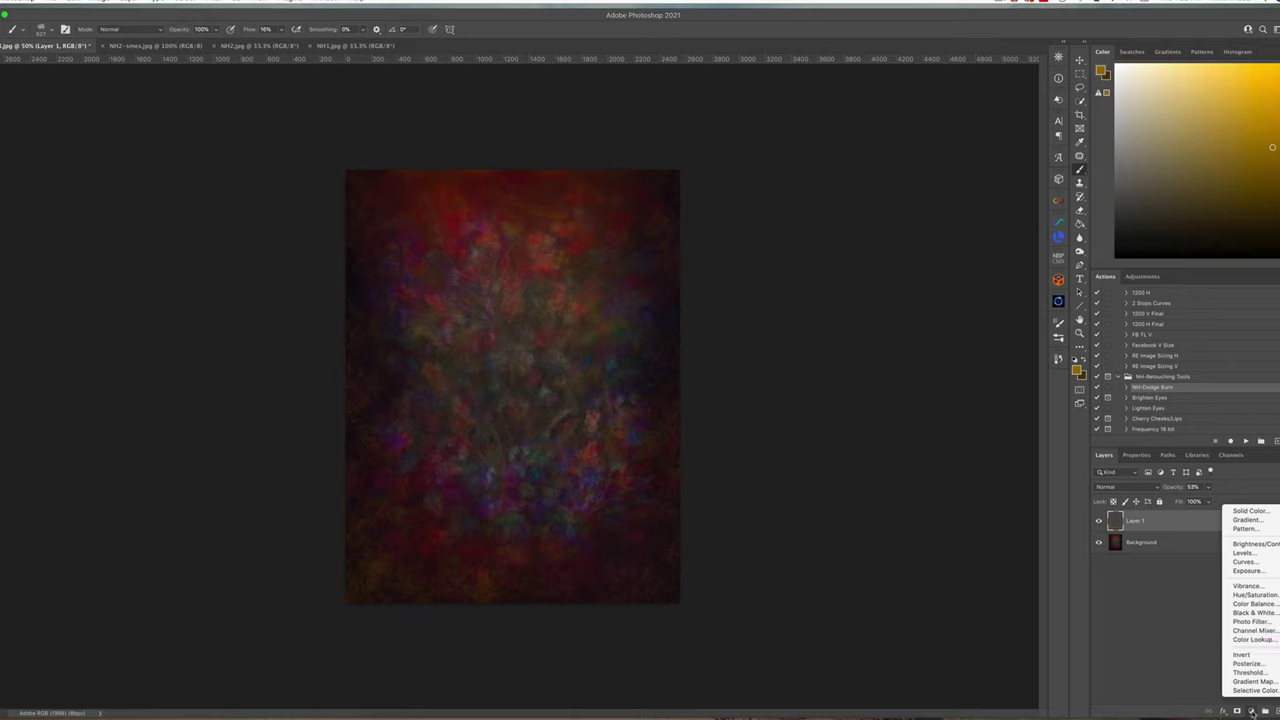
{"action": "left_click", "coordinate": [1245, 590]}
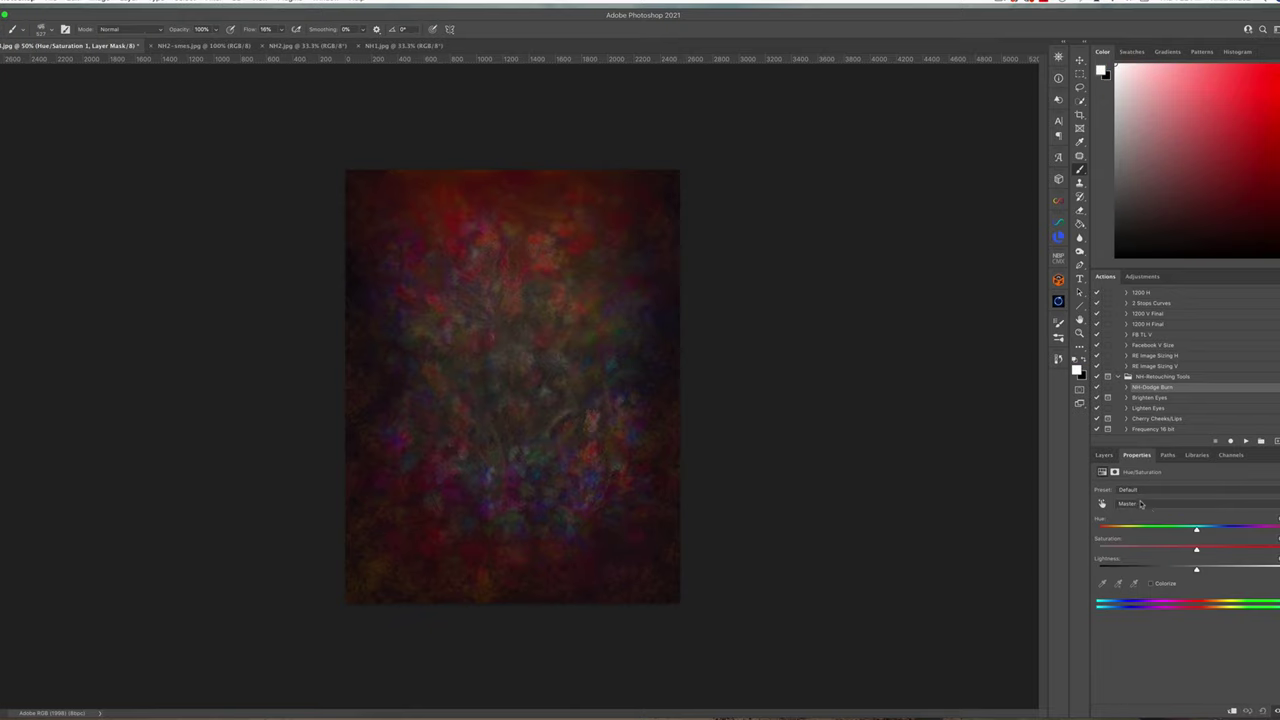
{"action": "left_click", "coordinate": [1140, 504]}
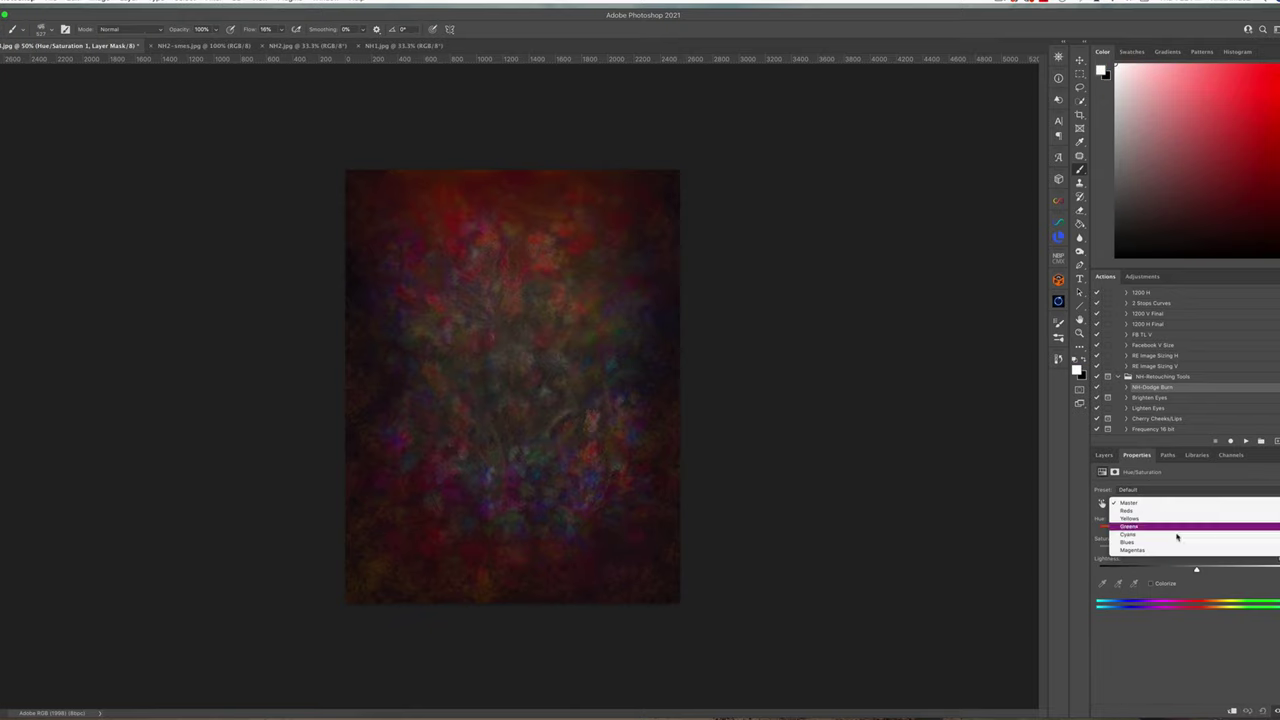
{"action": "left_click", "coordinate": [1177, 527]}
{"action": "left_click_drag", "start_coordinate": [1158, 547], "coordinate": [1186, 548]}
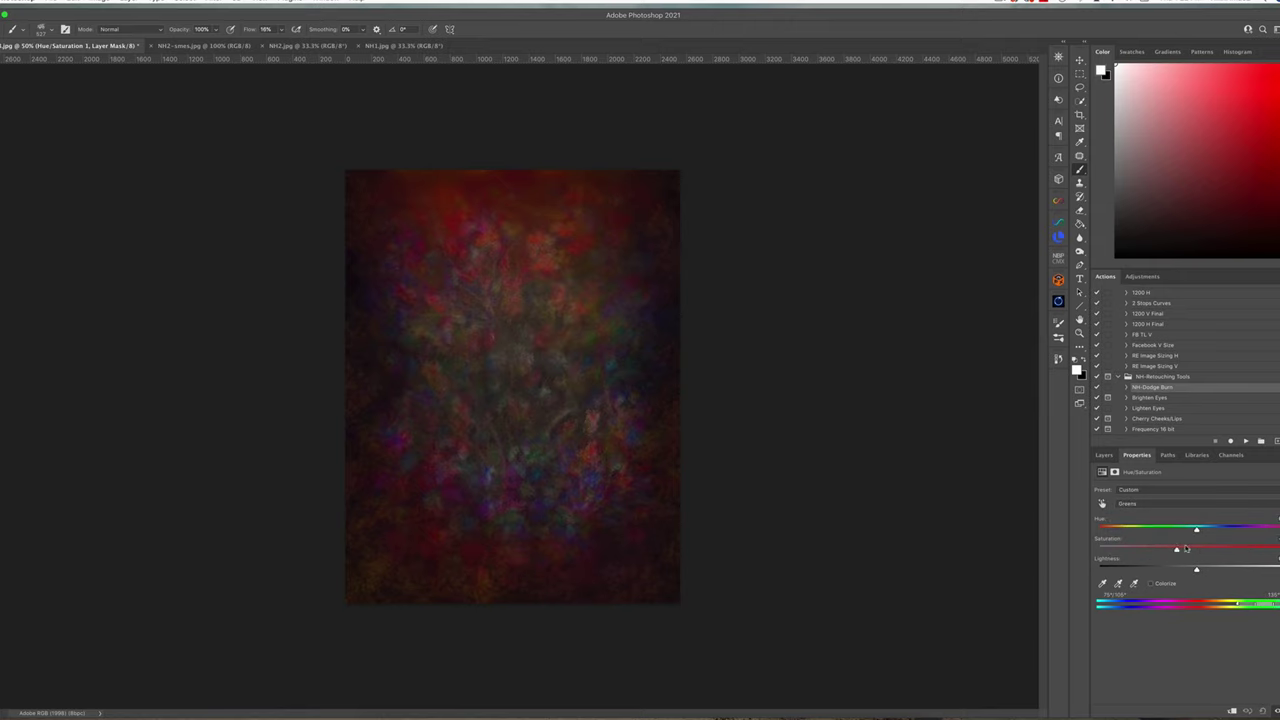
In the Hue/Saturation adjustment, shift the Yellows' hue toward red, reduce their saturation and raise their lightness.
{"action": "left_click", "coordinate": [1152, 506]}
{"action": "left_click", "coordinate": [1140, 493]}
{"action": "mouse_move", "coordinate": [1196, 529]}
{"action": "left_mouse_down"}
{"action": "mouse_move", "coordinate": [1141, 530]}
{"action": "mouse_move", "coordinate": [1216, 530]}
{"action": "mouse_move", "coordinate": [1183, 526]}
{"action": "left_mouse_up"}
{"action": "left_click_drag", "start_coordinate": [1167, 552], "coordinate": [1226, 549]}
{"action": "left_click_drag", "start_coordinate": [1171, 531], "coordinate": [1148, 530]}
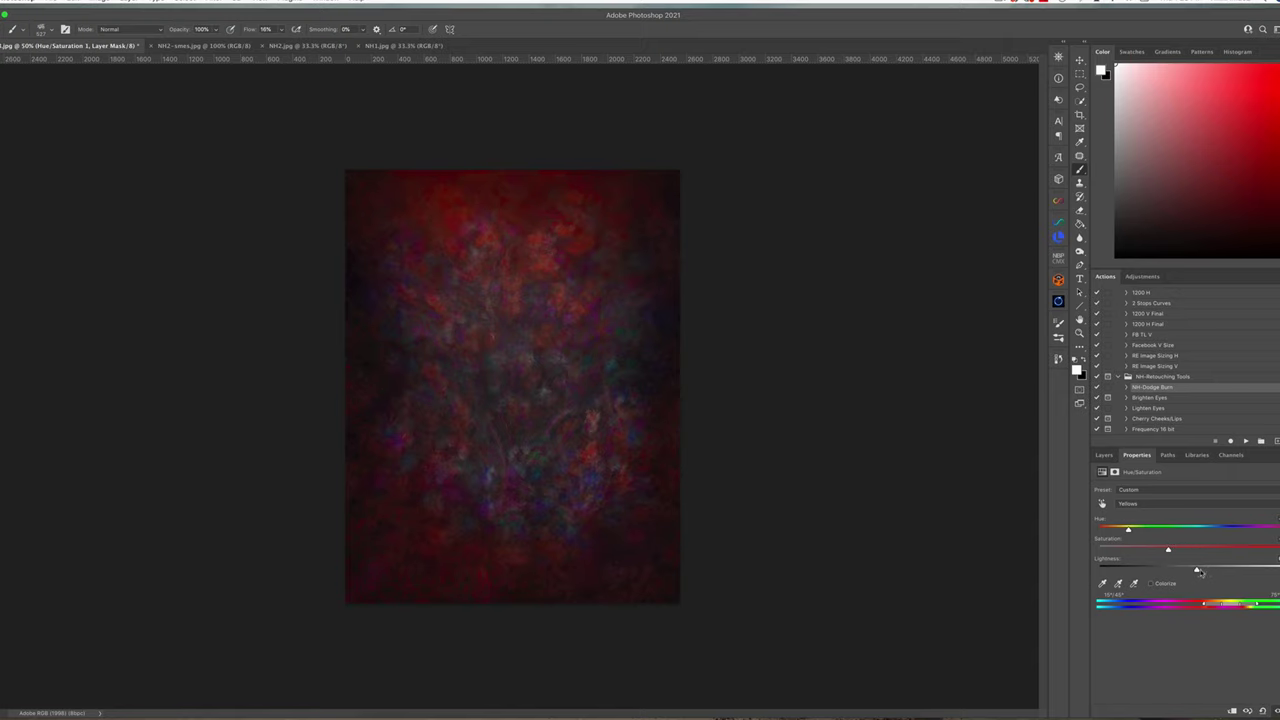
{"action": "left_click_drag", "start_coordinate": [1190, 571], "coordinate": [1245, 561]}
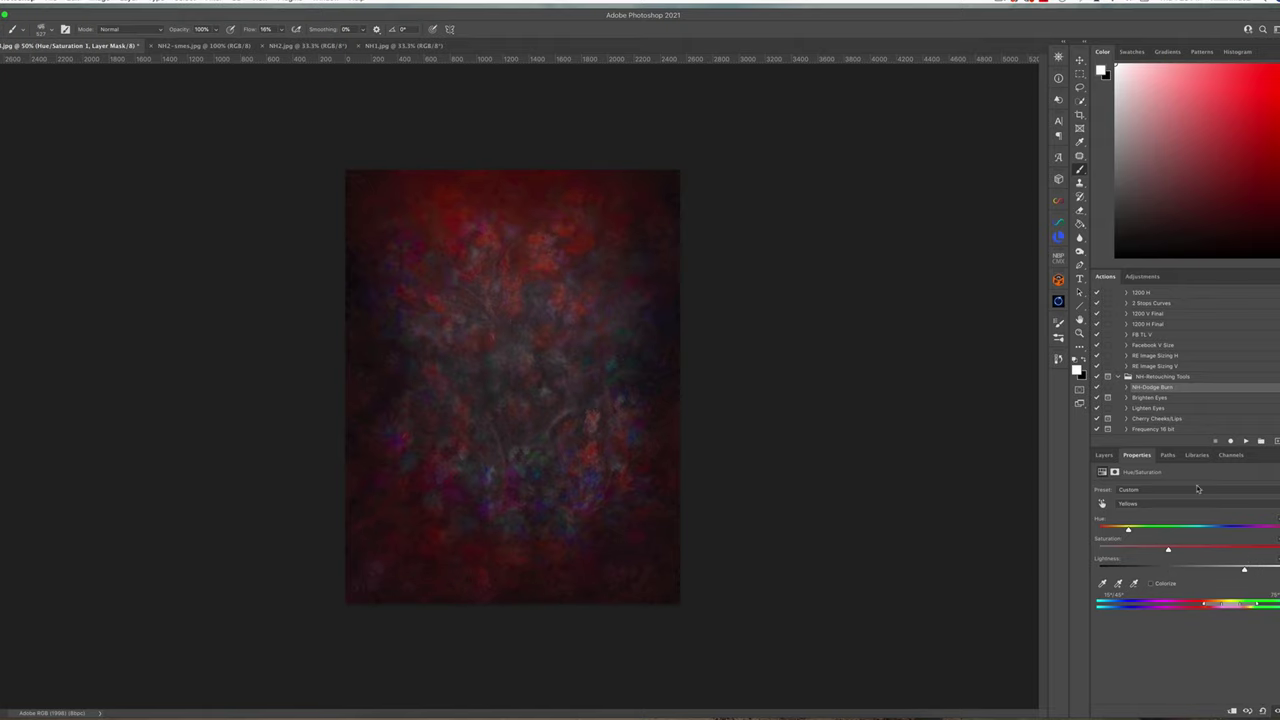
Compare the image with and without the Hue/Saturation adjustment, and lower that layer's opacity.
{"action": "left_click", "coordinate": [1105, 455]}
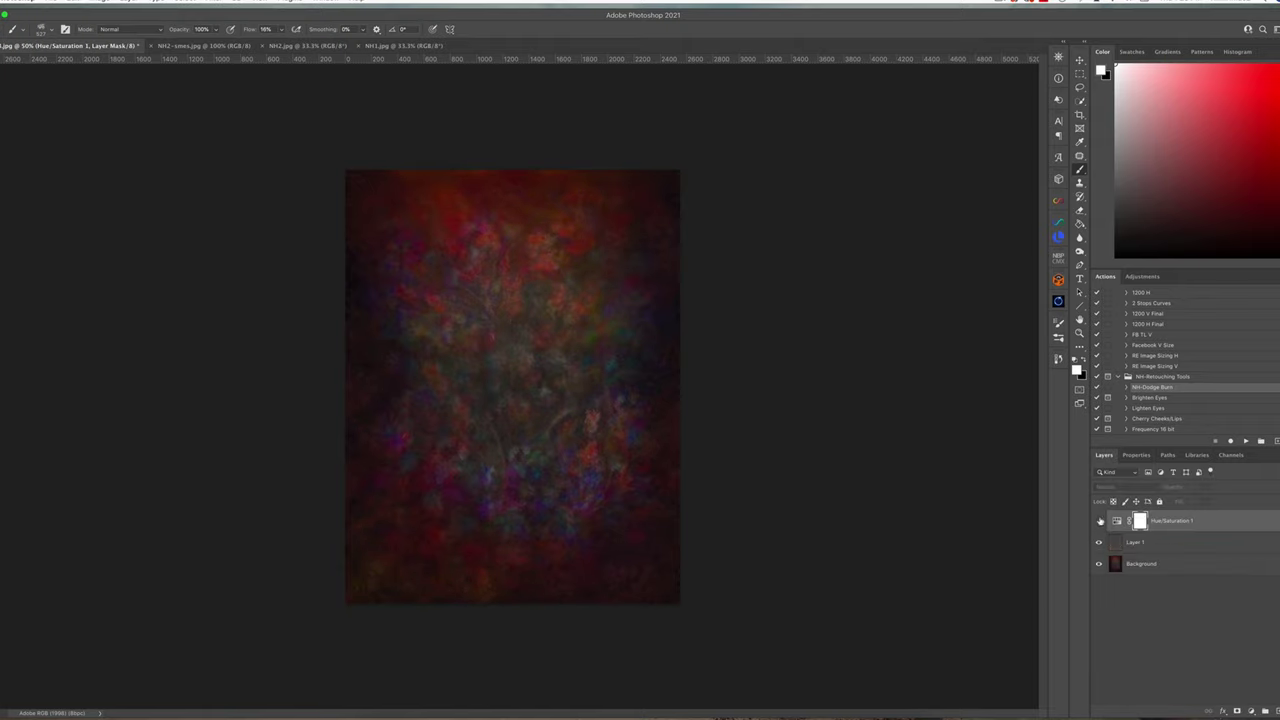
{"action": "left_click", "coordinate": [1099, 521]}
{"action": "left_click", "coordinate": [1099, 521]}
{"action": "left_click", "coordinate": [1099, 521]}
{"action": "left_click", "coordinate": [1207, 487]}
{"action": "left_click_drag", "start_coordinate": [1213, 501], "coordinate": [1204, 502]}
Add a Curves adjustment layer and shape a strong S-curve that darkens the lower tones and lifts the upper tones.
{"action": "left_click", "coordinate": [1259, 711]}
{"action": "left_click", "coordinate": [1240, 565]}
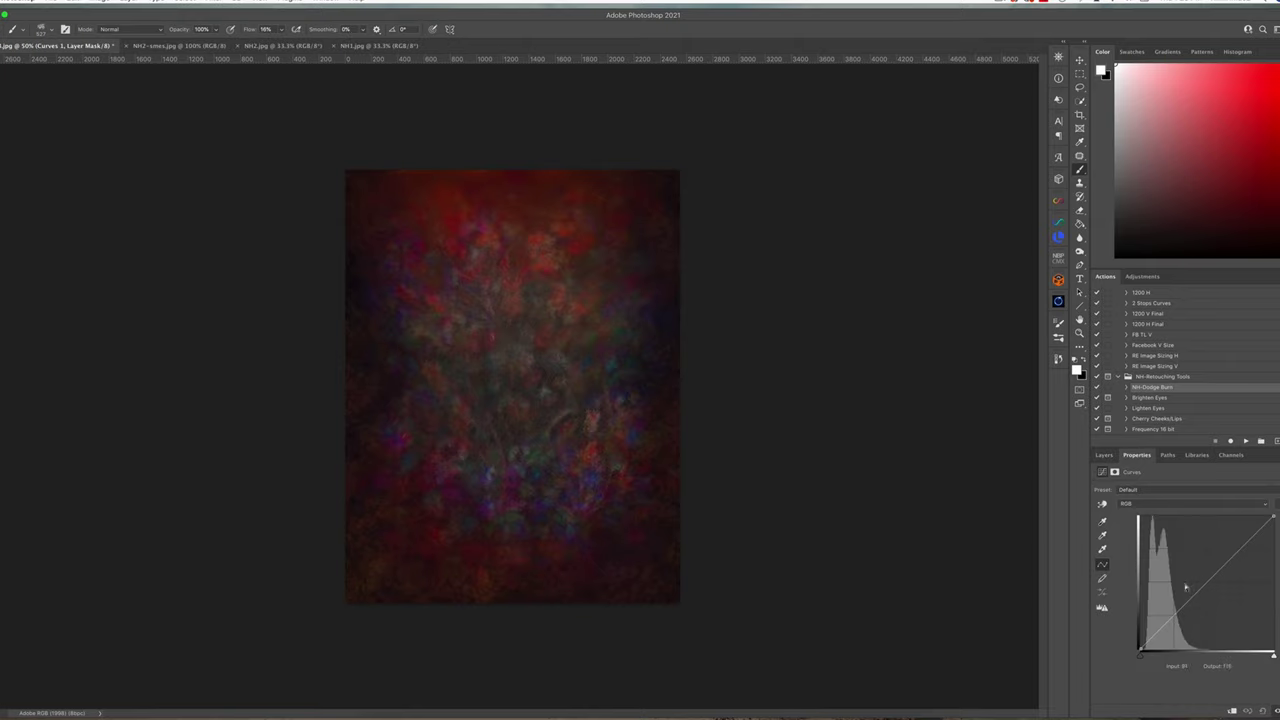
{"action": "left_click", "coordinate": [1192, 599]}
{"action": "left_click_drag", "start_coordinate": [1194, 599], "coordinate": [1198, 606]}
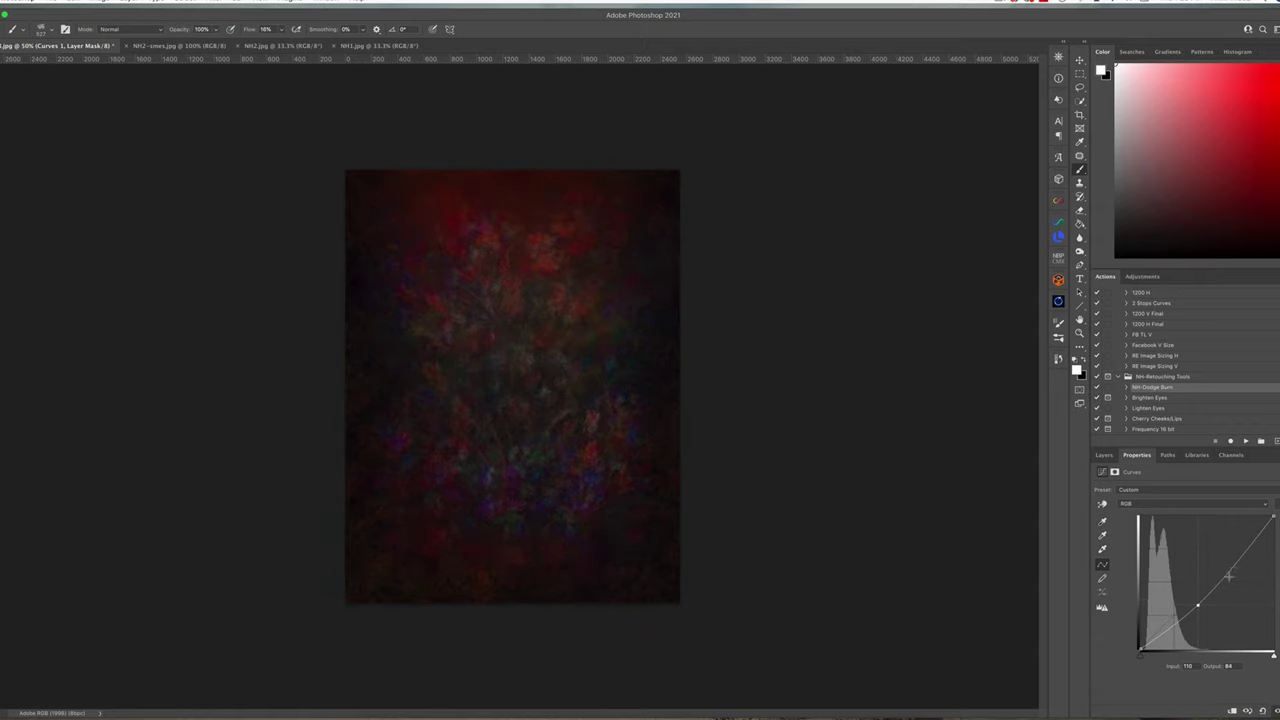
{"action": "left_click_drag", "start_coordinate": [1240, 556], "coordinate": [1230, 547]}
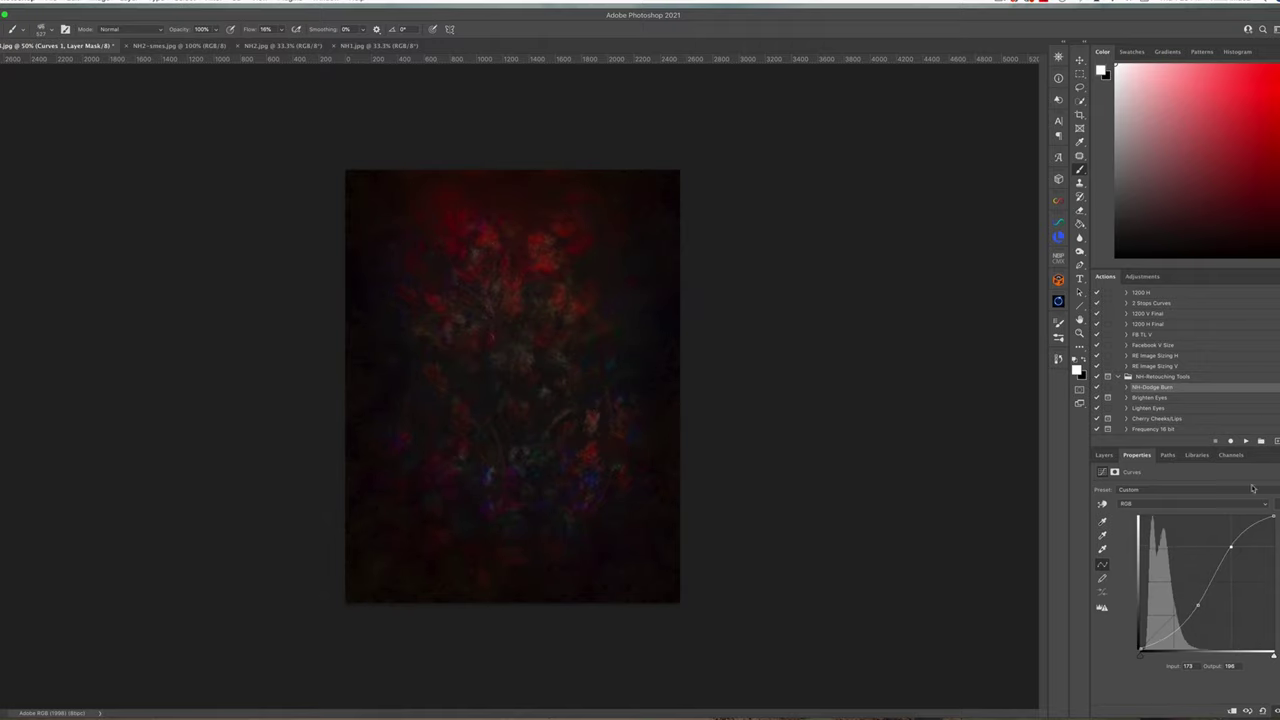
Invert the Curves layer's mask and paint the contrast back in over the floral area with a large soft round brush.
{"action": "left_click", "coordinate": [1104, 455]}
{"action": "key", "text": "super+i"}
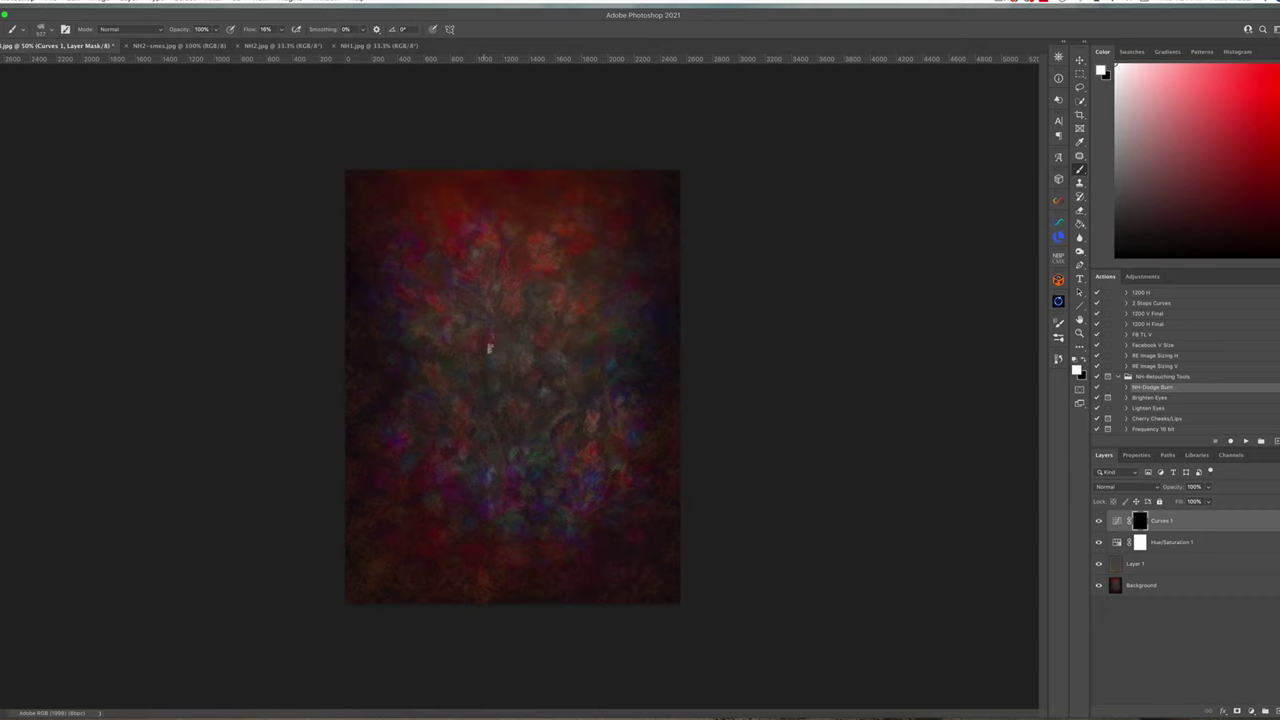
{"action": "right_click", "coordinate": [495, 345]}
{"action": "double_click", "coordinate": [590, 377]}
{"action": "mouse_move", "coordinate": [590, 263]}
{"action": "left_mouse_down"}
{"action": "mouse_move", "coordinate": [481, 270]}
{"action": "mouse_move", "coordinate": [483, 347]}
{"action": "mouse_move", "coordinate": [467, 360]}
{"action": "mouse_move", "coordinate": [469, 320]}
{"action": "mouse_move", "coordinate": [448, 285]}
{"action": "mouse_move", "coordinate": [482, 265]}
{"action": "mouse_move", "coordinate": [571, 327]}
{"action": "mouse_move", "coordinate": [581, 353]}
{"action": "mouse_move", "coordinate": [553, 323]}
{"action": "mouse_move", "coordinate": [465, 377]}
{"action": "mouse_move", "coordinate": [484, 475]}
{"action": "mouse_move", "coordinate": [559, 447]}
{"action": "mouse_move", "coordinate": [586, 455]}
{"action": "mouse_move", "coordinate": [560, 496]}
{"action": "mouse_move", "coordinate": [515, 511]}
{"action": "mouse_move", "coordinate": [486, 481]}
{"action": "mouse_move", "coordinate": [435, 463]}
{"action": "mouse_move", "coordinate": [564, 347]}
{"action": "mouse_move", "coordinate": [586, 270]}
{"action": "mouse_move", "coordinate": [452, 266]}
{"action": "mouse_move", "coordinate": [436, 237]}
{"action": "mouse_move", "coordinate": [553, 328]}
{"action": "mouse_move", "coordinate": [568, 315]}
{"action": "mouse_move", "coordinate": [597, 402]}
{"action": "mouse_move", "coordinate": [575, 443]}
{"action": "mouse_move", "coordinate": [634, 440]}
{"action": "mouse_move", "coordinate": [593, 490]}
{"action": "mouse_move", "coordinate": [527, 531]}
{"action": "mouse_move", "coordinate": [458, 533]}
{"action": "mouse_move", "coordinate": [415, 428]}
{"action": "mouse_move", "coordinate": [431, 238]}
{"action": "left_mouse_up"}
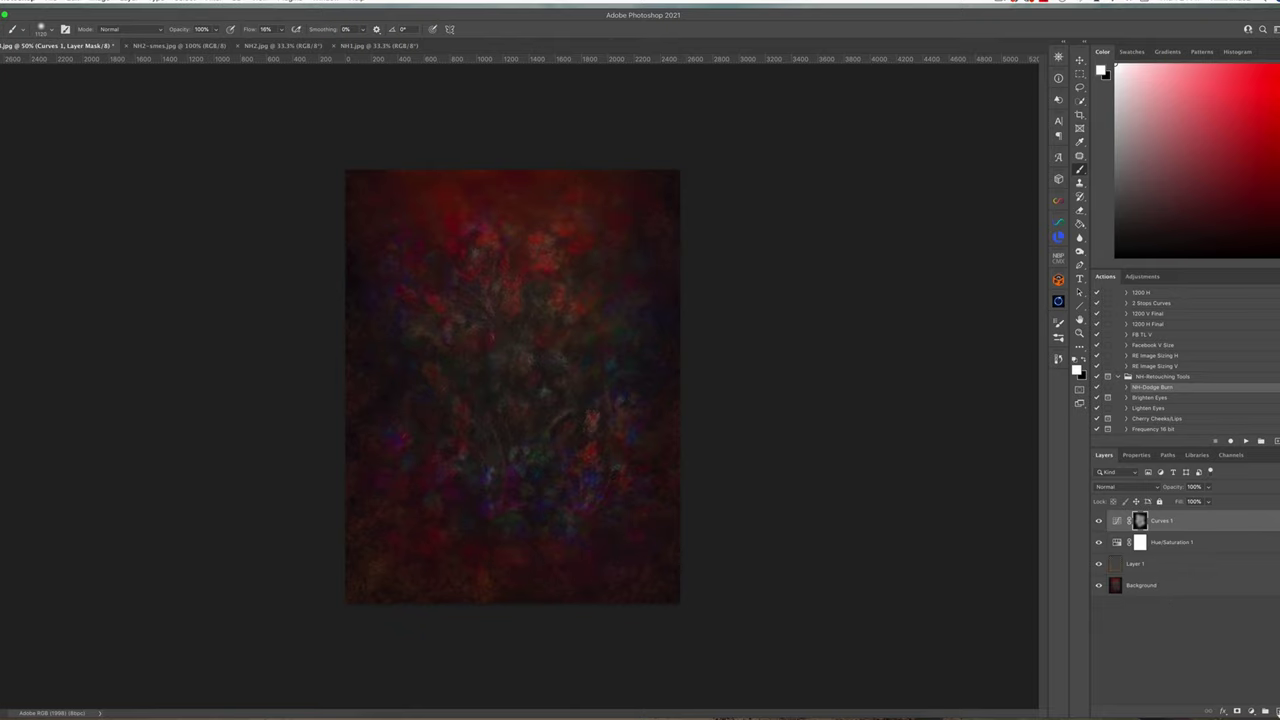
Add a new layer in Multiply mode and paint soft dark blue around the image's edges and over its middle.
{"action": "left_click", "coordinate": [1277, 711]}
{"action": "left_click", "coordinate": [1125, 487]}
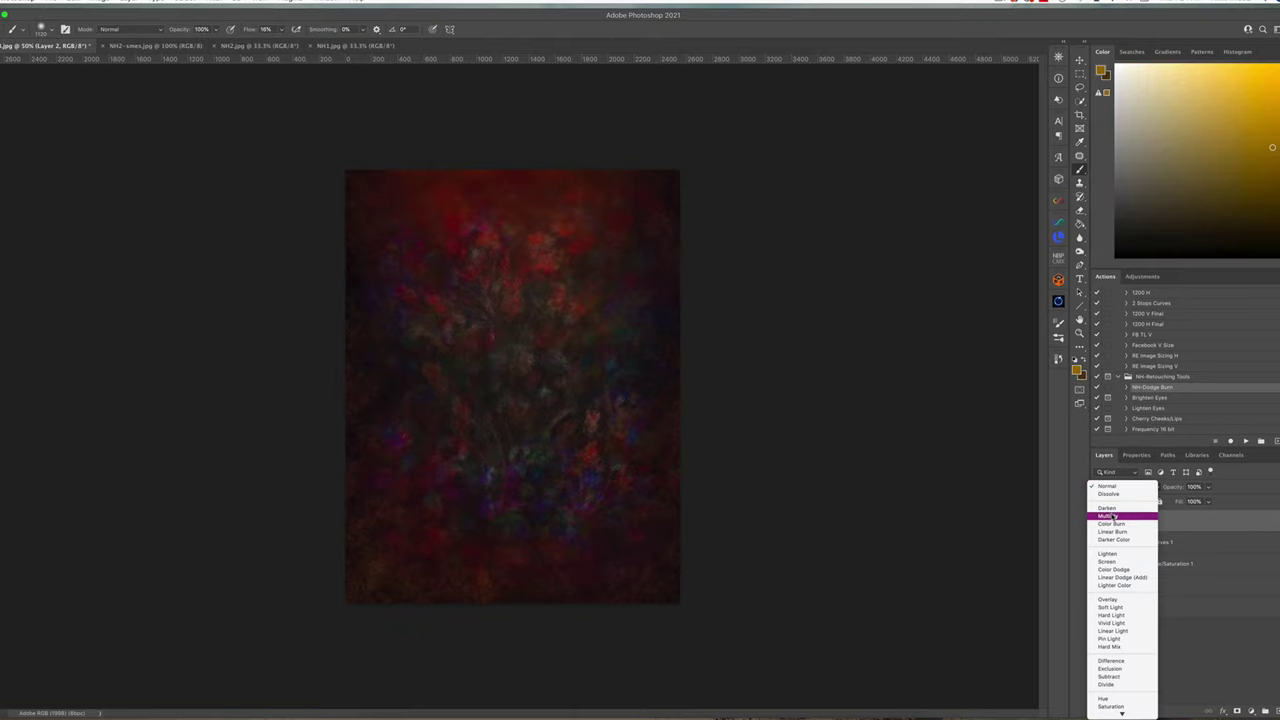
{"action": "left_click", "coordinate": [1128, 514]}
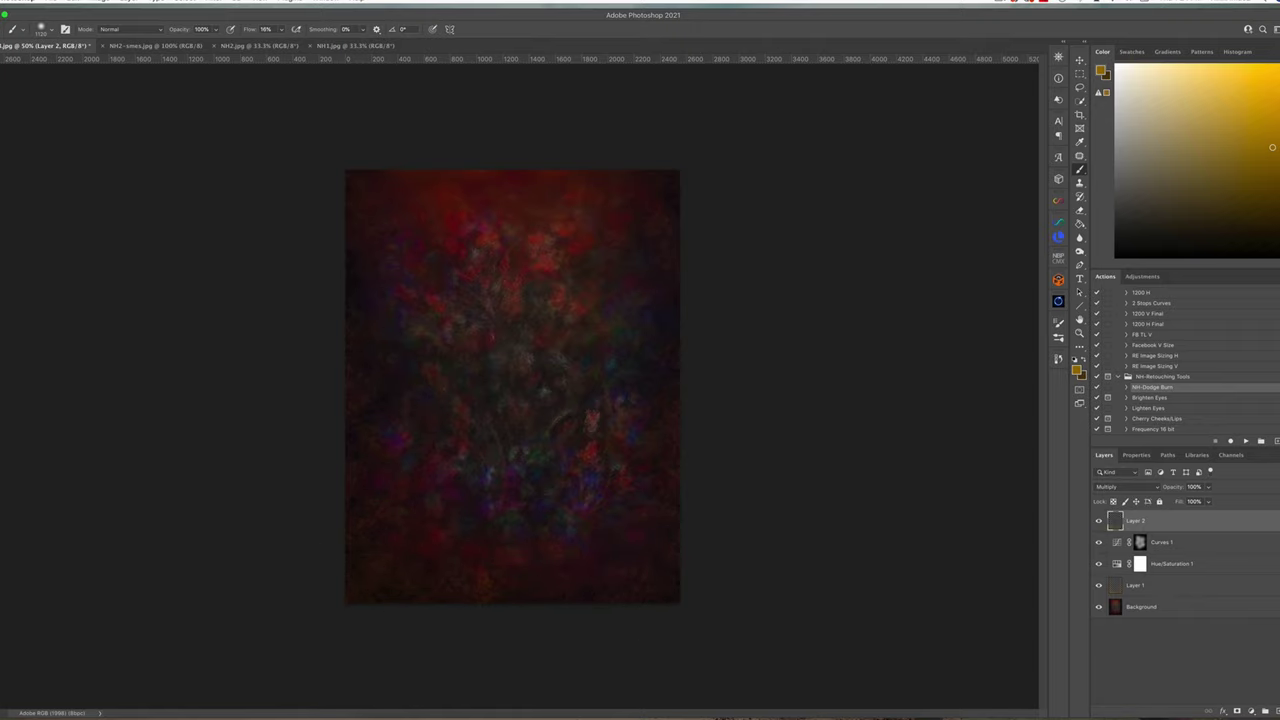
{"action": "left_click", "coordinate": [1279, 140]}
{"action": "left_click", "coordinate": [1252, 136]}
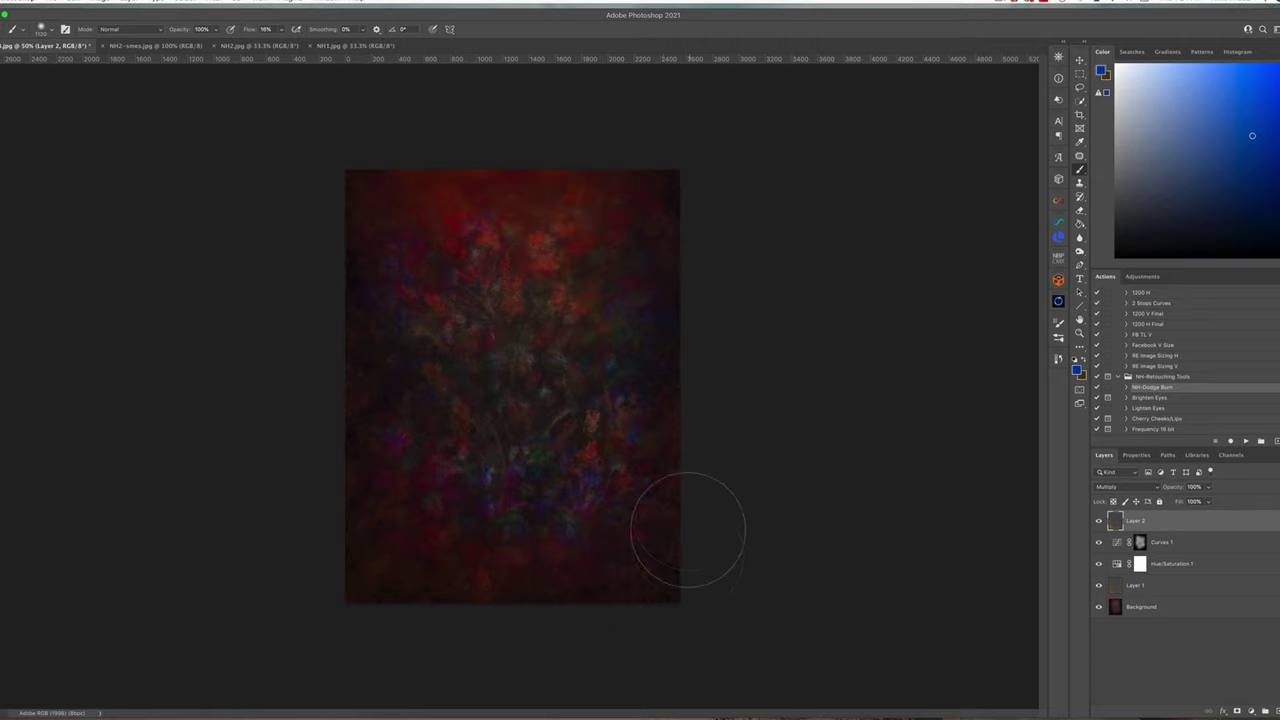
{"action": "mouse_move", "coordinate": [688, 530]}
{"action": "left_mouse_down"}
{"action": "mouse_move", "coordinate": [568, 626]}
{"action": "mouse_move", "coordinate": [403, 617]}
{"action": "mouse_move", "coordinate": [331, 531]}
{"action": "mouse_move", "coordinate": [321, 427]}
{"action": "mouse_move", "coordinate": [346, 378]}
{"action": "mouse_move", "coordinate": [354, 214]}
{"action": "left_mouse_up"}
{"action": "mouse_move", "coordinate": [472, 417]}
{"action": "left_mouse_down"}
{"action": "mouse_move", "coordinate": [422, 425]}
{"action": "mouse_move", "coordinate": [480, 387]}
{"action": "mouse_move", "coordinate": [473, 408]}
{"action": "mouse_move", "coordinate": [425, 322]}
{"action": "mouse_move", "coordinate": [477, 319]}
{"action": "mouse_move", "coordinate": [494, 336]}
{"action": "mouse_move", "coordinate": [562, 300]}
{"action": "mouse_move", "coordinate": [600, 362]}
{"action": "mouse_move", "coordinate": [563, 409]}
{"action": "mouse_move", "coordinate": [459, 431]}
{"action": "mouse_move", "coordinate": [422, 401]}
{"action": "mouse_move", "coordinate": [400, 408]}
{"action": "mouse_move", "coordinate": [479, 507]}
{"action": "mouse_move", "coordinate": [526, 533]}
{"action": "mouse_move", "coordinate": [613, 477]}
{"action": "mouse_move", "coordinate": [570, 549]}
{"action": "mouse_move", "coordinate": [500, 553]}
{"action": "mouse_move", "coordinate": [488, 530]}
{"action": "mouse_move", "coordinate": [597, 380]}
{"action": "mouse_move", "coordinate": [578, 298]}
{"action": "mouse_move", "coordinate": [604, 236]}
{"action": "mouse_move", "coordinate": [660, 216]}
{"action": "left_mouse_up"}
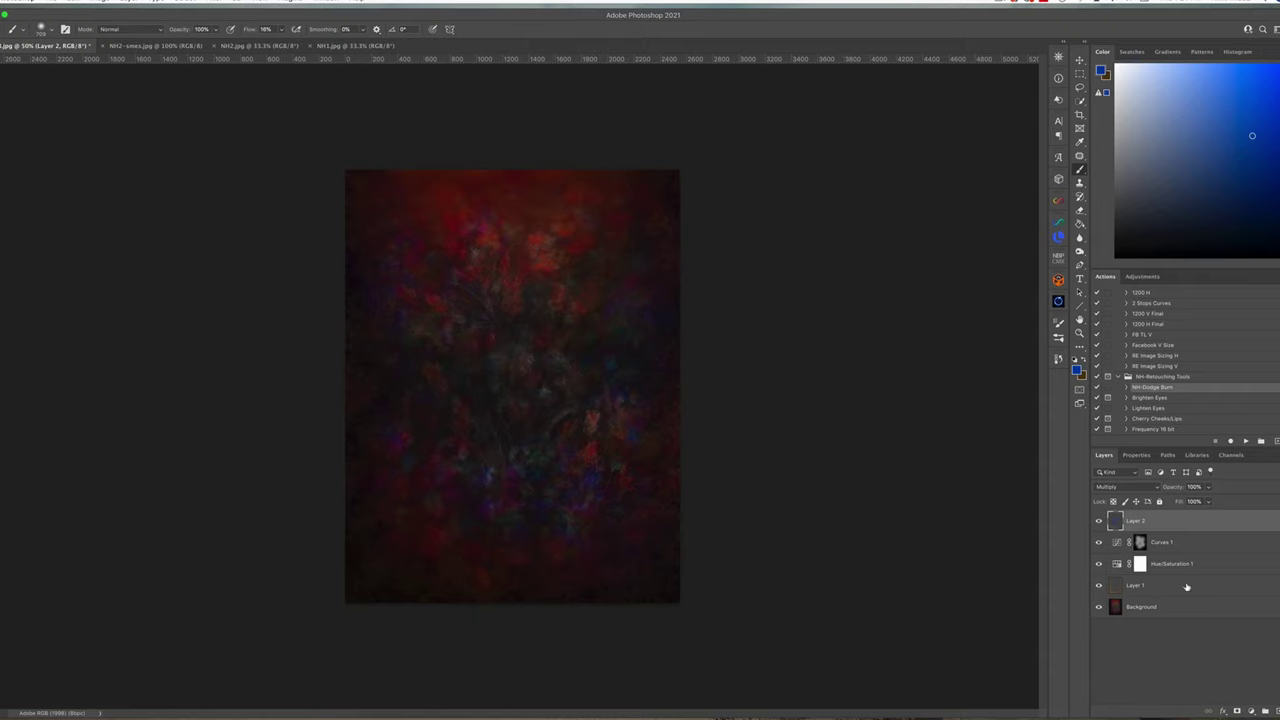
Paint soft dark yellow over the image's upper area and sides on another new layer, and flatten the image.
{"action": "key", "text": "super+alt+shift+n"}
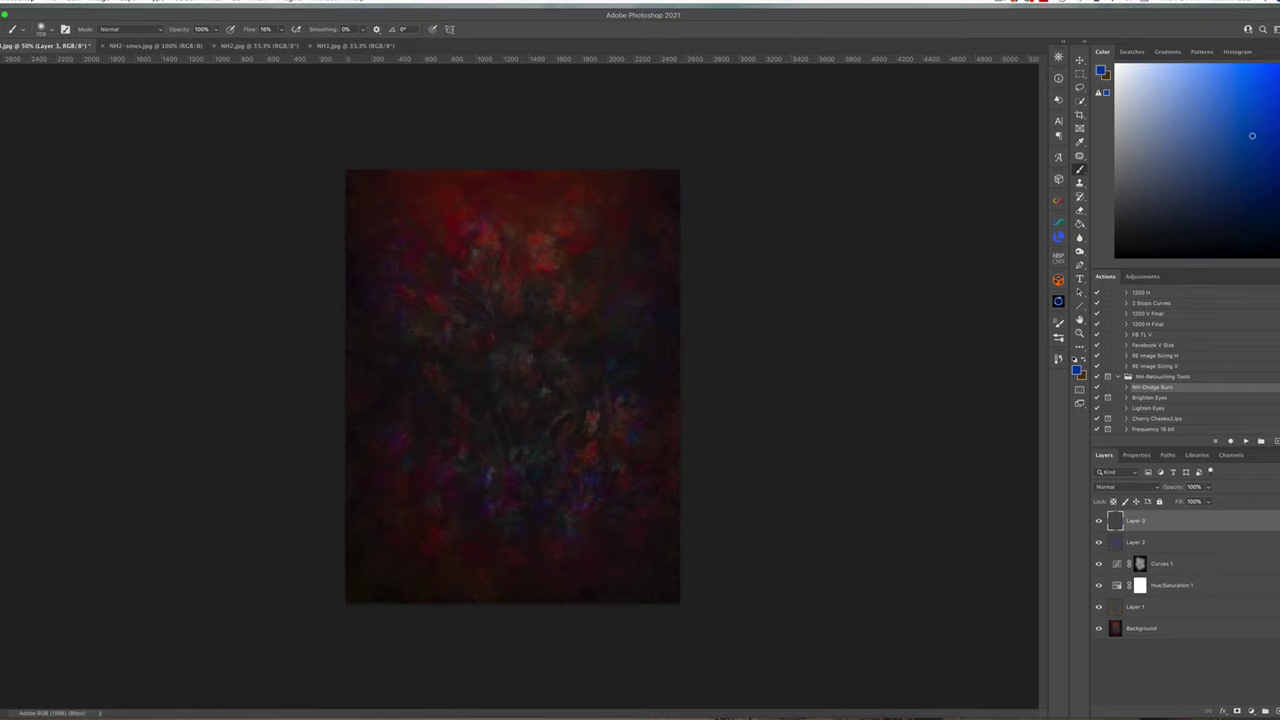
{"action": "key", "text": "x"}
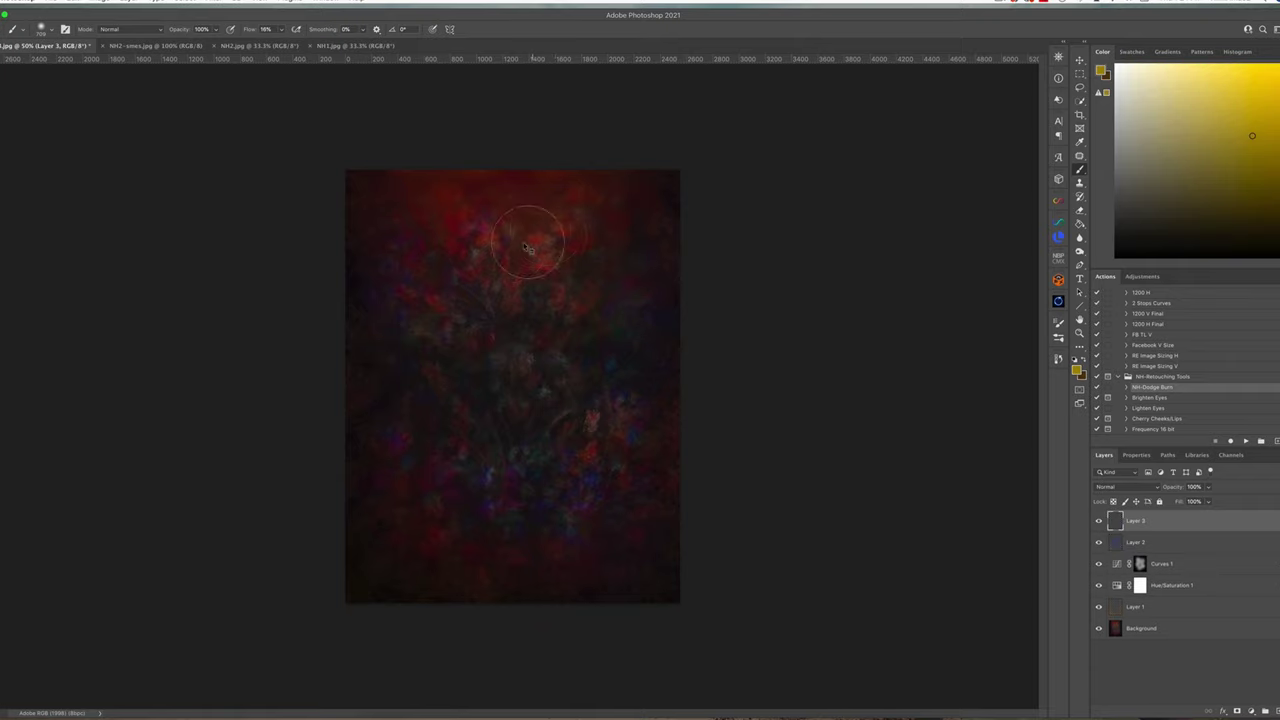
{"action": "mouse_move", "coordinate": [375, 173]}
{"action": "left_mouse_down"}
{"action": "mouse_move", "coordinate": [436, 225]}
{"action": "mouse_move", "coordinate": [366, 220]}
{"action": "mouse_move", "coordinate": [430, 270]}
{"action": "mouse_move", "coordinate": [409, 270]}
{"action": "mouse_move", "coordinate": [496, 280]}
{"action": "mouse_move", "coordinate": [572, 210]}
{"action": "mouse_move", "coordinate": [557, 251]}
{"action": "mouse_move", "coordinate": [648, 212]}
{"action": "left_mouse_up"}
{"action": "left_click_drag", "start_coordinate": [394, 349], "coordinate": [406, 372]}
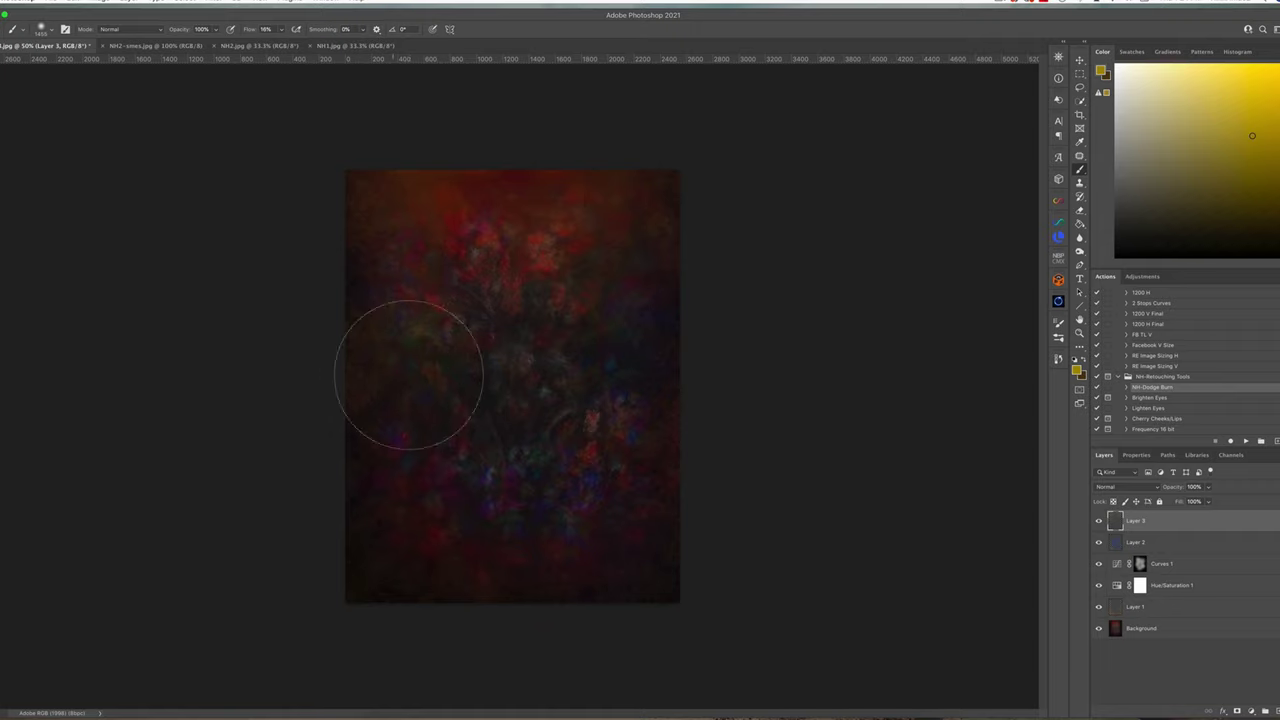
{"action": "mouse_move", "coordinate": [611, 303]}
{"action": "left_mouse_down"}
{"action": "mouse_move", "coordinate": [639, 260]}
{"action": "mouse_move", "coordinate": [553, 230]}
{"action": "mouse_move", "coordinate": [537, 247]}
{"action": "mouse_move", "coordinate": [477, 215]}
{"action": "mouse_move", "coordinate": [413, 225]}
{"action": "mouse_move", "coordinate": [422, 242]}
{"action": "mouse_move", "coordinate": [373, 179]}
{"action": "mouse_move", "coordinate": [427, 222]}
{"action": "mouse_move", "coordinate": [460, 360]}
{"action": "mouse_move", "coordinate": [420, 324]}
{"action": "left_mouse_up"}
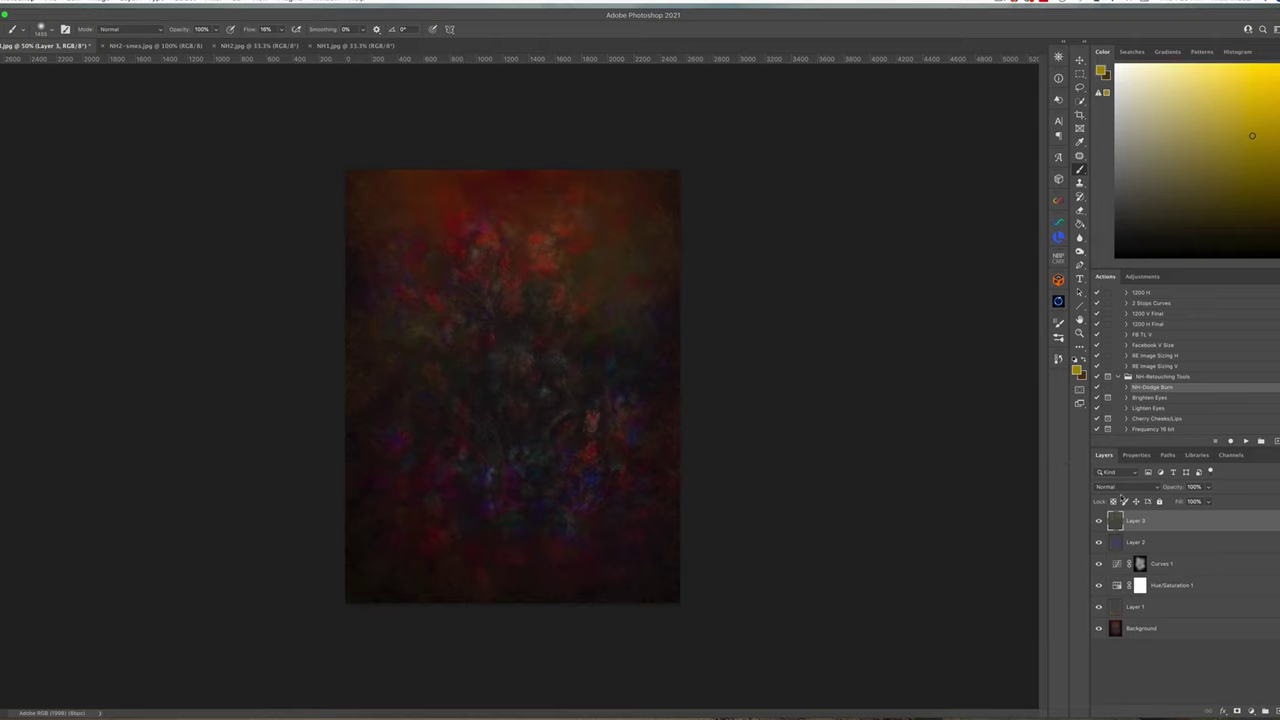
{"action": "left_click", "coordinate": [128, 3]}
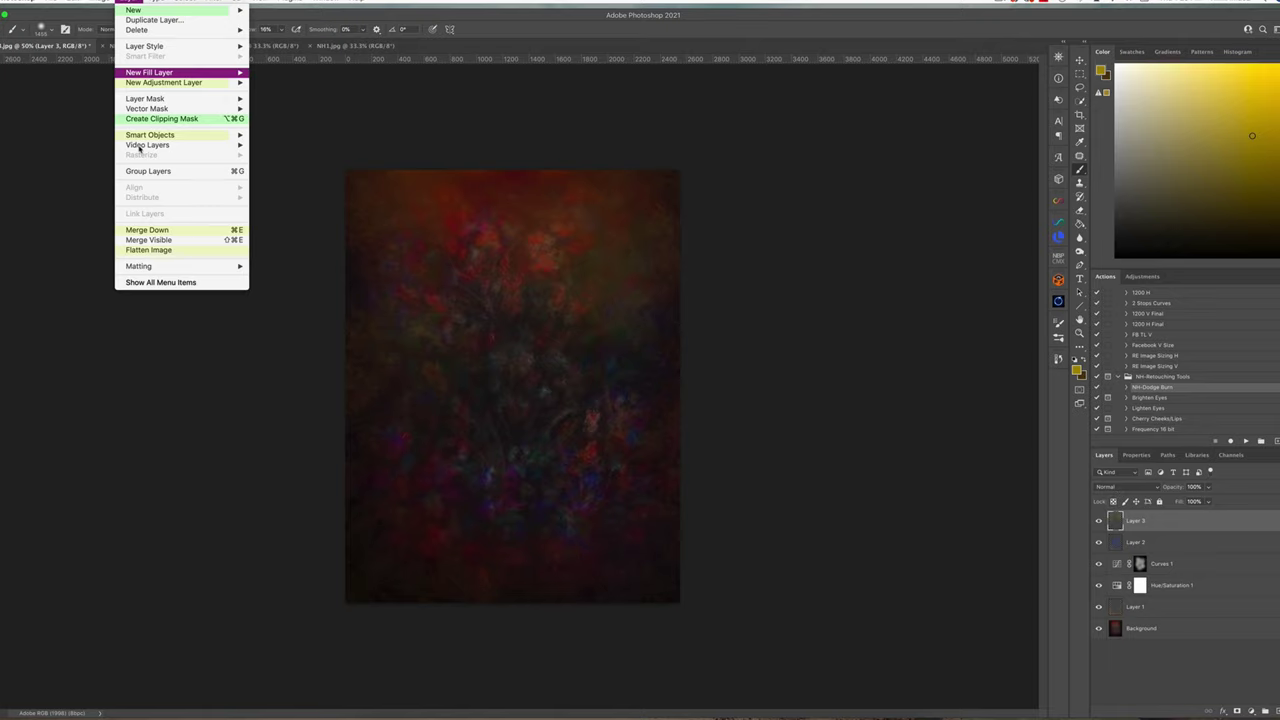
{"action": "left_click", "coordinate": [179, 250]}
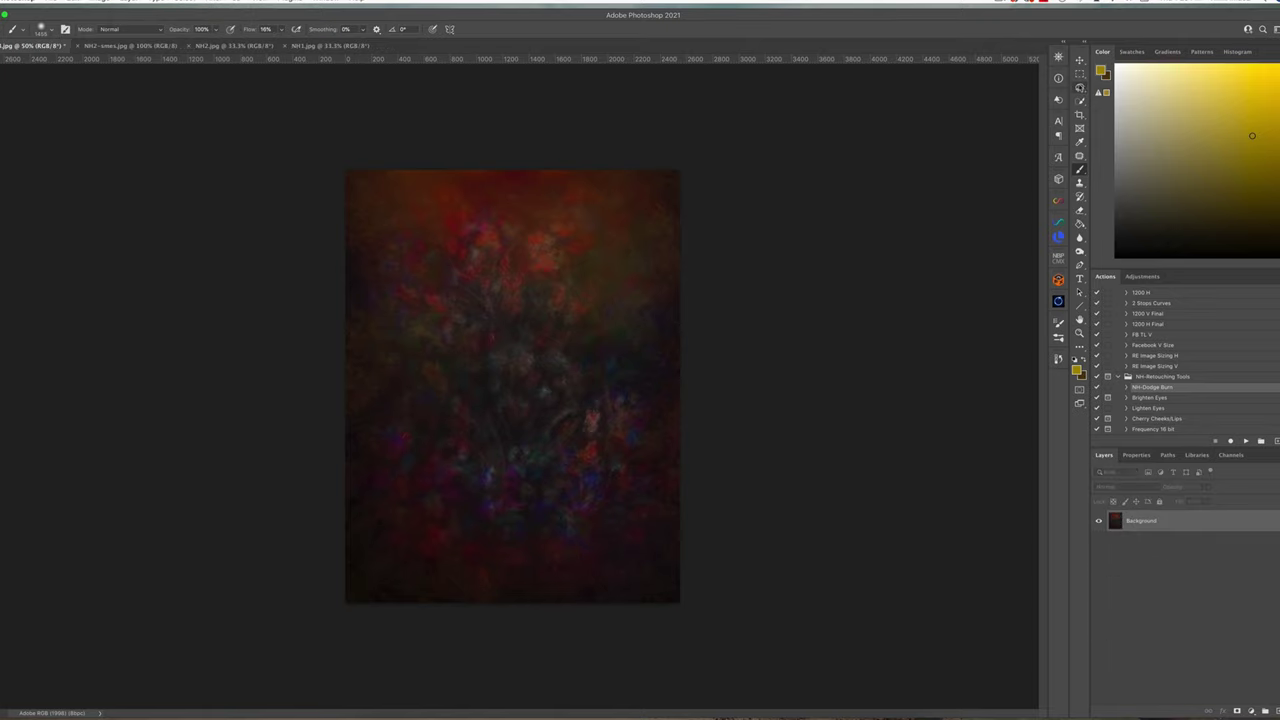
Lasso the lower floral area, copy it to a new layer, and move the copy up over the image's middle.
{"action": "left_click", "coordinate": [1079, 87]}
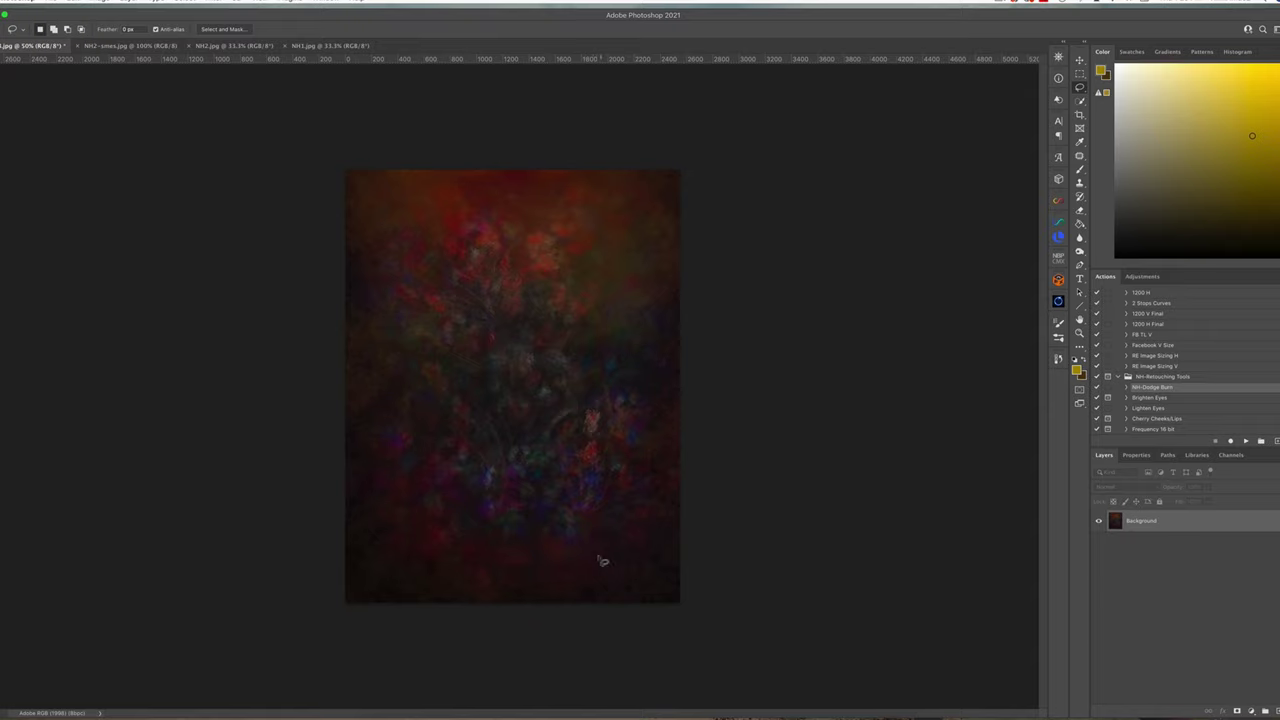
{"action": "mouse_move", "coordinate": [597, 561]}
{"action": "left_mouse_down"}
{"action": "mouse_move", "coordinate": [640, 540]}
{"action": "mouse_move", "coordinate": [675, 492]}
{"action": "mouse_move", "coordinate": [653, 448]}
{"action": "mouse_move", "coordinate": [662, 414]}
{"action": "mouse_move", "coordinate": [643, 357]}
{"action": "mouse_move", "coordinate": [600, 358]}
{"action": "mouse_move", "coordinate": [514, 440]}
{"action": "mouse_move", "coordinate": [397, 413]}
{"action": "mouse_move", "coordinate": [353, 458]}
{"action": "mouse_move", "coordinate": [377, 528]}
{"action": "mouse_move", "coordinate": [457, 569]}
{"action": "mouse_move", "coordinate": [600, 566]}
{"action": "left_mouse_up"}
{"action": "key", "text": "super+j"}
{"action": "left_click", "coordinate": [1079, 60]}
{"action": "left_click_drag", "start_coordinate": [548, 489], "coordinate": [545, 362]}
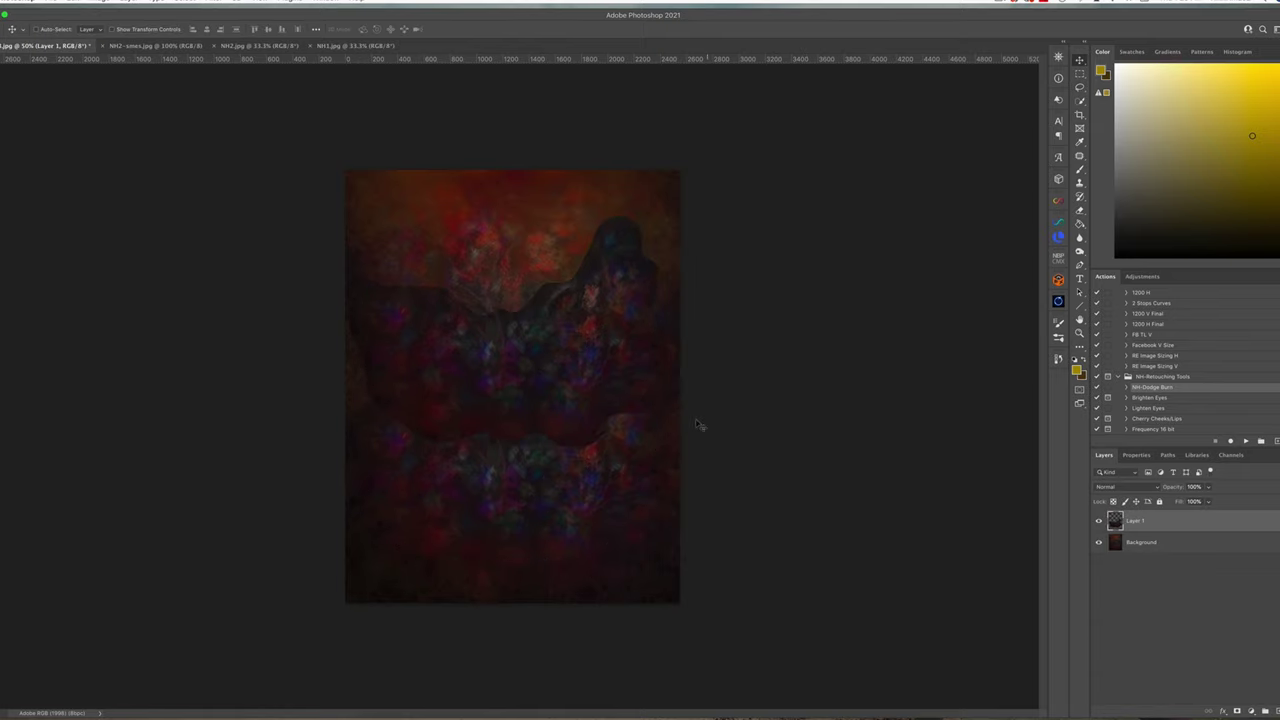
Narrow the copied floral patch to about 73% width and center it over the upper middle of the image.
{"action": "key", "text": "super+t"}
{"action": "left_click_drag", "start_coordinate": [678, 330], "coordinate": [619, 330]}
{"action": "left_click_drag", "start_coordinate": [350, 330], "coordinate": [379, 330]}
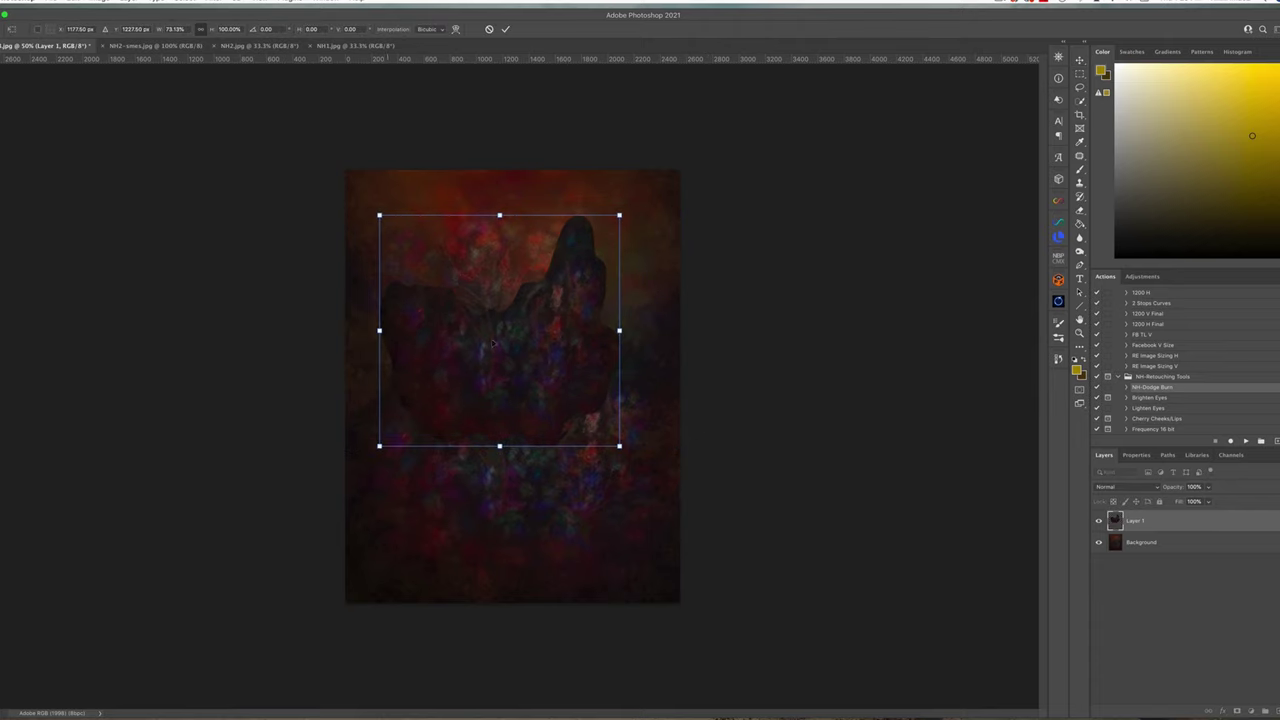
{"action": "left_click_drag", "start_coordinate": [478, 374], "coordinate": [516, 340]}
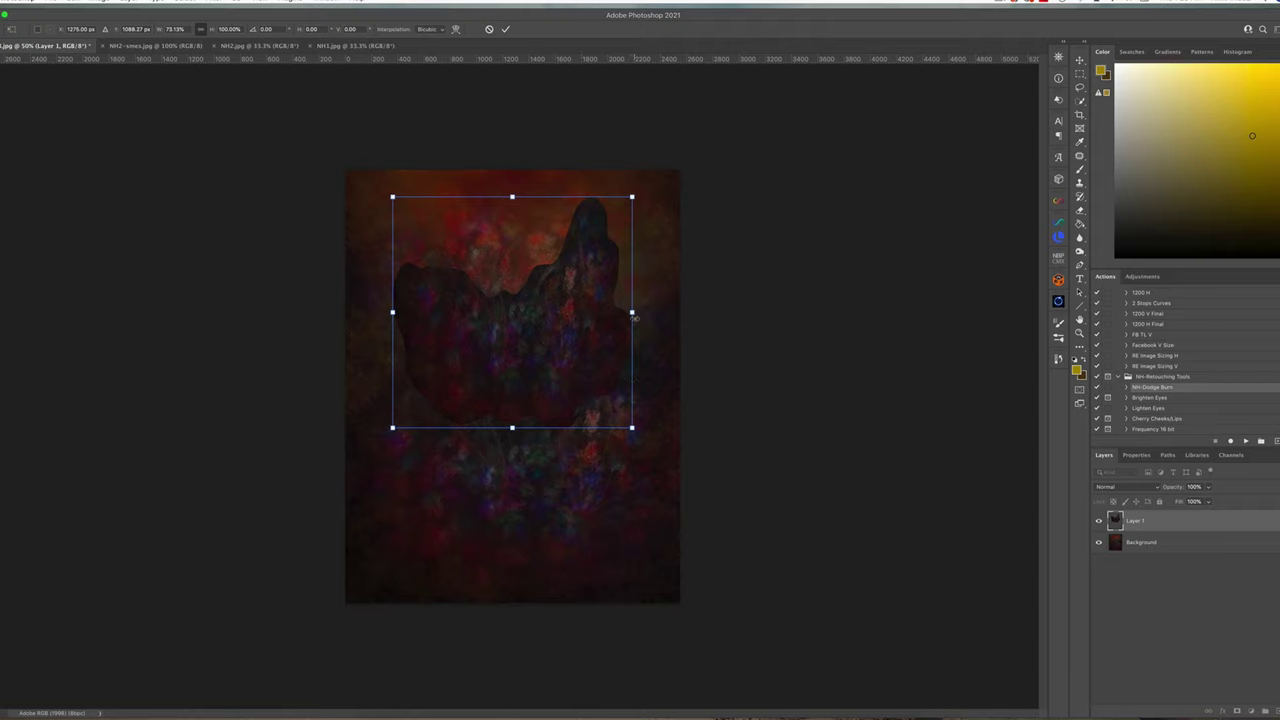
{"action": "key", "text": "Return"}
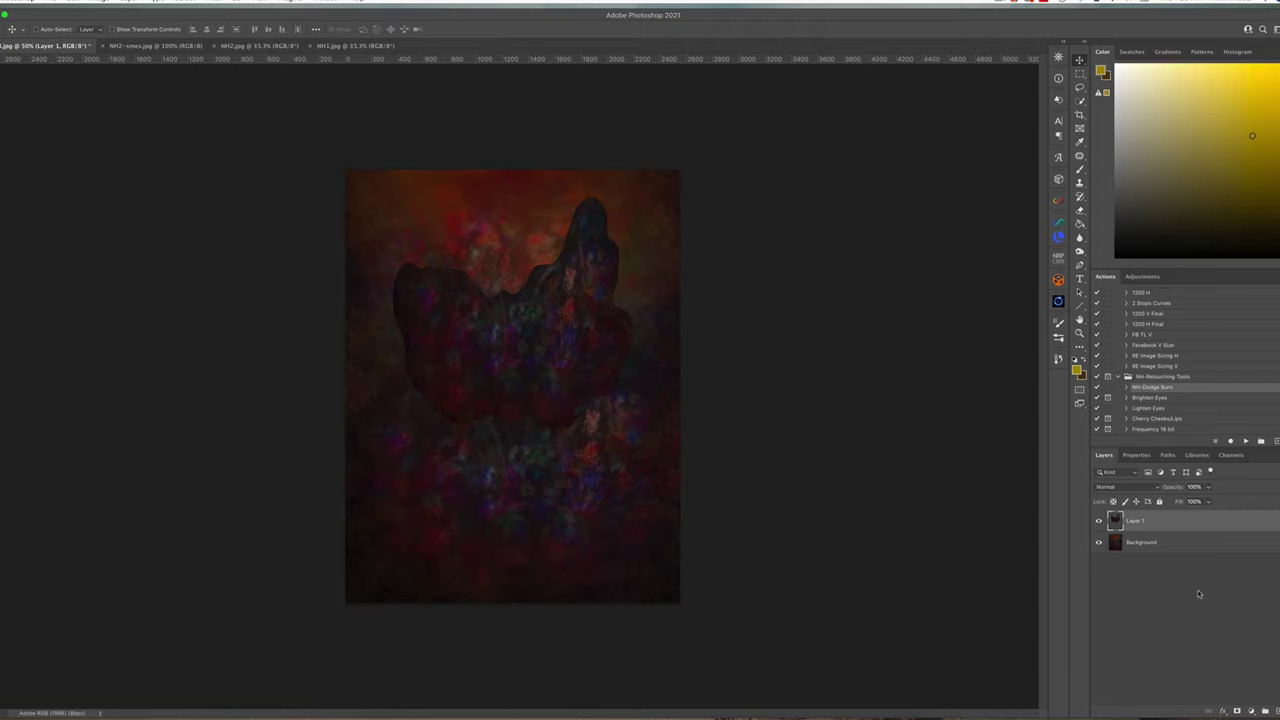
Add a mask to the patch layer and paint black with a soft brush to blend its hard edges away.
{"action": "left_click", "coordinate": [1237, 711]}
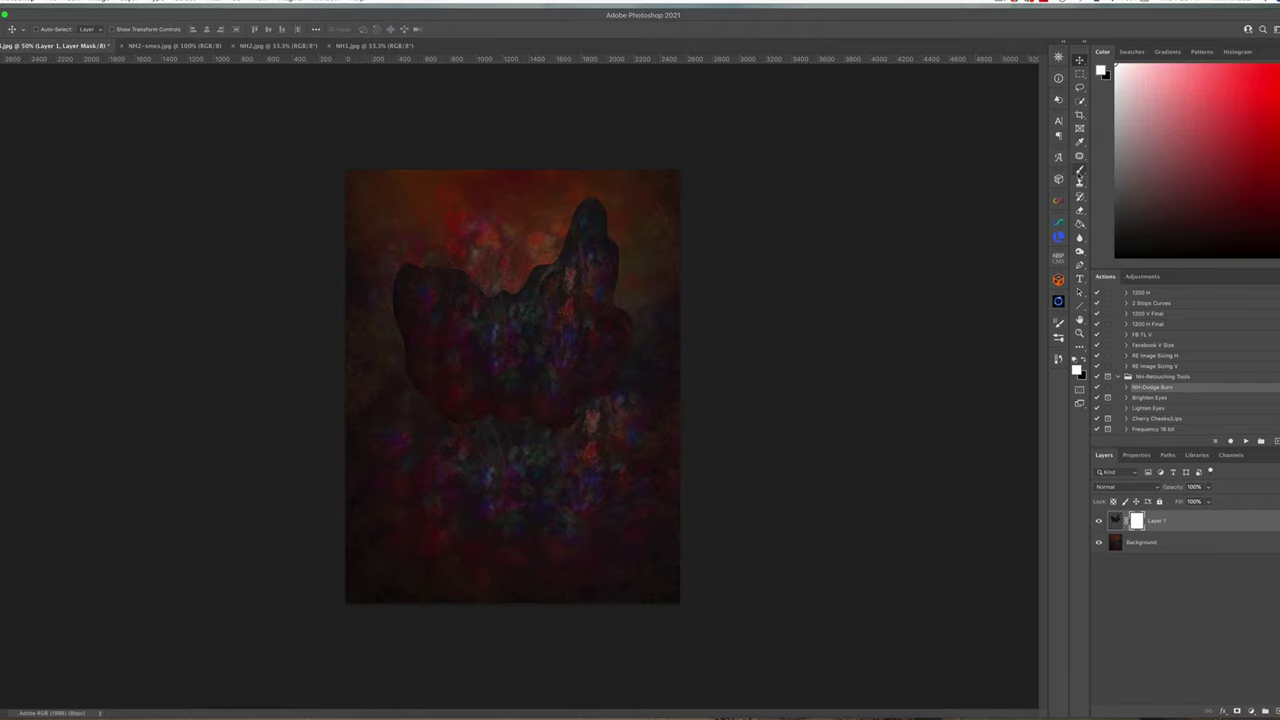
{"action": "left_click", "coordinate": [1079, 170]}
{"action": "key", "text": "x"}
{"action": "left_click_drag", "start_coordinate": [607, 277], "coordinate": [520, 277]}
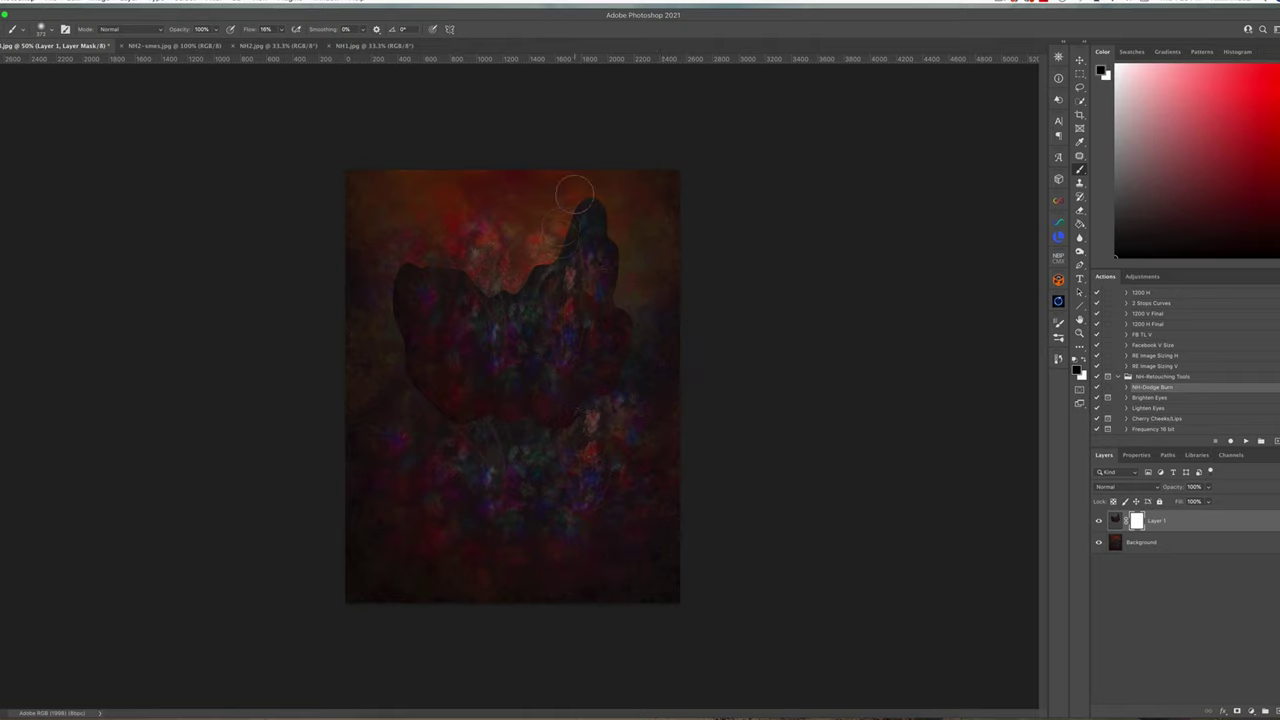
{"action": "mouse_move", "coordinate": [575, 194]}
{"action": "left_mouse_down"}
{"action": "mouse_move", "coordinate": [581, 226]}
{"action": "mouse_move", "coordinate": [629, 200]}
{"action": "mouse_move", "coordinate": [573, 205]}
{"action": "mouse_move", "coordinate": [625, 181]}
{"action": "mouse_move", "coordinate": [611, 184]}
{"action": "mouse_move", "coordinate": [649, 221]}
{"action": "mouse_move", "coordinate": [637, 262]}
{"action": "mouse_move", "coordinate": [653, 288]}
{"action": "mouse_move", "coordinate": [645, 341]}
{"action": "mouse_move", "coordinate": [646, 259]}
{"action": "mouse_move", "coordinate": [583, 200]}
{"action": "mouse_move", "coordinate": [556, 244]}
{"action": "mouse_move", "coordinate": [485, 279]}
{"action": "mouse_move", "coordinate": [468, 258]}
{"action": "mouse_move", "coordinate": [381, 250]}
{"action": "mouse_move", "coordinate": [371, 343]}
{"action": "mouse_move", "coordinate": [413, 423]}
{"action": "mouse_move", "coordinate": [442, 443]}
{"action": "mouse_move", "coordinate": [490, 447]}
{"action": "mouse_move", "coordinate": [624, 397]}
{"action": "mouse_move", "coordinate": [632, 315]}
{"action": "mouse_move", "coordinate": [619, 289]}
{"action": "mouse_move", "coordinate": [646, 260]}
{"action": "mouse_move", "coordinate": [643, 370]}
{"action": "mouse_move", "coordinate": [644, 277]}
{"action": "mouse_move", "coordinate": [605, 231]}
{"action": "mouse_move", "coordinate": [566, 236]}
{"action": "left_mouse_up"}
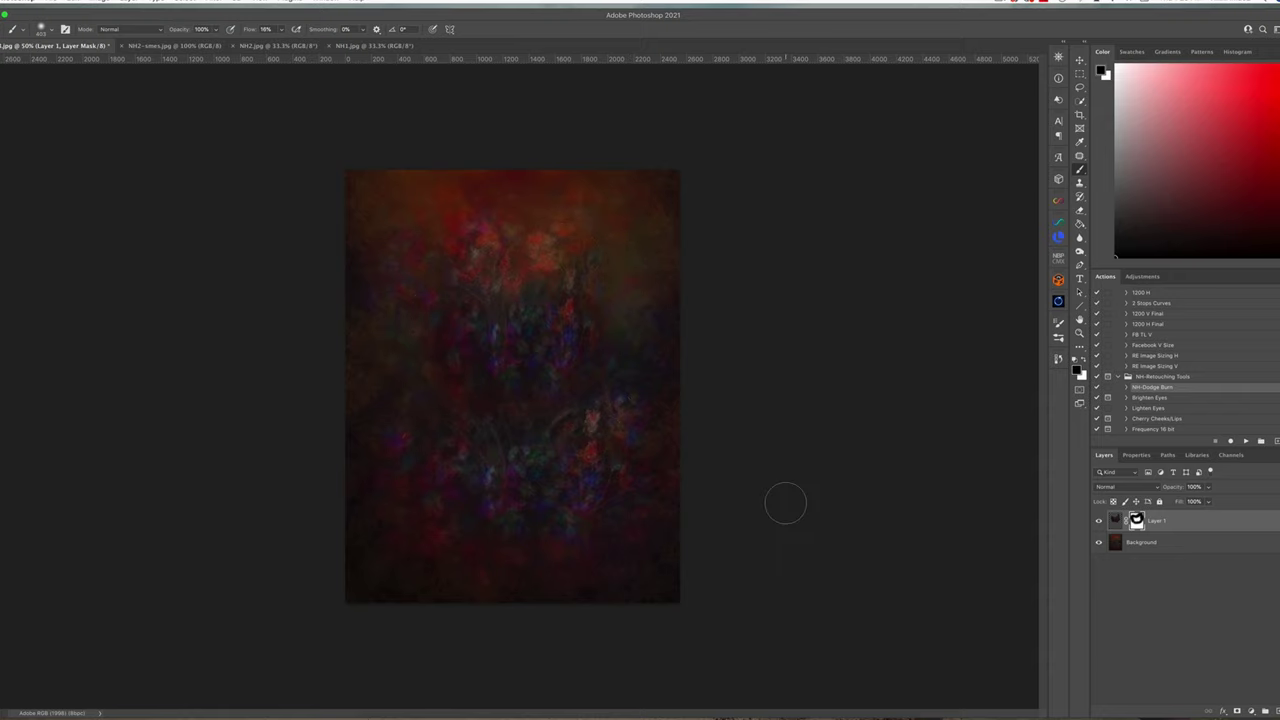
Stretch the masked floral patch downward to about 130% height.
{"action": "key", "text": "ctrl+t"}
{"action": "left_click_drag", "start_coordinate": [512, 428], "coordinate": [524, 497]}
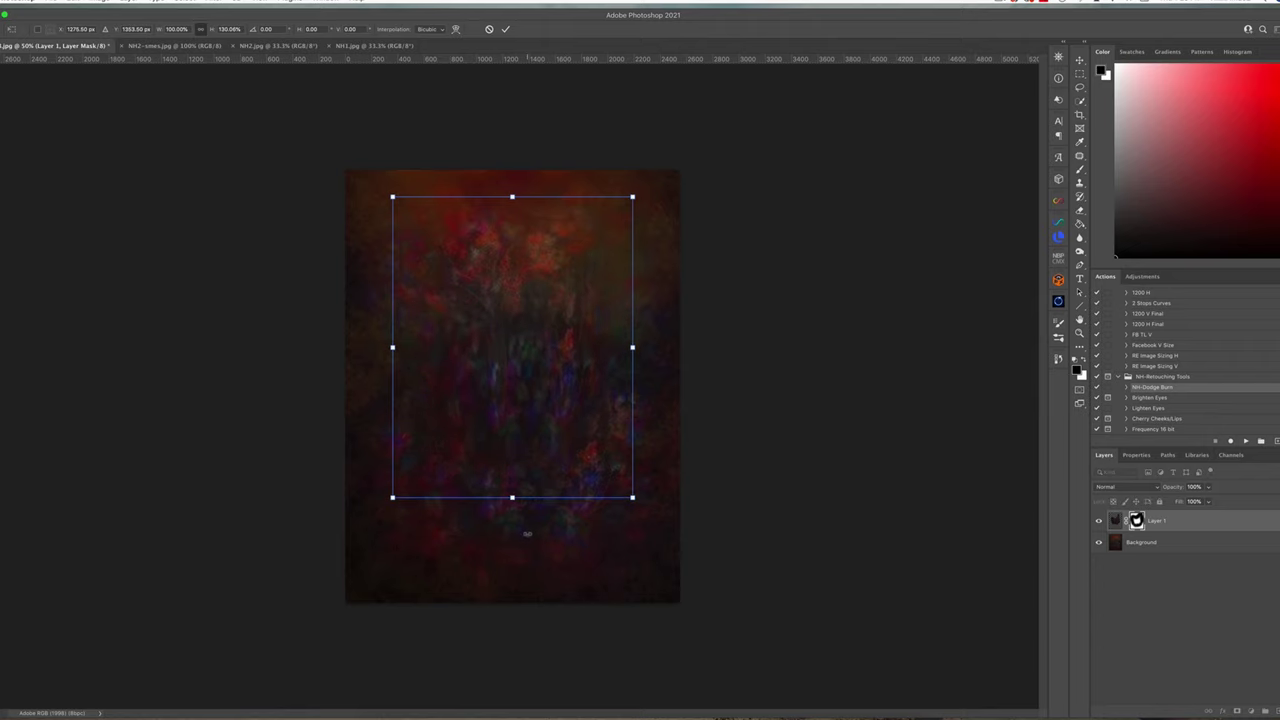
{"action": "key", "text": "Return"}
{"action": "key", "text": "b"}
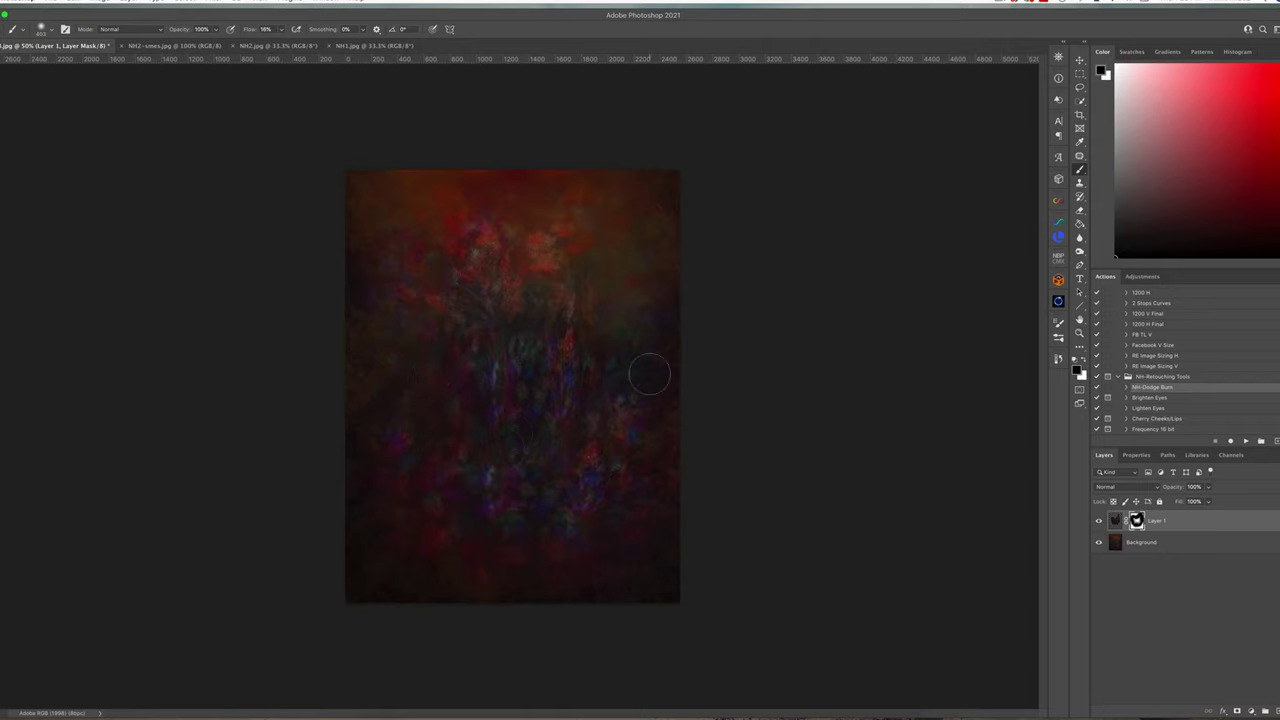
Flip the floral patch horizontally, rotate it about 16 degrees clockwise, and reposition it over the middle of the bouquet.
{"action": "key", "text": "ctrl+t"}
{"action": "right_click", "coordinate": [523, 412]}
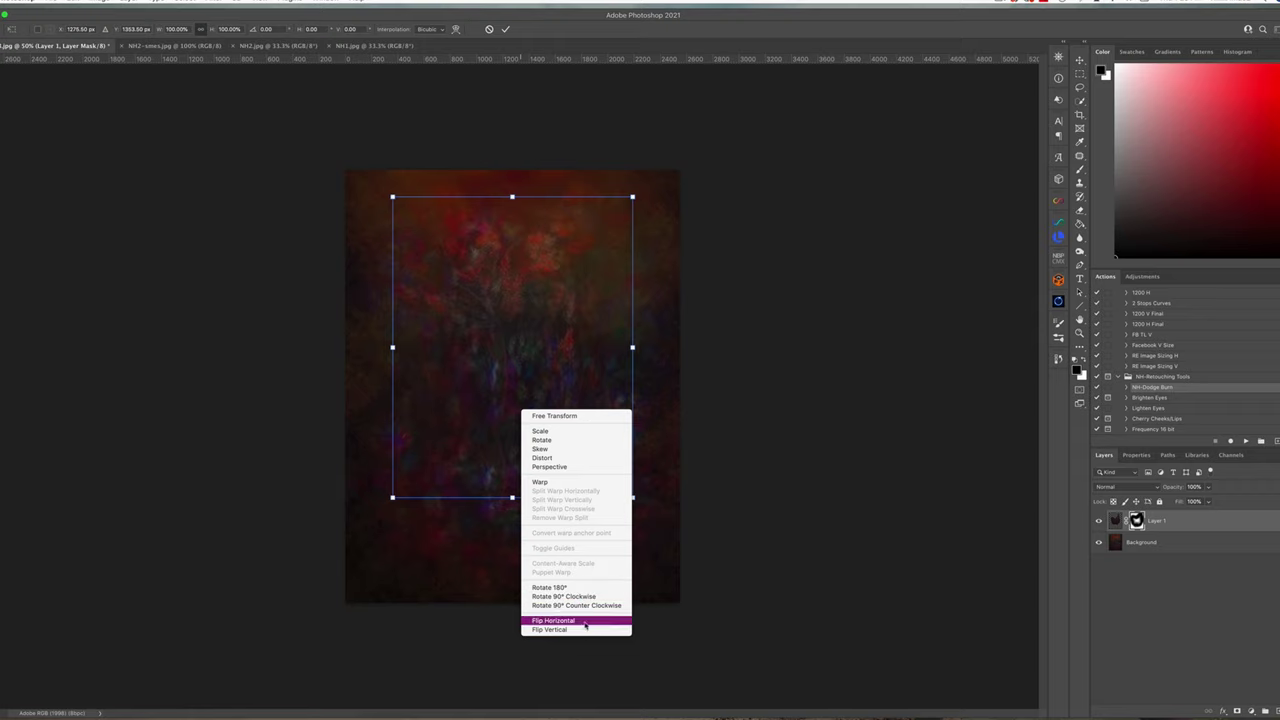
{"action": "left_click", "coordinate": [552, 629]}
{"action": "left_click_drag", "start_coordinate": [528, 405], "coordinate": [535, 351]}
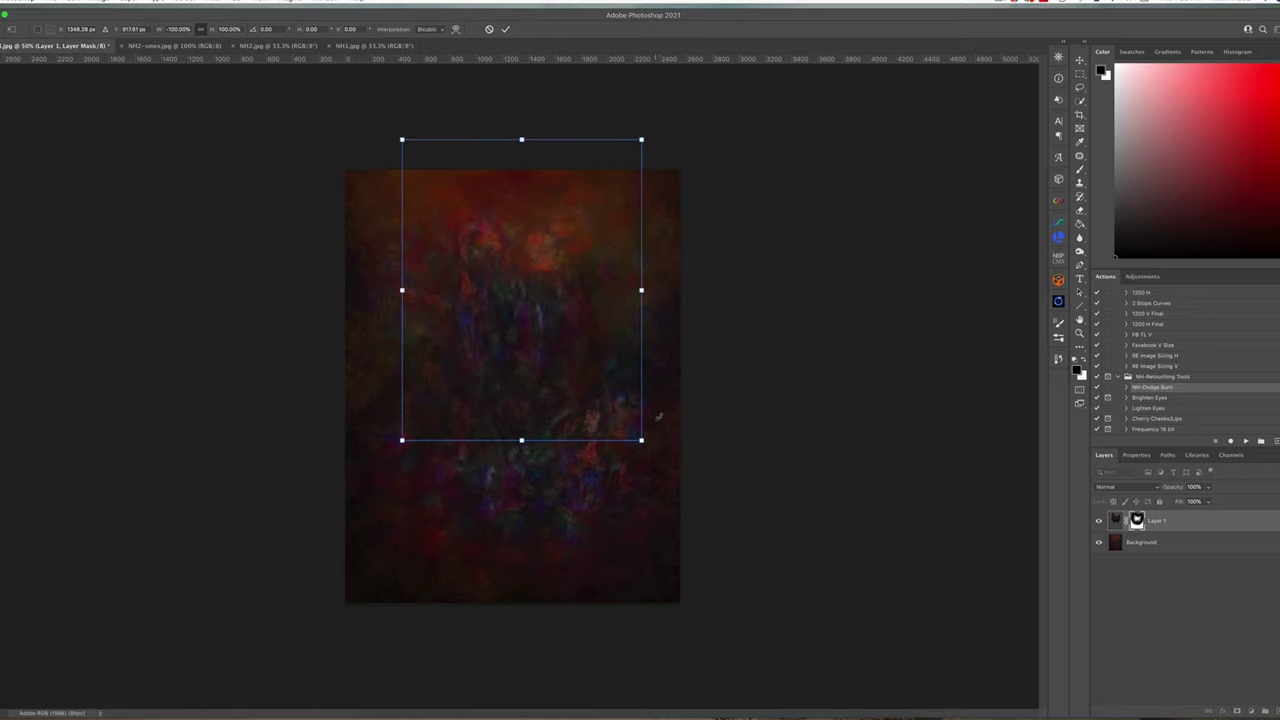
{"action": "left_click_drag", "start_coordinate": [682, 418], "coordinate": [666, 468]}
{"action": "left_click_drag", "start_coordinate": [513, 343], "coordinate": [532, 371]}
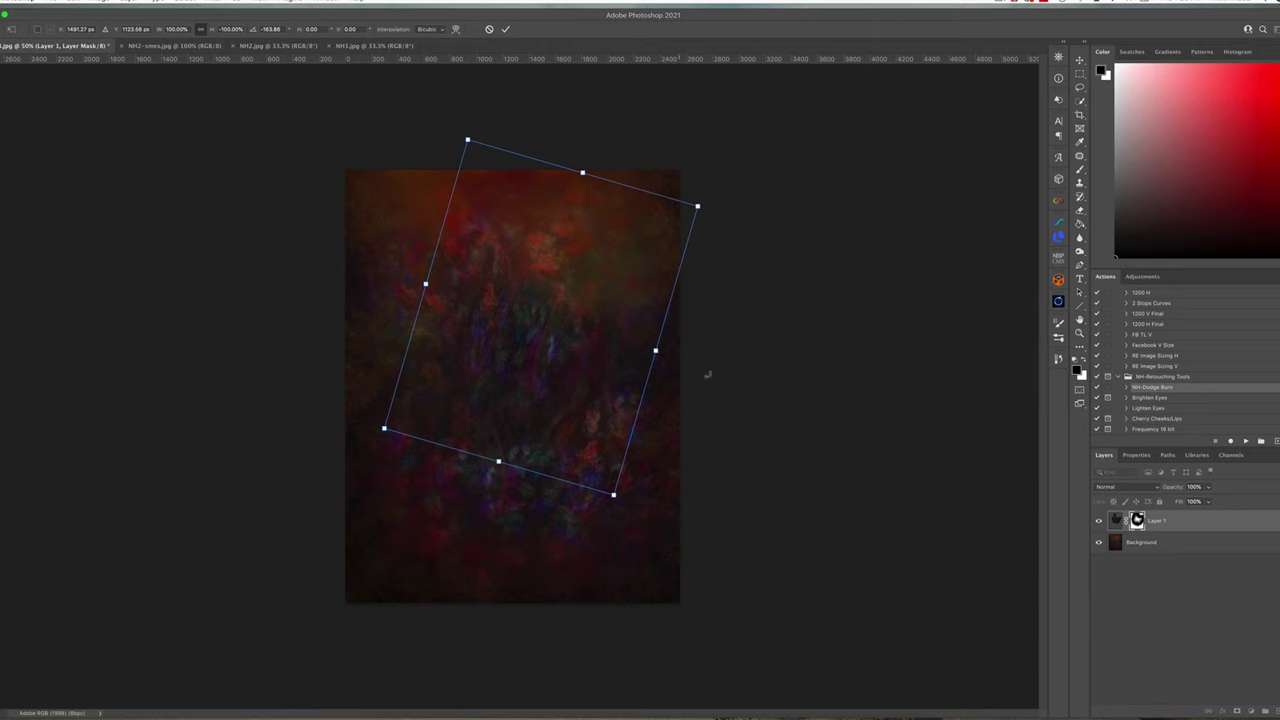
{"action": "key", "text": "Return"}
{"action": "key", "text": "b"}
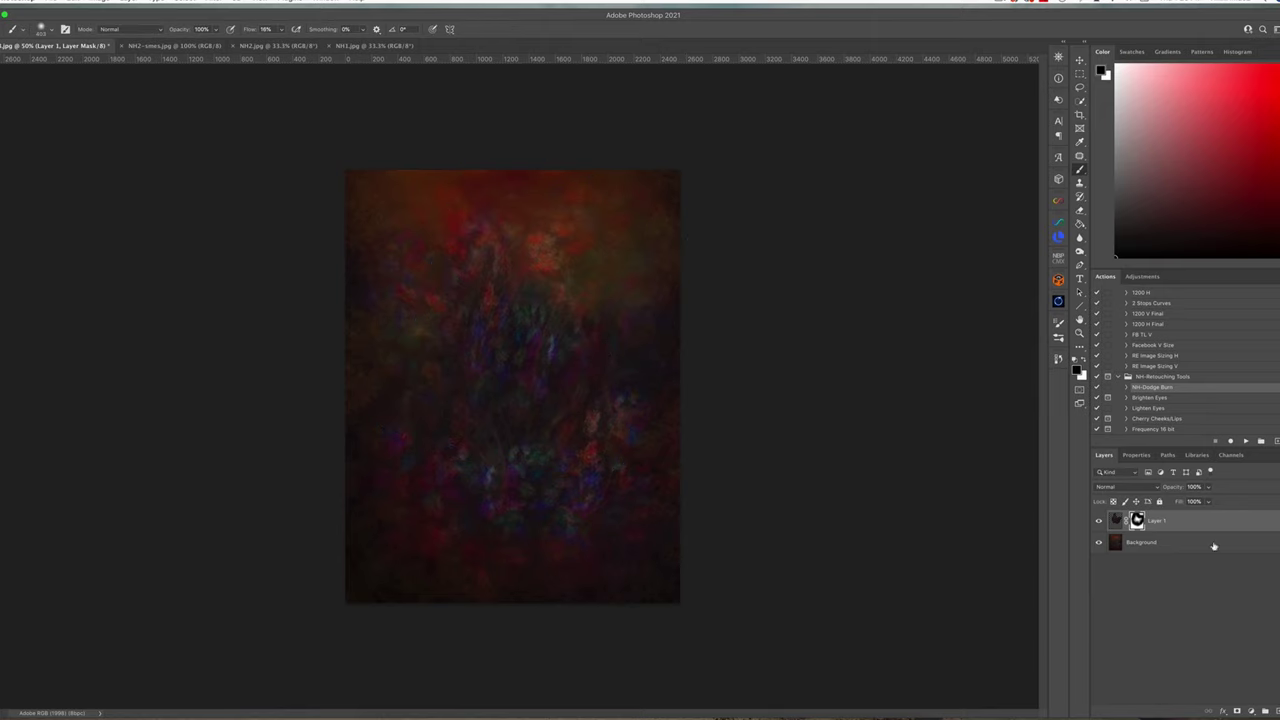
Blend the rotated patch further on its mask with a larger soft brush, and compare the image with the layer hidden.
{"action": "left_click_drag", "start_coordinate": [566, 286], "coordinate": [604, 286], "text": "ctrl+alt"}
{"action": "left_click", "coordinate": [1098, 521]}
{"action": "left_click", "coordinate": [1098, 521]}
Set the patch layer's blend mode to Linear Dodge (Add) and its opacity to 30%.
{"action": "left_click", "coordinate": [1124, 488]}
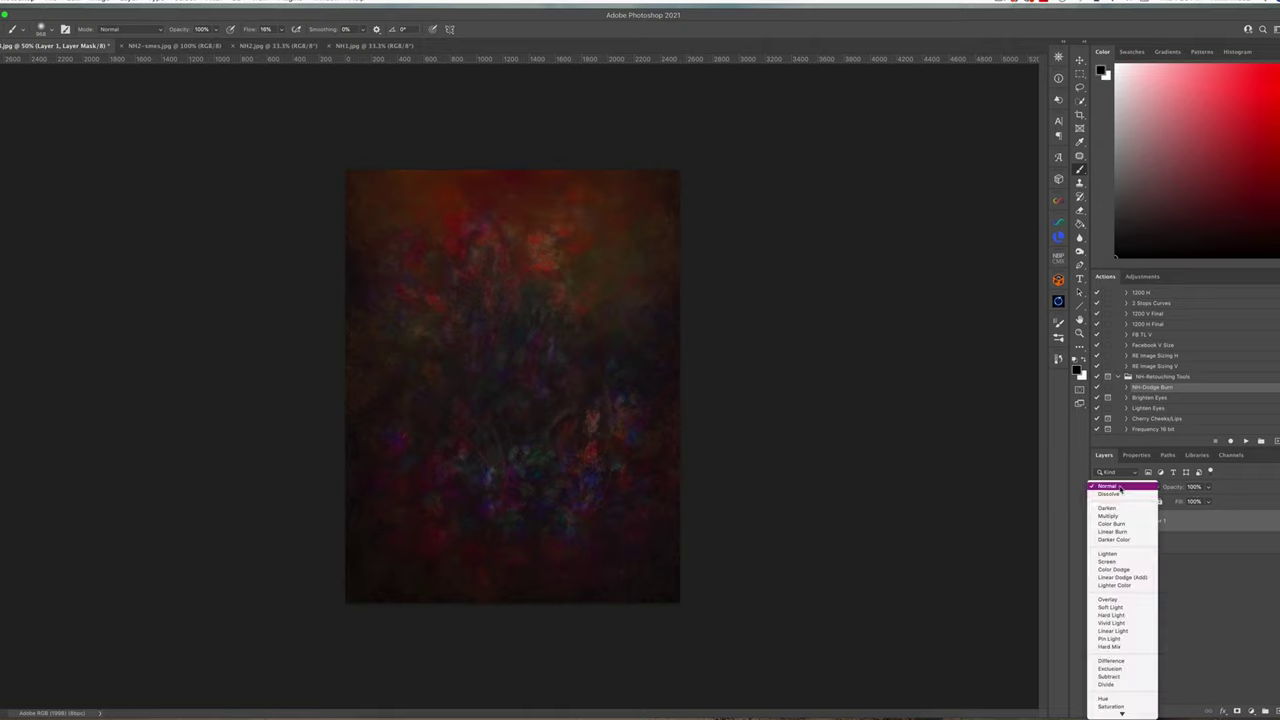
{"action": "left_click", "coordinate": [1116, 578]}
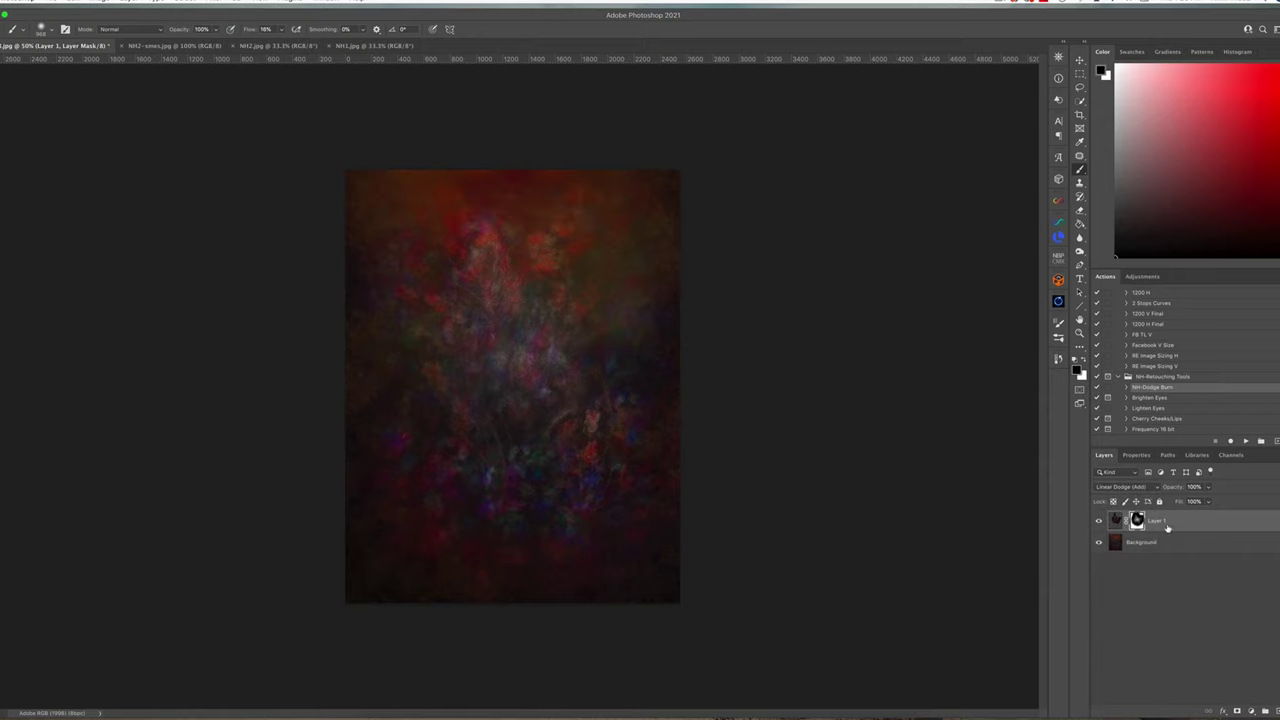
{"action": "left_click", "coordinate": [1208, 486]}
{"action": "left_click_drag", "start_coordinate": [1212, 500], "coordinate": [1192, 501]}
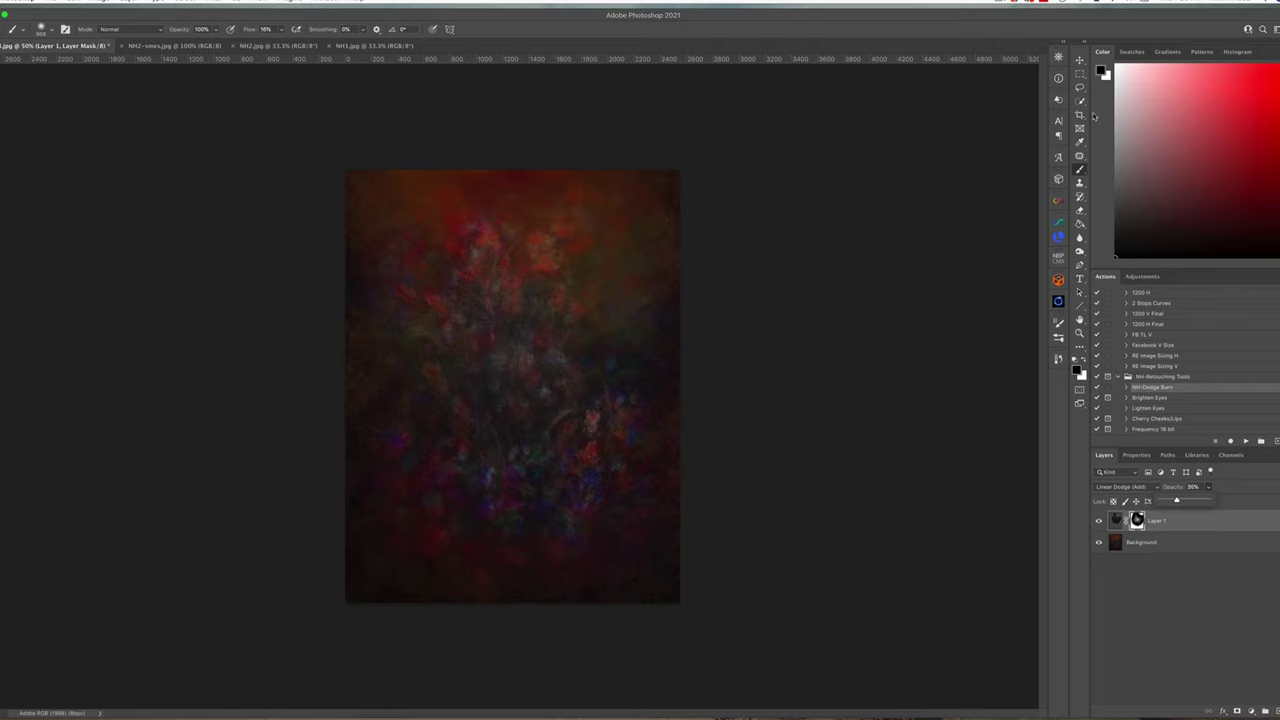
Raise the patch layer's opacity to 78%, reposition it over the middle of the bouquet, and compare with it hidden.
{"action": "left_click", "coordinate": [1079, 60]}
{"action": "left_click_drag", "start_coordinate": [464, 325], "coordinate": [515, 264]}
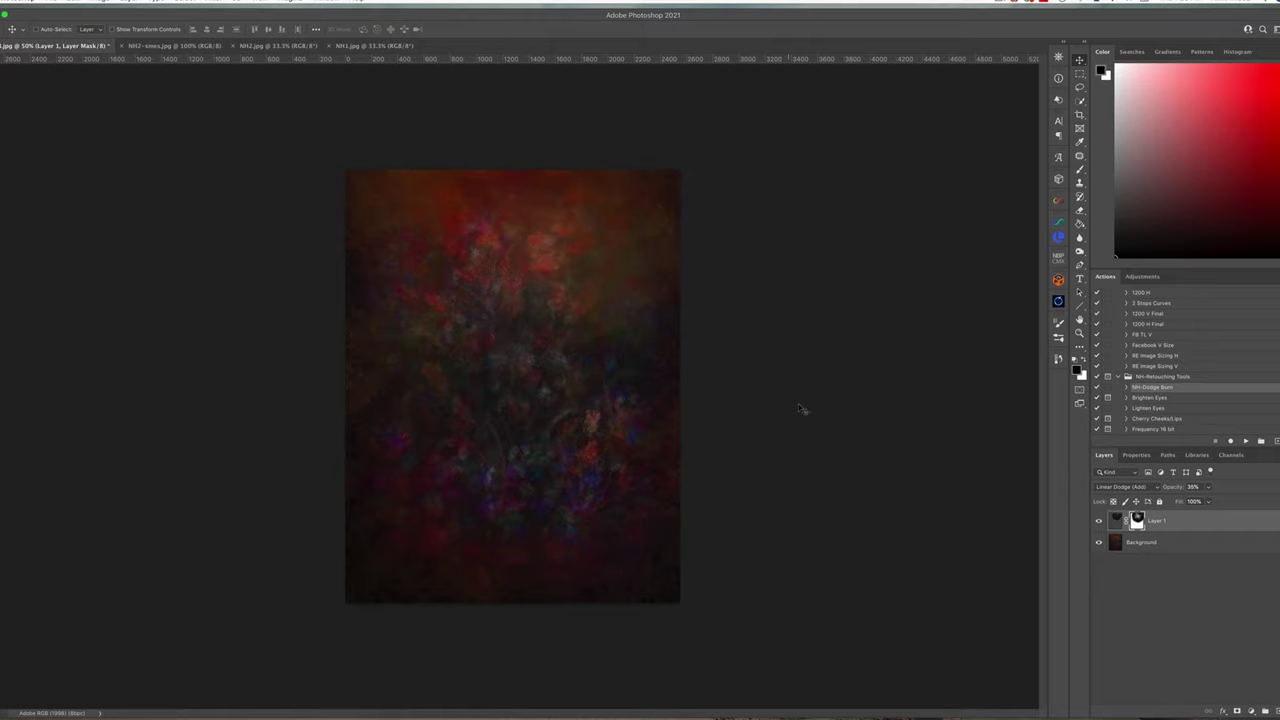
{"action": "left_click_drag", "start_coordinate": [1211, 500], "coordinate": [1226, 503]}
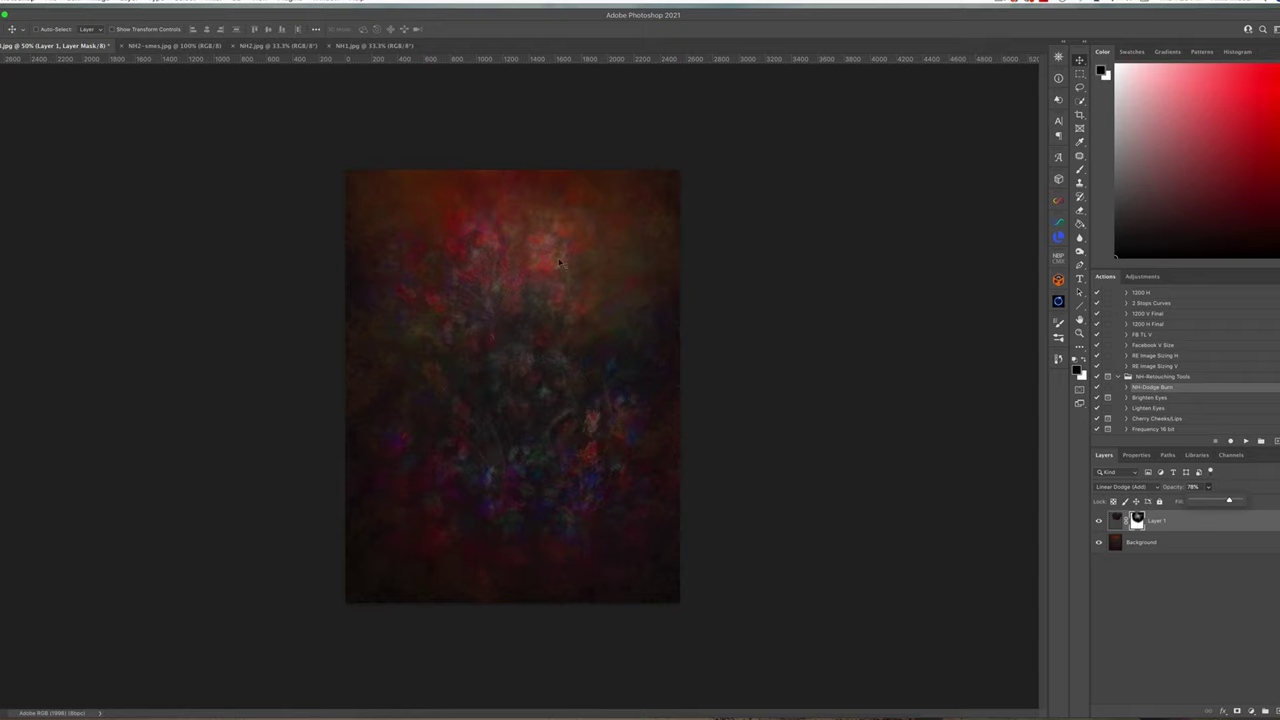
{"action": "left_click_drag", "start_coordinate": [559, 263], "coordinate": [559, 368]}
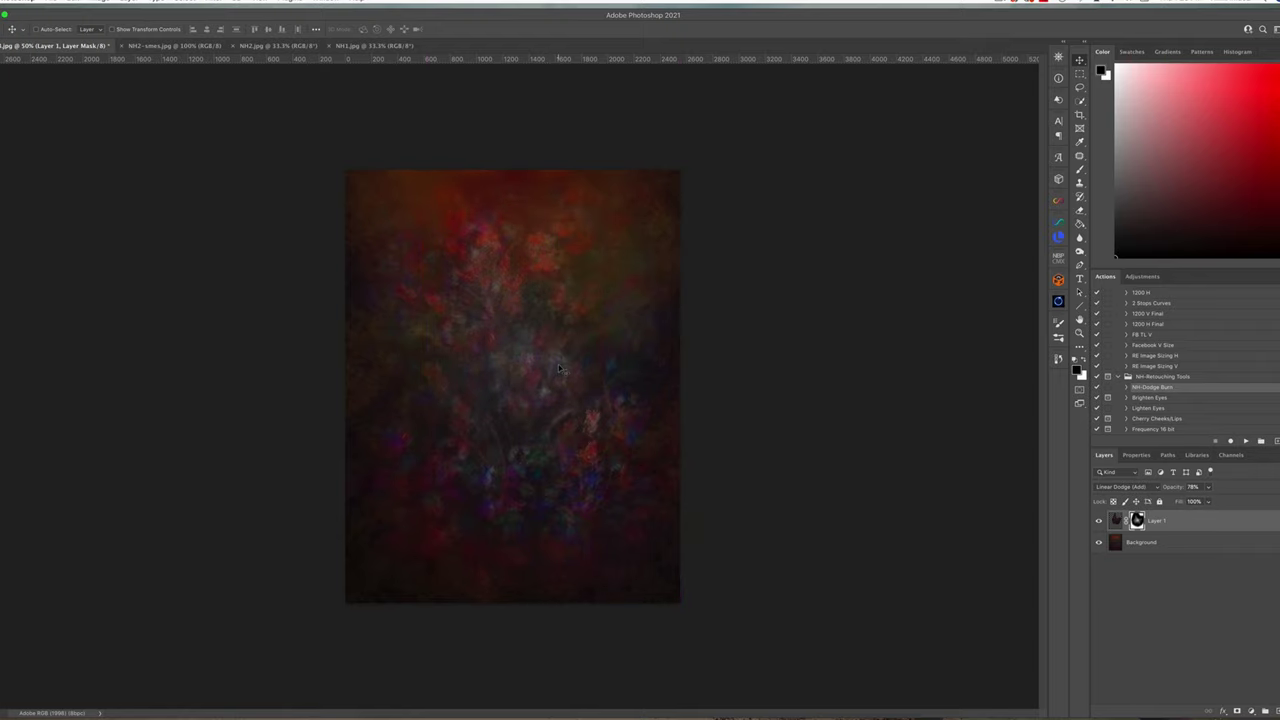
{"action": "left_click", "coordinate": [1099, 522]}
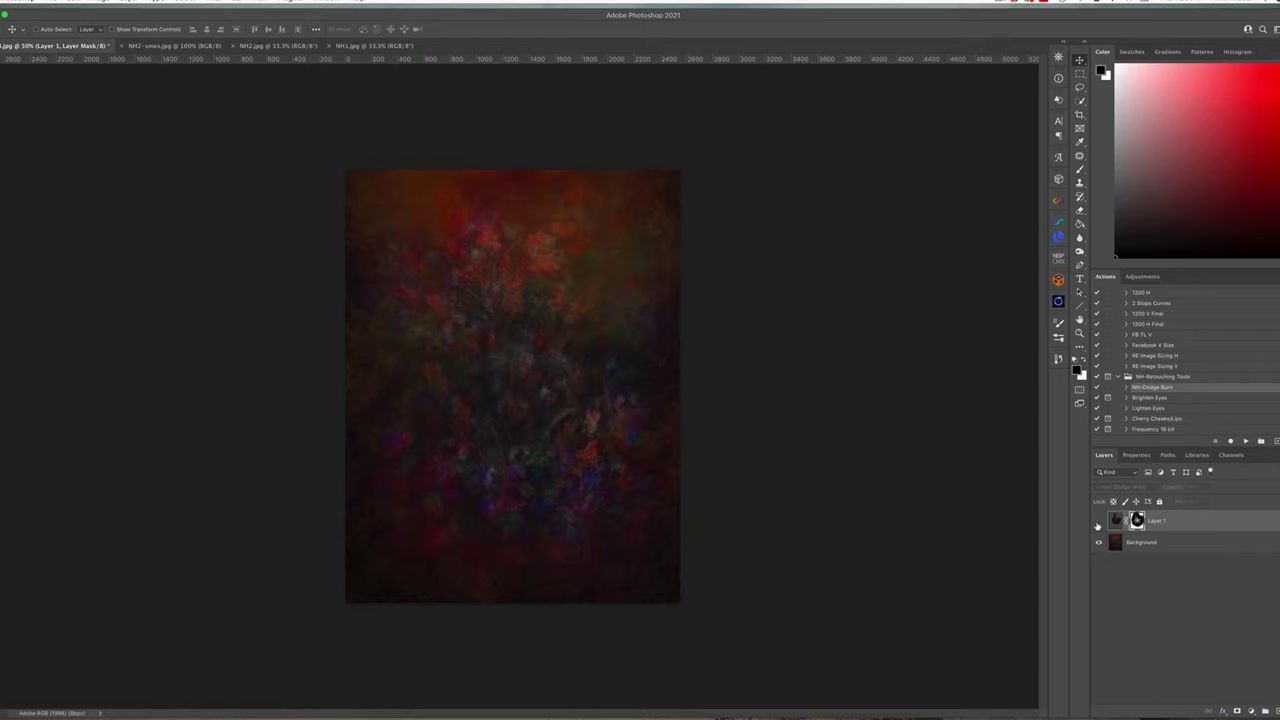
{"action": "left_click", "coordinate": [1100, 526]}
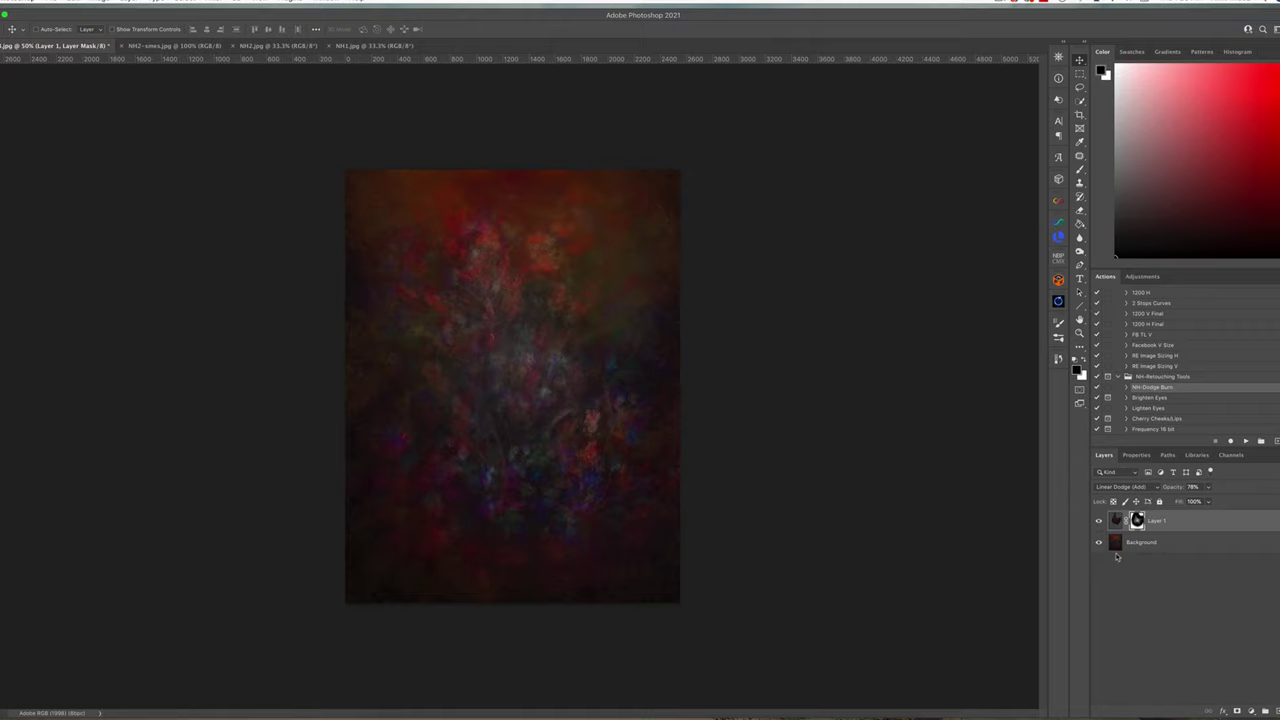
{"action": "left_click_drag", "start_coordinate": [510, 376], "coordinate": [510, 414]}
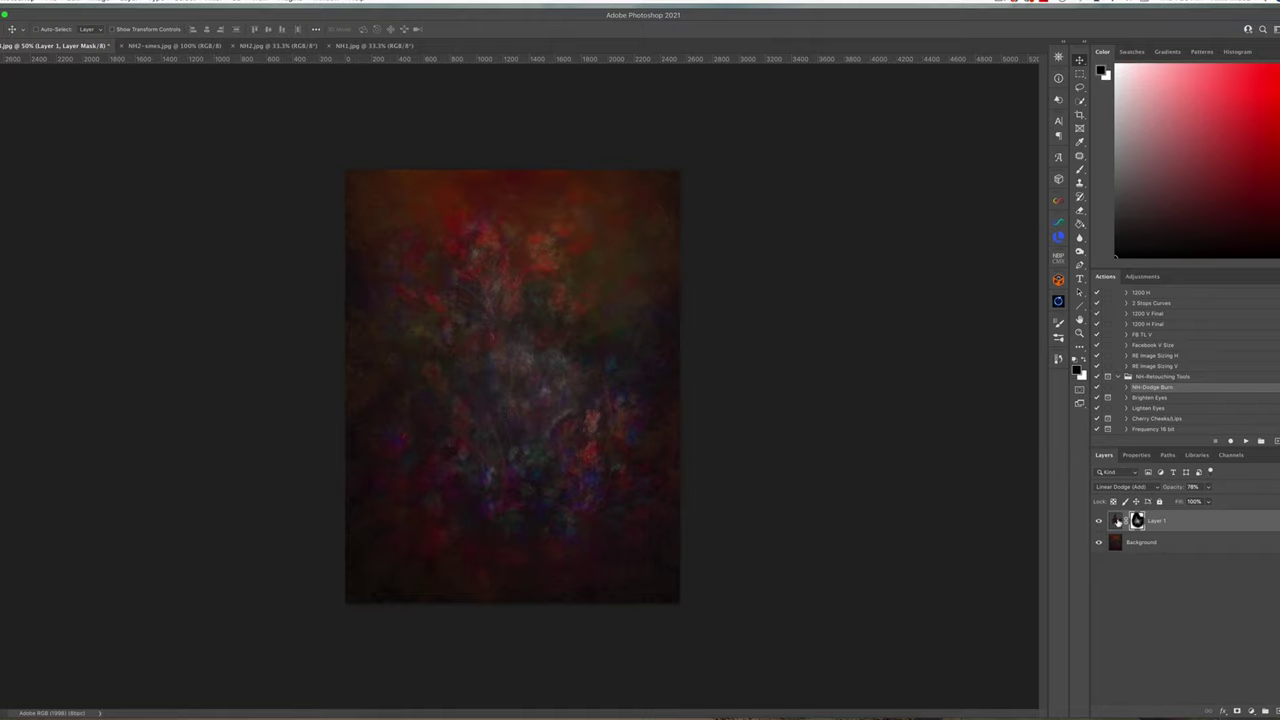
Rotate the Layer 1 patch counterclockwise and shift it slightly down across the center of the bouquet.
{"action": "left_click", "coordinate": [1118, 522]}
{"action": "key", "text": "super+t"}
{"action": "left_click_drag", "start_coordinate": [729, 241], "coordinate": [702, 196]}
{"action": "left_click_drag", "start_coordinate": [565, 333], "coordinate": [597, 351]}
{"action": "key", "text": "Return"}
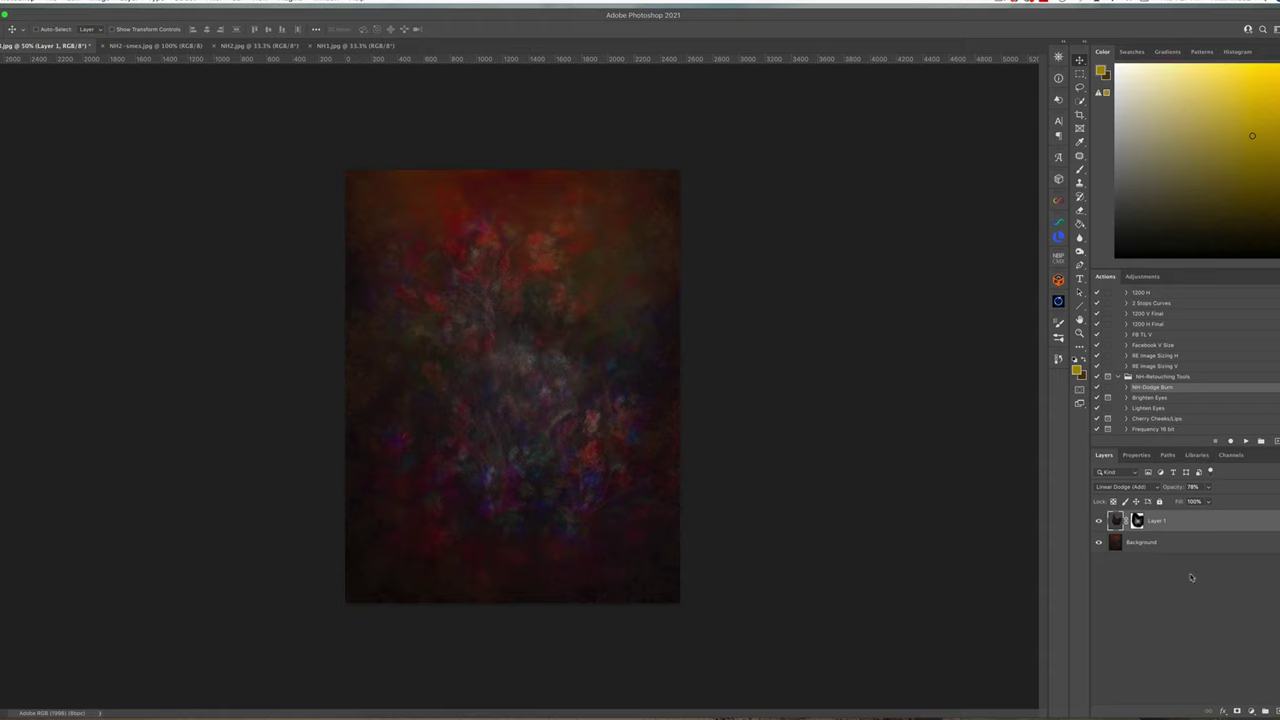
Add a new layer and paint dark red dabs over the middle of the bouquet with the tree crowns 1 brush.
{"action": "left_click", "coordinate": [1276, 711]}
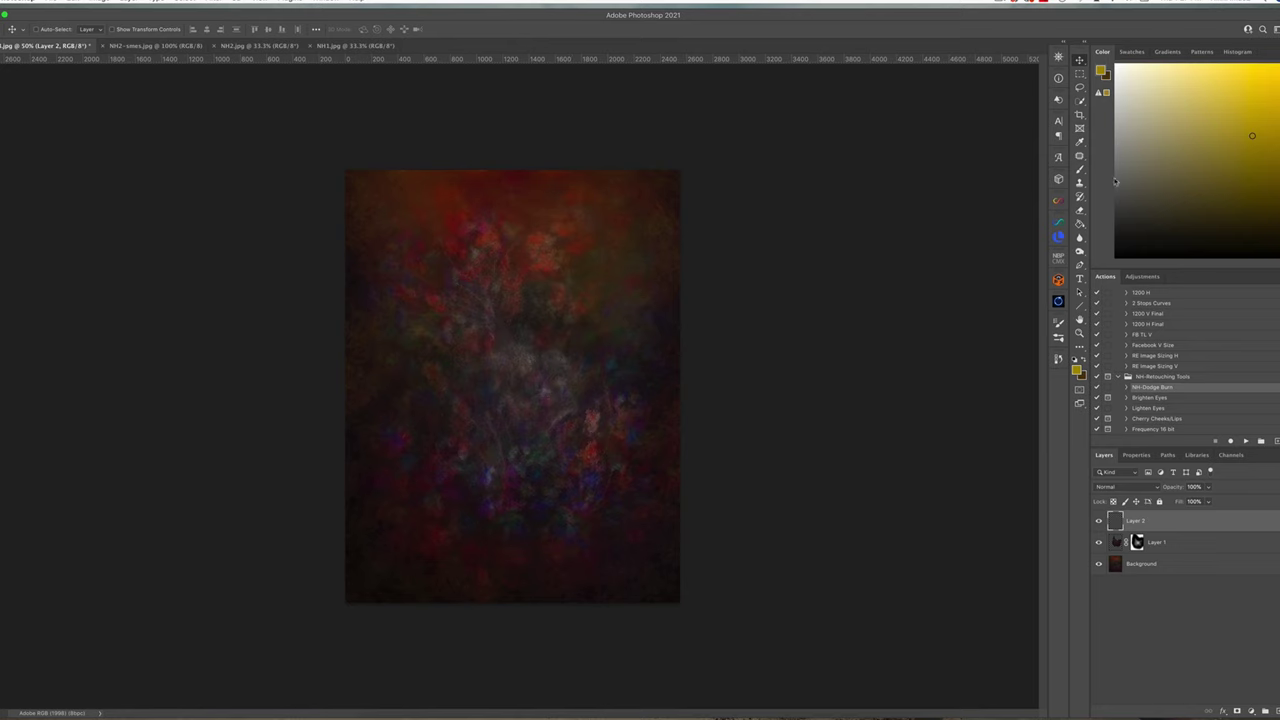
{"action": "left_click", "coordinate": [1079, 171]}
{"action": "right_click", "coordinate": [482, 386]}
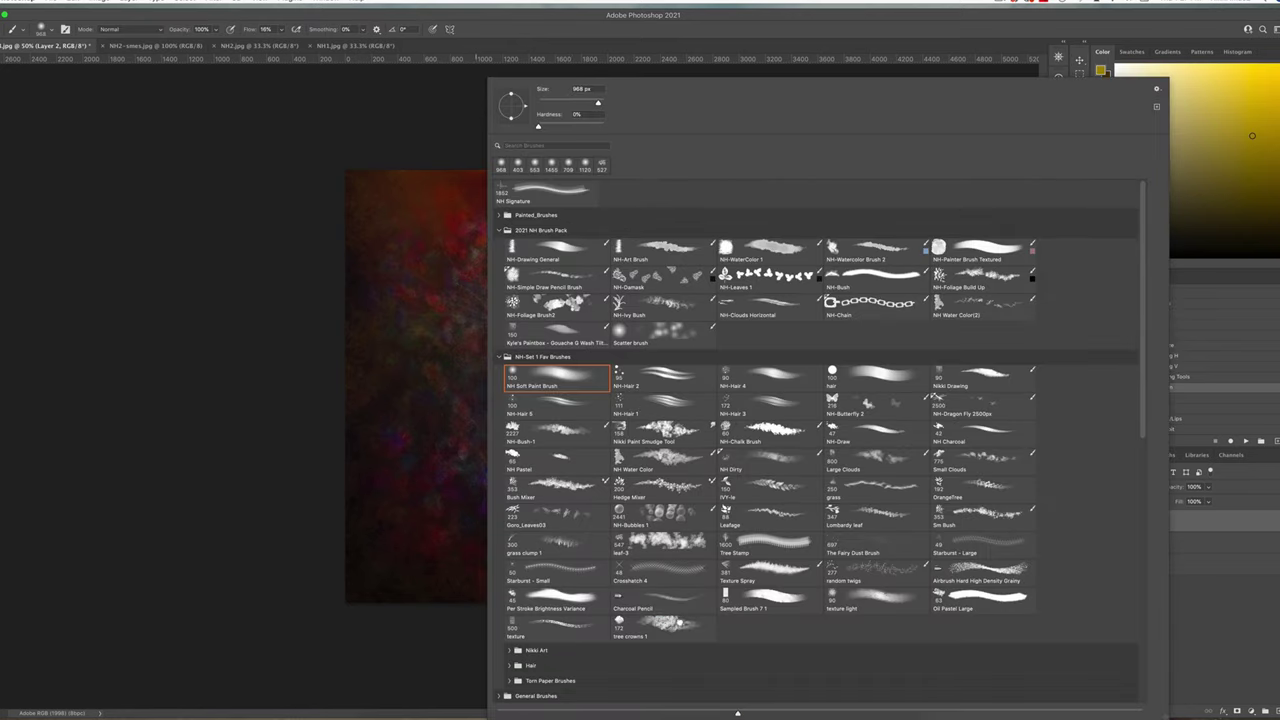
{"action": "double_click", "coordinate": [676, 623]}
{"action": "left_click", "coordinate": [1279, 248]}
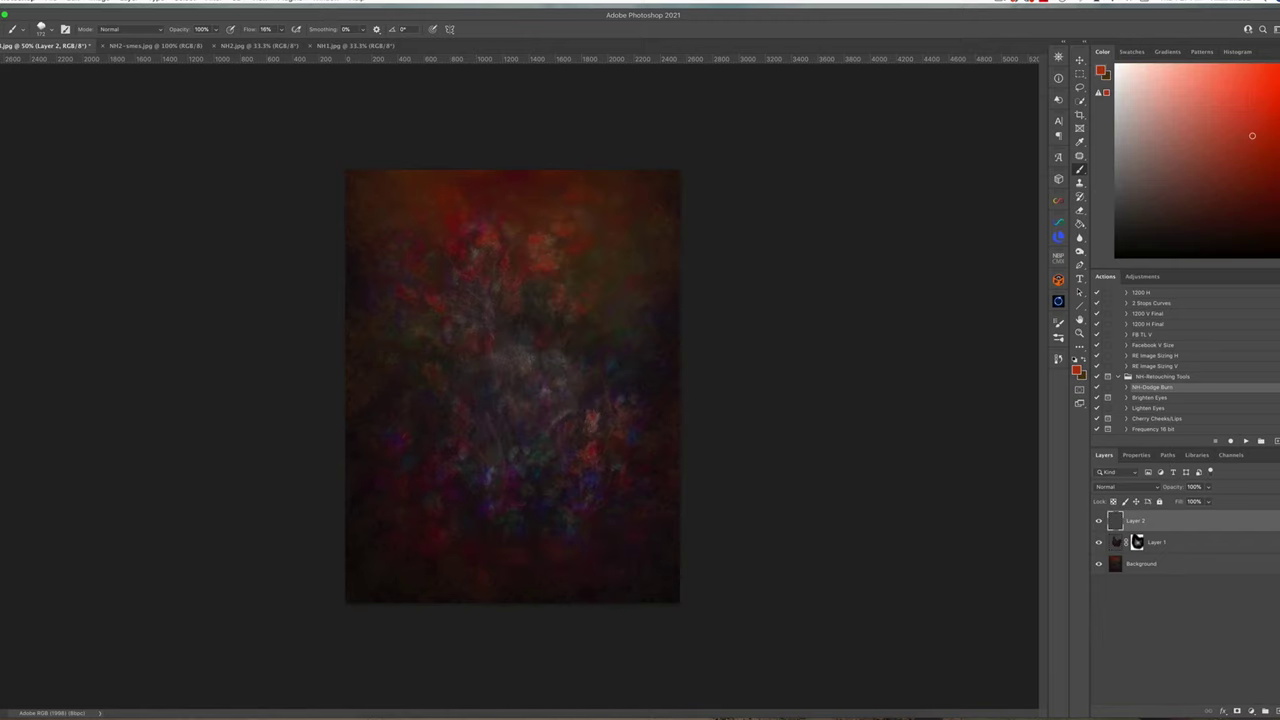
{"action": "left_click", "coordinate": [1272, 190]}
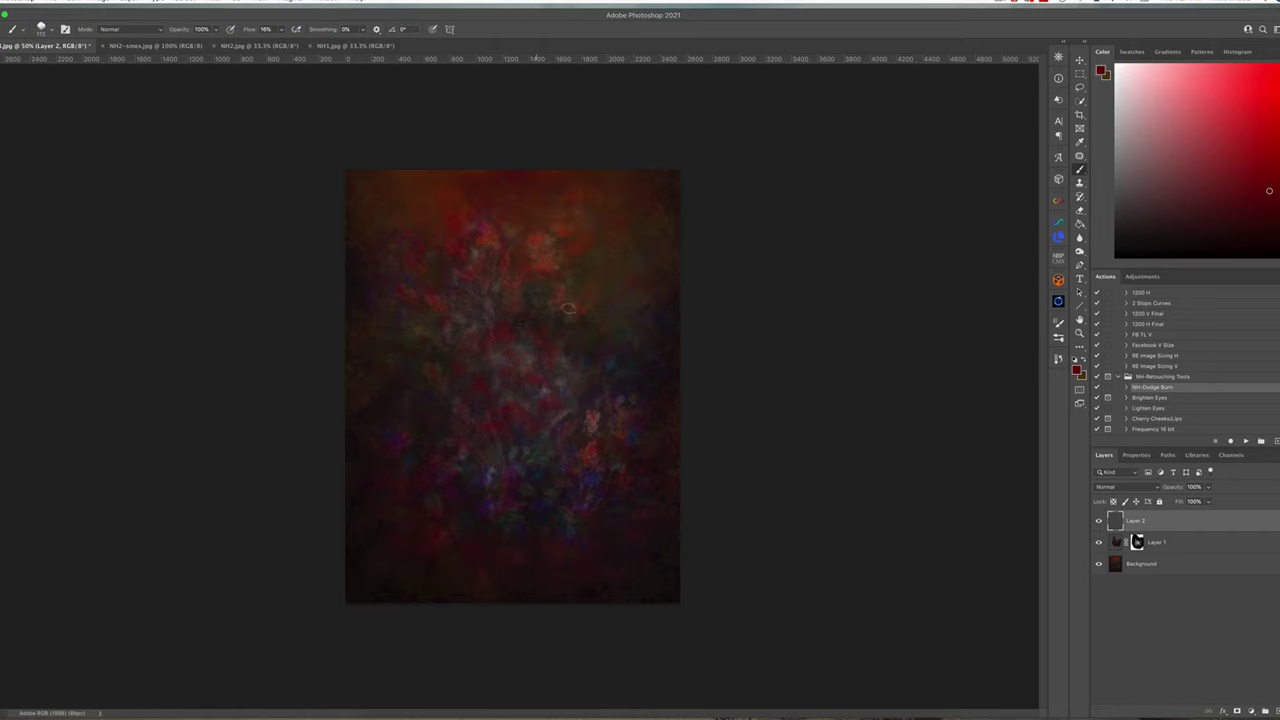
Paint brighter red, purple and very dark violet dabs through the center of the bouquet on the new layer.
{"action": "left_click", "coordinate": [1270, 142]}
{"action": "left_click", "coordinate": [1209, 185]}
{"action": "left_click", "coordinate": [1277, 109]}
{"action": "left_click", "coordinate": [1263, 133]}
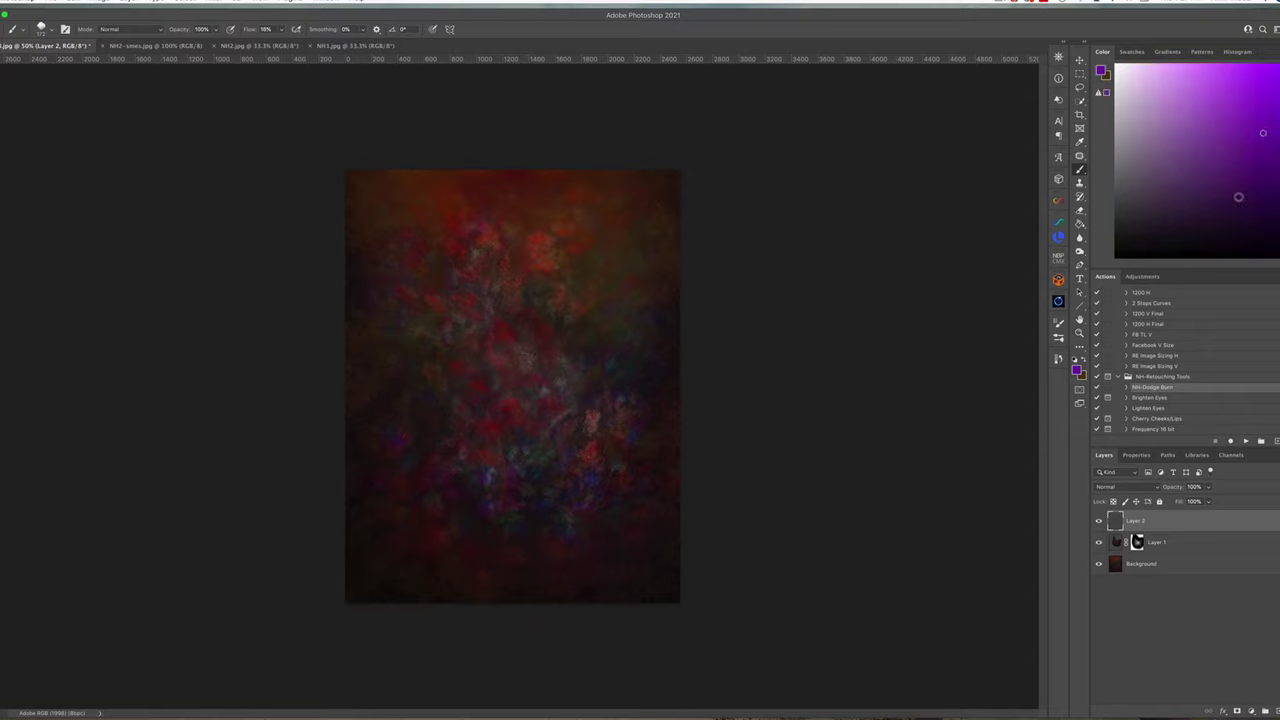
{"action": "left_click_drag", "start_coordinate": [540, 416], "coordinate": [524, 416]}
{"action": "left_click", "coordinate": [532, 359]}
{"action": "left_click_drag", "start_coordinate": [543, 380], "coordinate": [531, 380]}
{"action": "left_click", "coordinate": [1236, 213]}
{"action": "left_click", "coordinate": [1275, 225]}
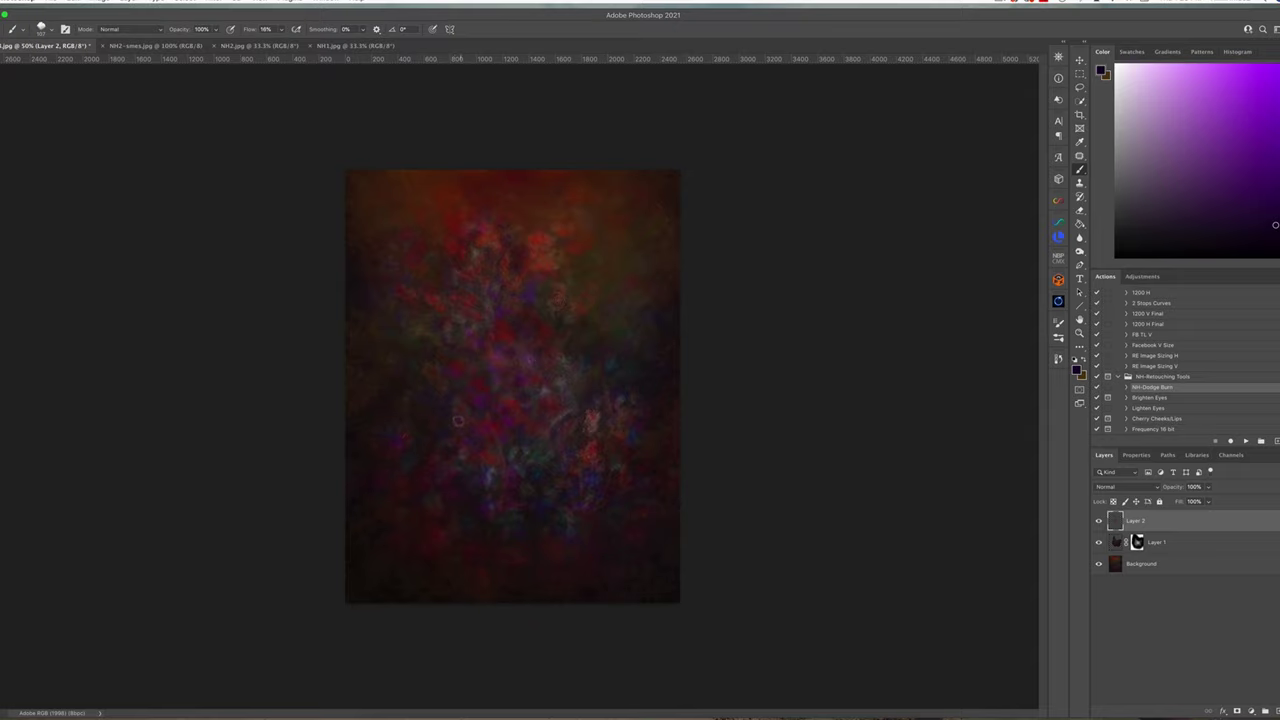
Paint dark olive and muted gold dabs around the upper and outer parts of the bouquet with the tree crowns 1 brush.
{"action": "left_click", "coordinate": [428, 341], "text": "alt"}
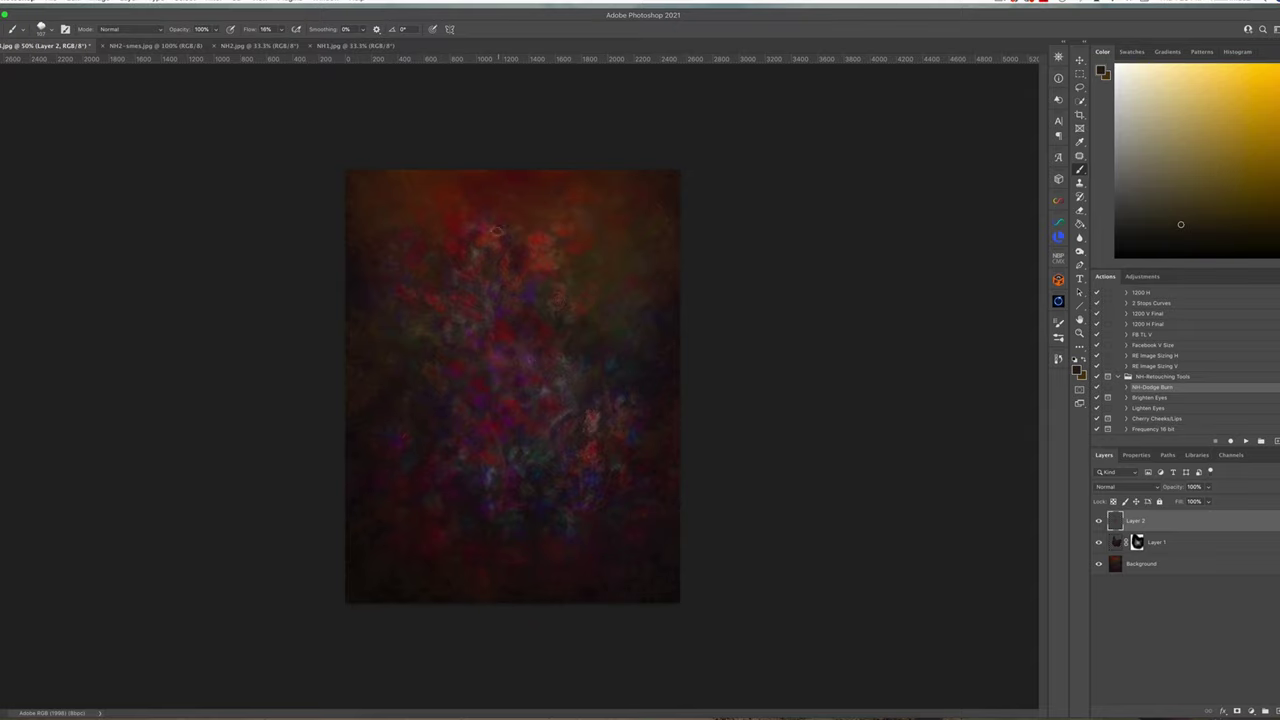
{"action": "key", "text": "."}
{"action": "left_click", "coordinate": [1235, 210]}
{"action": "right_click", "coordinate": [530, 384]}
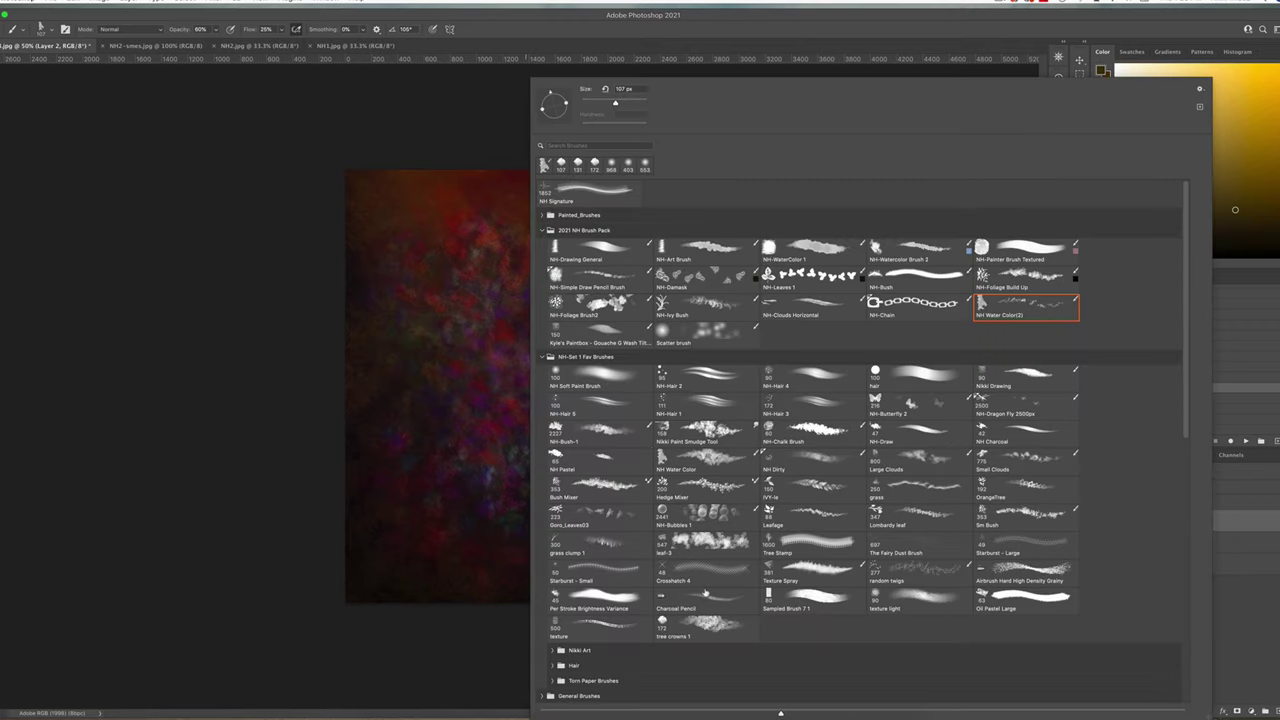
{"action": "left_click", "coordinate": [718, 627]}
{"action": "left_click", "coordinate": [455, 331]}
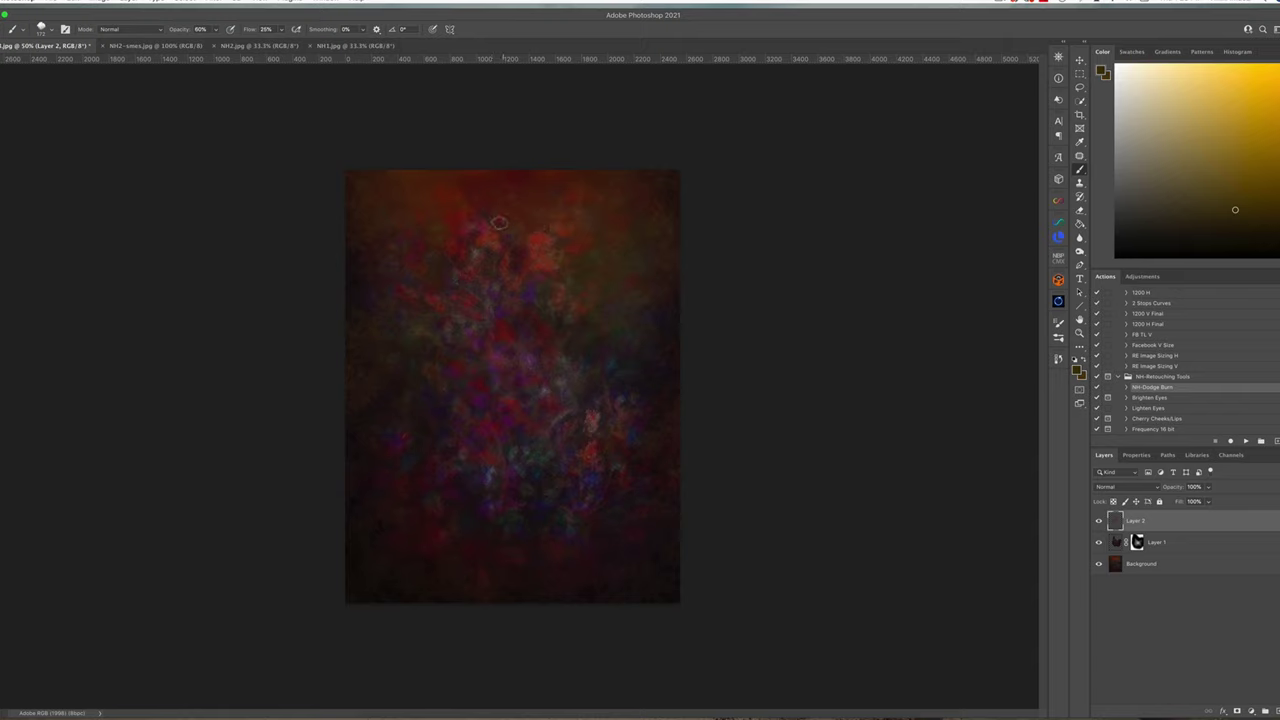
{"action": "left_click", "coordinate": [1223, 175]}
{"action": "mouse_move", "coordinate": [513, 222]}
{"action": "left_mouse_down"}
{"action": "mouse_move", "coordinate": [509, 232]}
{"action": "mouse_move", "coordinate": [495, 214]}
{"action": "mouse_move", "coordinate": [515, 260]}
{"action": "mouse_move", "coordinate": [513, 244]}
{"action": "left_mouse_up"}
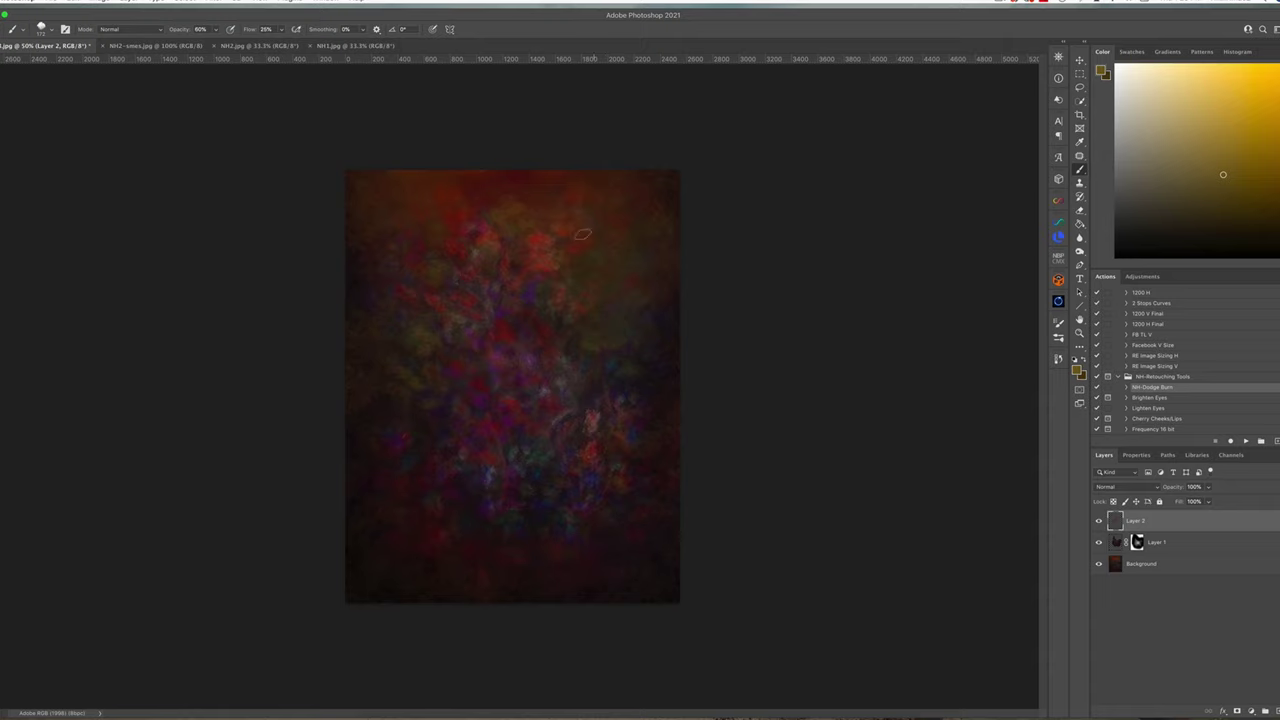
Add lighter tan dabs across the middle and lower edges of the bouquet with a smaller brush.
{"action": "left_click", "coordinate": [1186, 138]}
{"action": "mouse_move", "coordinate": [508, 368]}
{"action": "left_mouse_down"}
{"action": "mouse_move", "coordinate": [475, 355]}
{"action": "mouse_move", "coordinate": [508, 379]}
{"action": "left_mouse_up"}
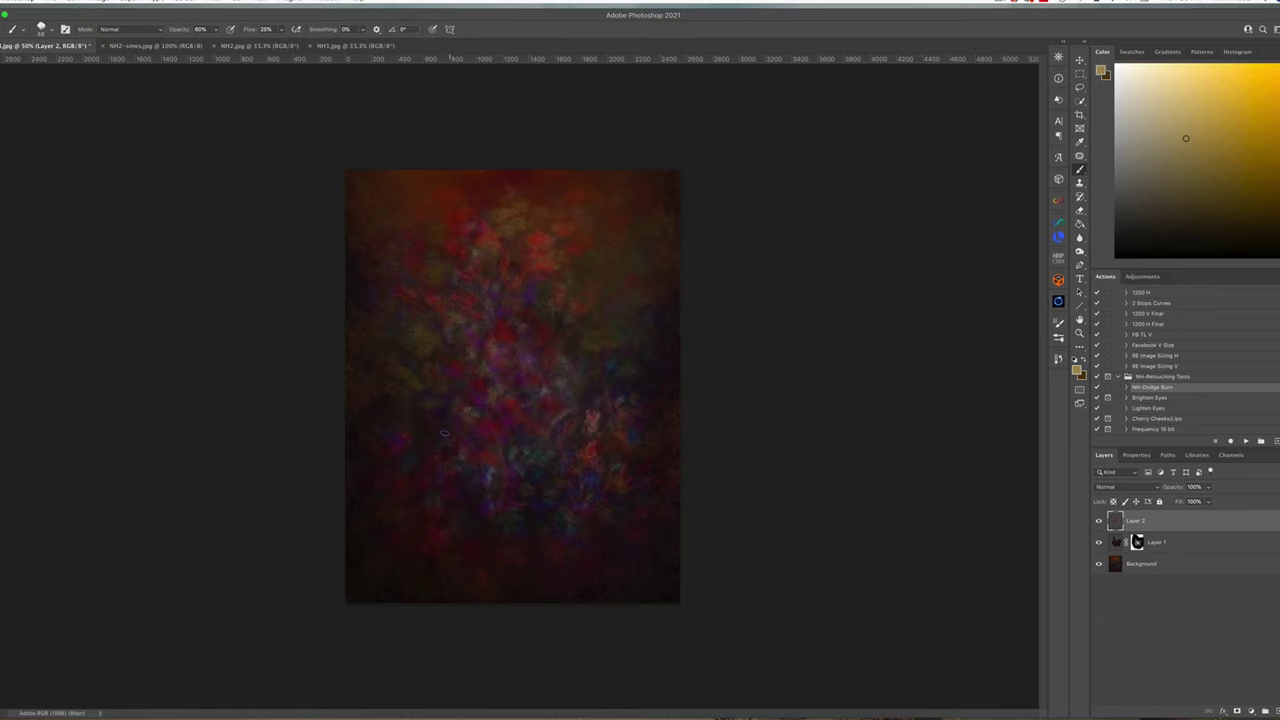
{"action": "left_click_drag", "start_coordinate": [445, 432], "coordinate": [423, 427]}
{"action": "left_click_drag", "start_coordinate": [553, 395], "coordinate": [541, 403]}
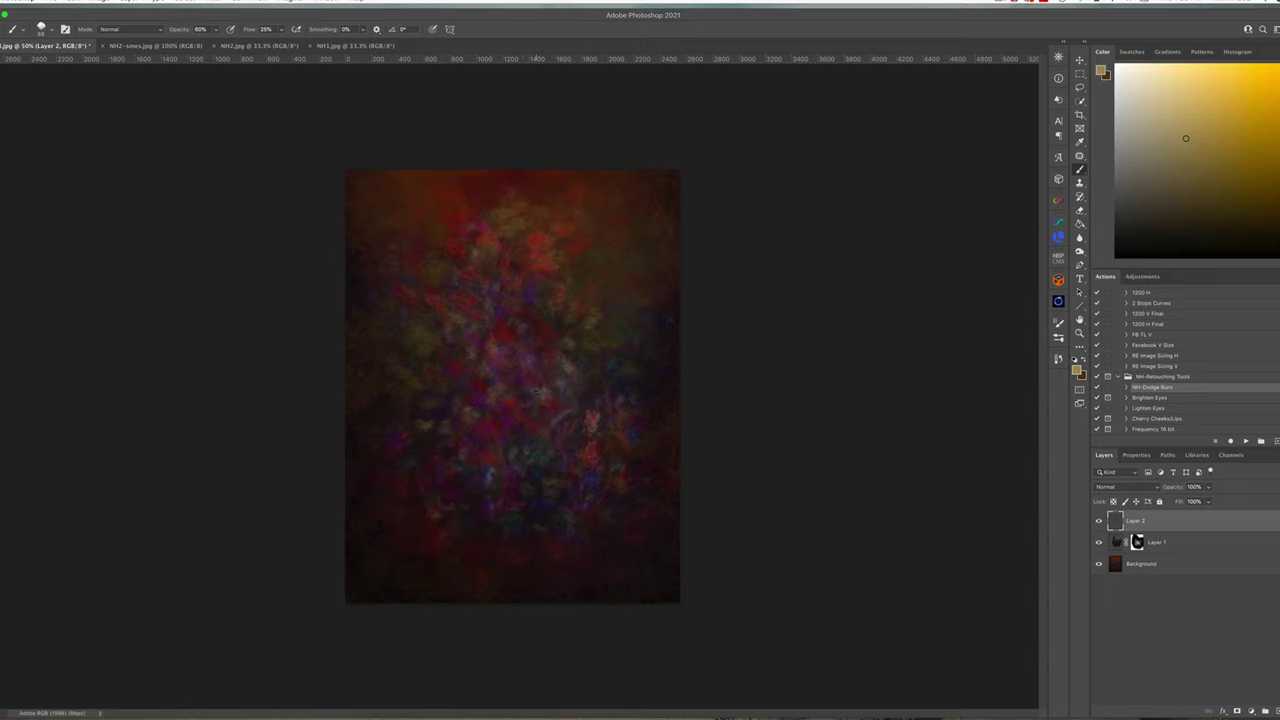
Paint golden yellow highlight dabs around the bouquet's crown and sides, varying the brush size.
{"action": "left_click", "coordinate": [1215, 115]}
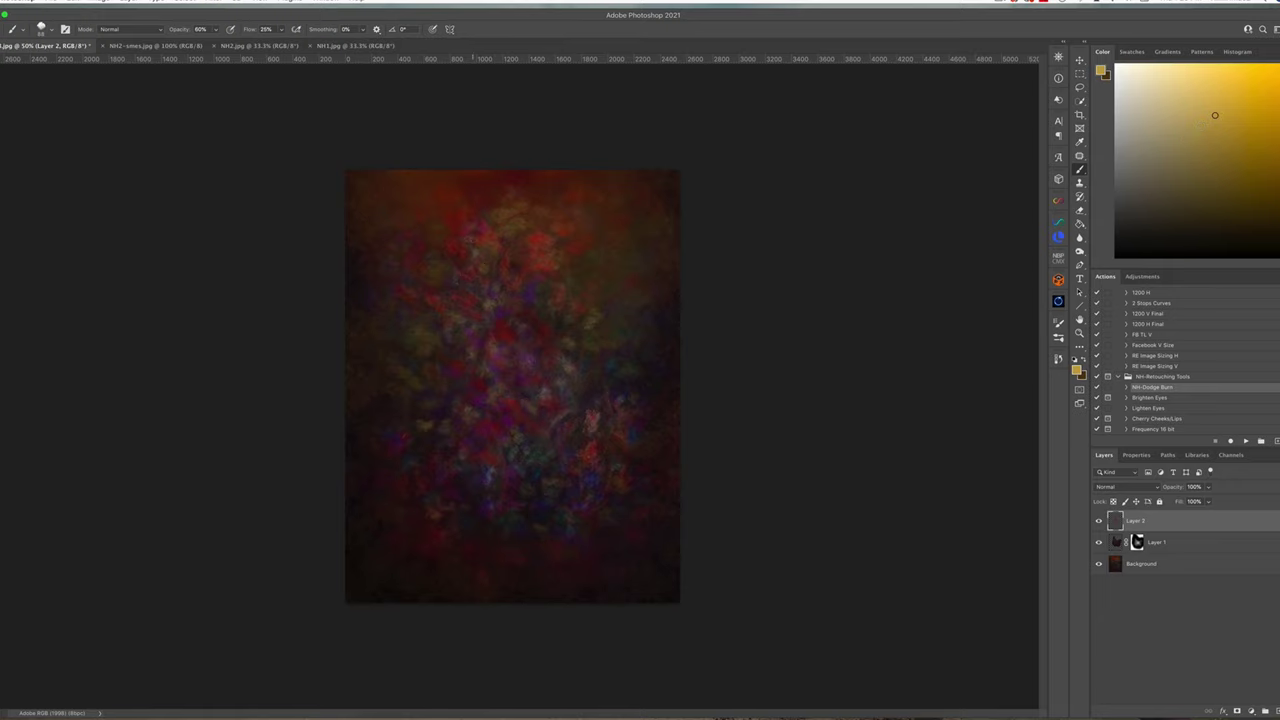
{"action": "mouse_move", "coordinate": [500, 197]}
{"action": "left_mouse_down"}
{"action": "mouse_move", "coordinate": [528, 208]}
{"action": "mouse_move", "coordinate": [508, 214]}
{"action": "left_mouse_up"}
{"action": "mouse_move", "coordinate": [448, 261]}
{"action": "left_mouse_down"}
{"action": "mouse_move", "coordinate": [436, 256]}
{"action": "mouse_move", "coordinate": [416, 322]}
{"action": "left_mouse_up"}
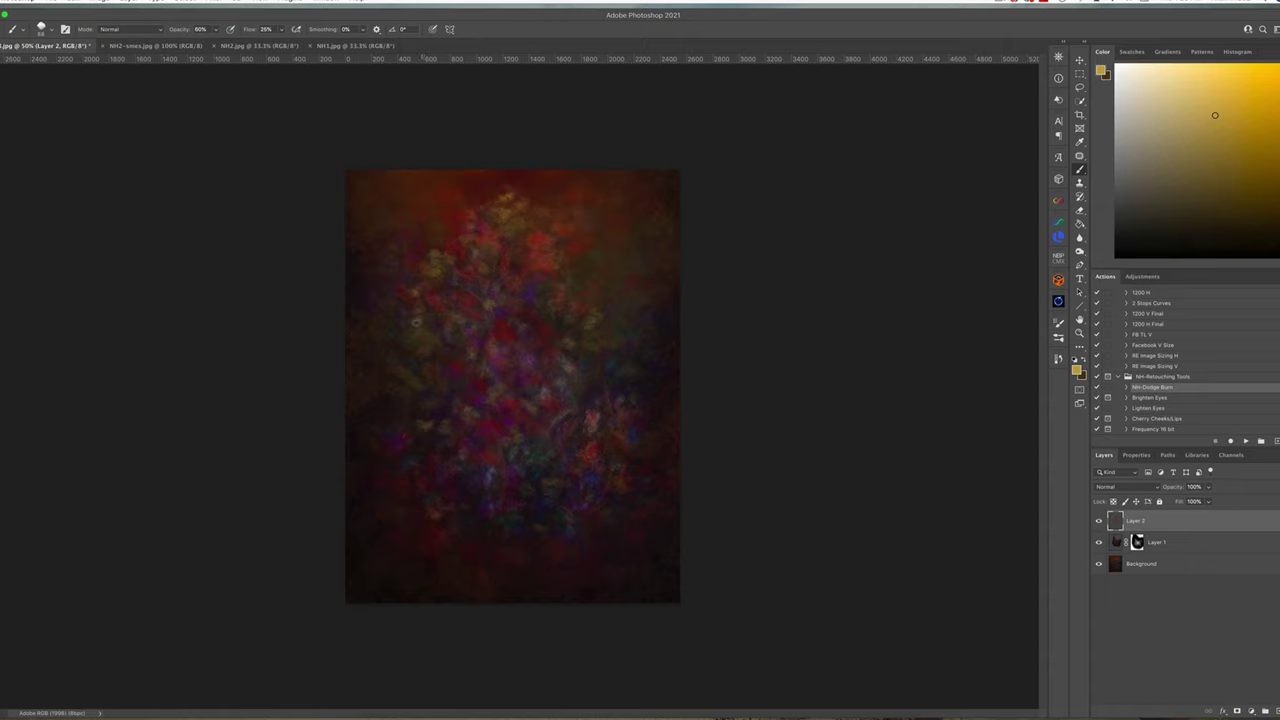
{"action": "mouse_move", "coordinate": [551, 283]}
{"action": "left_mouse_down"}
{"action": "mouse_move", "coordinate": [565, 249]}
{"action": "mouse_move", "coordinate": [556, 227]}
{"action": "left_mouse_up"}
{"action": "left_click_drag", "start_coordinate": [424, 343], "coordinate": [412, 353]}
{"action": "left_click_drag", "start_coordinate": [498, 333], "coordinate": [535, 280], "text": "ctrl+alt"}
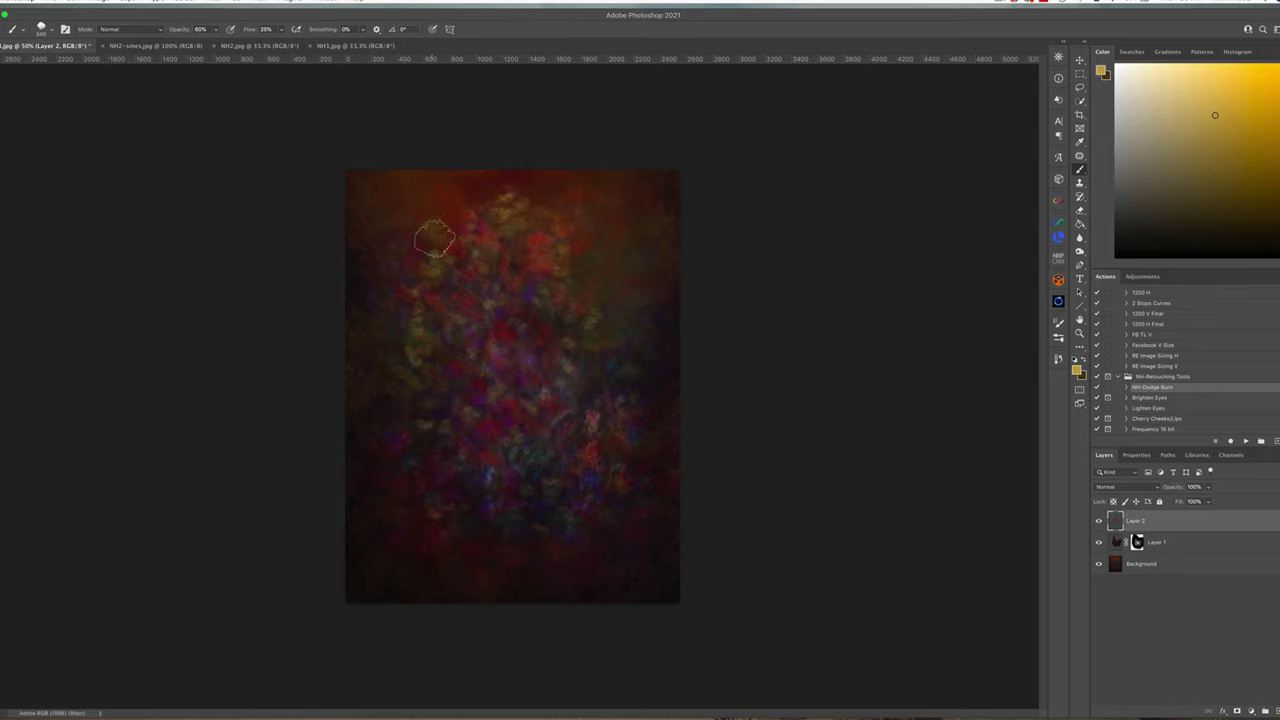
{"action": "left_click_drag", "start_coordinate": [434, 236], "coordinate": [450, 231]}
{"action": "left_click_drag", "start_coordinate": [414, 295], "coordinate": [424, 250]}
{"action": "mouse_move", "coordinate": [472, 385]}
{"action": "left_mouse_down", "text": "ctrl+alt"}
{"action": "mouse_move", "coordinate": [432, 448]}
{"action": "mouse_move", "coordinate": [392, 412]}
{"action": "left_mouse_up", "text": "ctrl+alt"}
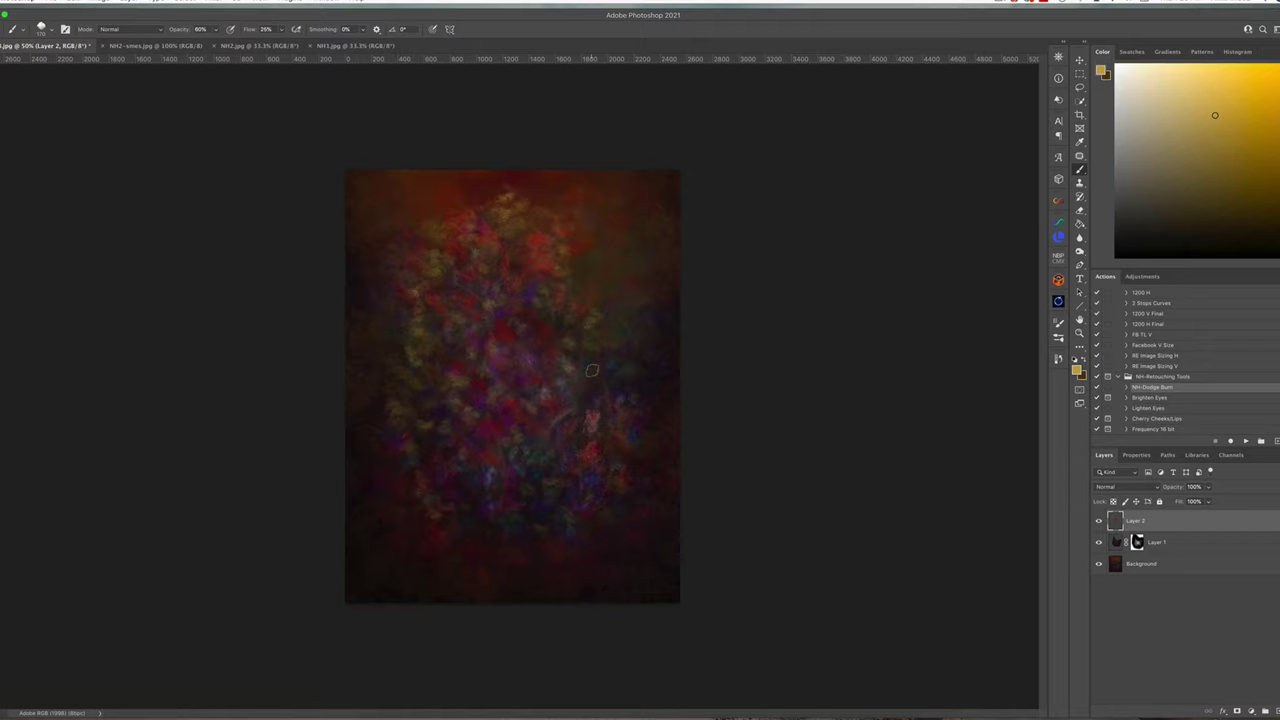
Compare the image with the painted Layer 2 hidden, and set that layer's opacity to 63%.
{"action": "left_click", "coordinate": [1098, 521]}
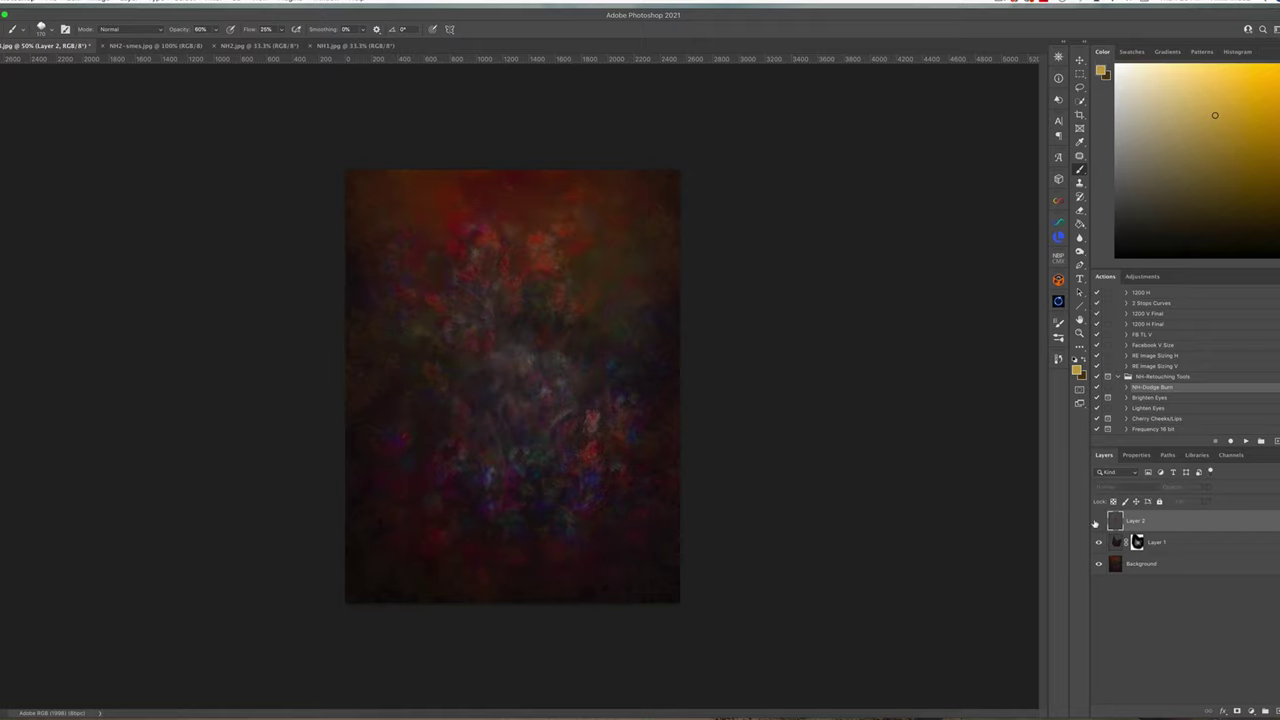
{"action": "left_click", "coordinate": [1099, 521]}
{"action": "left_click_drag", "start_coordinate": [1208, 488], "coordinate": [1191, 498]}
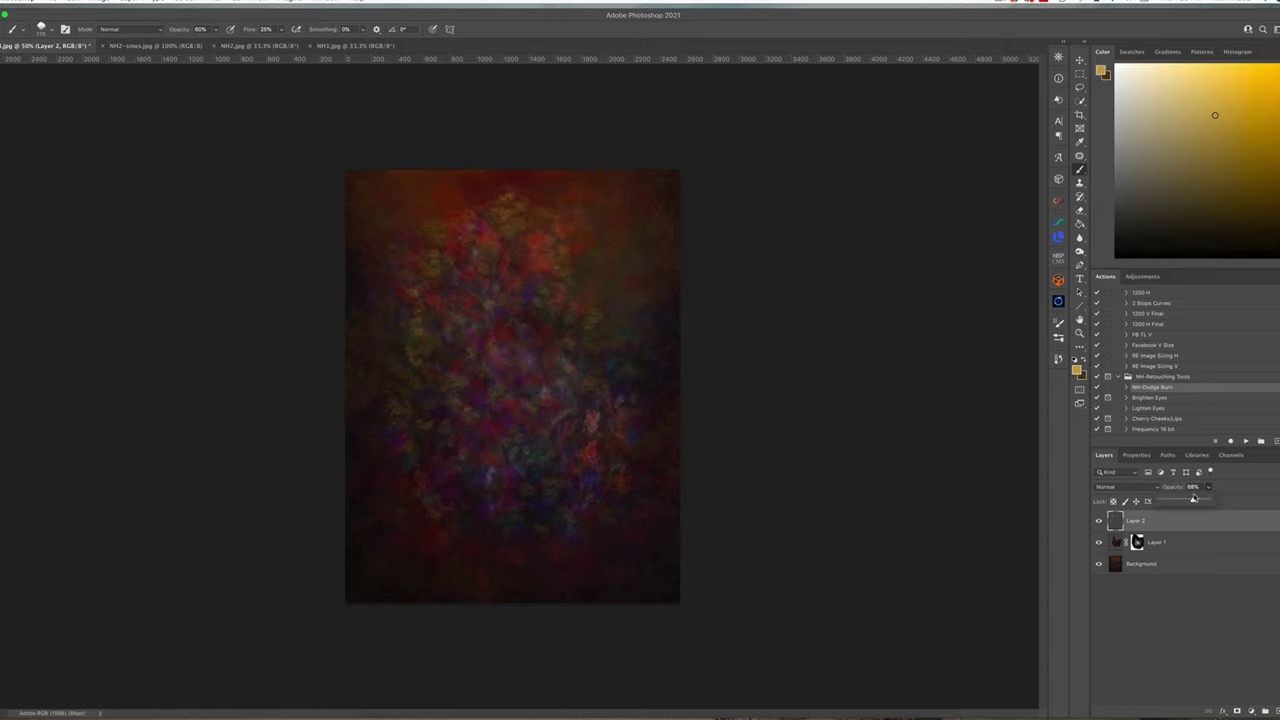
{"action": "left_click_drag", "start_coordinate": [1190, 497], "coordinate": [1196, 500]}
Compare the image with the Layer 1 patch hidden, and lower that layer's opacity slightly below 78%.
{"action": "left_click", "coordinate": [1099, 542]}
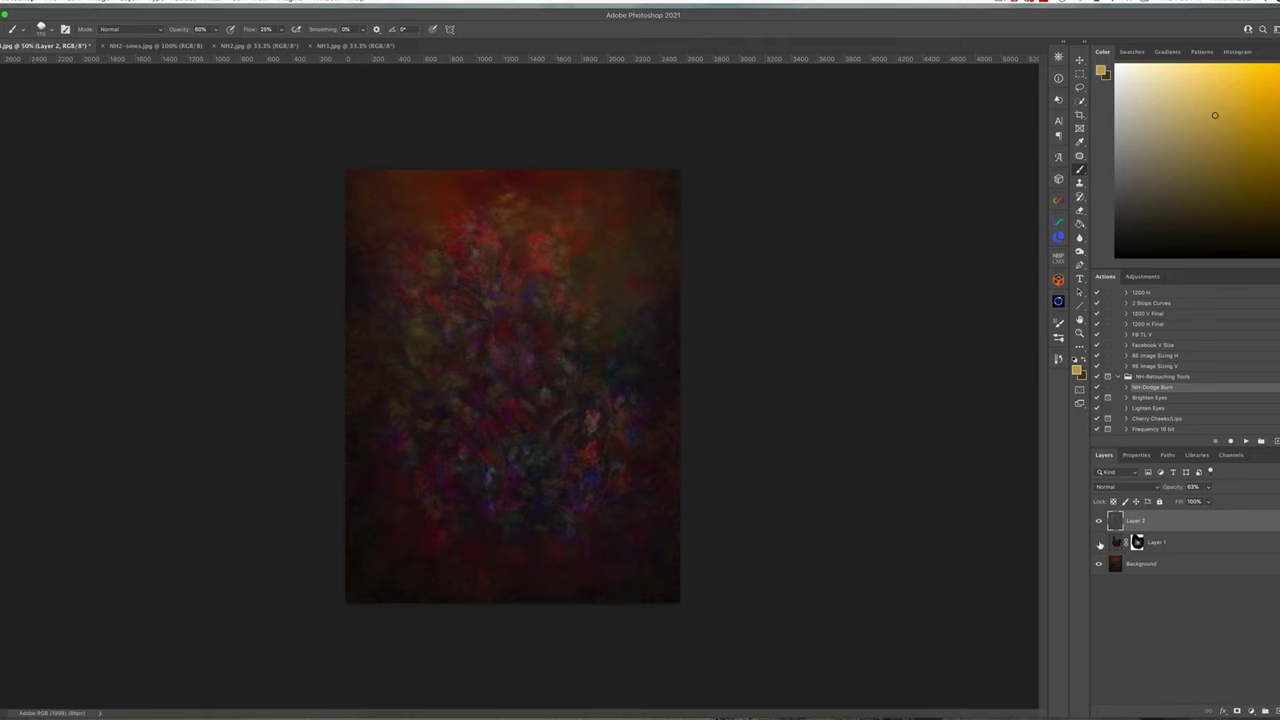
{"action": "left_click", "coordinate": [1099, 542]}
{"action": "left_click", "coordinate": [1201, 542]}
{"action": "left_click", "coordinate": [1208, 487]}
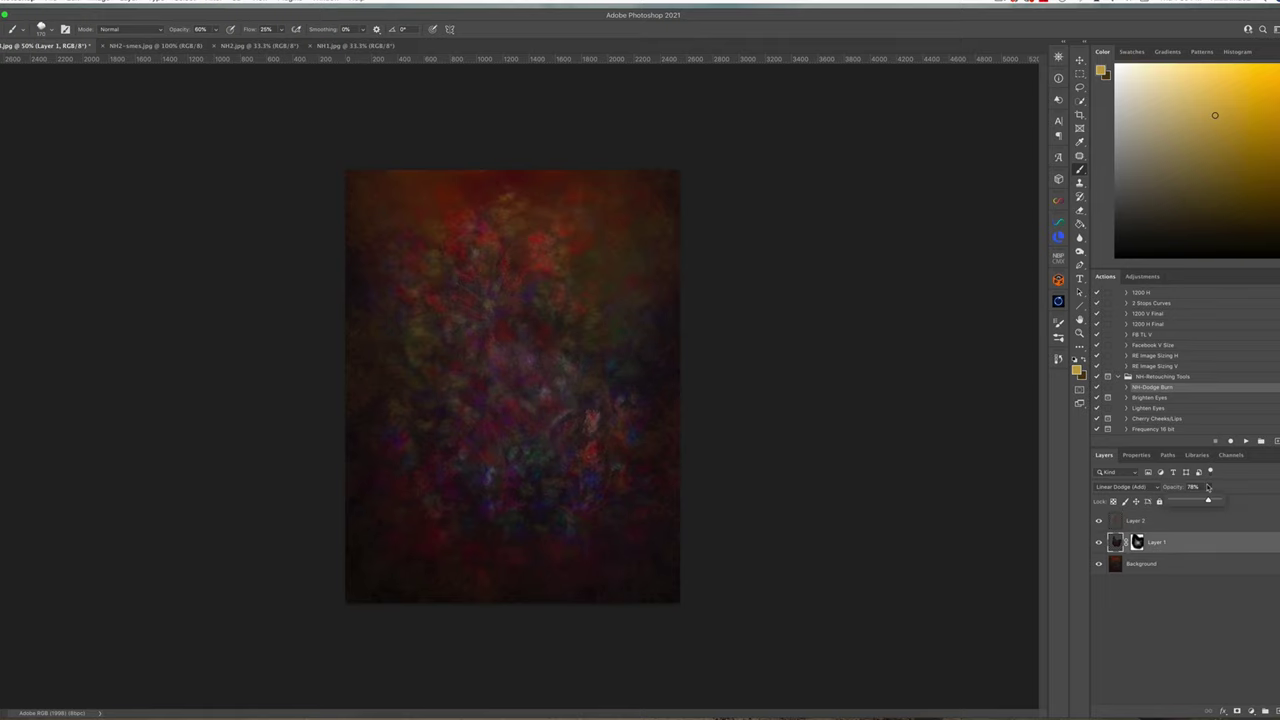
{"action": "left_click_drag", "start_coordinate": [1202, 501], "coordinate": [1199, 501]}
Add a new layer above Layer 2 and paint dark green foliage dabs around the bouquet with a larger brush.
{"action": "left_click", "coordinate": [1171, 526]}
{"action": "left_click", "coordinate": [1277, 709]}
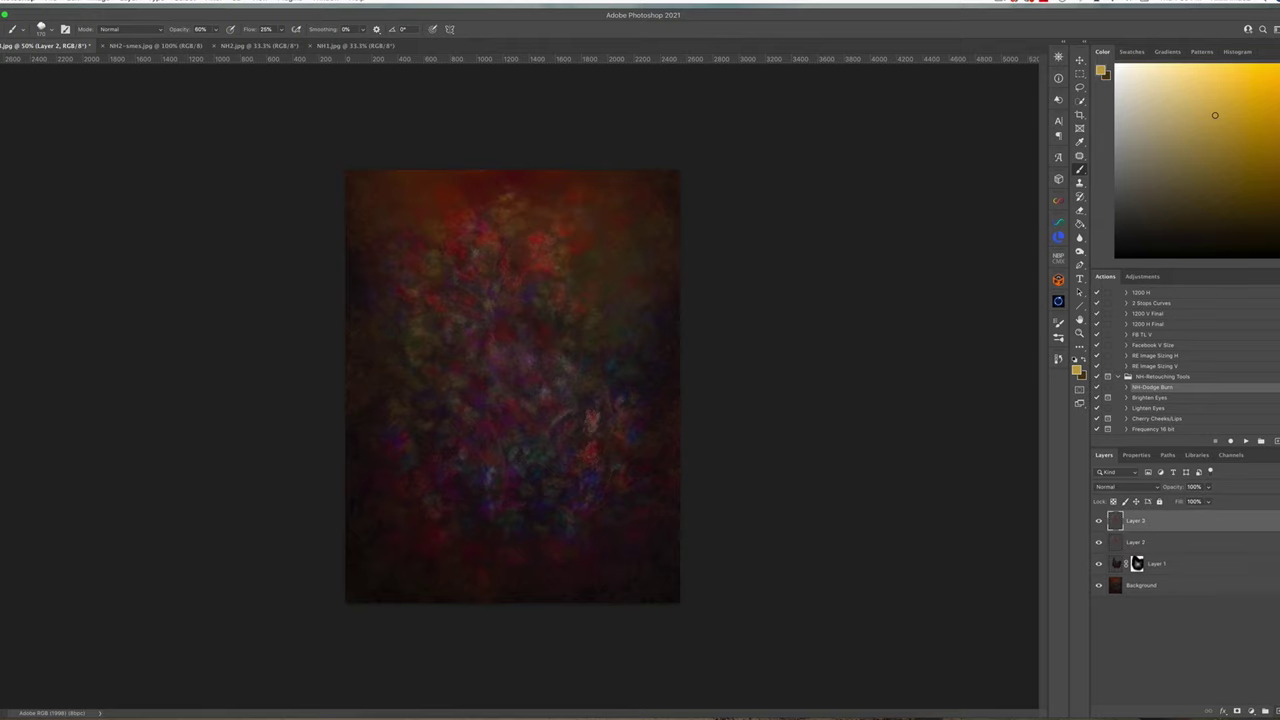
{"action": "left_click", "coordinate": [1279, 217]}
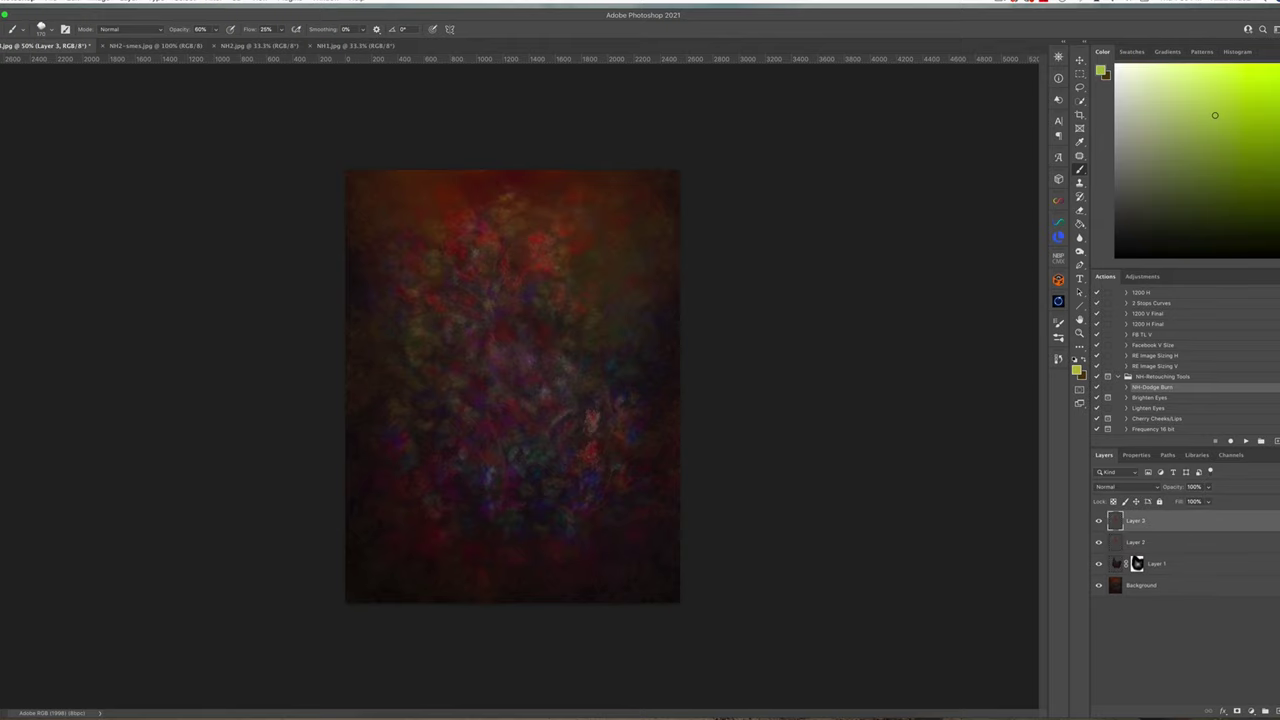
{"action": "left_click", "coordinate": [1267, 180]}
{"action": "left_click_drag", "start_coordinate": [426, 542], "coordinate": [456, 540], "text": "ctrl+alt"}
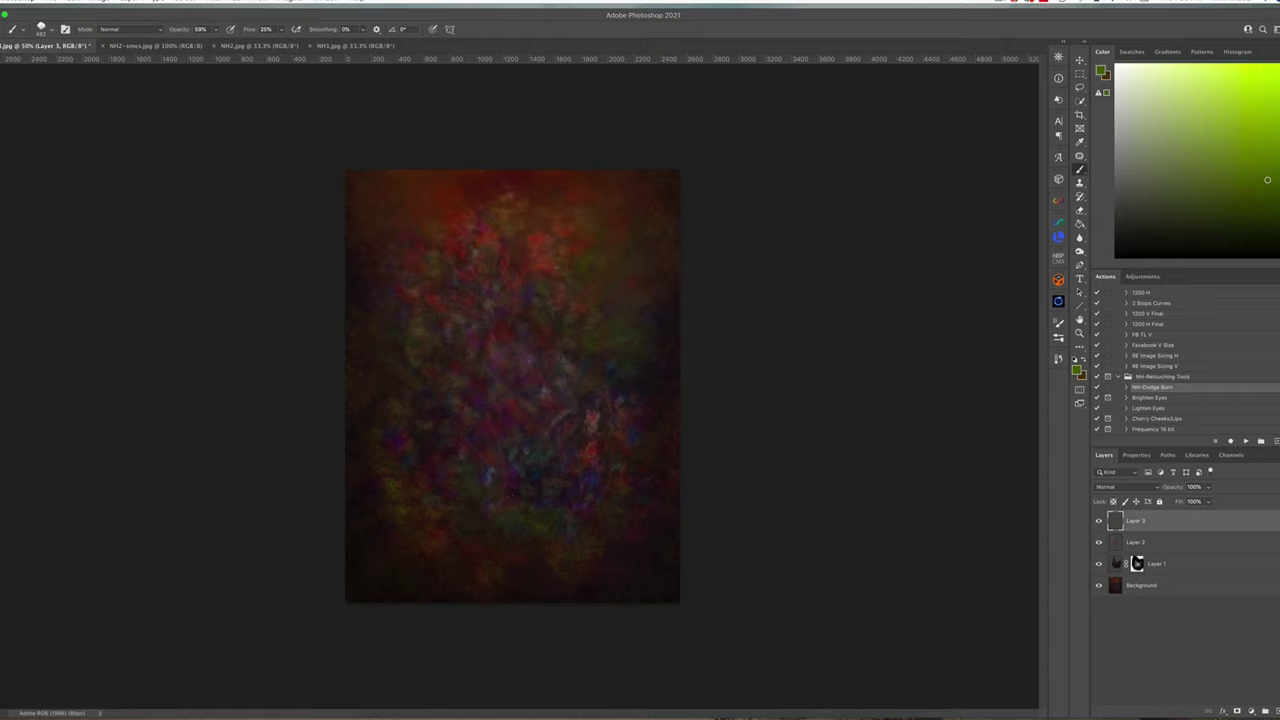
Paint bright orange dabs around the outside of the bouquet and reduce Layer 3's opacity to 42%.
{"action": "left_click_drag", "start_coordinate": [1279, 217], "coordinate": [1279, 236]}
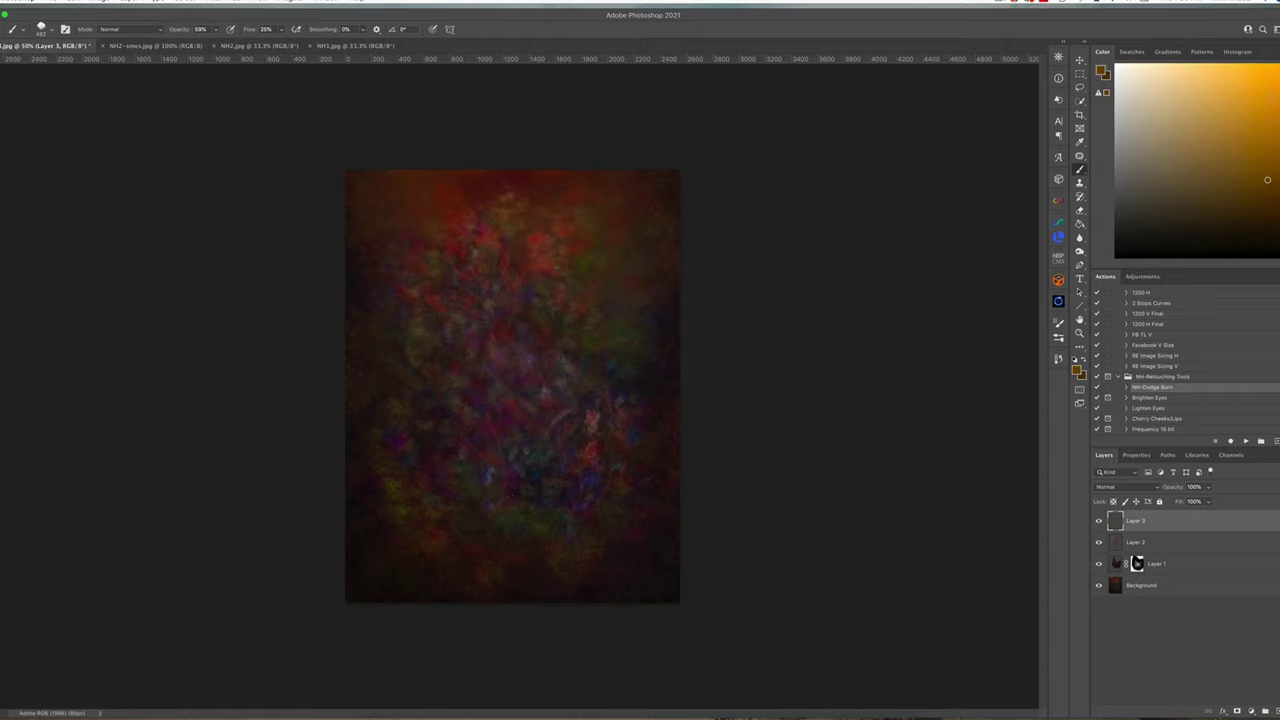
{"action": "left_click", "coordinate": [1275, 96]}
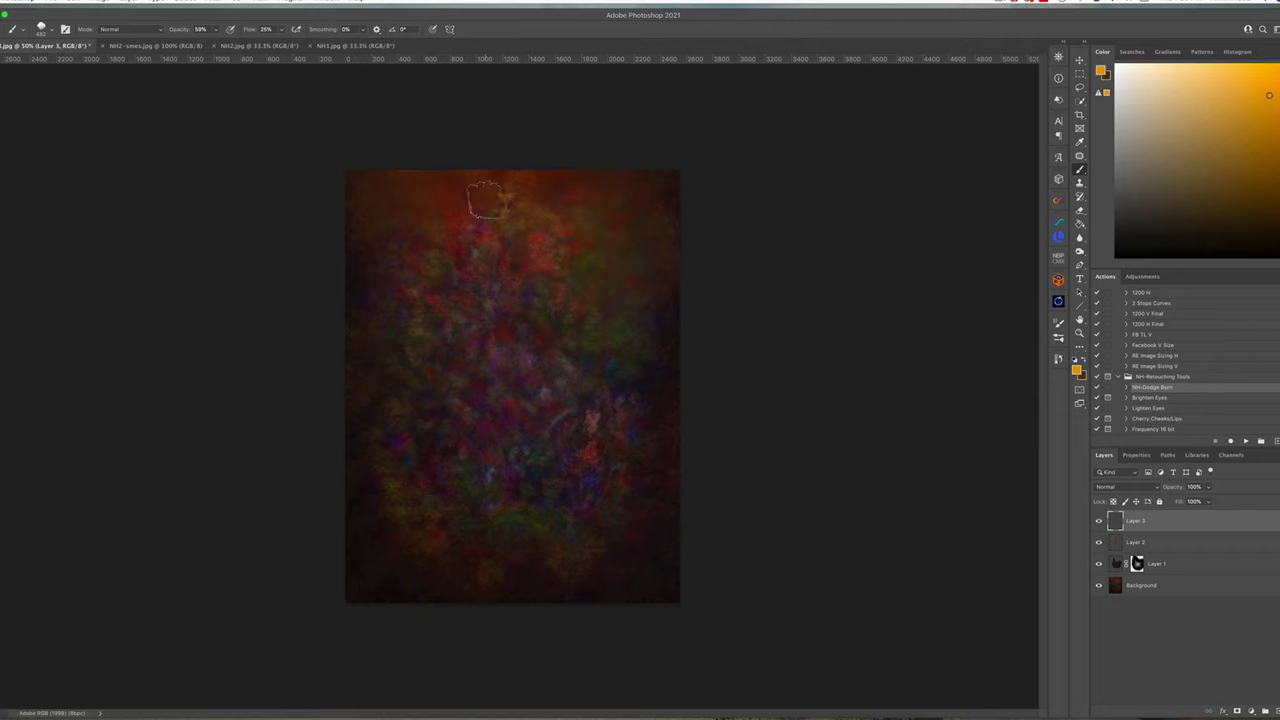
{"action": "left_click_drag", "start_coordinate": [450, 236], "coordinate": [403, 334]}
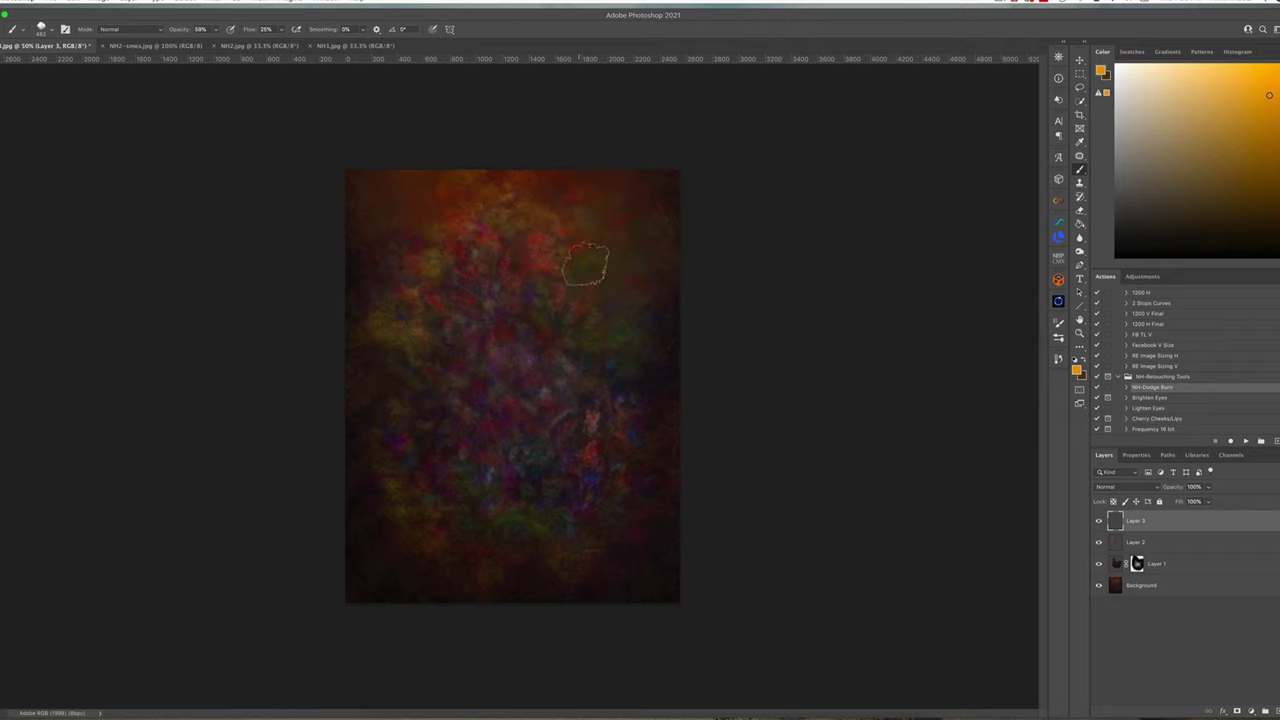
{"action": "mouse_move", "coordinate": [586, 264]}
{"action": "left_mouse_down"}
{"action": "mouse_move", "coordinate": [563, 195]}
{"action": "mouse_move", "coordinate": [628, 300]}
{"action": "mouse_move", "coordinate": [621, 380]}
{"action": "mouse_move", "coordinate": [636, 426]}
{"action": "mouse_move", "coordinate": [630, 373]}
{"action": "mouse_move", "coordinate": [616, 485]}
{"action": "mouse_move", "coordinate": [588, 528]}
{"action": "mouse_move", "coordinate": [516, 520]}
{"action": "mouse_move", "coordinate": [516, 557]}
{"action": "mouse_move", "coordinate": [478, 570]}
{"action": "mouse_move", "coordinate": [415, 514]}
{"action": "mouse_move", "coordinate": [396, 462]}
{"action": "mouse_move", "coordinate": [398, 371]}
{"action": "left_mouse_up"}
{"action": "left_click_drag", "start_coordinate": [637, 383], "coordinate": [627, 404]}
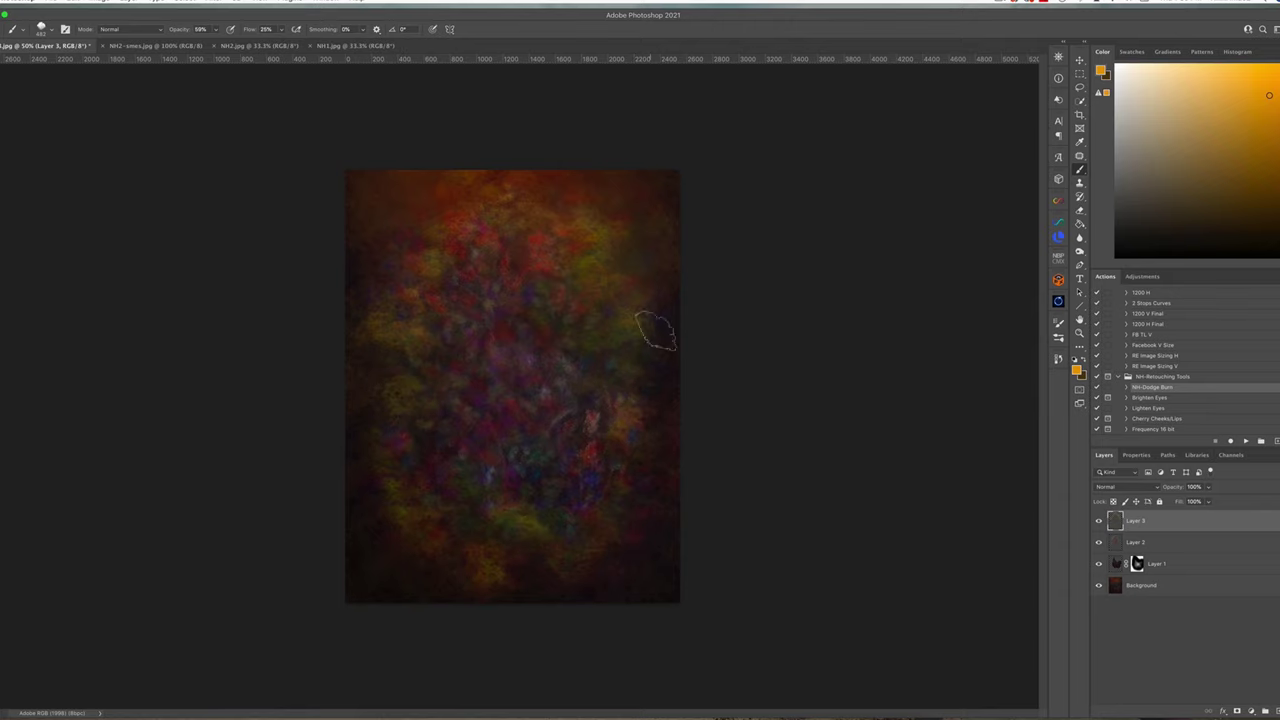
{"action": "left_click_drag", "start_coordinate": [1208, 487], "coordinate": [1180, 502]}
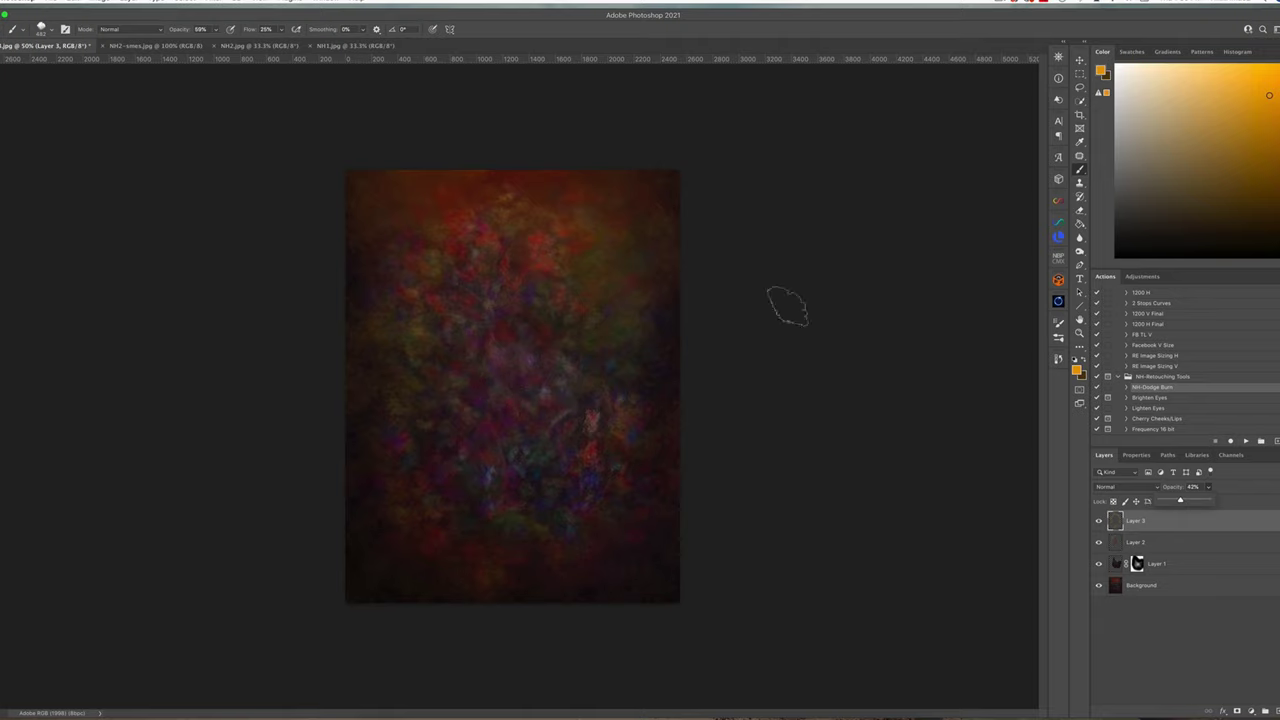
Paint light purple dabs through the center of the bouquet with a smaller brush.
{"action": "left_click", "coordinate": [1279, 104]}
{"action": "left_click_drag", "start_coordinate": [1186, 87], "coordinate": [1176, 83]}
{"action": "key", "text": "["}
{"action": "key", "text": "["}
{"action": "key", "text": "["}
{"action": "key", "text": "["}
{"action": "left_click", "coordinate": [511, 354]}
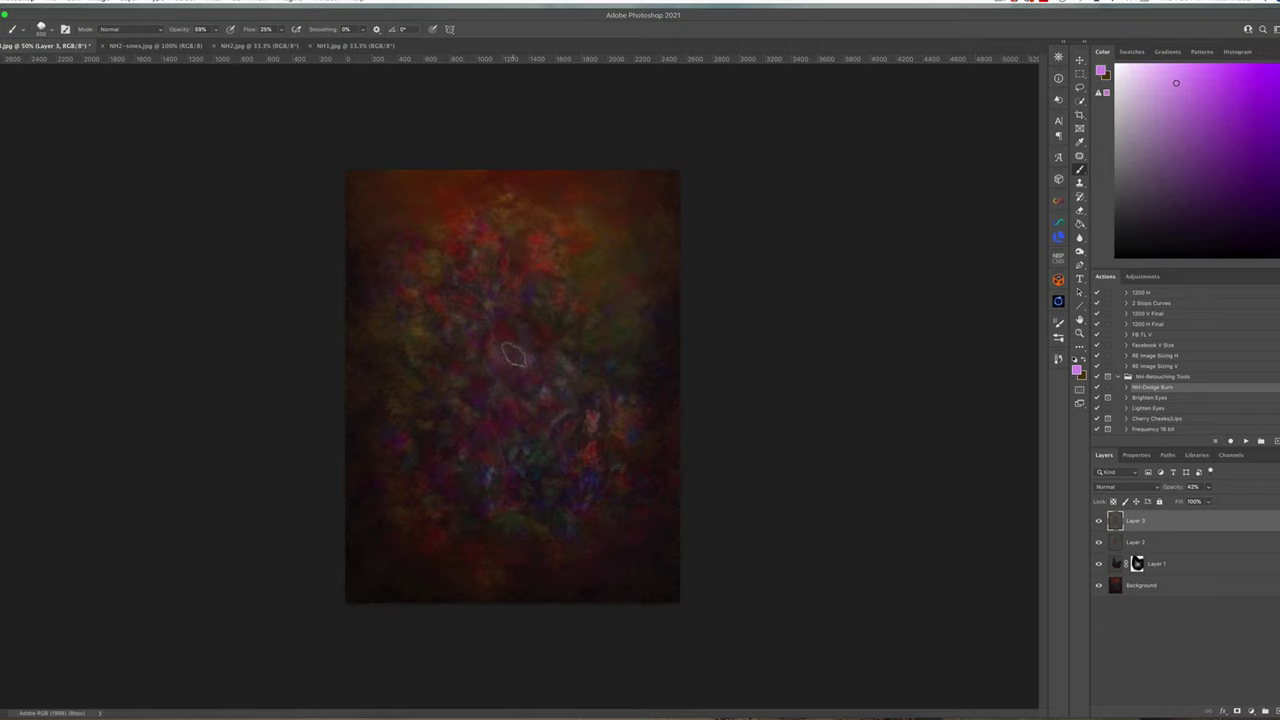
{"action": "mouse_move", "coordinate": [484, 332]}
{"action": "left_mouse_down"}
{"action": "mouse_move", "coordinate": [494, 300]}
{"action": "mouse_move", "coordinate": [523, 309]}
{"action": "mouse_move", "coordinate": [520, 331]}
{"action": "left_mouse_up"}
{"action": "mouse_move", "coordinate": [528, 375]}
{"action": "left_mouse_down"}
{"action": "mouse_move", "coordinate": [538, 390]}
{"action": "mouse_move", "coordinate": [473, 423]}
{"action": "mouse_move", "coordinate": [478, 453]}
{"action": "left_mouse_up"}
Shrink the brush, choose a blue-violet color, and set the brush flow to 50% and opacity to 85%.
{"action": "key", "text": "["}
{"action": "key", "text": "["}
{"action": "key", "text": "["}
{"action": "key", "text": "["}
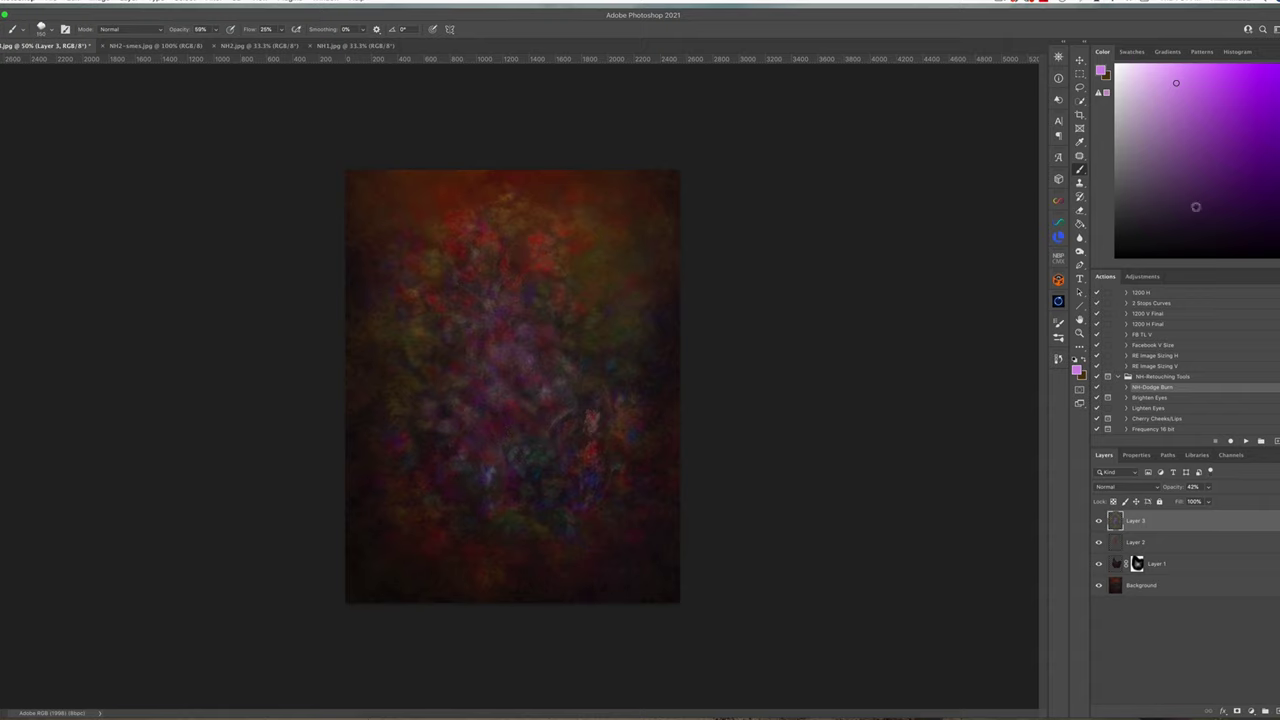
{"action": "left_click", "coordinate": [1279, 128]}
{"action": "left_click", "coordinate": [1210, 102]}
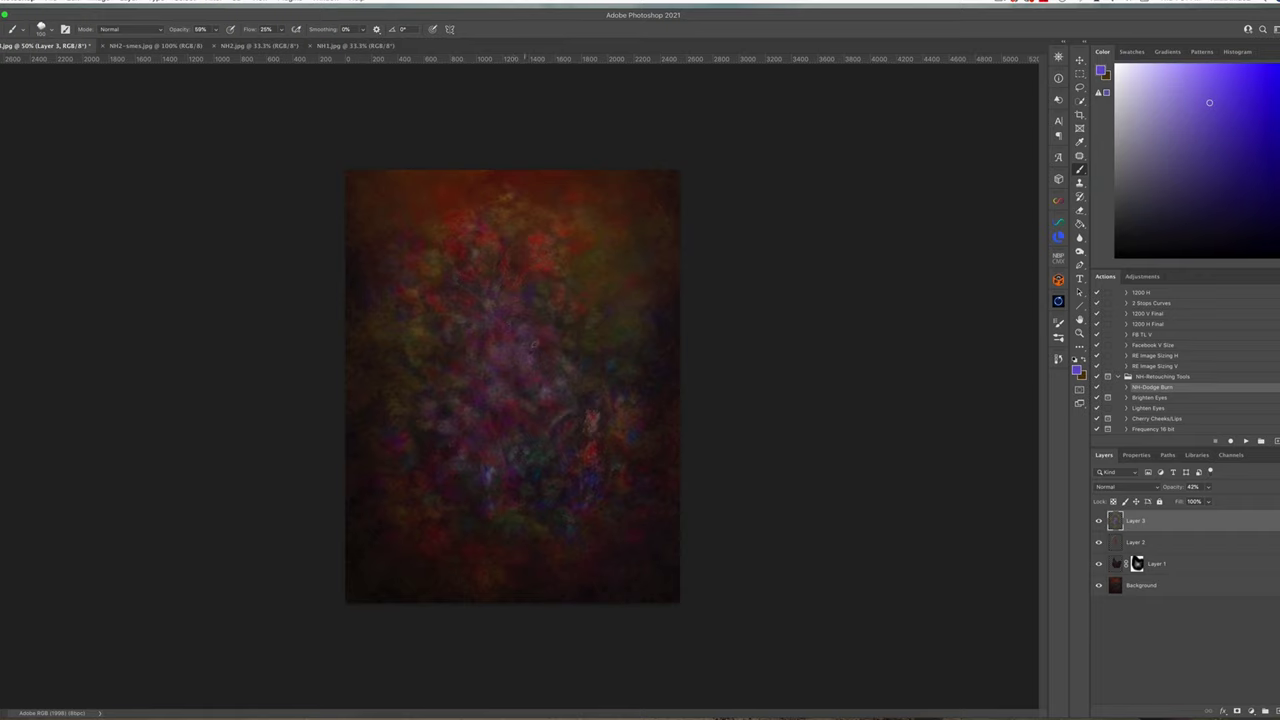
{"action": "left_click", "coordinate": [281, 29]}
{"action": "left_click_drag", "start_coordinate": [281, 43], "coordinate": [295, 43]}
{"action": "left_click", "coordinate": [216, 29]}
{"action": "left_click_drag", "start_coordinate": [216, 43], "coordinate": [229, 43]}
Paint small pale lavender and pale blue flower dabs across the bouquet and along its lower edges.
{"action": "key", "text": "["}
{"action": "left_click", "coordinate": [1172, 73]}
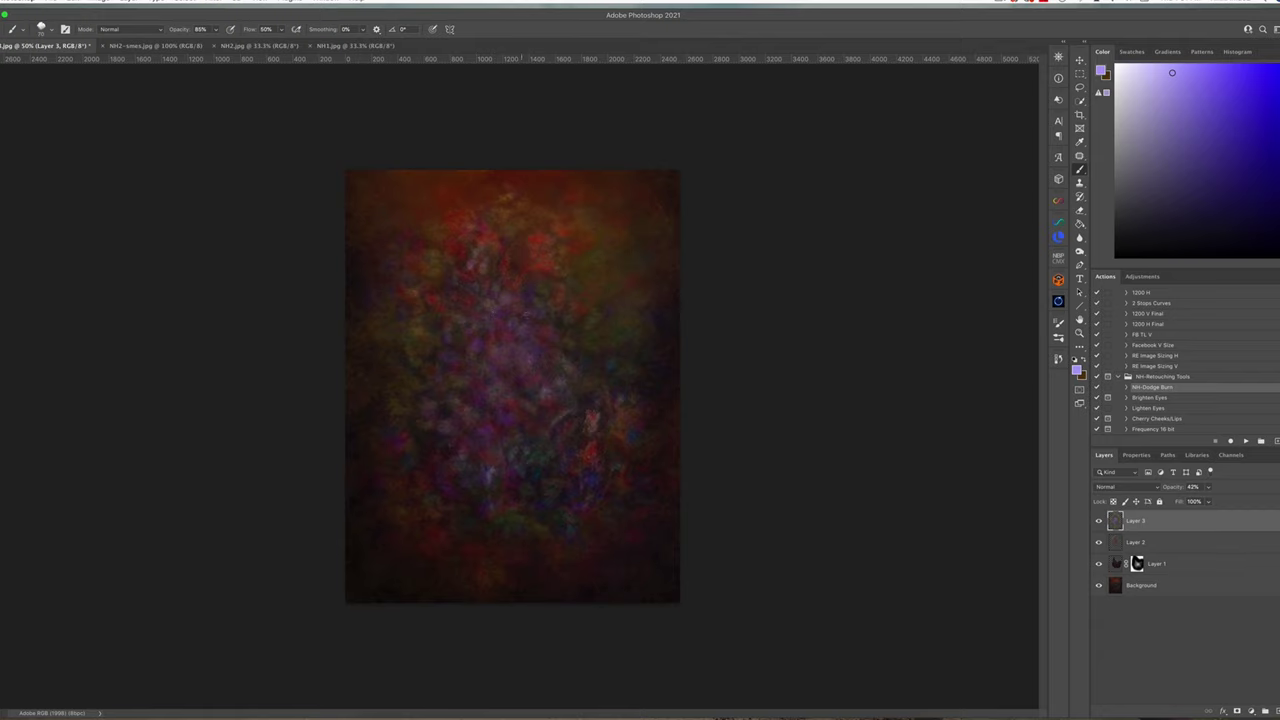
{"action": "left_click", "coordinate": [624, 397]}
{"action": "left_click", "coordinate": [606, 412]}
{"action": "left_click", "coordinate": [604, 426]}
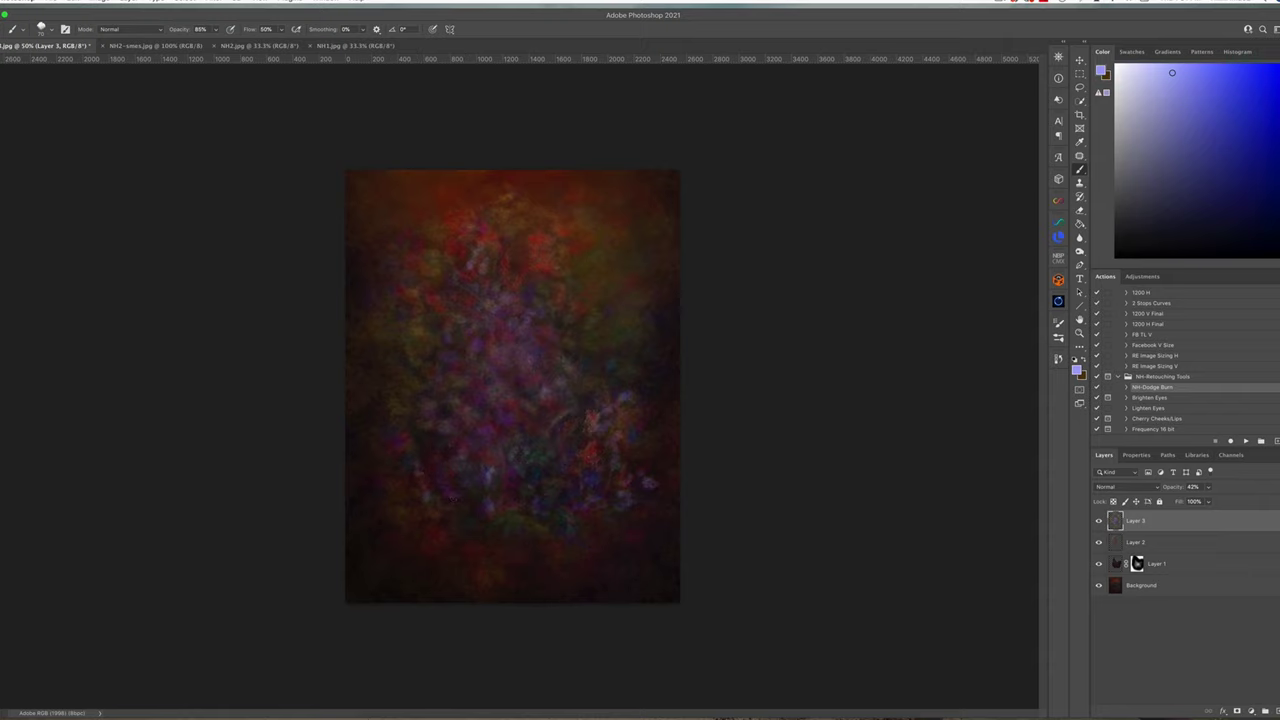
{"action": "left_click_drag", "start_coordinate": [1279, 125], "coordinate": [1279, 136]}
{"action": "key", "text": "bracketright"}
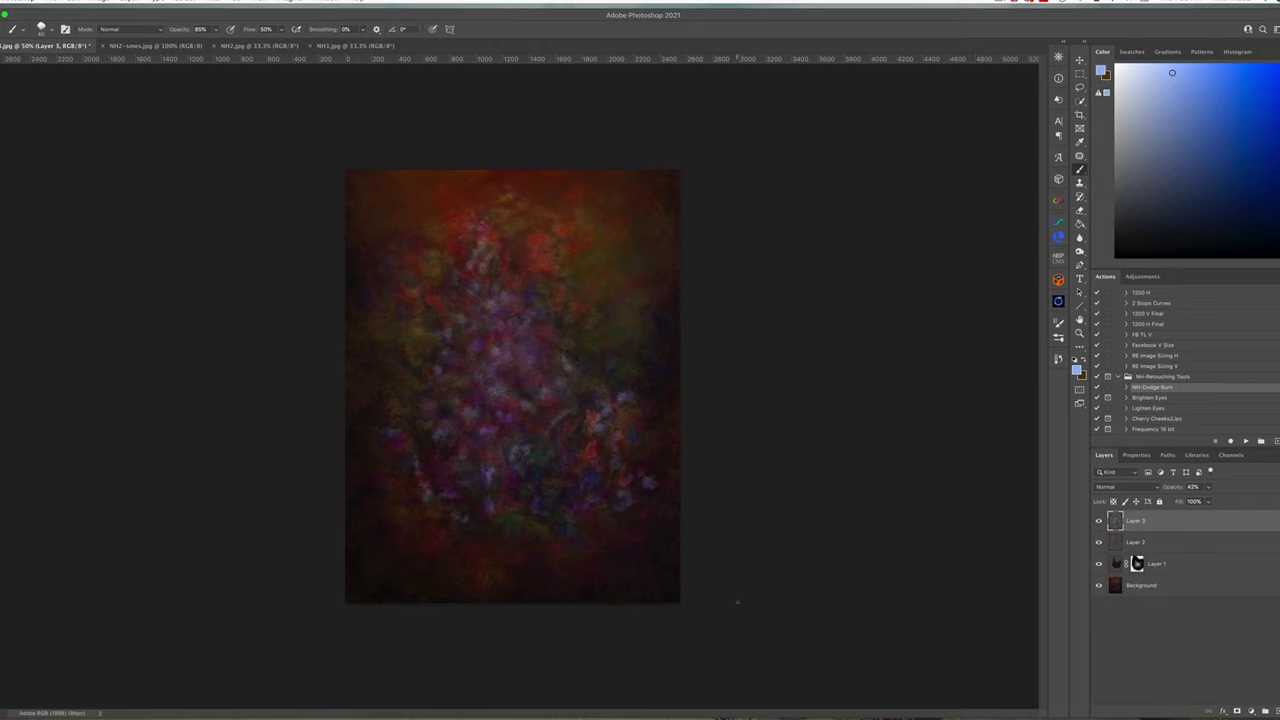
Reduce Layer 3's opacity to 23% and compare the image with that layer hidden.
{"action": "left_click", "coordinate": [1208, 487]}
{"action": "left_click_drag", "start_coordinate": [1208, 501], "coordinate": [1203, 502]}
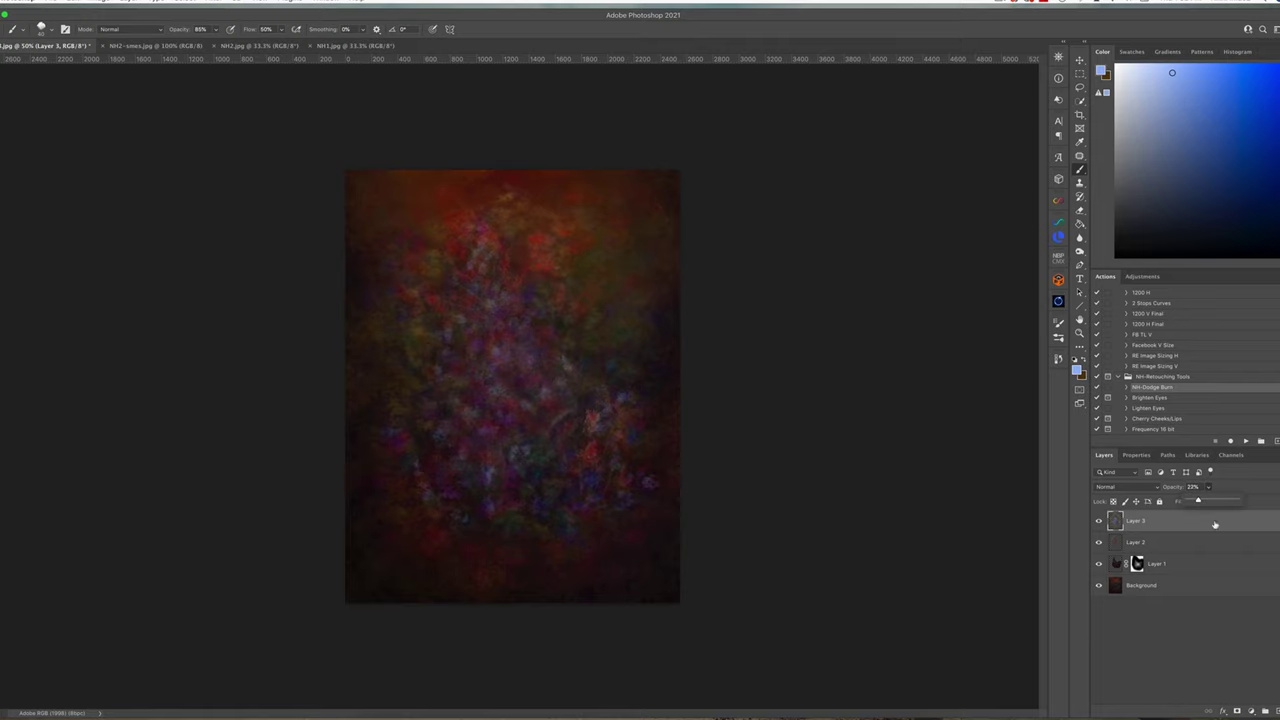
{"action": "left_click", "coordinate": [1099, 520]}
{"action": "left_click", "coordinate": [1099, 520]}
Flatten the image and open it in the Alien Skin Exposure X4 filter.
{"action": "left_click", "coordinate": [128, 2]}
{"action": "left_click", "coordinate": [178, 249]}
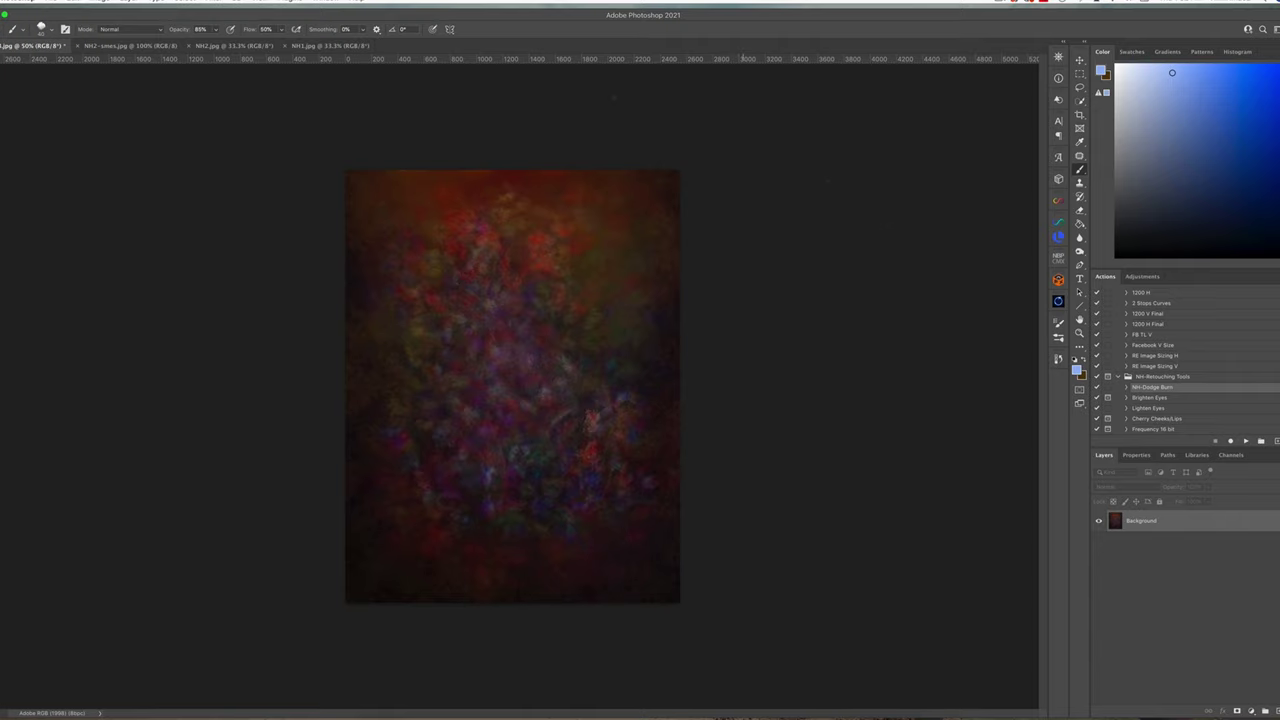
{"action": "left_click", "coordinate": [222, 3]}
{"action": "mouse_move", "coordinate": [314, 180]}
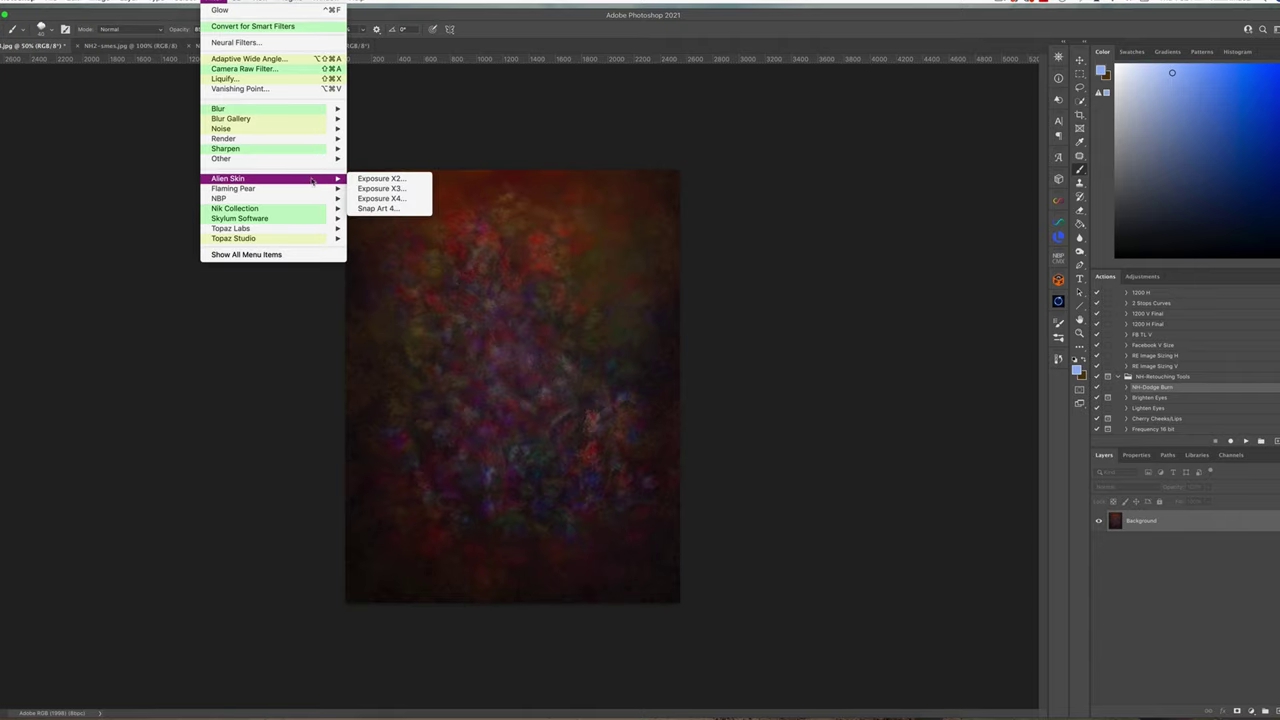
{"action": "left_click", "coordinate": [386, 199]}
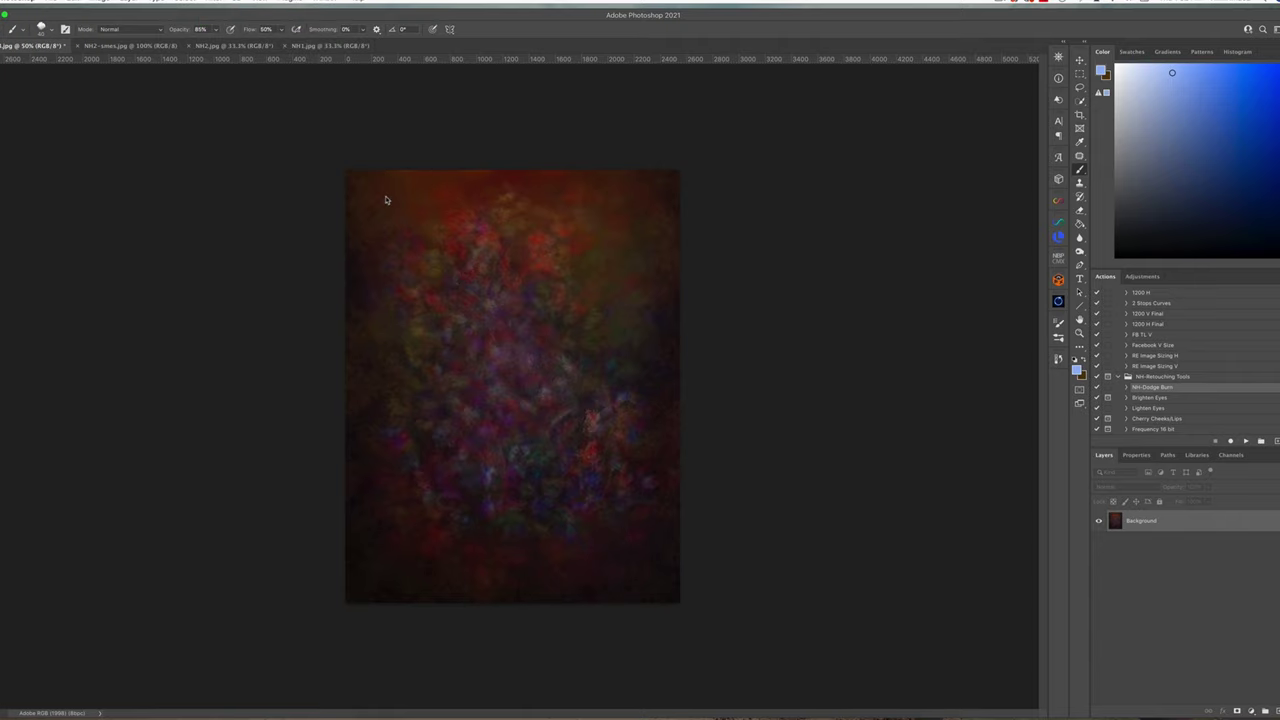
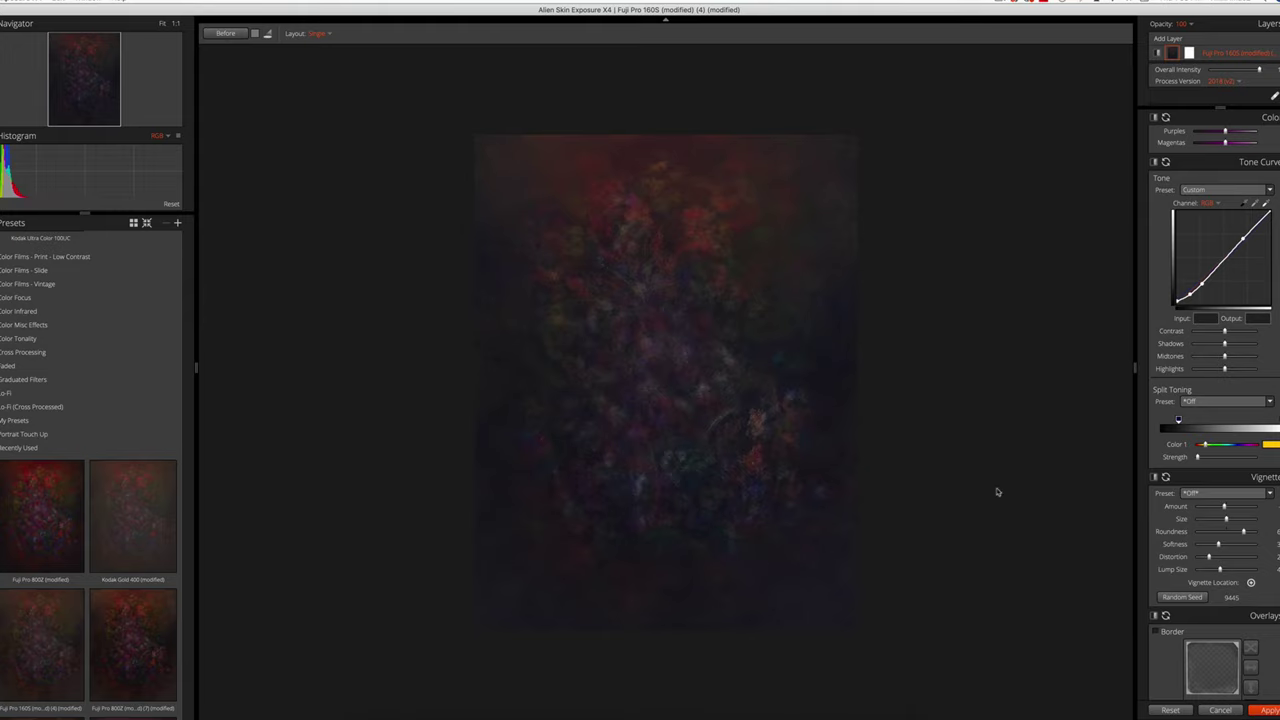
Compare the loaded Fuji Pro 160S look with the original image, and reset the Exposure layer.
{"action": "key", "text": "backslash"}
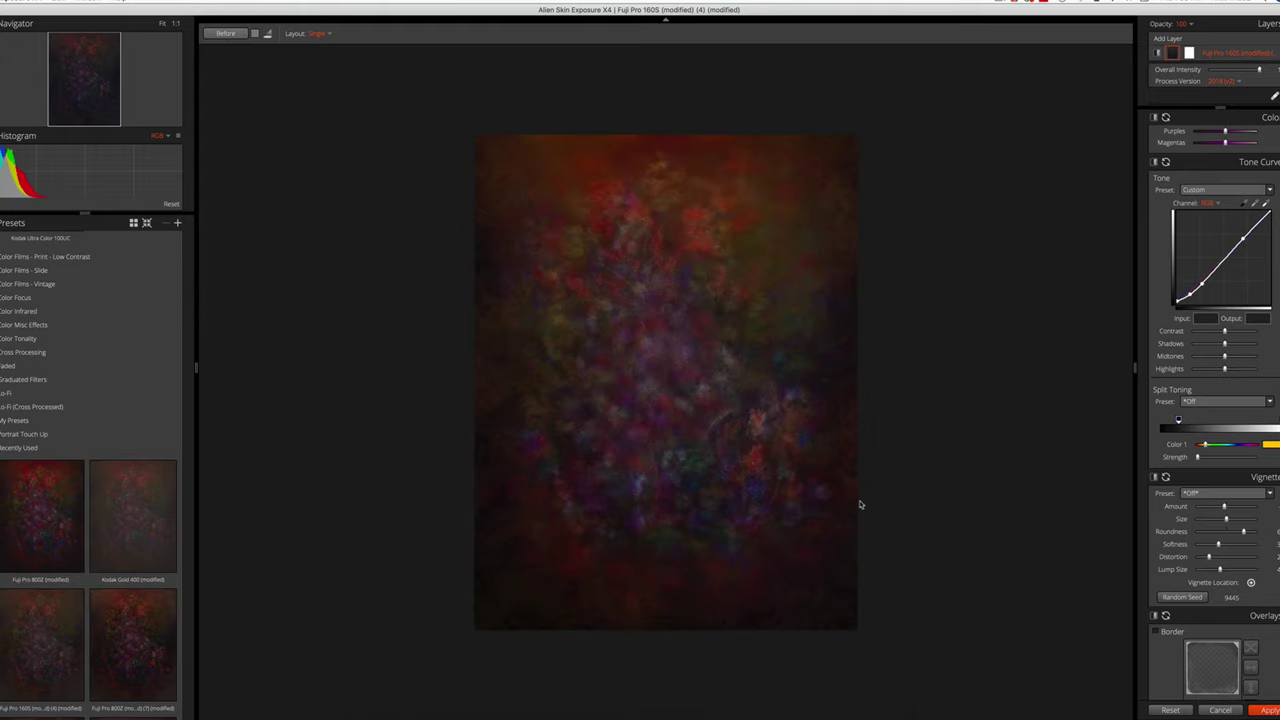
{"action": "key", "text": "backslash"}
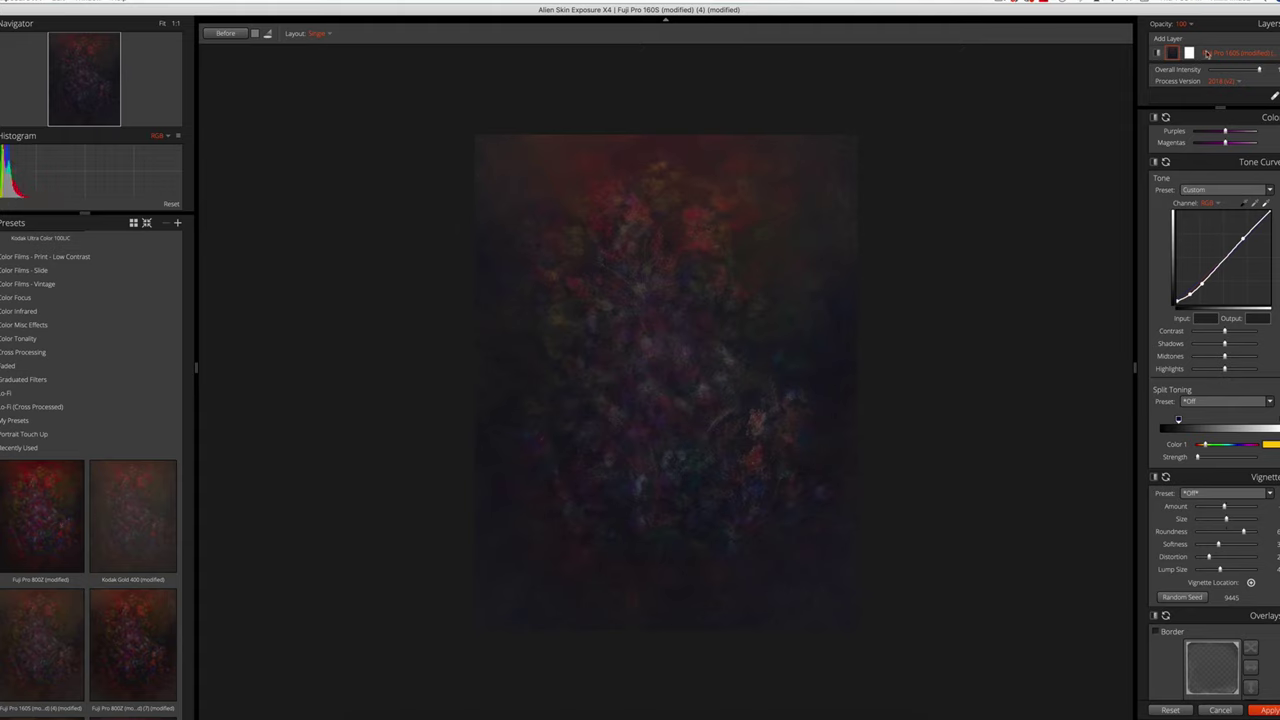
{"action": "right_click", "coordinate": [1263, 58]}
{"action": "mouse_move", "coordinate": [1261, 66]}
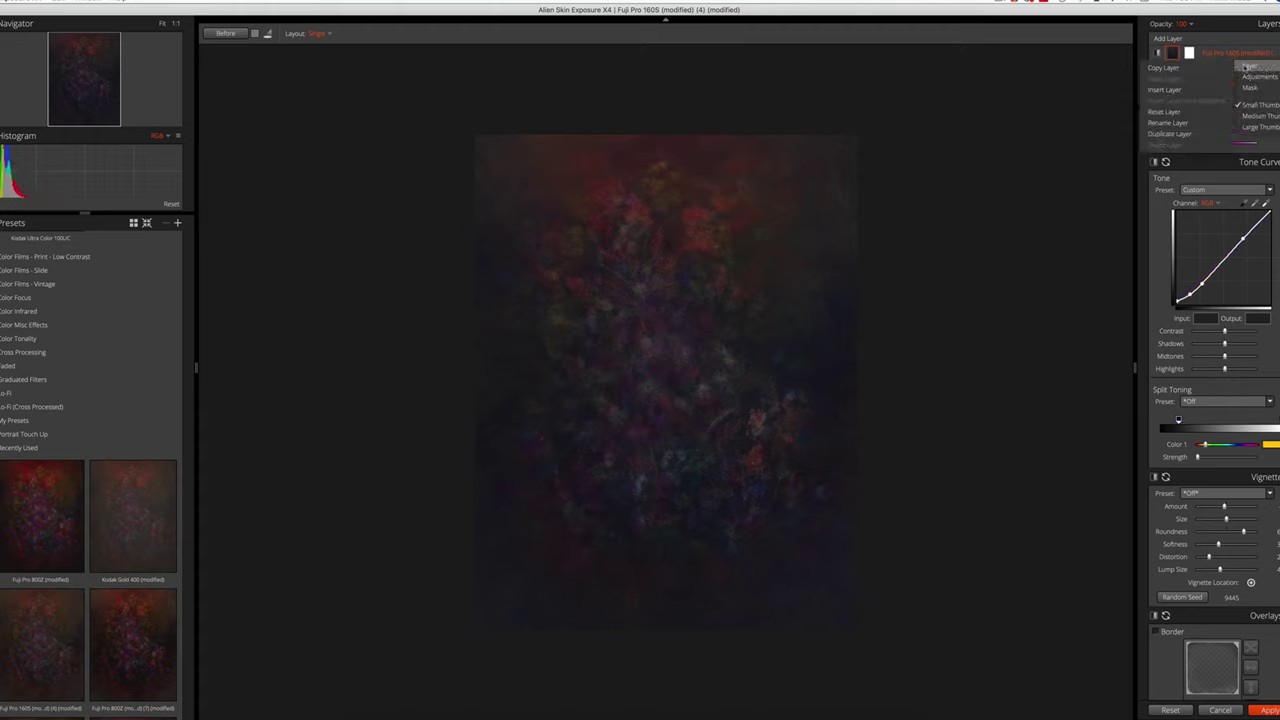
{"action": "left_click", "coordinate": [1214, 112]}
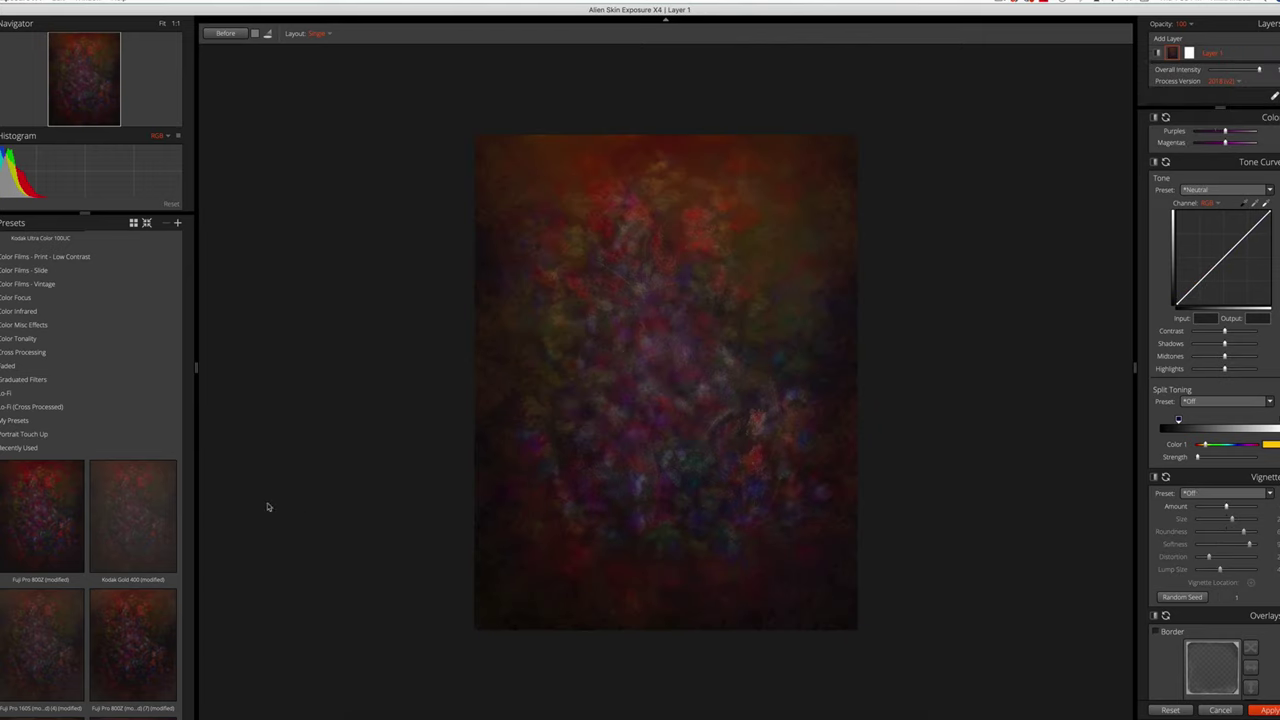
Apply the Fuji Pro 800Z (modified) (7) preset and raise the tone curve's upper point to an output of about 72.
{"action": "scroll", "coordinate": [94, 670], "scroll_direction": "down", "scroll_amount": 5}
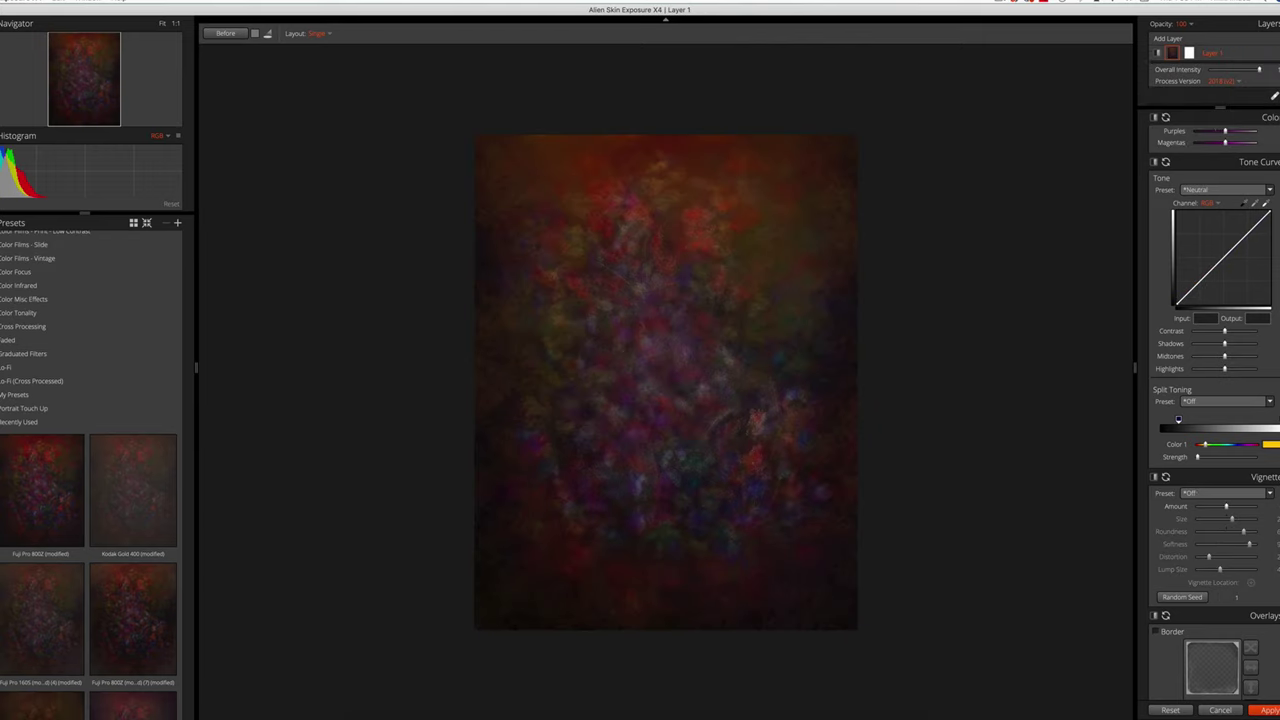
{"action": "scroll", "coordinate": [94, 670], "scroll_direction": "down", "scroll_amount": 2}
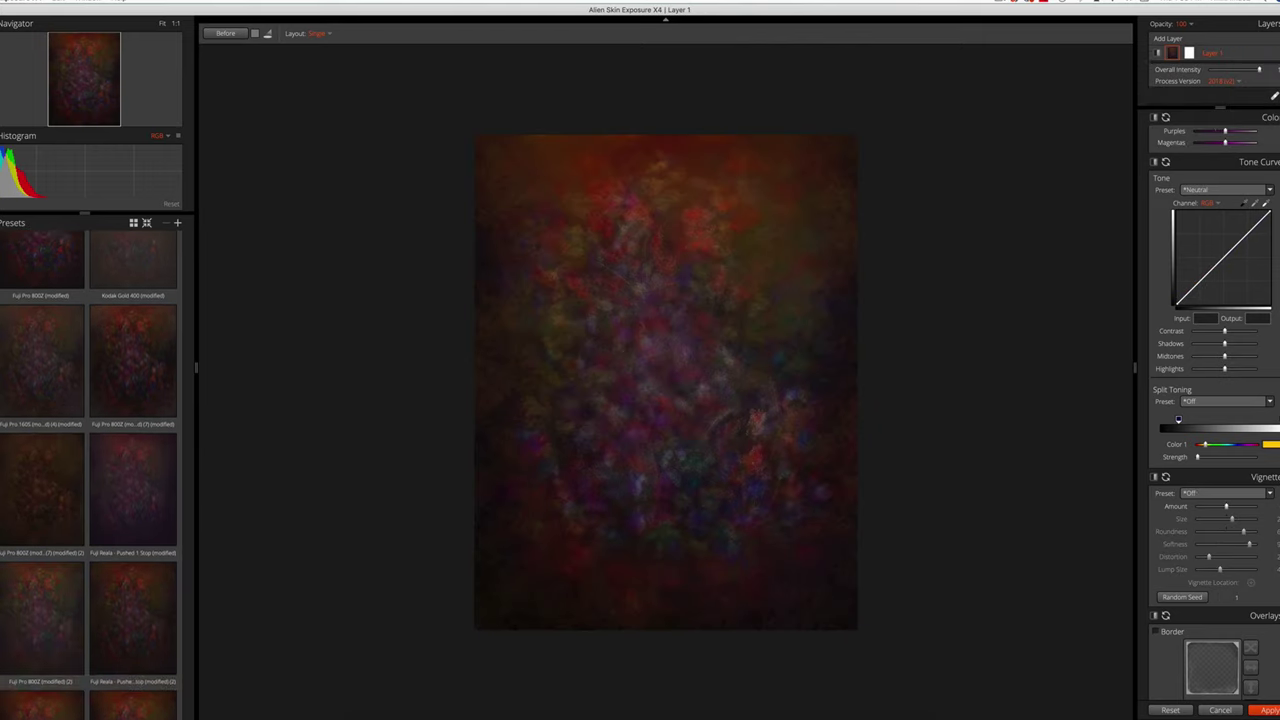
{"action": "scroll", "coordinate": [28, 511], "scroll_direction": "up", "scroll_amount": 3}
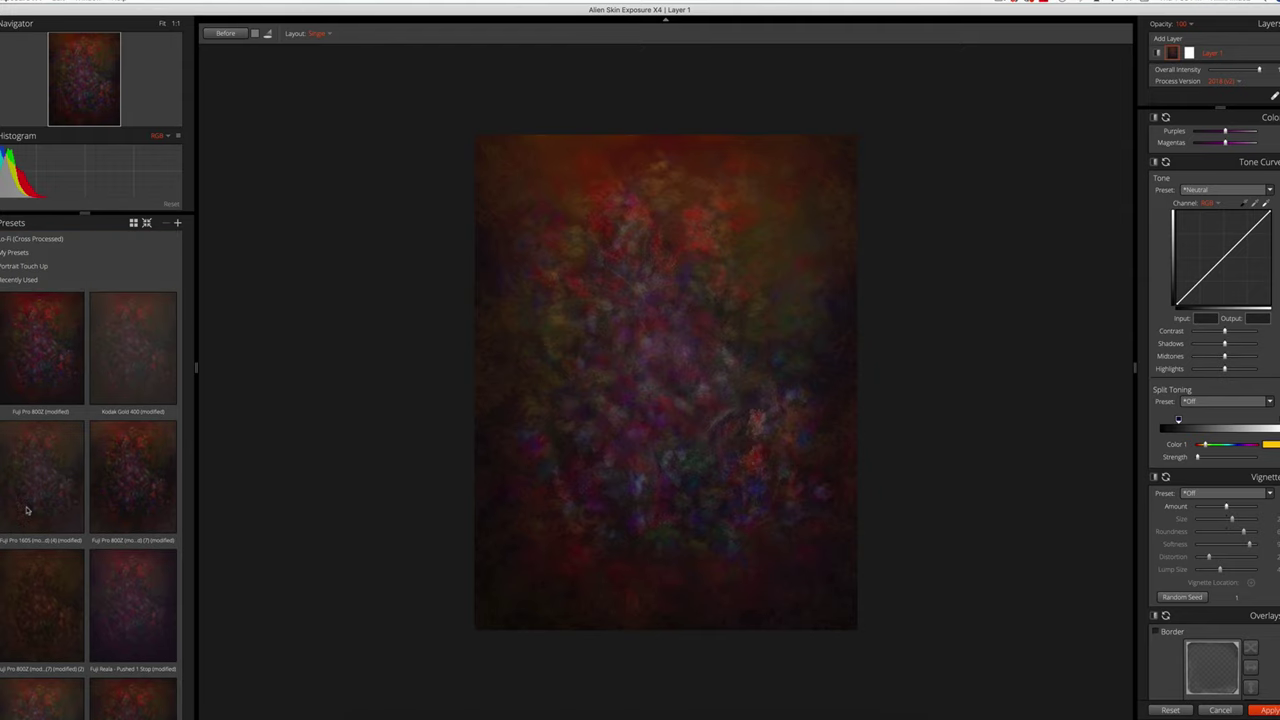
{"action": "left_click", "coordinate": [128, 436]}
{"action": "left_click", "coordinate": [130, 470]}
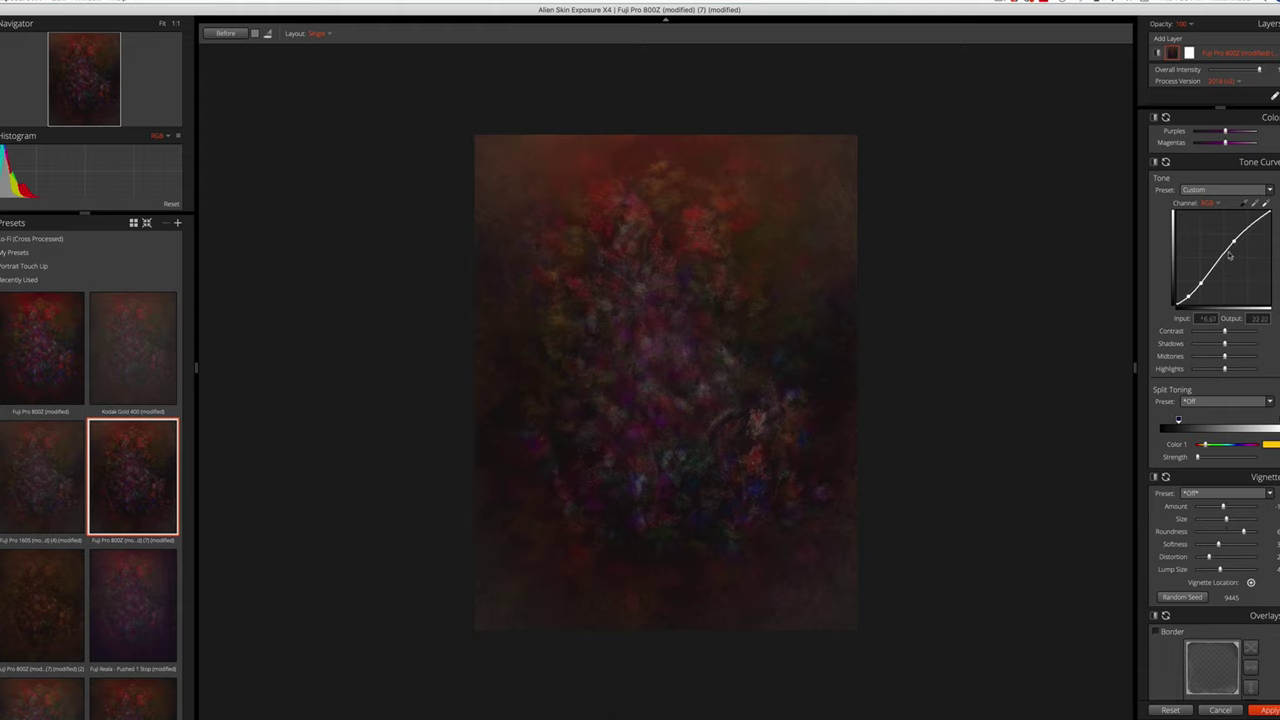
{"action": "left_click_drag", "start_coordinate": [1235, 240], "coordinate": [1234, 236]}
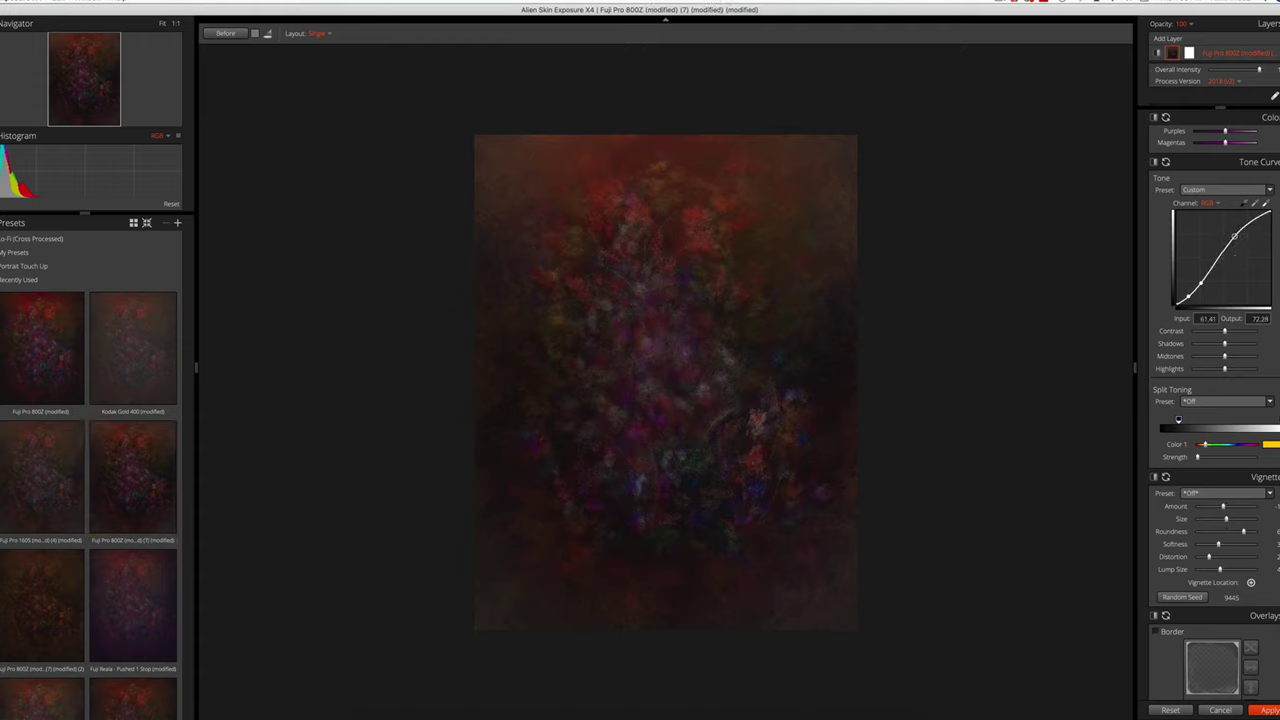
Add the Damaged 7 border overlay and lower its opacity until it is barely visible.
{"action": "scroll", "coordinate": [1156, 430], "scroll_direction": "down", "scroll_amount": 5}
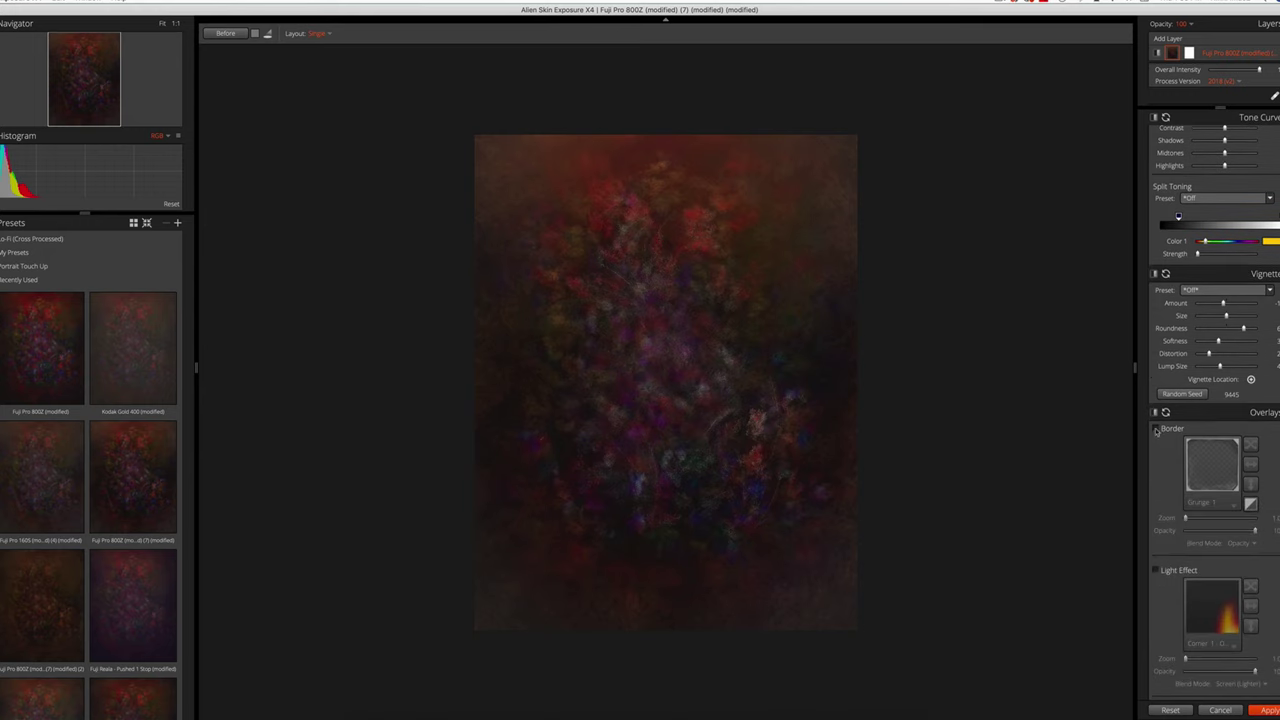
{"action": "left_click", "coordinate": [1156, 429]}
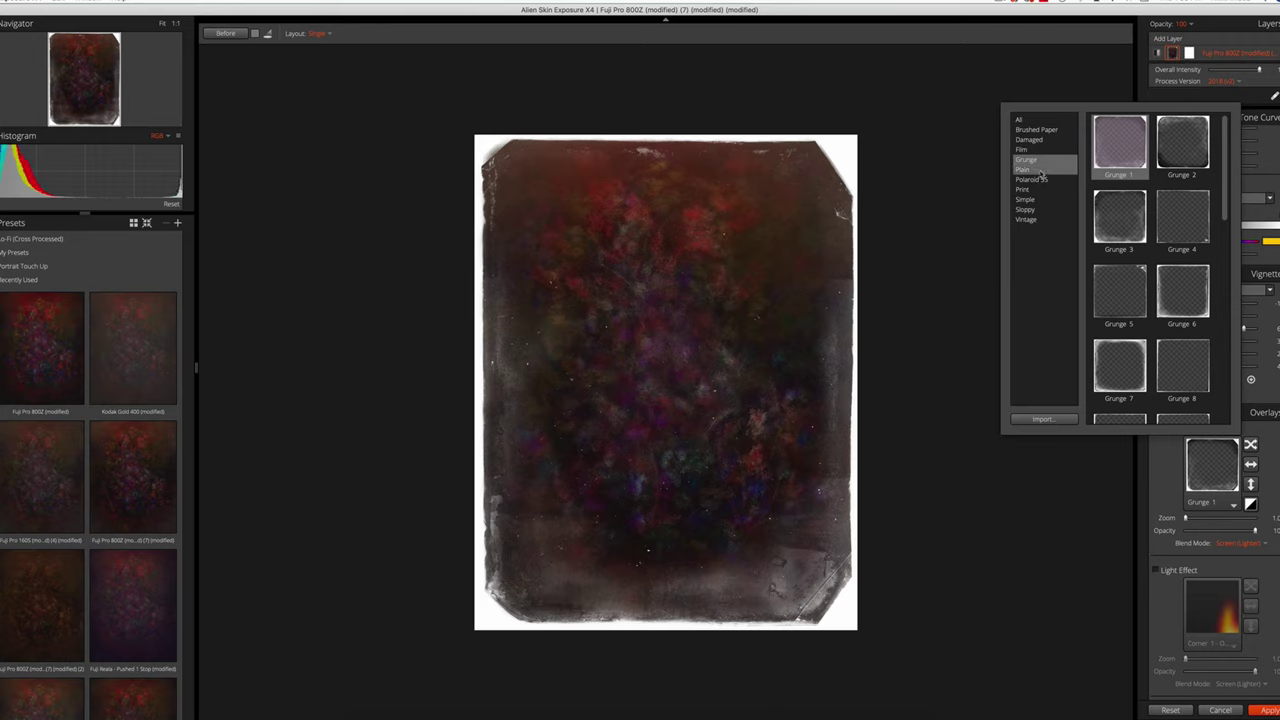
{"action": "left_click", "coordinate": [1030, 139]}
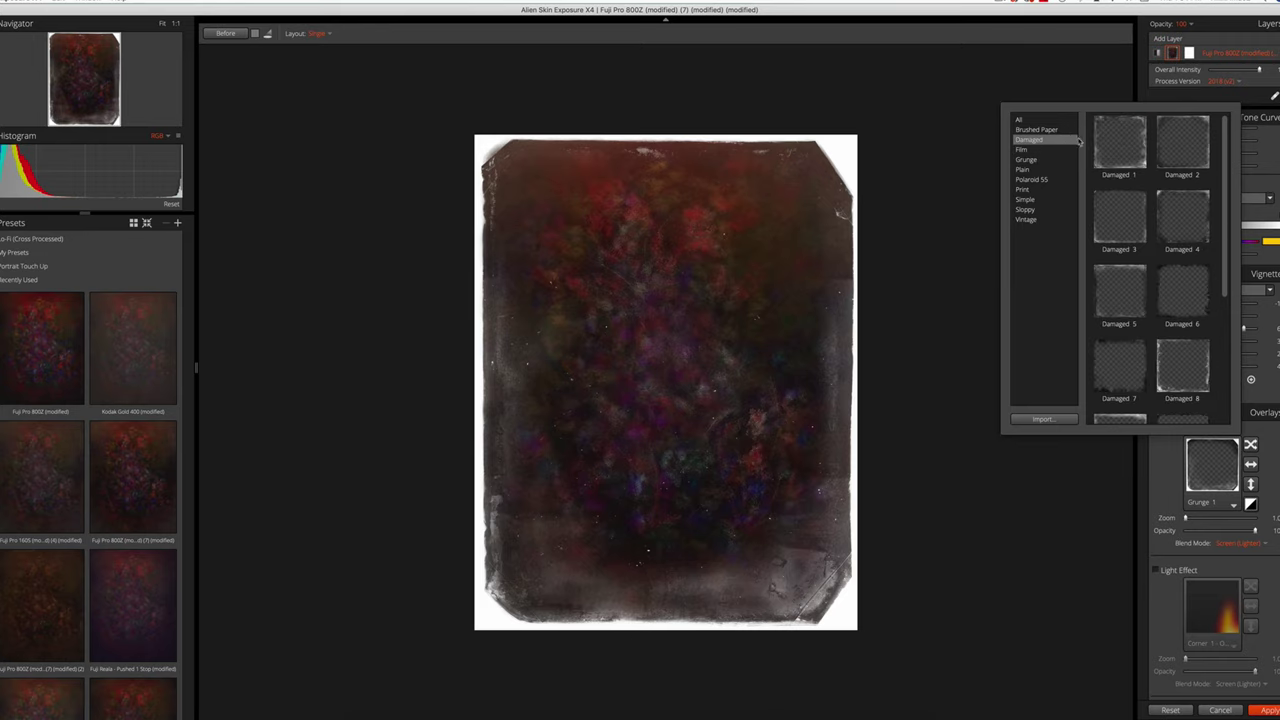
{"action": "left_click", "coordinate": [1122, 165]}
{"action": "left_click", "coordinate": [1119, 366]}
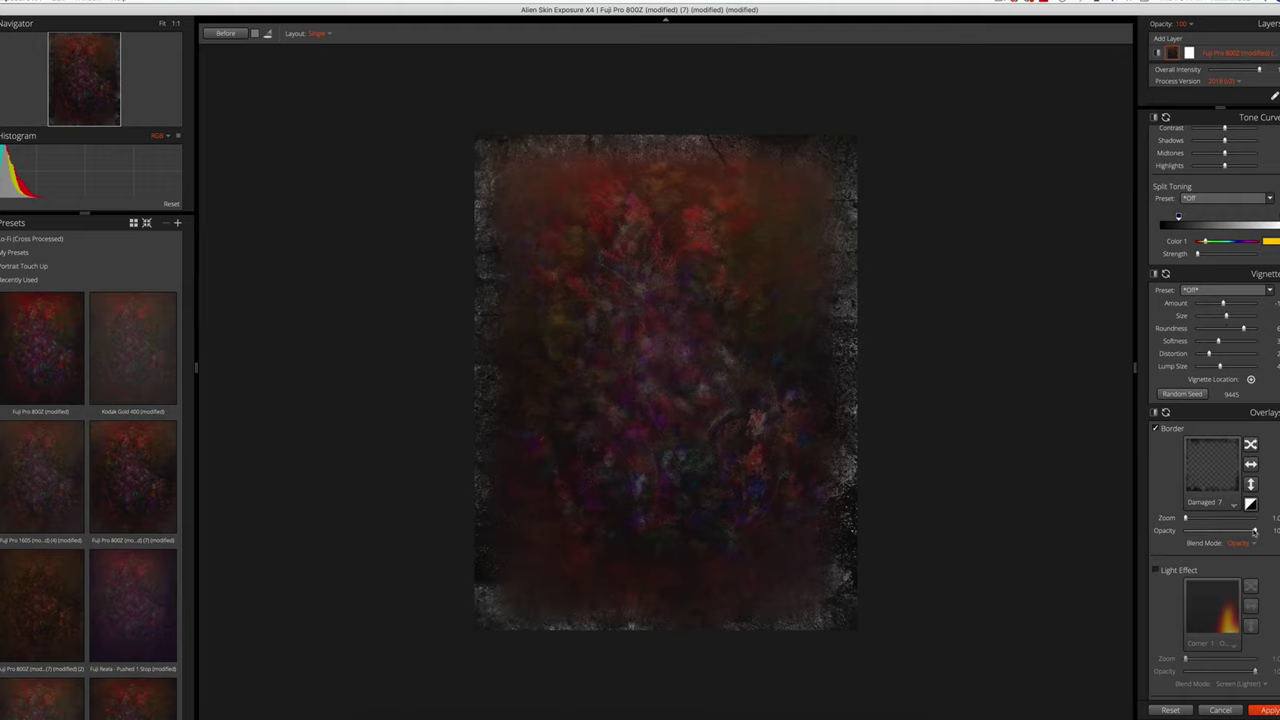
{"action": "left_click_drag", "start_coordinate": [1255, 531], "coordinate": [1195, 531]}
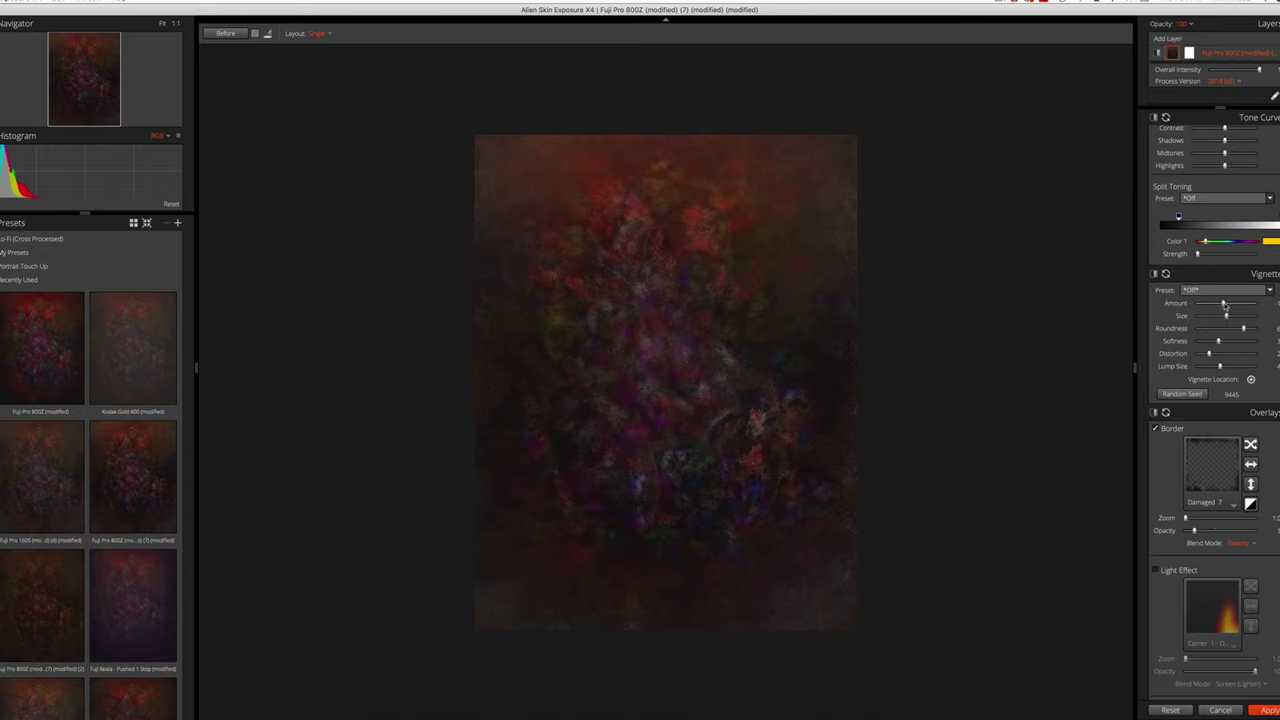
Weaken the vignette that lightens the edges and increase the saturation of the reds.
{"action": "left_click_drag", "start_coordinate": [1224, 305], "coordinate": [1226, 305]}
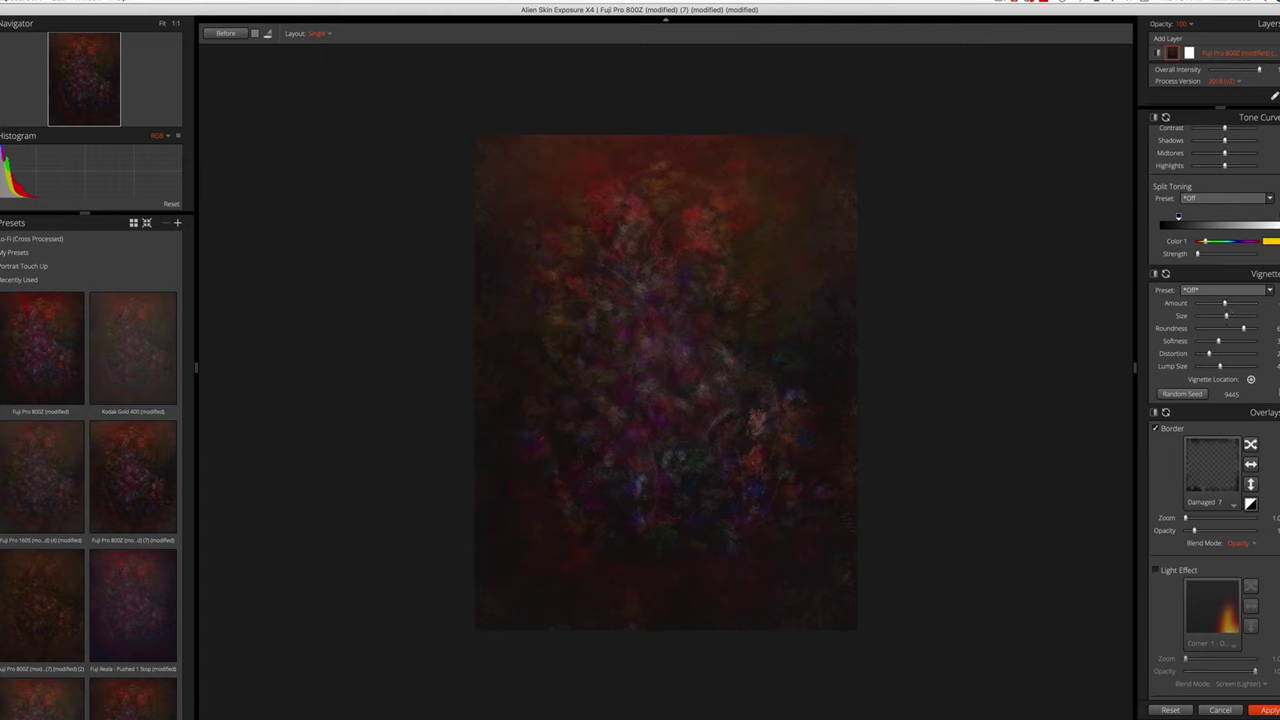
{"action": "scroll", "coordinate": [1214, 410], "scroll_direction": "up", "scroll_amount": 10}
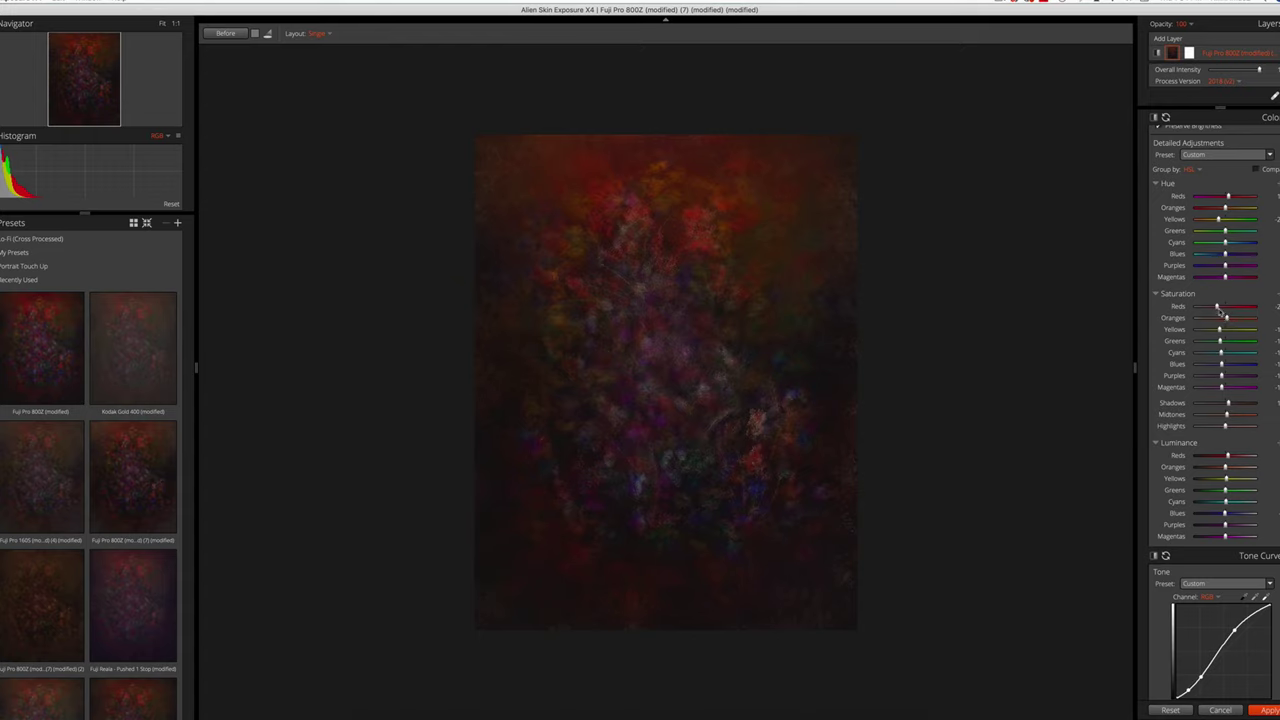
{"action": "left_click_drag", "start_coordinate": [1217, 306], "coordinate": [1229, 310]}
Remove both the detail and focus sharpening by setting their amounts to zero, and halve the overall grain strength.
{"action": "scroll", "coordinate": [1231, 308], "scroll_direction": "up", "scroll_amount": 10}
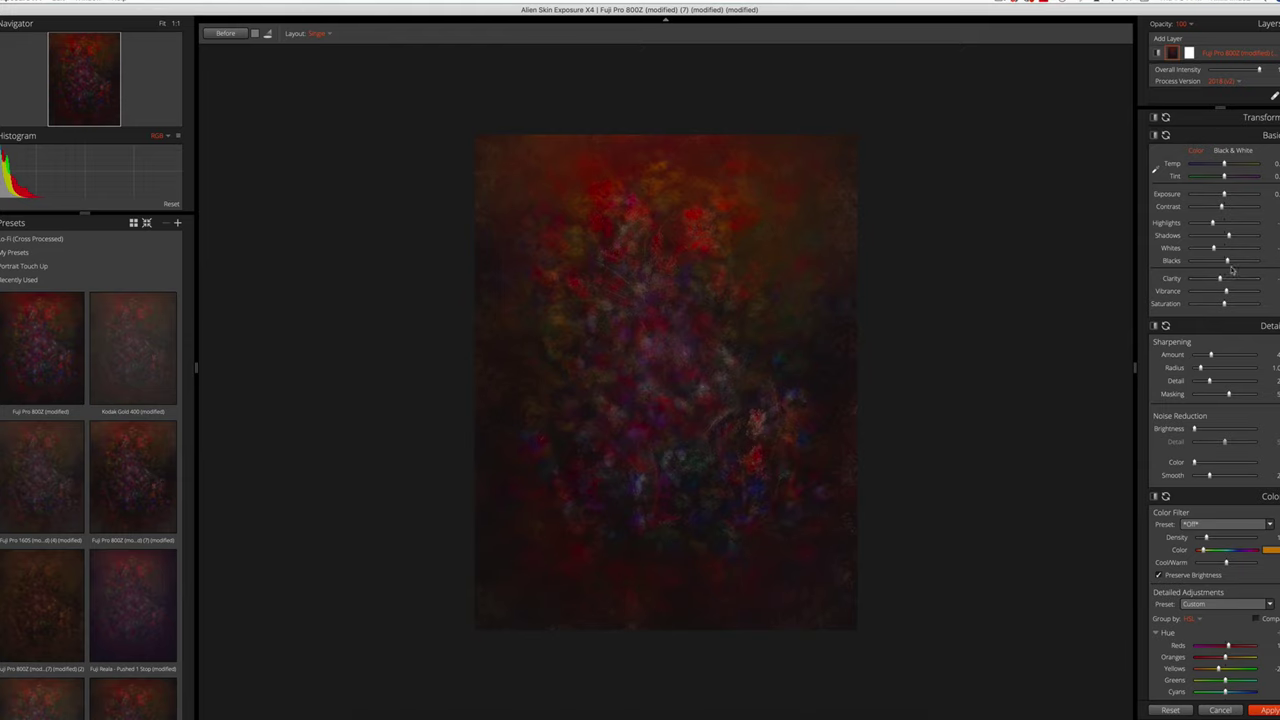
{"action": "double_click", "coordinate": [1210, 354]}
{"action": "scroll", "coordinate": [1267, 434], "scroll_direction": "down", "scroll_amount": 15}
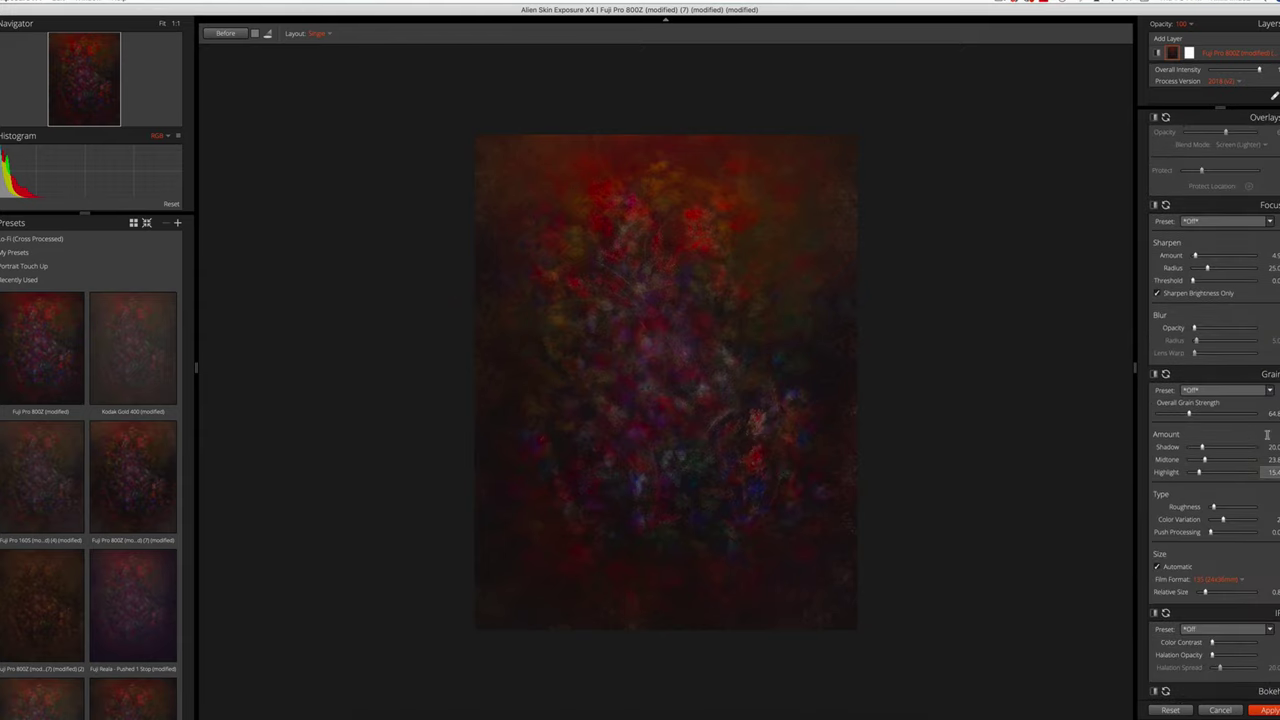
{"action": "left_click_drag", "start_coordinate": [1187, 414], "coordinate": [1173, 414]}
{"action": "left_click_drag", "start_coordinate": [1195, 256], "coordinate": [1176, 260]}
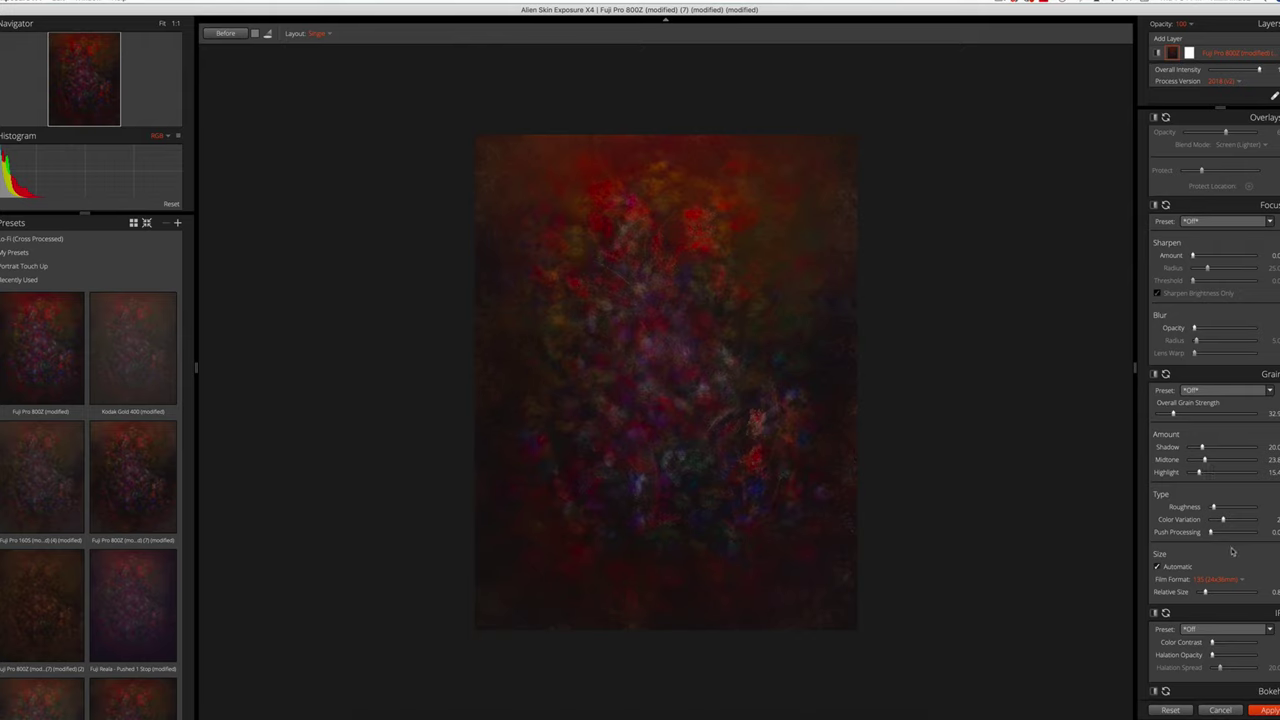
Set the tone curve's shadow point to input 12.50 and output 9.78, fine-tune the highlights, and apply the Exposure adjustments.
{"action": "scroll", "coordinate": [1200, 560], "scroll_direction": "up", "scroll_amount": 10}
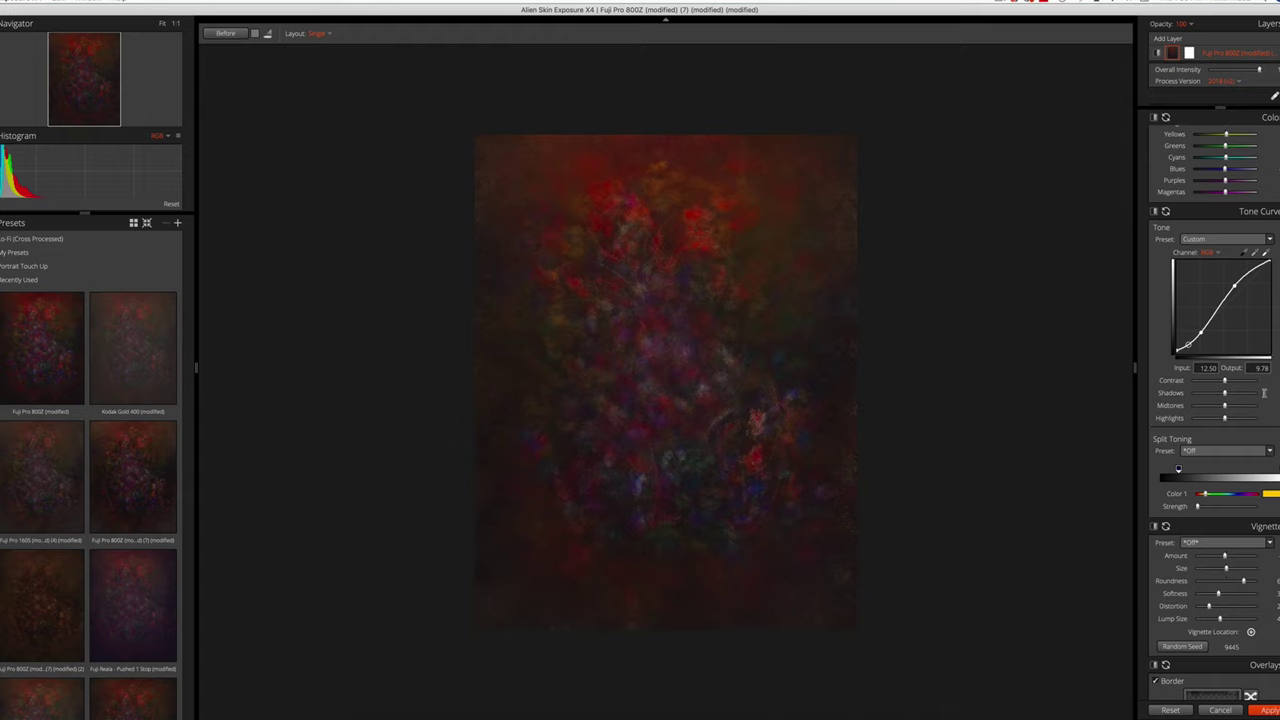
{"action": "scroll", "coordinate": [1188, 342], "scroll_direction": "up", "scroll_amount": 10}
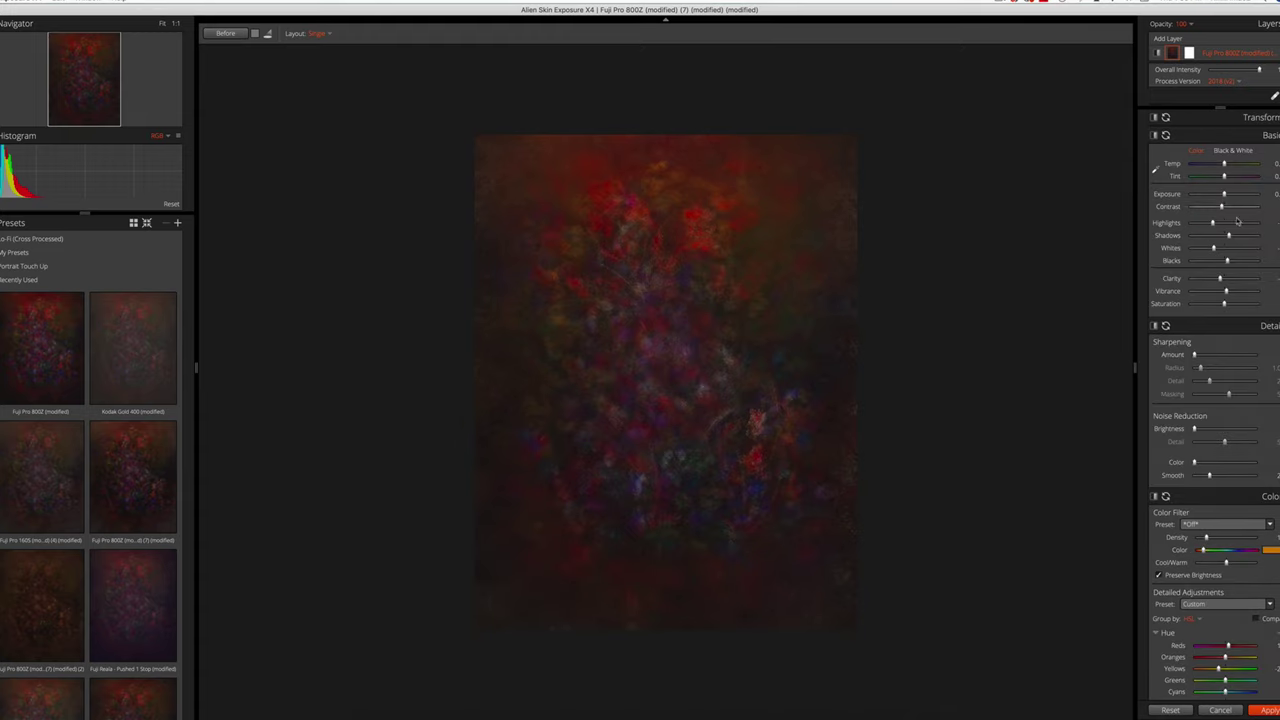
{"action": "left_click_drag", "start_coordinate": [1228, 223], "coordinate": [1241, 223]}
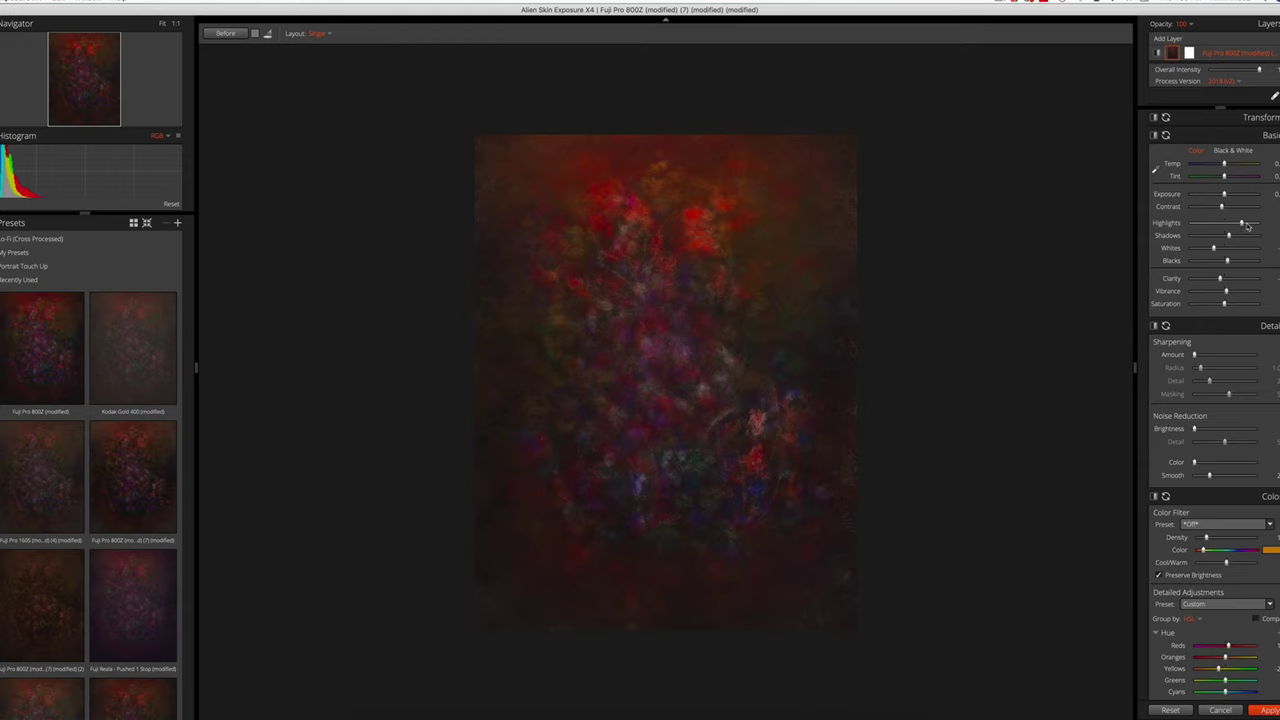
{"action": "left_click_drag", "start_coordinate": [1241, 223], "coordinate": [1211, 225]}
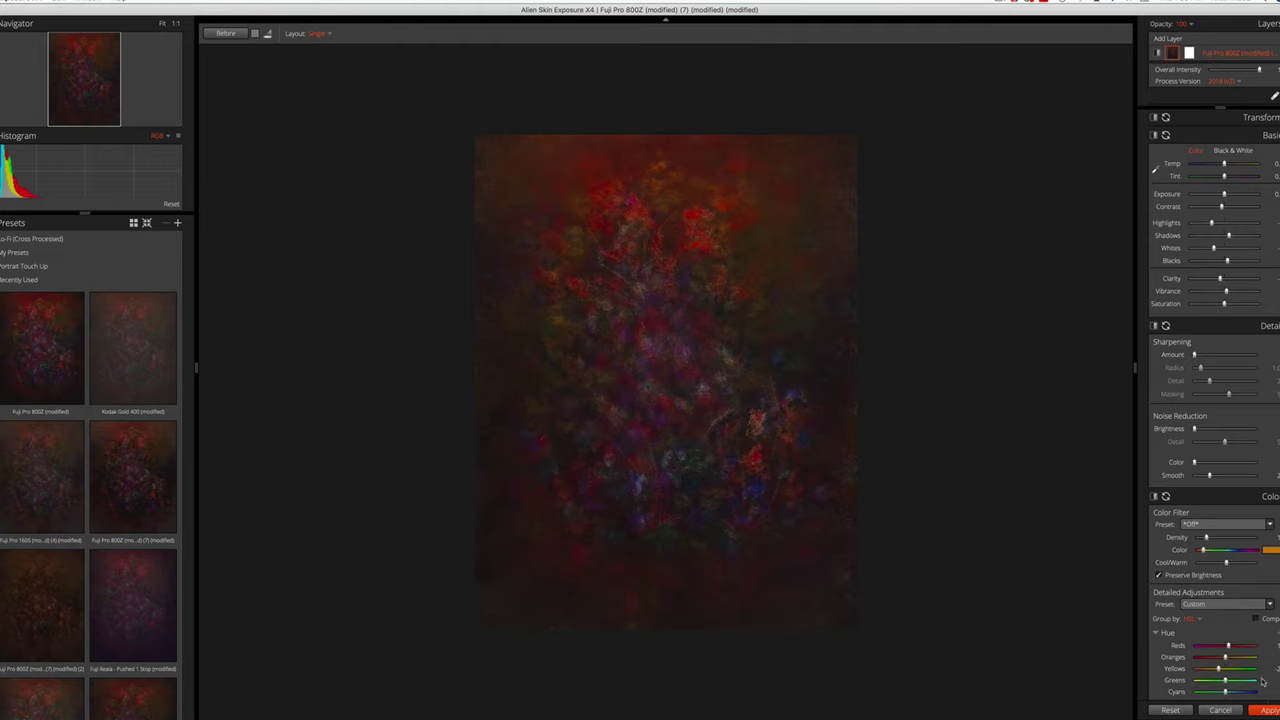
{"action": "left_click", "coordinate": [1267, 710]}
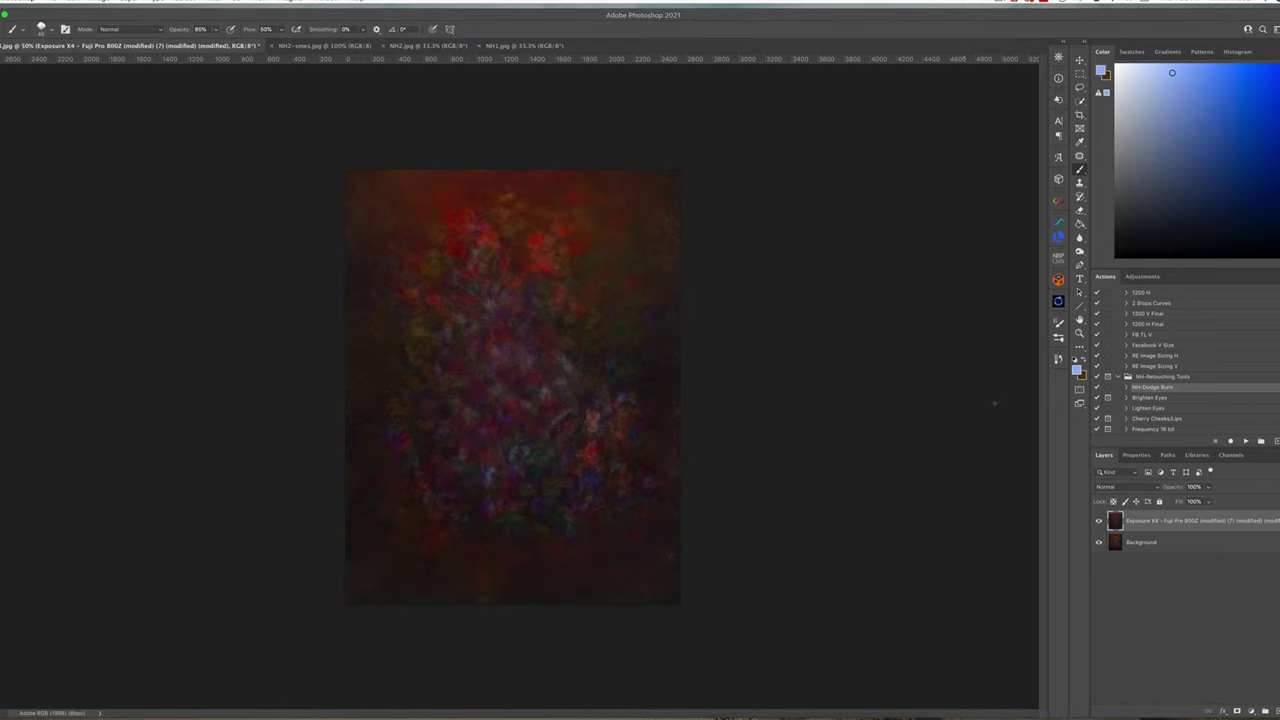
Lower the opacity of the Exposure X4 layer to 87%.
{"action": "left_click", "coordinate": [1208, 487]}
{"action": "left_click_drag", "start_coordinate": [1215, 501], "coordinate": [1196, 502]}
{"action": "left_click_drag", "start_coordinate": [1194, 502], "coordinate": [1192, 502]}
Add a Levels adjustment layer with the input black point at 8 and the white point at 204.
{"action": "left_click", "coordinate": [1251, 711]}
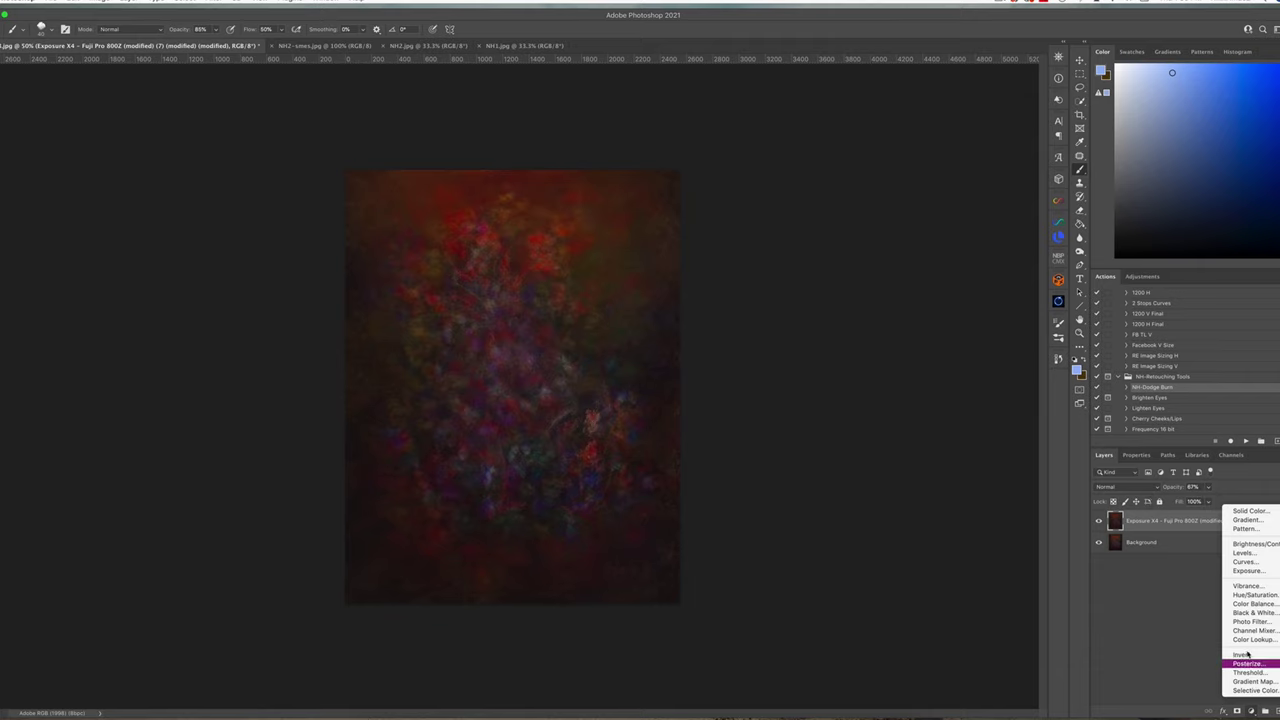
{"action": "left_click", "coordinate": [1243, 552]}
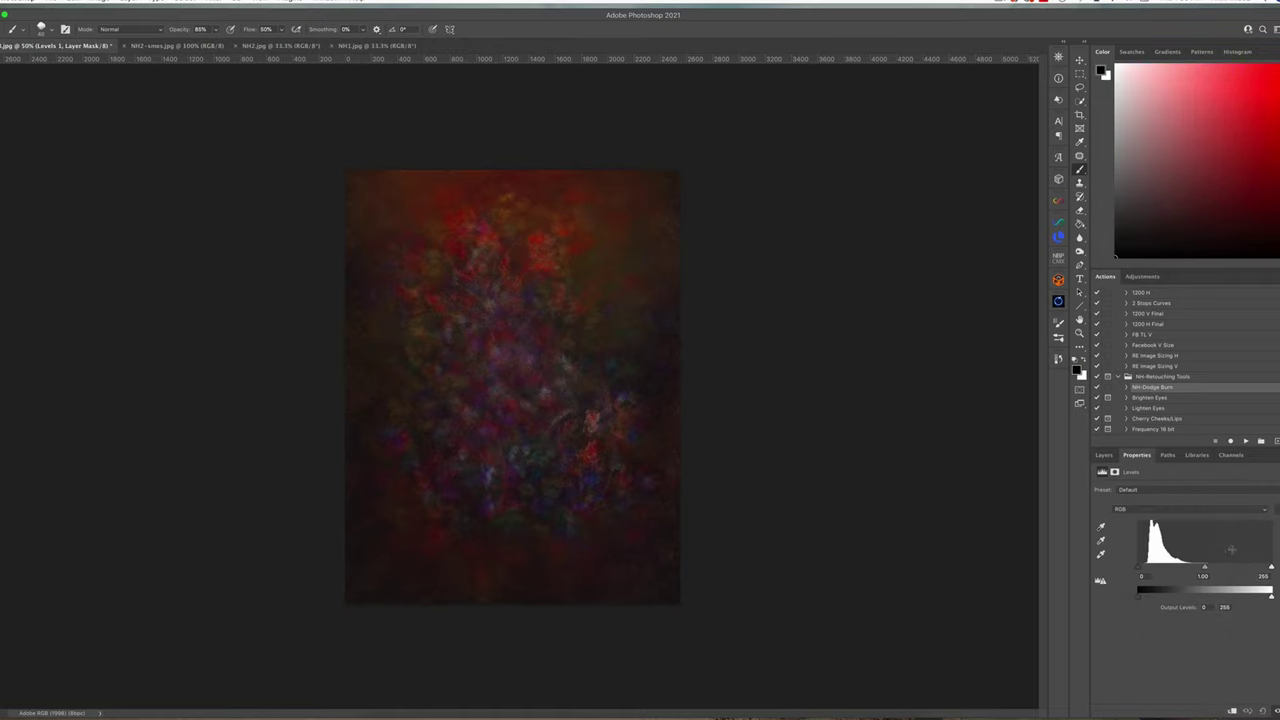
{"action": "left_click_drag", "start_coordinate": [1271, 568], "coordinate": [1244, 568]}
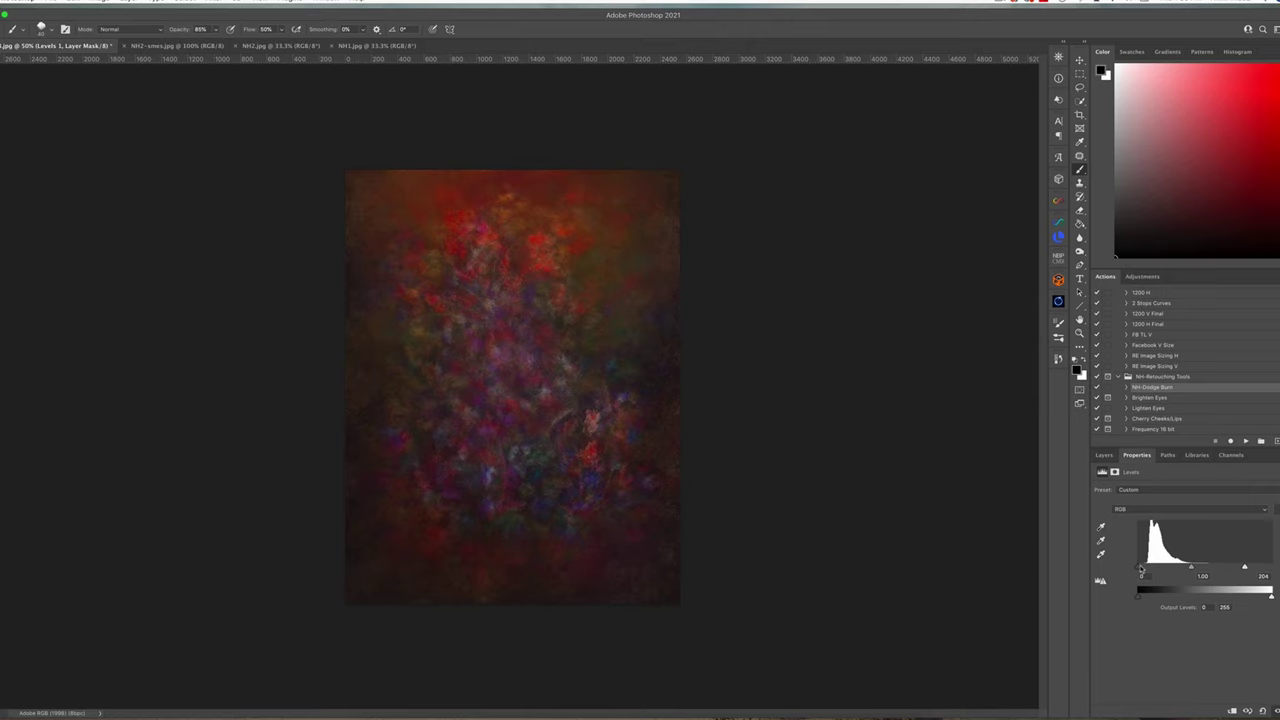
{"action": "left_click_drag", "start_coordinate": [1141, 568], "coordinate": [1144, 569]}
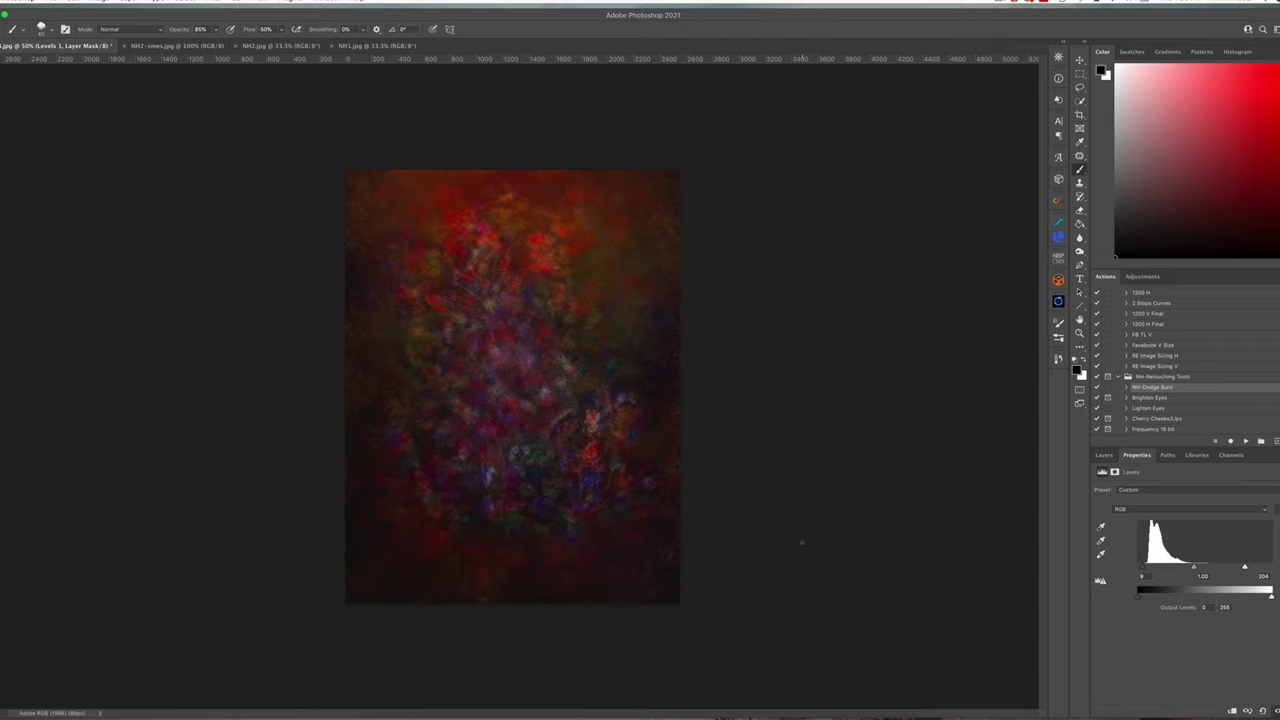
Compare the image with and without the Levels layer, and flatten all layers into the background.
{"action": "left_click", "coordinate": [1104, 455]}
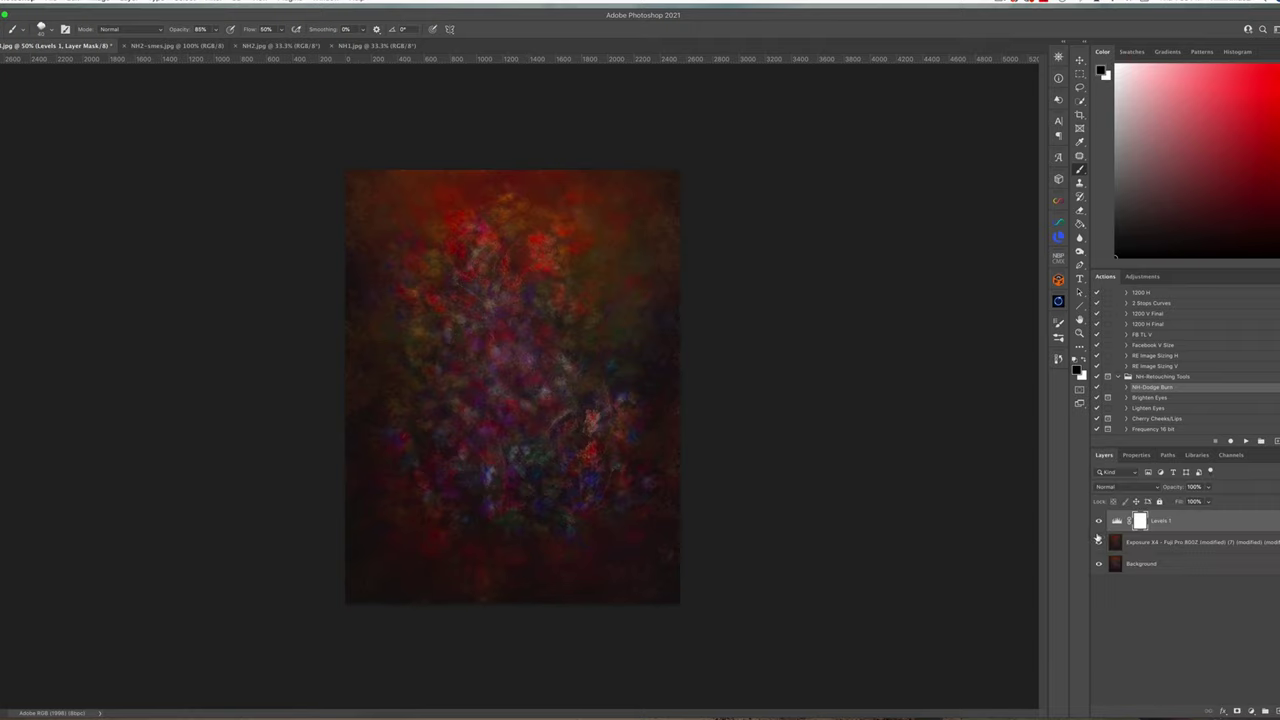
{"action": "left_click", "coordinate": [1100, 522]}
{"action": "left_click", "coordinate": [1100, 522]}
{"action": "left_click", "coordinate": [128, 3]}
{"action": "left_click", "coordinate": [166, 250]}
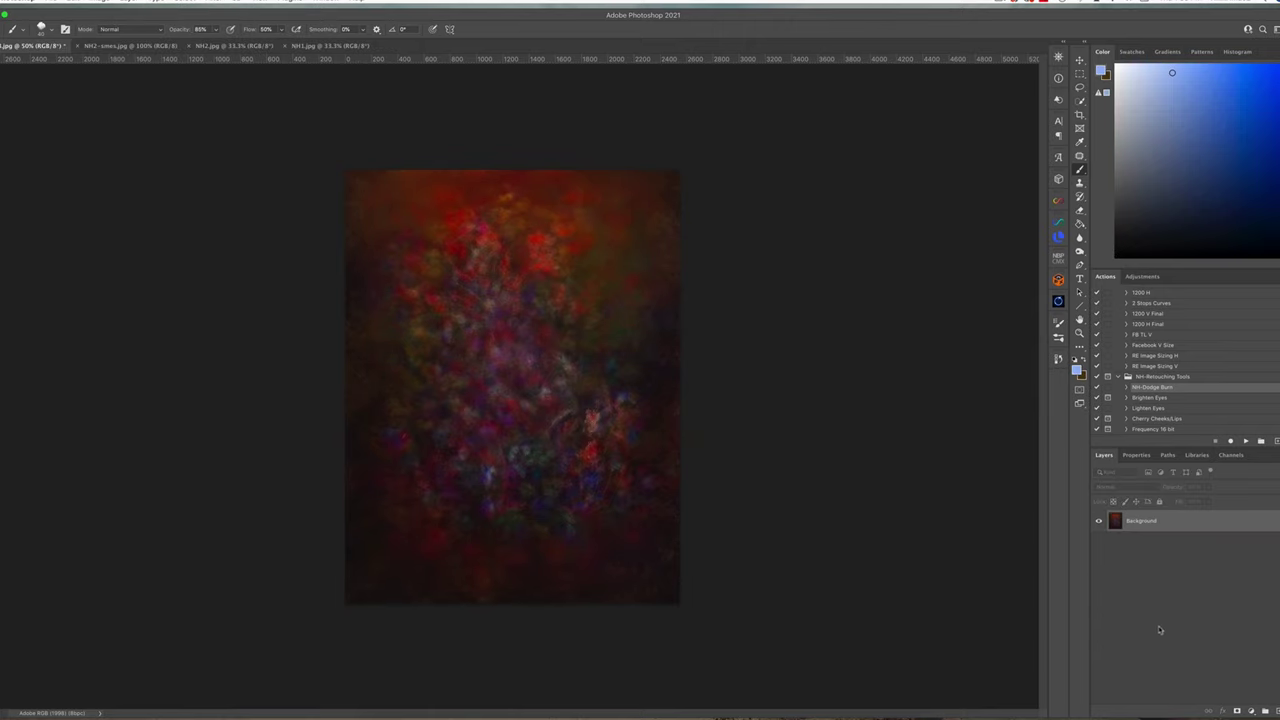
Duplicate the background layer, open the copy in the Camera Raw Filter, and reduce Clarity to -40.
{"action": "key", "text": "super+j"}
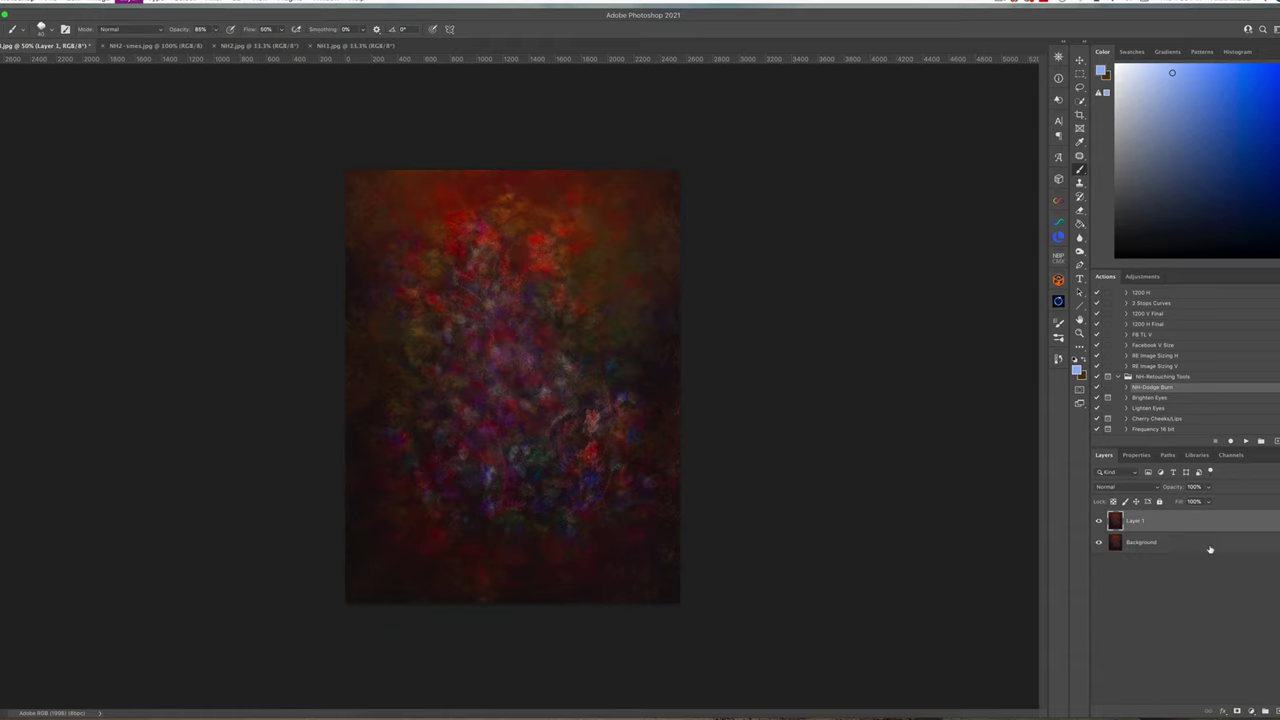
{"action": "left_click", "coordinate": [213, 2]}
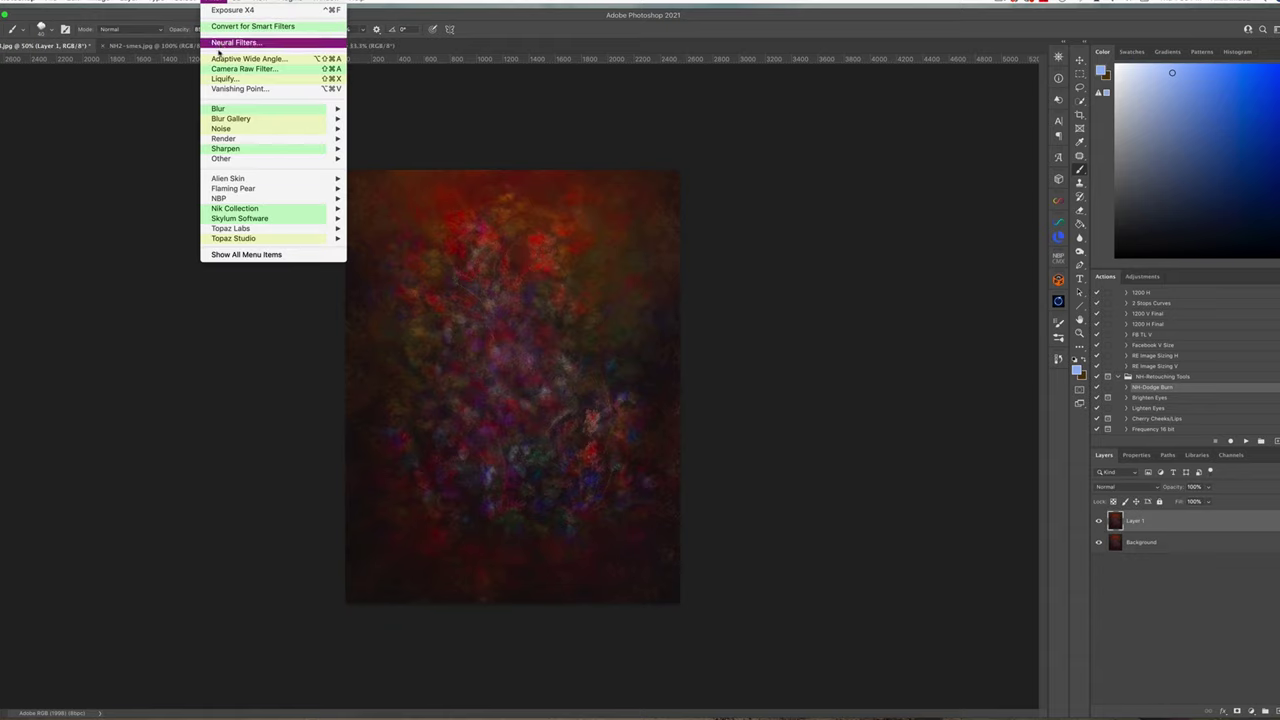
{"action": "left_click", "coordinate": [238, 70]}
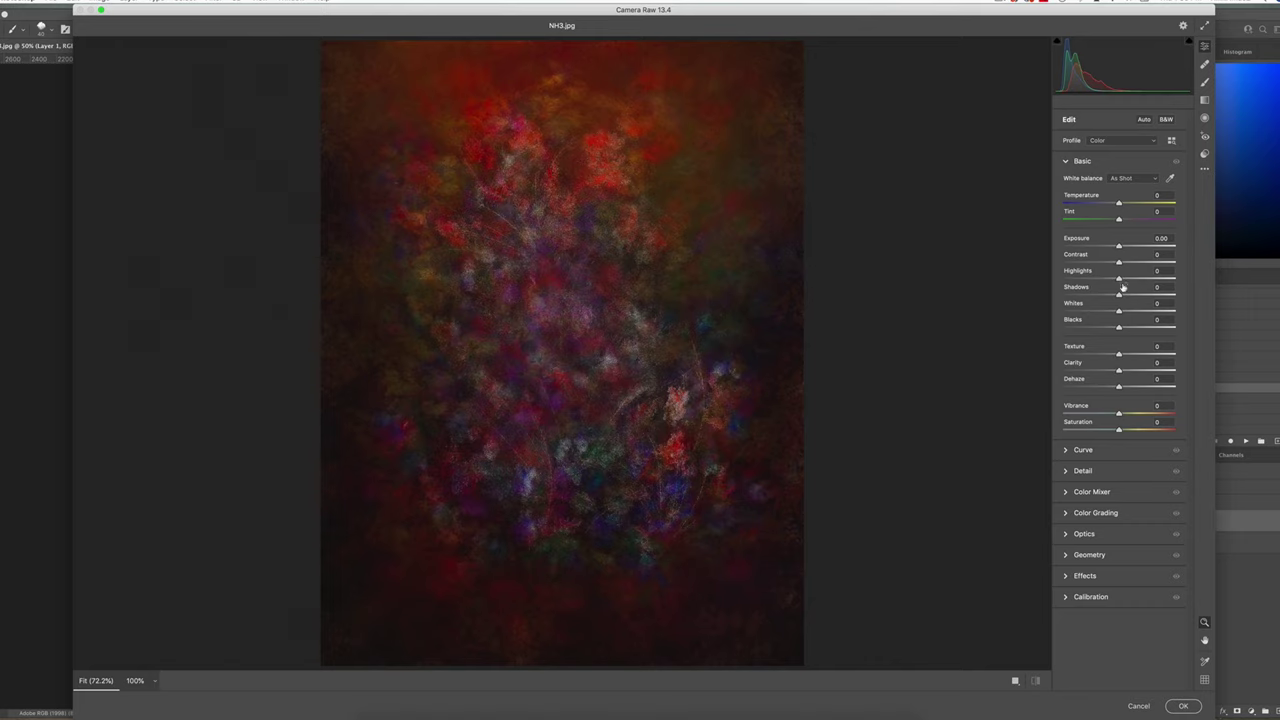
{"action": "left_click_drag", "start_coordinate": [1119, 370], "coordinate": [1096, 370]}
{"action": "left_click", "coordinate": [1095, 469]}
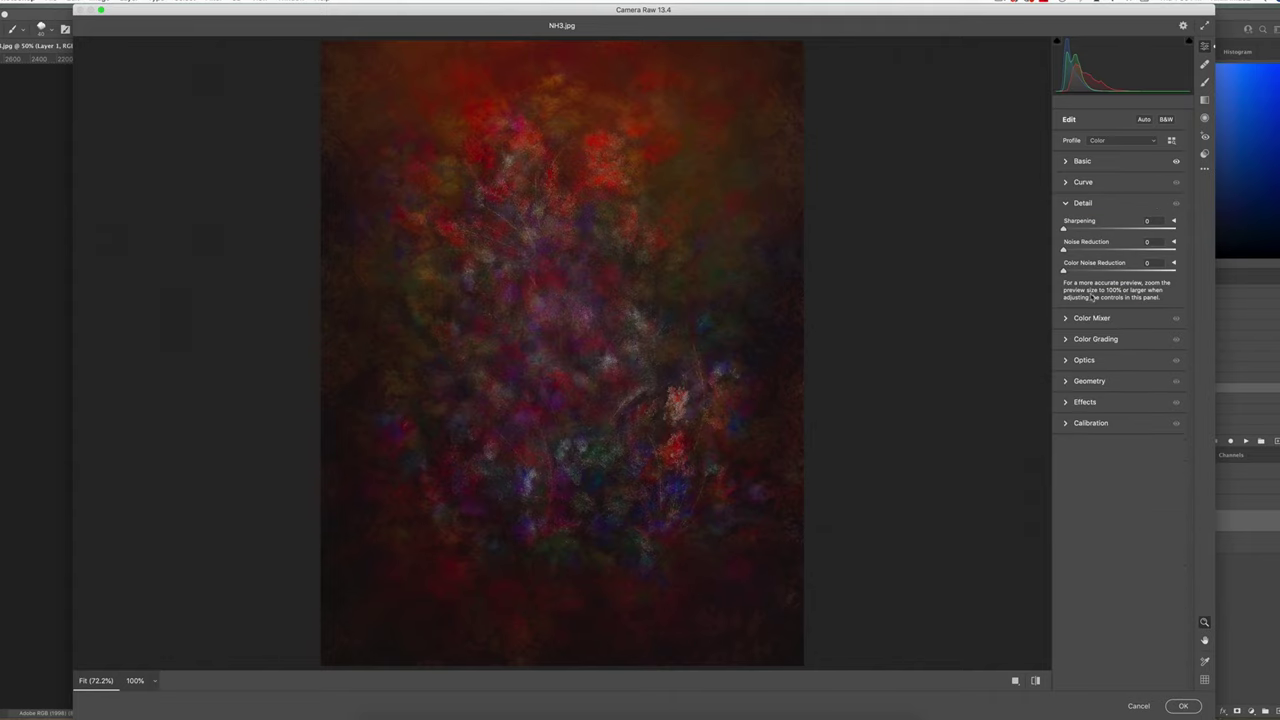
{"action": "left_click", "coordinate": [1072, 164]}
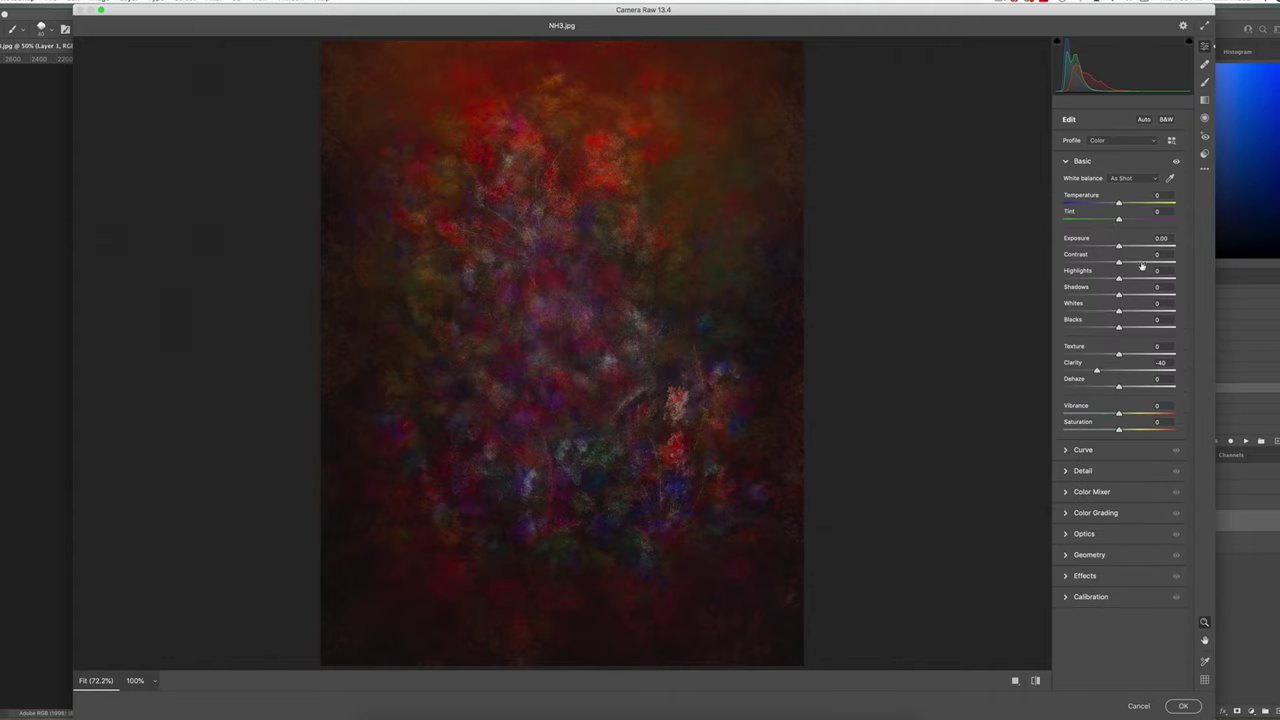
Set Texture to -57, Clarity to -58 and Dehaze to -28, reduce the highlights, and apply the Camera Raw settings.
{"action": "left_click_drag", "start_coordinate": [1114, 356], "coordinate": [1079, 355]}
{"action": "left_click_drag", "start_coordinate": [1097, 370], "coordinate": [1105, 389]}
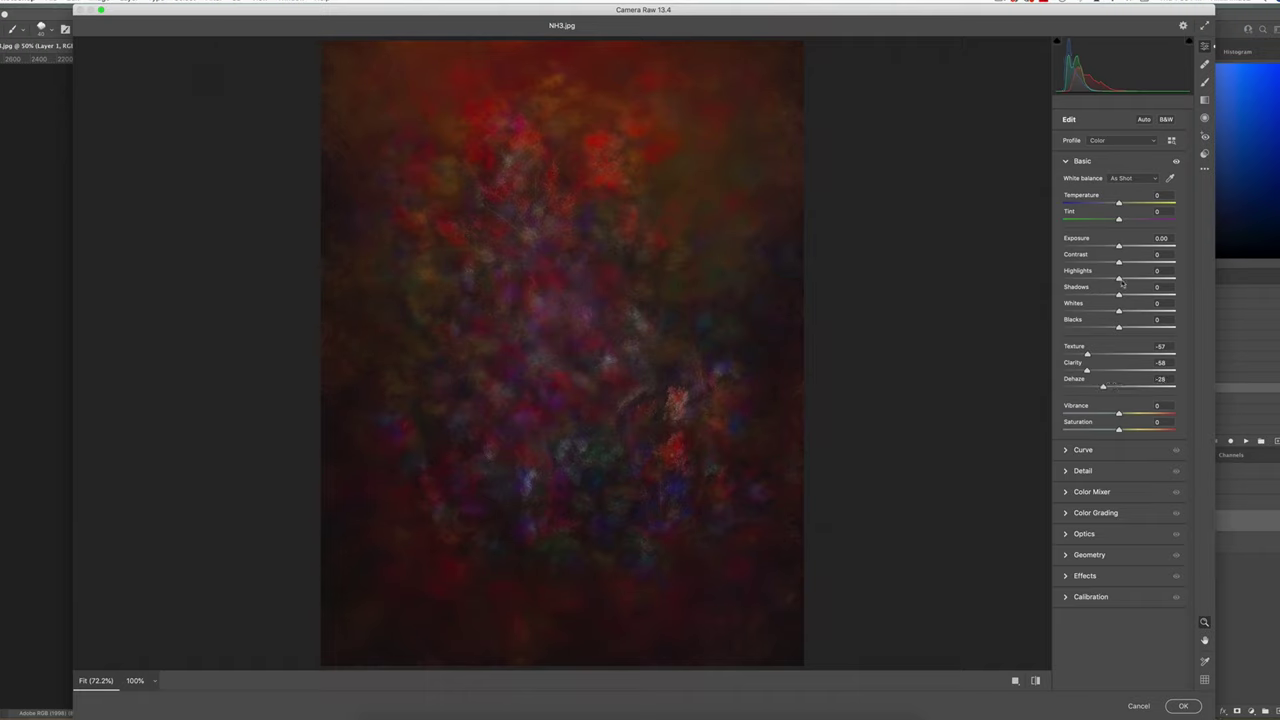
{"action": "left_click_drag", "start_coordinate": [1121, 283], "coordinate": [1104, 279]}
{"action": "left_click", "coordinate": [1182, 707]}
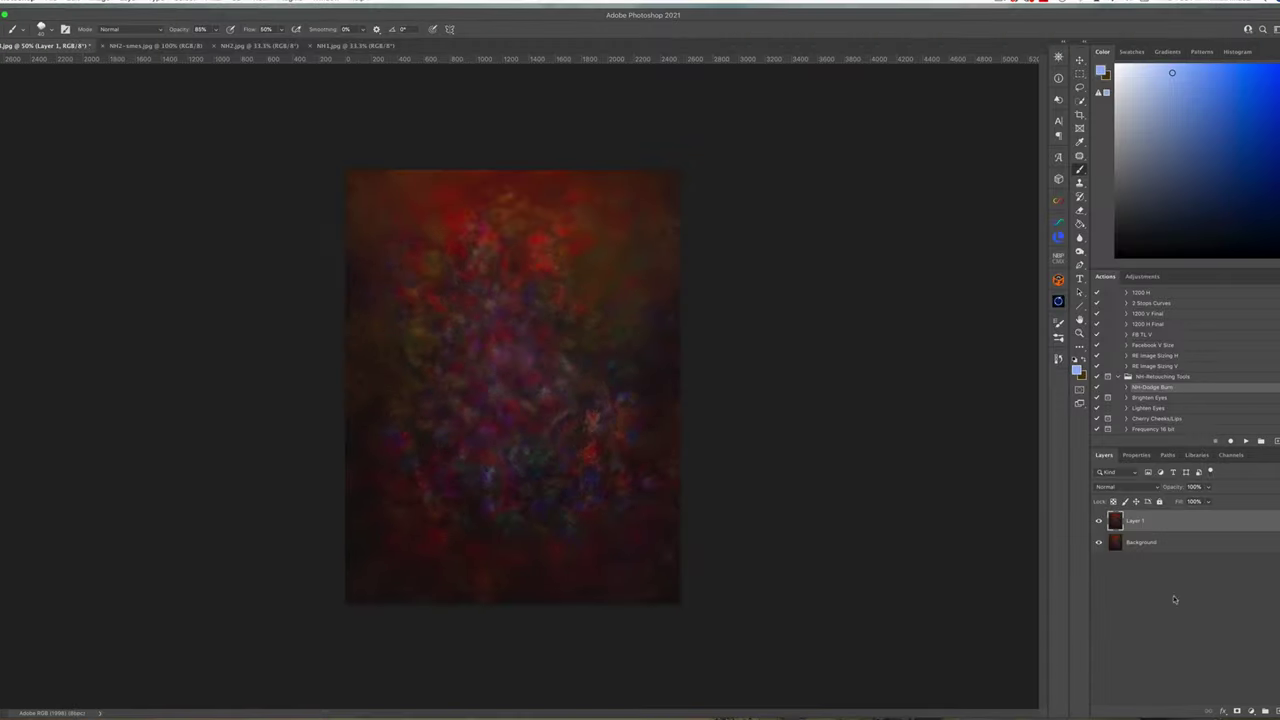
Hide the softened layer with a black mask and paint white over the flower cluster with a large brush to reveal the softening there.
{"action": "left_click", "coordinate": [1237, 710], "text": "alt"}
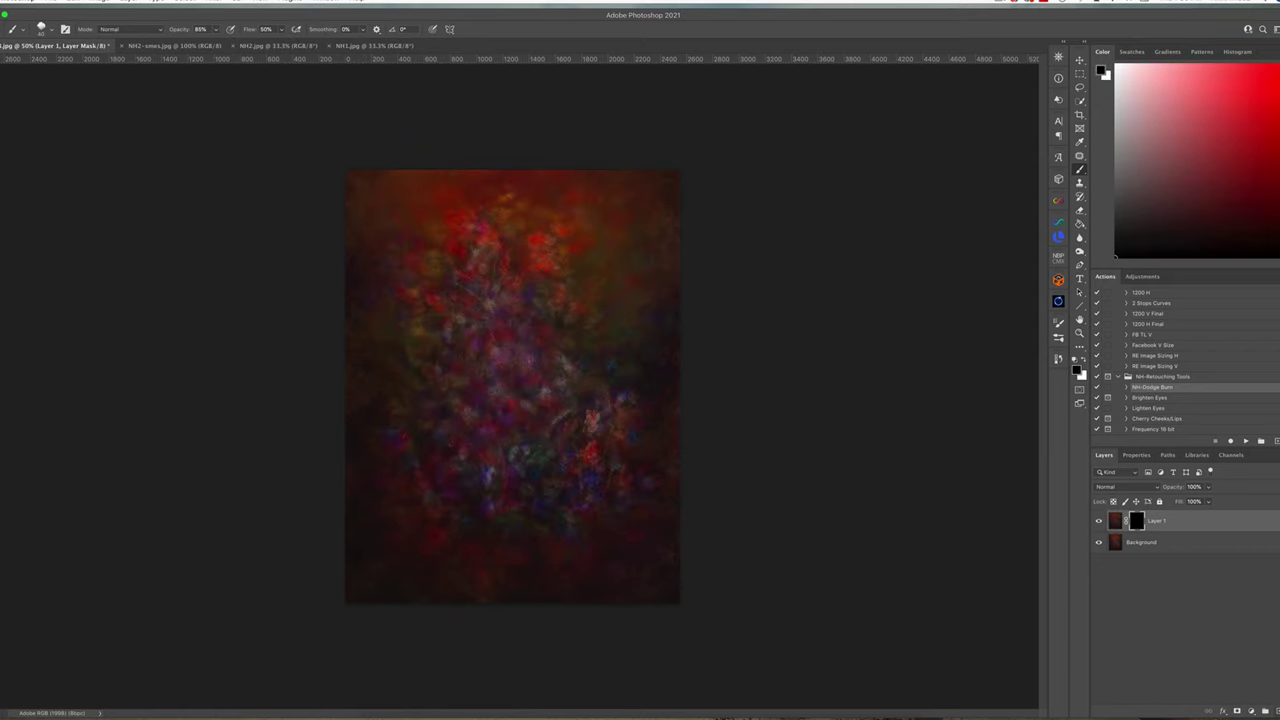
{"action": "key", "text": "x"}
{"action": "right_click", "coordinate": [505, 300]}
{"action": "left_click", "coordinate": [577, 378]}
{"action": "key", "text": "Return"}
{"action": "mouse_move", "coordinate": [614, 429]}
{"action": "left_mouse_down"}
{"action": "mouse_move", "coordinate": [606, 486]}
{"action": "mouse_move", "coordinate": [630, 496]}
{"action": "mouse_move", "coordinate": [575, 437]}
{"action": "mouse_move", "coordinate": [528, 416]}
{"action": "mouse_move", "coordinate": [509, 483]}
{"action": "left_mouse_up"}
{"action": "mouse_move", "coordinate": [471, 243]}
{"action": "left_mouse_down"}
{"action": "mouse_move", "coordinate": [509, 276]}
{"action": "mouse_move", "coordinate": [581, 268]}
{"action": "mouse_move", "coordinate": [602, 318]}
{"action": "mouse_move", "coordinate": [602, 433]}
{"action": "mouse_move", "coordinate": [627, 460]}
{"action": "mouse_move", "coordinate": [533, 514]}
{"action": "left_mouse_up"}
Feather the layer mask to about 4.7 px and flatten the image.
{"action": "left_click", "coordinate": [1137, 456]}
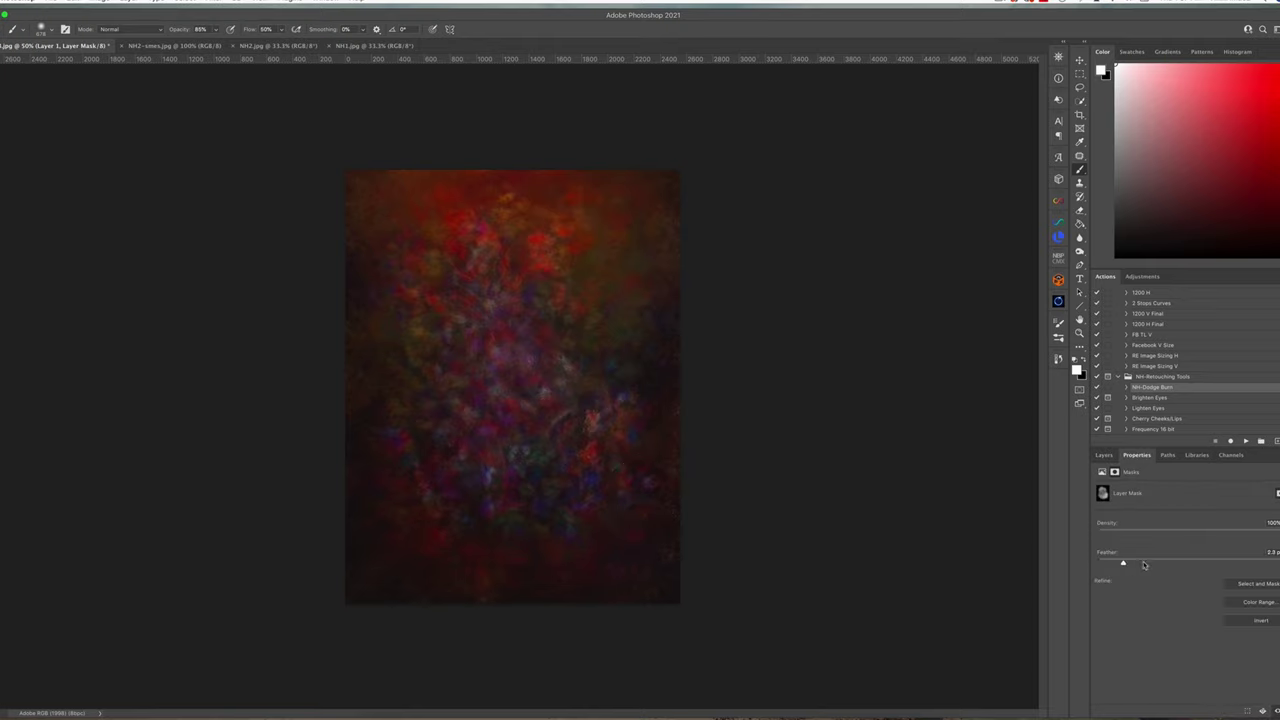
{"action": "left_click", "coordinate": [128, 2]}
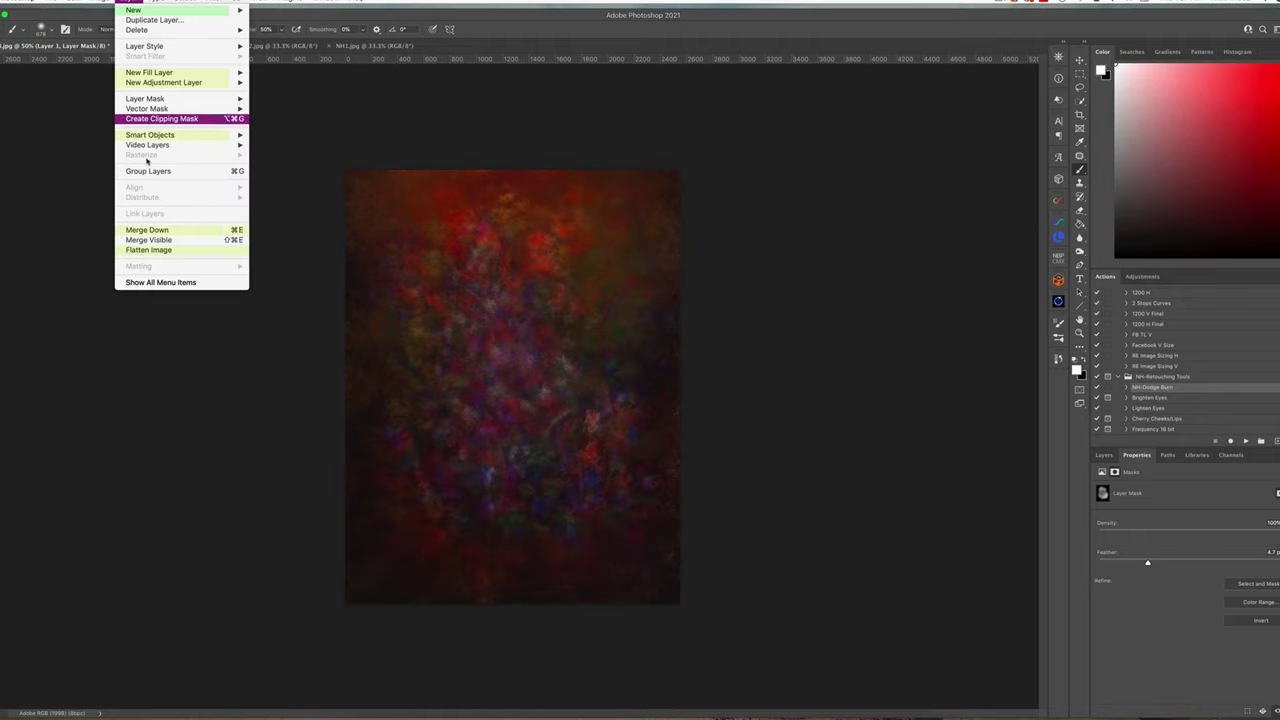
{"action": "left_click", "coordinate": [170, 250]}
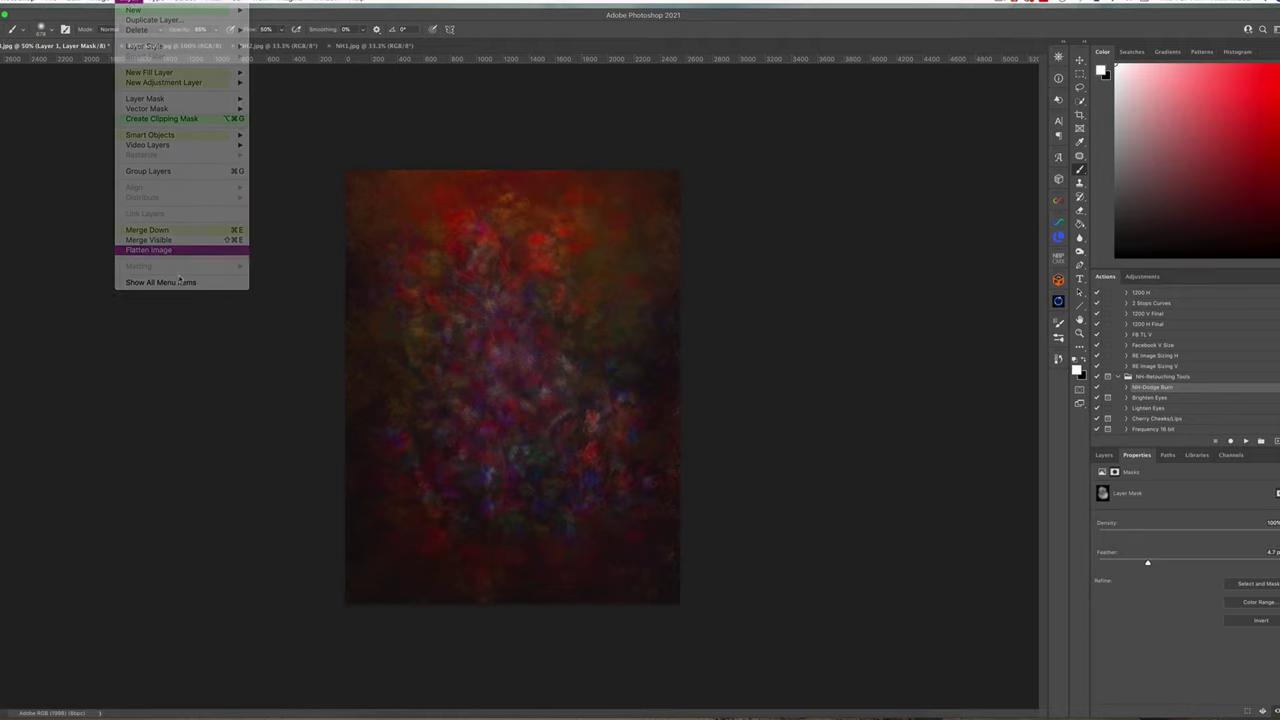
{"action": "left_click", "coordinate": [1104, 455]}
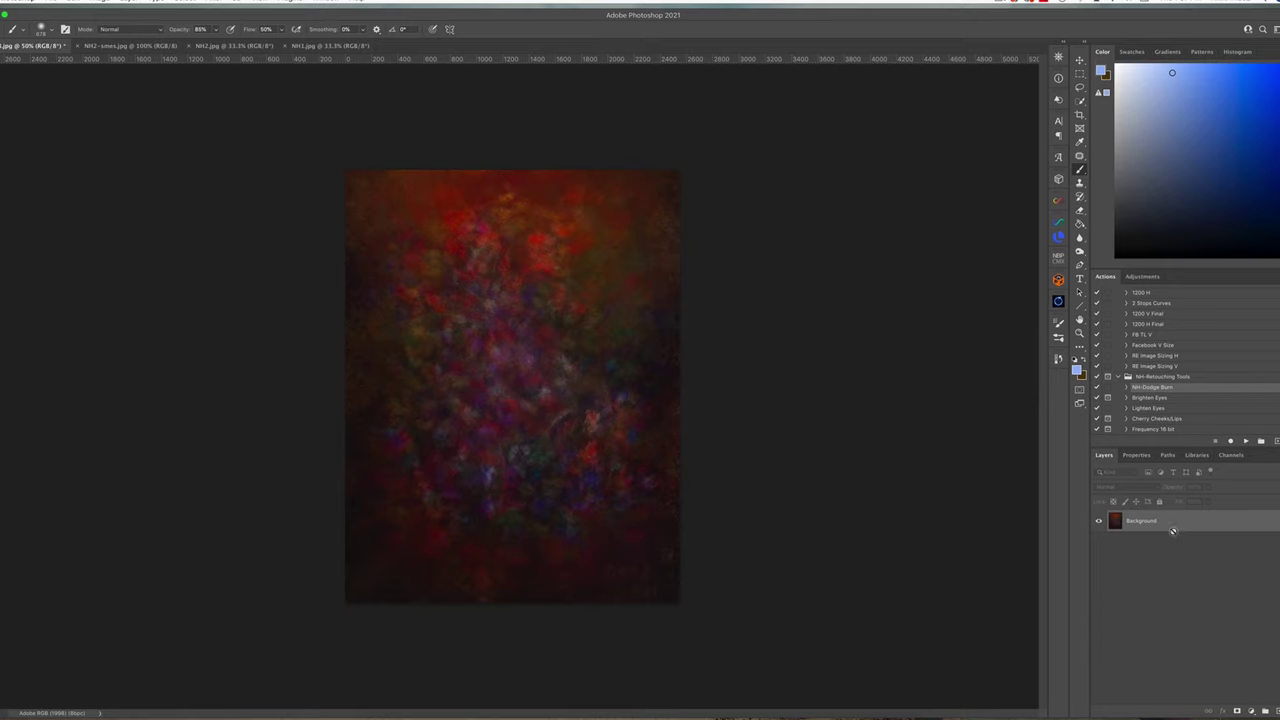
Duplicate the background layer and apply the Topaz Studio Impression effect to it with a slightly larger brush size.
{"action": "key", "text": "super+j"}
{"action": "left_click", "coordinate": [170, 3]}
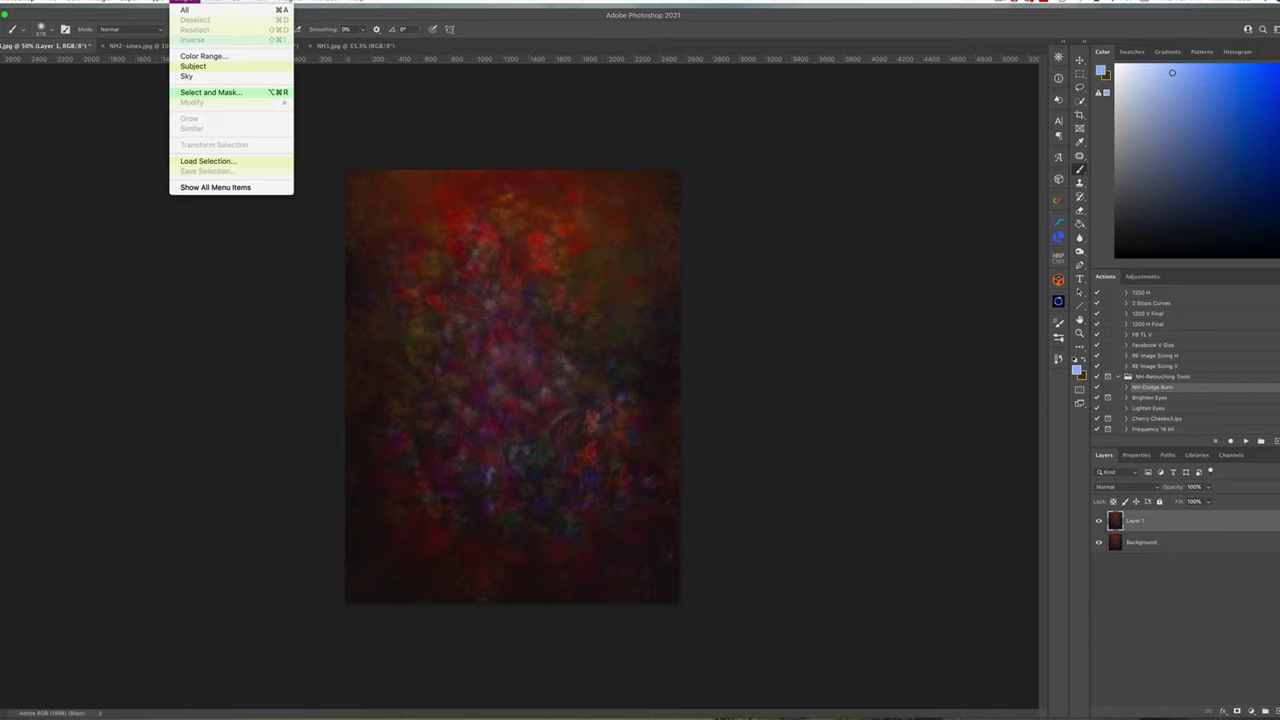
{"action": "mouse_move", "coordinate": [238, 243]}
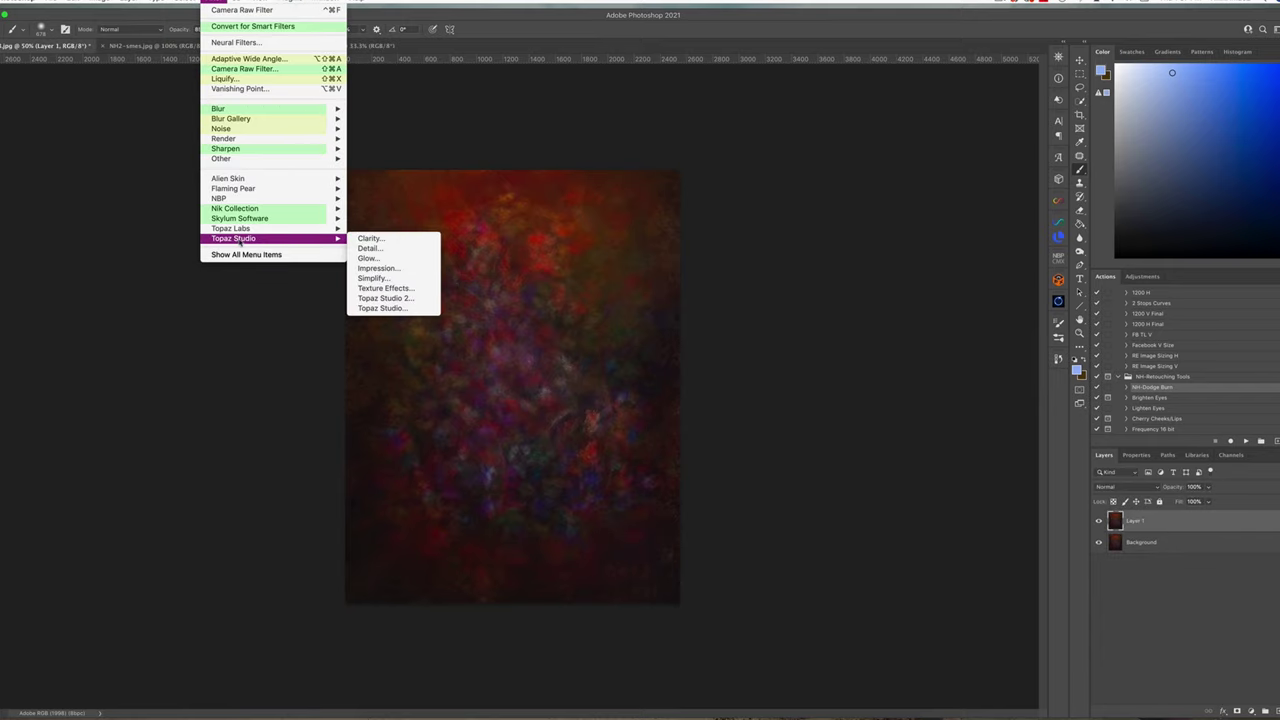
{"action": "left_click", "coordinate": [421, 267]}
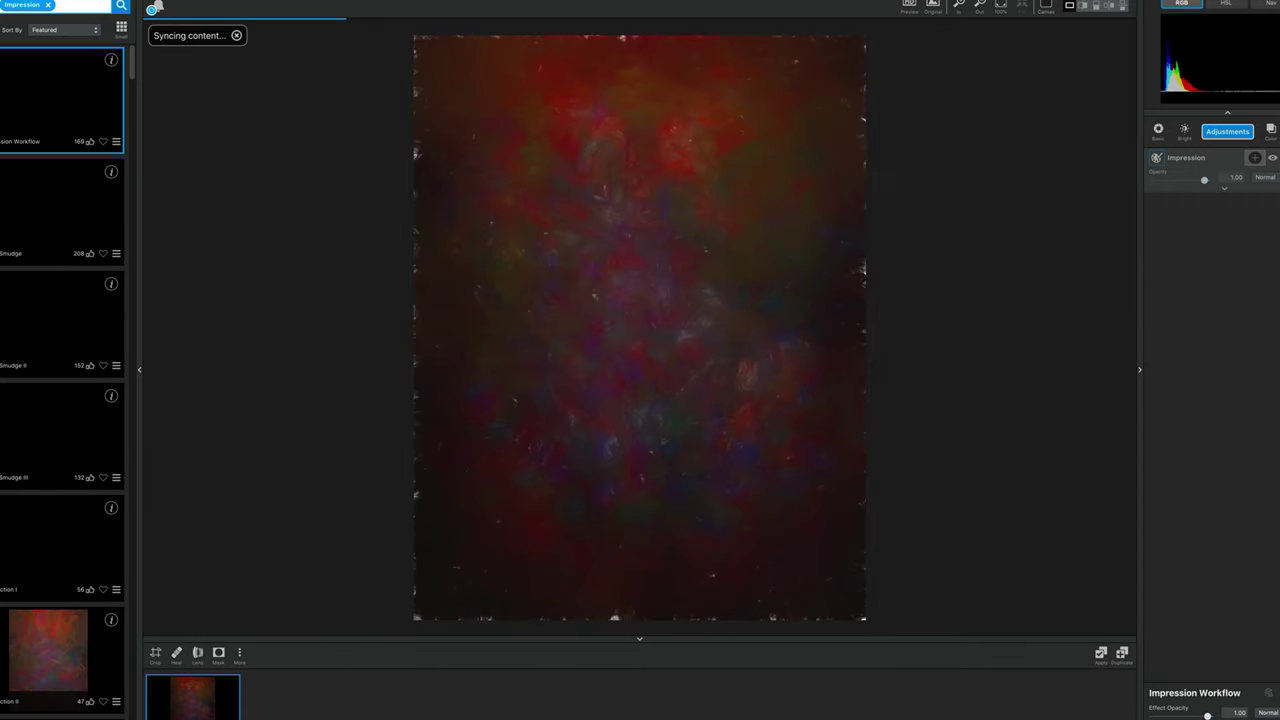
{"action": "left_click", "coordinate": [1224, 188]}
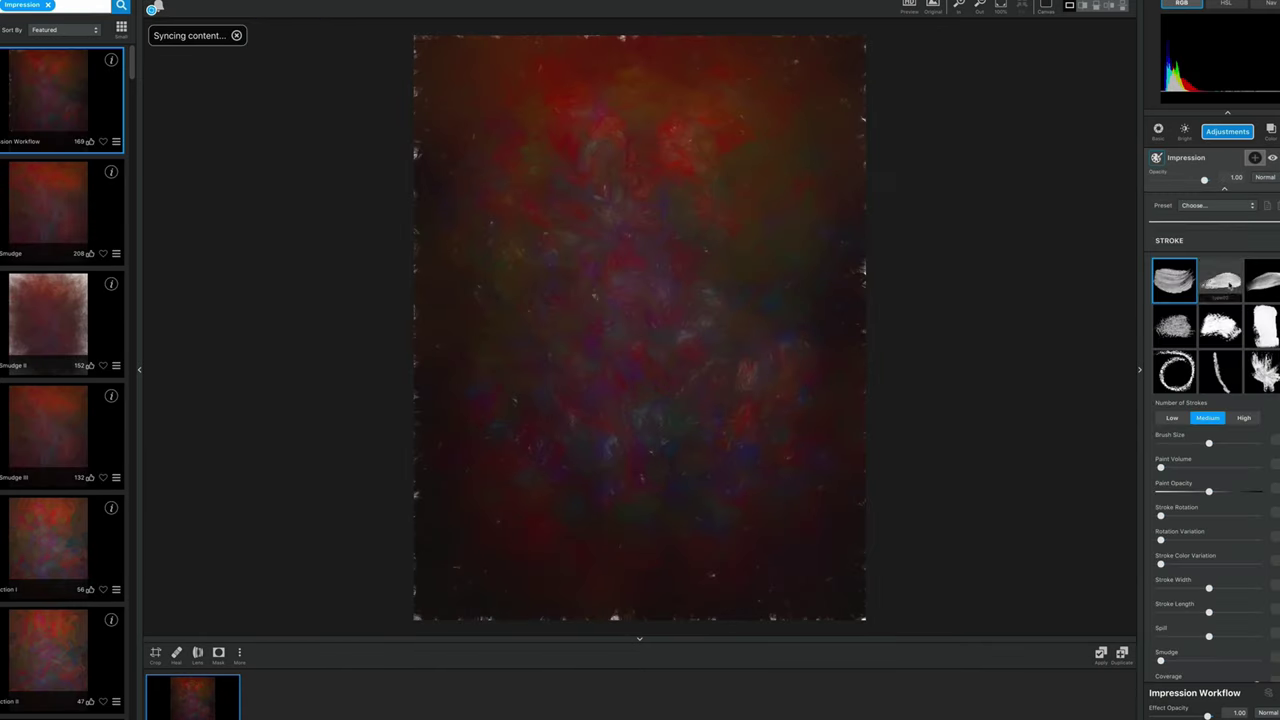
{"action": "left_click_drag", "start_coordinate": [1208, 444], "coordinate": [1219, 446]}
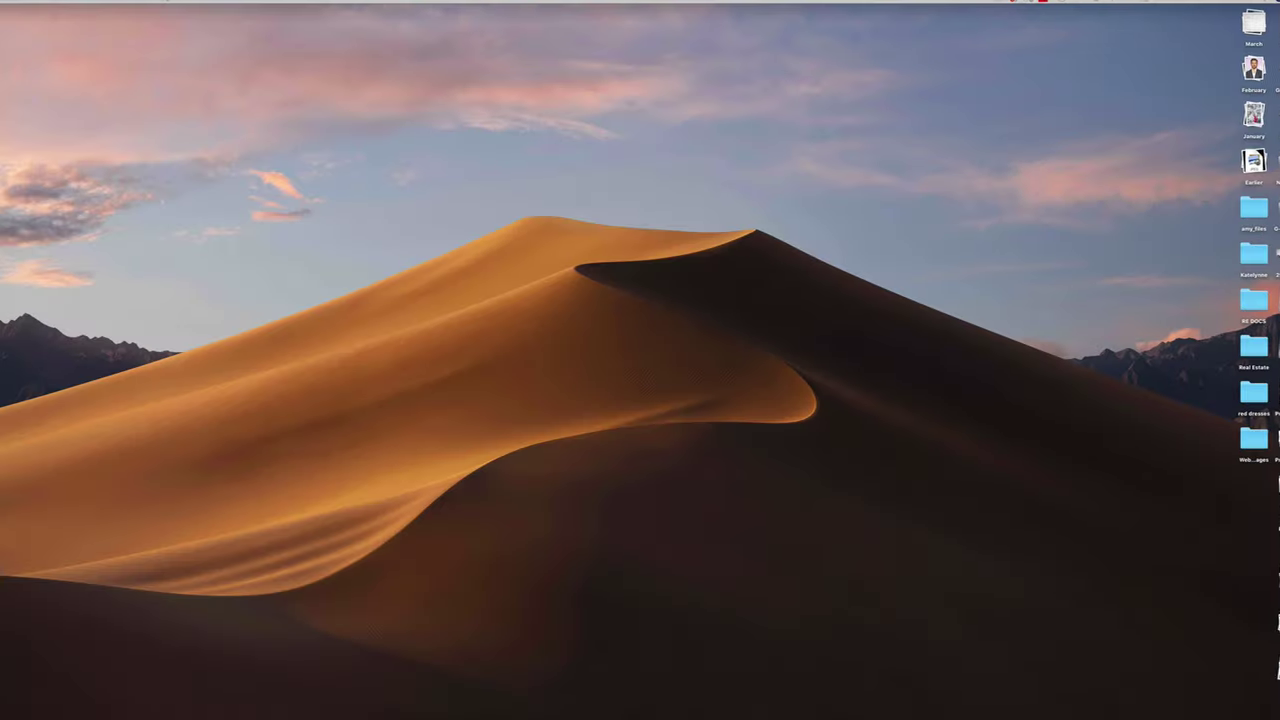
Return to Photoshop and lower the opacity of the Impression layer to tone down the brush strokes.
{"action": "left_click", "coordinate": [742, 716]}
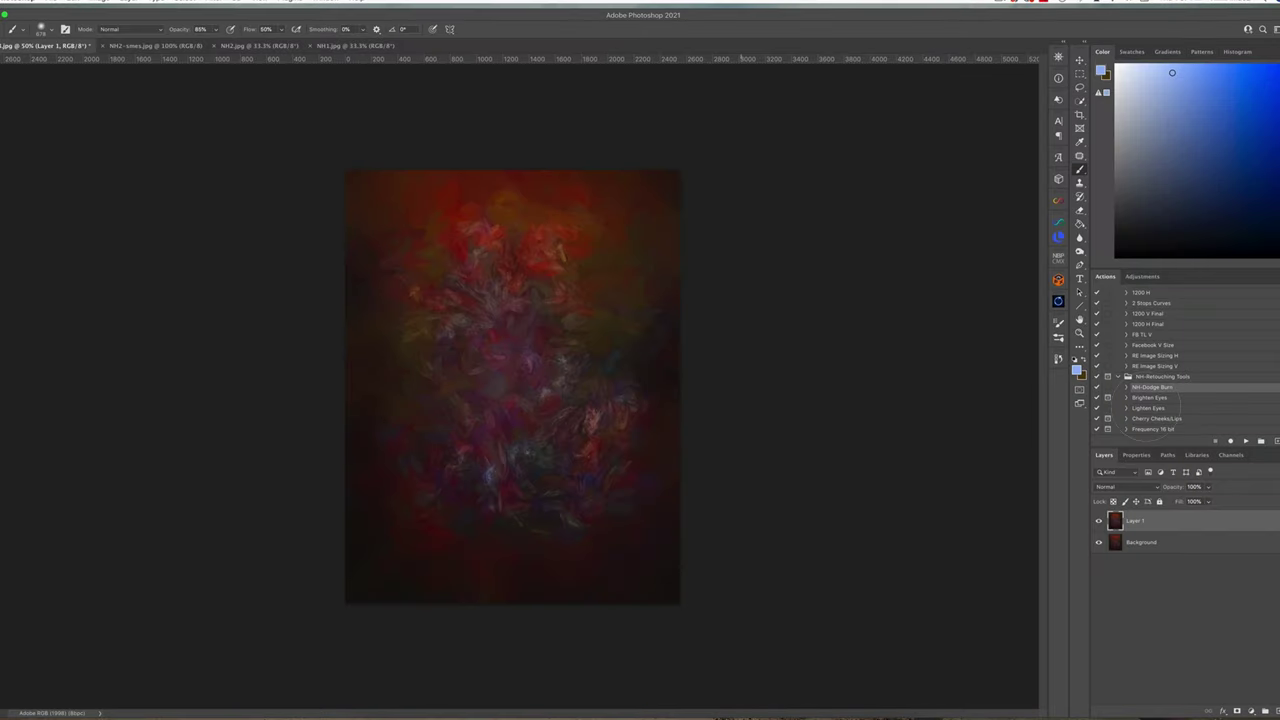
{"action": "left_click", "coordinate": [1209, 486]}
{"action": "left_click_drag", "start_coordinate": [1208, 501], "coordinate": [1197, 501]}
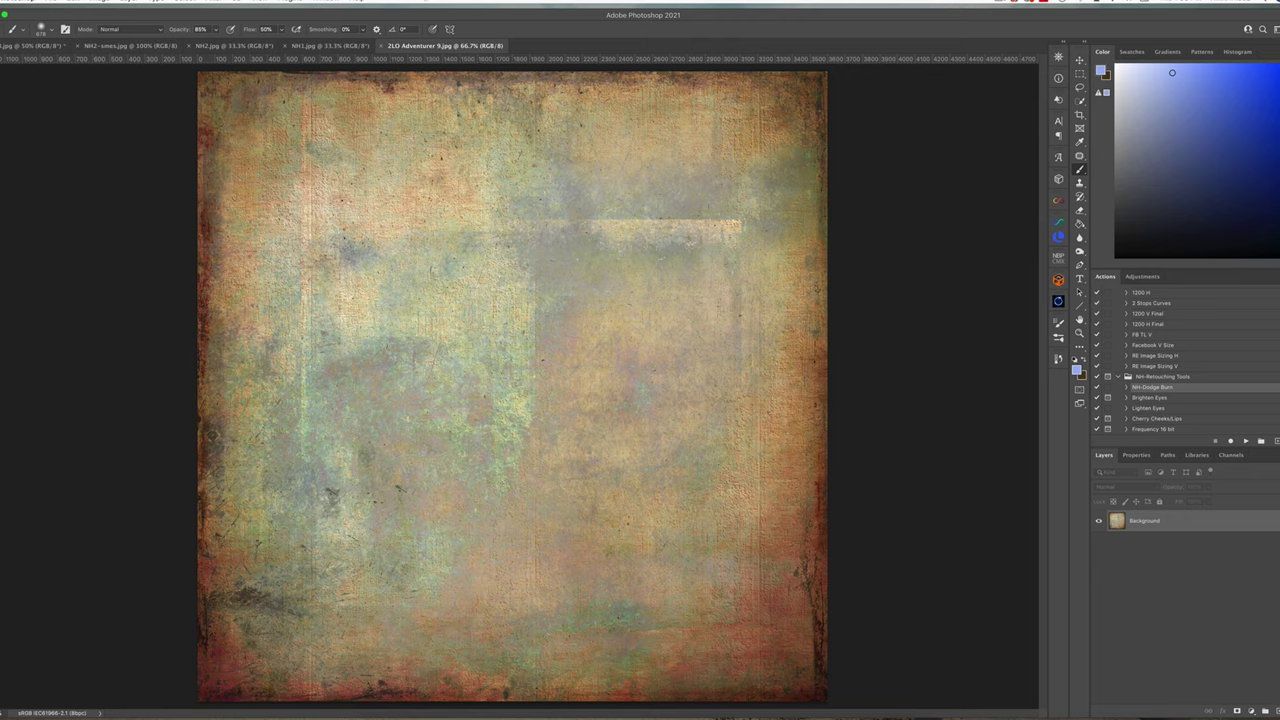
Float the 2LO Adventurer 9.jpg texture window and move its image onto the floral backdrop as a new layer.
{"action": "mouse_move", "coordinate": [445, 47]}
{"action": "left_mouse_down"}
{"action": "mouse_move", "coordinate": [477, 117]}
{"action": "mouse_move", "coordinate": [521, 150]}
{"action": "mouse_move", "coordinate": [469, 409]}
{"action": "mouse_move", "coordinate": [453, 425]}
{"action": "left_mouse_up"}
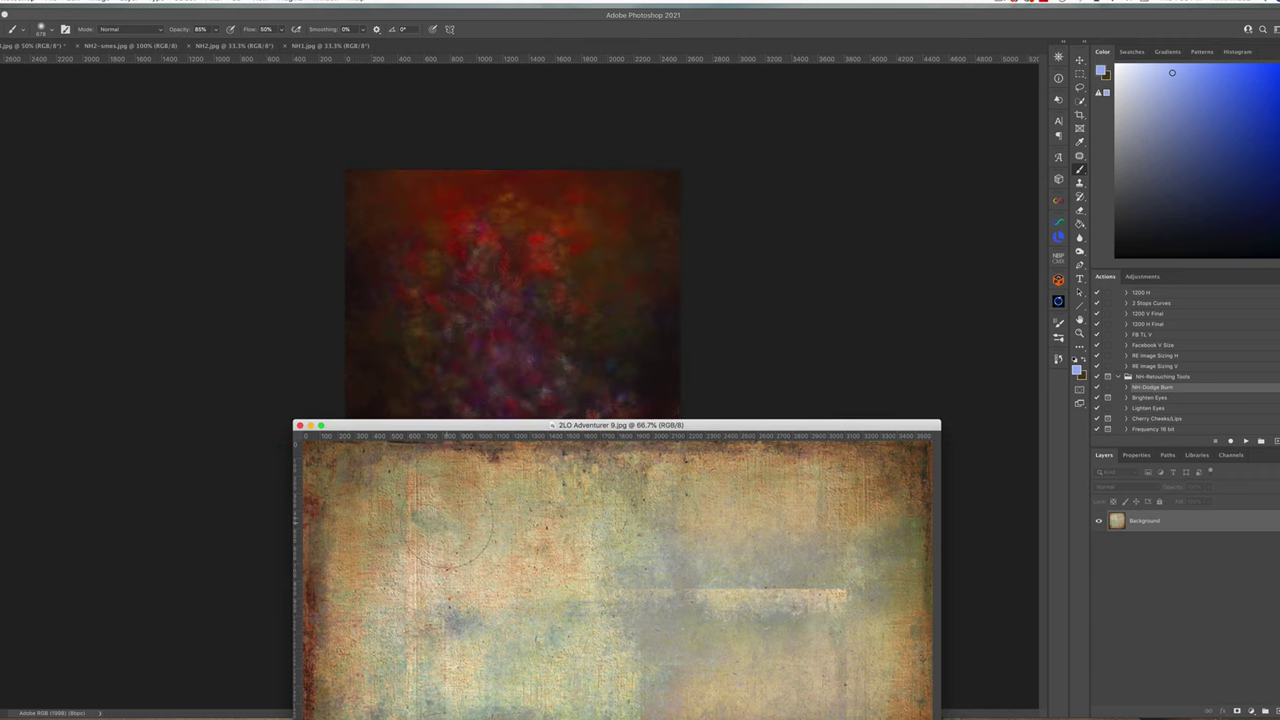
{"action": "key", "text": "v"}
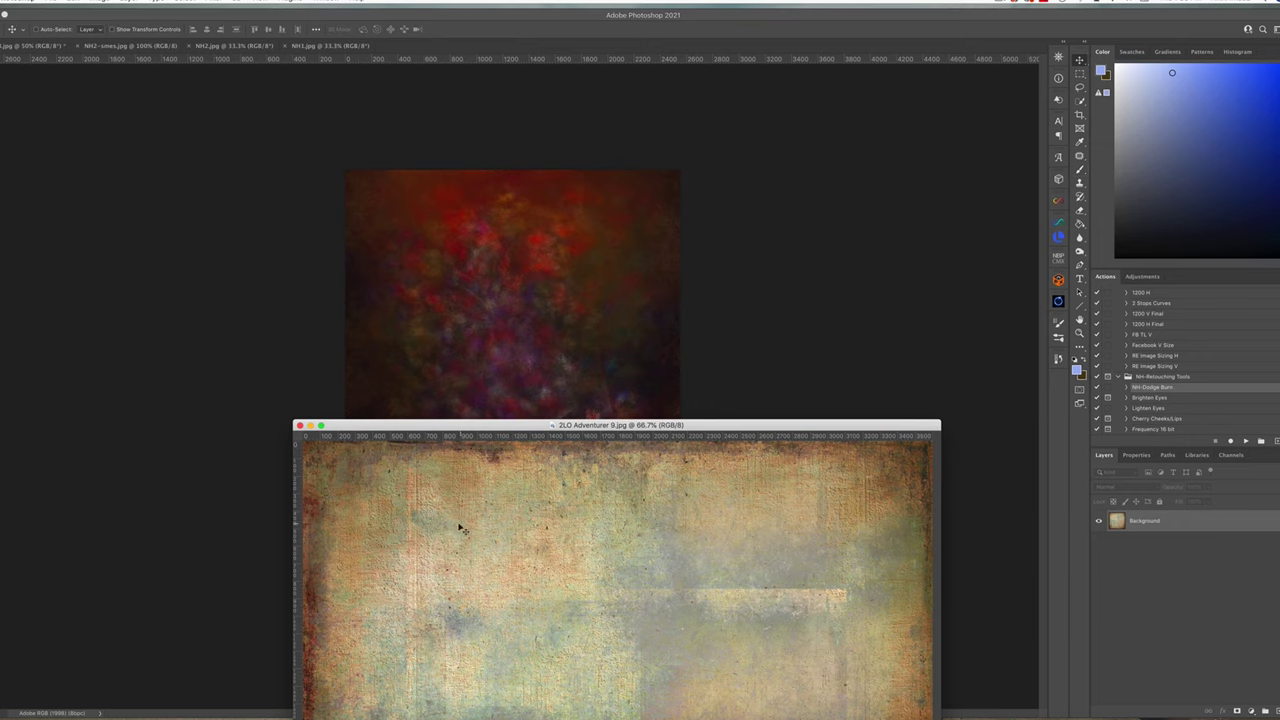
{"action": "left_click_drag", "start_coordinate": [503, 294], "coordinate": [537, 418]}
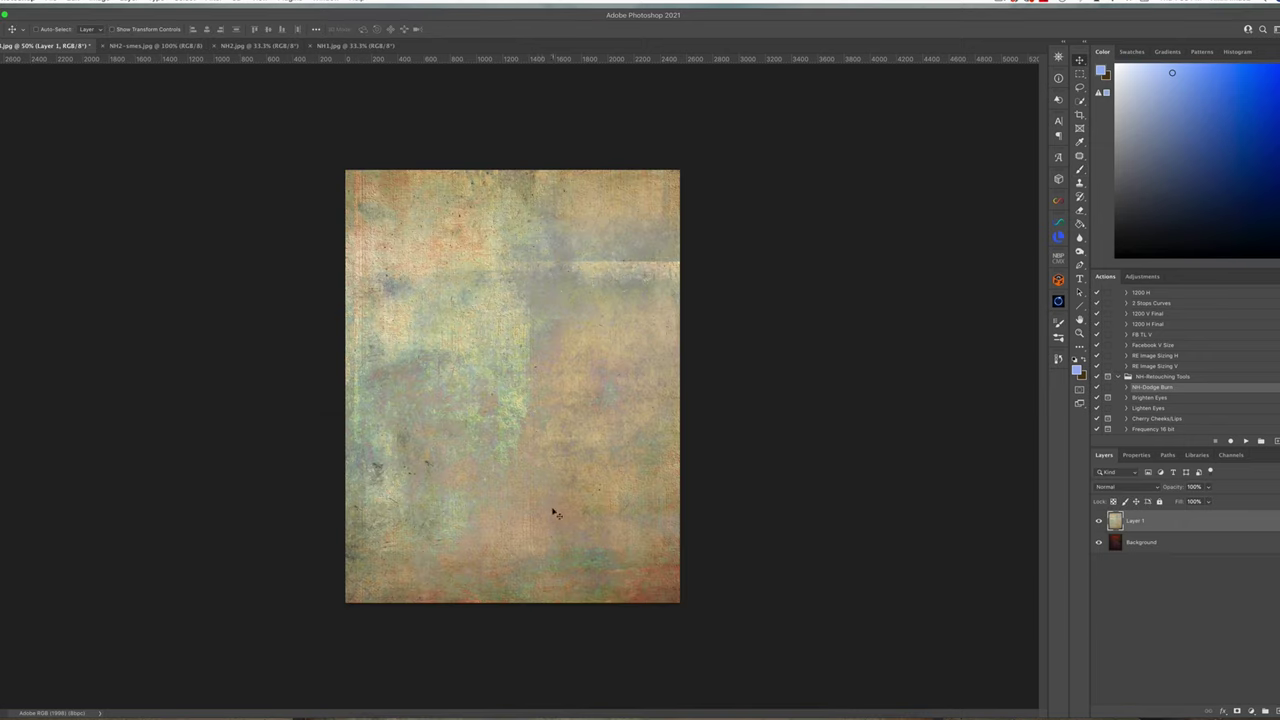
Narrow the texture layer from both sides to 78.08% width so its edges sit just outside the canvas.
{"action": "key", "text": "ctrl+t"}
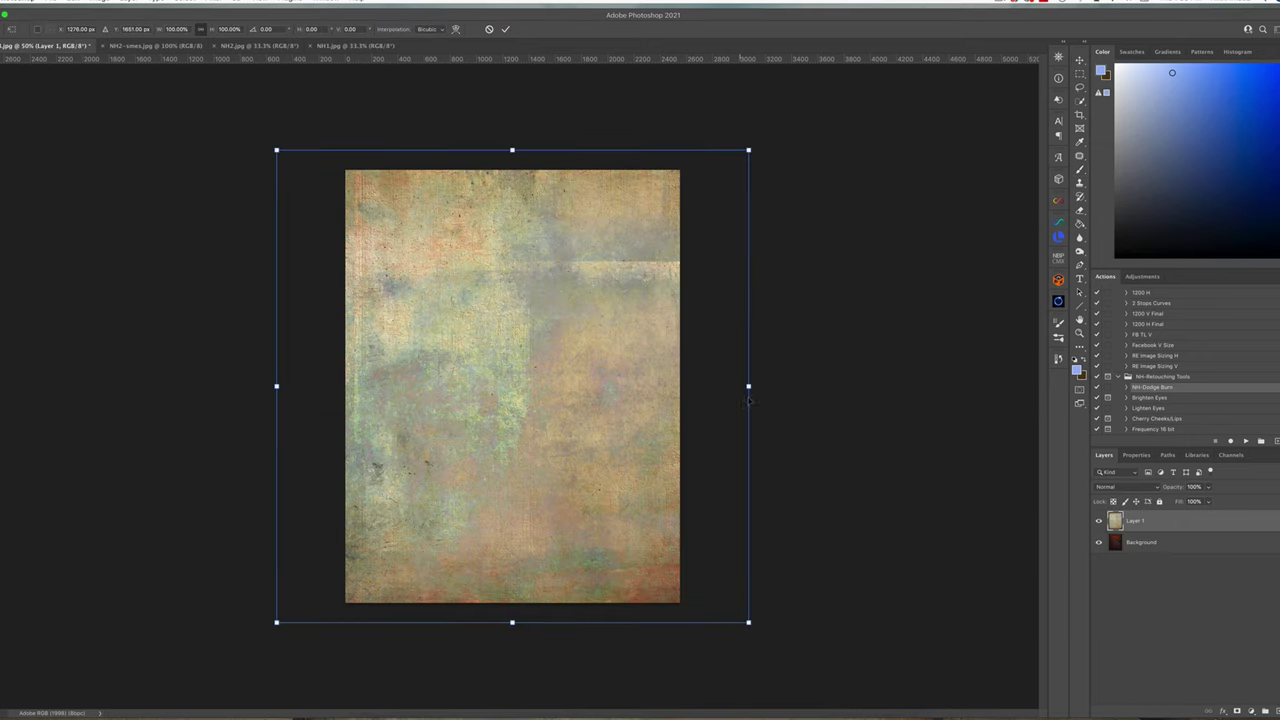
{"action": "left_click_drag", "start_coordinate": [748, 400], "coordinate": [692, 386]}
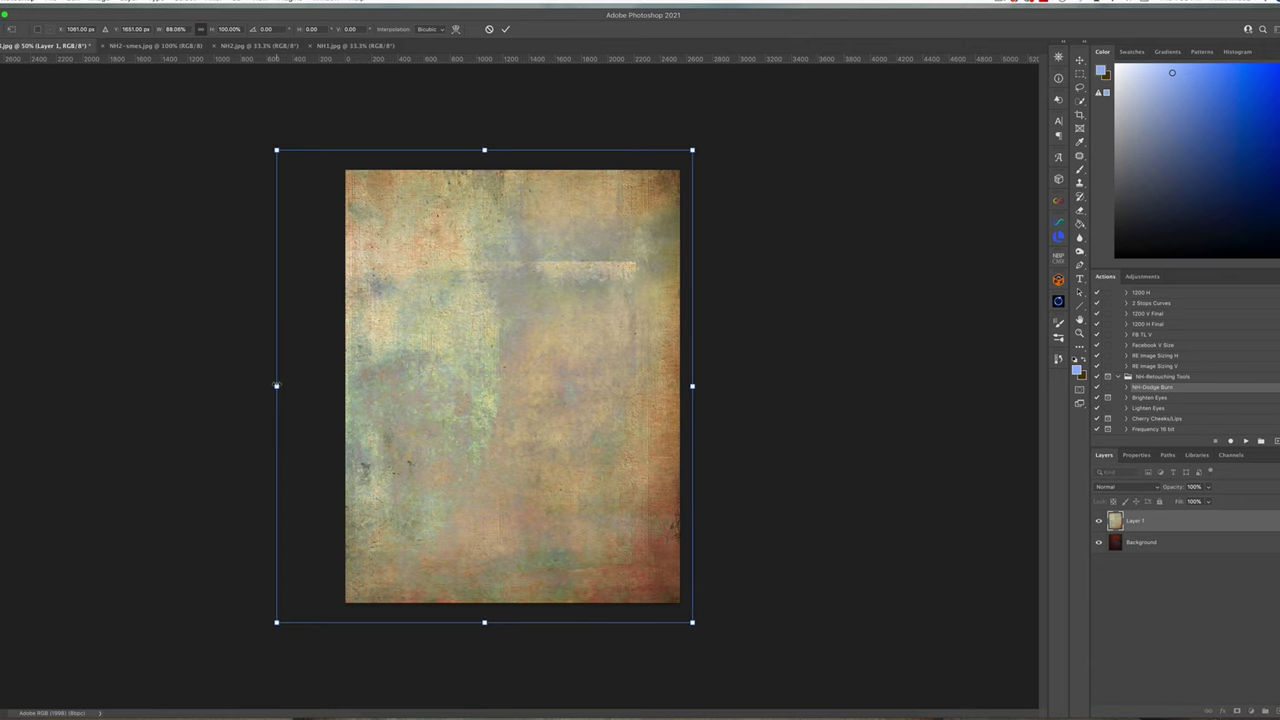
{"action": "left_click_drag", "start_coordinate": [276, 385], "coordinate": [323, 385]}
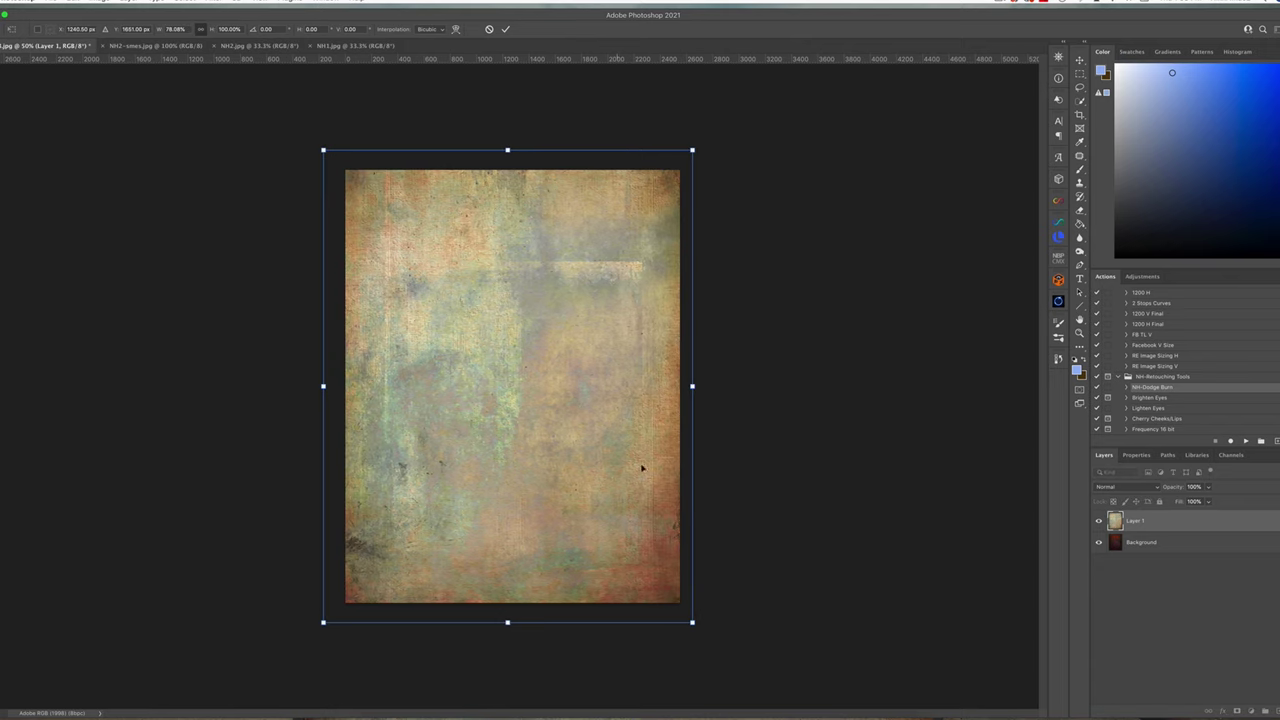
{"action": "key", "text": "Return"}
Blend the texture layer in Soft Light mode at 54% opacity and compare the image with and without it.
{"action": "left_click", "coordinate": [1126, 488]}
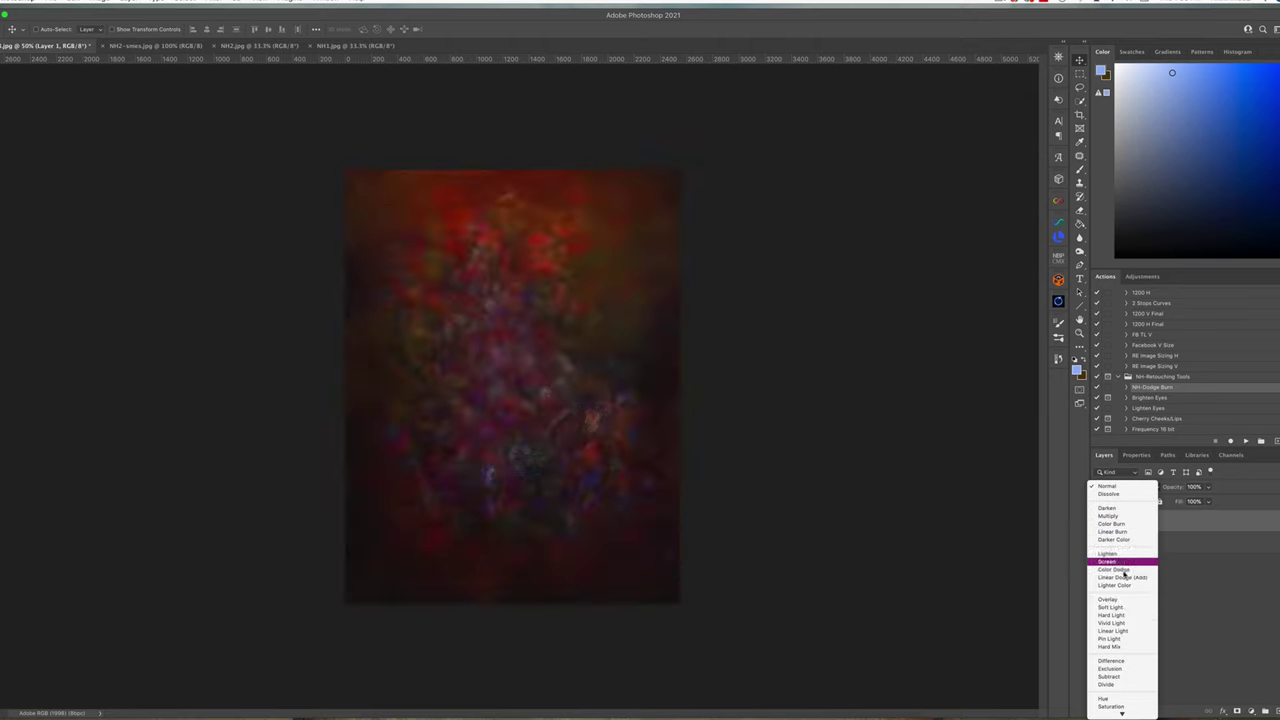
{"action": "left_click", "coordinate": [1111, 607]}
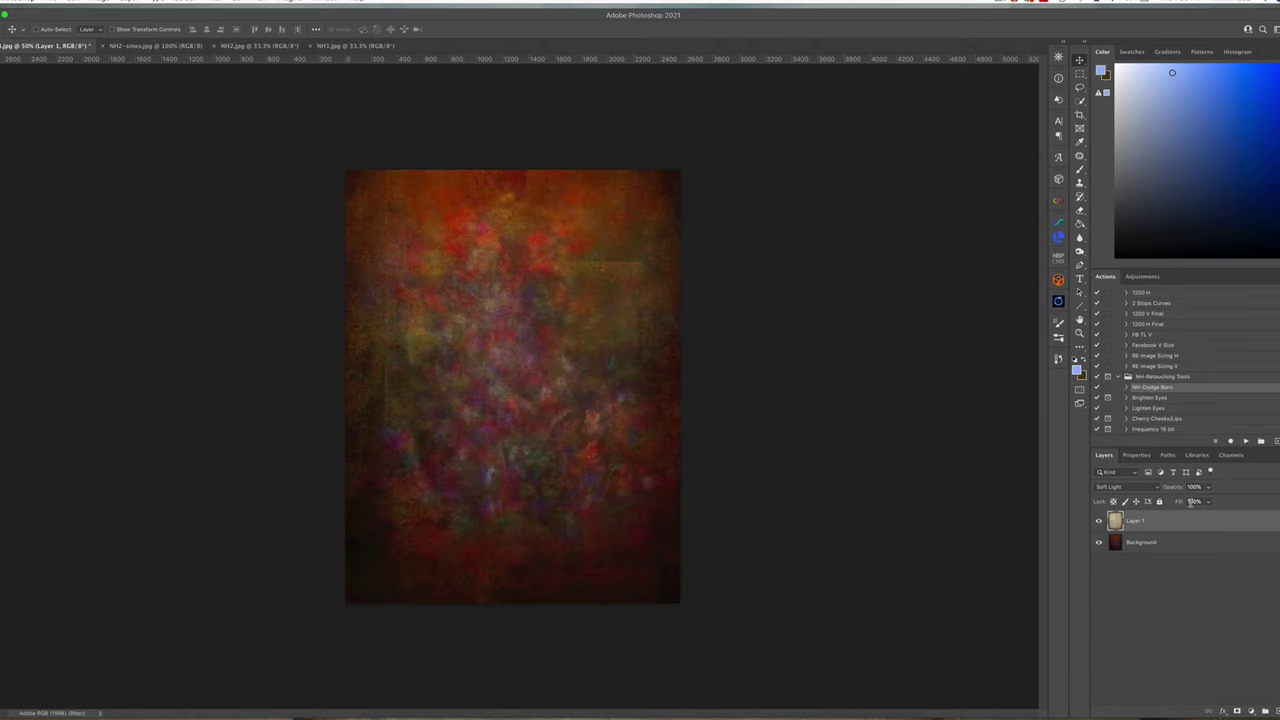
{"action": "left_click", "coordinate": [1207, 487]}
{"action": "left_click_drag", "start_coordinate": [1214, 501], "coordinate": [1204, 501]}
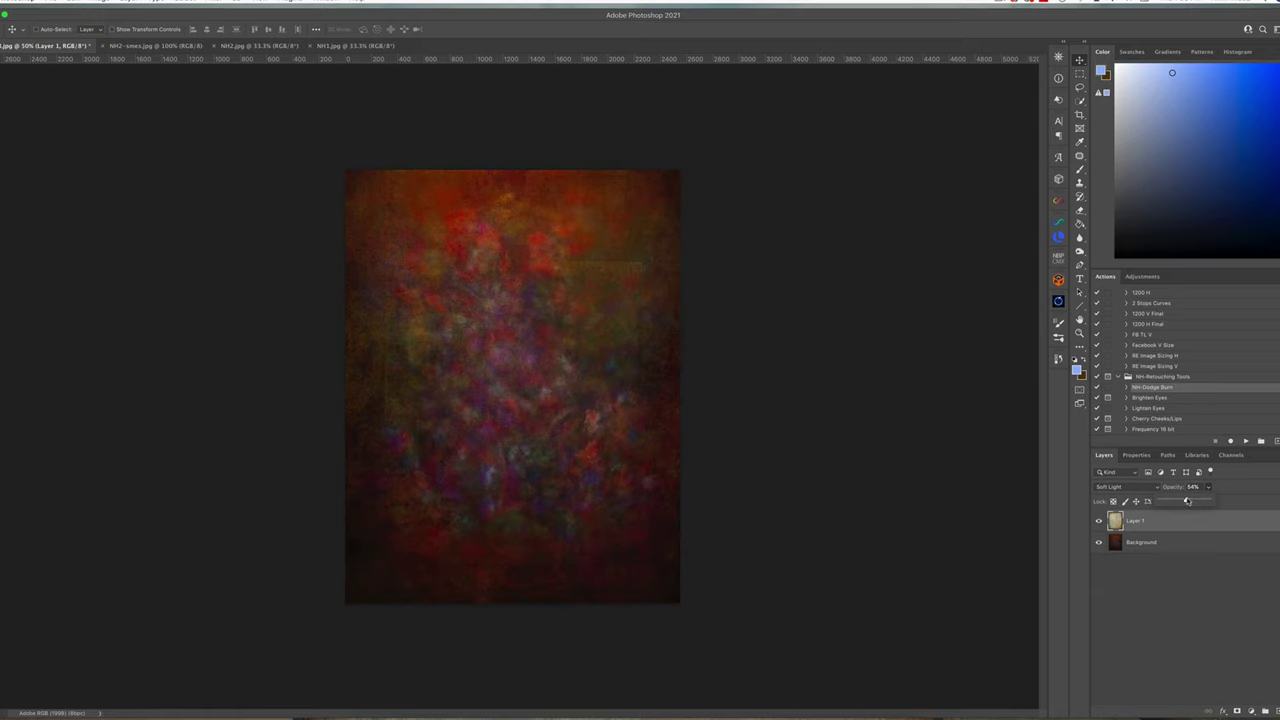
{"action": "left_click", "coordinate": [1099, 520]}
{"action": "left_click", "coordinate": [1099, 520]}
Remove the pale horizontal line in the upper part of the texture layer with the Patch tool.
{"action": "left_click", "coordinate": [1079, 157]}
{"action": "mouse_move", "coordinate": [574, 270]}
{"action": "left_mouse_down"}
{"action": "mouse_move", "coordinate": [628, 251]}
{"action": "mouse_move", "coordinate": [614, 236]}
{"action": "mouse_move", "coordinate": [652, 277]}
{"action": "mouse_move", "coordinate": [642, 258]}
{"action": "left_mouse_up"}
{"action": "left_click_drag", "start_coordinate": [642, 258], "coordinate": [669, 227]}
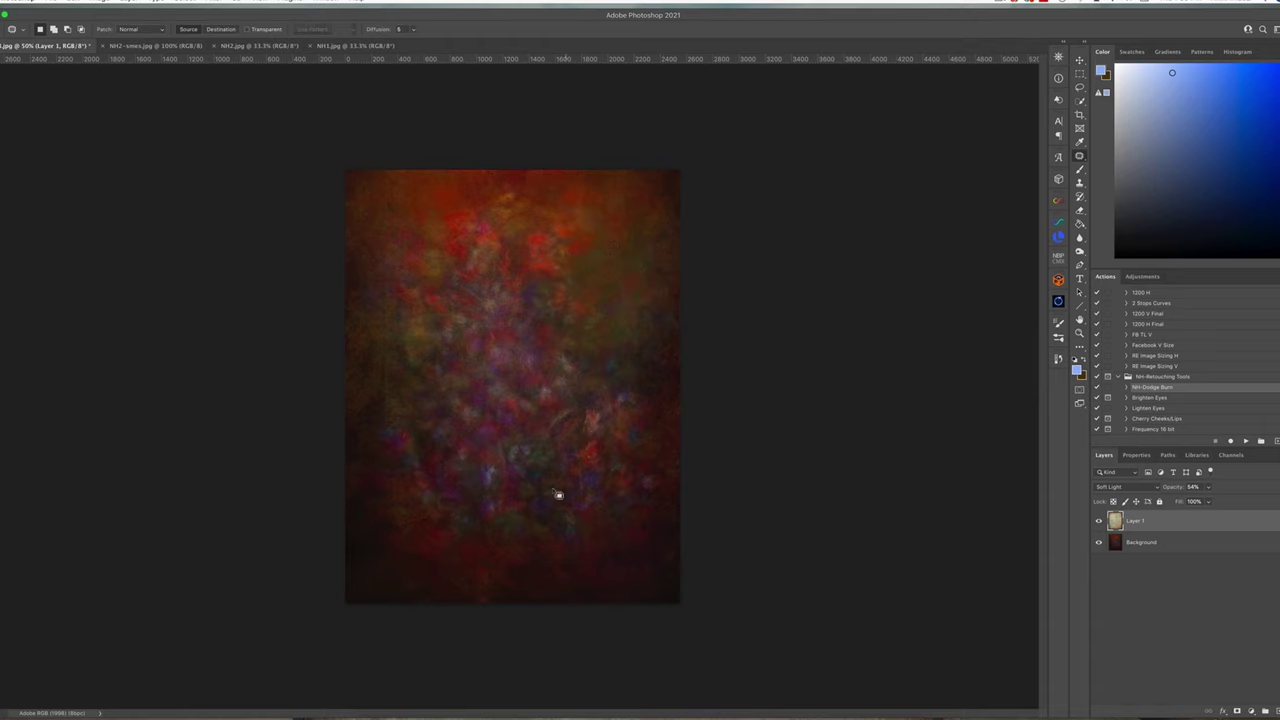
Patch the remaining texture marks along both side edges of the texture layer and compare the image with and without it.
{"action": "mouse_move", "coordinate": [403, 363]}
{"action": "left_mouse_down"}
{"action": "mouse_move", "coordinate": [400, 403]}
{"action": "mouse_move", "coordinate": [393, 368]}
{"action": "left_mouse_up"}
{"action": "left_click_drag", "start_coordinate": [405, 177], "coordinate": [412, 198]}
{"action": "mouse_move", "coordinate": [398, 212]}
{"action": "left_mouse_down"}
{"action": "mouse_move", "coordinate": [441, 236]}
{"action": "mouse_move", "coordinate": [427, 268]}
{"action": "left_mouse_up"}
{"action": "mouse_move", "coordinate": [422, 262]}
{"action": "left_mouse_down"}
{"action": "mouse_move", "coordinate": [372, 287]}
{"action": "mouse_move", "coordinate": [418, 262]}
{"action": "left_mouse_up"}
{"action": "mouse_move", "coordinate": [398, 288]}
{"action": "left_mouse_down"}
{"action": "mouse_move", "coordinate": [421, 323]}
{"action": "mouse_move", "coordinate": [406, 337]}
{"action": "left_mouse_up"}
{"action": "key", "text": "super+d"}
{"action": "mouse_move", "coordinate": [647, 336]}
{"action": "left_mouse_down"}
{"action": "mouse_move", "coordinate": [651, 380]}
{"action": "mouse_move", "coordinate": [656, 280]}
{"action": "left_mouse_up"}
{"action": "key", "text": "super+d"}
{"action": "left_click", "coordinate": [1099, 522]}
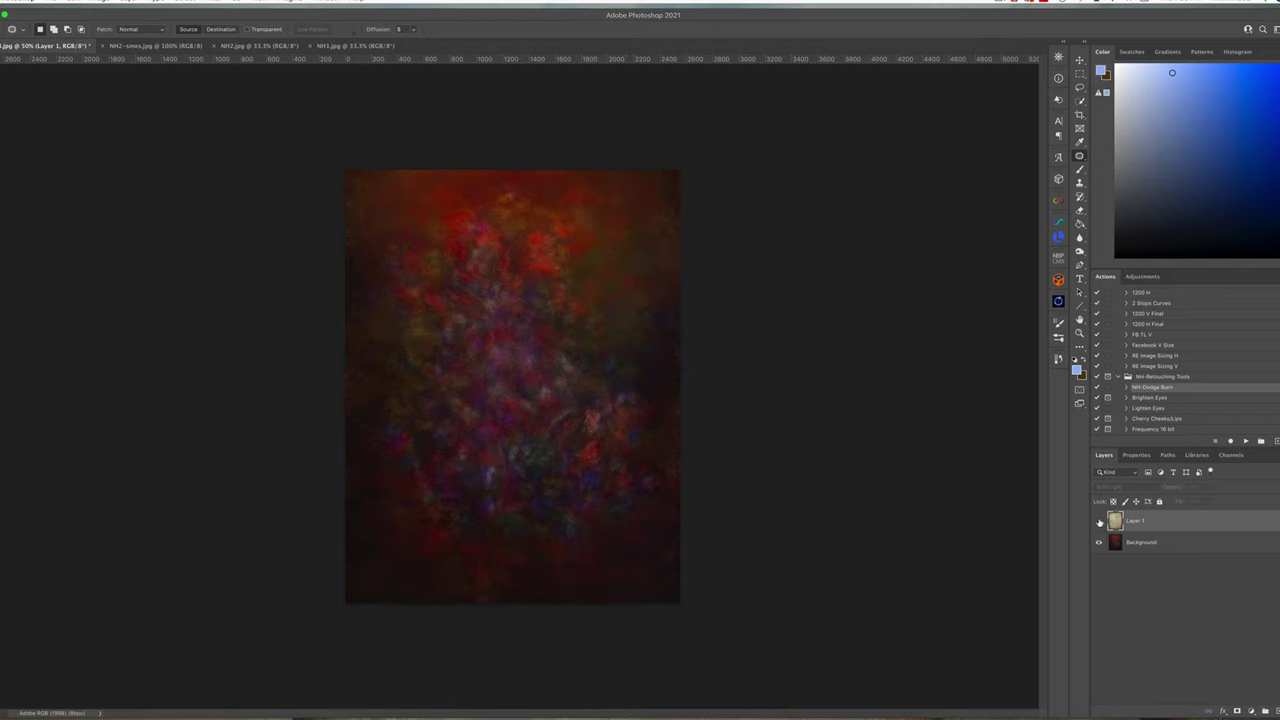
{"action": "left_click", "coordinate": [1099, 522]}
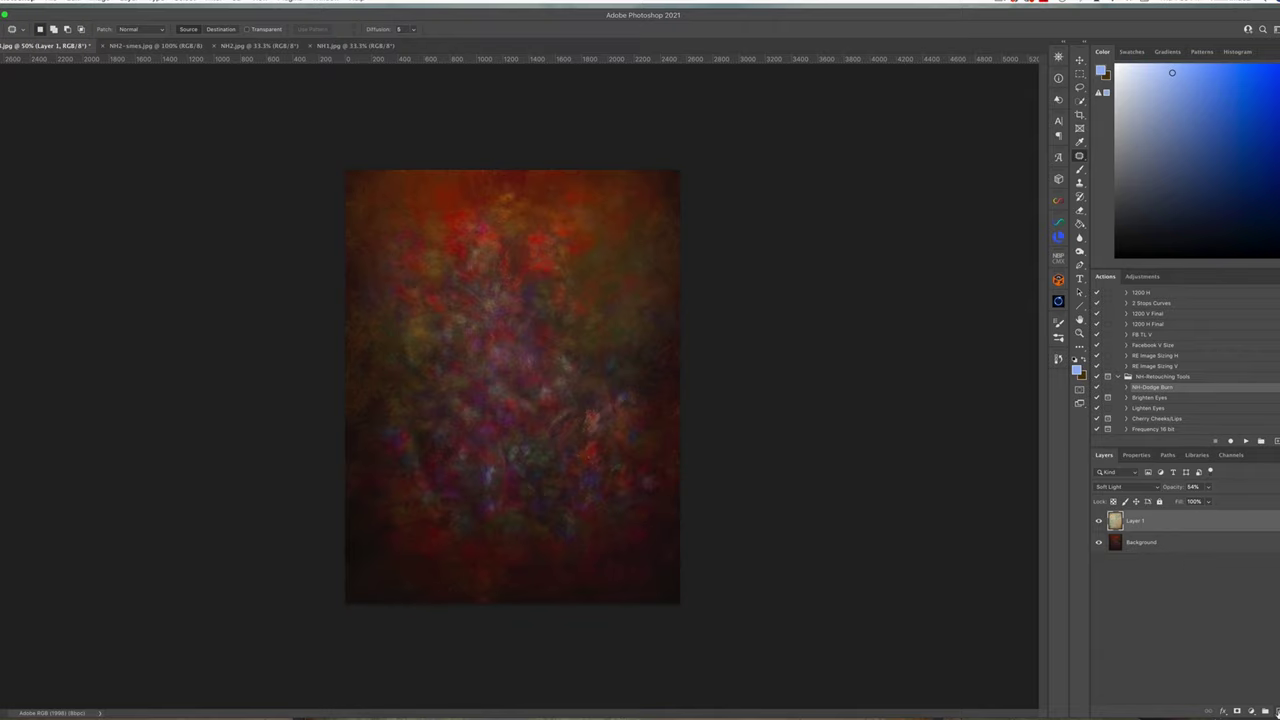
Add a new layer and brush golden orange over the upper part of the backdrop at 85% brush opacity and 50% flow.
{"action": "left_click", "coordinate": [1277, 712]}
{"action": "left_click", "coordinate": [1279, 226]}
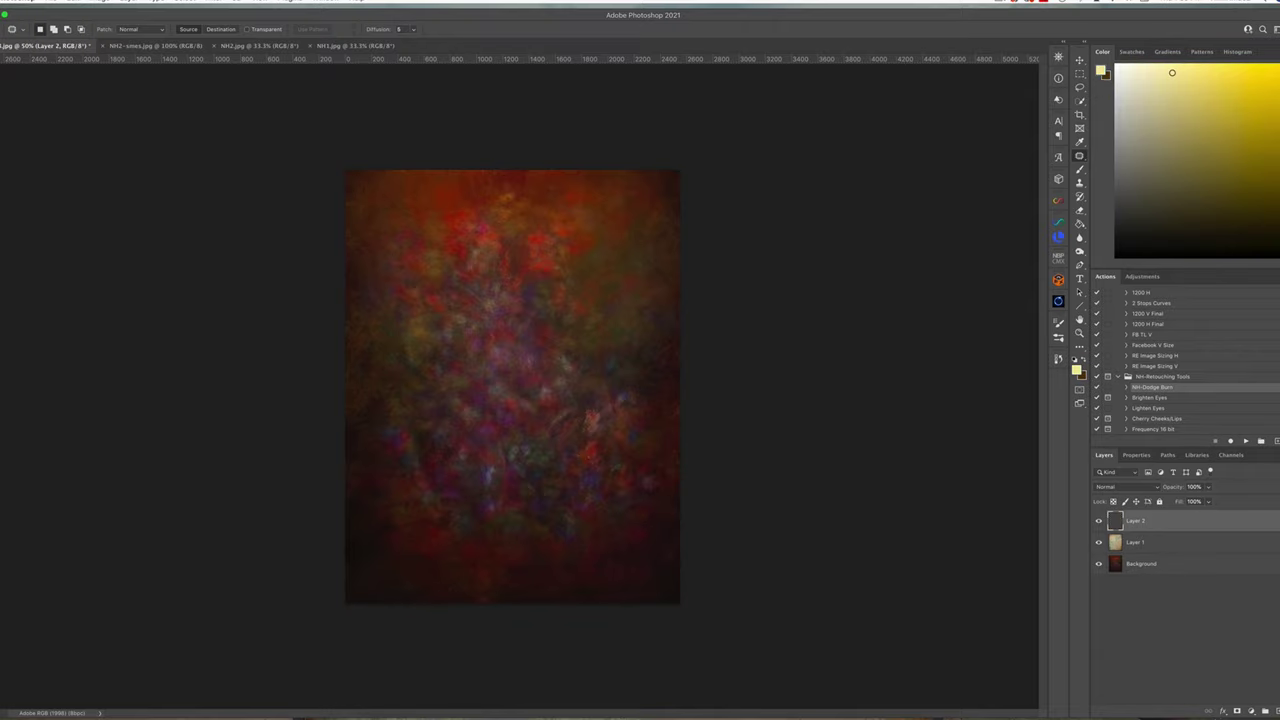
{"action": "left_click", "coordinate": [1279, 236]}
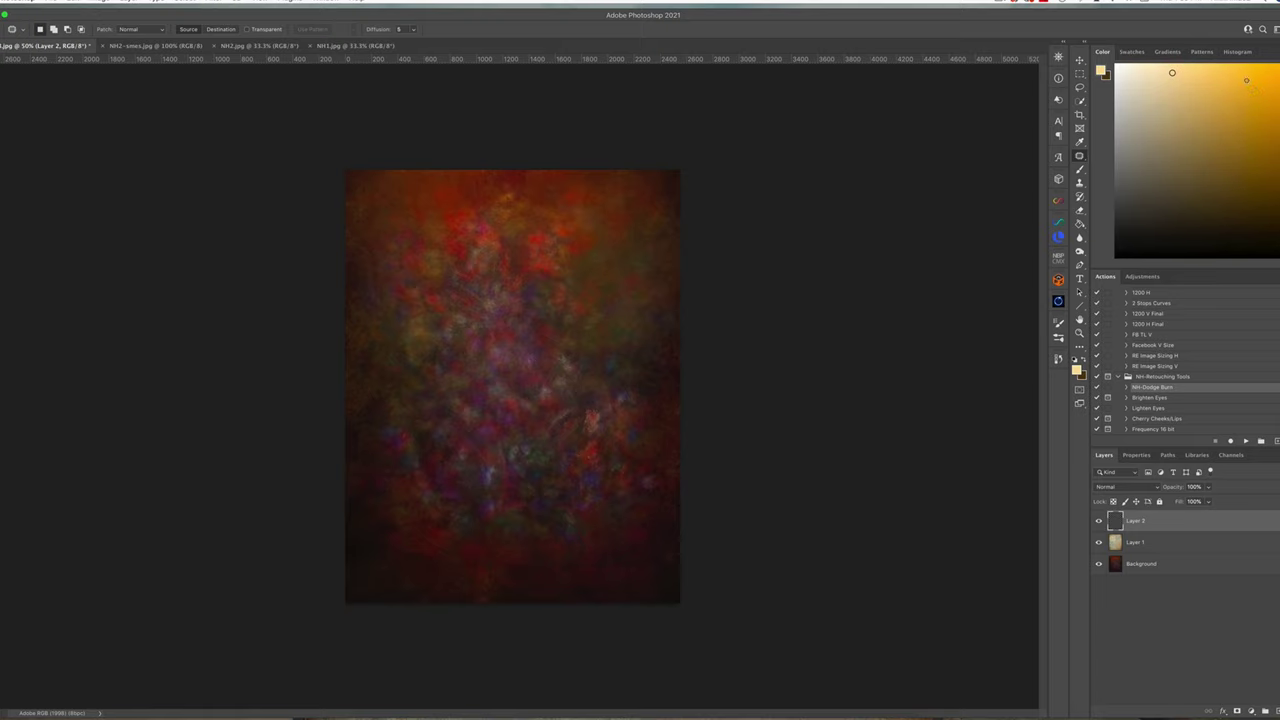
{"action": "left_click", "coordinate": [1079, 170]}
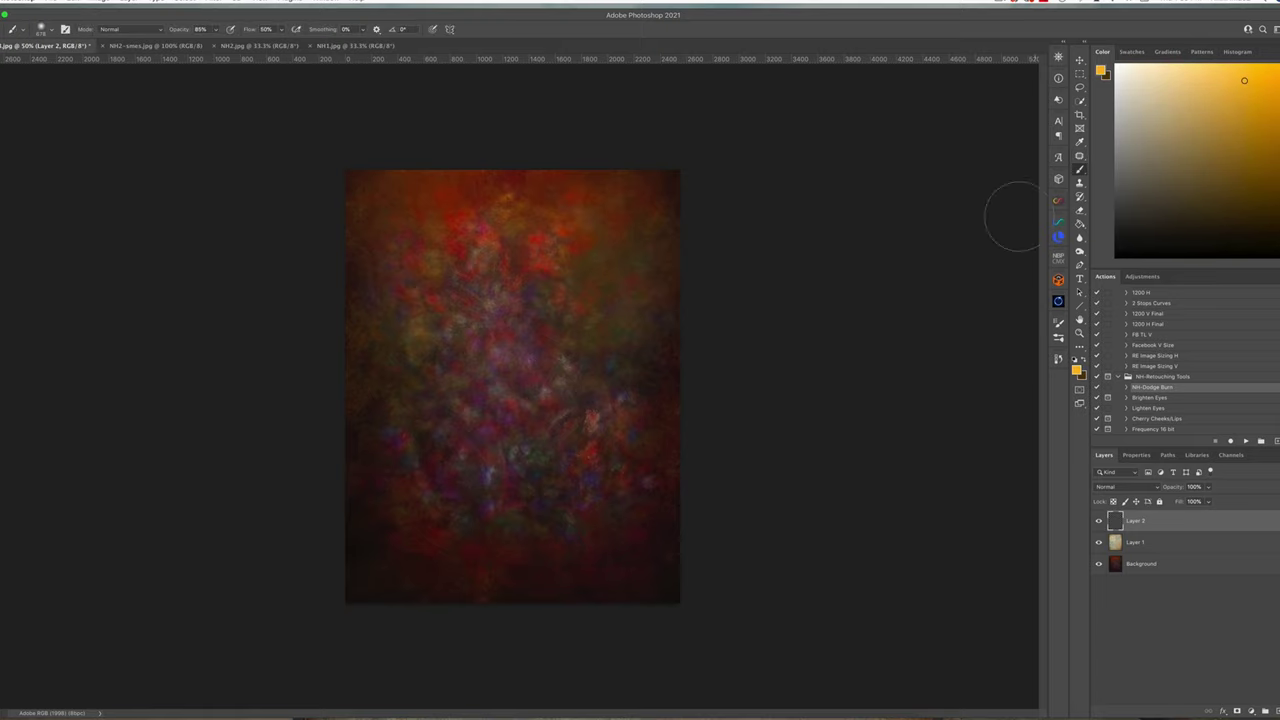
{"action": "mouse_move", "coordinate": [473, 328]}
{"action": "left_mouse_down"}
{"action": "mouse_move", "coordinate": [536, 328]}
{"action": "mouse_move", "coordinate": [518, 328]}
{"action": "left_mouse_up"}
{"action": "left_click_drag", "start_coordinate": [380, 163], "coordinate": [651, 143]}
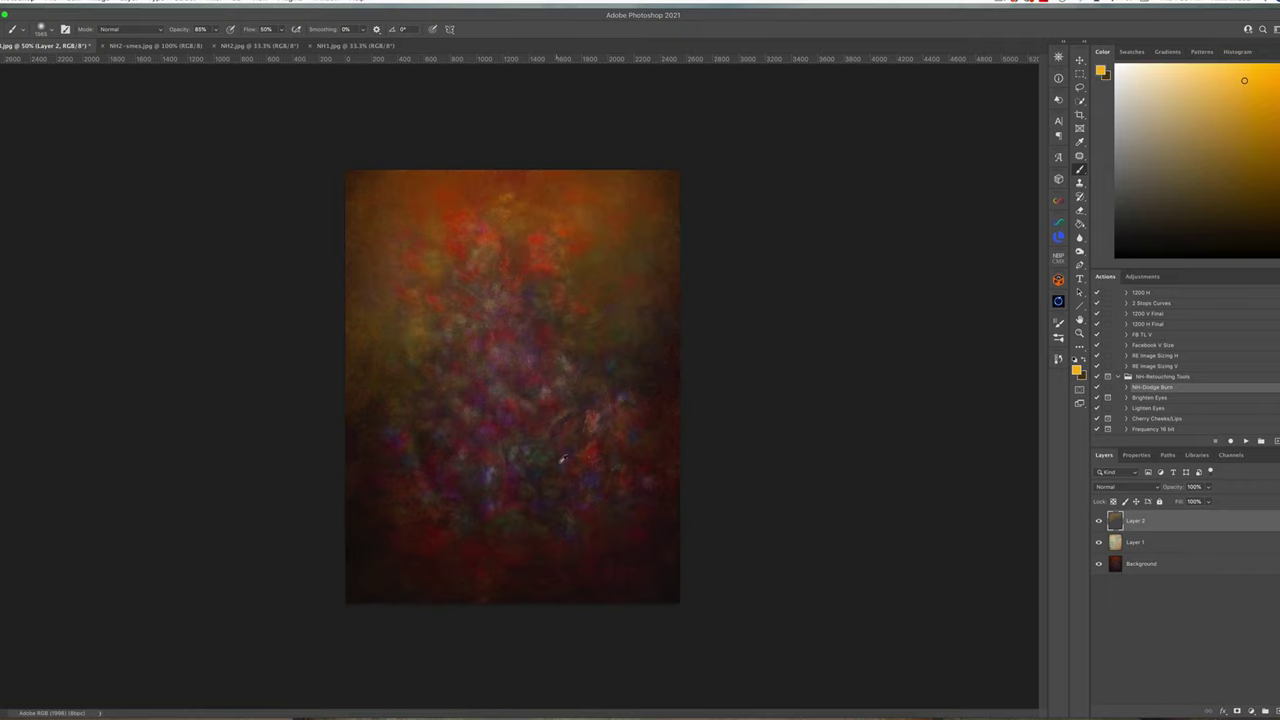
Pick a dark magenta purple and brush it across the lower part of the backdrop on the same layer.
{"action": "left_click", "coordinate": [595, 477], "text": "alt"}
{"action": "left_click", "coordinate": [1207, 154]}
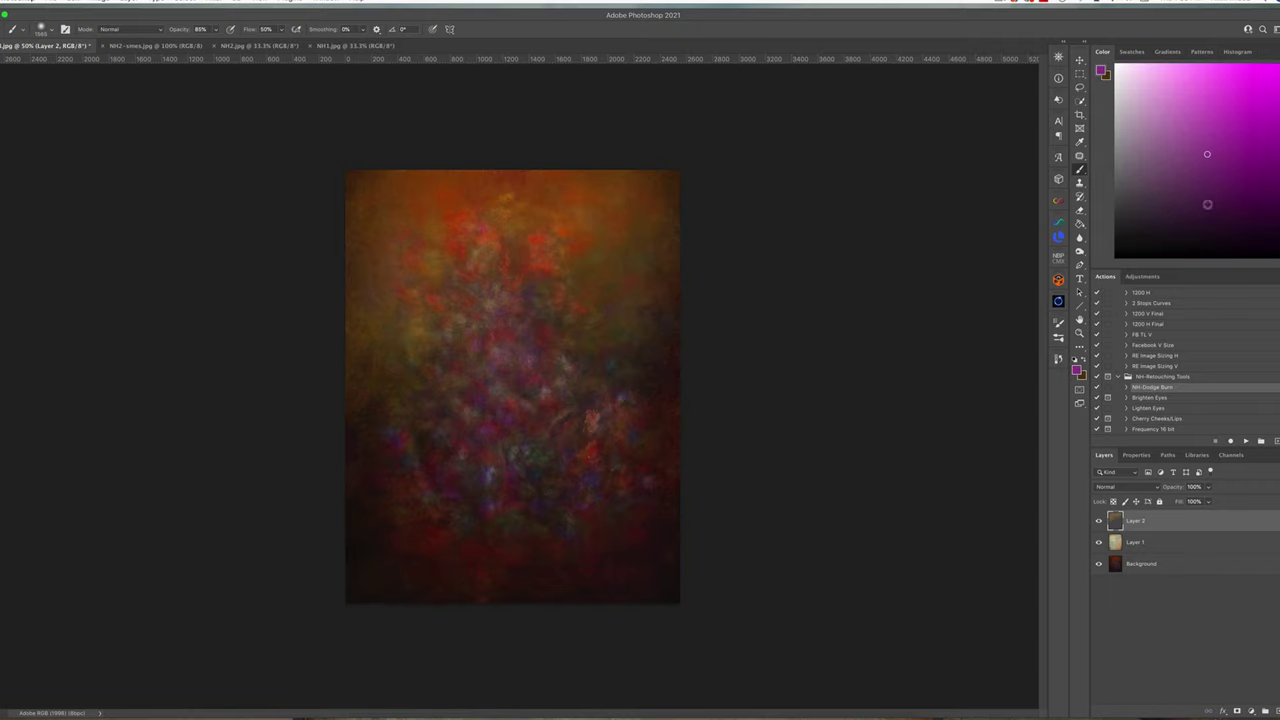
{"action": "mouse_move", "coordinate": [623, 563]}
{"action": "left_mouse_down"}
{"action": "mouse_move", "coordinate": [426, 683]}
{"action": "mouse_move", "coordinate": [444, 635]}
{"action": "mouse_move", "coordinate": [519, 568]}
{"action": "left_mouse_up"}
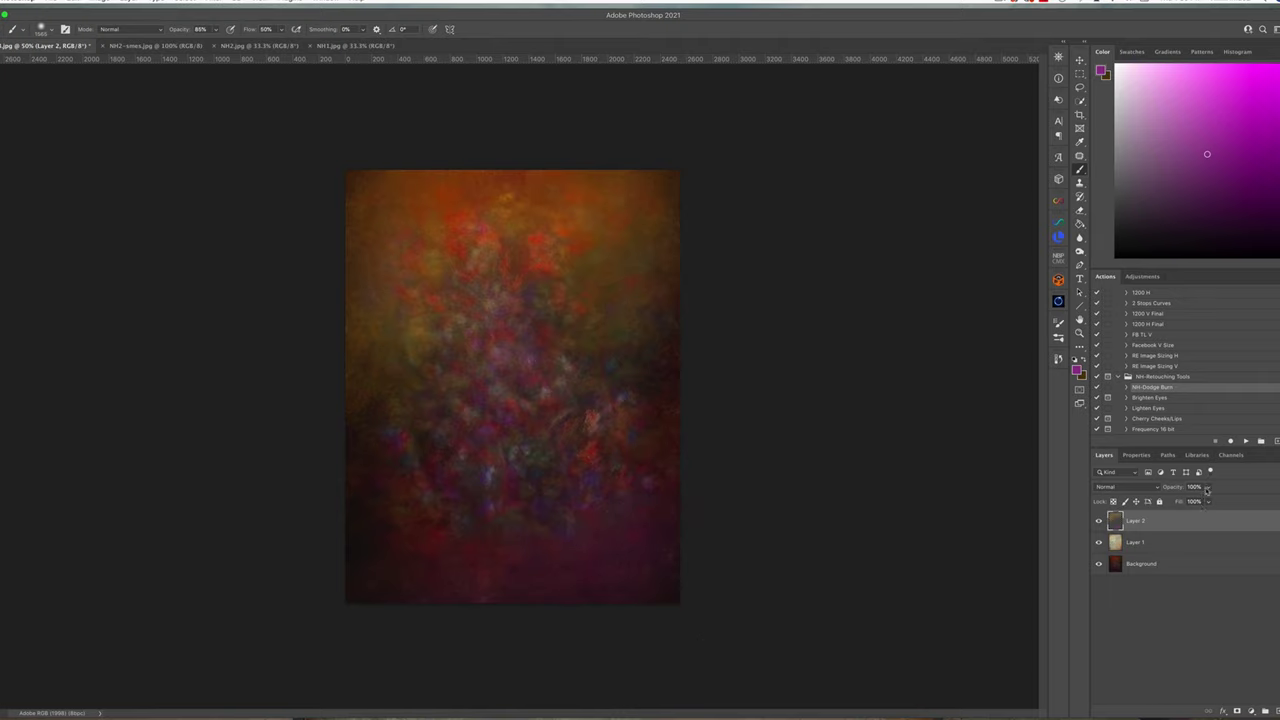
Lower the painted colour layer to 22% opacity and the texture layer to 34%, and flatten the image.
{"action": "left_click_drag", "start_coordinate": [1206, 489], "coordinate": [1174, 503]}
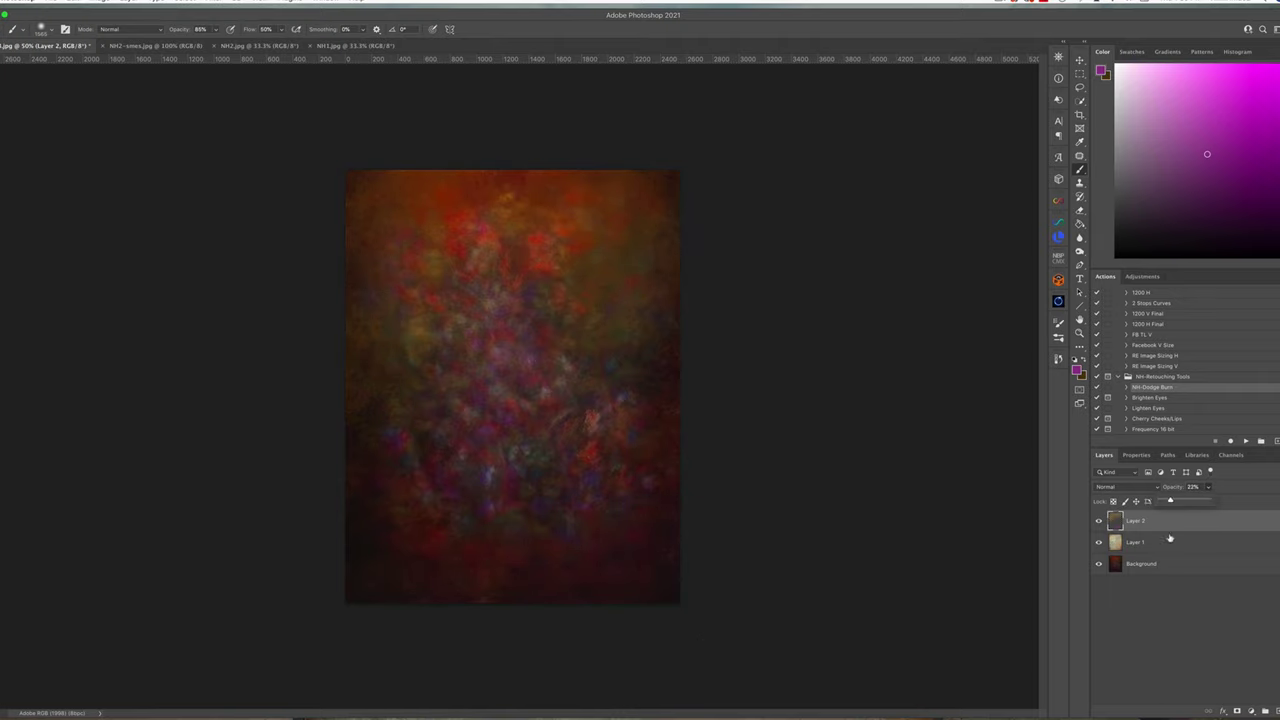
{"action": "left_click", "coordinate": [1170, 540]}
{"action": "left_click_drag", "start_coordinate": [1207, 487], "coordinate": [1205, 501]}
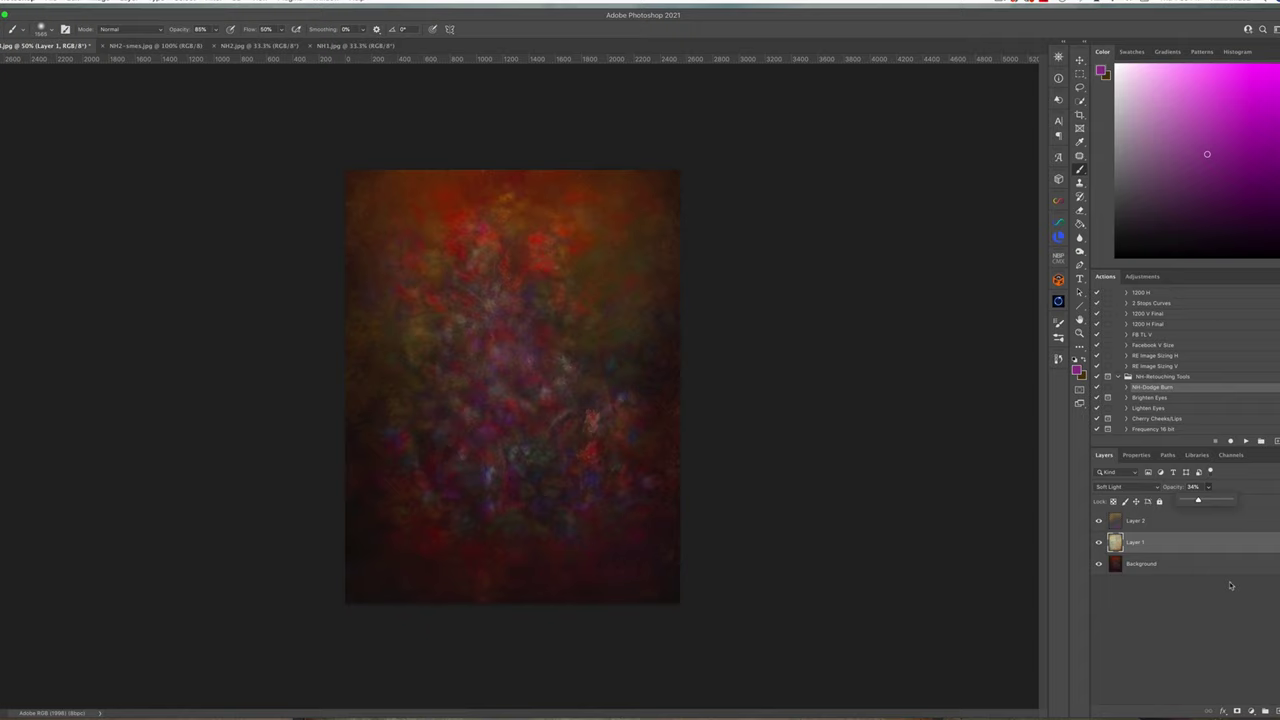
{"action": "left_click", "coordinate": [1228, 520]}
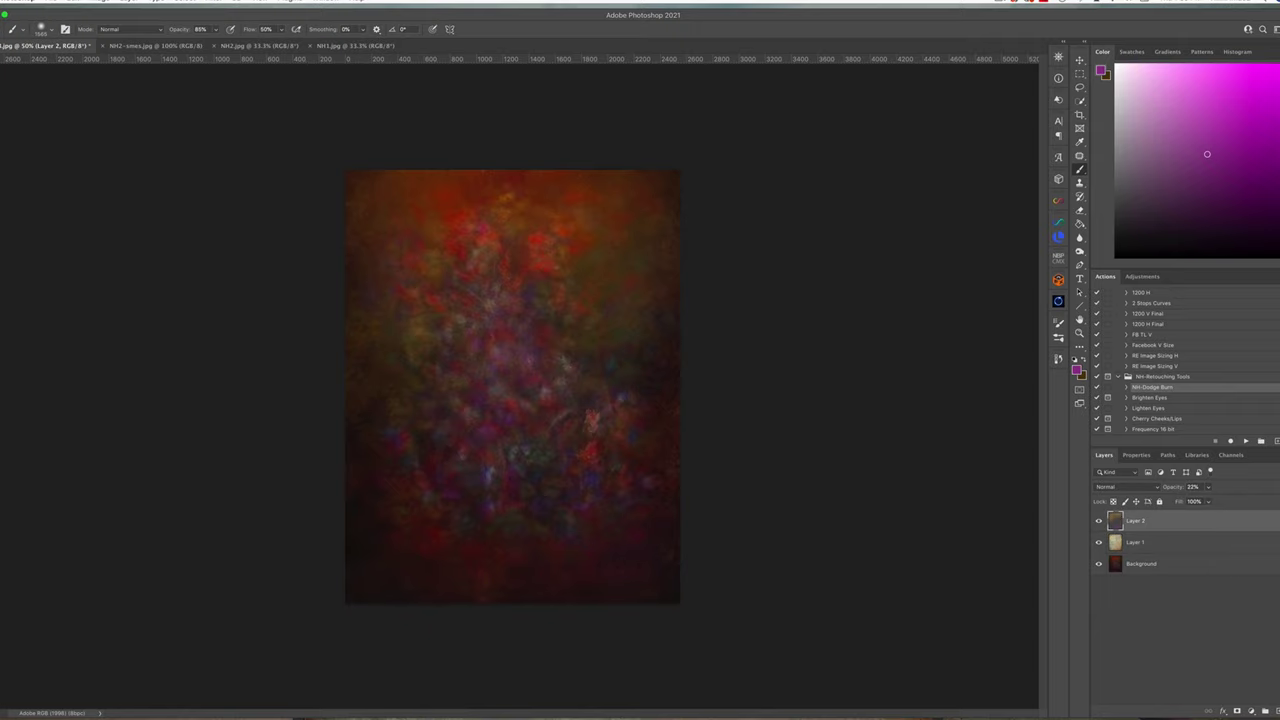
{"action": "left_click", "coordinate": [128, 2]}
{"action": "left_click", "coordinate": [165, 252]}
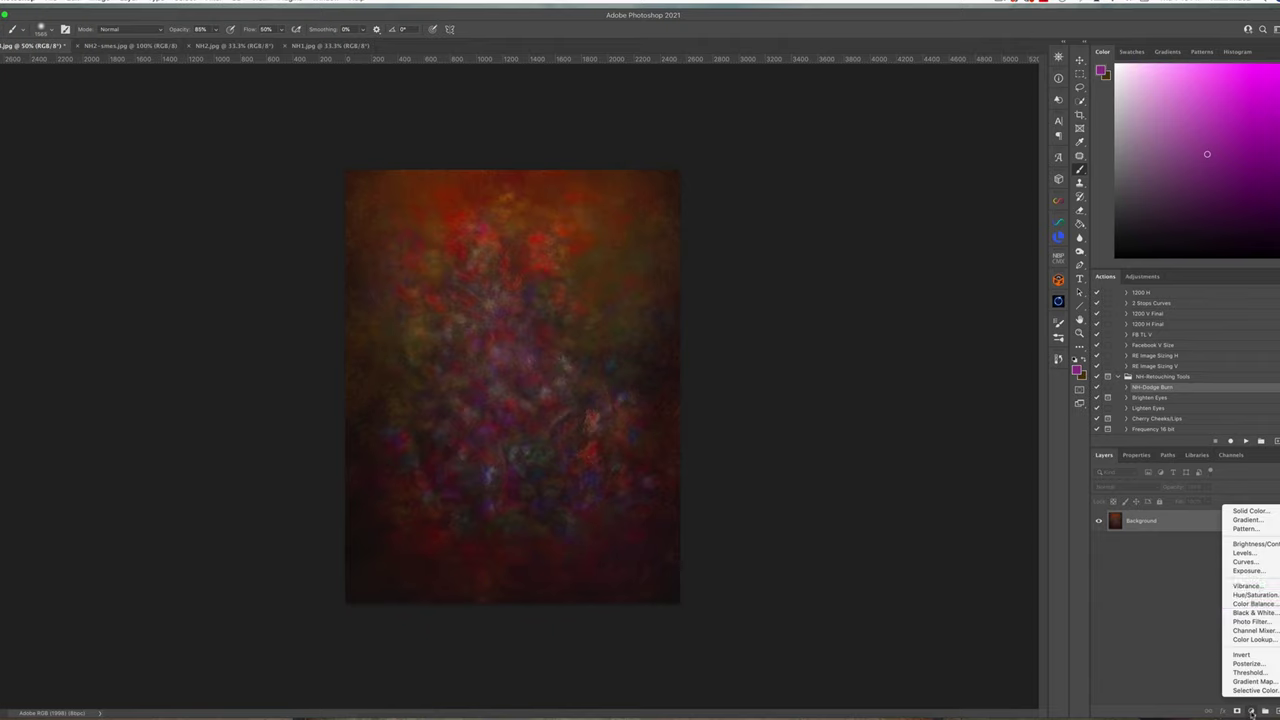
Add a Curves adjustment with a contrast S-curve, its upper point at input 182 and output 208, and invert its mask to black.
{"action": "left_click", "coordinate": [1246, 562]}
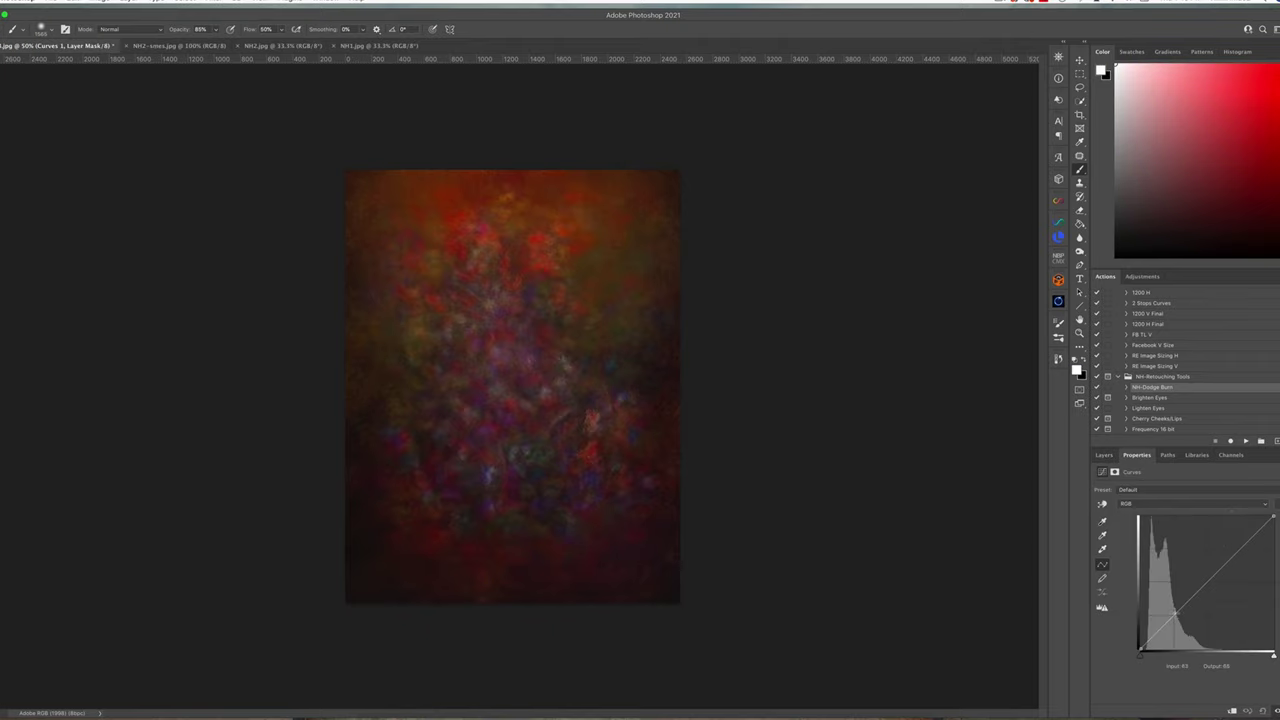
{"action": "left_click_drag", "start_coordinate": [1176, 612], "coordinate": [1176, 618]}
{"action": "left_click_drag", "start_coordinate": [1241, 551], "coordinate": [1236, 543]}
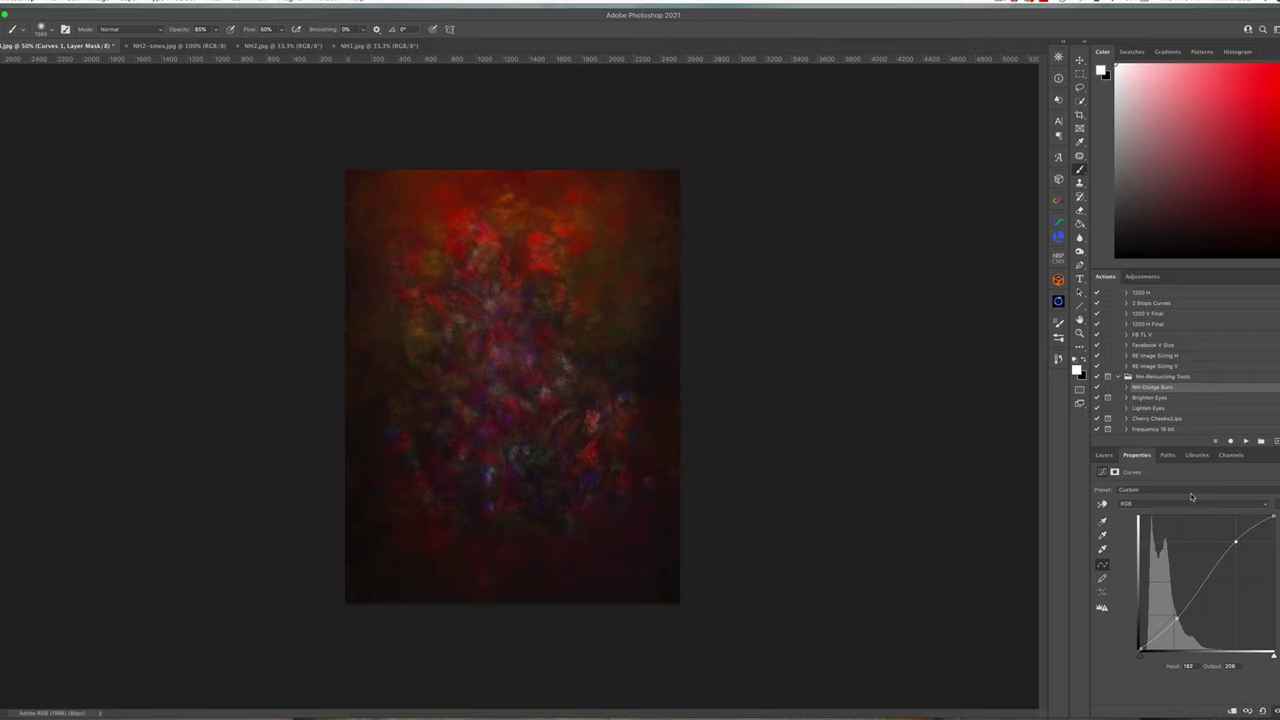
{"action": "left_click", "coordinate": [1104, 456]}
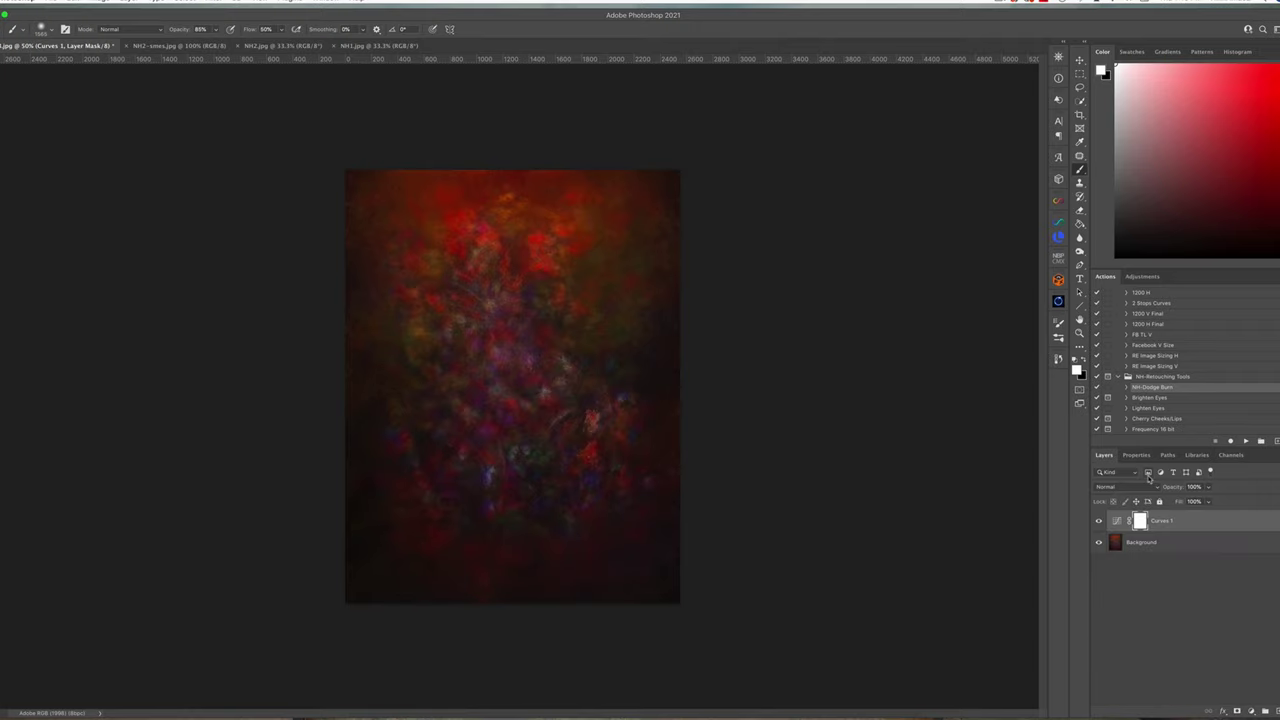
{"action": "key", "text": "super+i"}
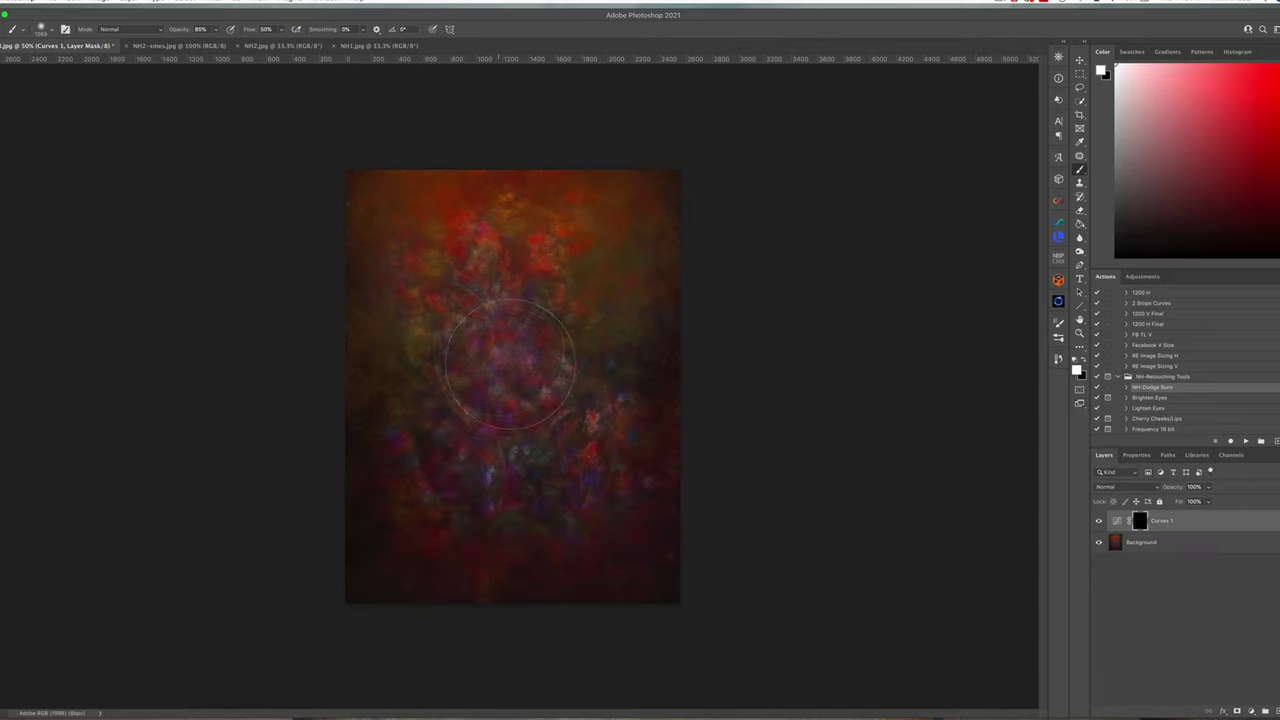
Paint white on the Curves mask over the central flowers, compare the effect on and off, and flatten the image.
{"action": "mouse_move", "coordinate": [510, 365]}
{"action": "left_mouse_down"}
{"action": "mouse_move", "coordinate": [531, 330]}
{"action": "mouse_move", "coordinate": [536, 349]}
{"action": "mouse_move", "coordinate": [485, 299]}
{"action": "mouse_move", "coordinate": [434, 326]}
{"action": "mouse_move", "coordinate": [536, 347]}
{"action": "mouse_move", "coordinate": [563, 369]}
{"action": "mouse_move", "coordinate": [538, 408]}
{"action": "mouse_move", "coordinate": [471, 428]}
{"action": "mouse_move", "coordinate": [496, 310]}
{"action": "mouse_move", "coordinate": [561, 325]}
{"action": "mouse_move", "coordinate": [595, 352]}
{"action": "mouse_move", "coordinate": [618, 319]}
{"action": "mouse_move", "coordinate": [434, 350]}
{"action": "mouse_move", "coordinate": [474, 434]}
{"action": "mouse_move", "coordinate": [520, 485]}
{"action": "mouse_move", "coordinate": [789, 400]}
{"action": "mouse_move", "coordinate": [441, 544]}
{"action": "mouse_move", "coordinate": [463, 558]}
{"action": "mouse_move", "coordinate": [566, 548]}
{"action": "mouse_move", "coordinate": [683, 468]}
{"action": "mouse_move", "coordinate": [702, 378]}
{"action": "mouse_move", "coordinate": [523, 441]}
{"action": "mouse_move", "coordinate": [431, 352]}
{"action": "mouse_move", "coordinate": [420, 300]}
{"action": "mouse_move", "coordinate": [386, 254]}
{"action": "mouse_move", "coordinate": [404, 332]}
{"action": "left_mouse_up"}
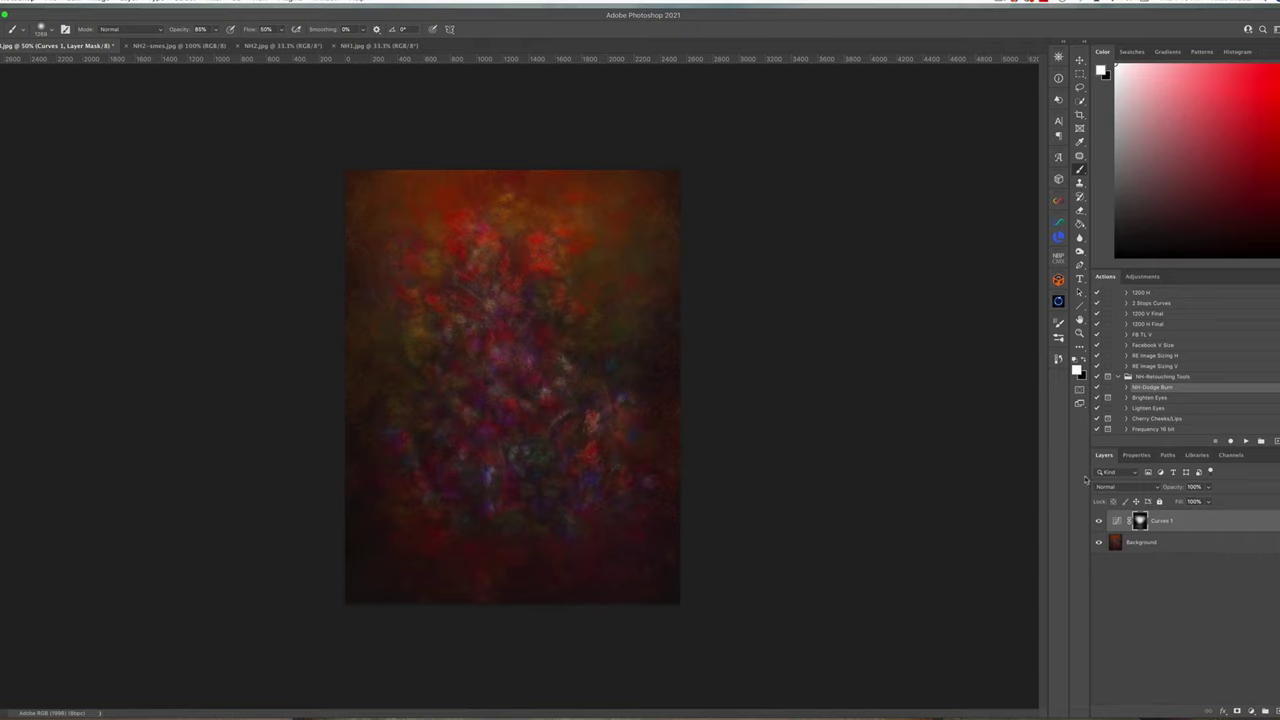
{"action": "left_click", "coordinate": [1098, 521]}
{"action": "left_click", "coordinate": [1098, 521]}
{"action": "left_click", "coordinate": [1136, 455]}
{"action": "left_click", "coordinate": [1115, 472]}
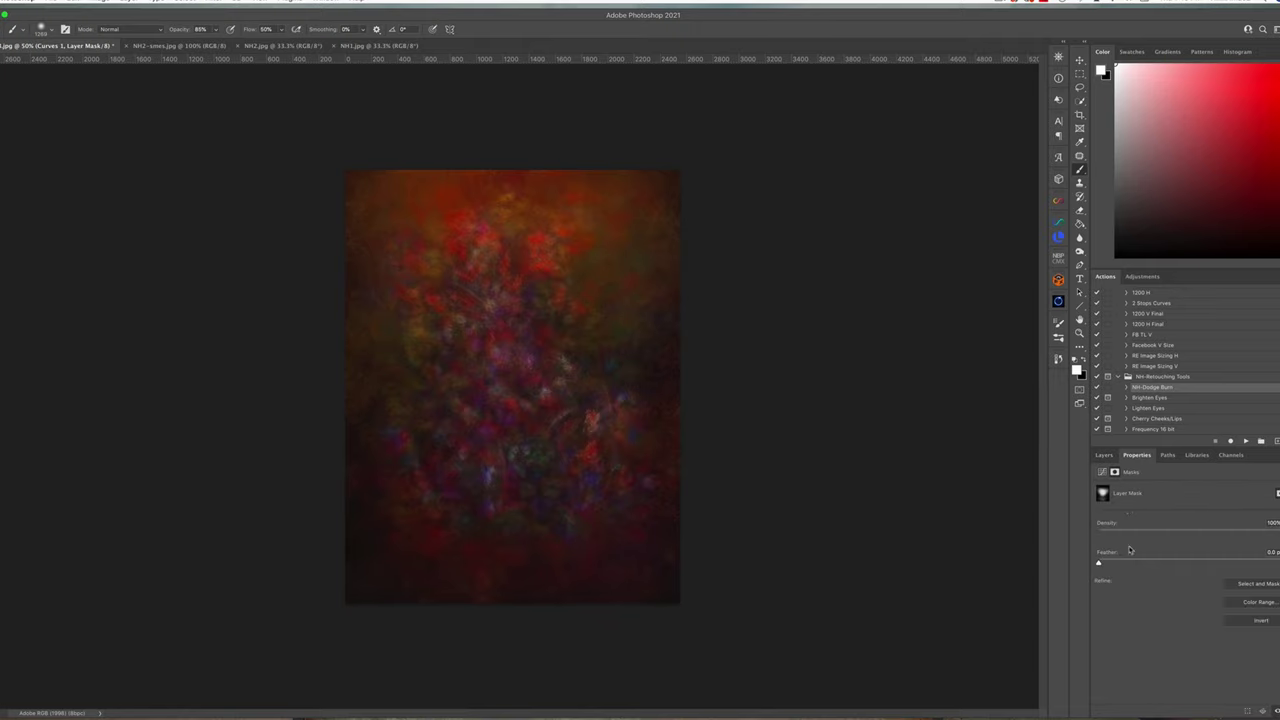
{"action": "left_click", "coordinate": [1104, 455]}
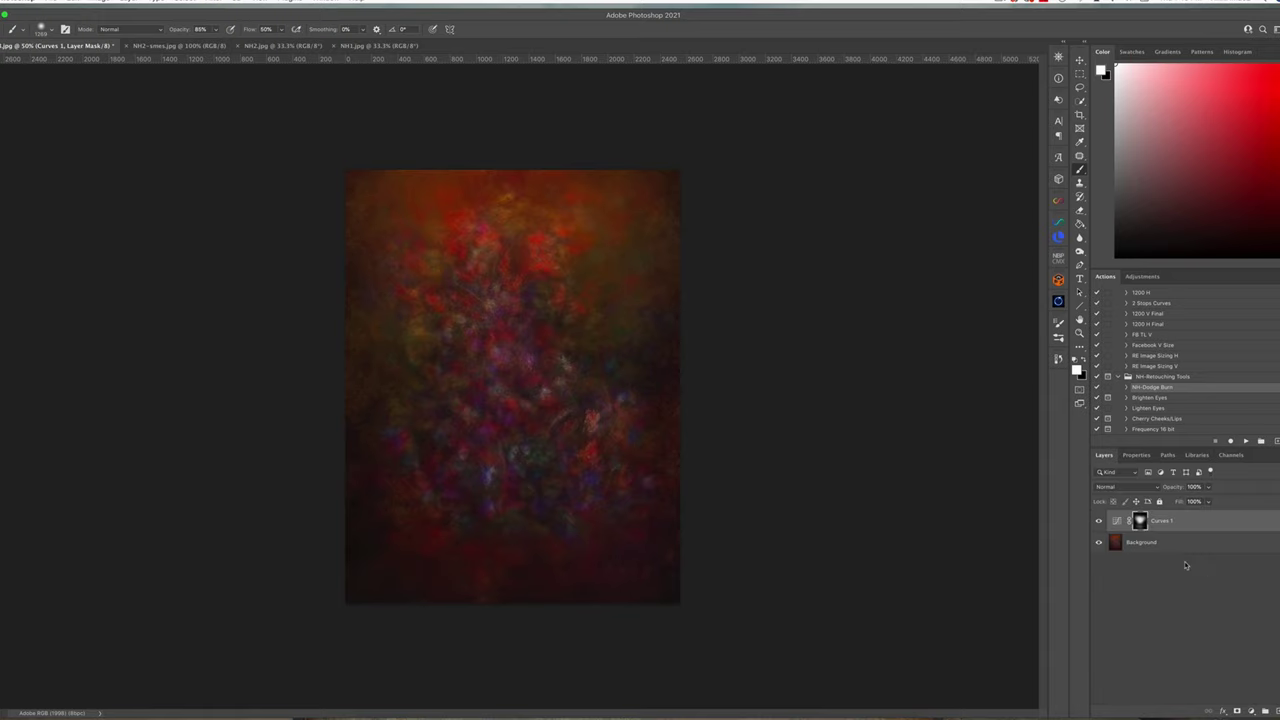
{"action": "left_click", "coordinate": [131, 1]}
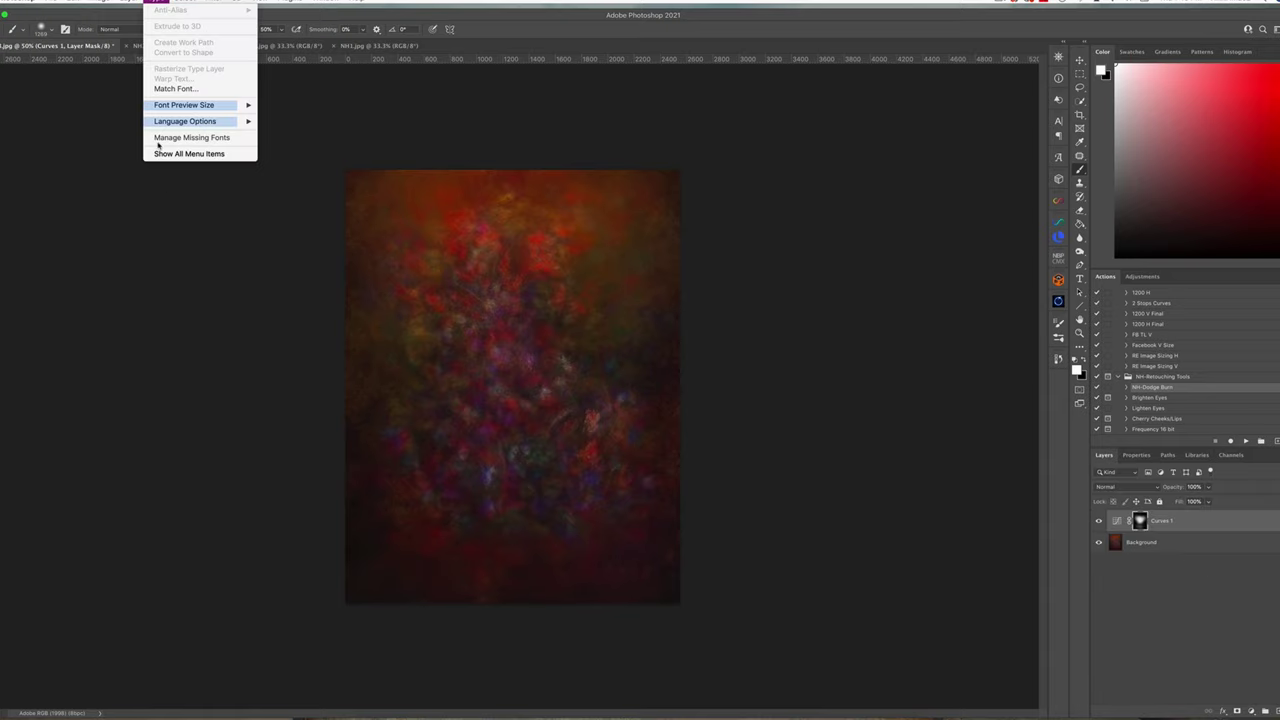
{"action": "left_click", "coordinate": [156, 250]}
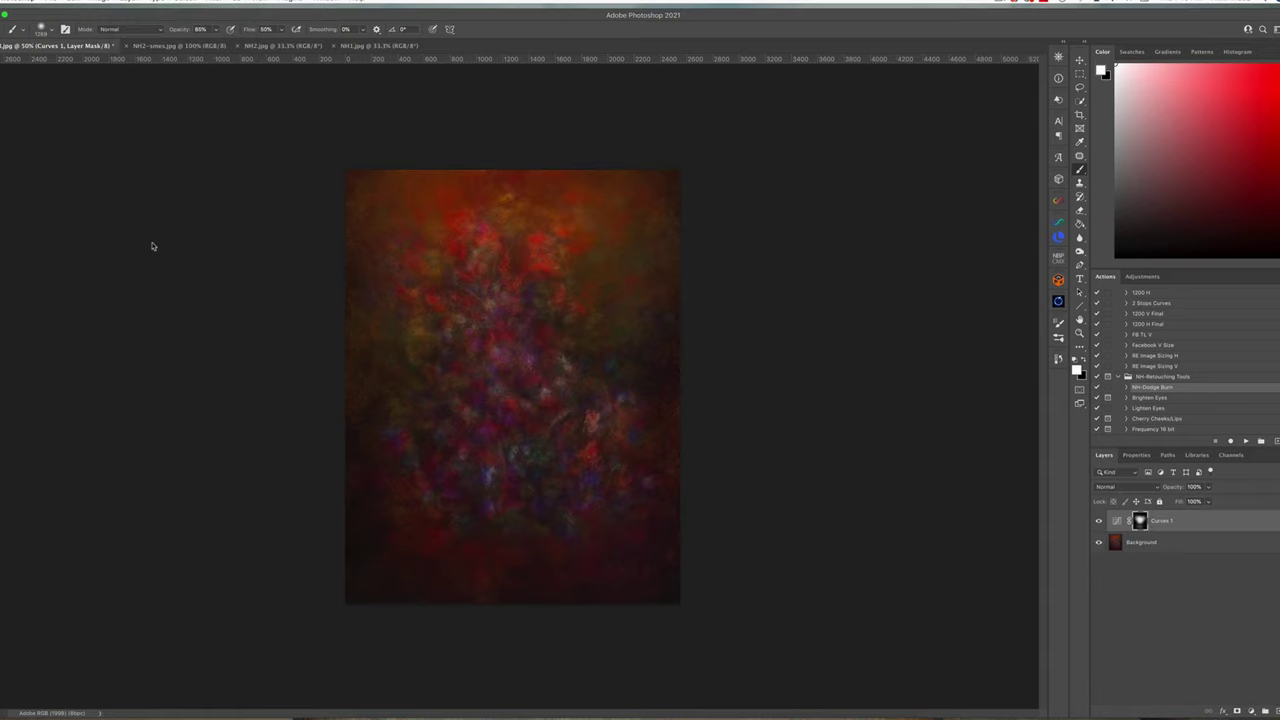
Add an Exposure adjustment layer with slightly raised exposure and invert its mask to black.
{"action": "left_click", "coordinate": [1251, 713]}
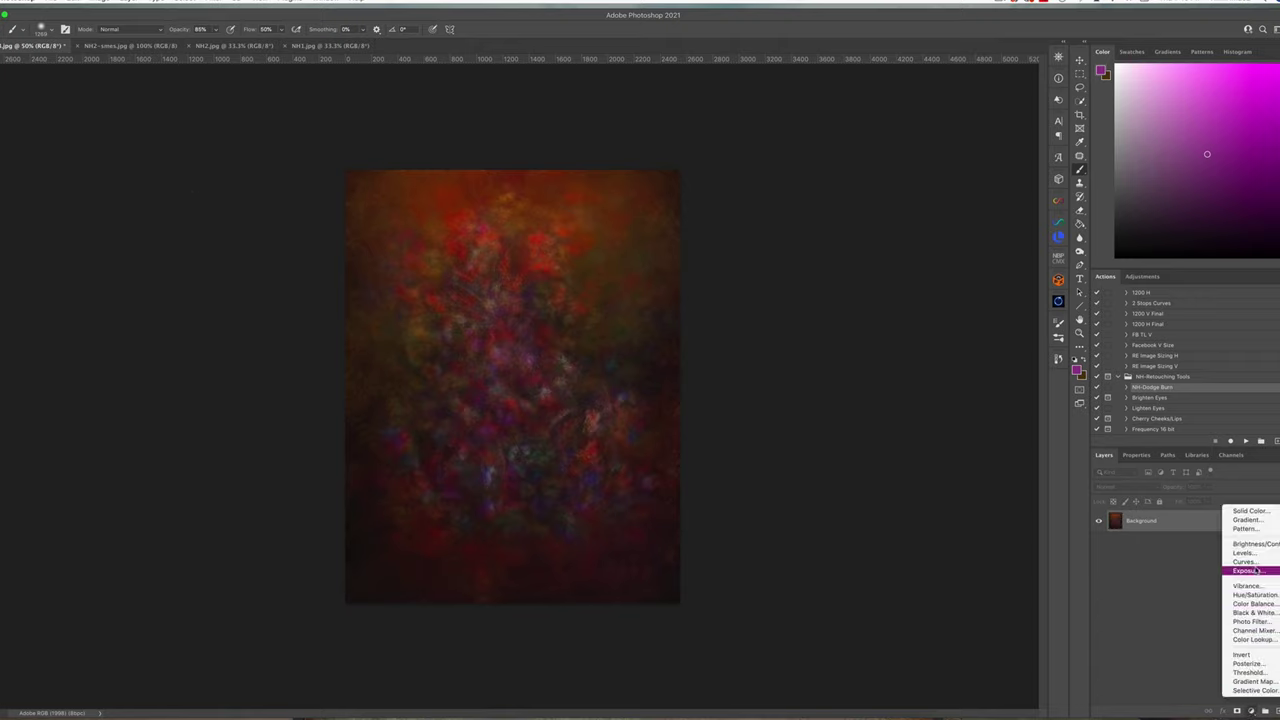
{"action": "left_click", "coordinate": [1258, 571]}
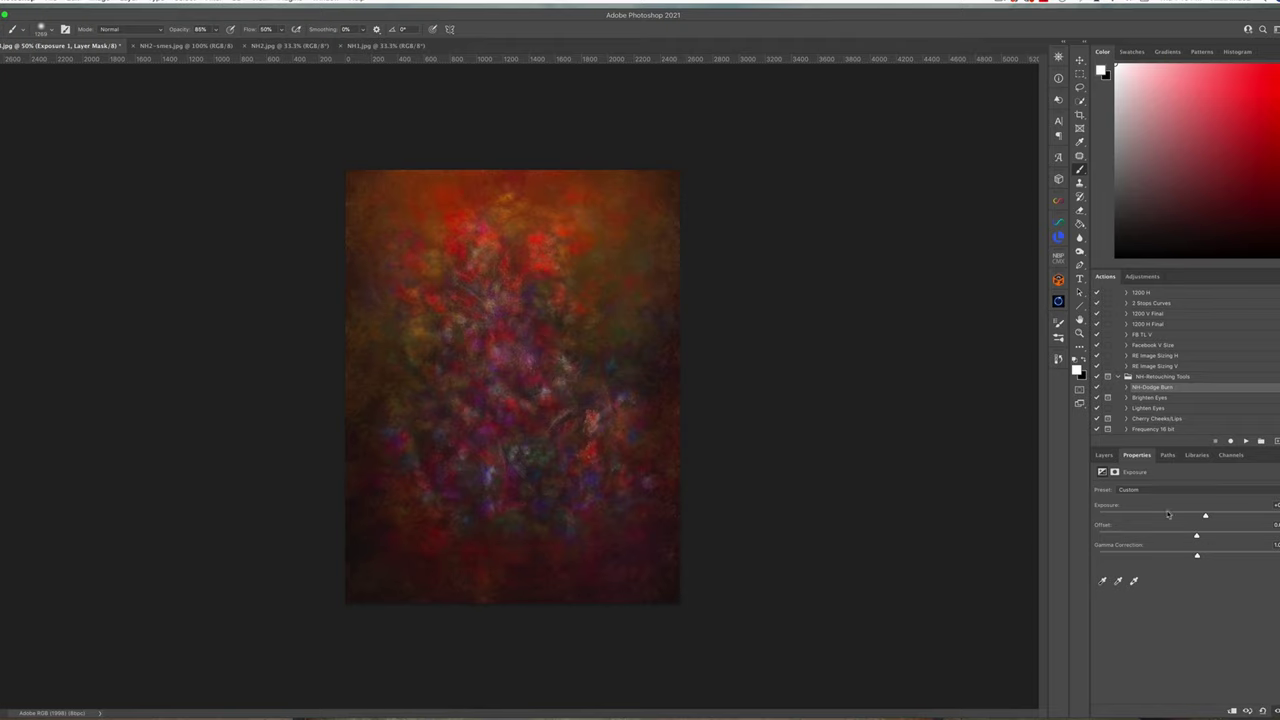
{"action": "left_click", "coordinate": [1104, 455]}
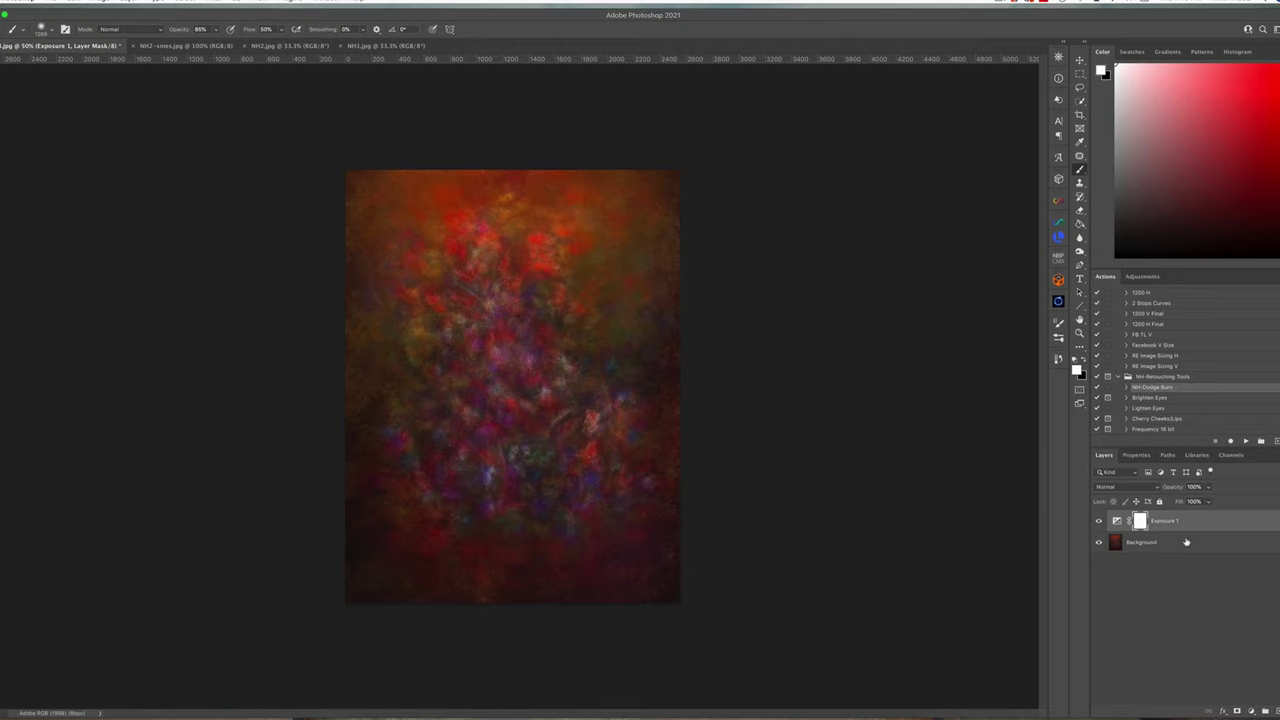
{"action": "key", "text": "super+i"}
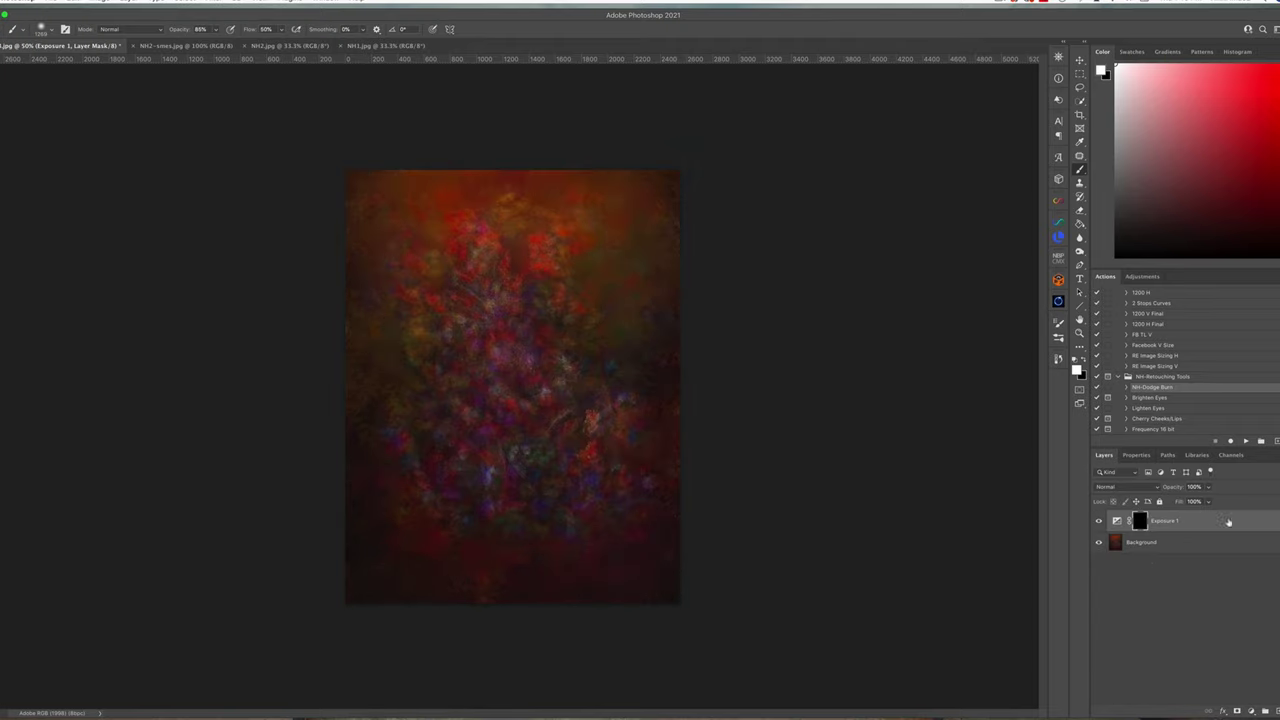
Paint white on the Exposure mask over the flowers and outer areas, and brush black over parts of the lower backdrop.
{"action": "mouse_move", "coordinate": [544, 300]}
{"action": "left_mouse_down"}
{"action": "mouse_move", "coordinate": [484, 285]}
{"action": "mouse_move", "coordinate": [453, 302]}
{"action": "mouse_move", "coordinate": [431, 179]}
{"action": "left_mouse_up"}
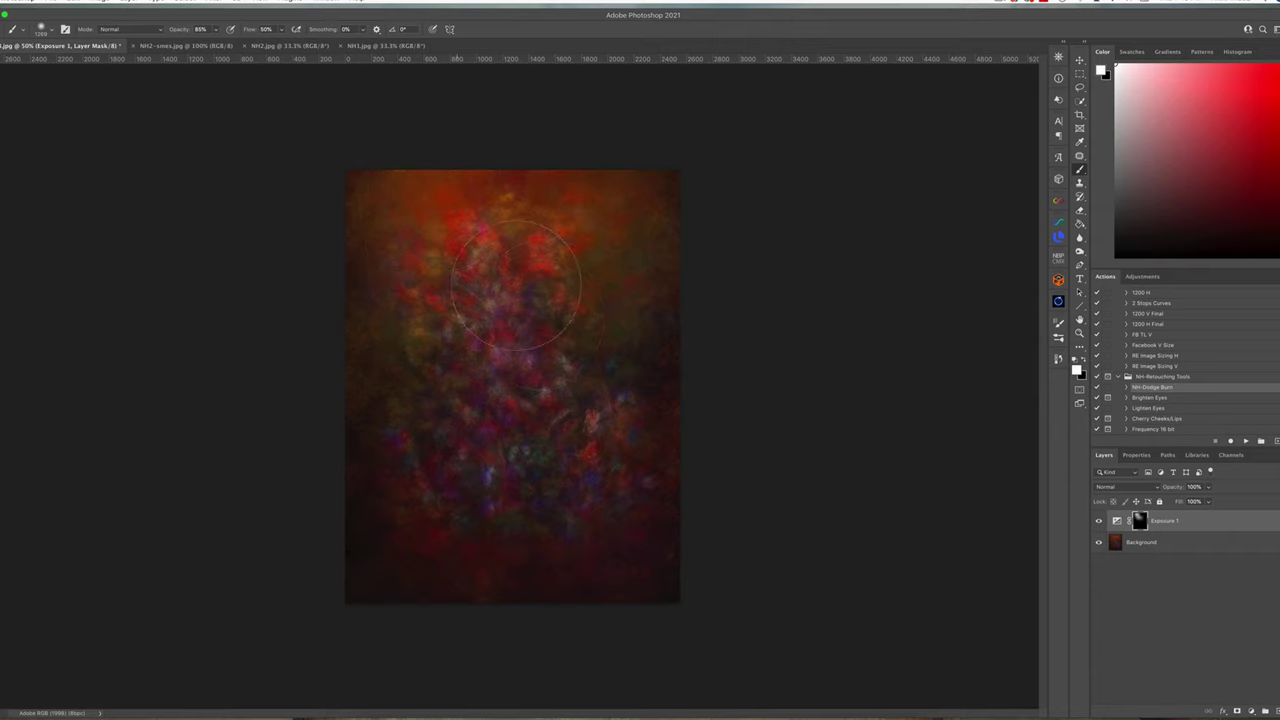
{"action": "mouse_move", "coordinate": [660, 440]}
{"action": "left_mouse_down"}
{"action": "mouse_move", "coordinate": [539, 480]}
{"action": "mouse_move", "coordinate": [418, 492]}
{"action": "mouse_move", "coordinate": [457, 500]}
{"action": "mouse_move", "coordinate": [461, 489]}
{"action": "mouse_move", "coordinate": [390, 467]}
{"action": "mouse_move", "coordinate": [385, 527]}
{"action": "mouse_move", "coordinate": [449, 541]}
{"action": "mouse_move", "coordinate": [467, 530]}
{"action": "mouse_move", "coordinate": [446, 480]}
{"action": "mouse_move", "coordinate": [527, 493]}
{"action": "mouse_move", "coordinate": [583, 524]}
{"action": "mouse_move", "coordinate": [634, 435]}
{"action": "mouse_move", "coordinate": [570, 493]}
{"action": "mouse_move", "coordinate": [445, 460]}
{"action": "mouse_move", "coordinate": [416, 417]}
{"action": "mouse_move", "coordinate": [618, 564]}
{"action": "mouse_move", "coordinate": [662, 561]}
{"action": "mouse_move", "coordinate": [680, 584]}
{"action": "mouse_move", "coordinate": [480, 600]}
{"action": "mouse_move", "coordinate": [361, 568]}
{"action": "mouse_move", "coordinate": [350, 435]}
{"action": "left_mouse_up"}
{"action": "left_click_drag", "start_coordinate": [560, 563], "coordinate": [530, 563]}
{"action": "left_click_drag", "start_coordinate": [557, 563], "coordinate": [565, 583]}
{"action": "key", "text": "x"}
{"action": "mouse_move", "coordinate": [475, 583]}
{"action": "left_mouse_down"}
{"action": "mouse_move", "coordinate": [402, 516]}
{"action": "mouse_move", "coordinate": [458, 507]}
{"action": "left_mouse_up"}
{"action": "left_click_drag", "start_coordinate": [583, 520], "coordinate": [625, 560]}
Compare the Exposure layer on and off, feather its mask by 4.8 px, and flatten the image.
{"action": "left_click", "coordinate": [1099, 522]}
{"action": "left_click", "coordinate": [1099, 522]}
{"action": "left_click", "coordinate": [1116, 521]}
{"action": "left_click", "coordinate": [1117, 472]}
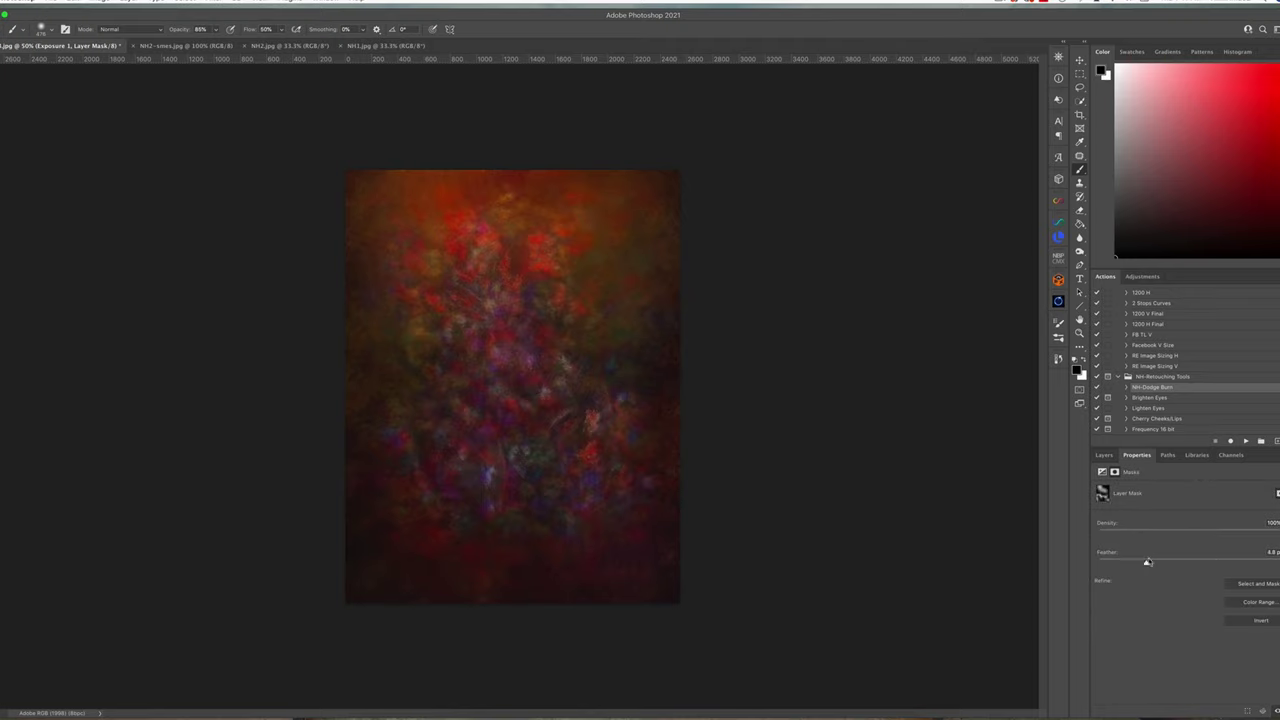
{"action": "left_click", "coordinate": [128, 2]}
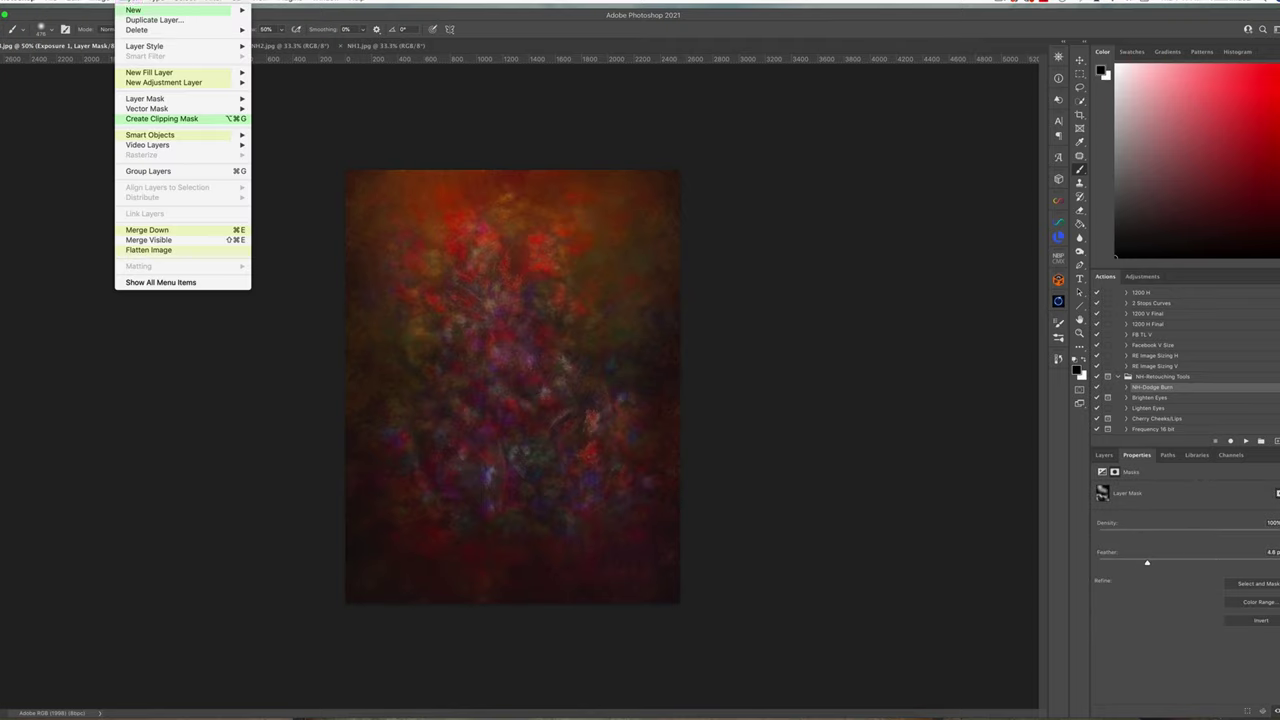
{"action": "left_click", "coordinate": [164, 248]}
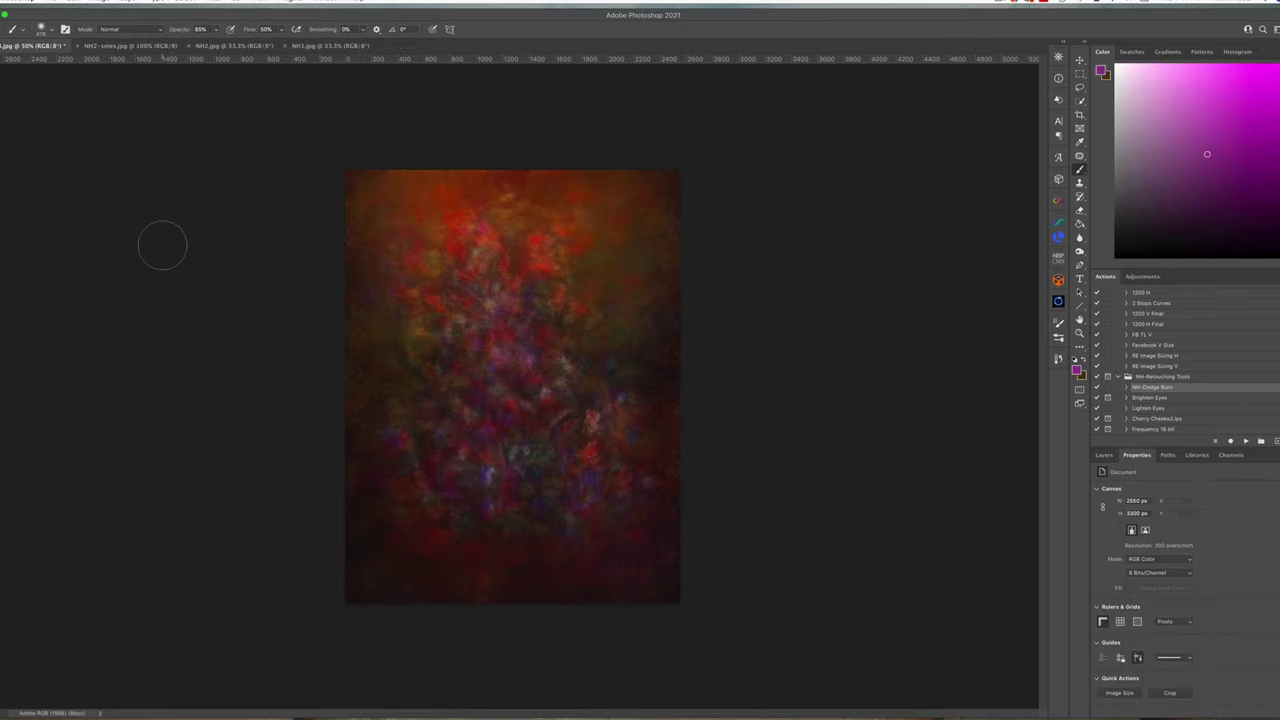